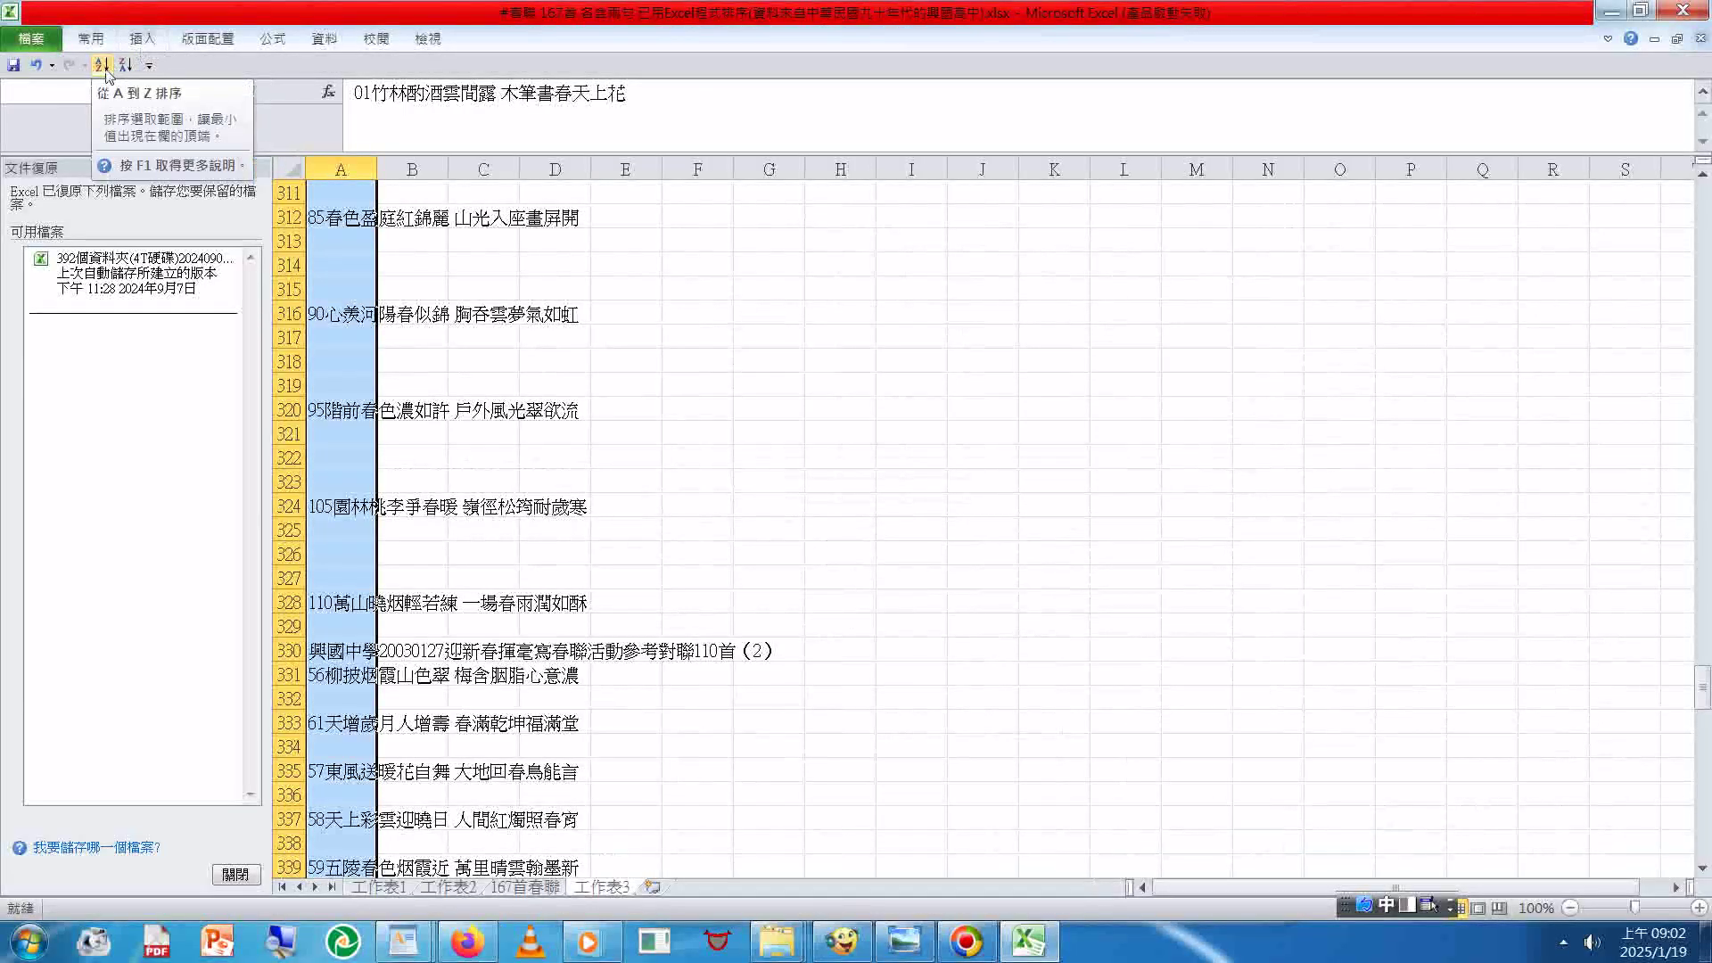
# Step: Sort column A of the worksheet in ascending A to Z order, check the sorted couplets down to the last row, and save the workbook
pyautogui.click(104, 69)
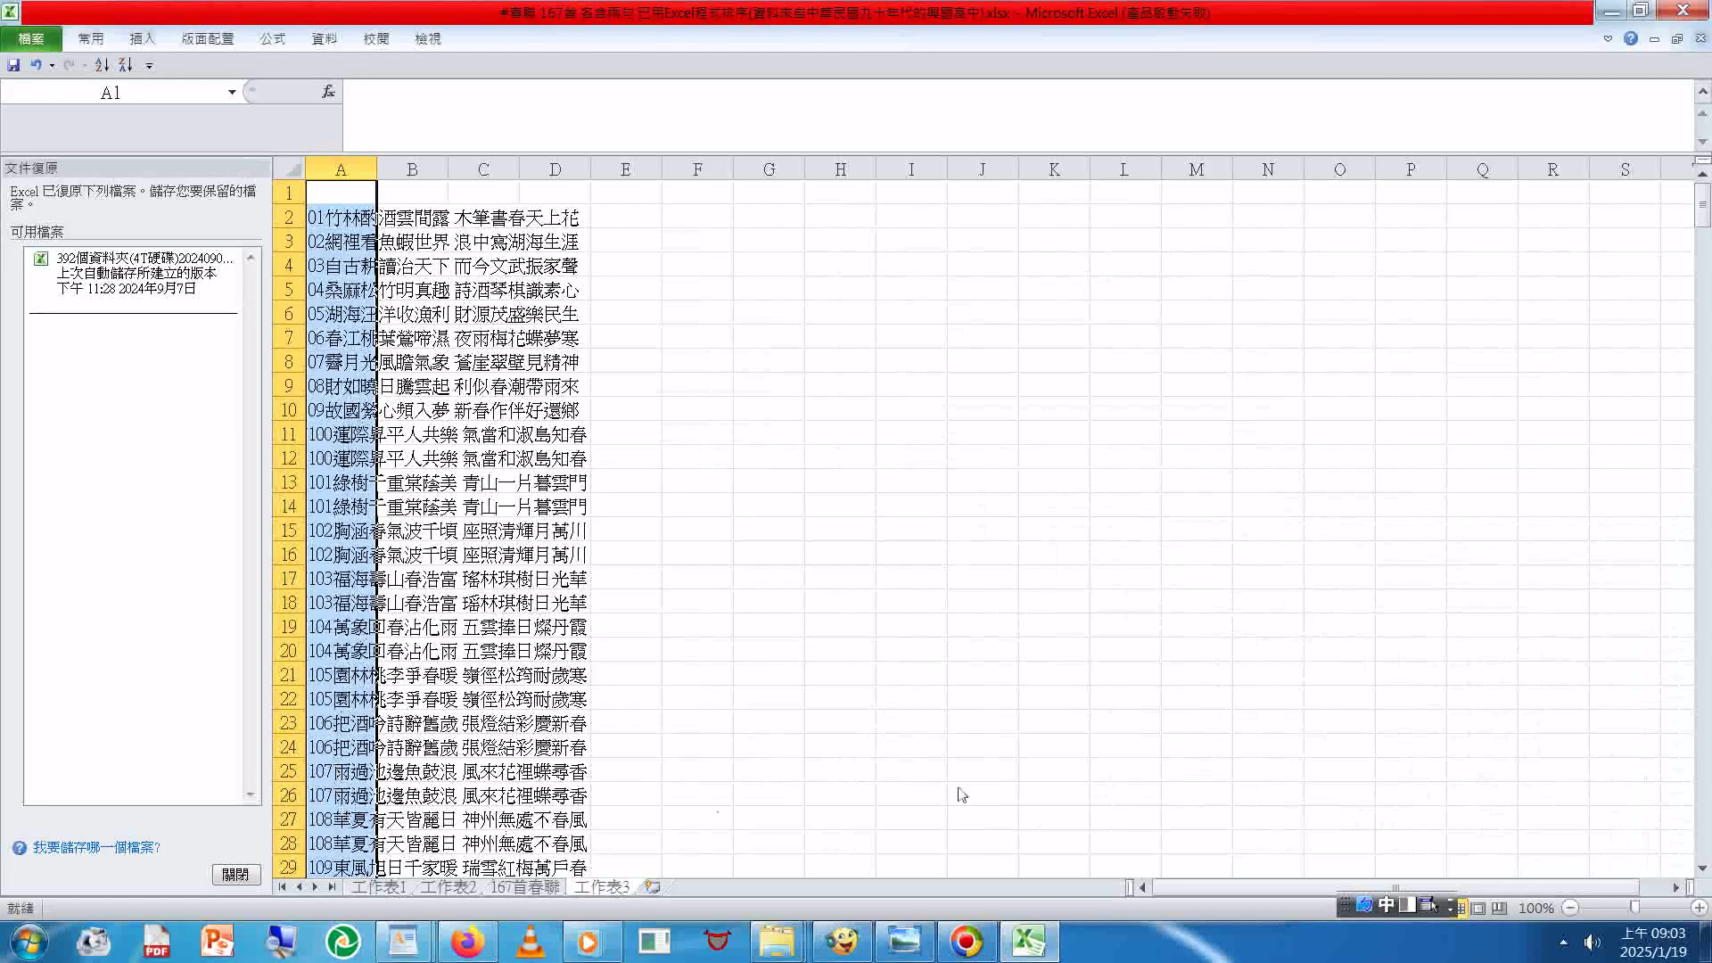
pyautogui.click(1702, 869)
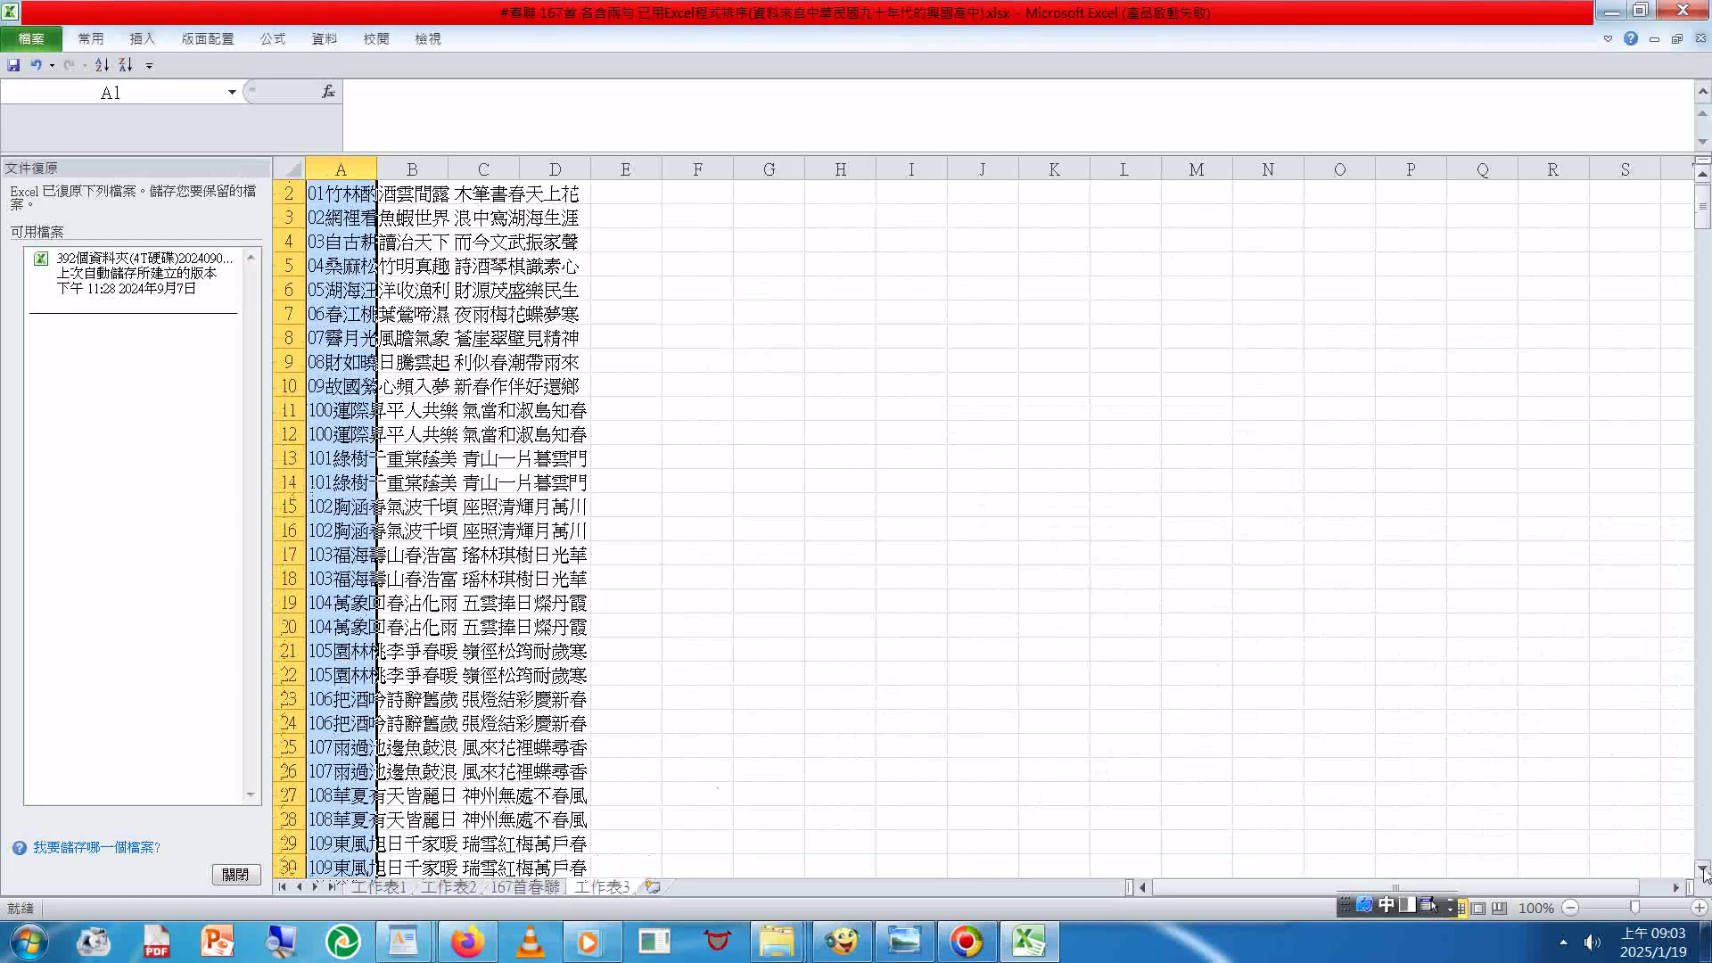
pyautogui.moveTo(1703, 869); pyautogui.dragTo(1703, 872)
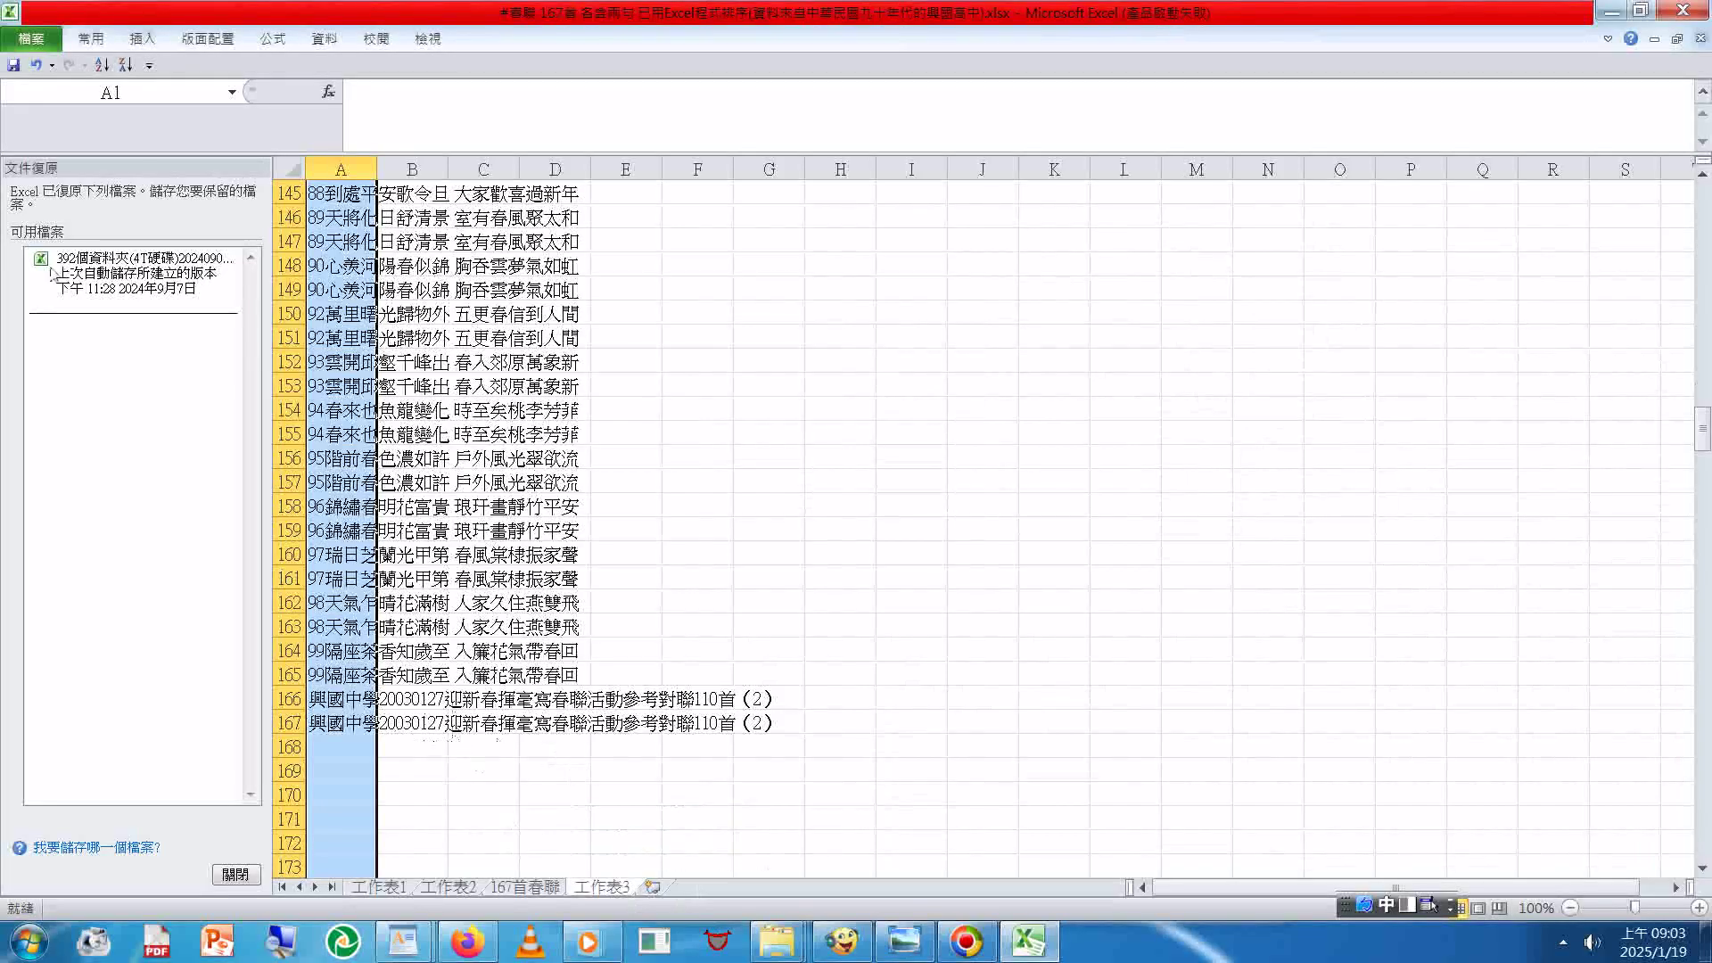
pyautogui.click(13, 64)
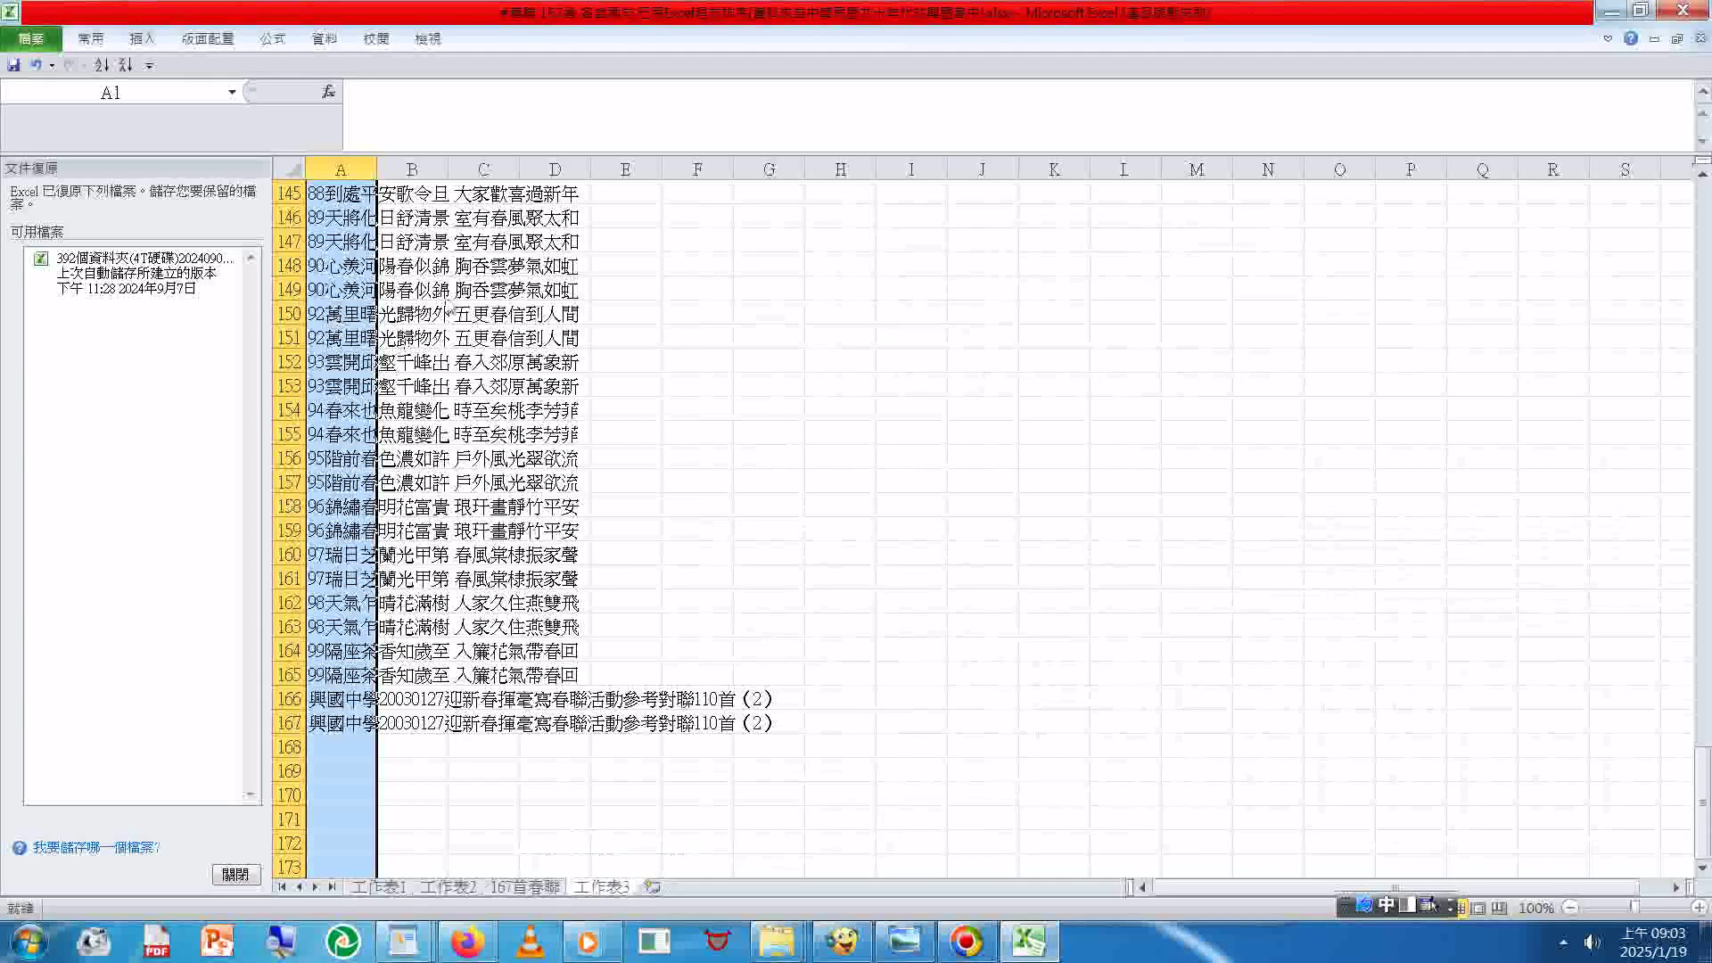
# Step: Copy the entire worksheet of sorted couplets
pyautogui.hotkey('ctrl', 'a')
pyautogui.rightClick(389, 287)
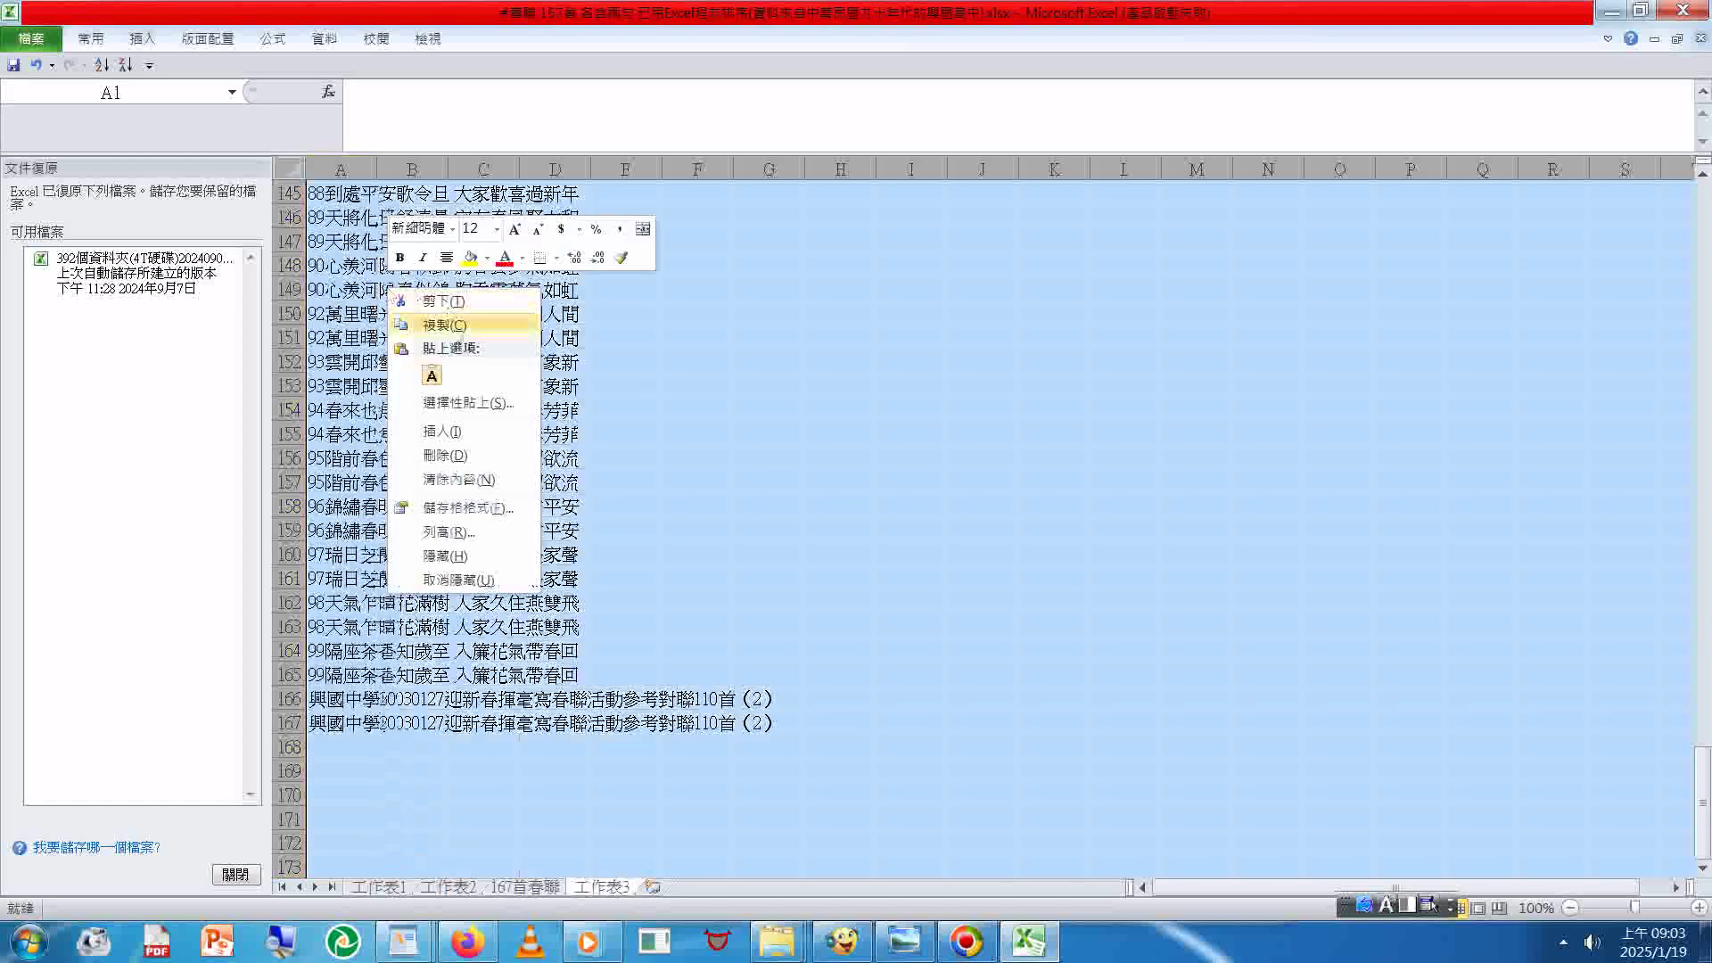
pyautogui.click(401, 324)
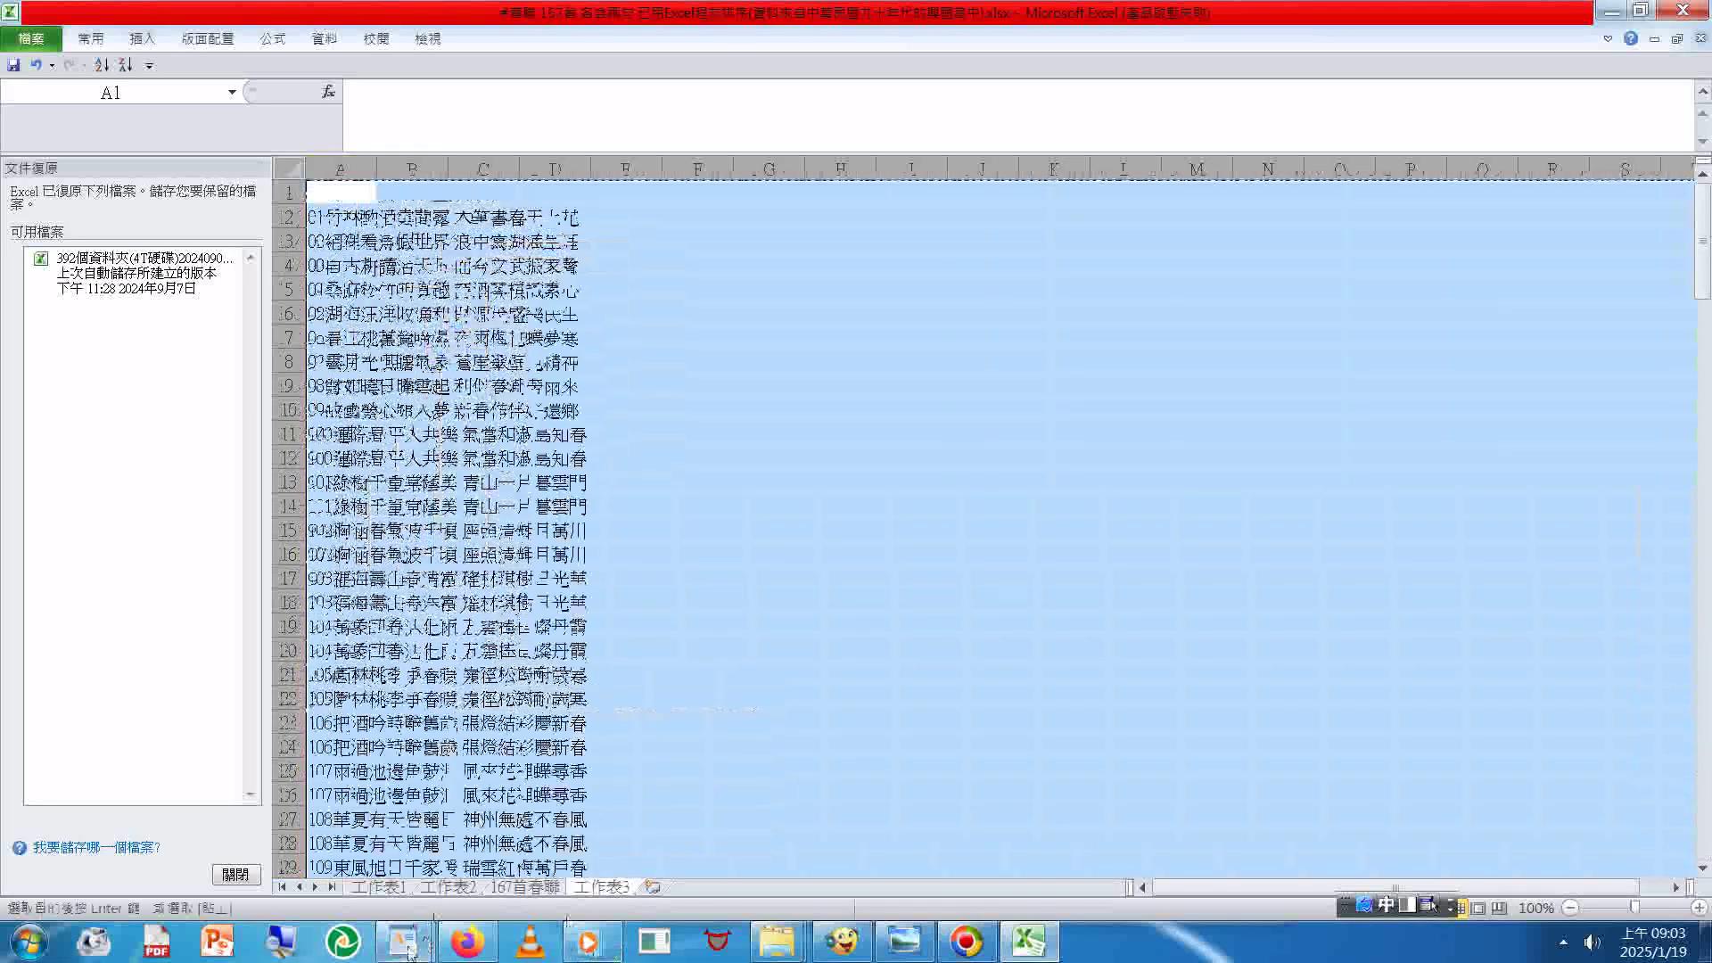
# Step: Switch to the WordPad document of 57 spring couplets and add a dotted separator line after its last couplet
pyautogui.moveTo(408, 947)
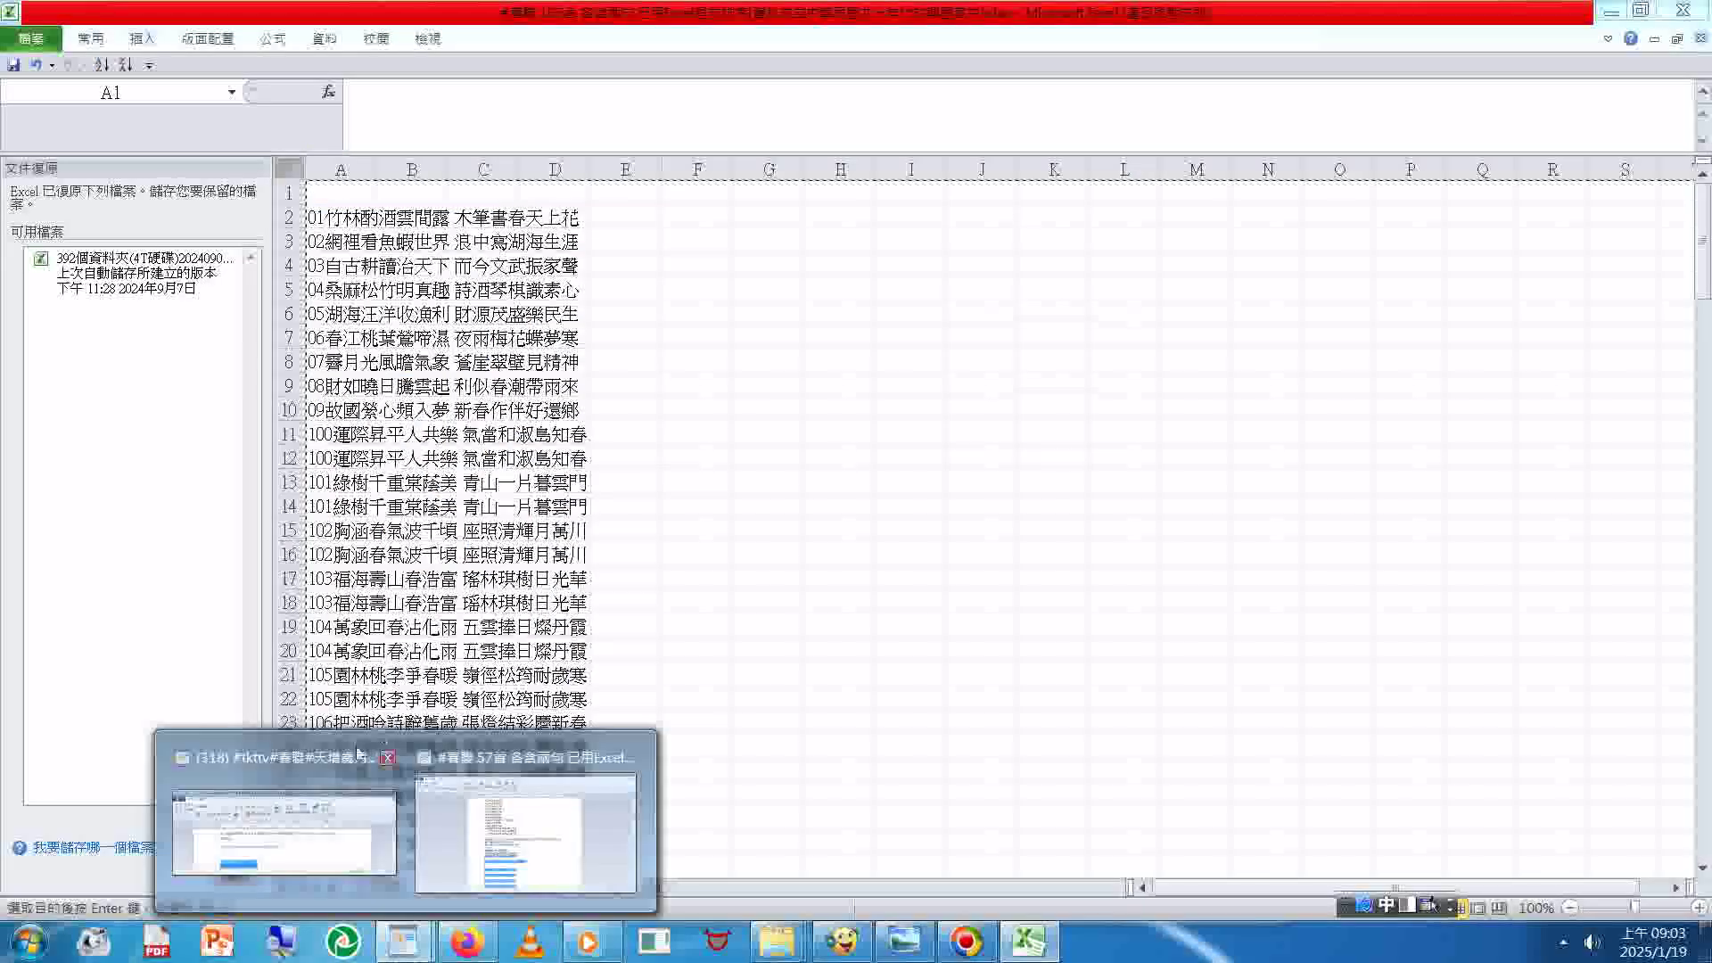
pyautogui.click(300, 767)
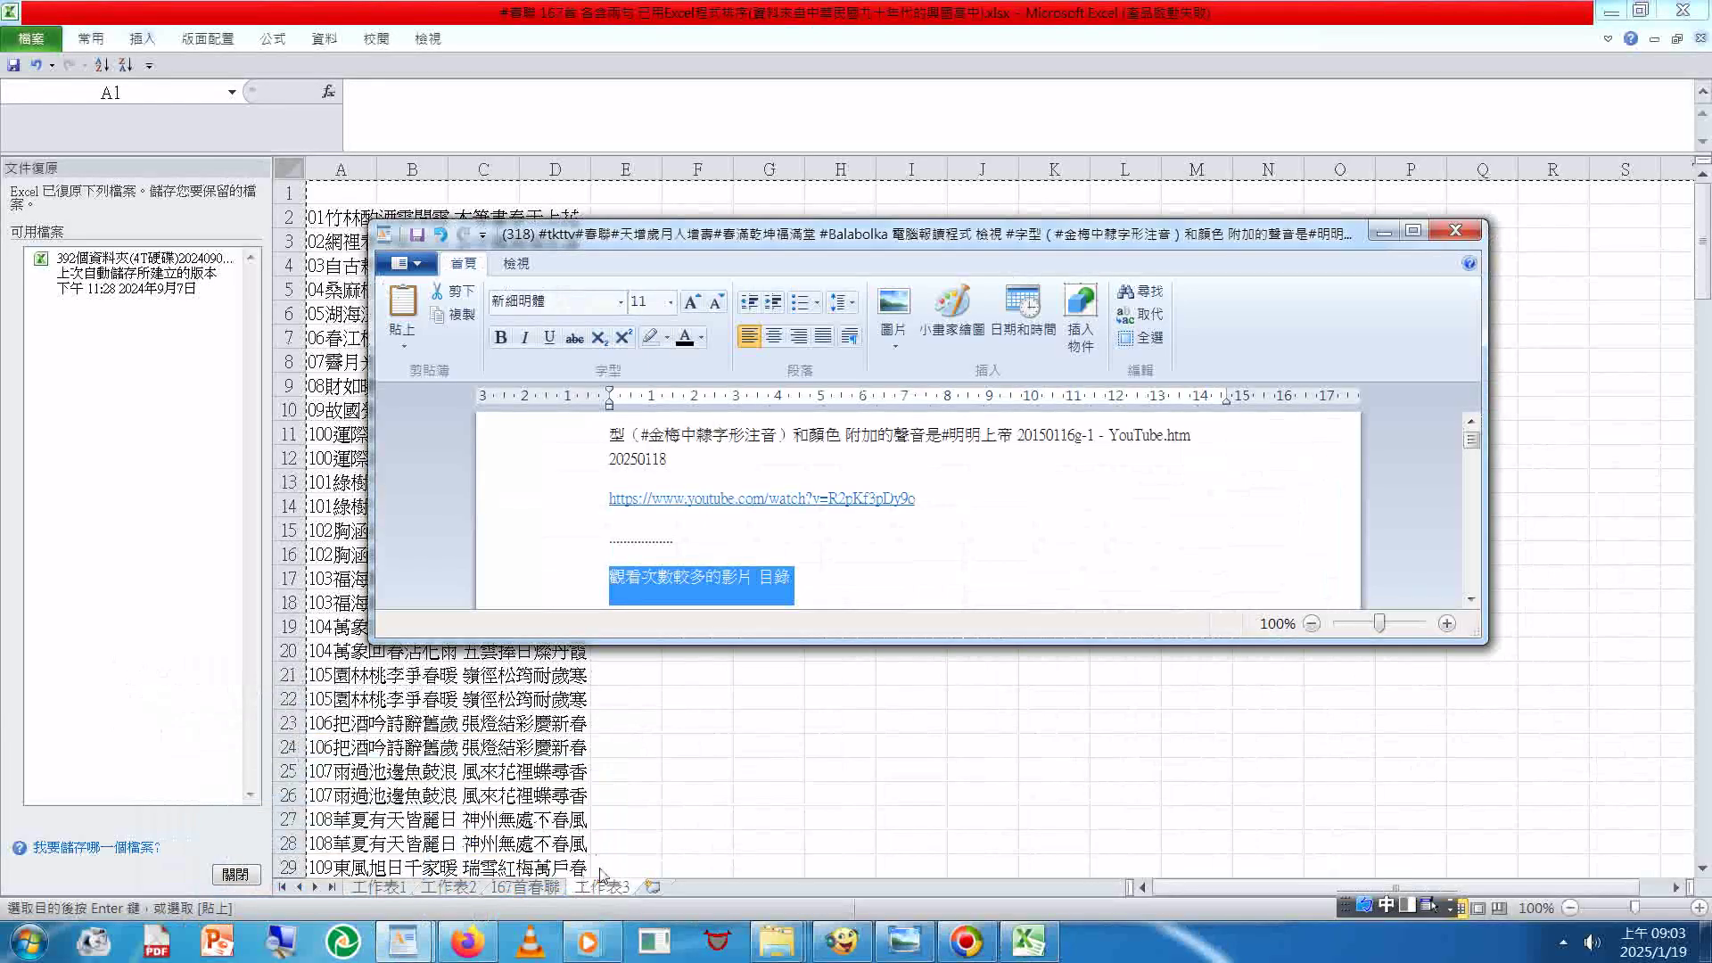
pyautogui.moveTo(403, 940)
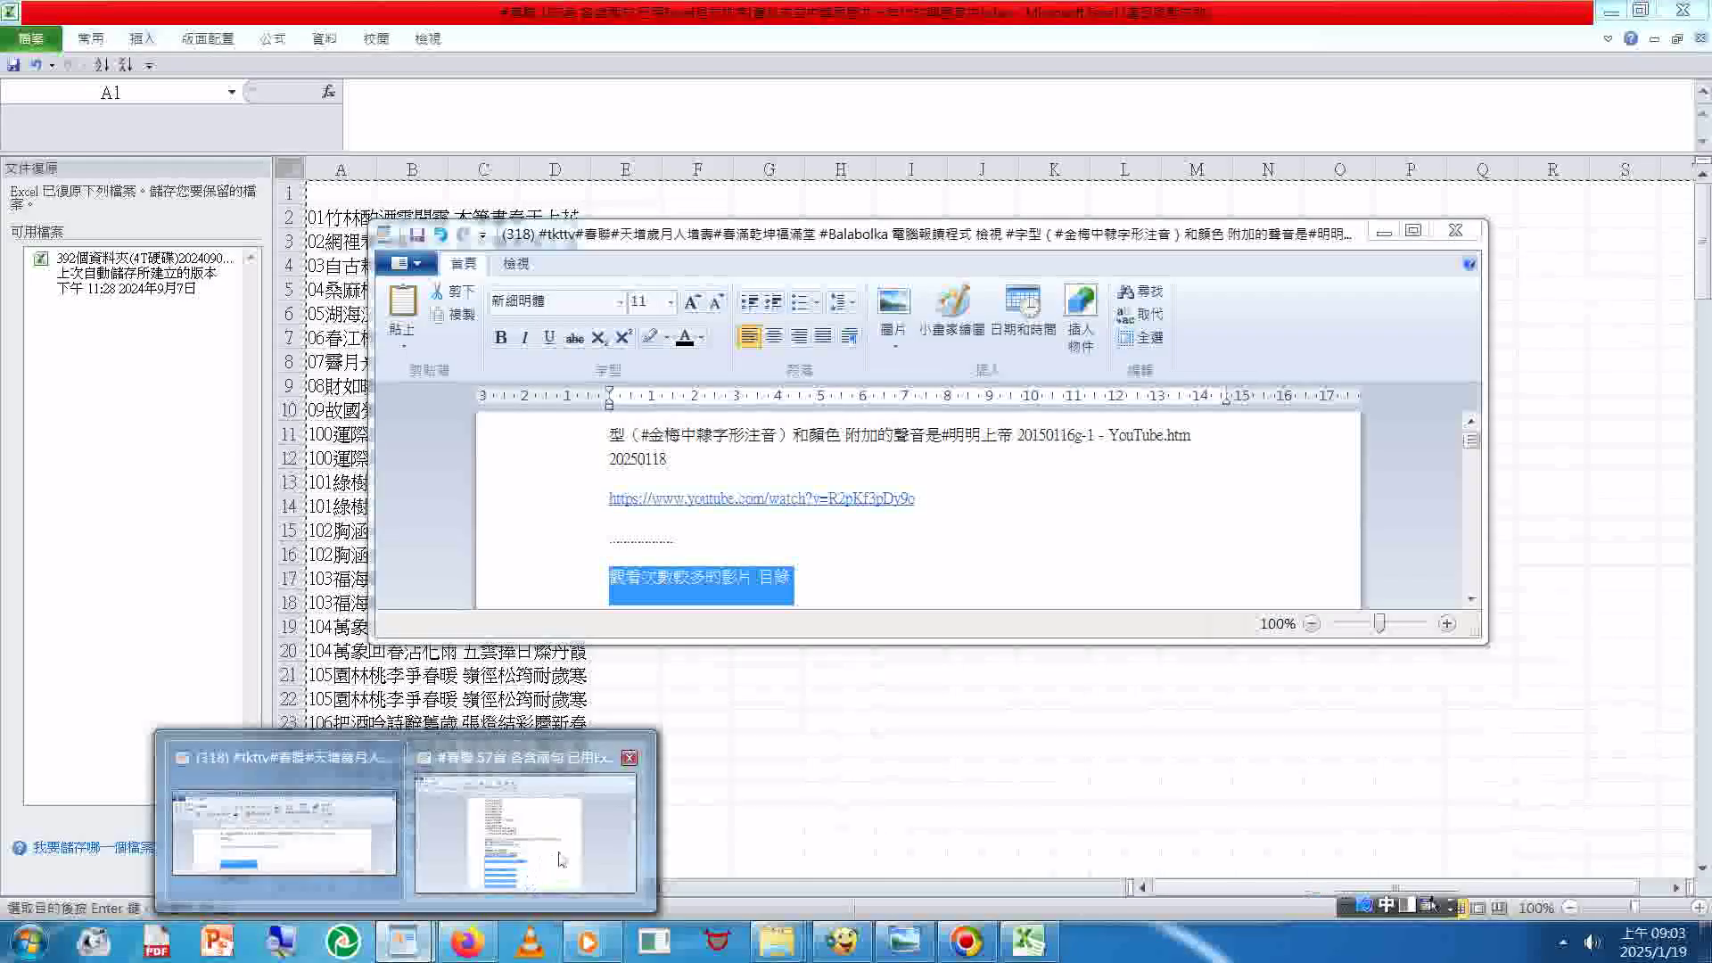
pyautogui.click(526, 812)
pyautogui.moveTo(1701, 323); pyautogui.dragTo(1703, 851)
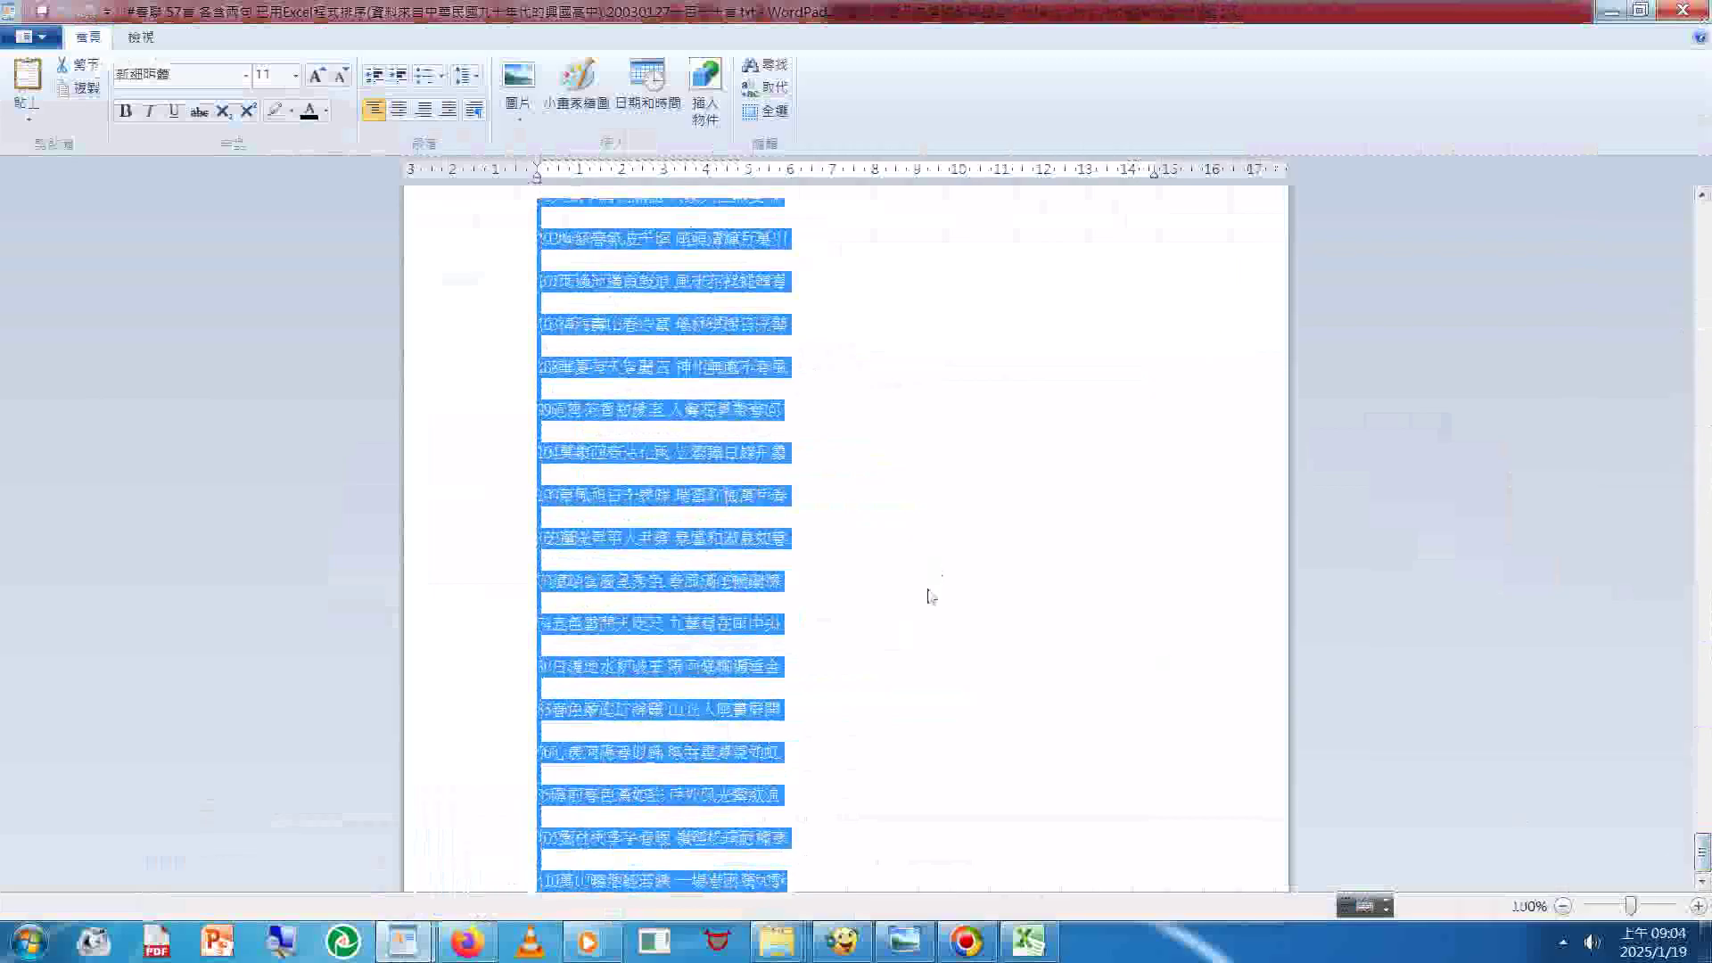
pyautogui.click(900, 883)
pyautogui.press('Return')
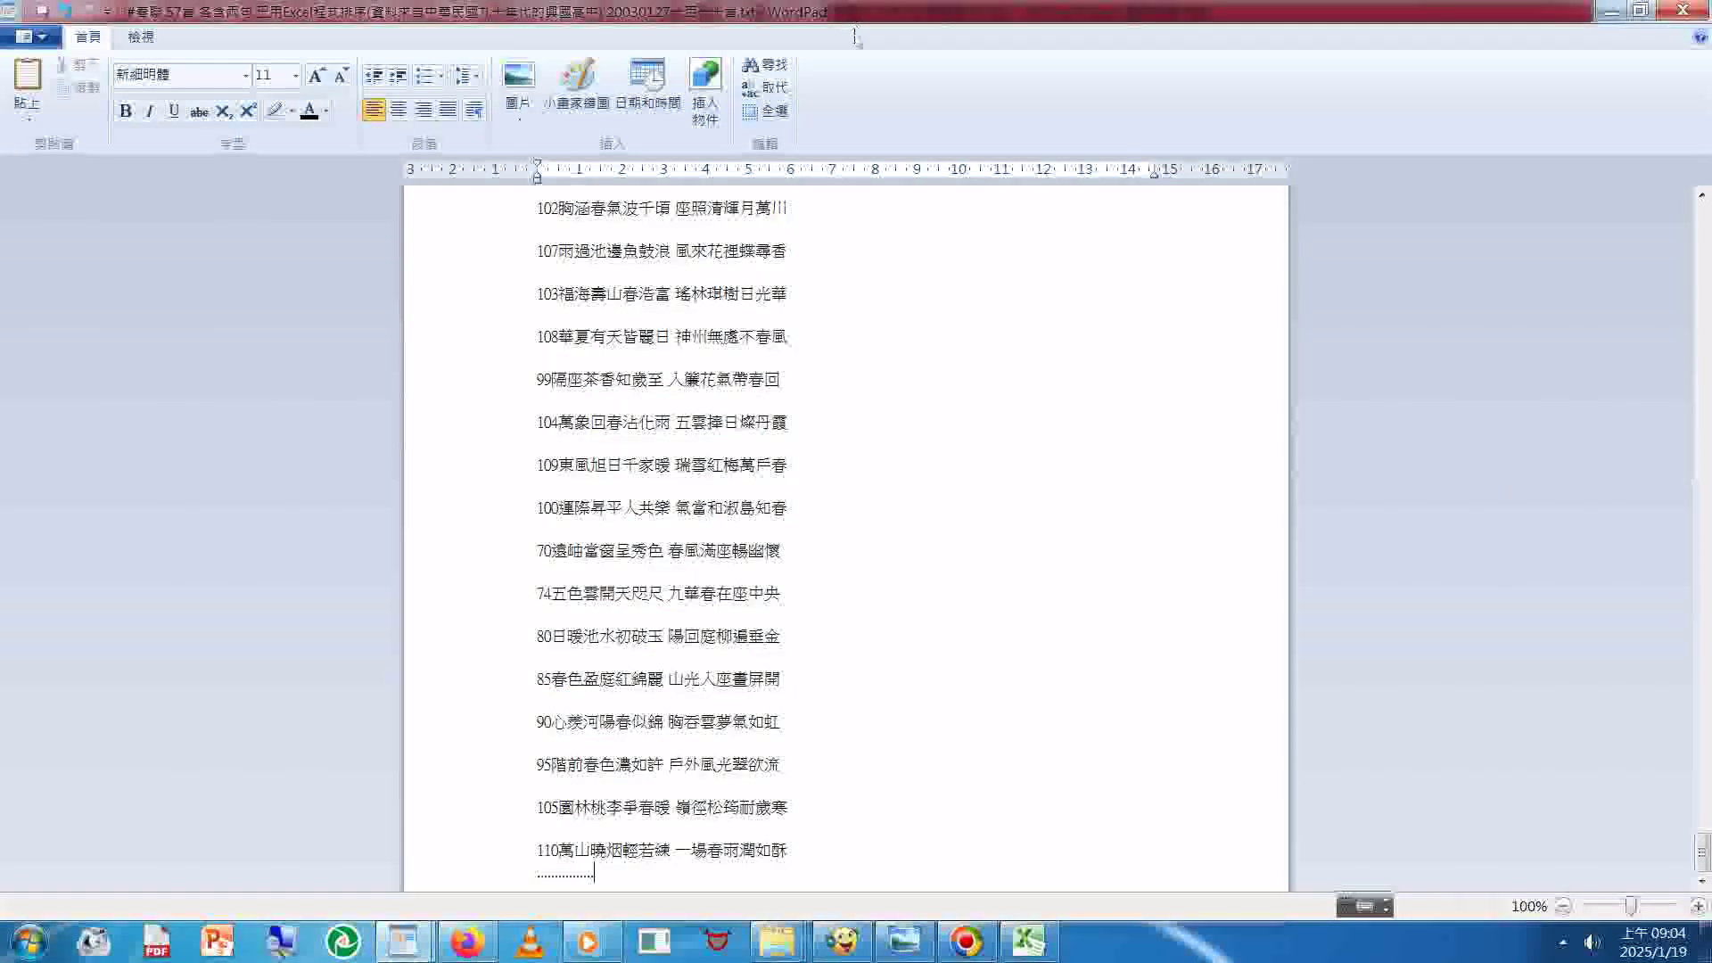
pyautogui.press('Return')
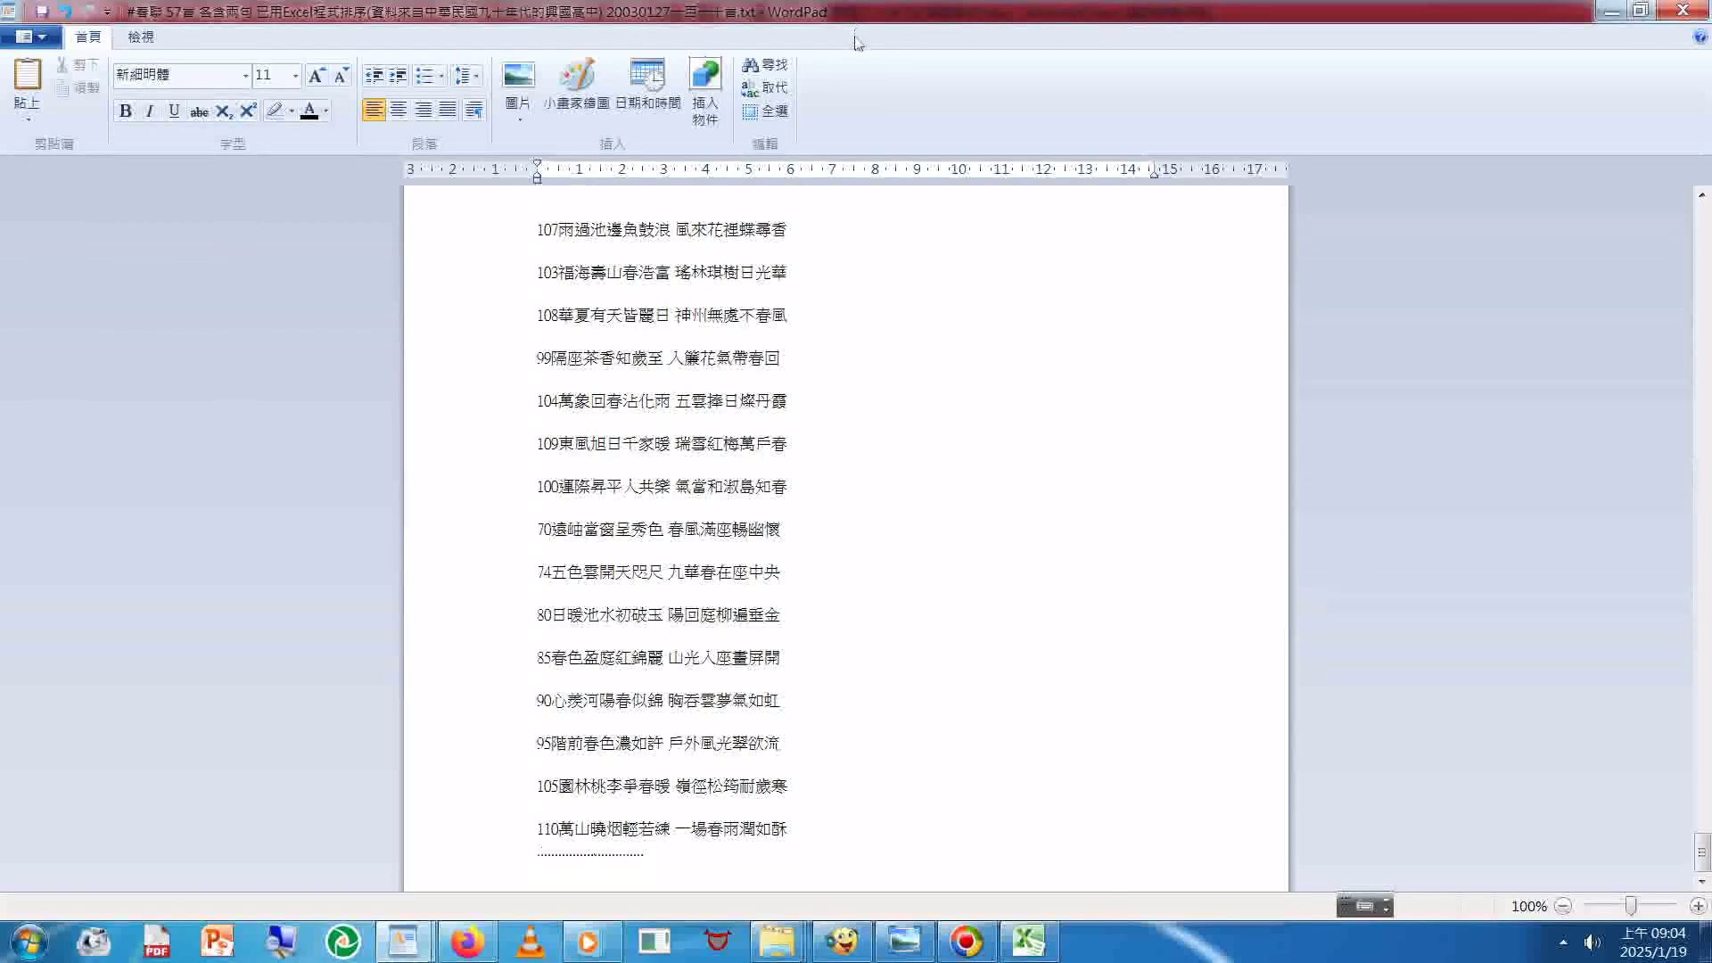
# Step: Try pasting the copied worksheet below the dotted separator line, and undo the paste
pyautogui.hotkey('ctrl', 'v')
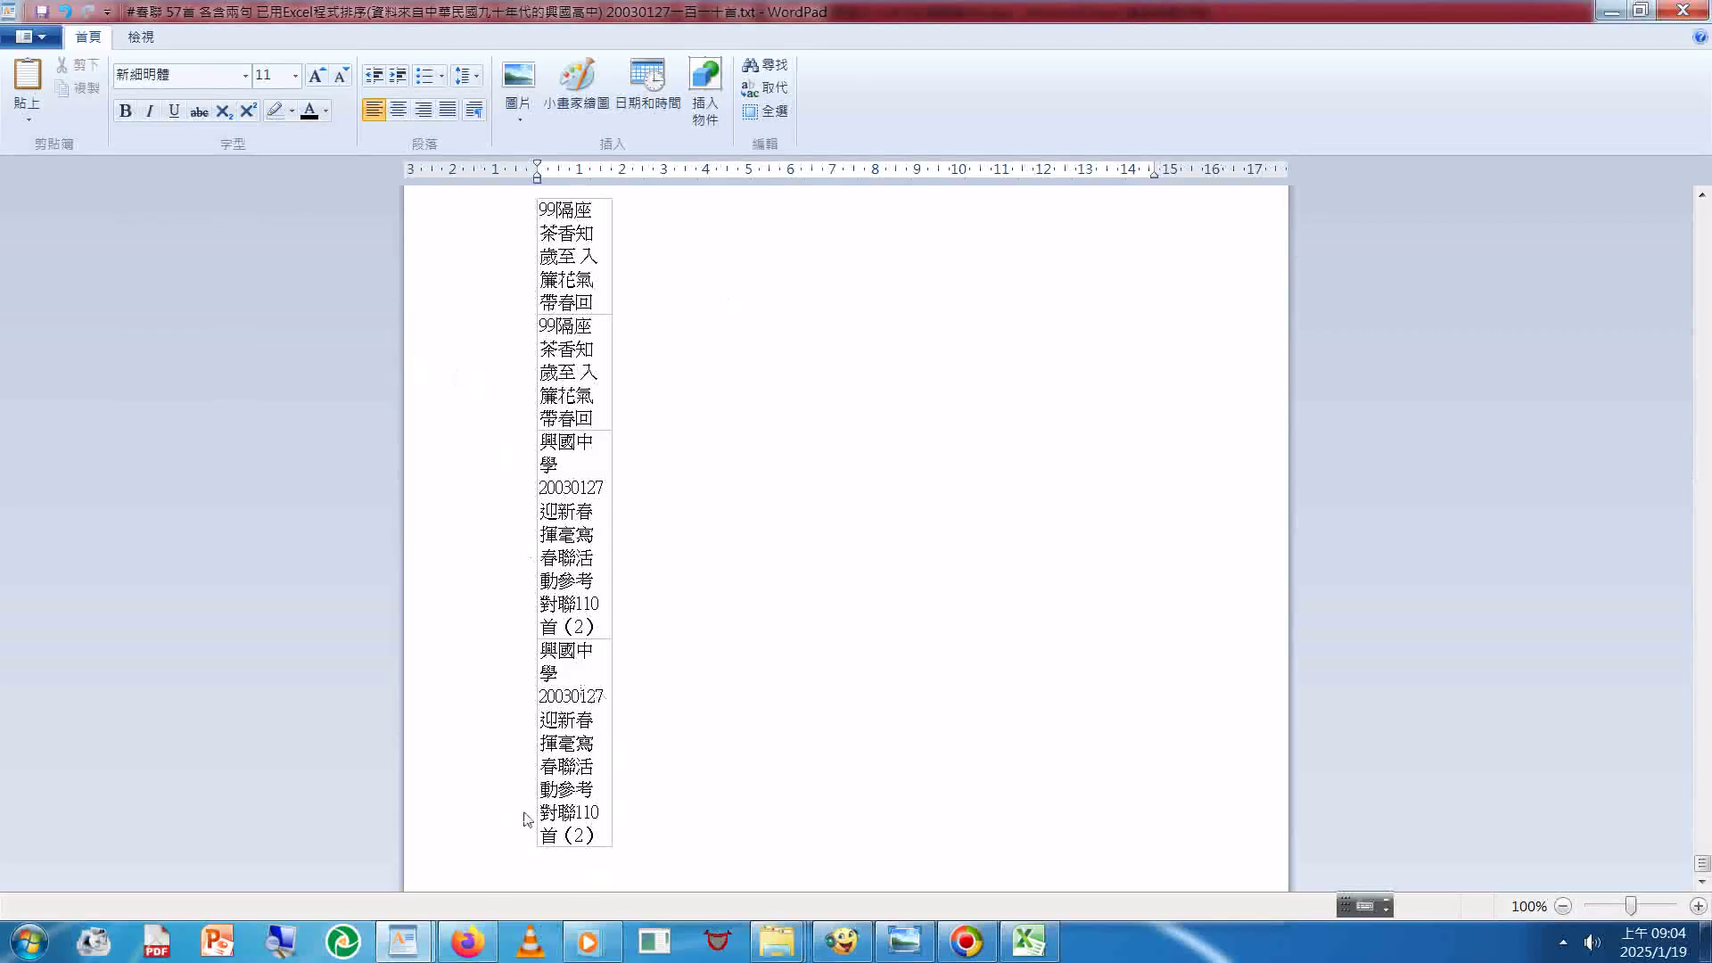
pyautogui.click(64, 11)
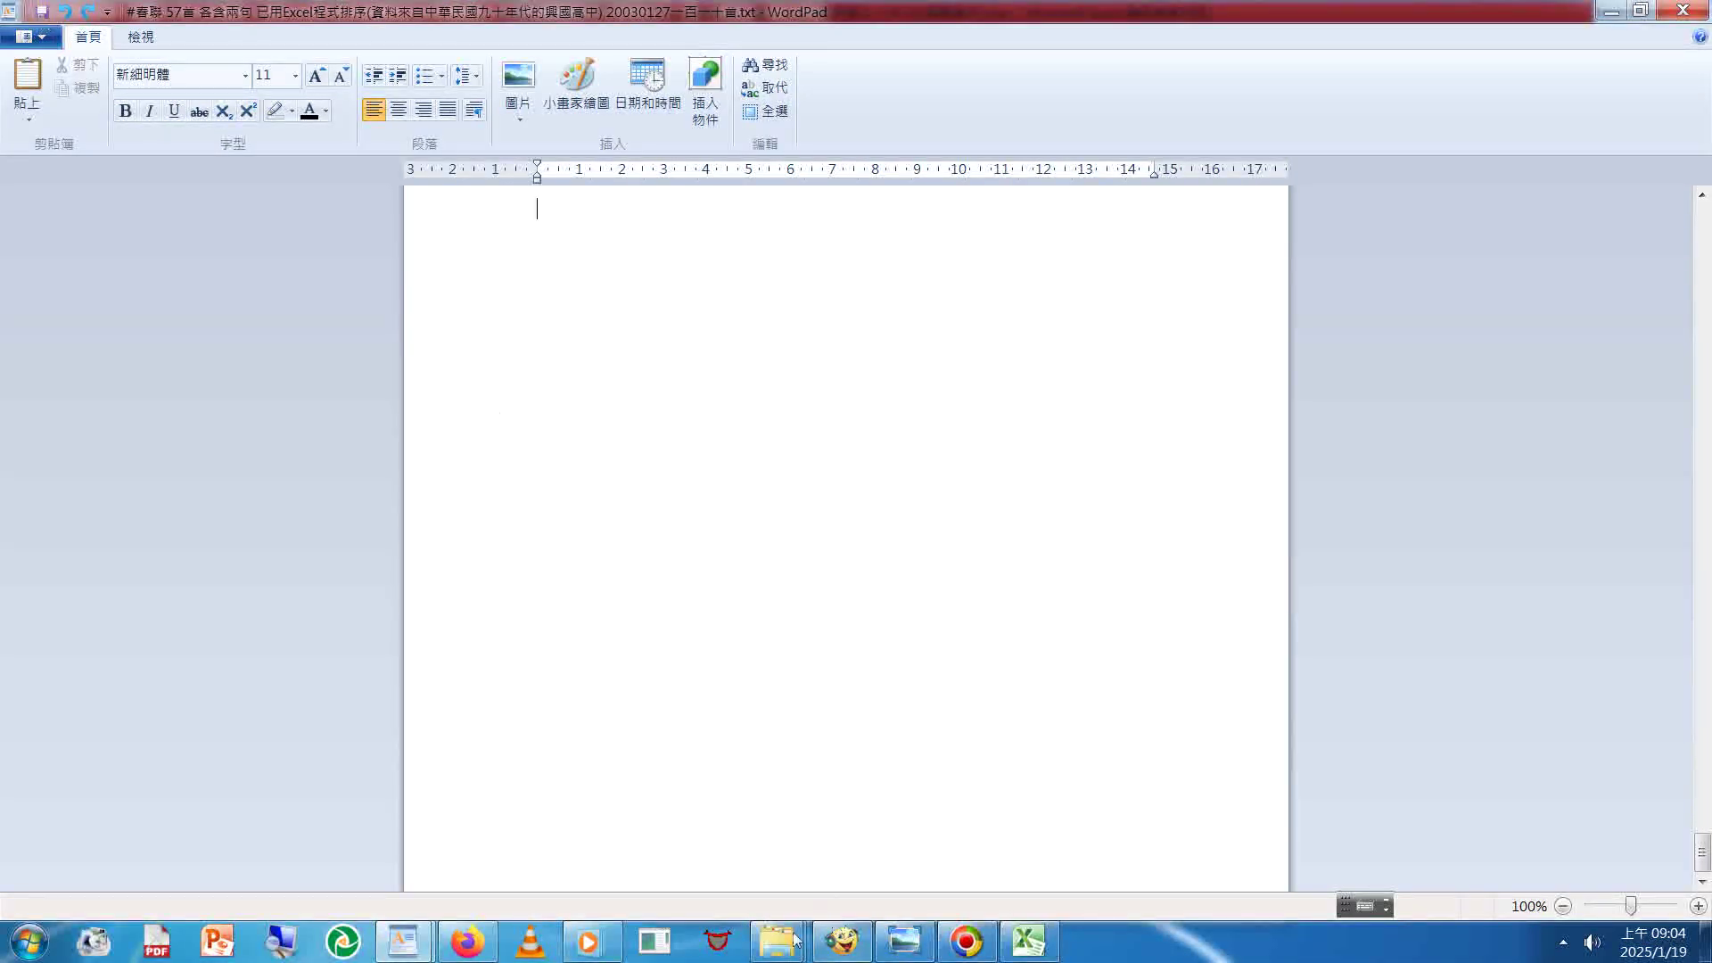
# Step: Bring up the File Explorer window showing the documents library
pyautogui.moveTo(776, 941)
pyautogui.click(731, 757)
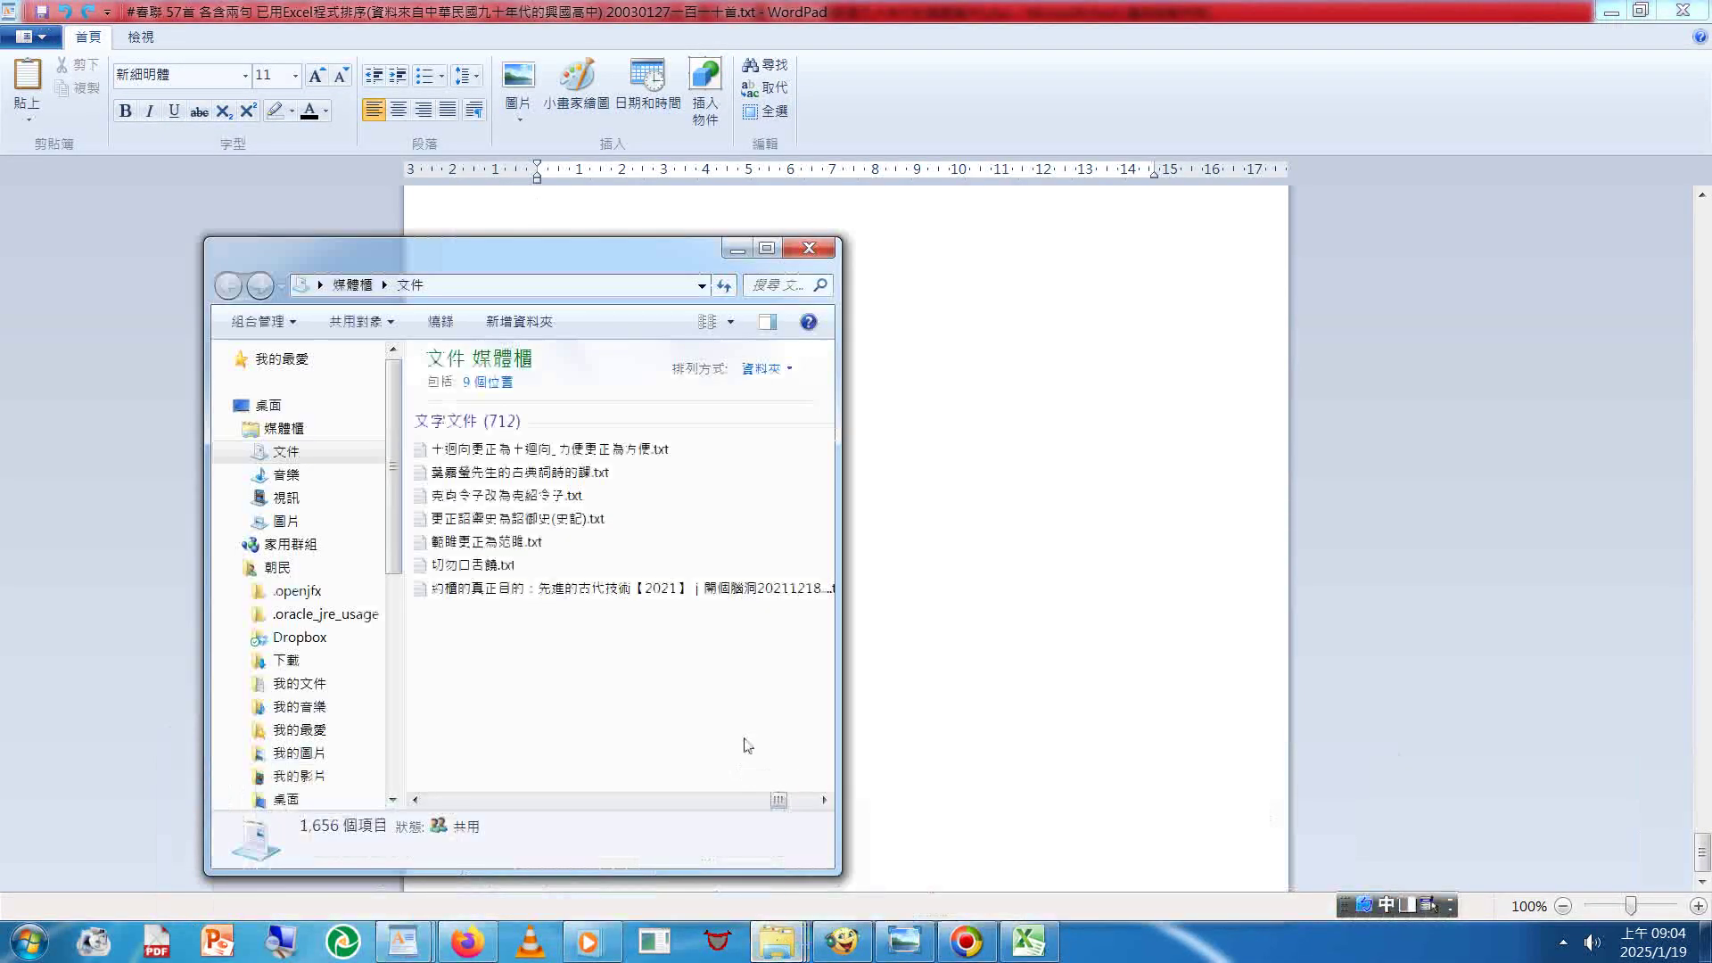
pyautogui.click(492, 567)
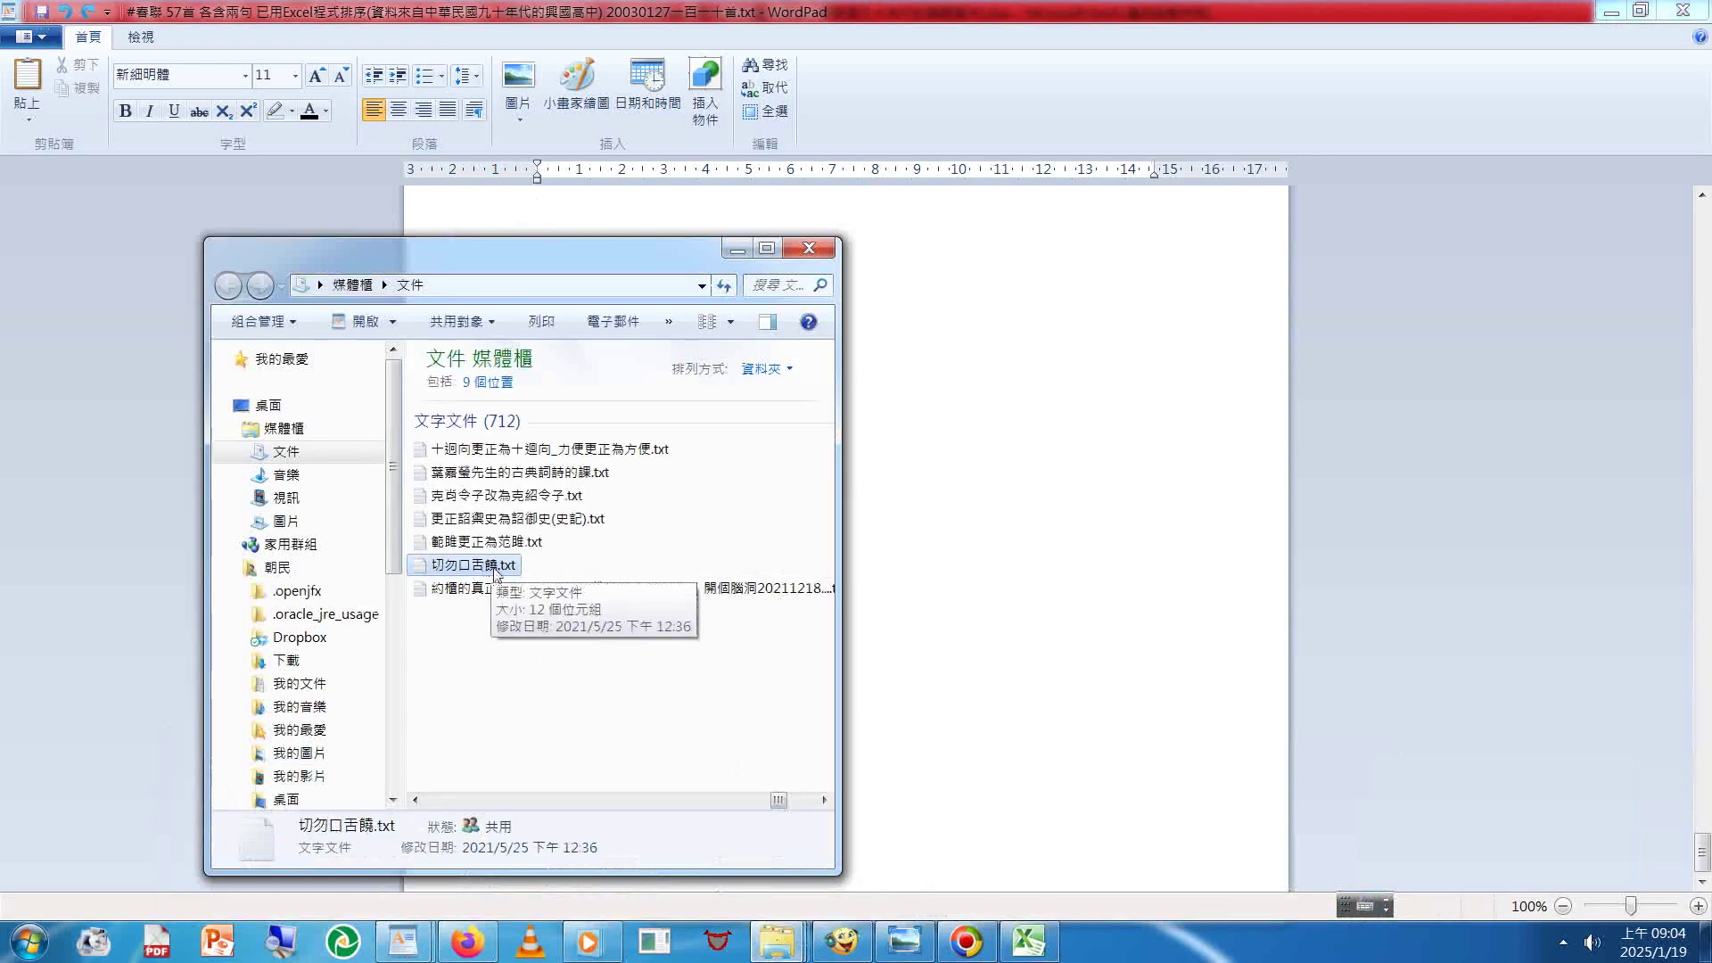
pyautogui.doubleClick(493, 567)
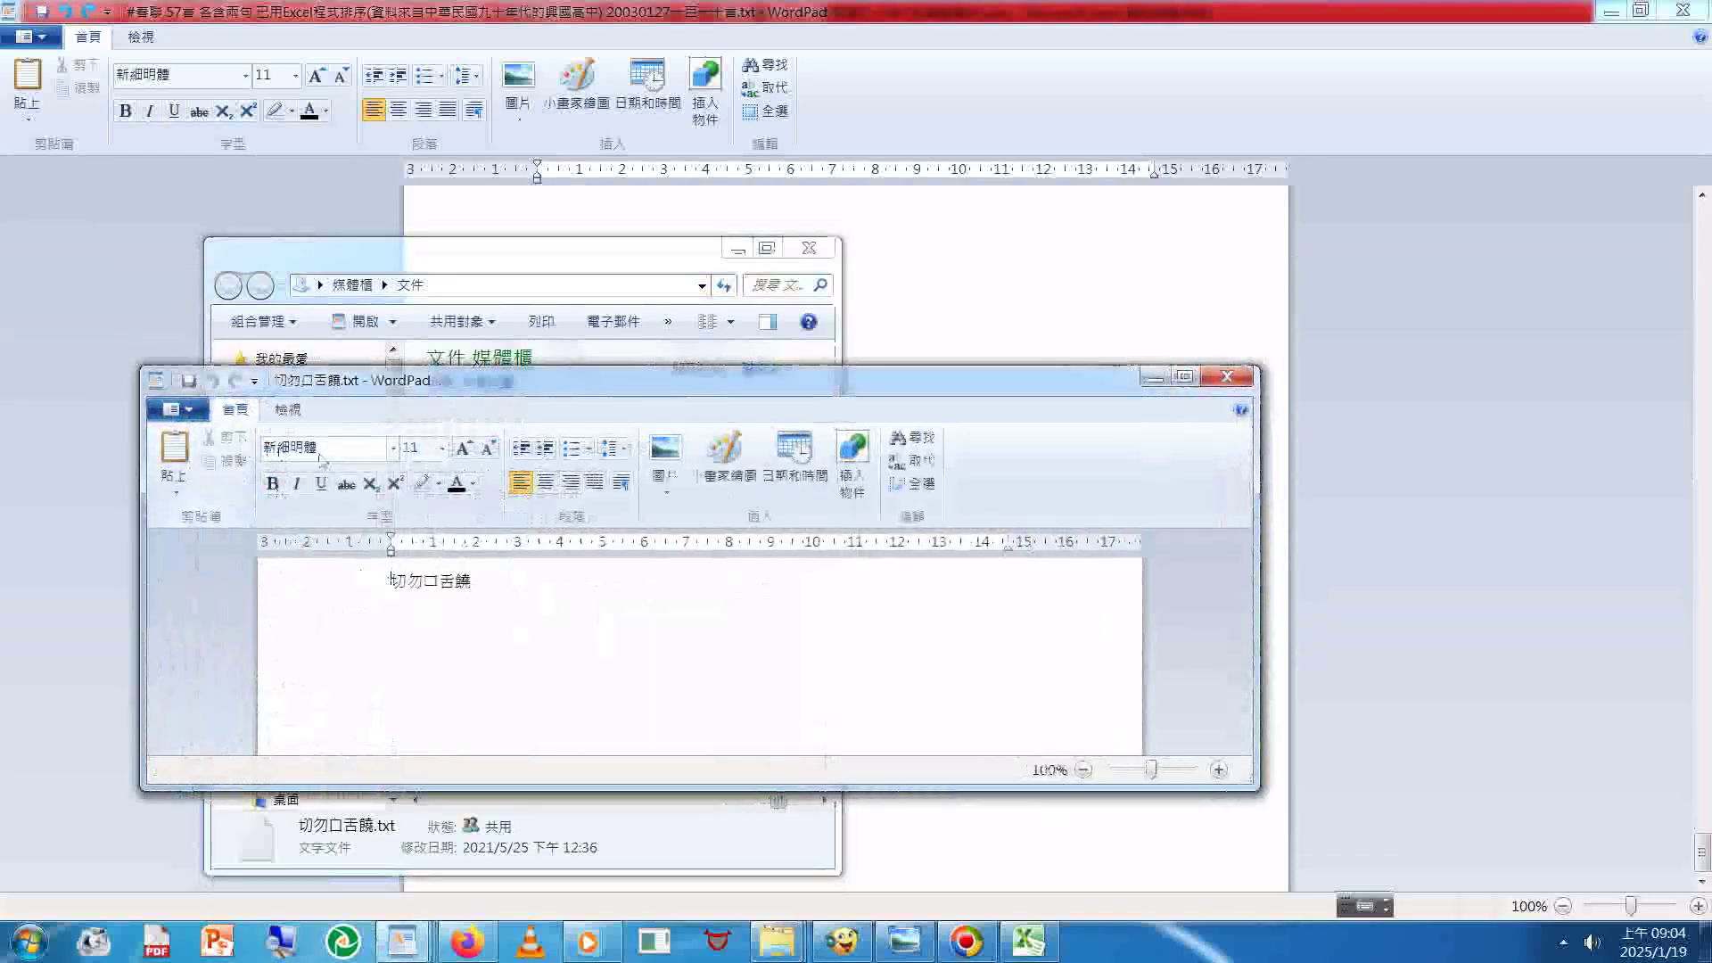
pyautogui.click(1224, 380)
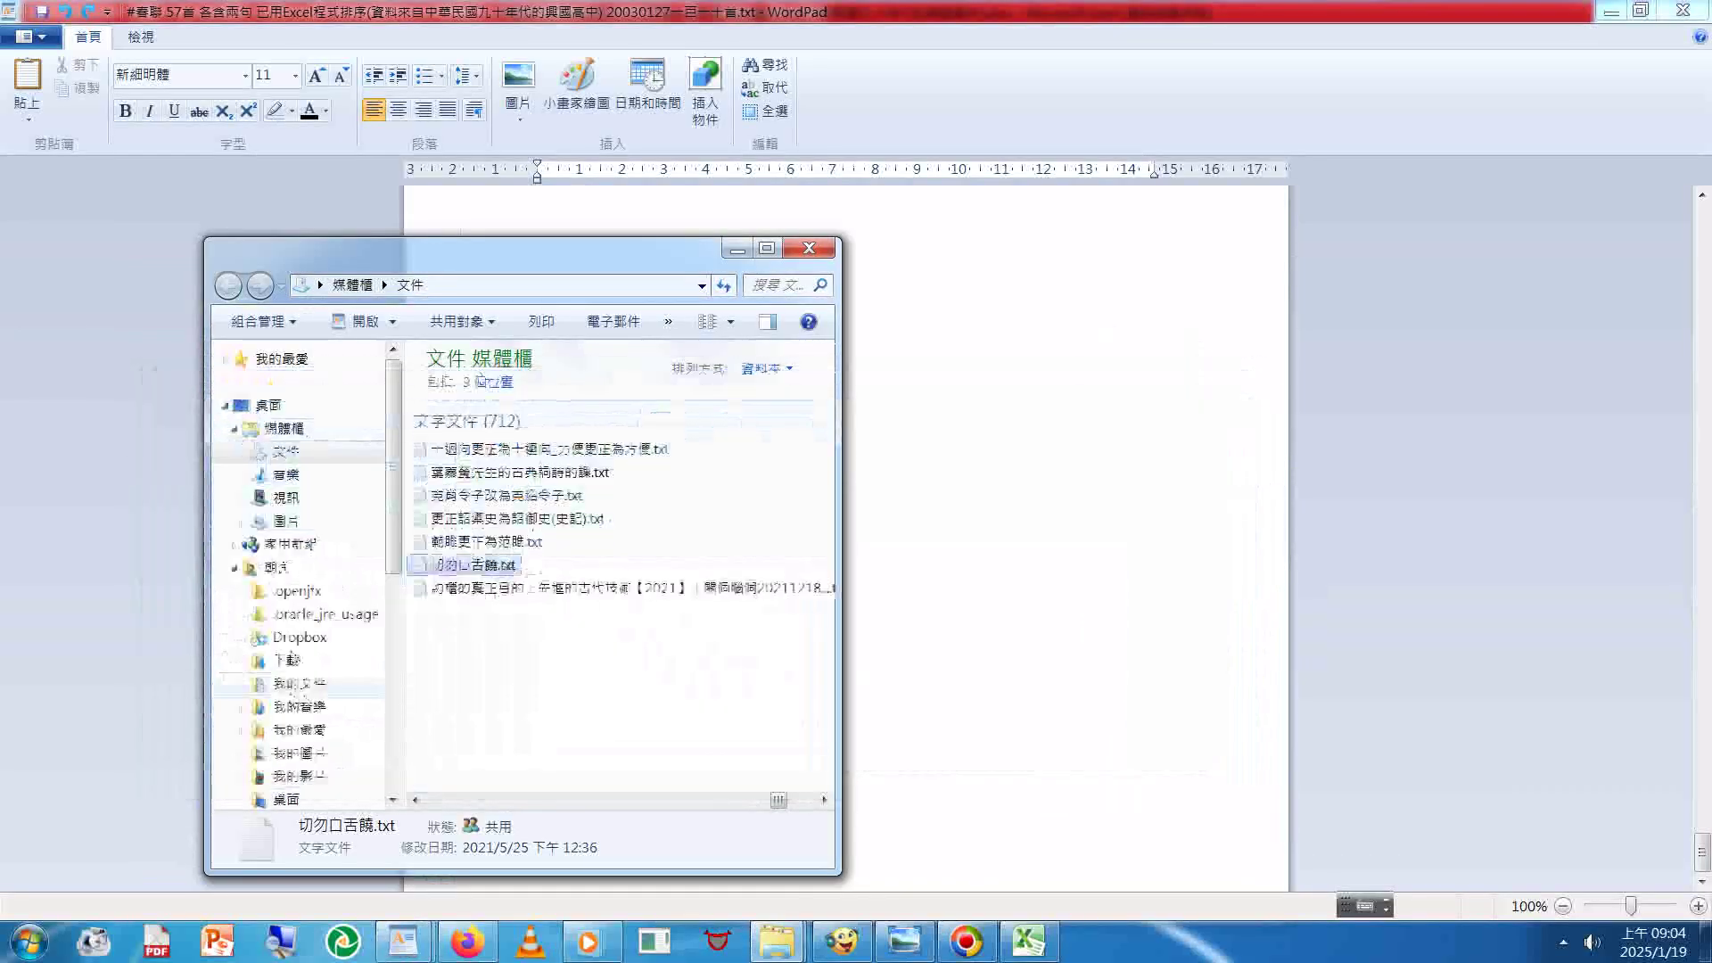
# Step: Open the text file 切勿口舌饒.txt with Notepad instead of its default program
pyautogui.rightClick(464, 565)
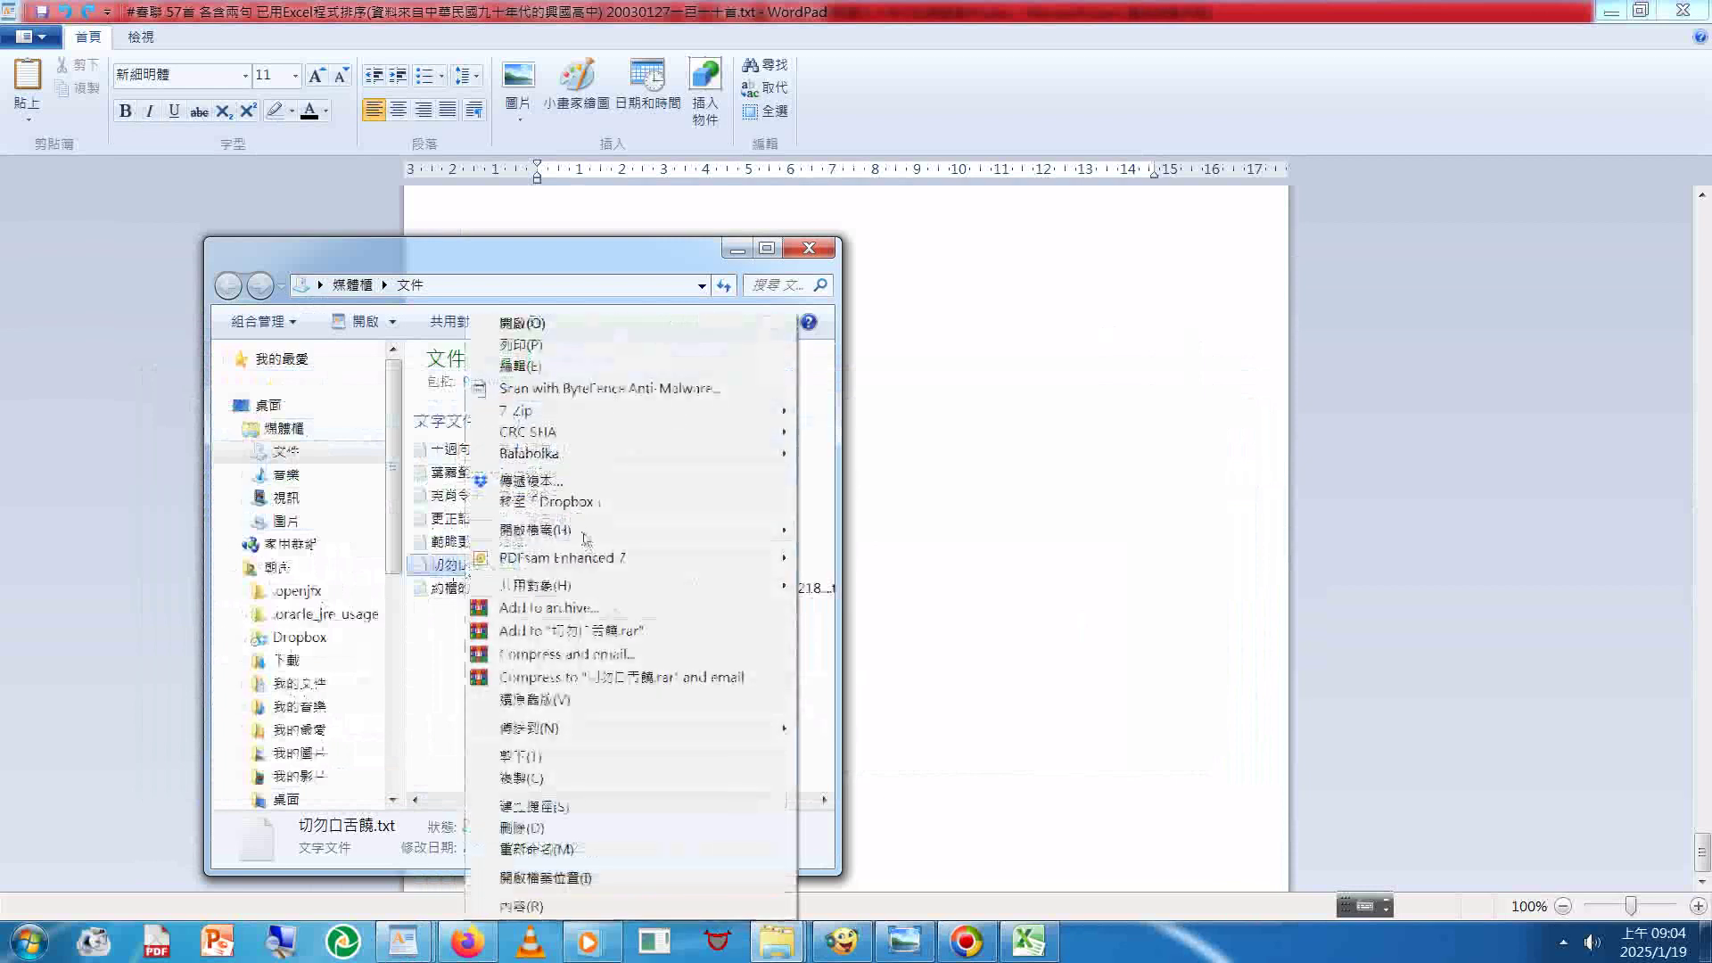
pyautogui.moveTo(642, 530)
pyautogui.click(860, 600)
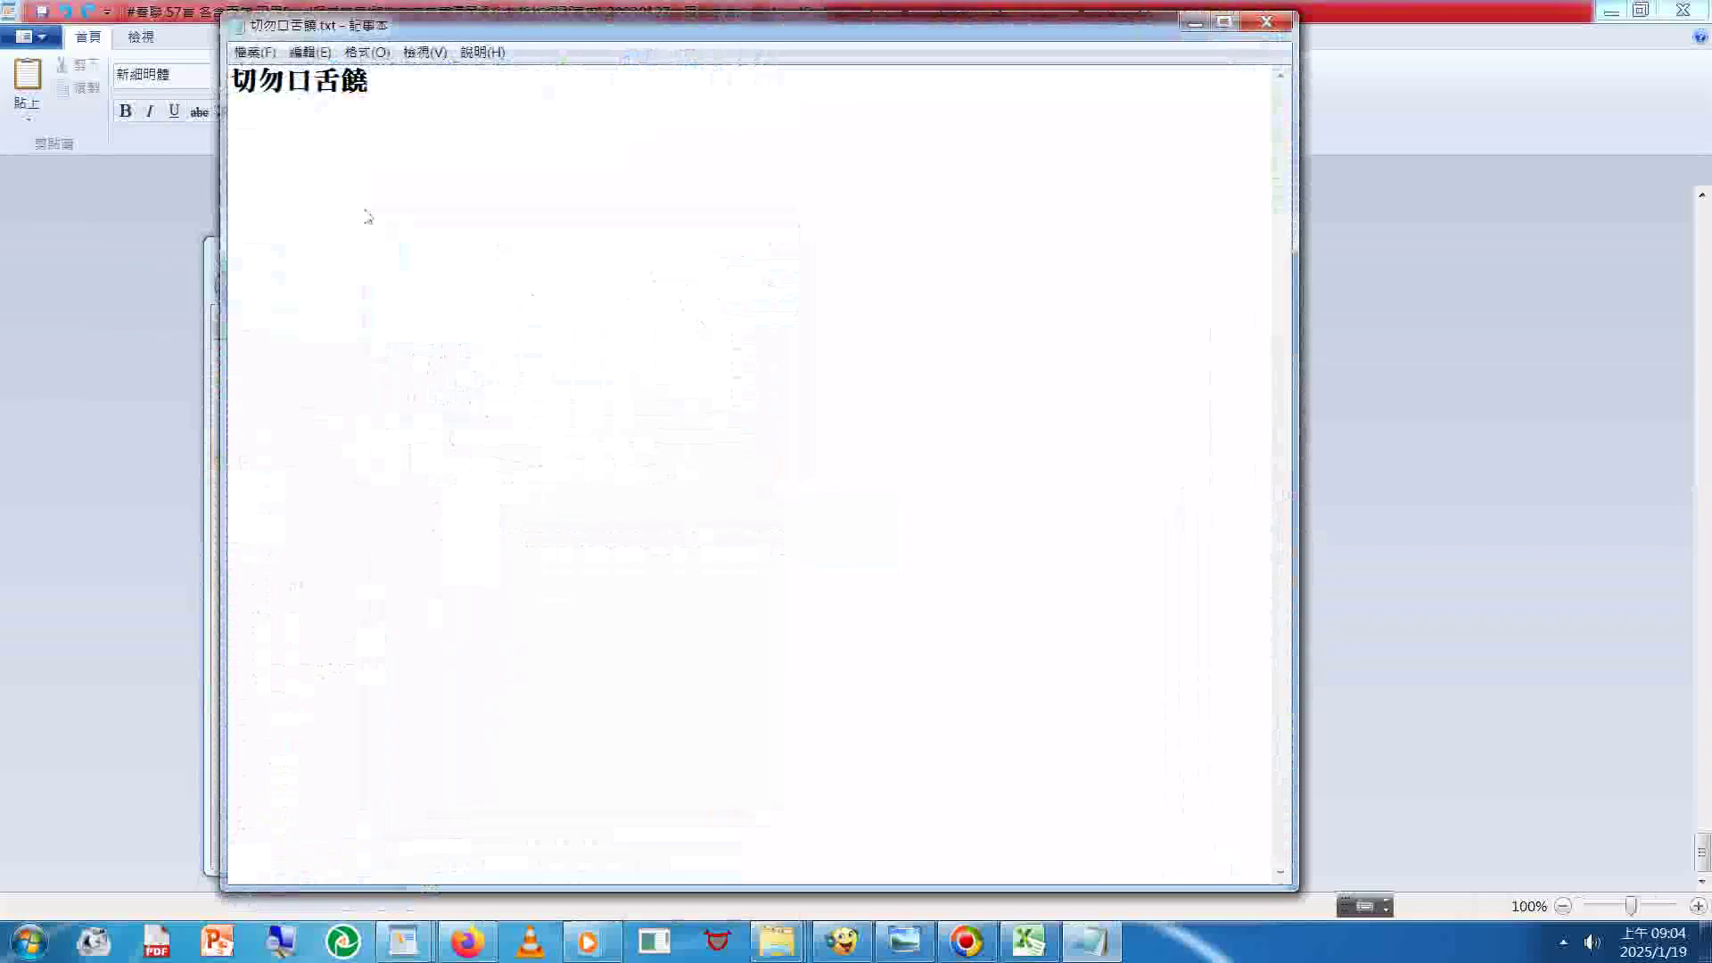
# Step: Start a new blank Notepad file and paste the copied couplets into it as plain text
pyautogui.click(251, 53)
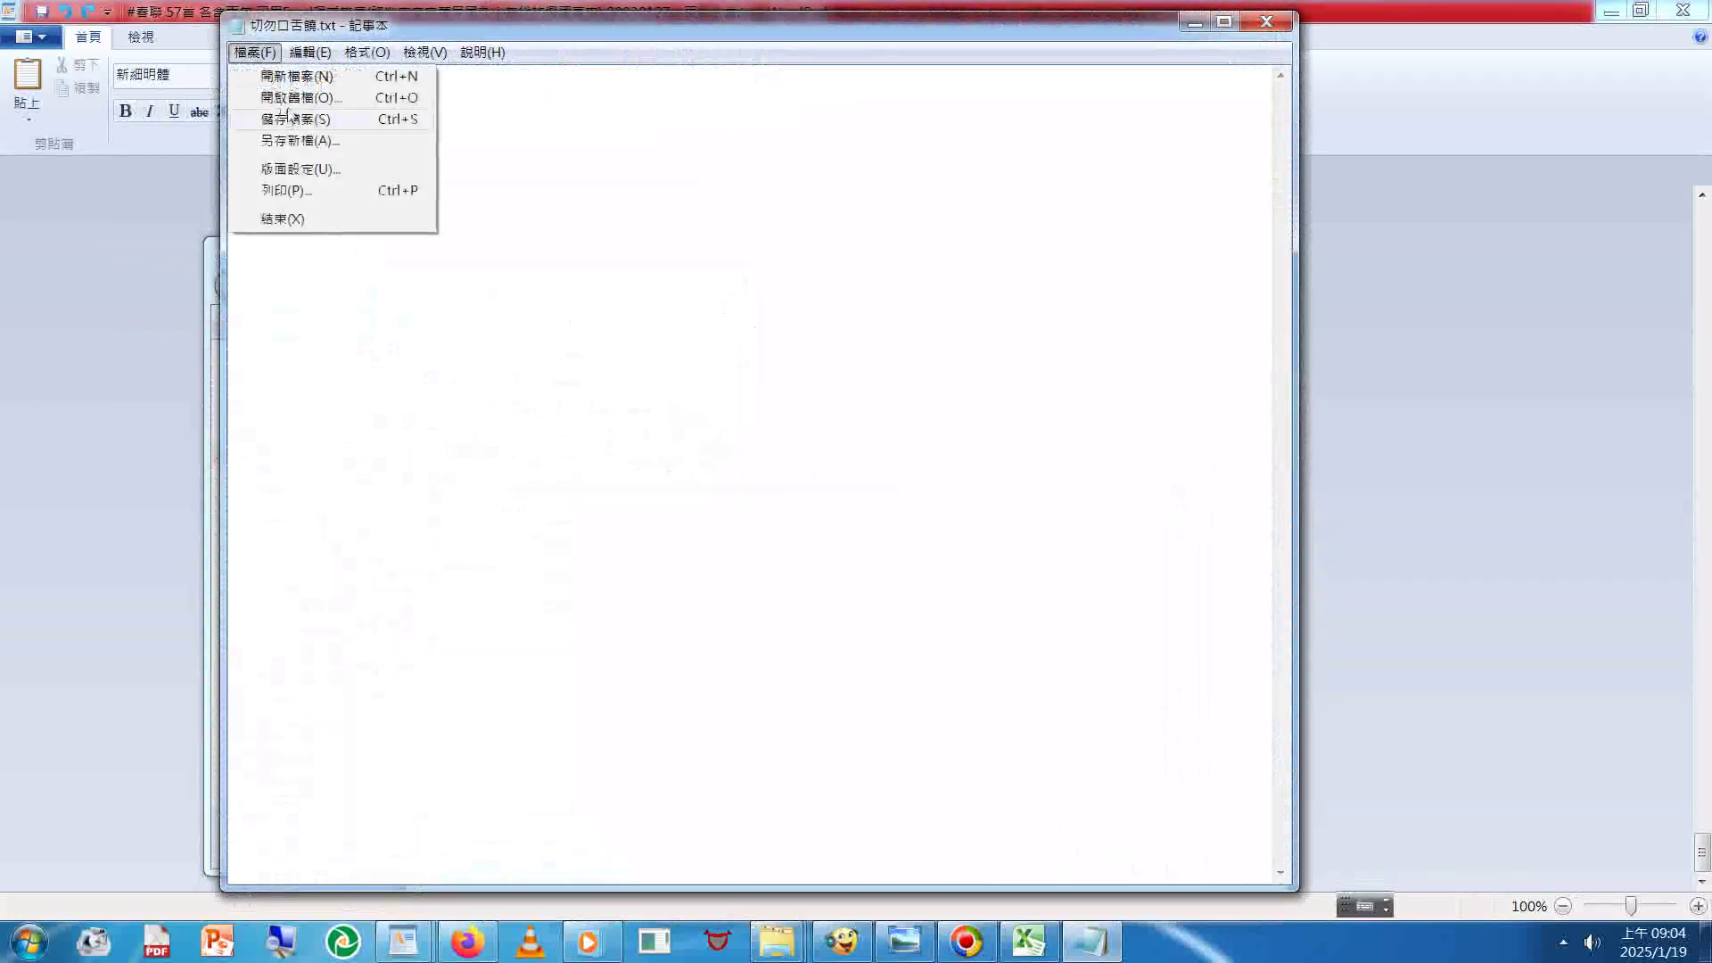
pyautogui.click(304, 81)
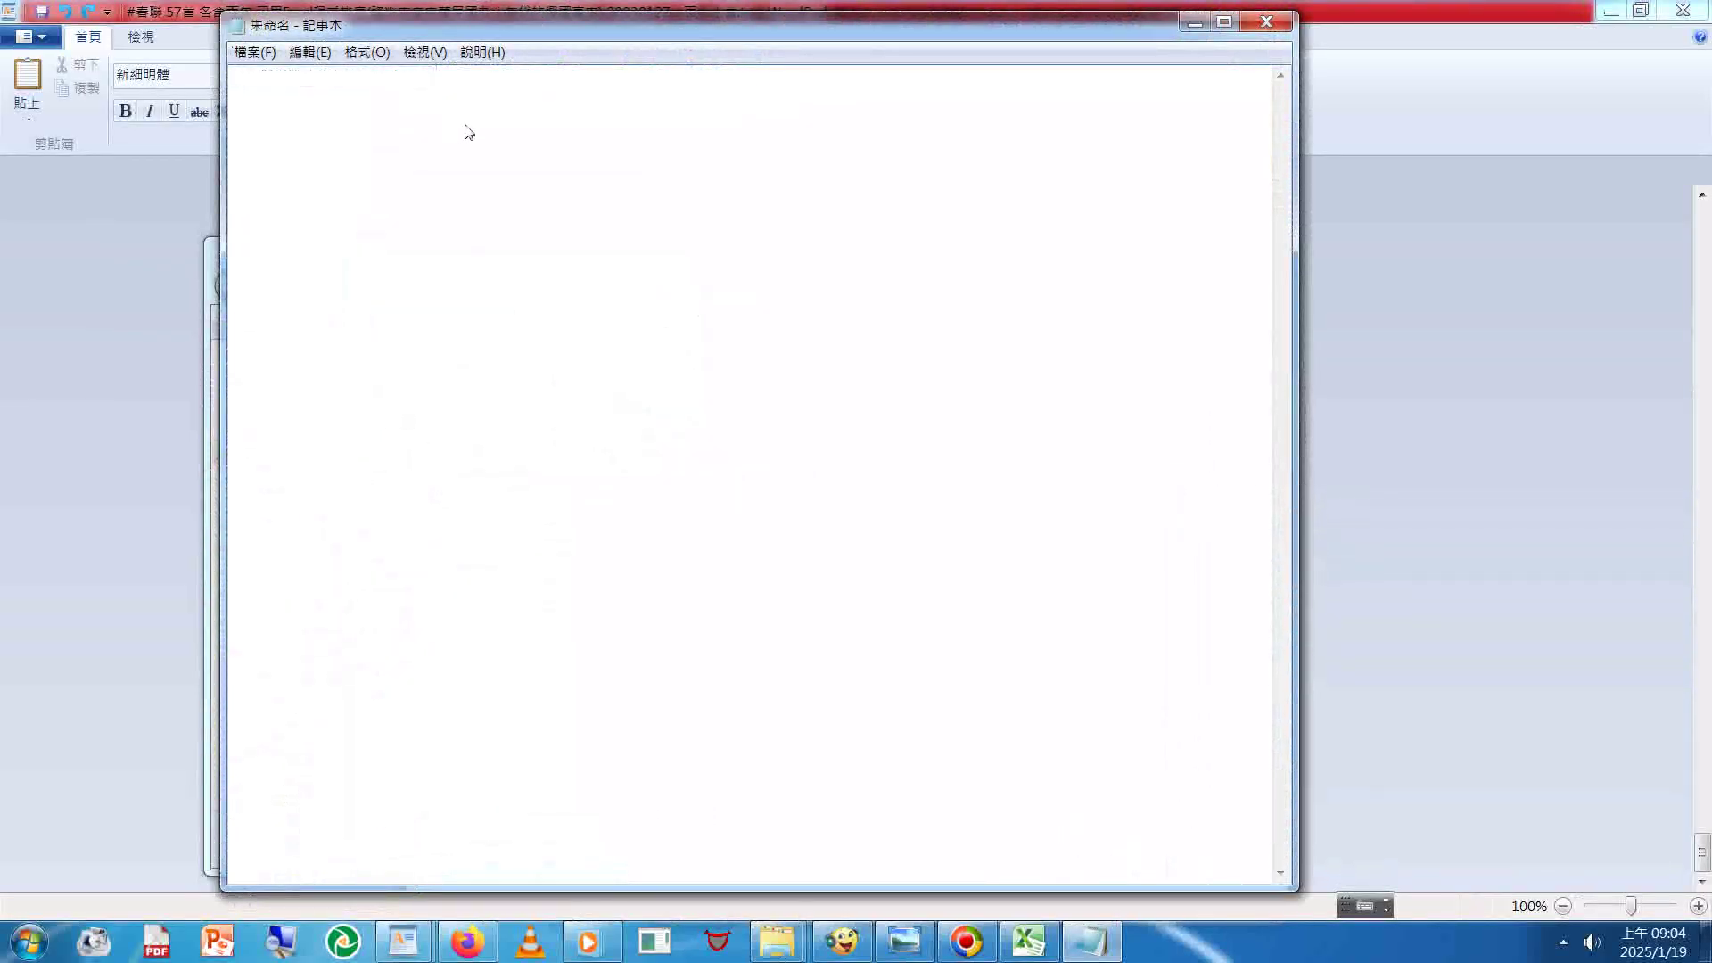
pyautogui.rightClick(463, 124)
pyautogui.click(538, 222)
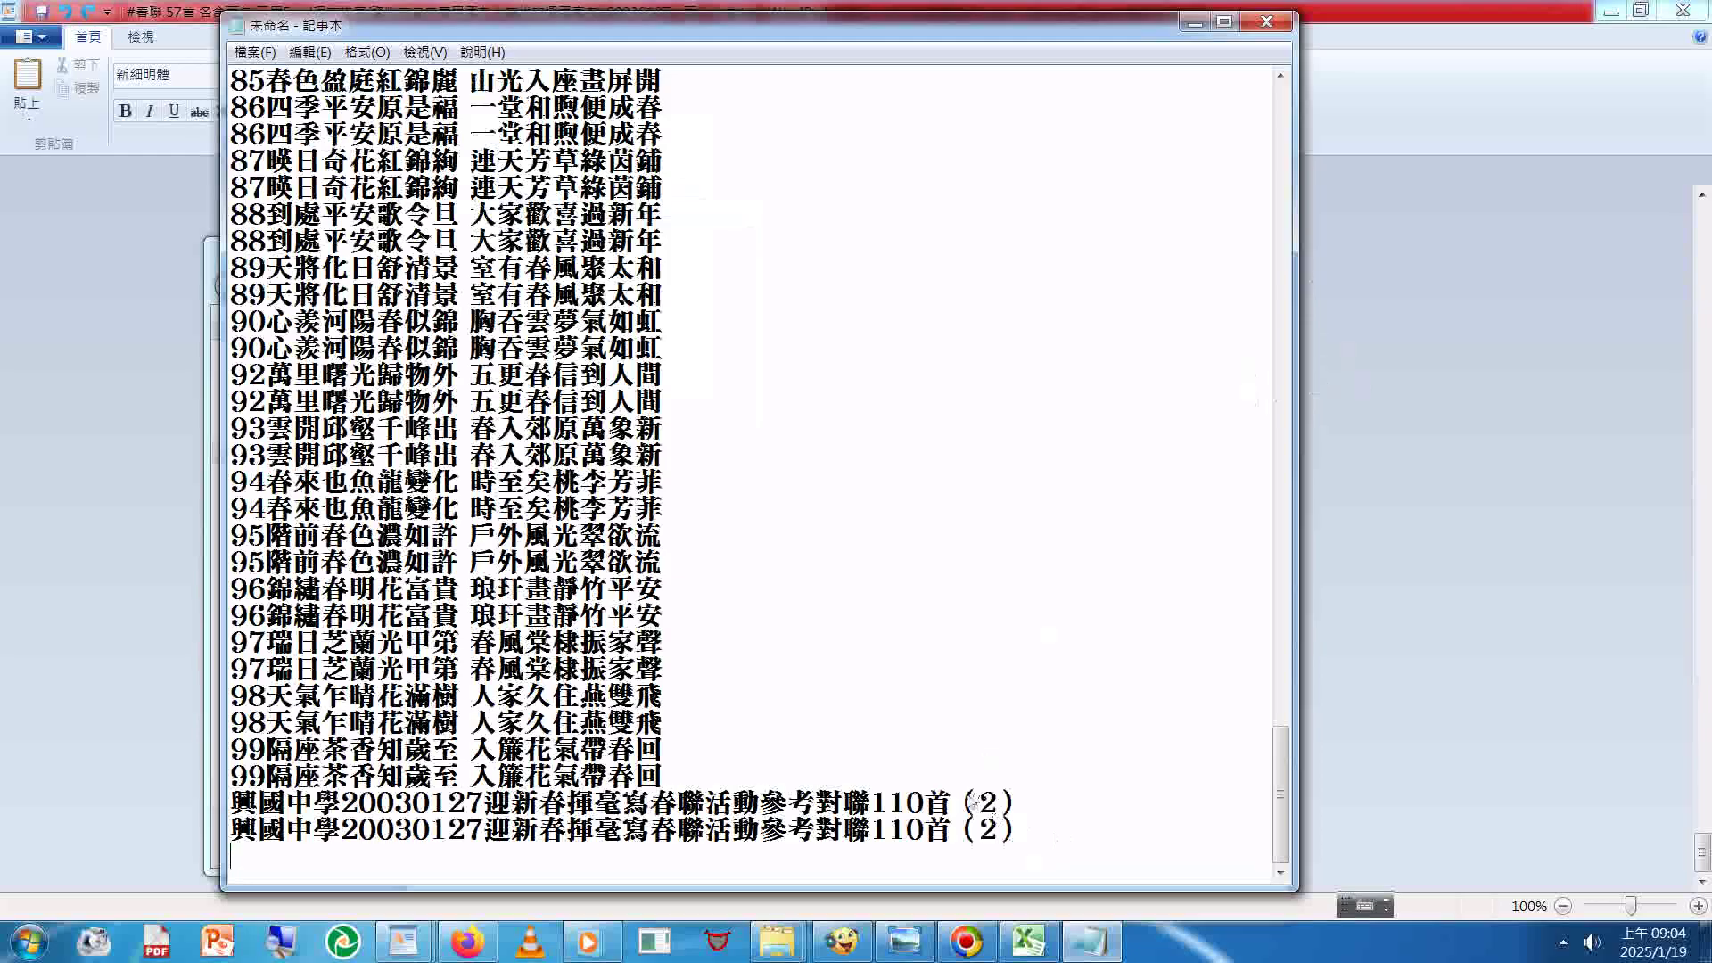
# Step: Remove the two 興國中學 title lines at the end of the pasted couplet list
pyautogui.moveTo(953, 801); pyautogui.dragTo(1036, 862)
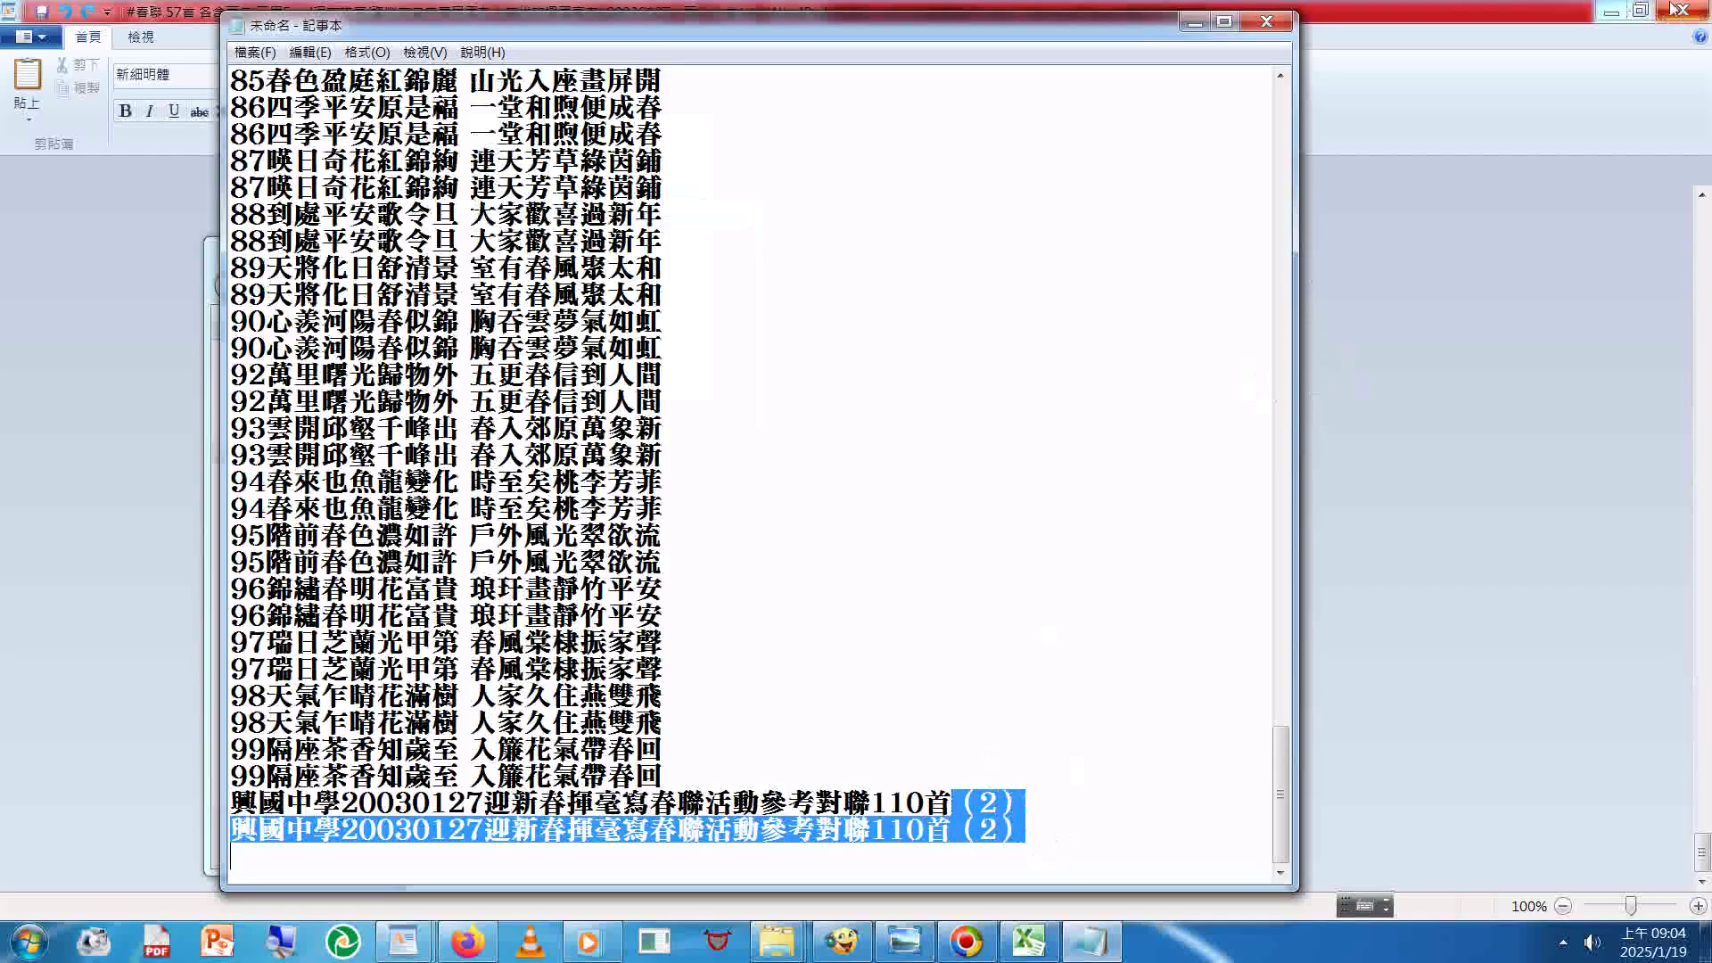
pyautogui.scroll(5, 1272, 575)
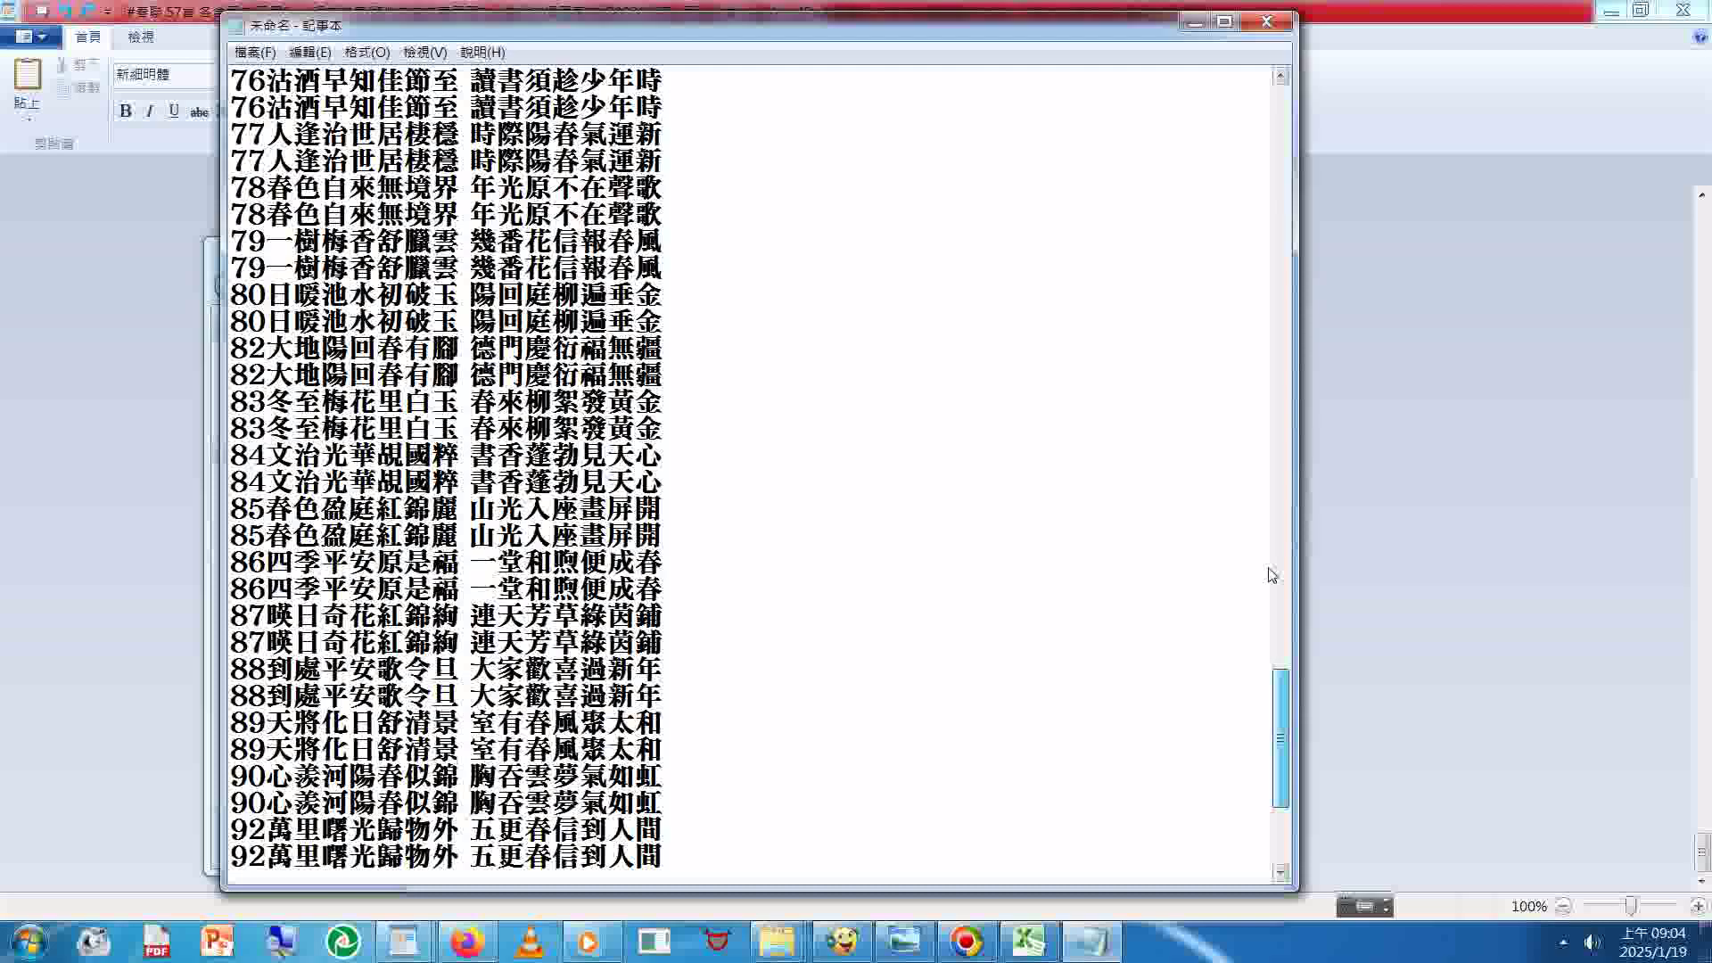
# Step: Cut the block of couplets from the first line numbered 100 through the second line numbered 110
pyautogui.hotkey('ctrl', 'Home')
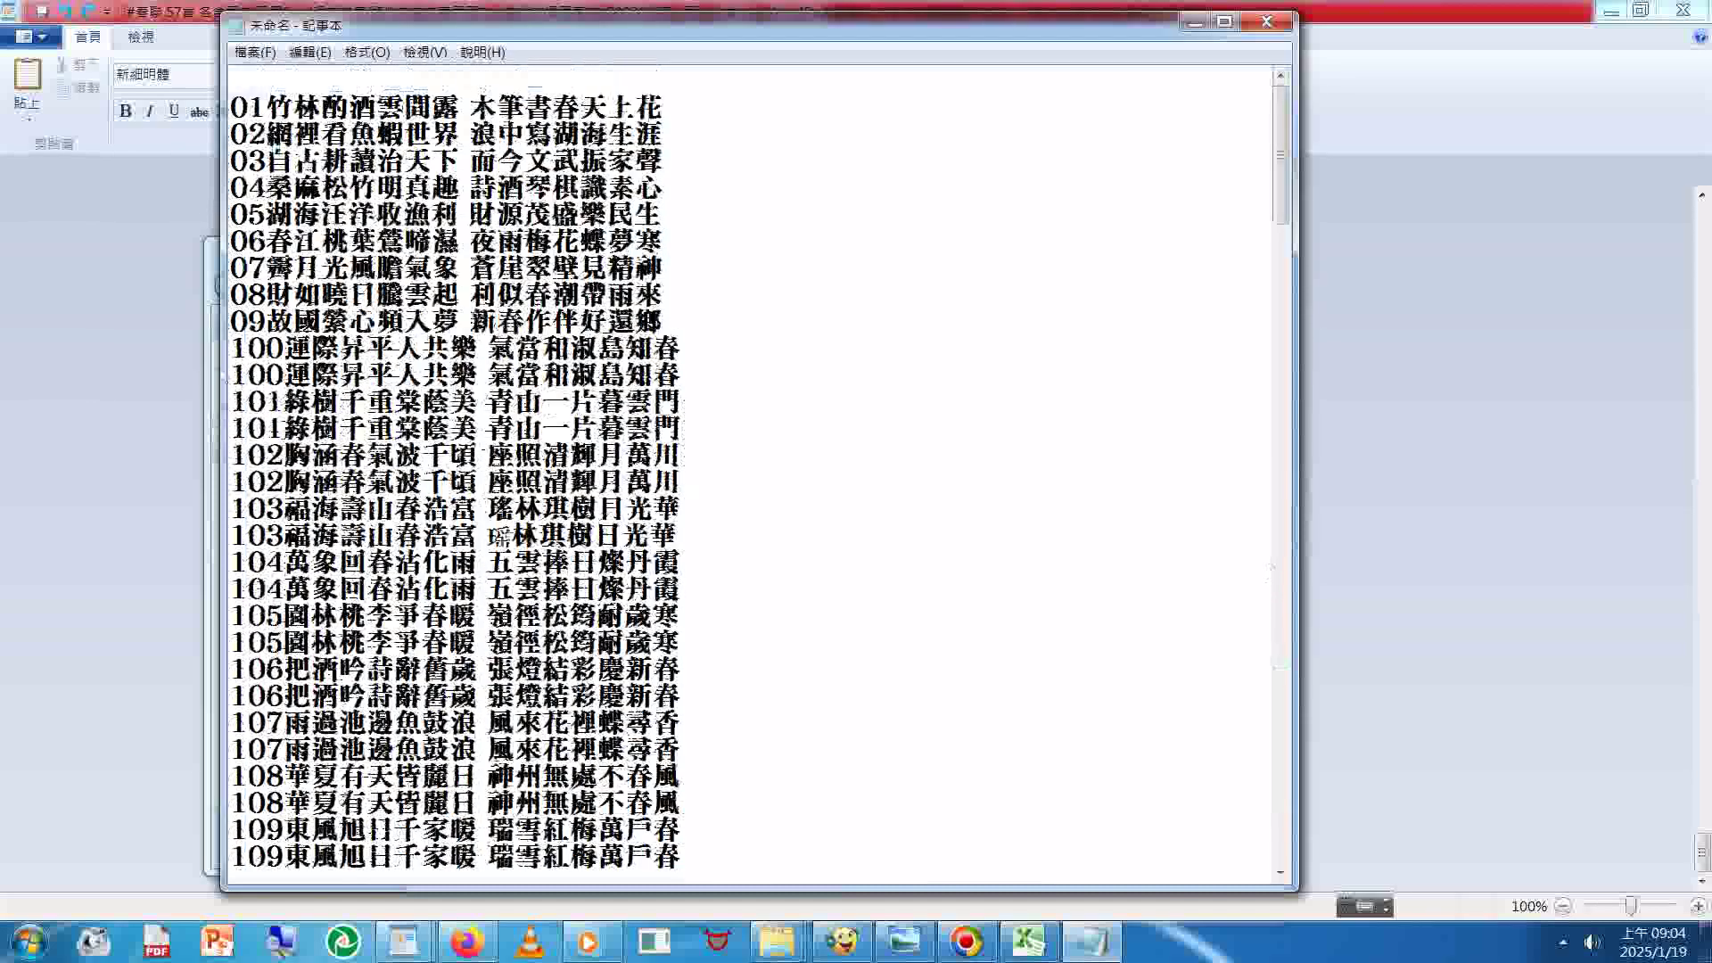
pyautogui.moveTo(231, 343); pyautogui.dragTo(635, 802)
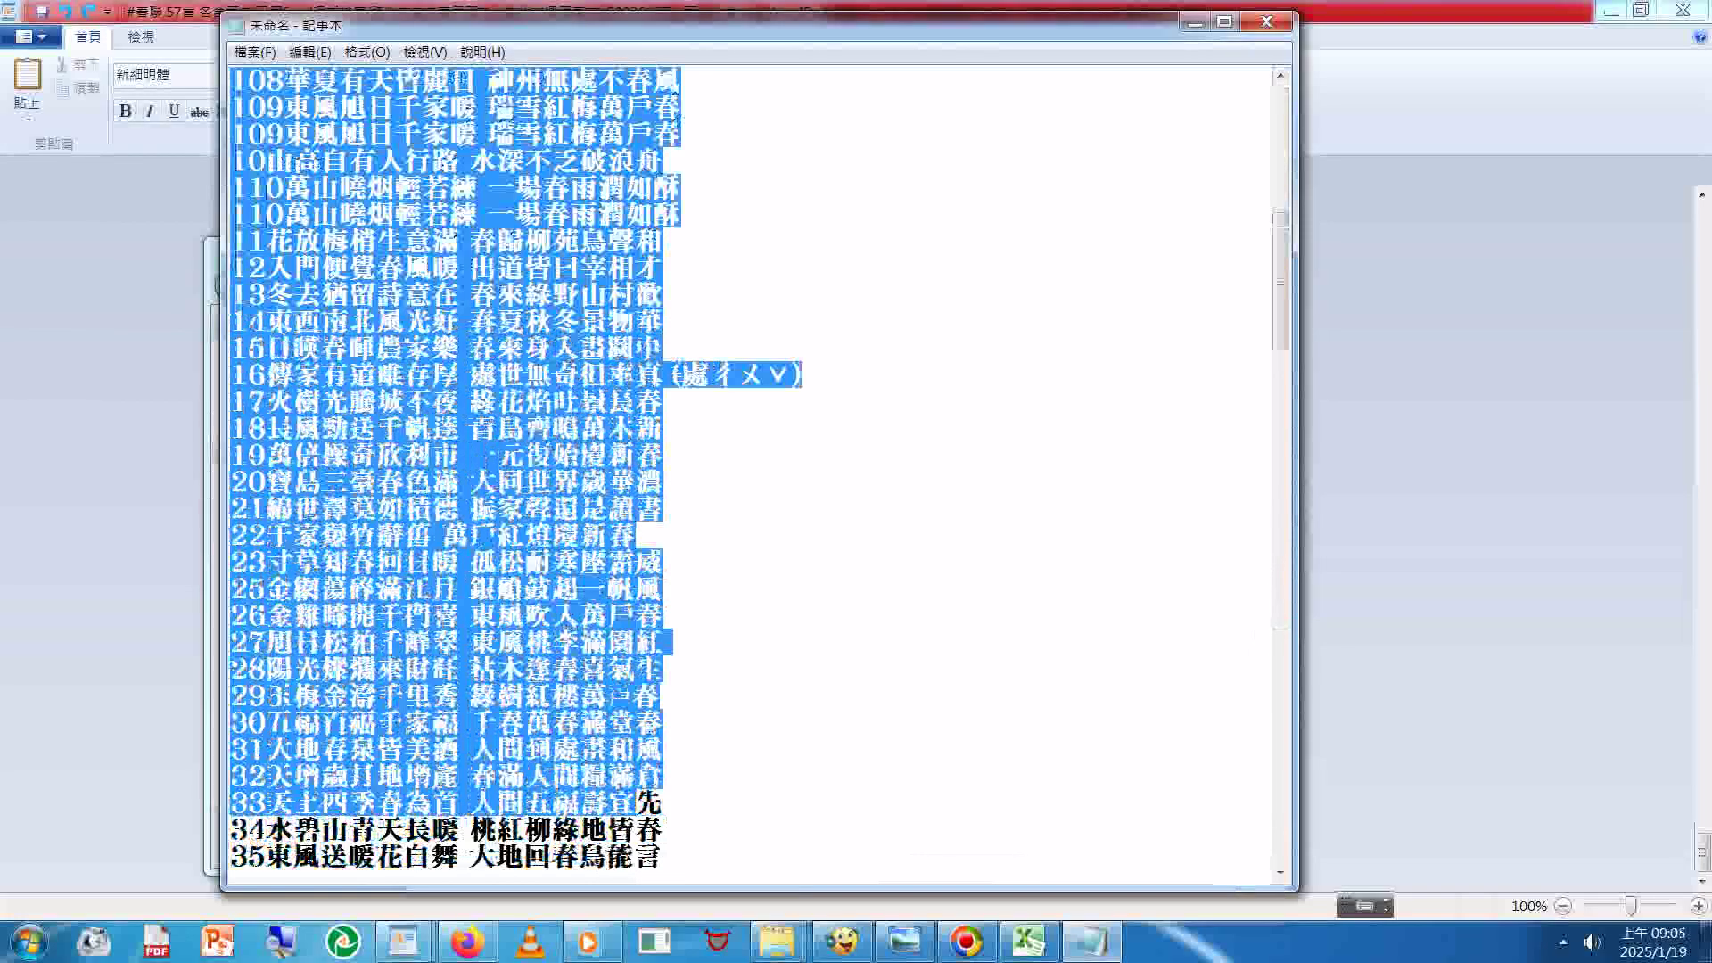
pyautogui.moveTo(635, 802); pyautogui.dragTo(899, 229)
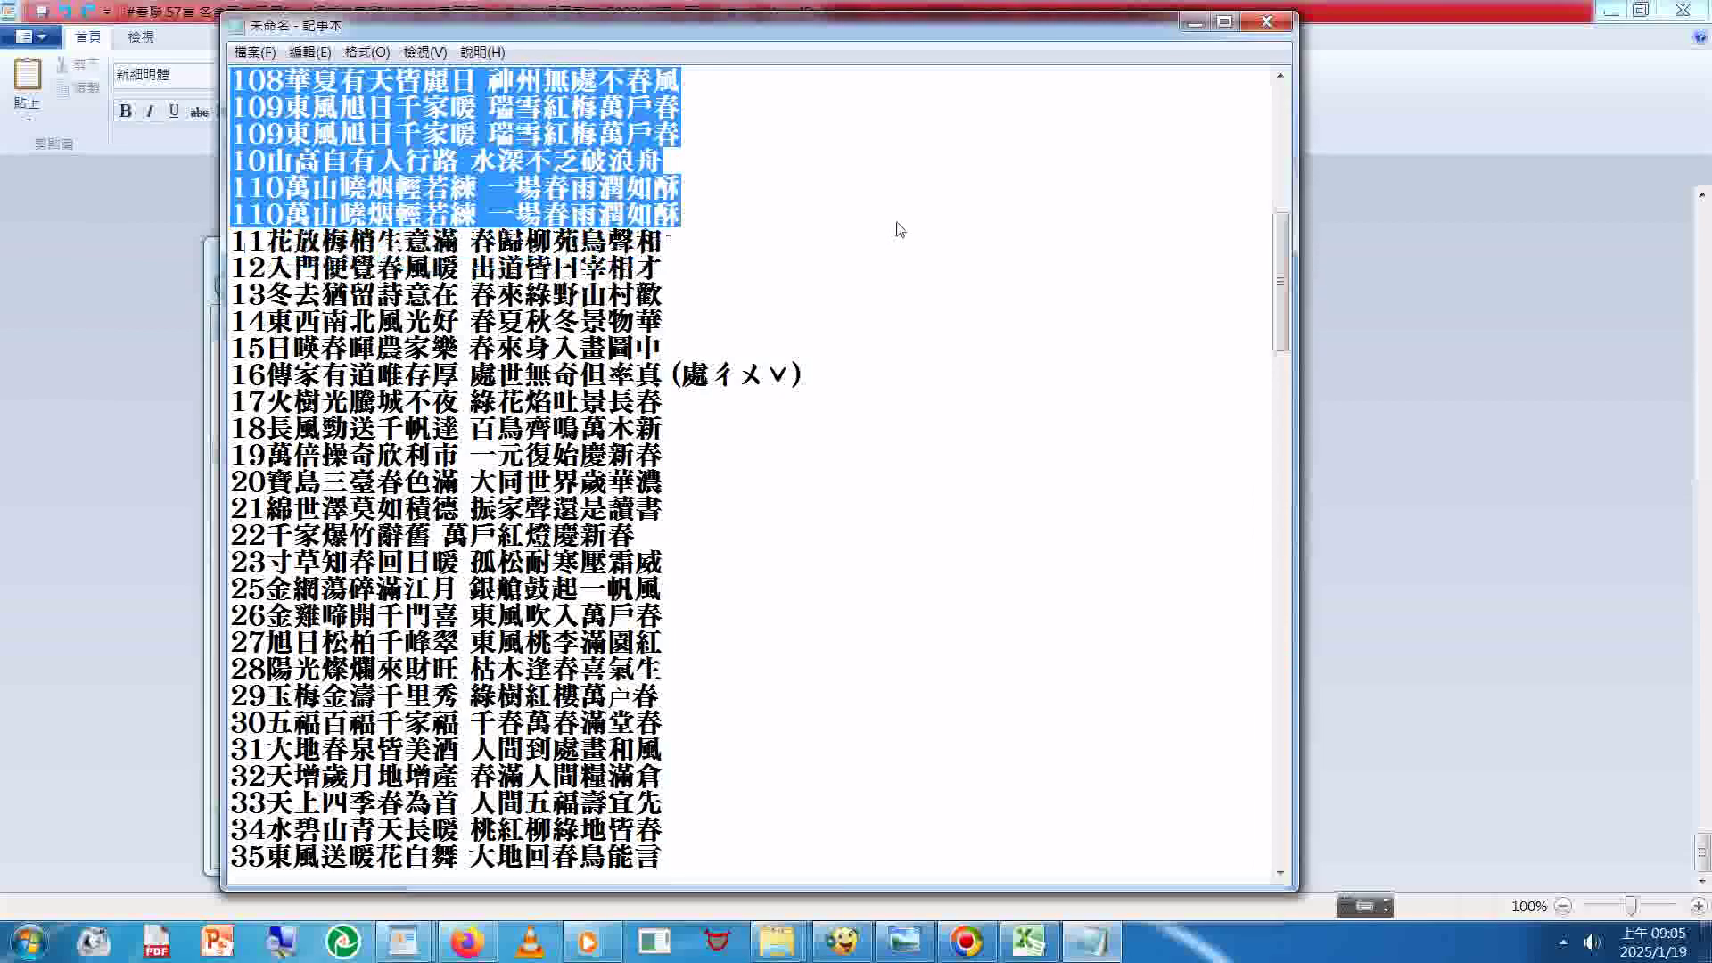
pyautogui.rightClick(573, 158)
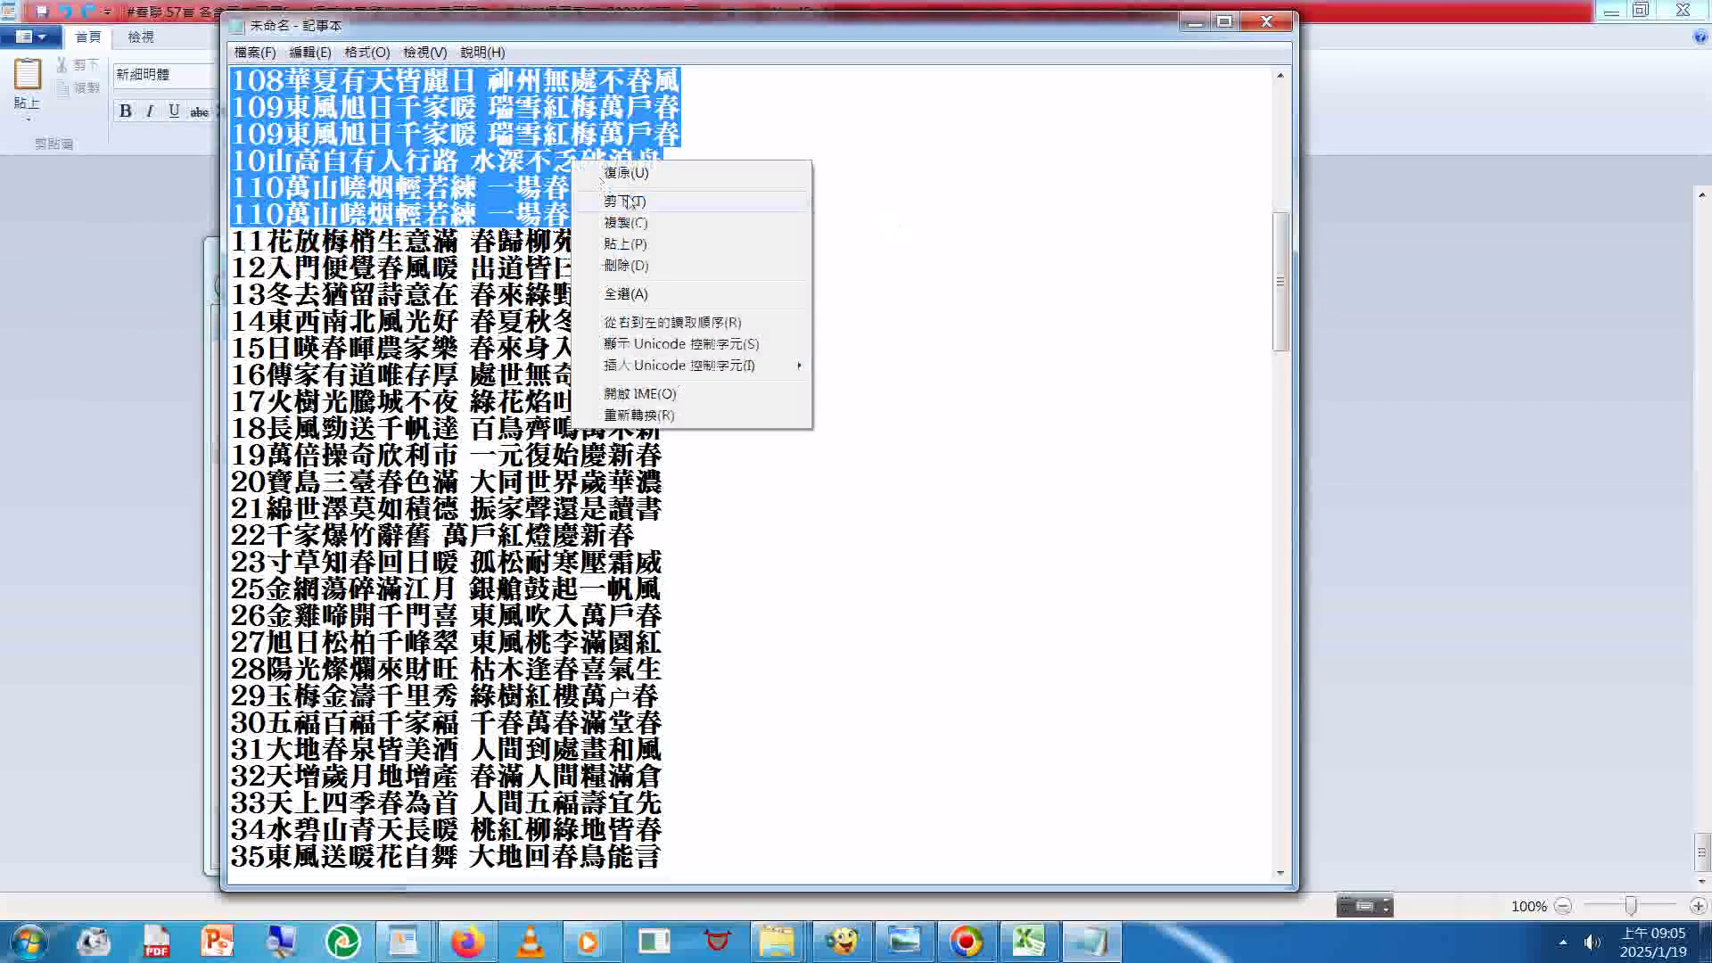
pyautogui.click(629, 200)
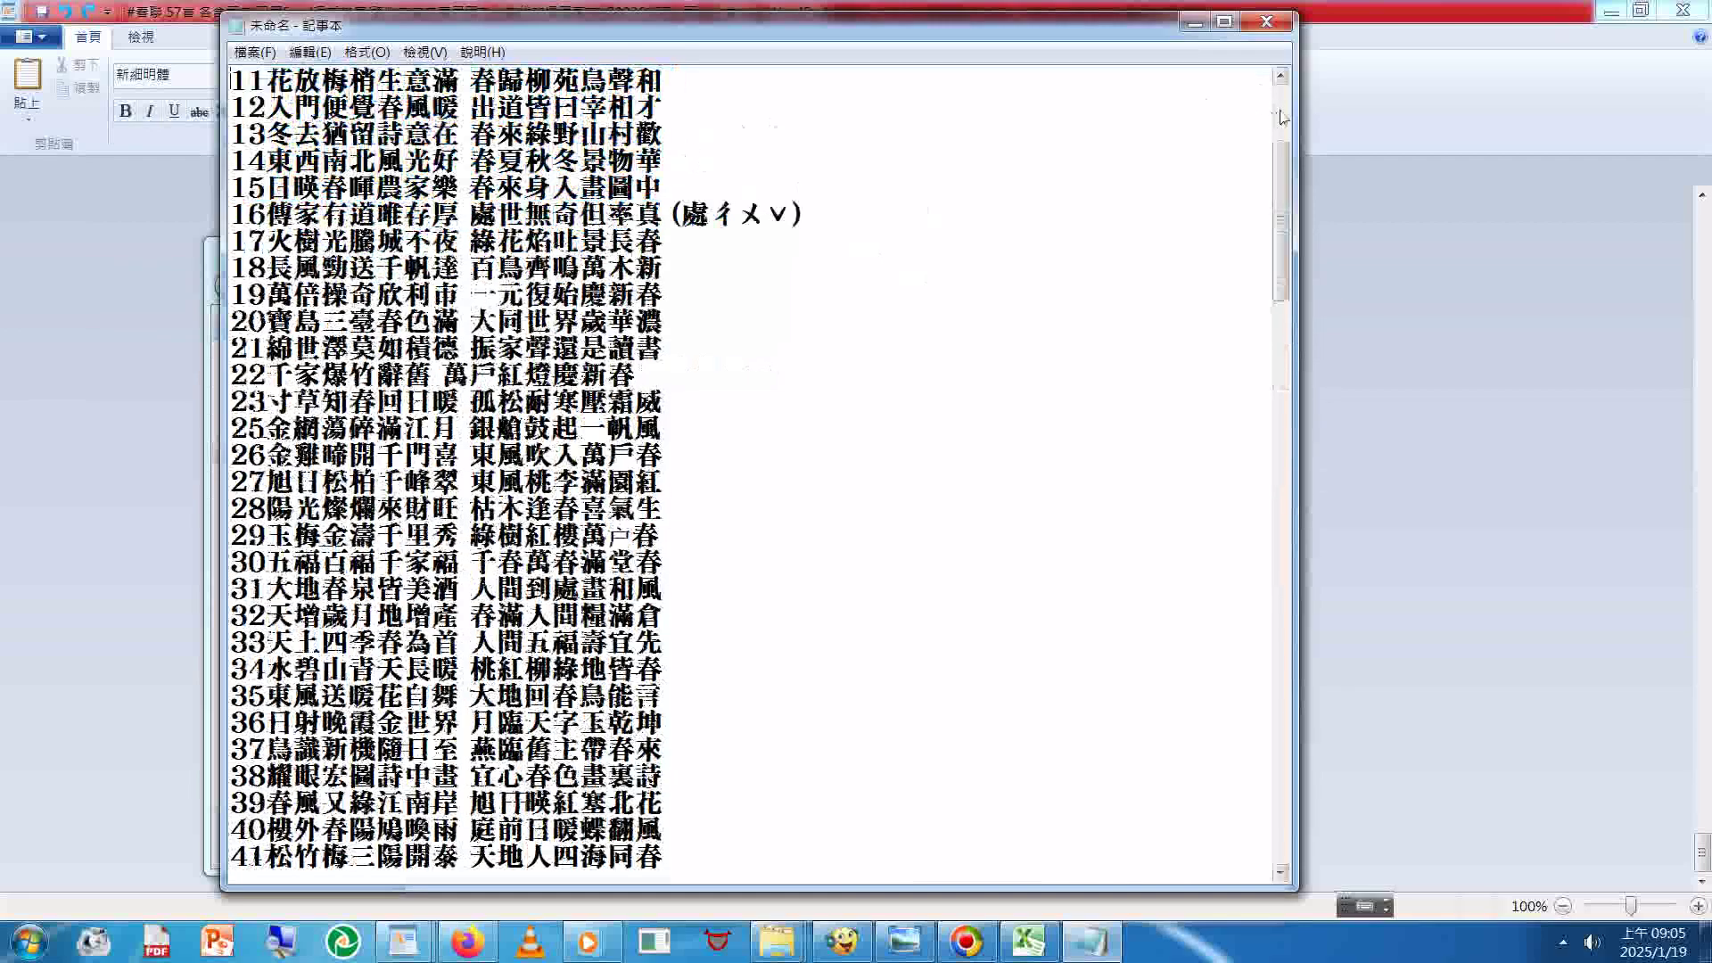
# Step: Paste the cut couplets at the end of the list, directly after the couplets numbered 99
pyautogui.hotkey('ctrl', 'v')
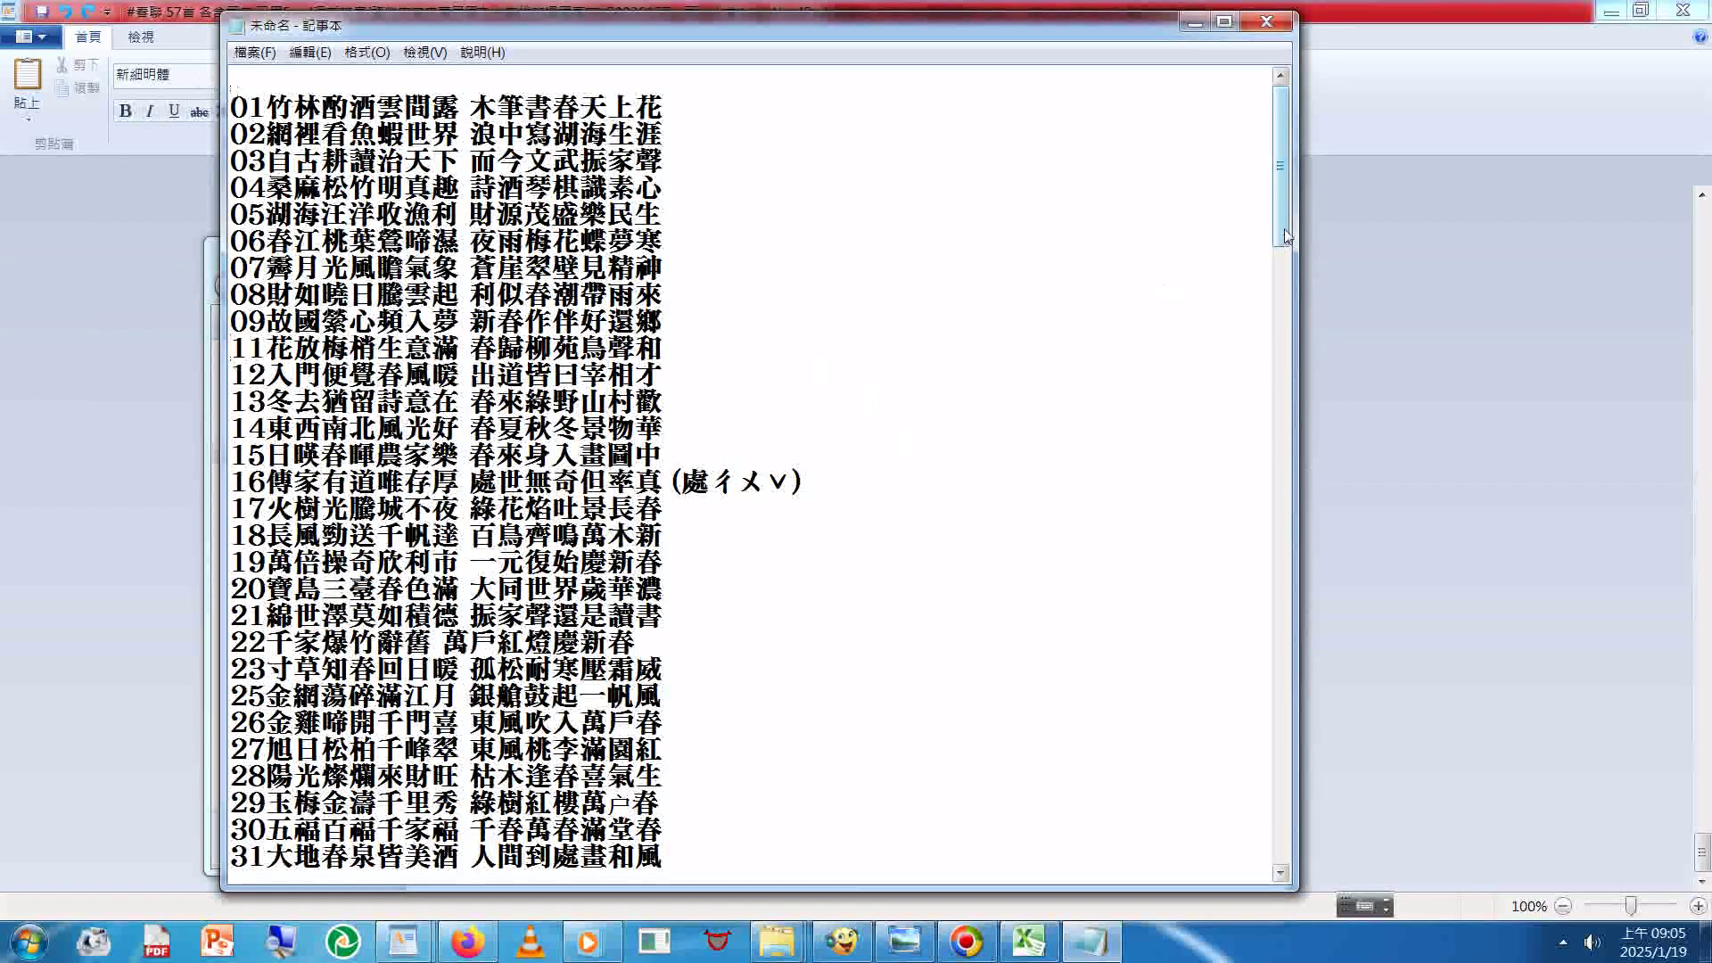
pyautogui.moveTo(1284, 236); pyautogui.dragTo(1297, 327)
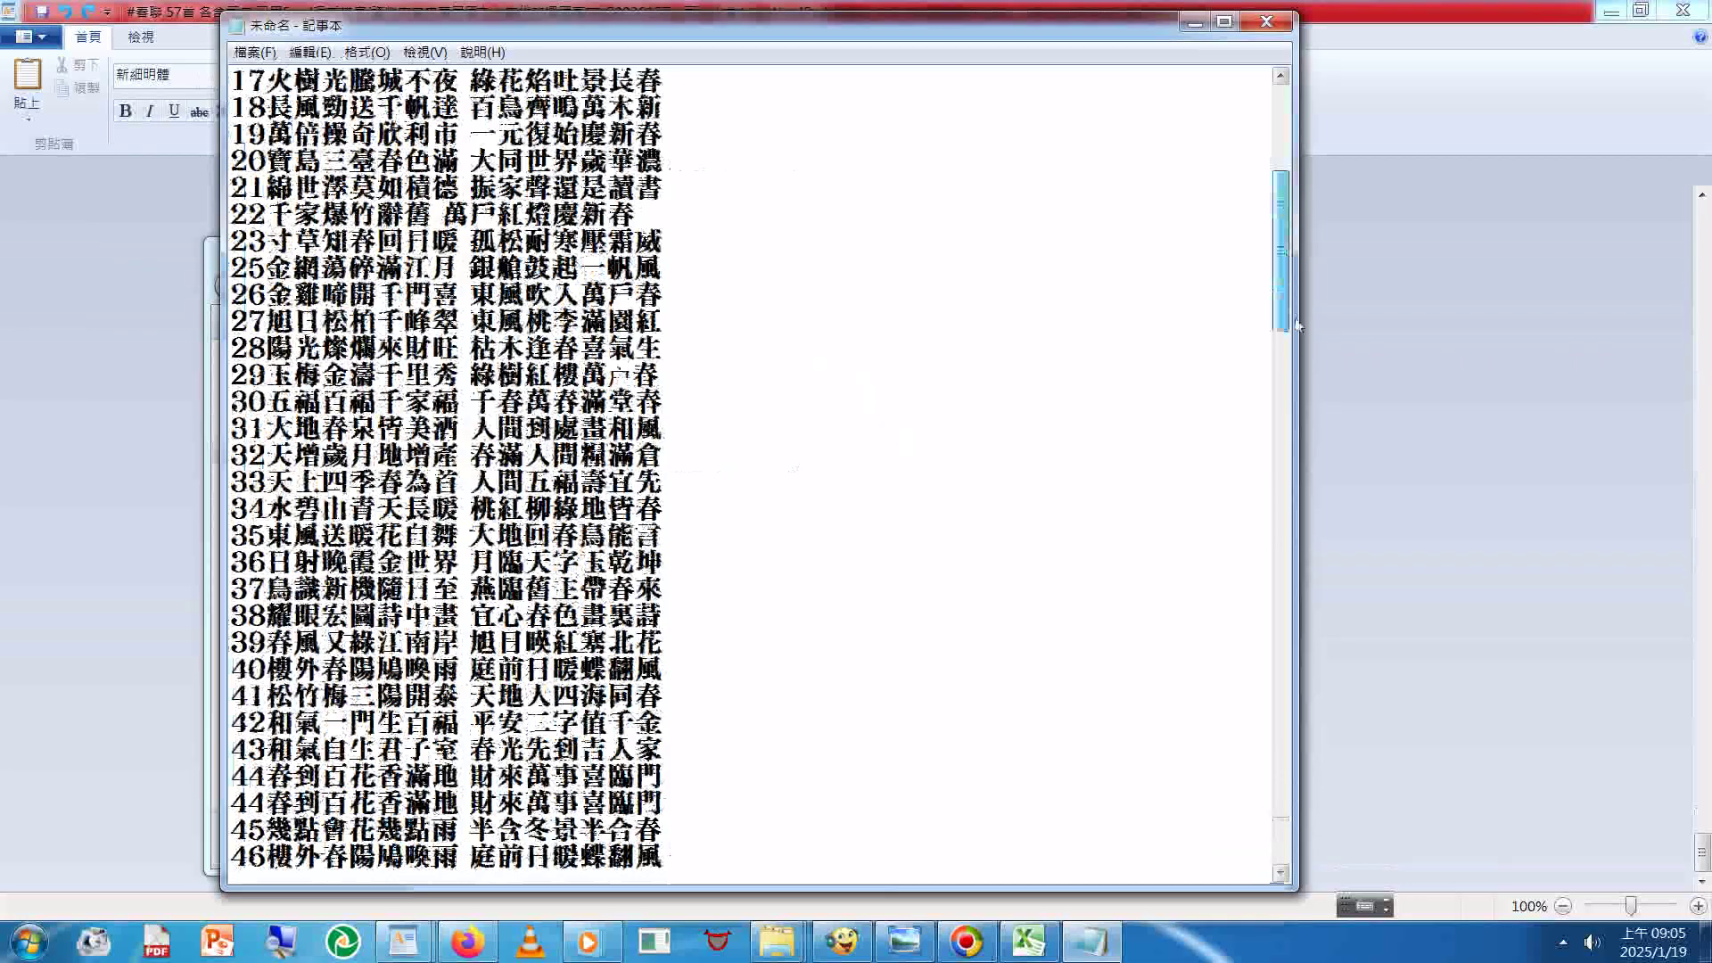
pyautogui.moveTo(1297, 326); pyautogui.dragTo(1282, 851)
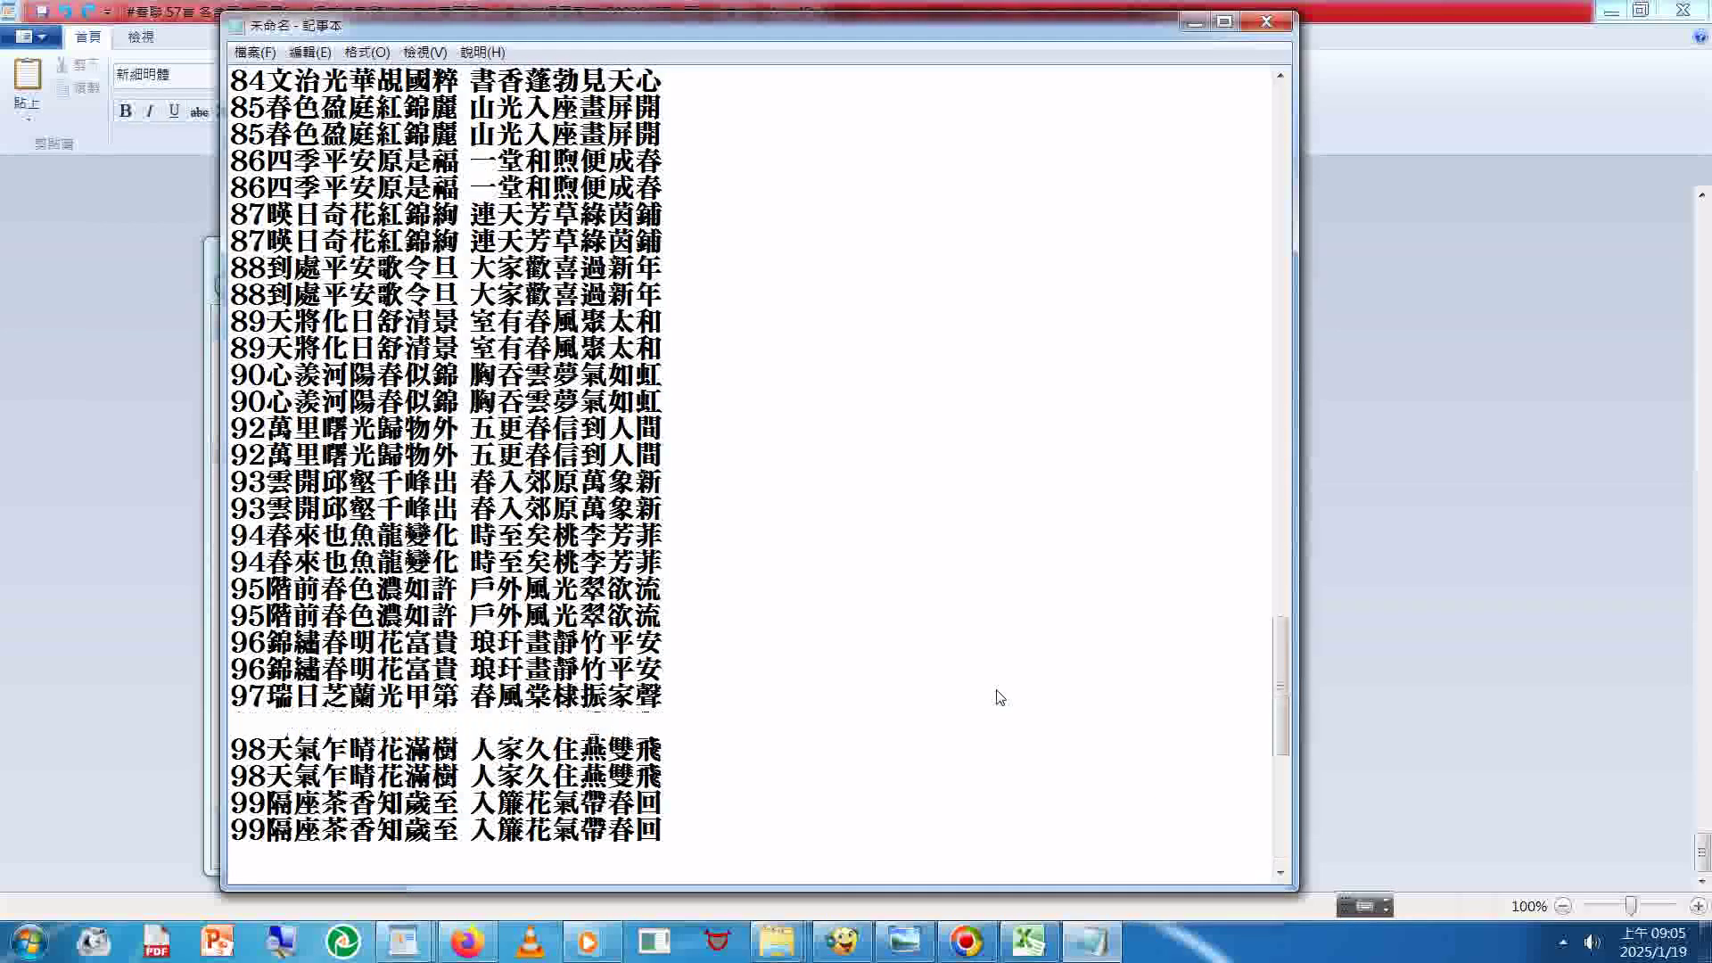
pyautogui.scroll(-7, 999, 696)
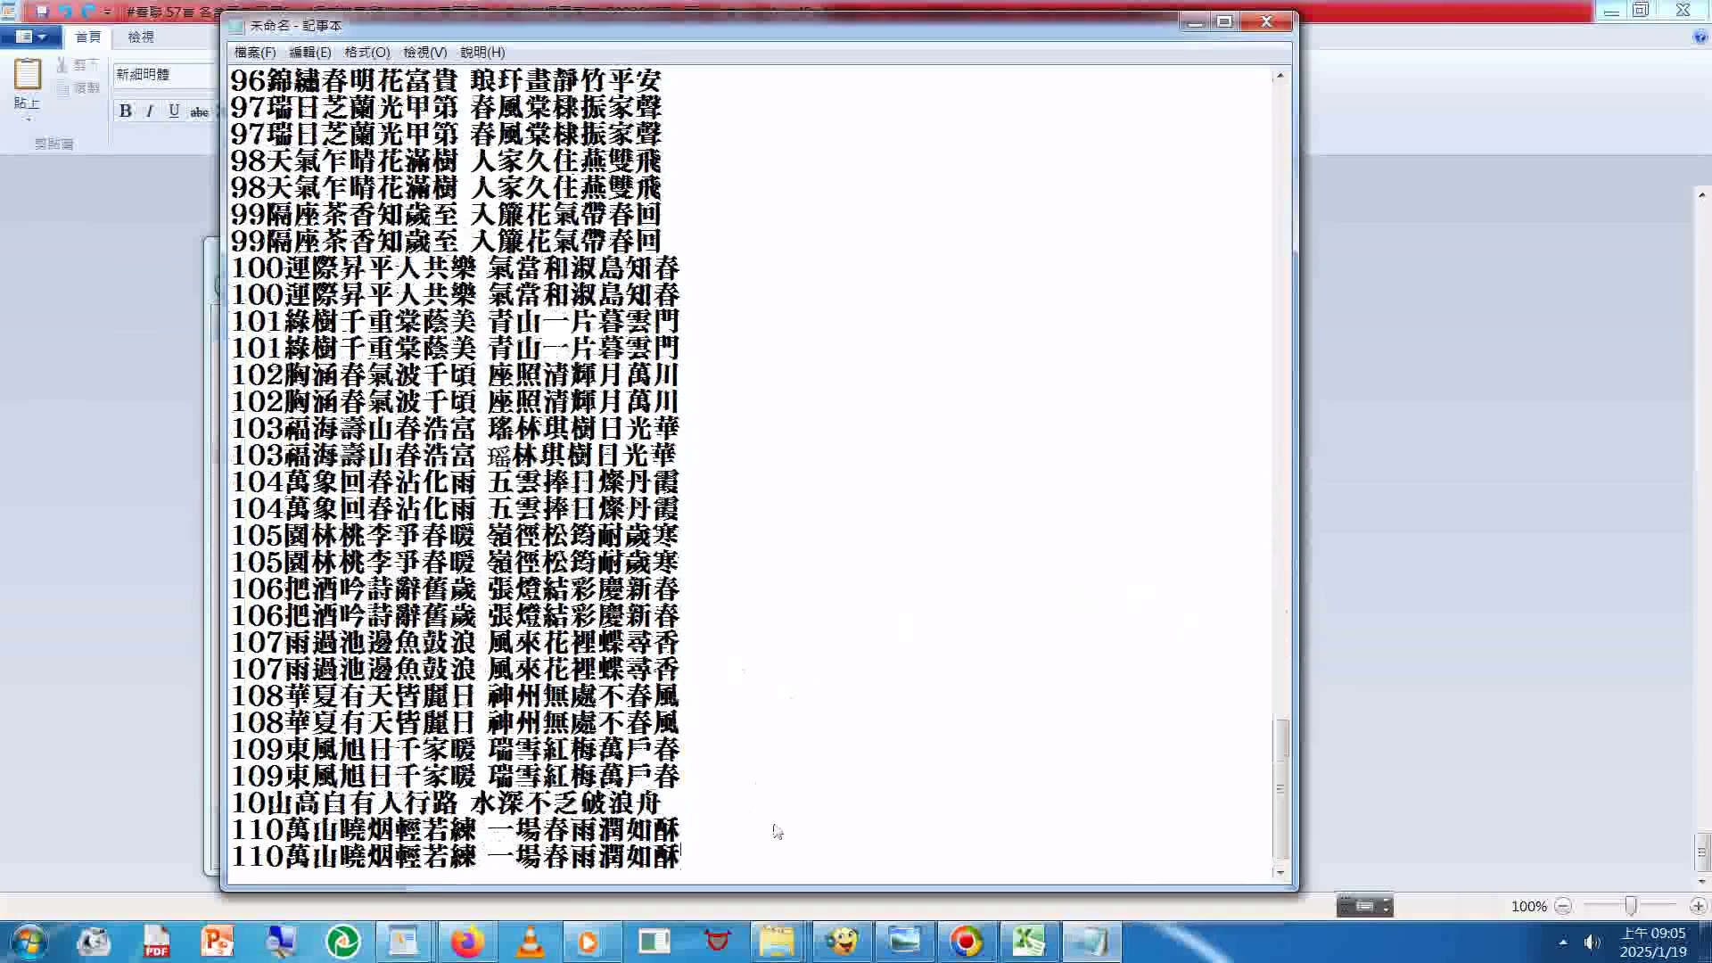
# Step: Move the single couplet line numbered 10 from just above the 110 lines to its own line directly below couplet 09
pyautogui.moveTo(677, 802); pyautogui.dragTo(192, 802)
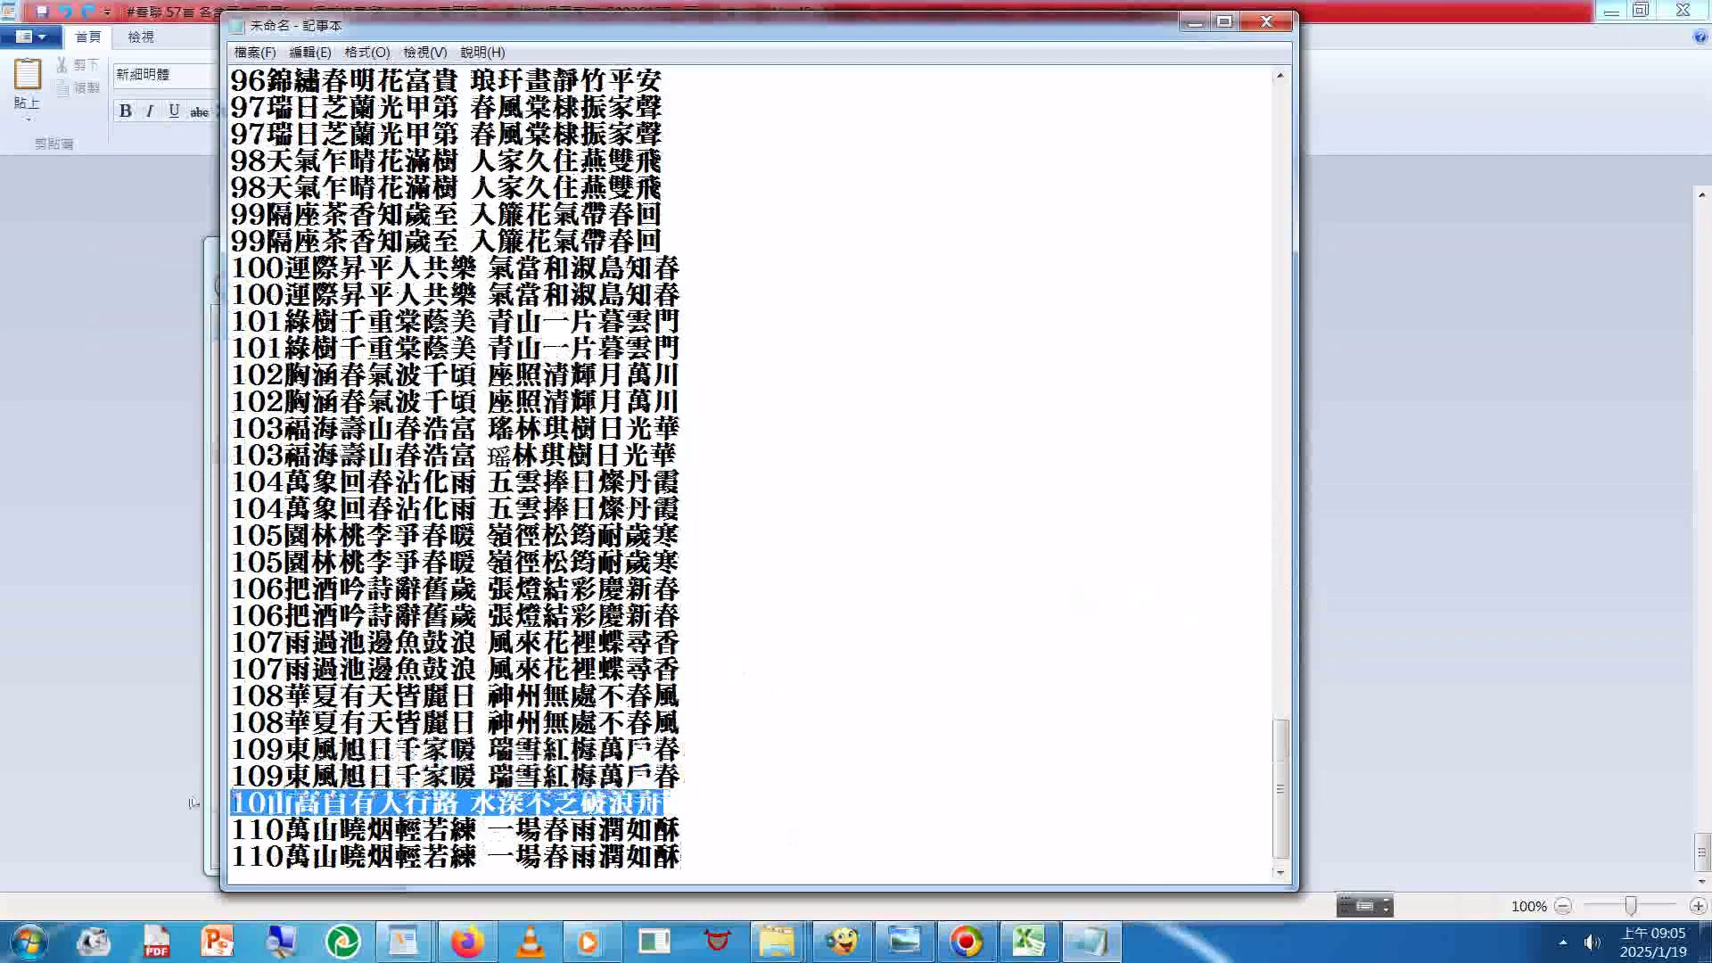
pyautogui.press('Delete')
pyautogui.press('Delete')
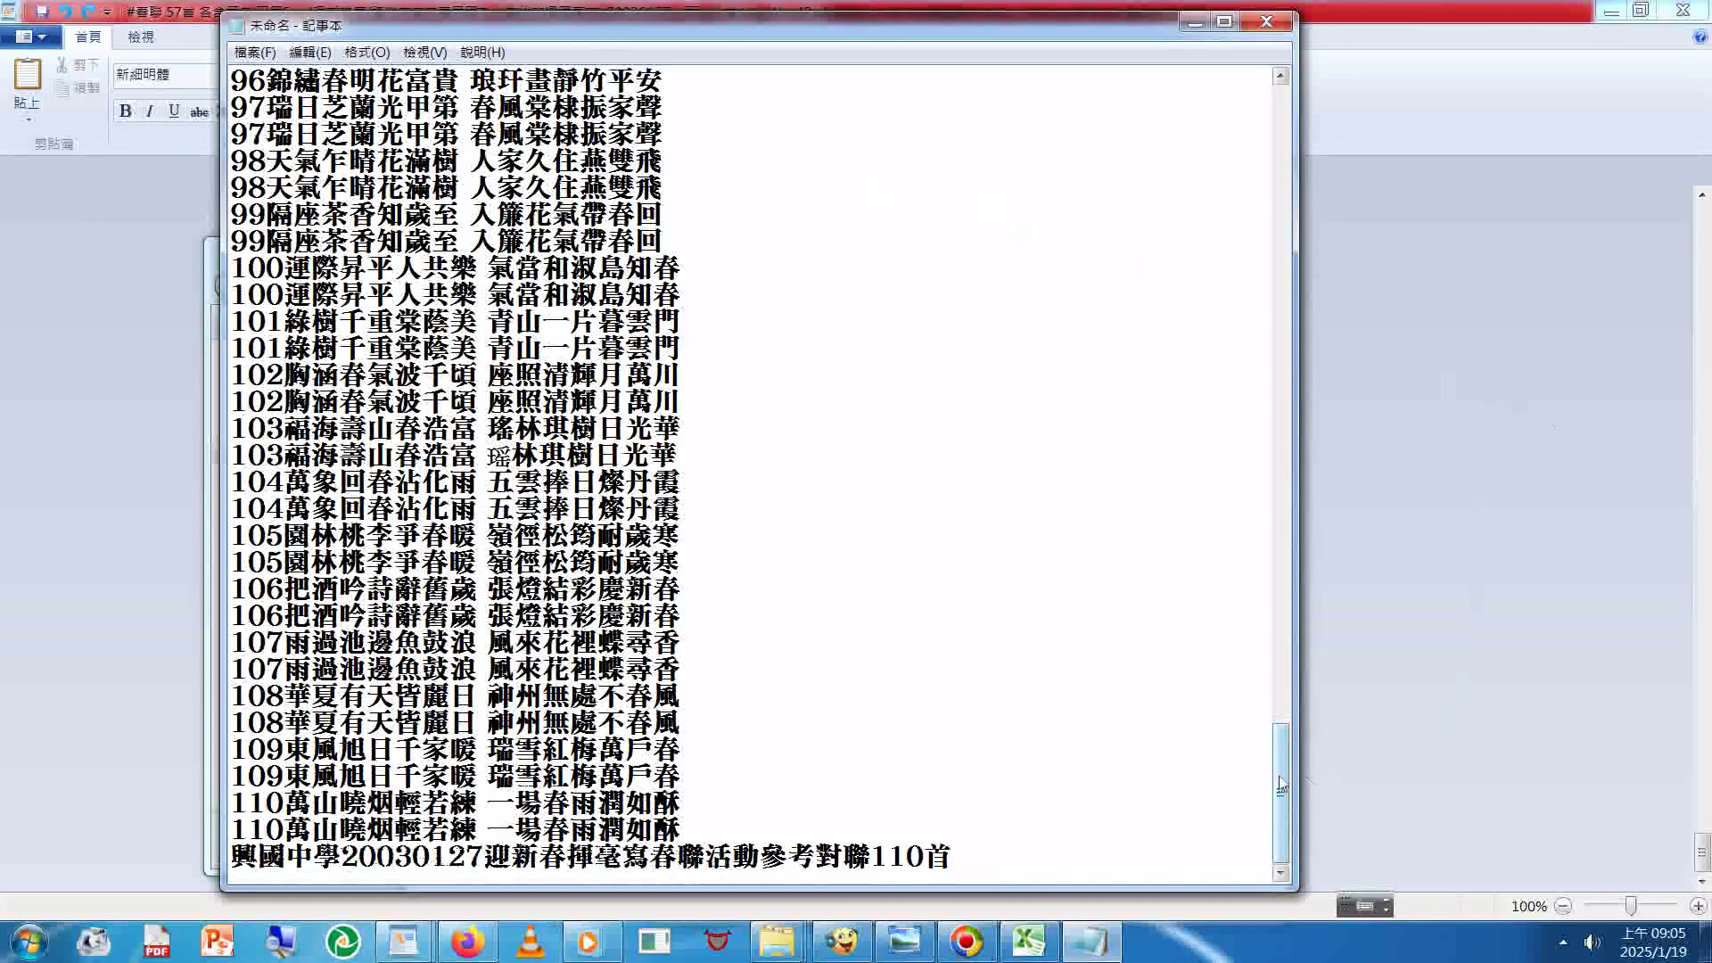
pyautogui.moveTo(1281, 784); pyautogui.dragTo(1290, 134)
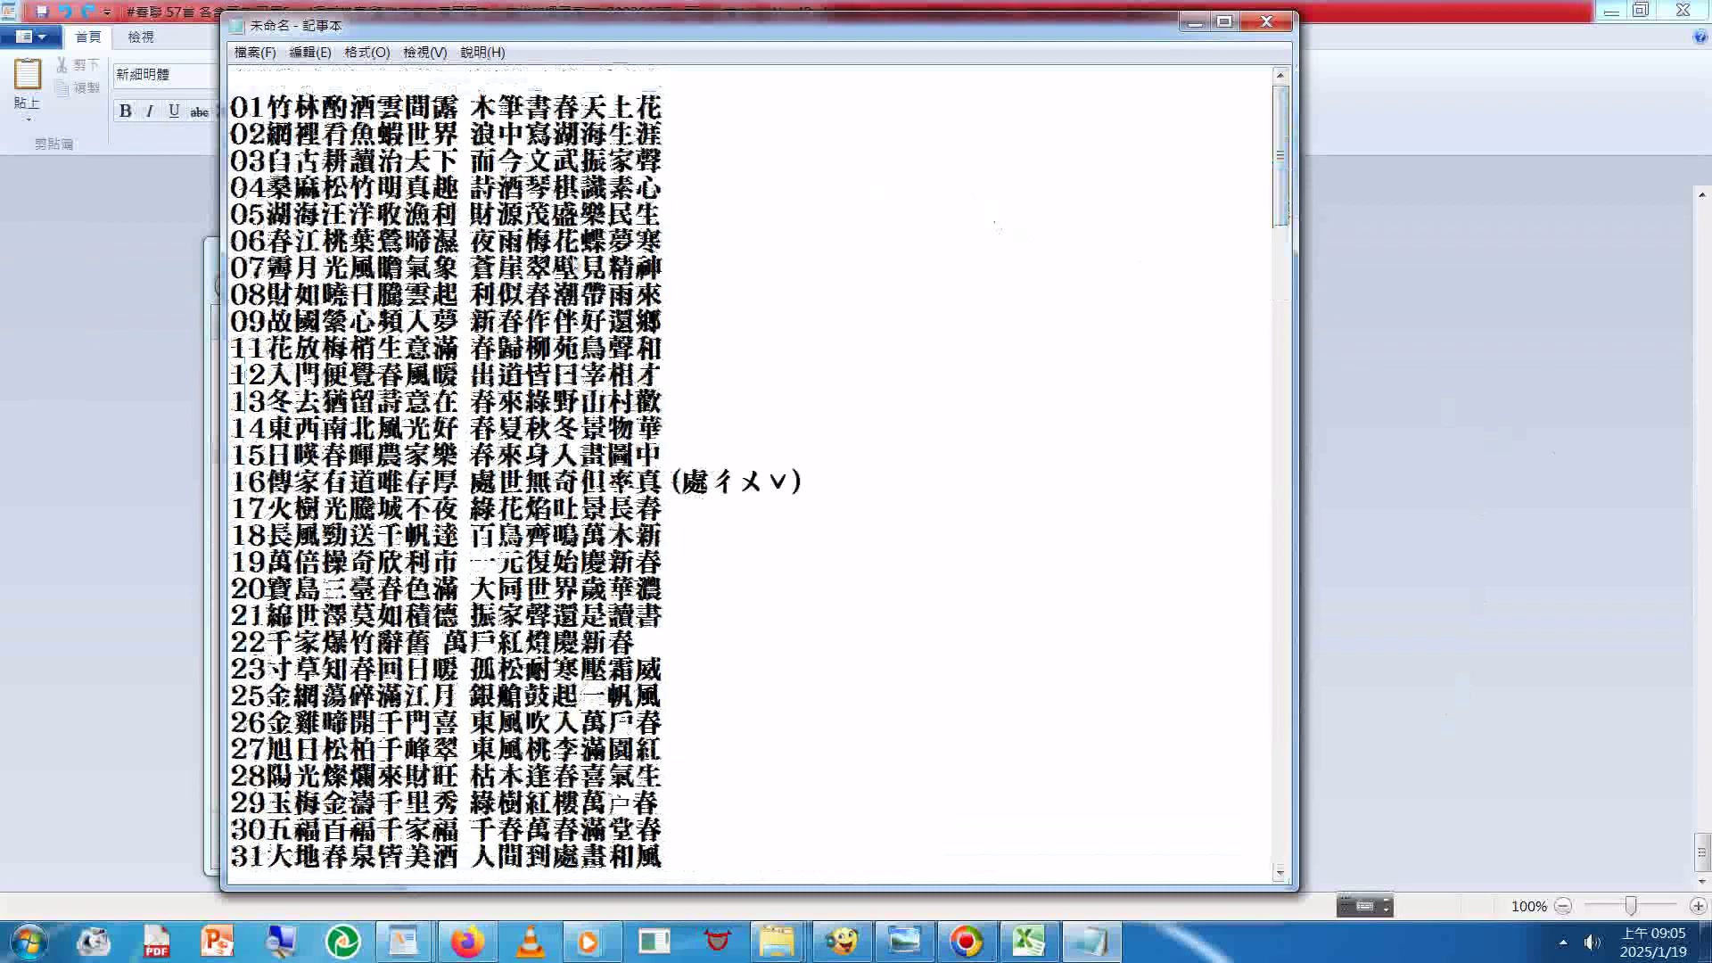
pyautogui.click(700, 319)
pyautogui.press('Return')
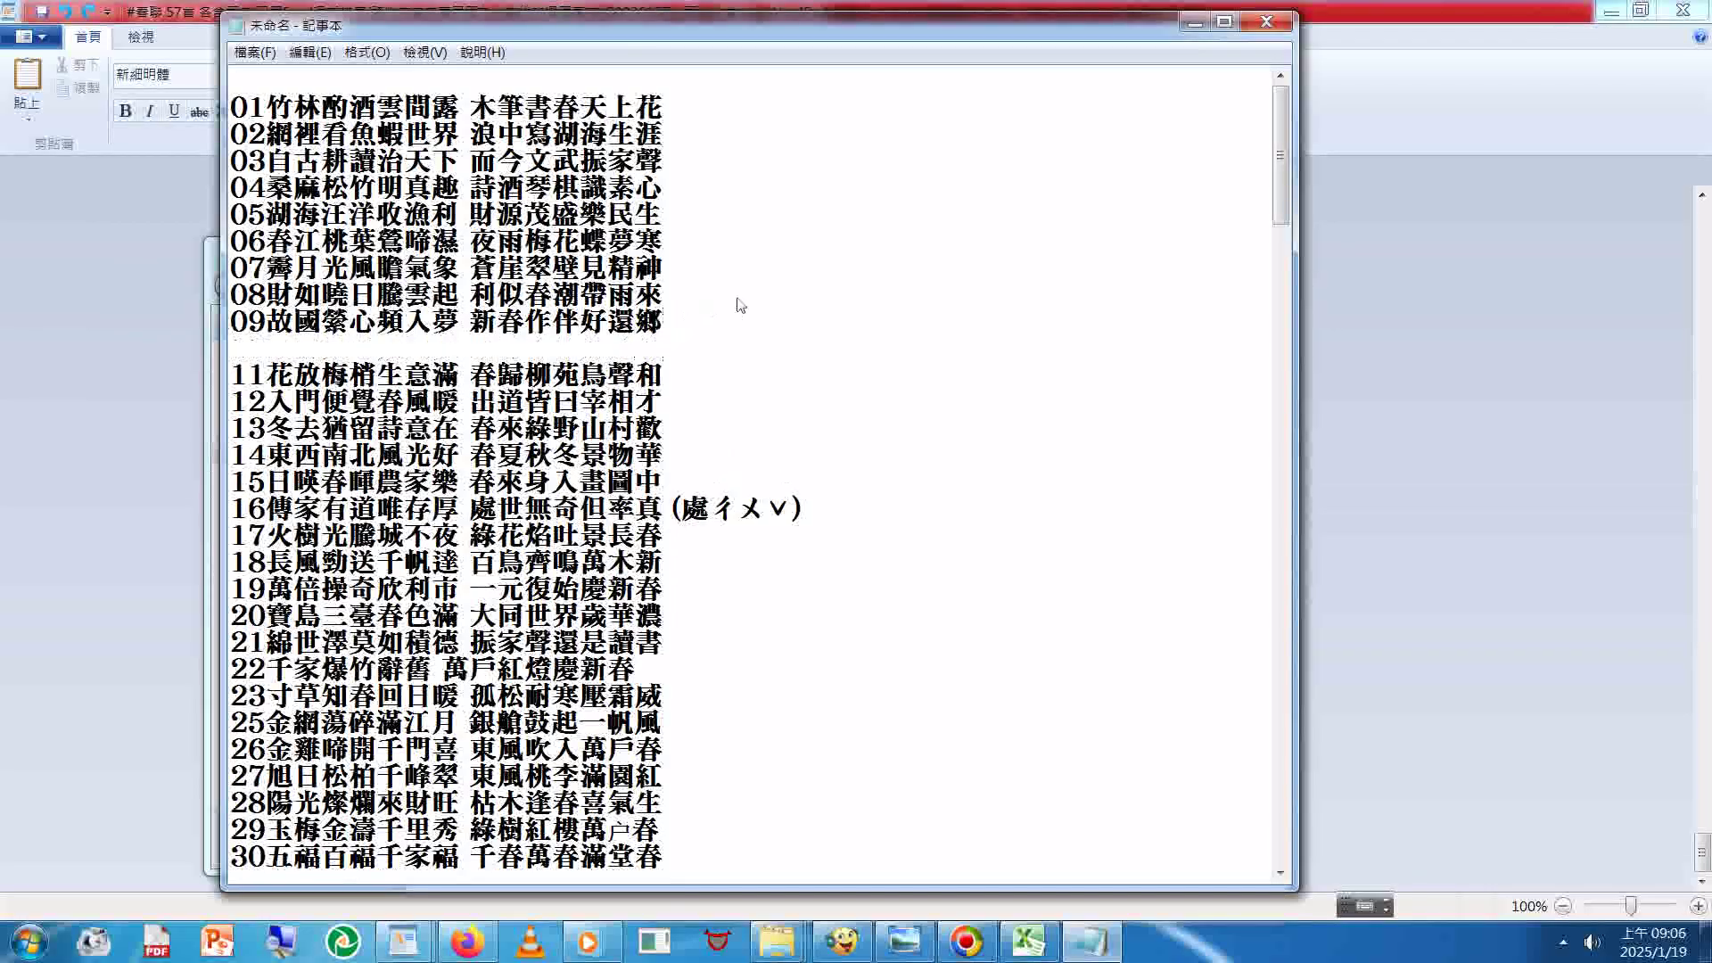
pyautogui.hotkey('ctrl', 'v')
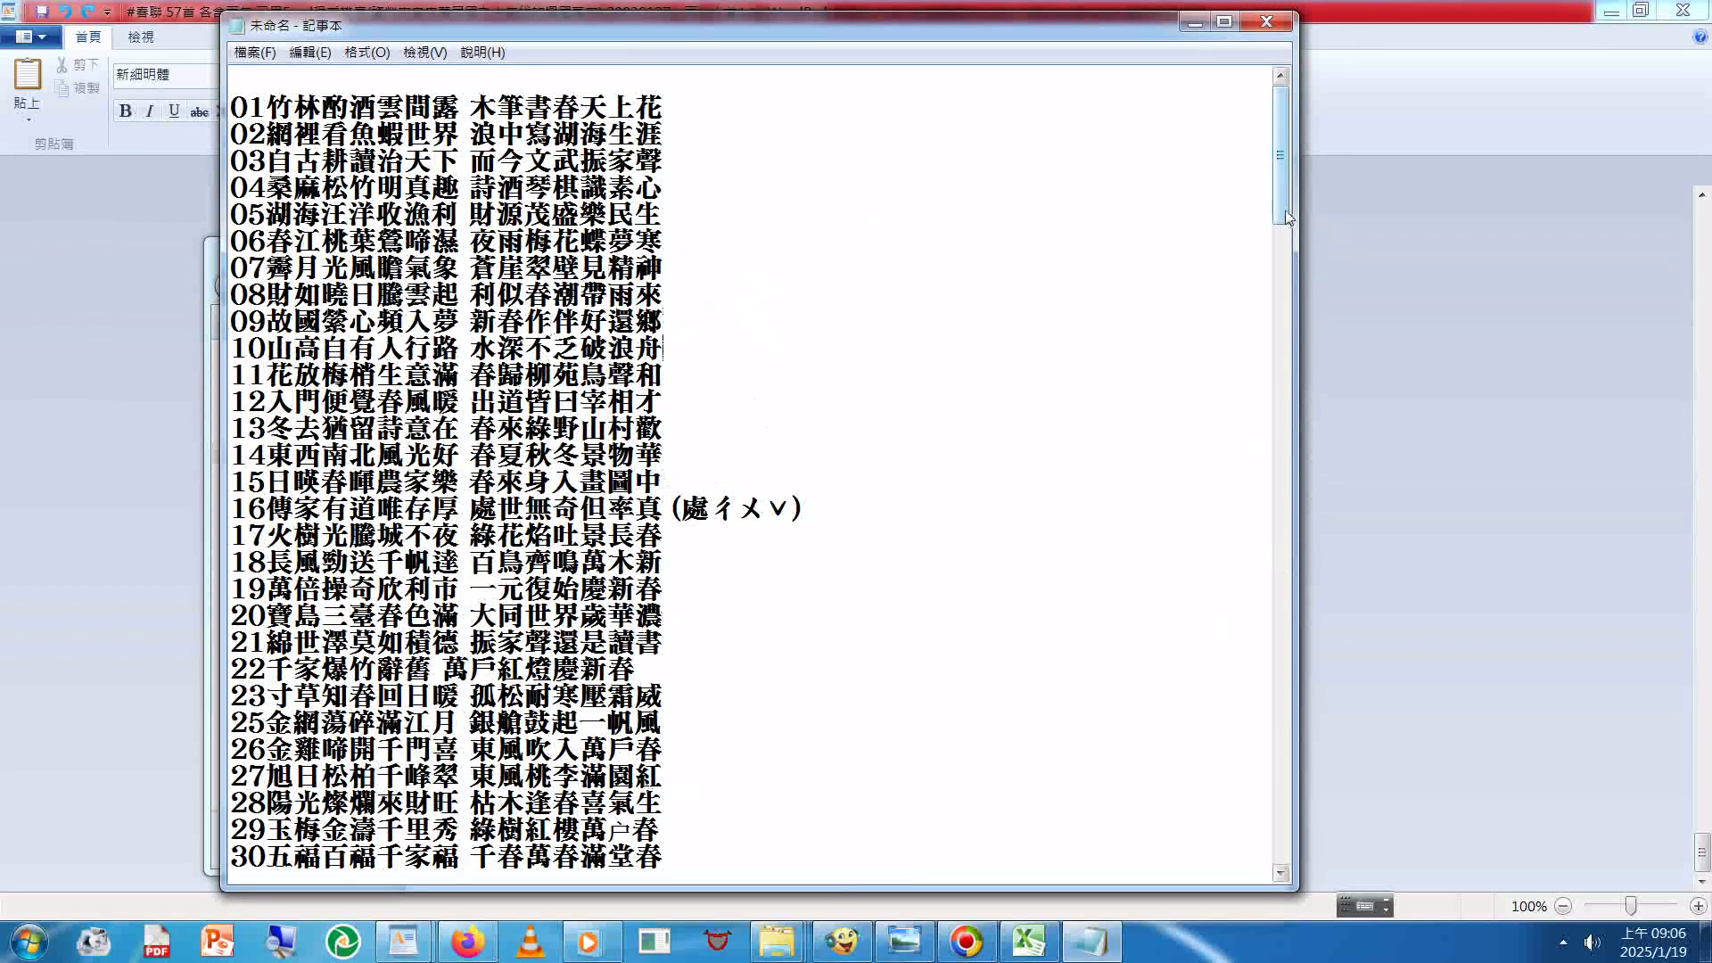
# Step: Delete the repeated lines of couplets 56 through 59 so that each number keeps a single line
pyautogui.moveTo(1287, 217); pyautogui.dragTo(1301, 423)
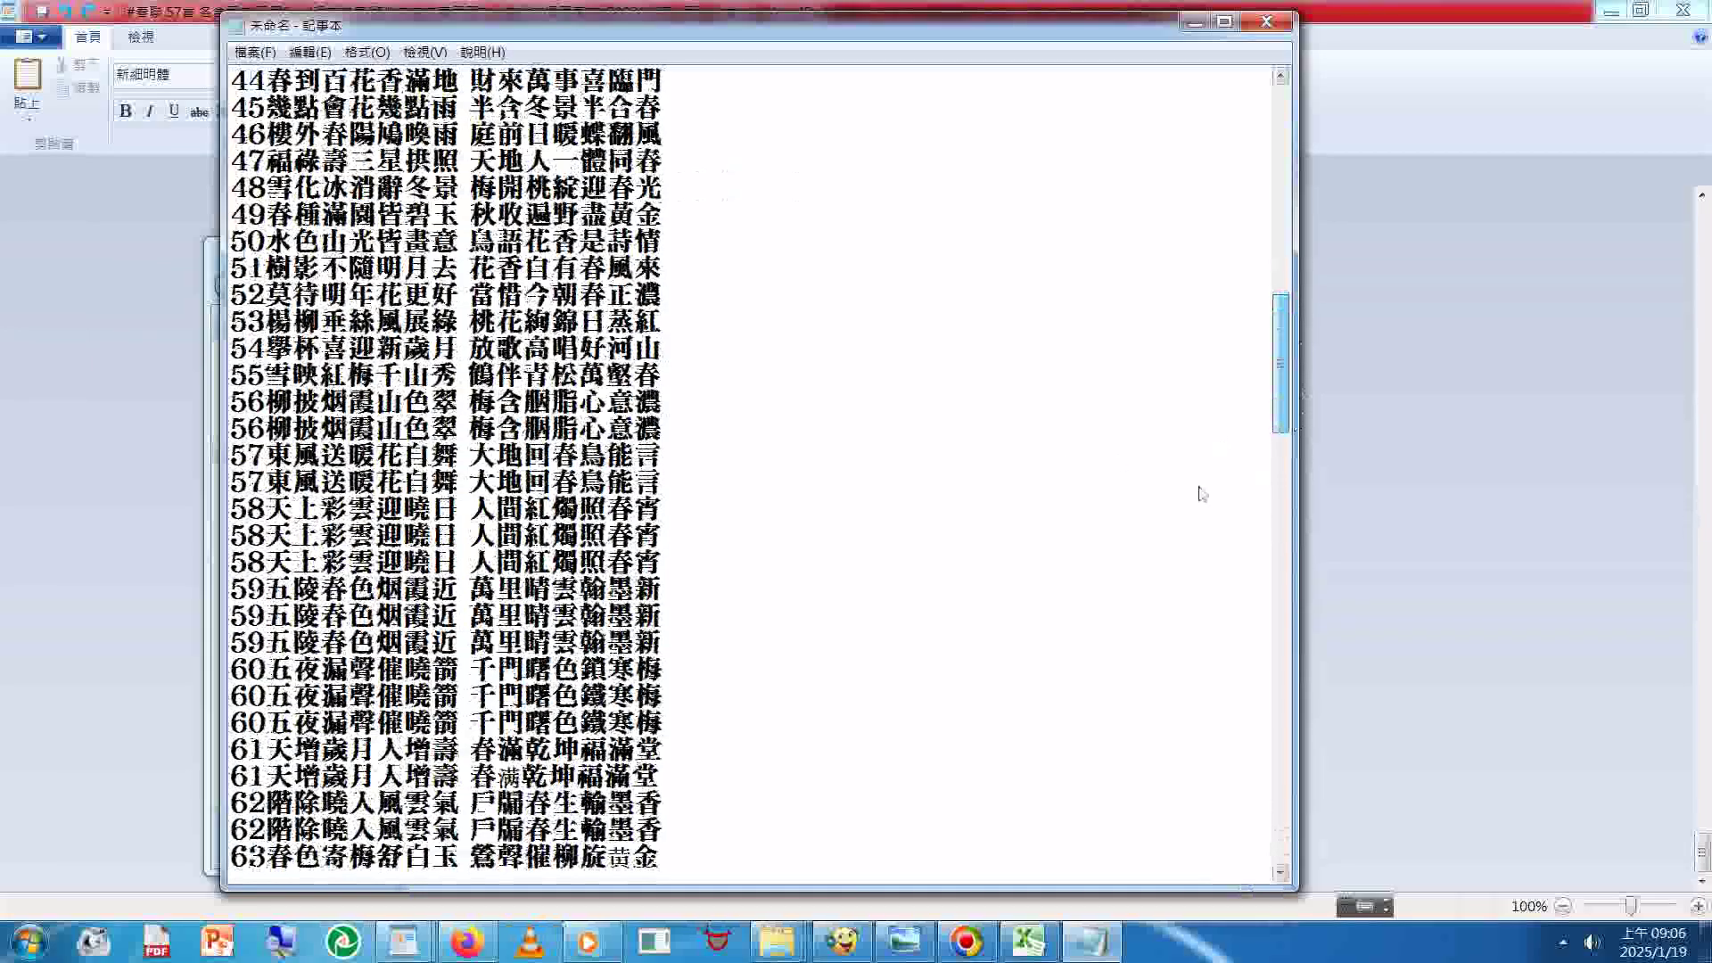
pyautogui.moveTo(230, 428); pyautogui.dragTo(682, 463)
pyautogui.press('BackSpace')
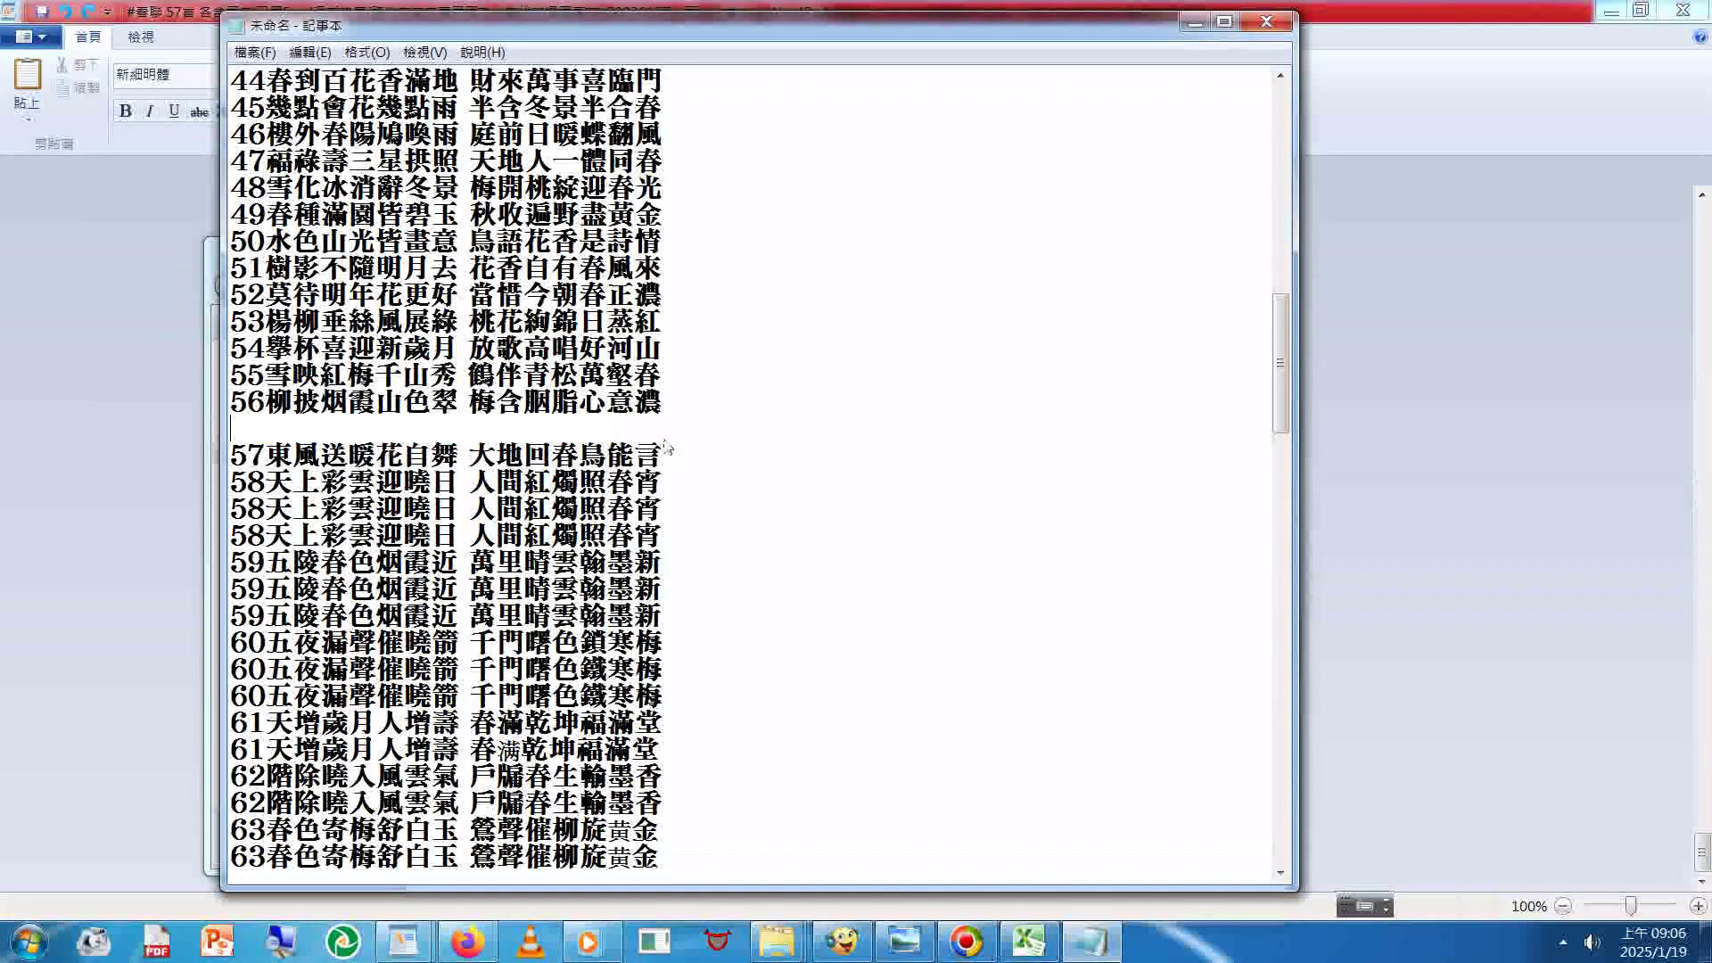
pyautogui.press('BackSpace')
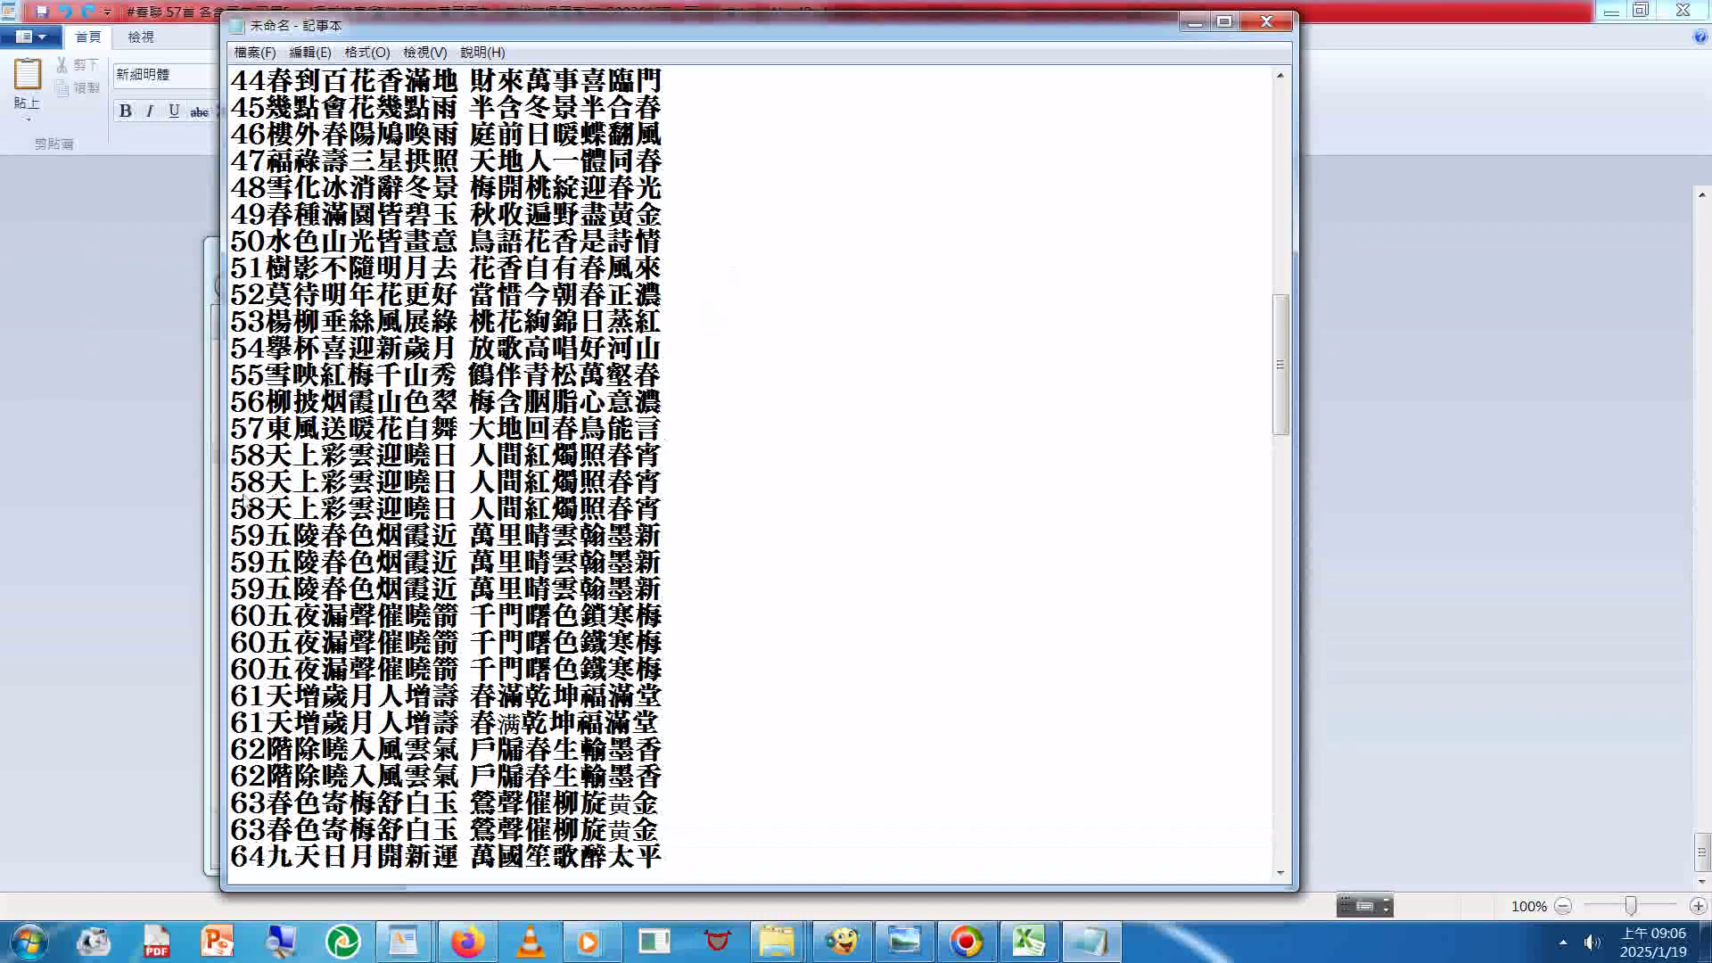
pyautogui.moveTo(236, 489); pyautogui.dragTo(689, 564)
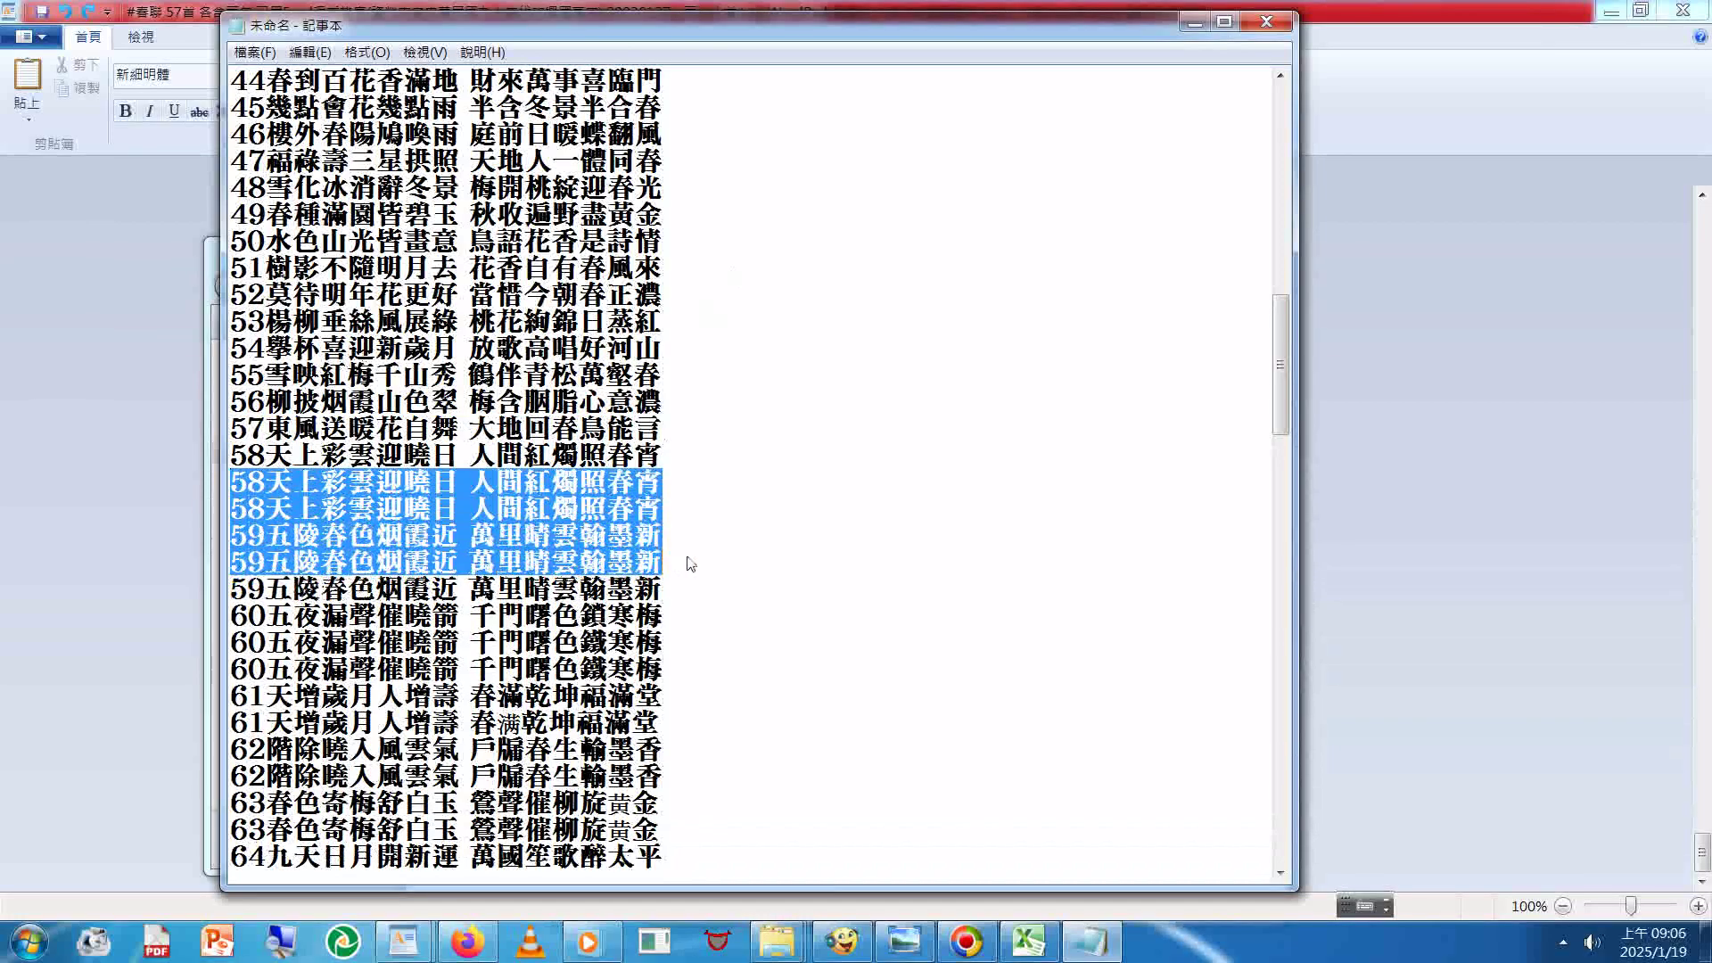
pyautogui.press('Delete')
pyautogui.press('Delete')
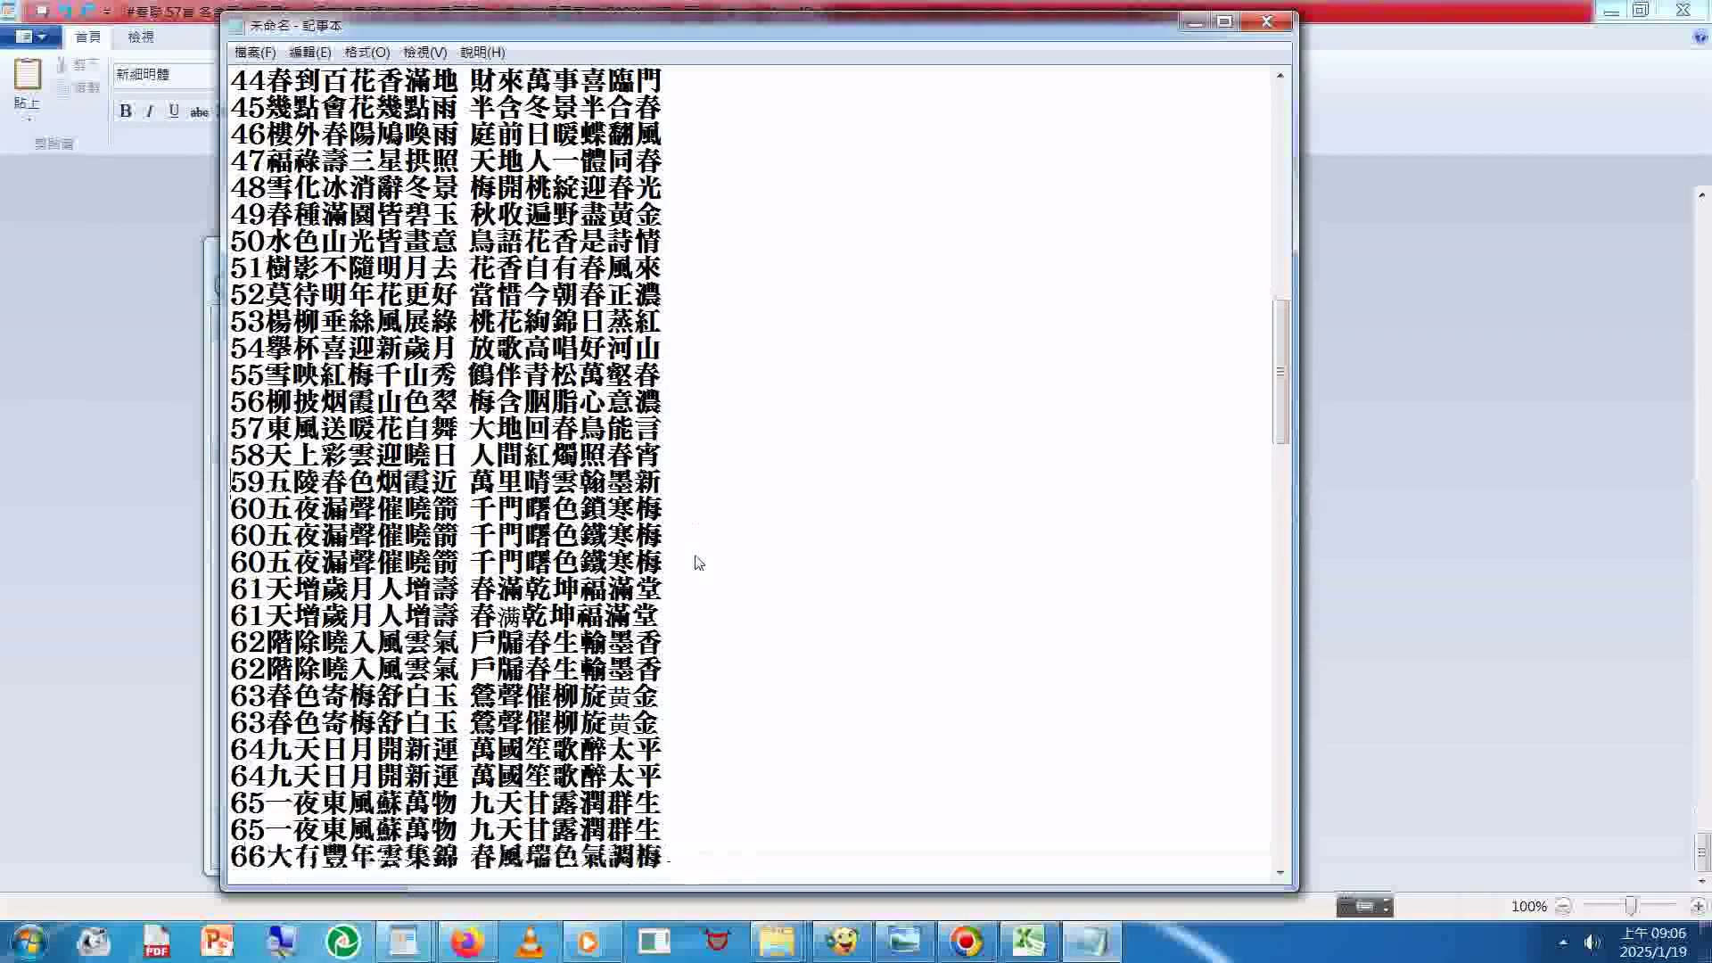
# Step: Delete the second line of couplet 61 and the first line of couplet 62, leaving one line of each
pyautogui.moveTo(231, 533); pyautogui.dragTo(667, 592)
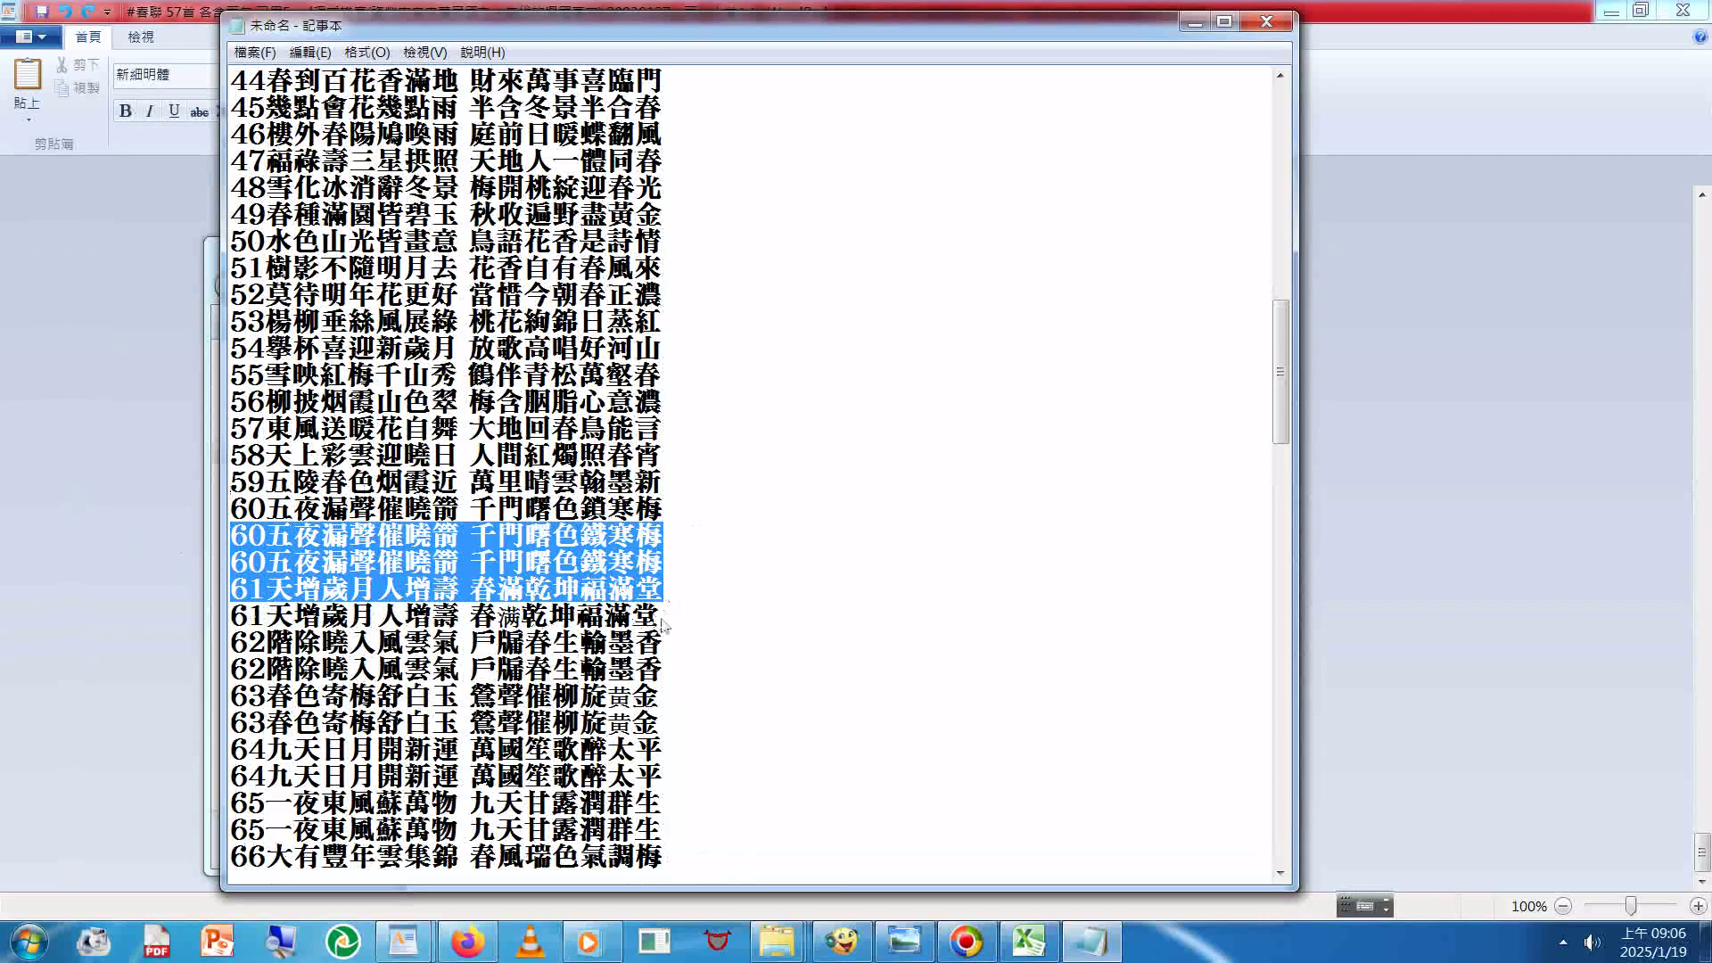
pyautogui.moveTo(664, 624); pyautogui.dragTo(705, 648)
pyautogui.click(233, 616)
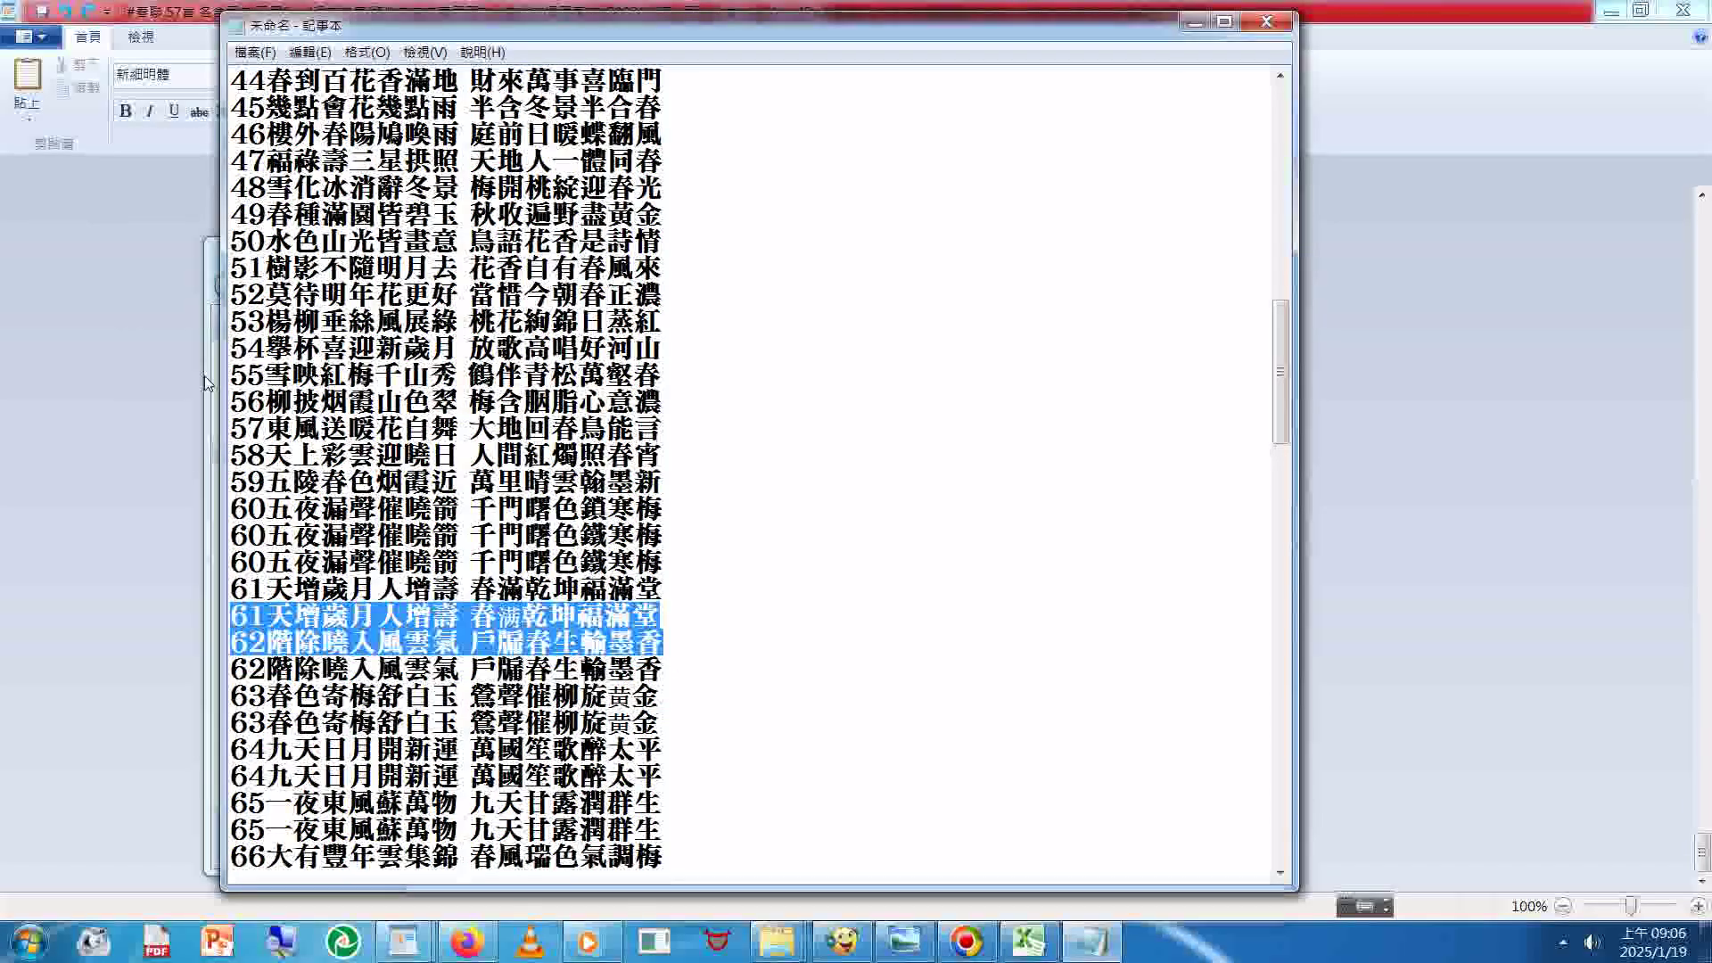
pyautogui.press('Delete')
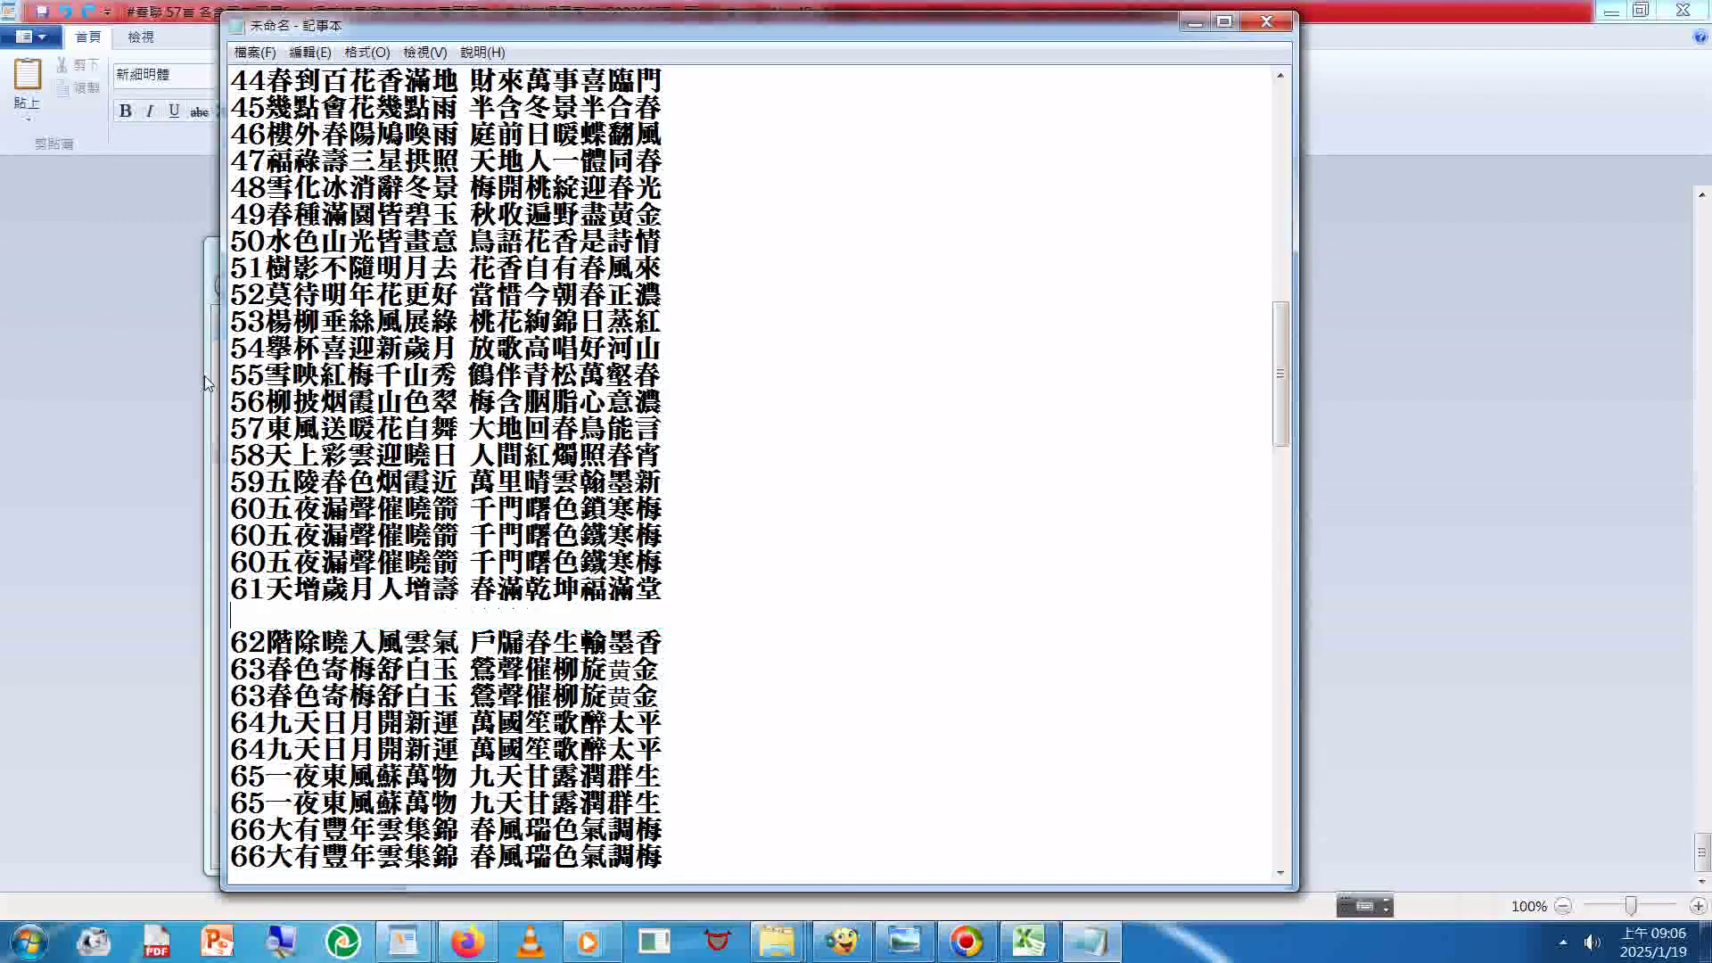
pyautogui.press('Delete')
# Step: Delete the first two lines numbered 60, keeping one version that ends in 鐵寒梅
pyautogui.moveTo(233, 521); pyautogui.dragTo(354, 578)
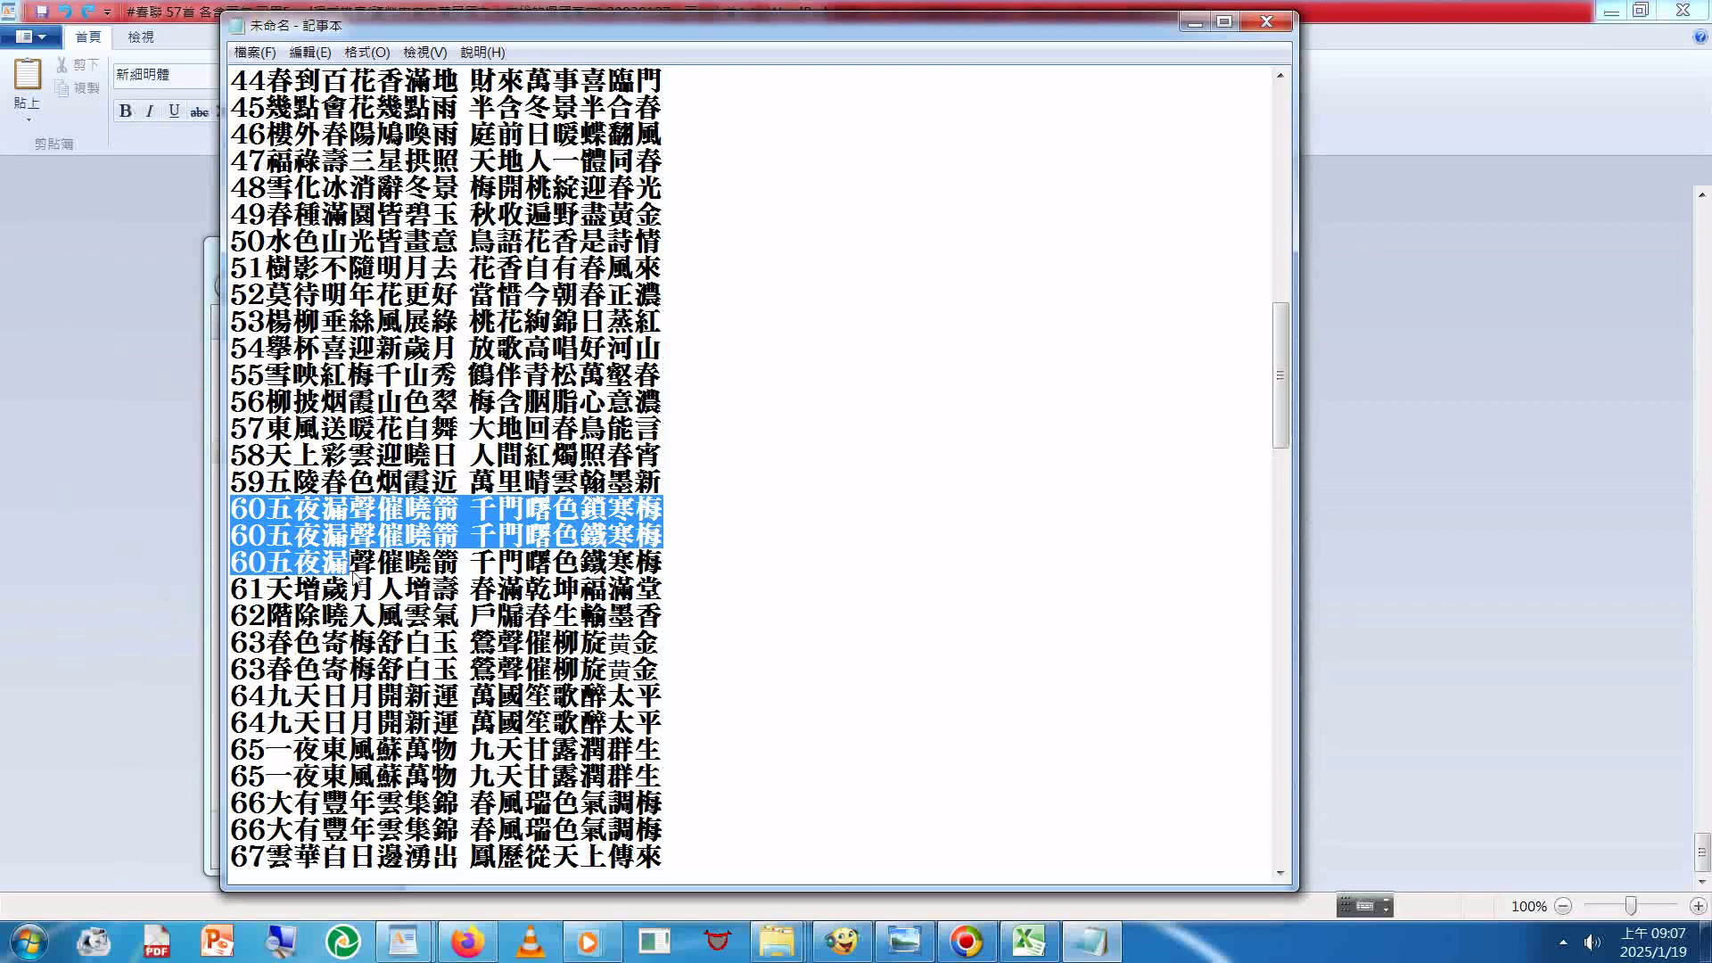
pyautogui.moveTo(354, 577); pyautogui.dragTo(681, 541)
pyautogui.press('BackSpace')
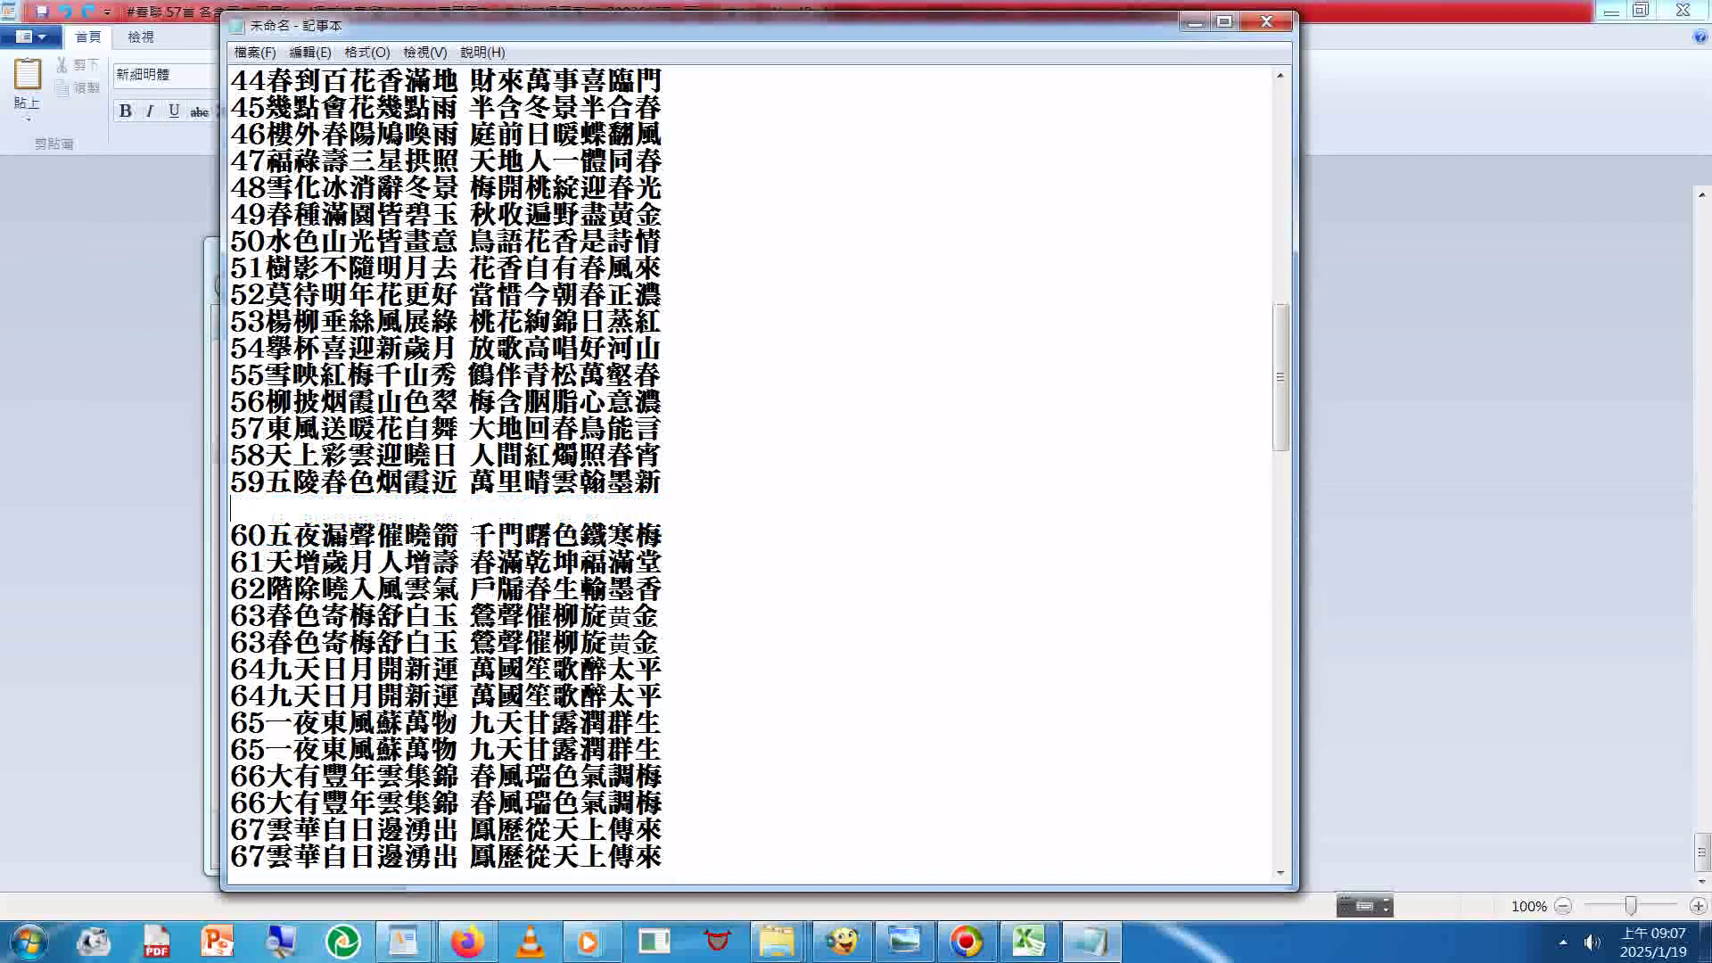
pyautogui.press('BackSpace')
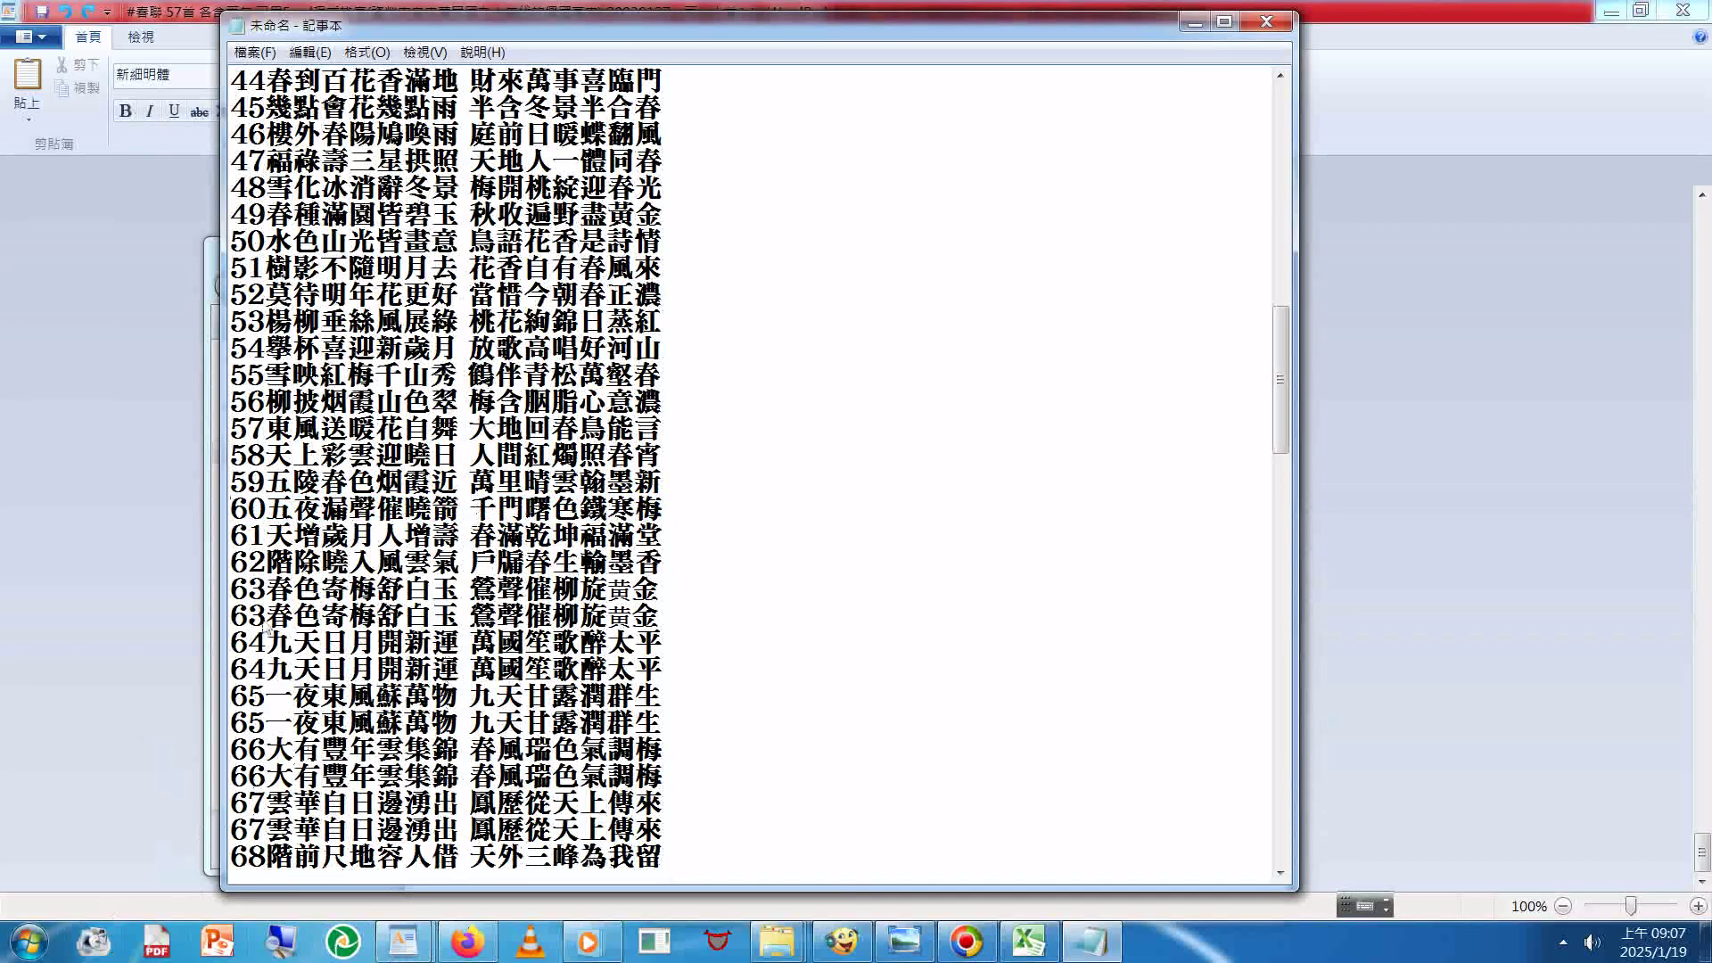
# Step: Delete the repeated lines of couplets 63 through 66, leaving one line for each number
pyautogui.moveTo(267, 628); pyautogui.dragTo(710, 653)
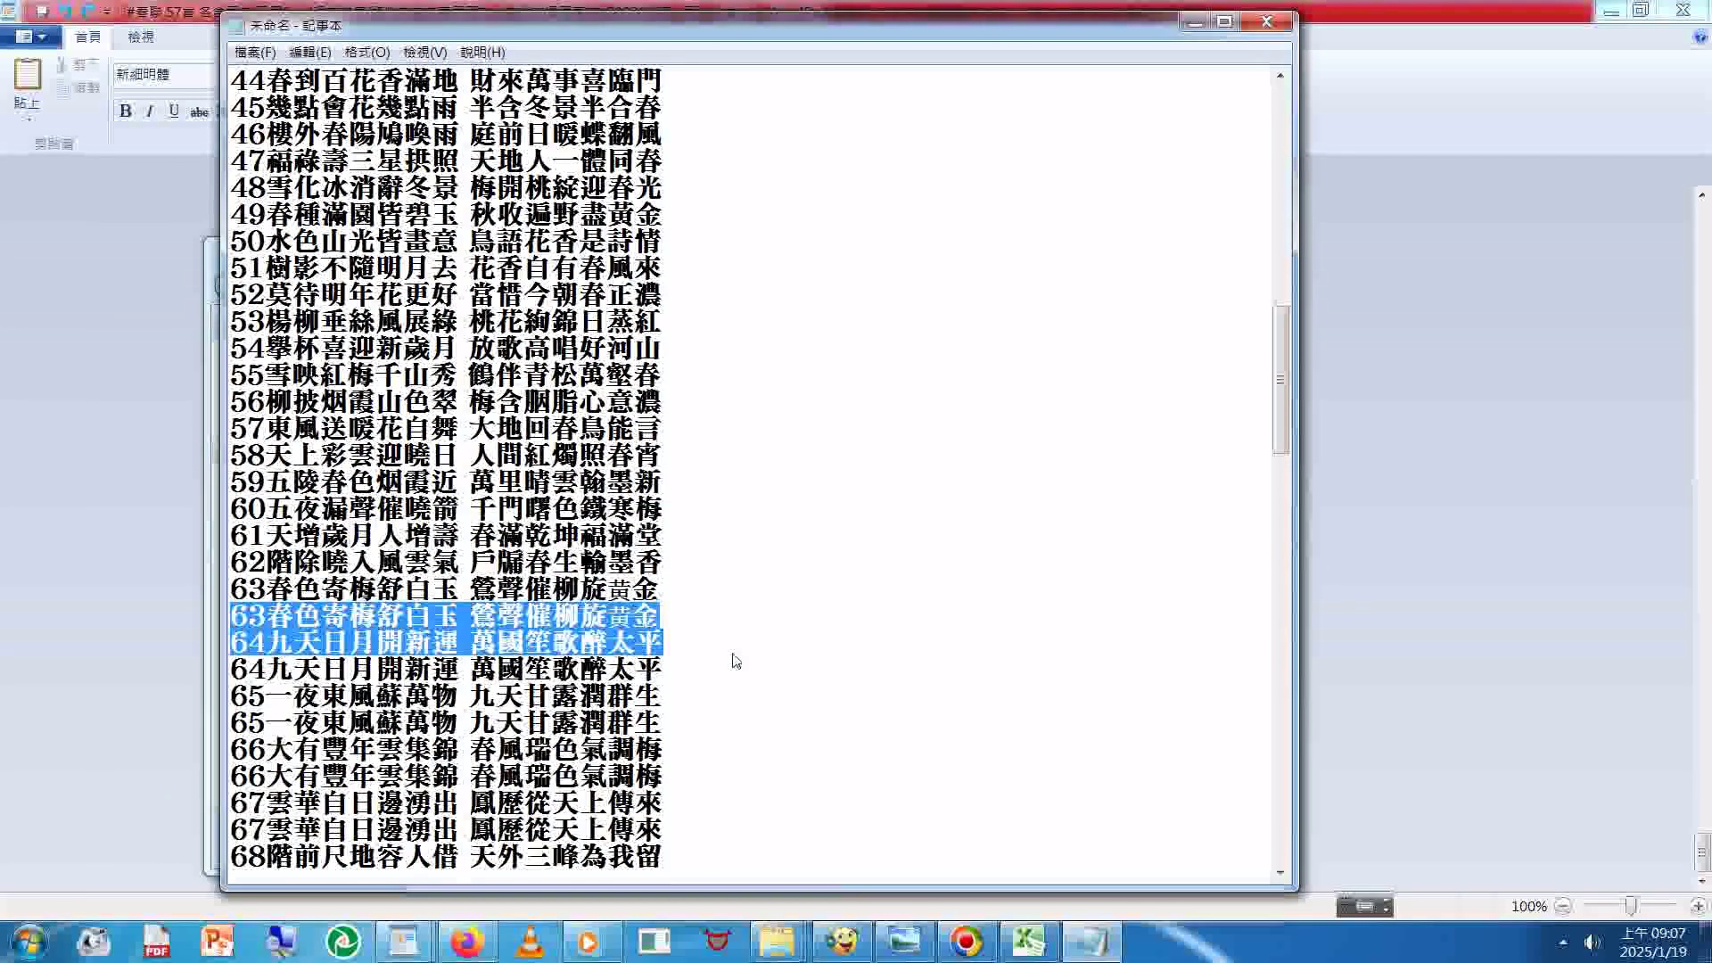
pyautogui.click(713, 649)
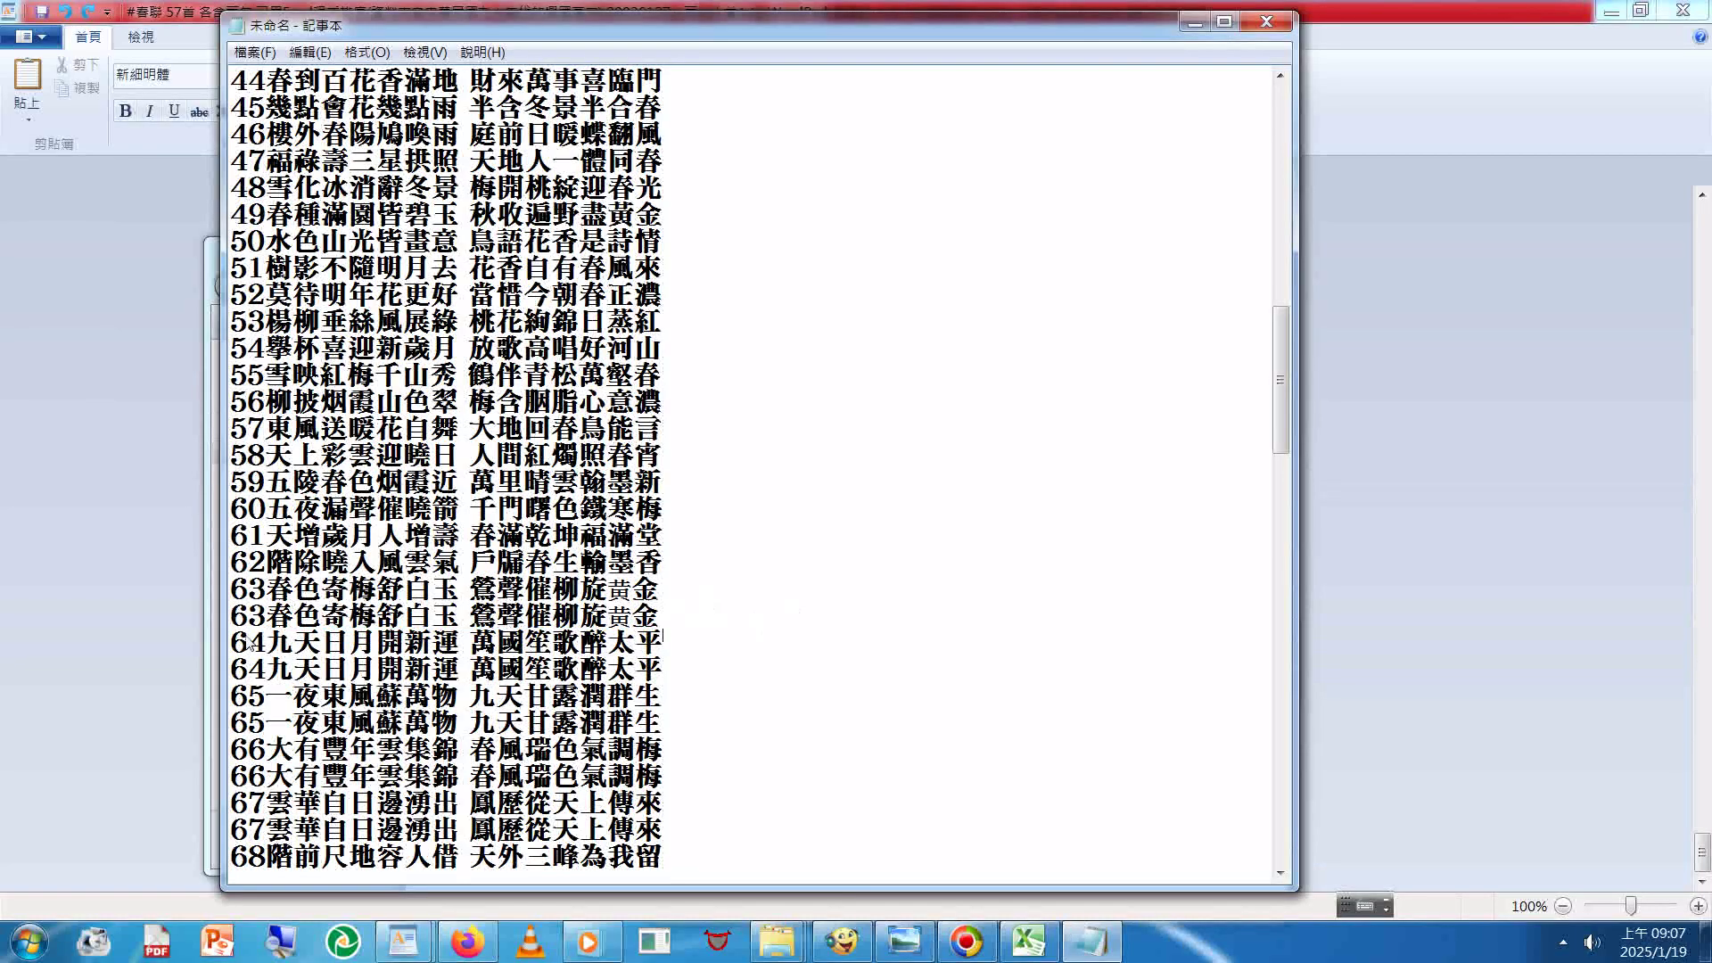
pyautogui.moveTo(234, 615); pyautogui.dragTo(747, 651)
pyautogui.press('Delete')
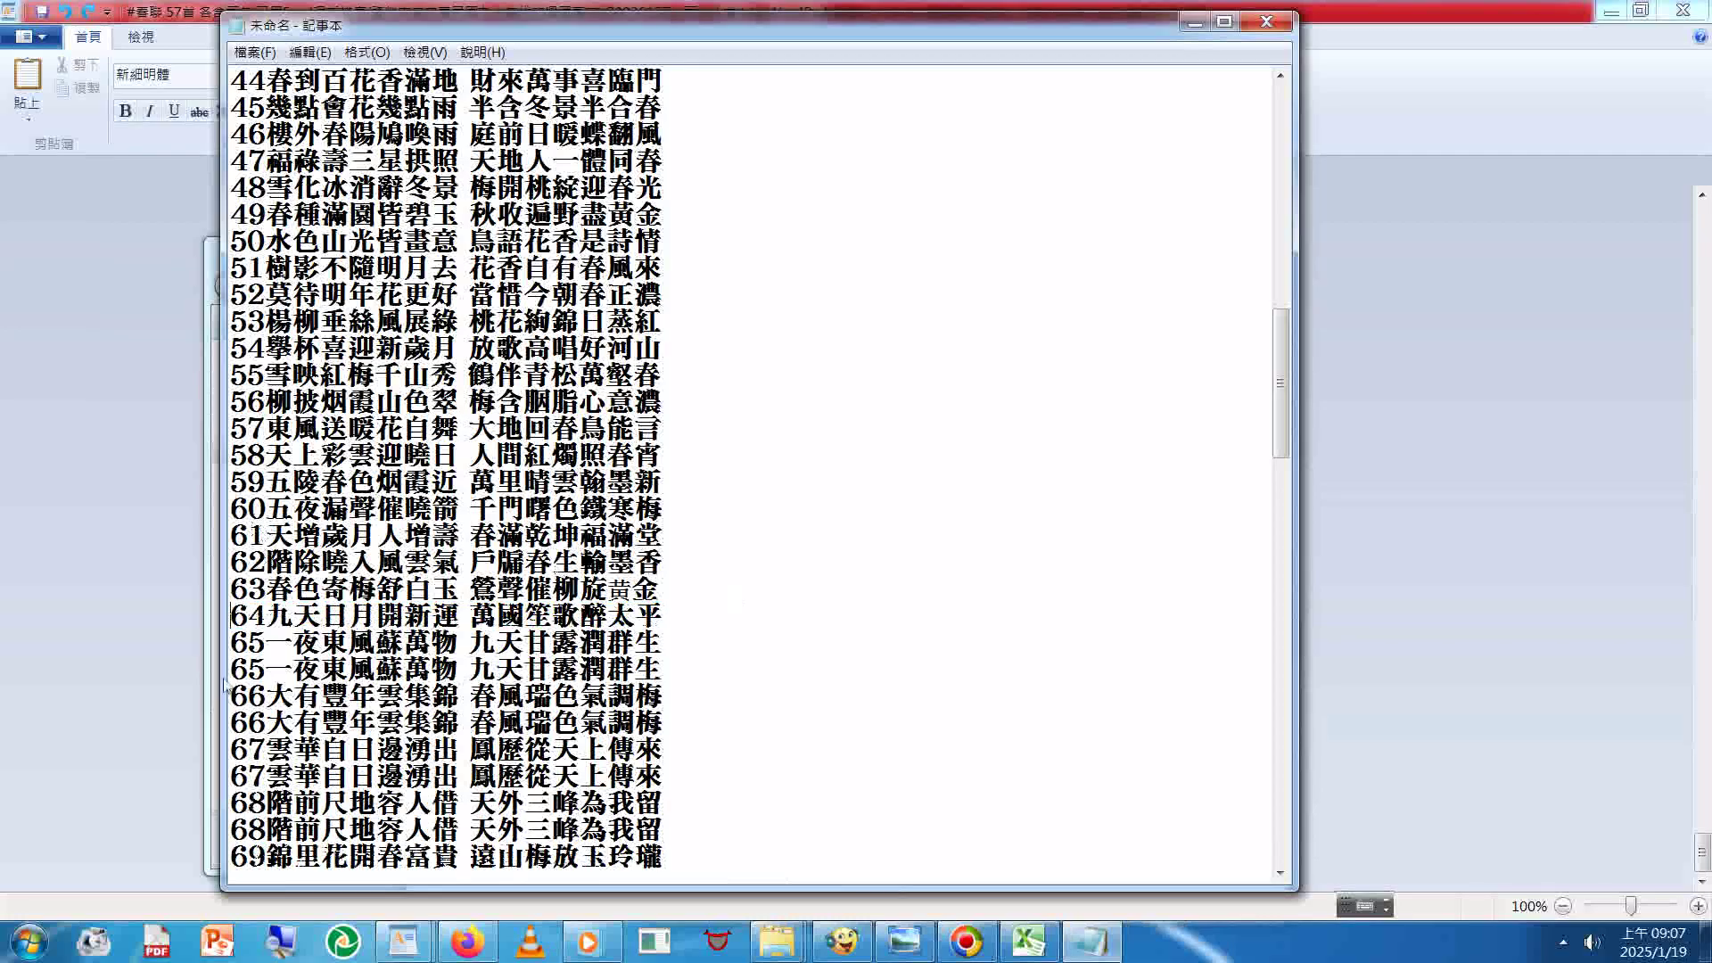
pyautogui.moveTo(233, 685); pyautogui.dragTo(733, 691)
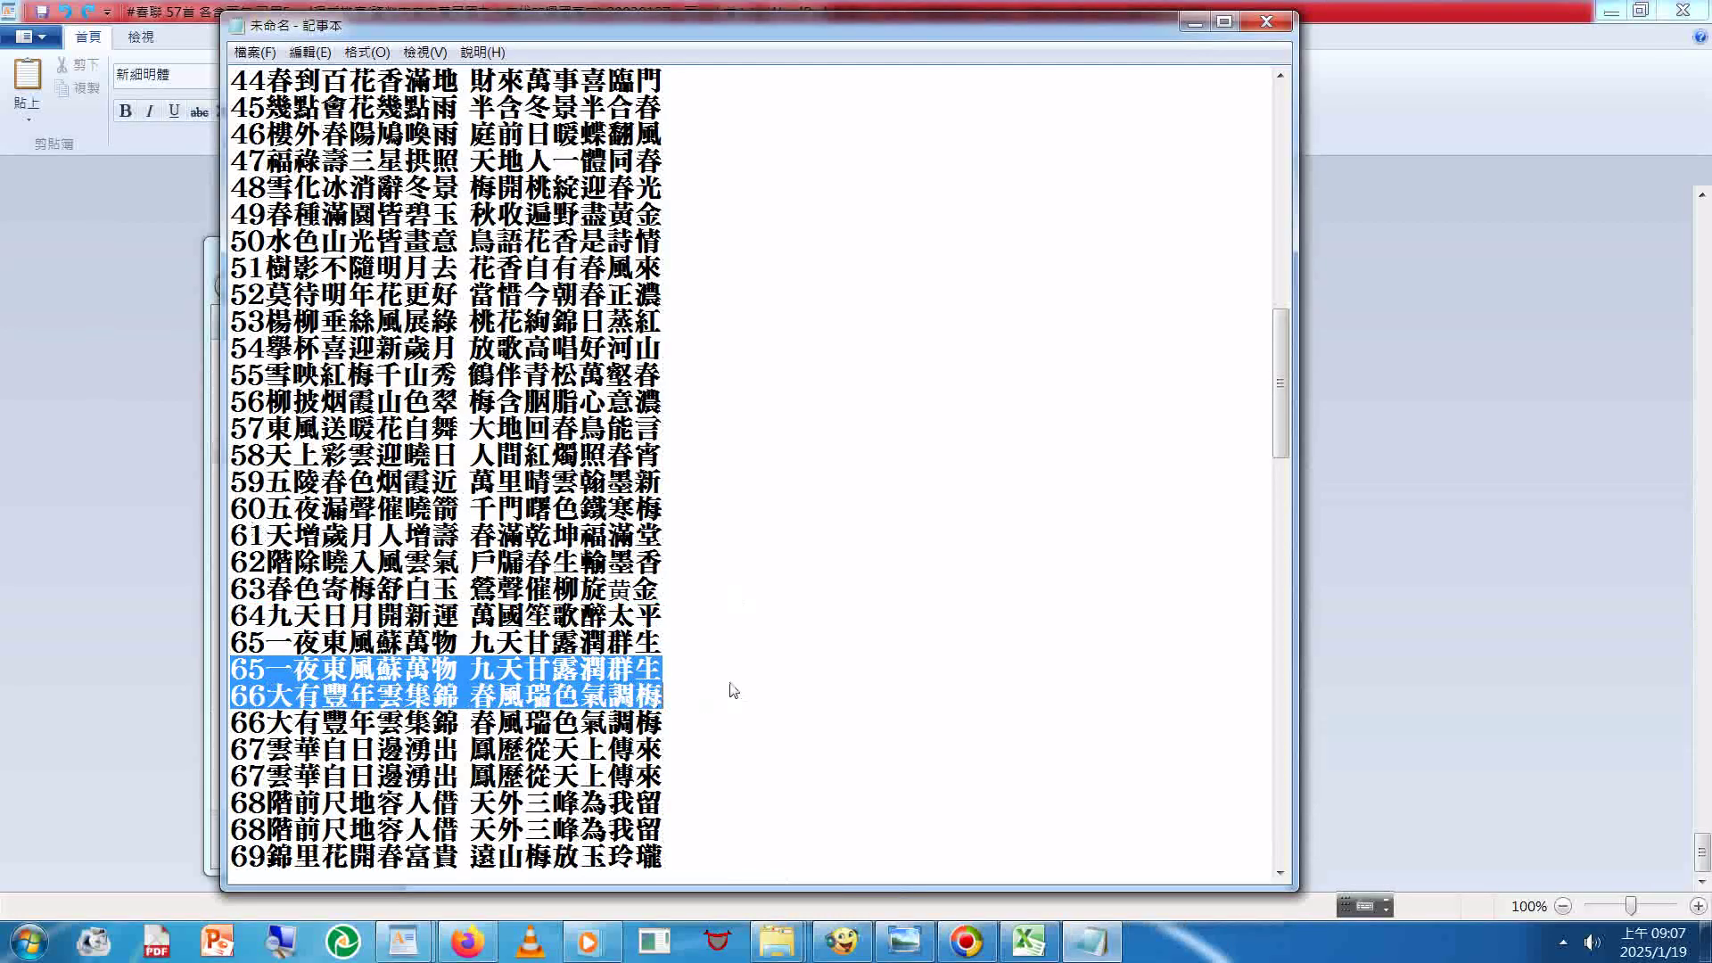
pyautogui.press('Delete')
# Step: Delete the repeated lines of couplets 67 through 70, leaving one line for each number
pyautogui.moveTo(233, 721); pyautogui.dragTo(726, 740)
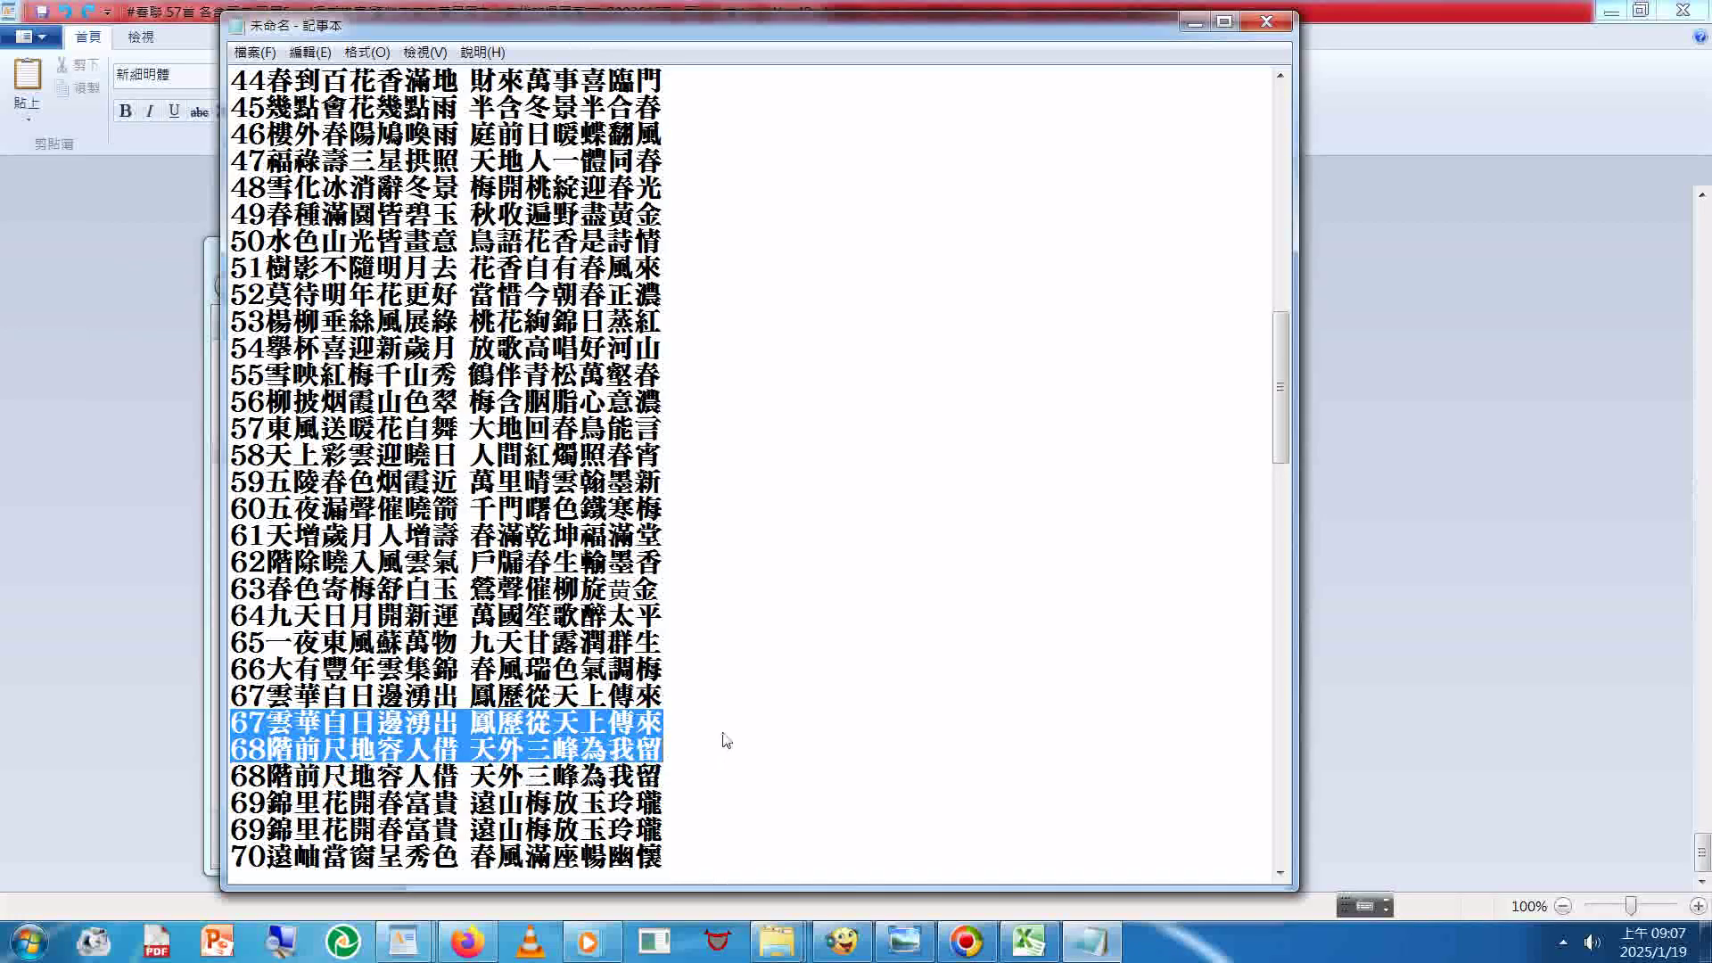
pyautogui.press('Delete')
pyautogui.press('Delete')
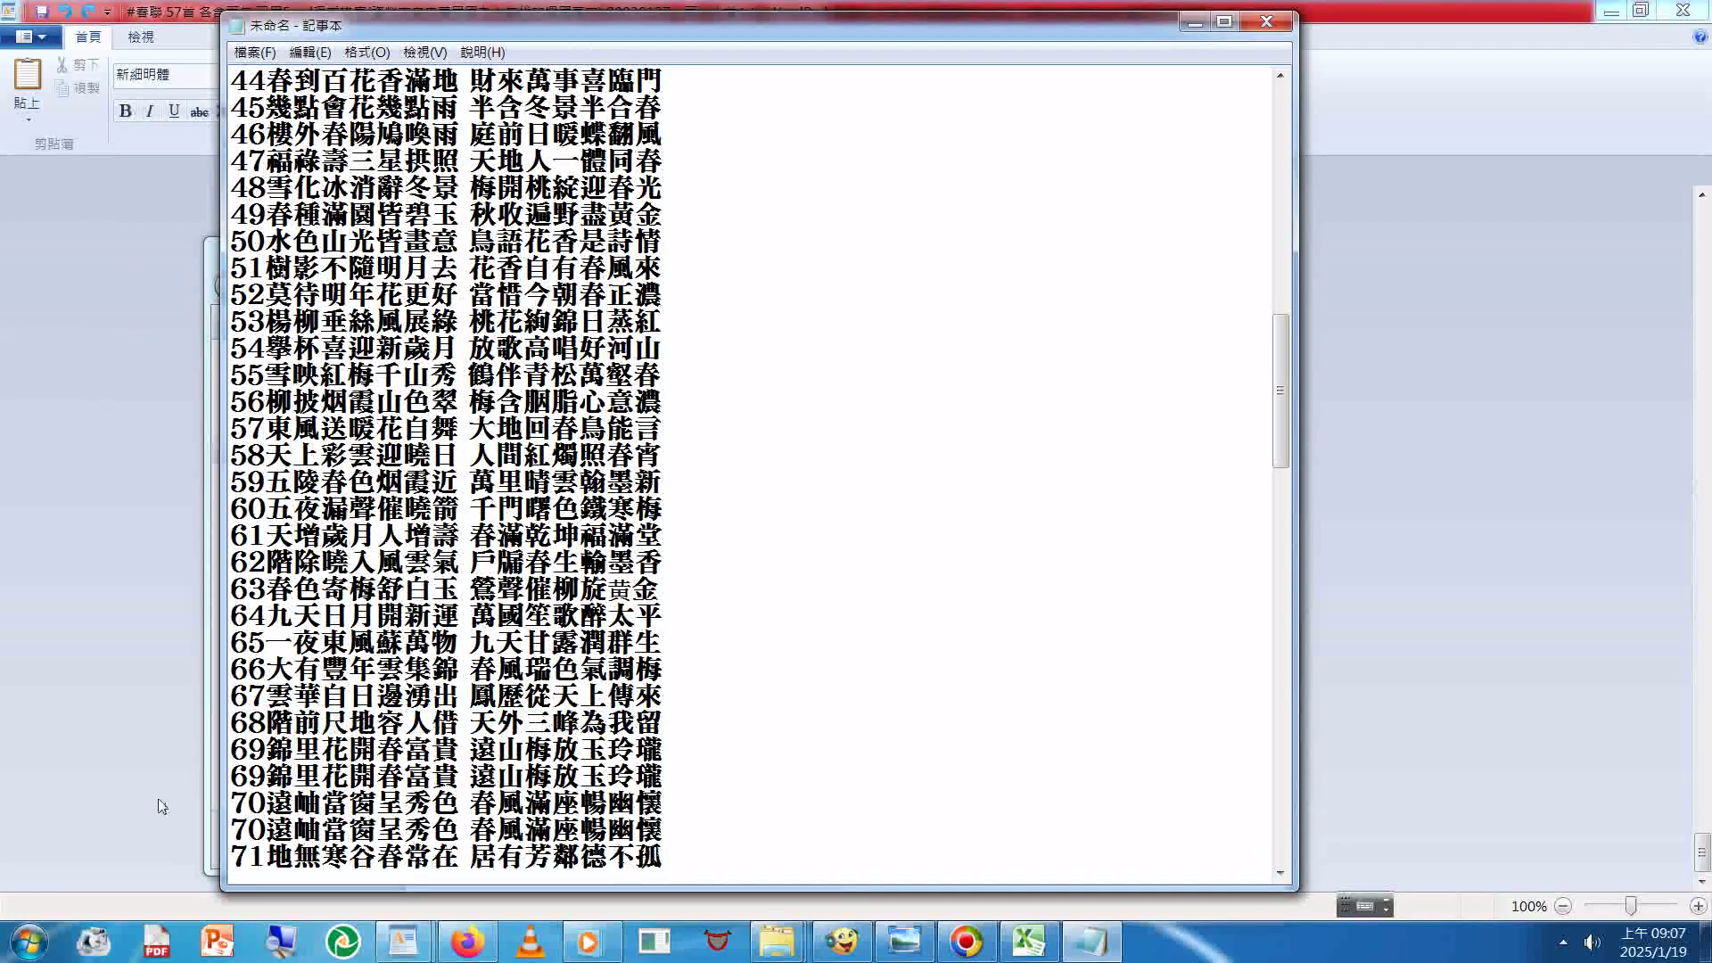
pyautogui.moveTo(234, 768); pyautogui.dragTo(720, 786)
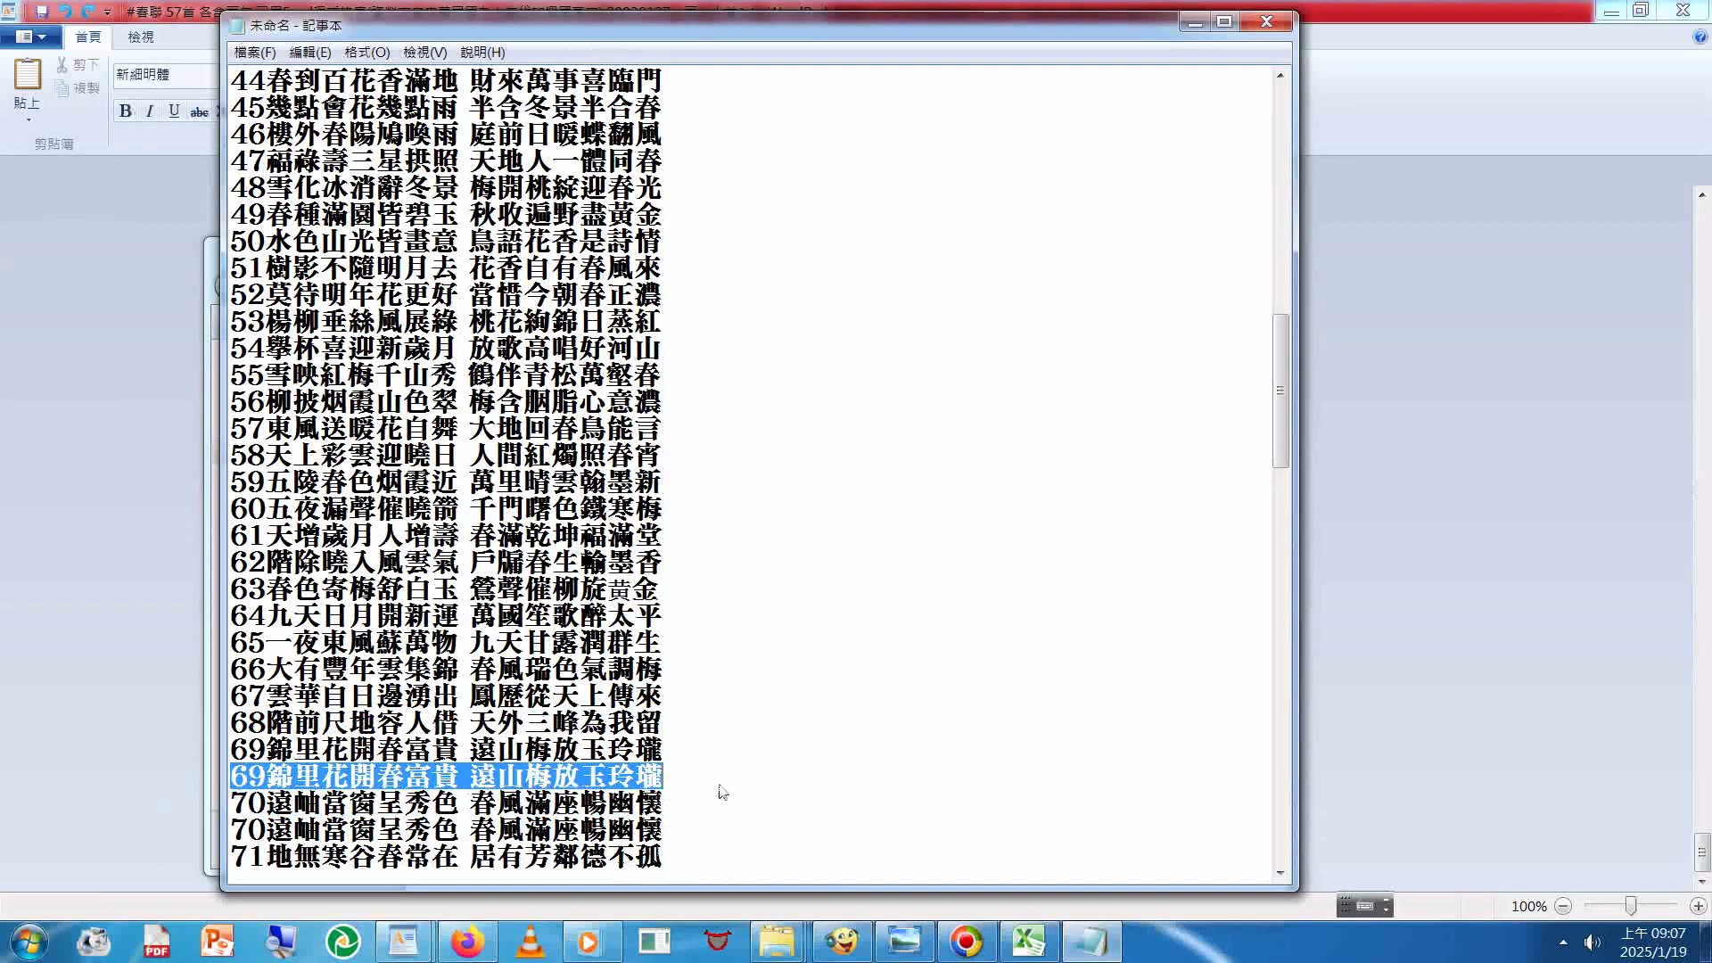
pyautogui.moveTo(722, 791); pyautogui.dragTo(704, 804)
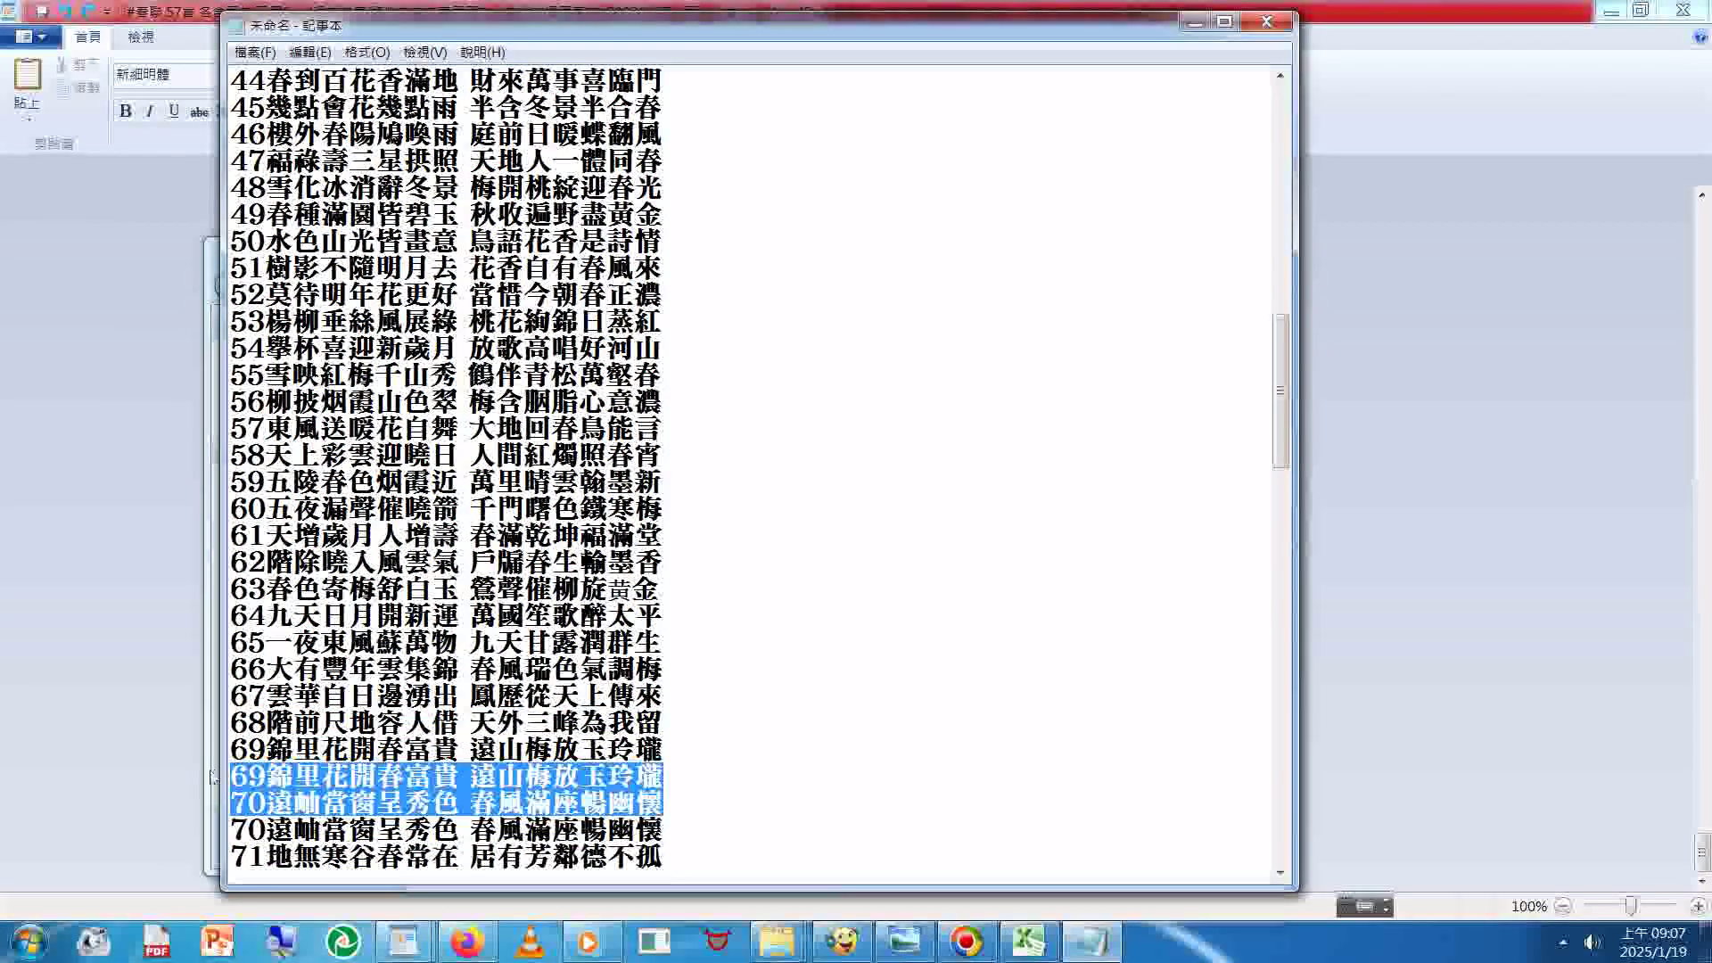
pyautogui.press('Delete')
pyautogui.press('Delete')
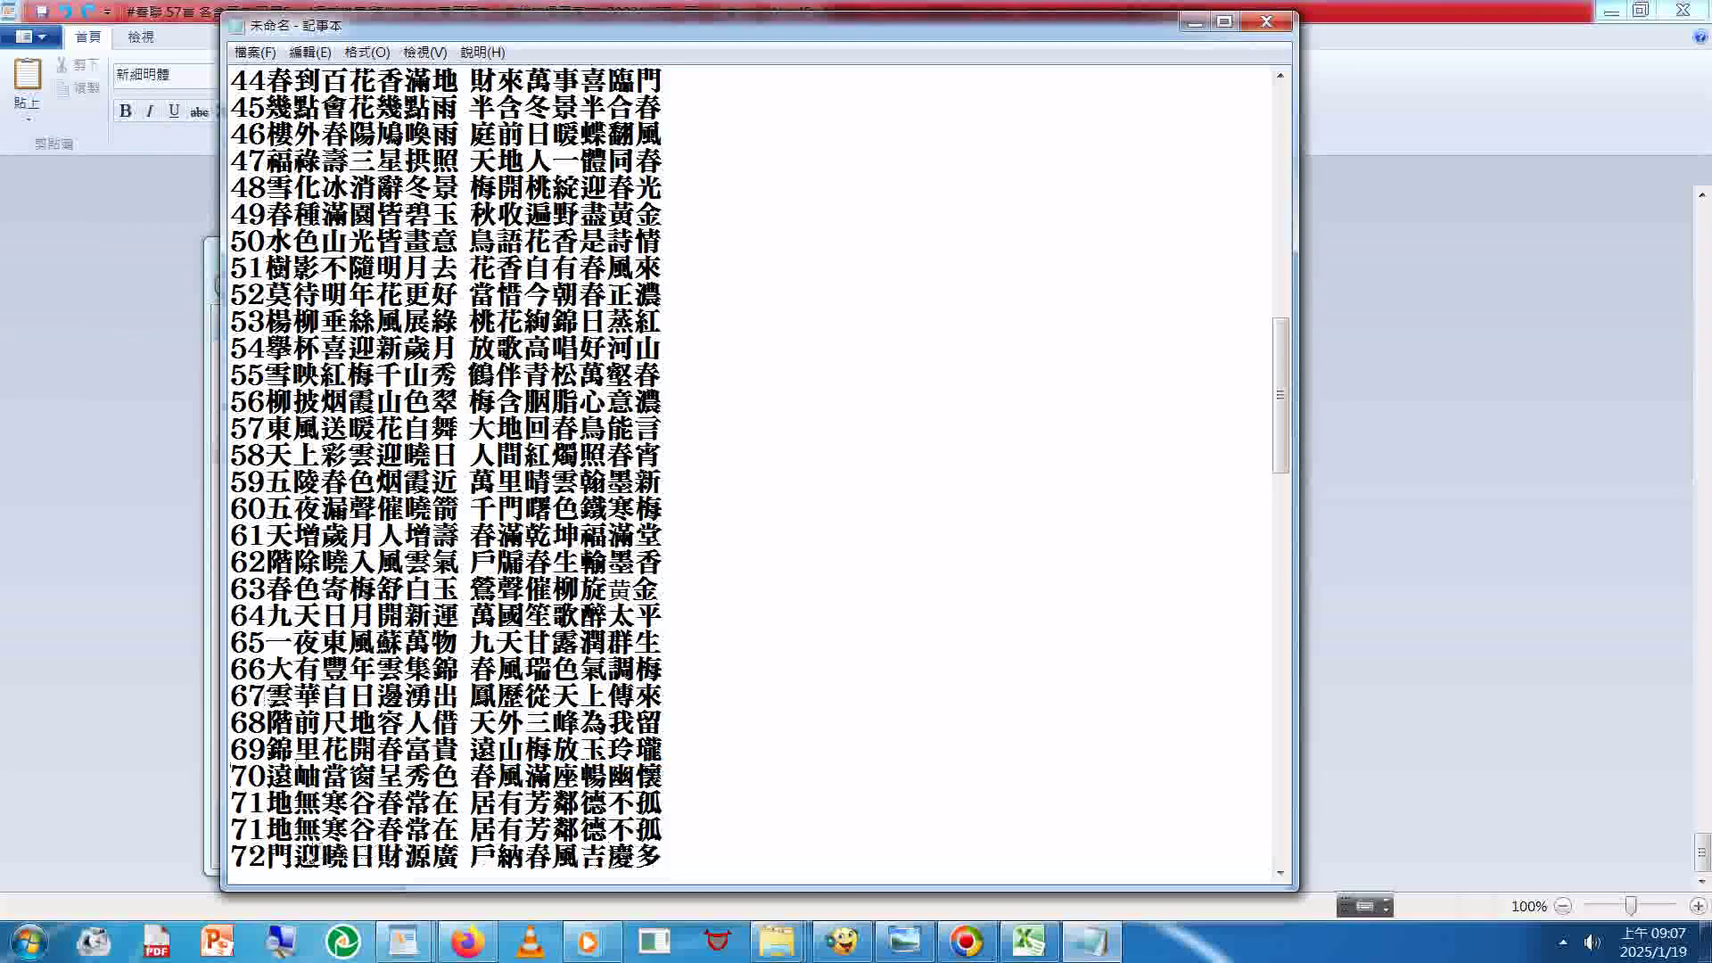
# Step: Delete the extra lines of couplets 71 through 74, keeping one line each and only 五色雲開天咫尺 for number 74
pyautogui.moveTo(233, 829); pyautogui.dragTo(1018, 584)
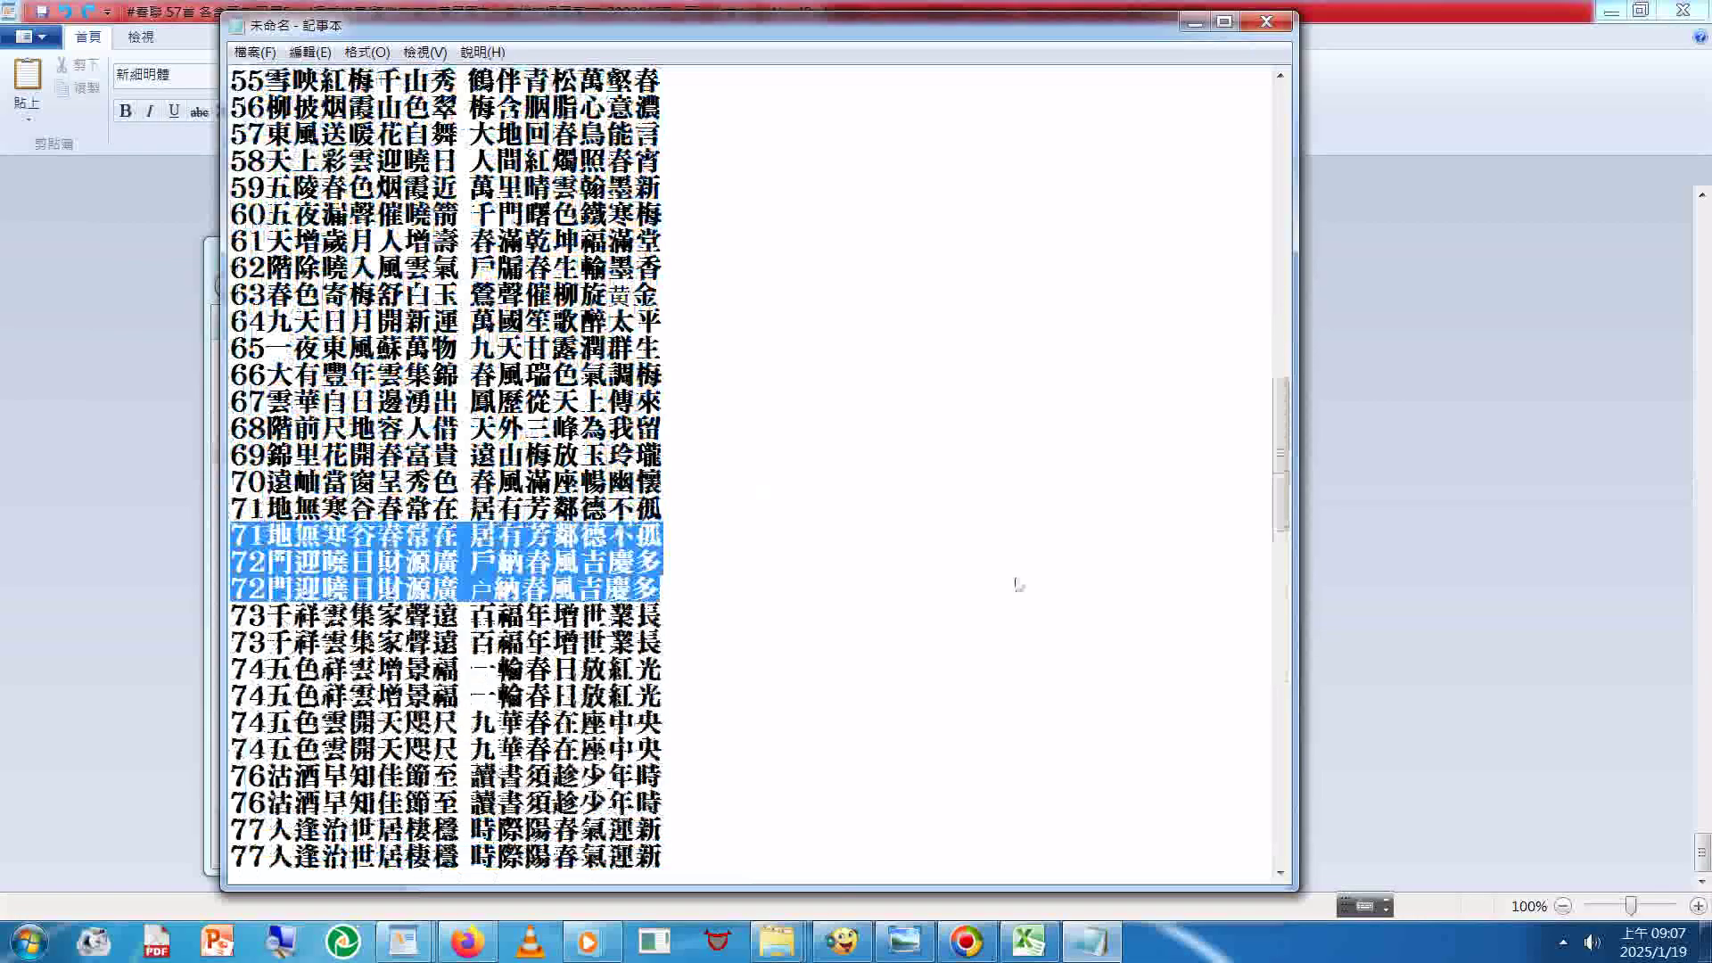
pyautogui.press('Delete')
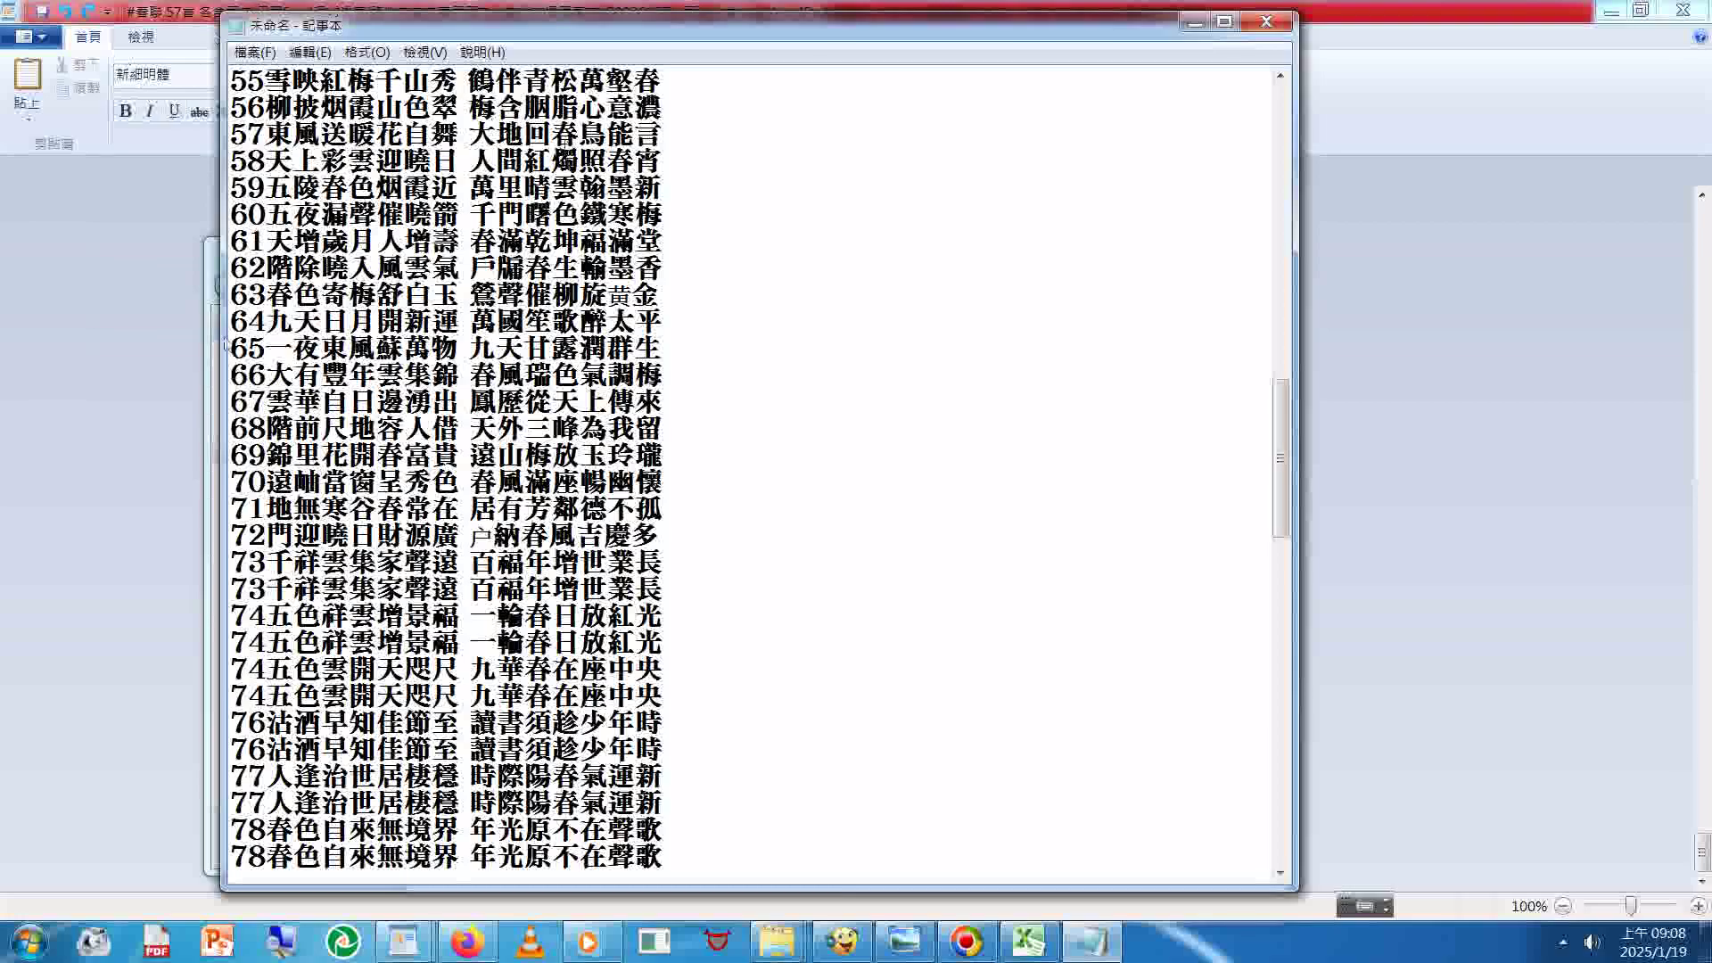
pyautogui.moveTo(247, 588); pyautogui.dragTo(499, 590)
pyautogui.moveTo(235, 597); pyautogui.dragTo(709, 674)
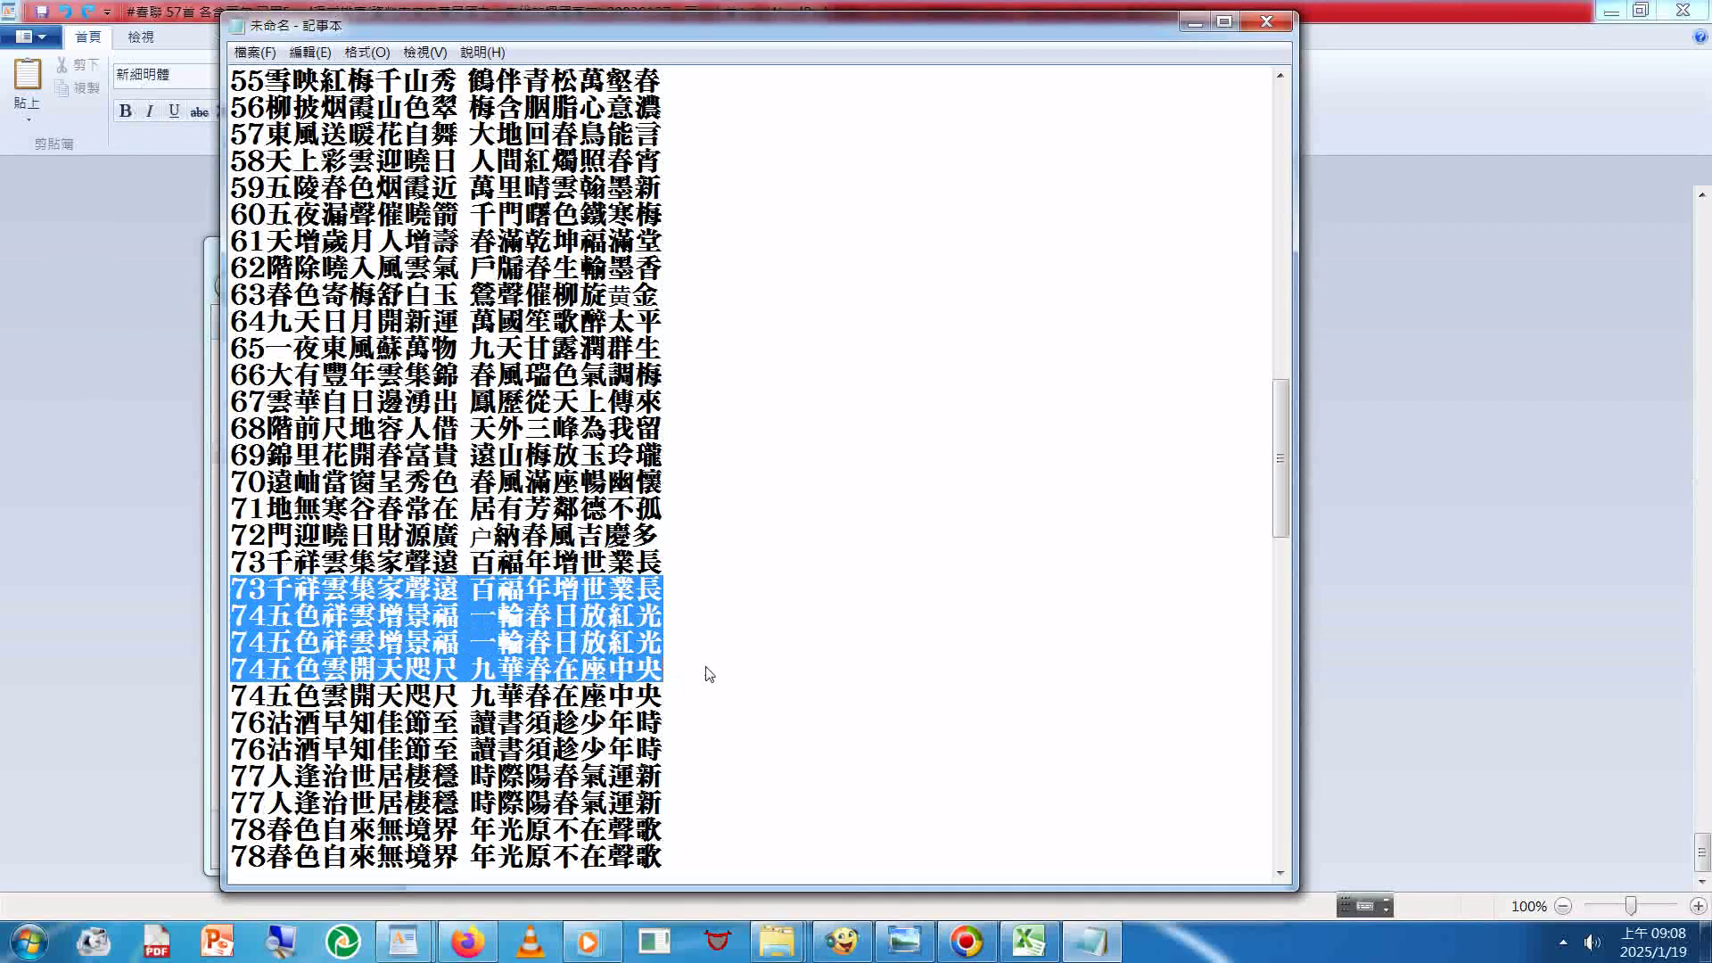
pyautogui.press('Delete')
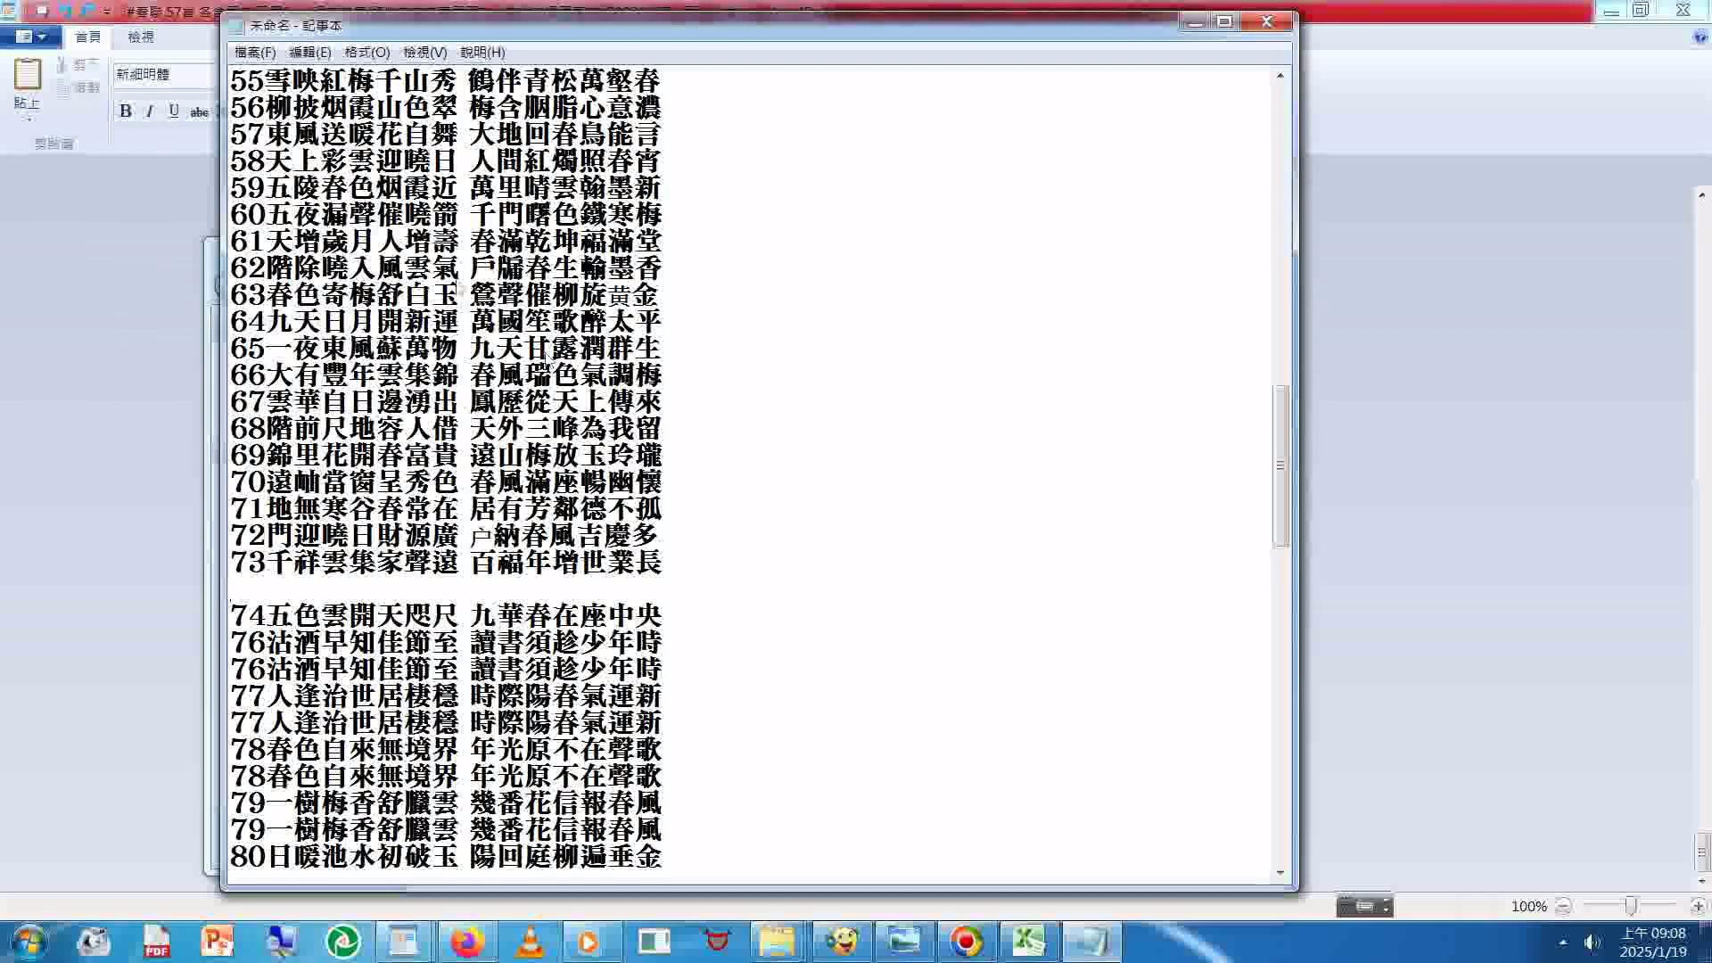
pyautogui.press('Delete')
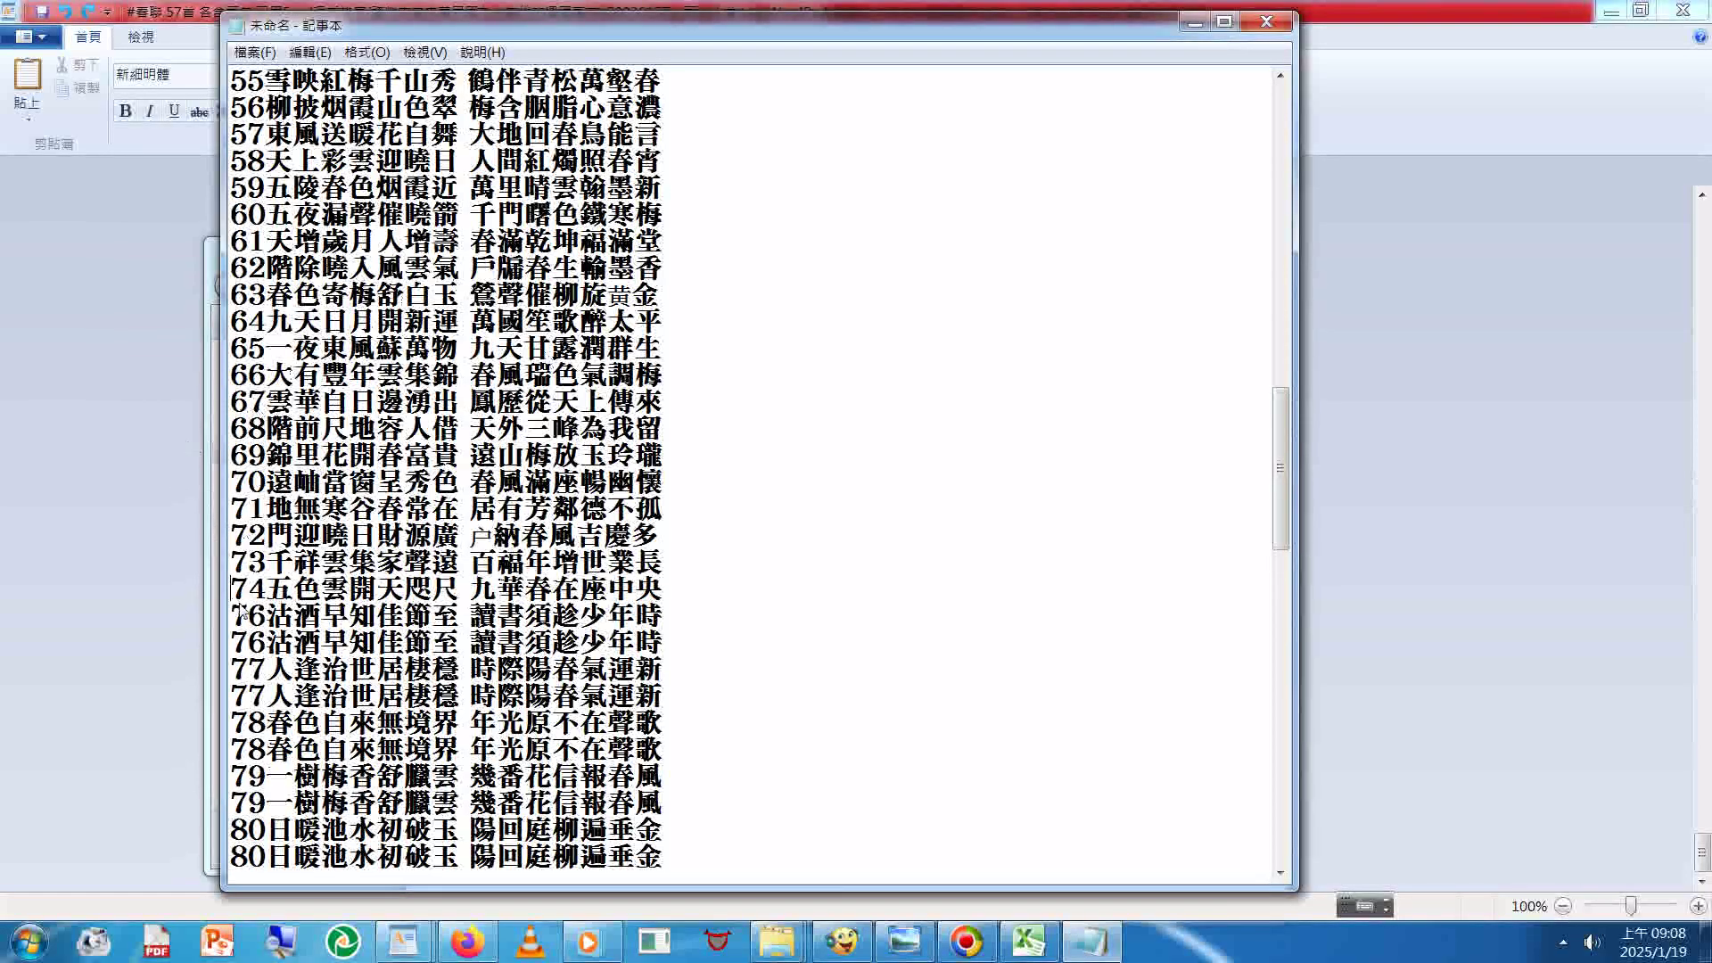
# Step: Delete the repeated lines of couplets 76 through 79, leaving one line for each number
pyautogui.moveTo(235, 649); pyautogui.dragTo(689, 675)
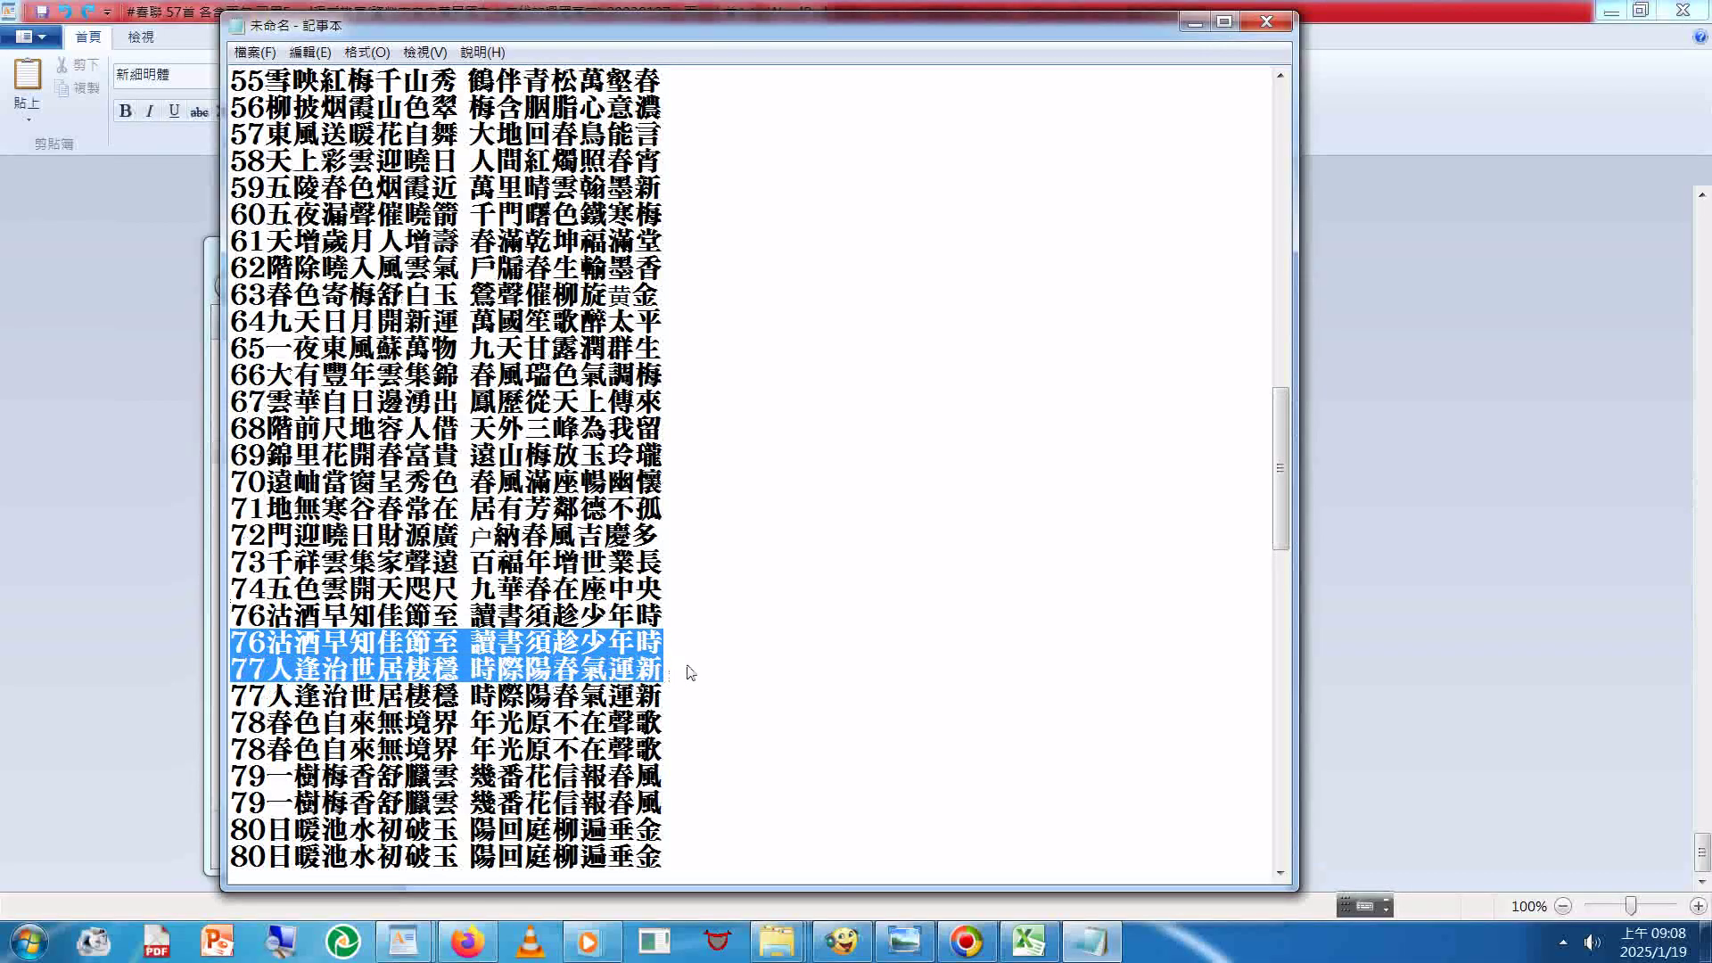
pyautogui.press('Delete')
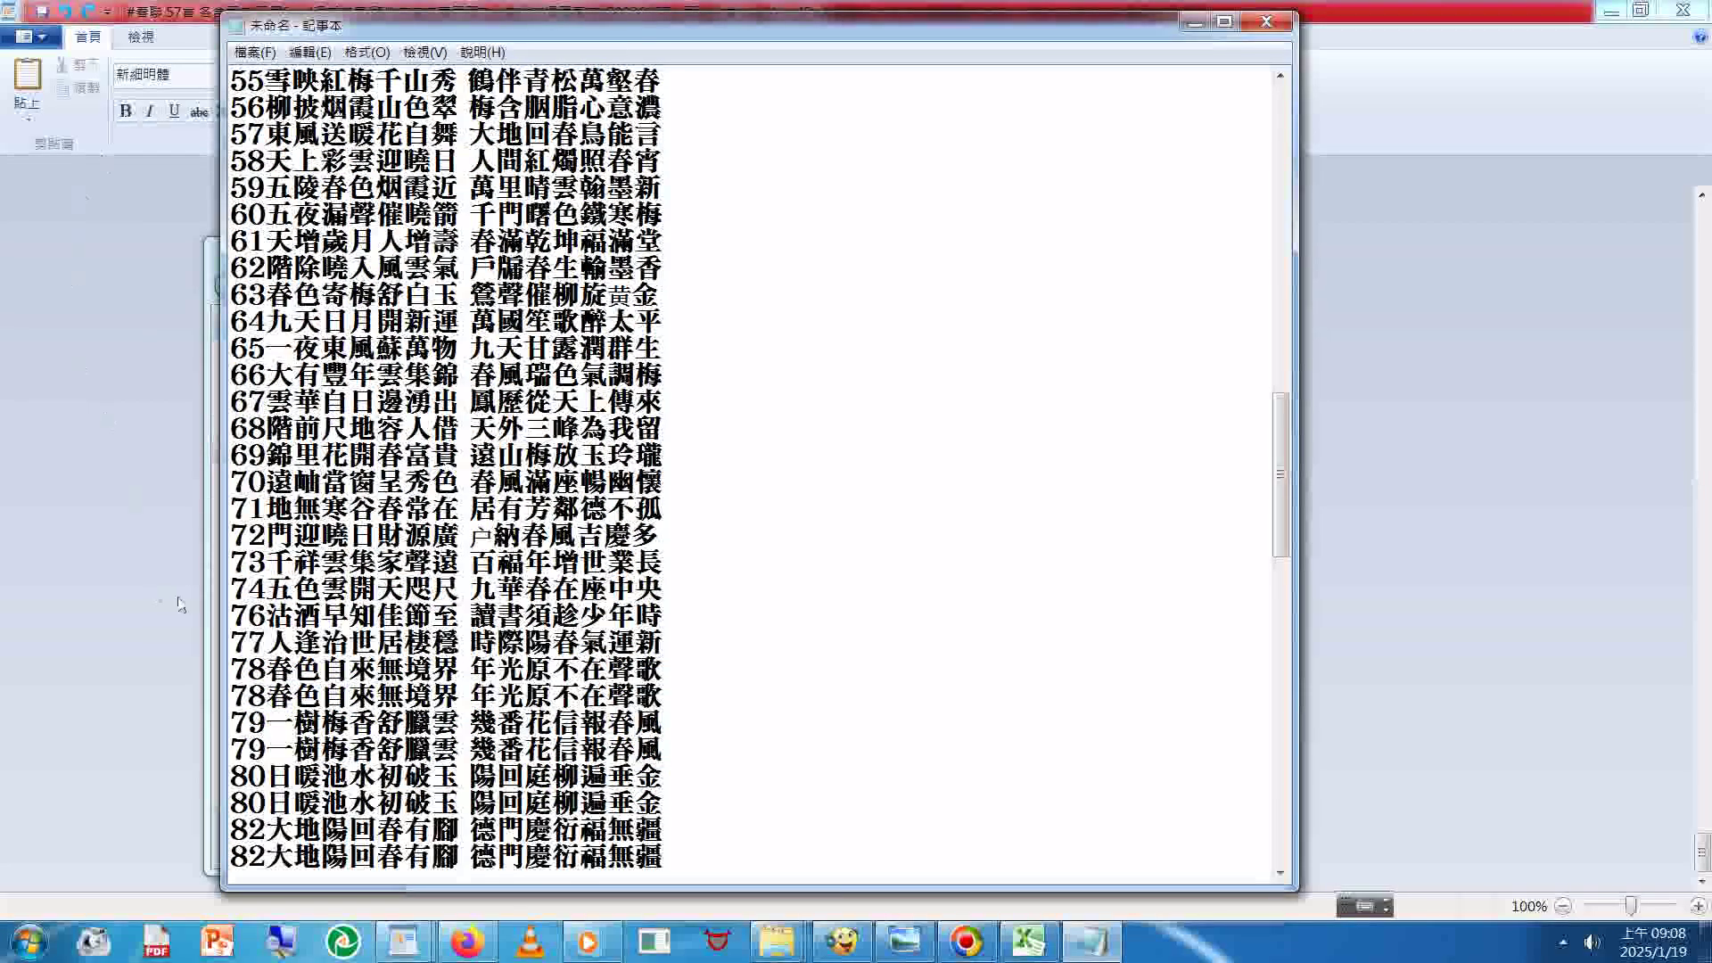
pyautogui.moveTo(231, 696); pyautogui.dragTo(667, 726)
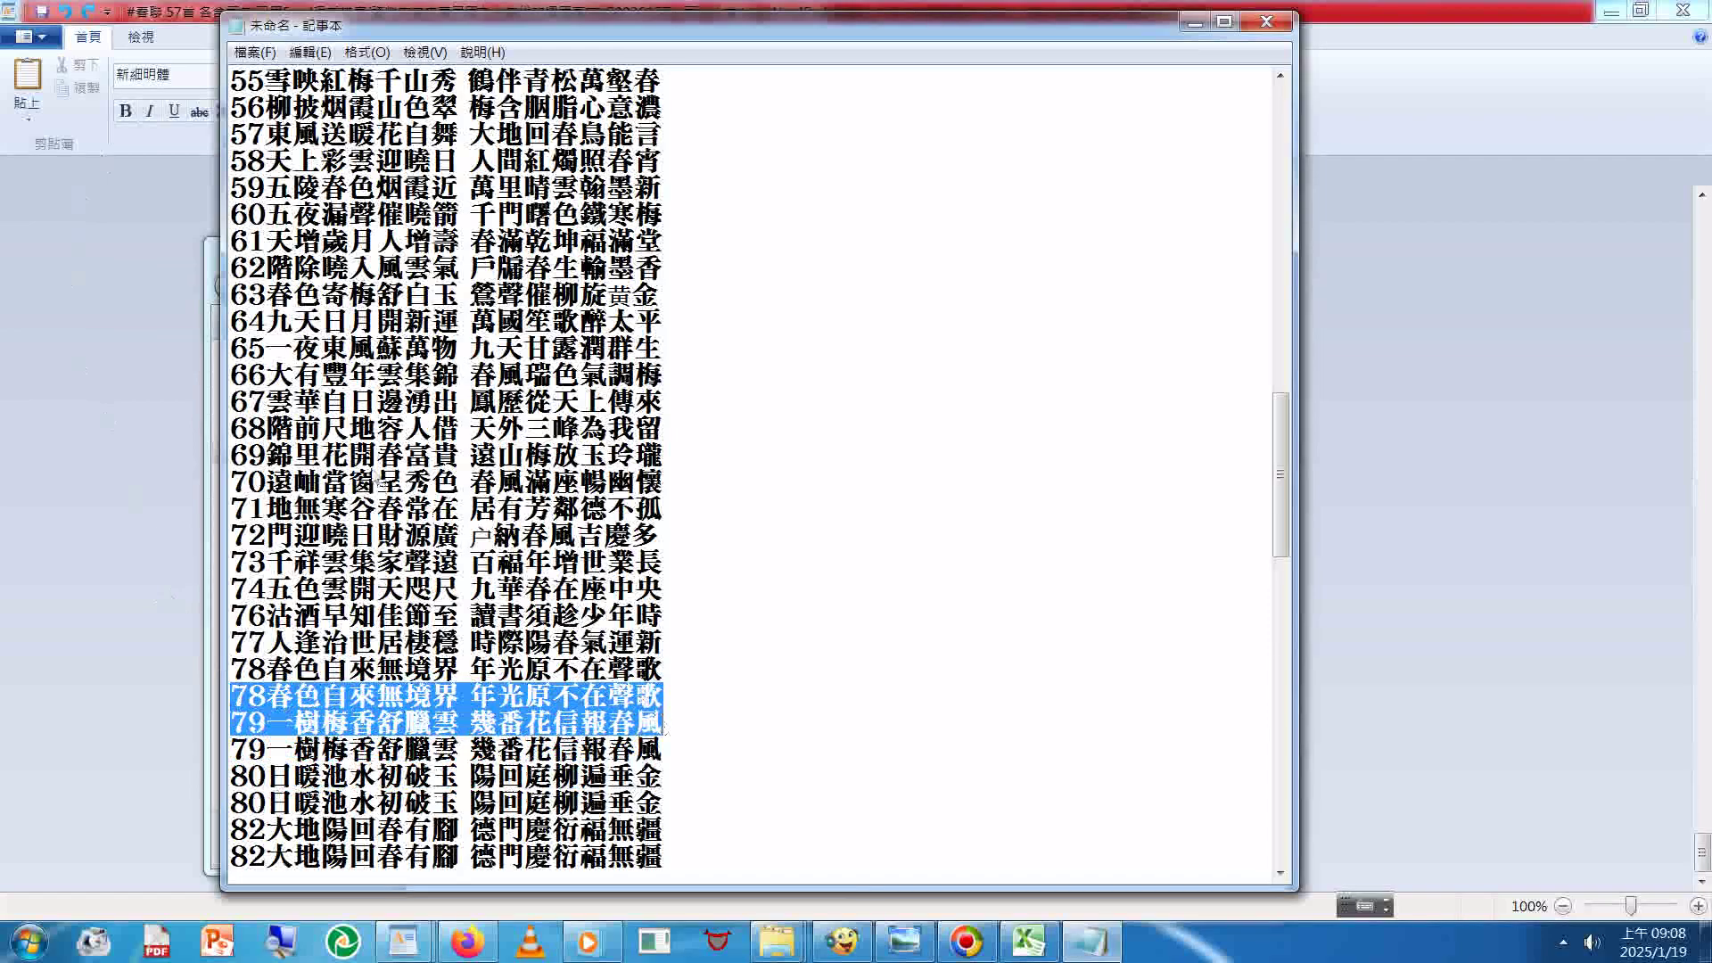
pyautogui.press('Delete')
pyautogui.press('Delete')
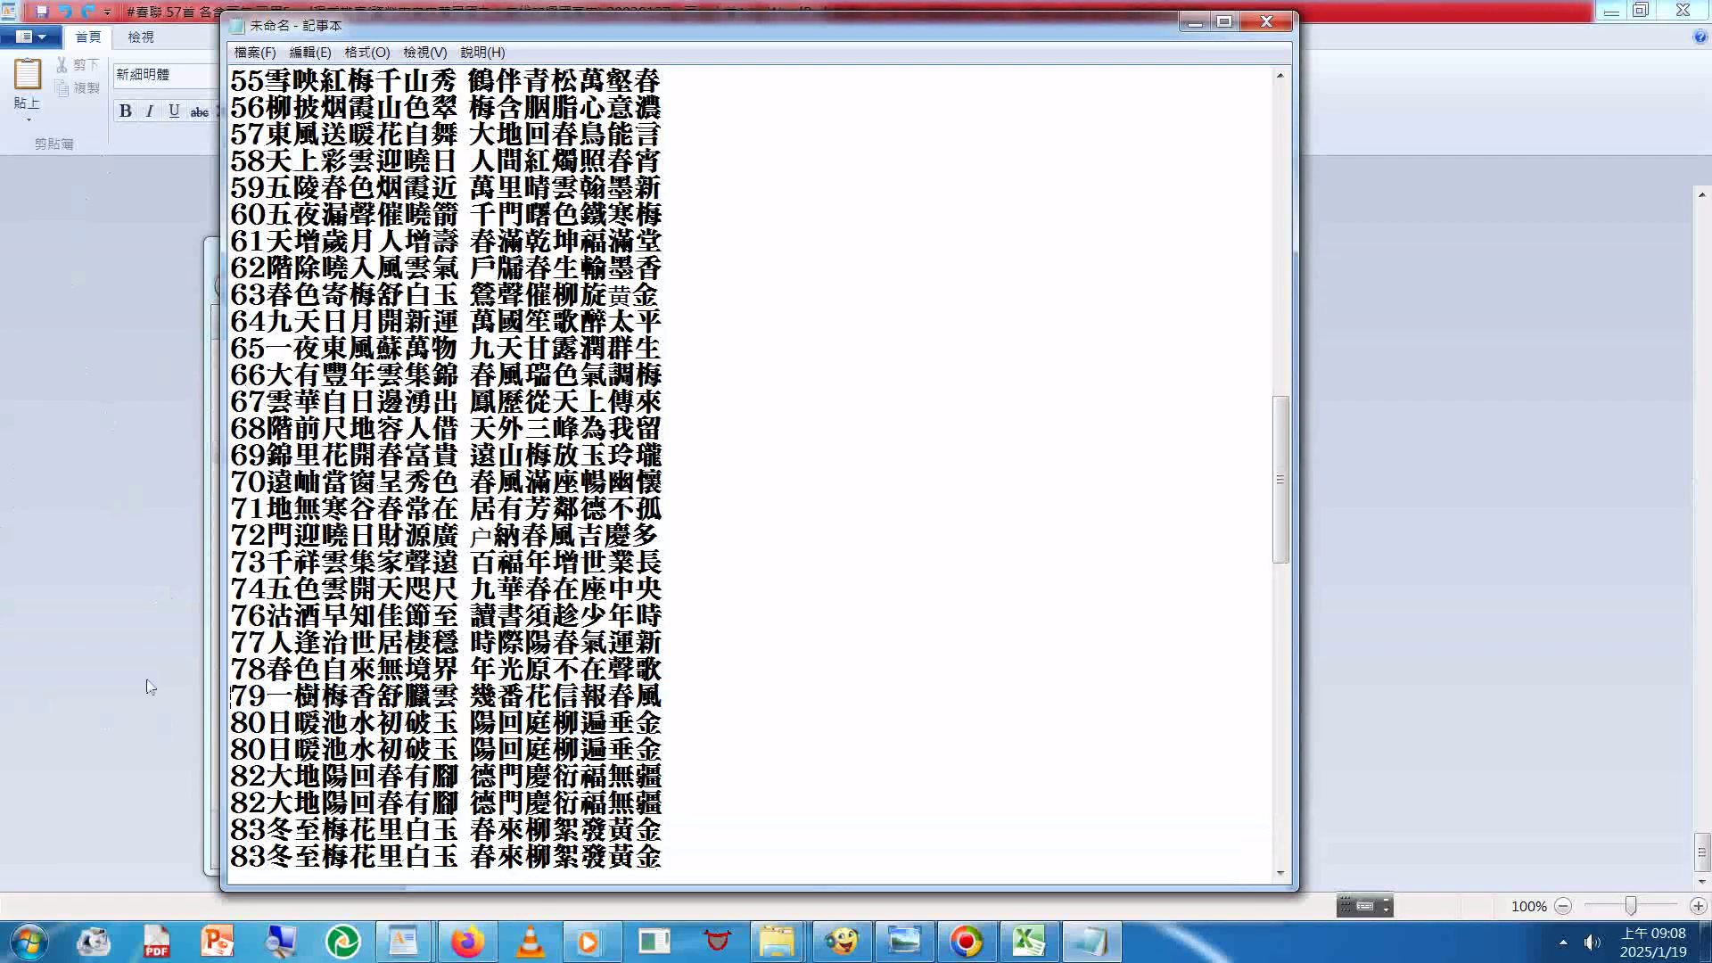
# Step: Delete the repeated lines of couplets 80, 82 and 83, leaving one line for each number
pyautogui.moveTo(663, 724); pyautogui.dragTo(231, 749)
pyautogui.click(723, 733)
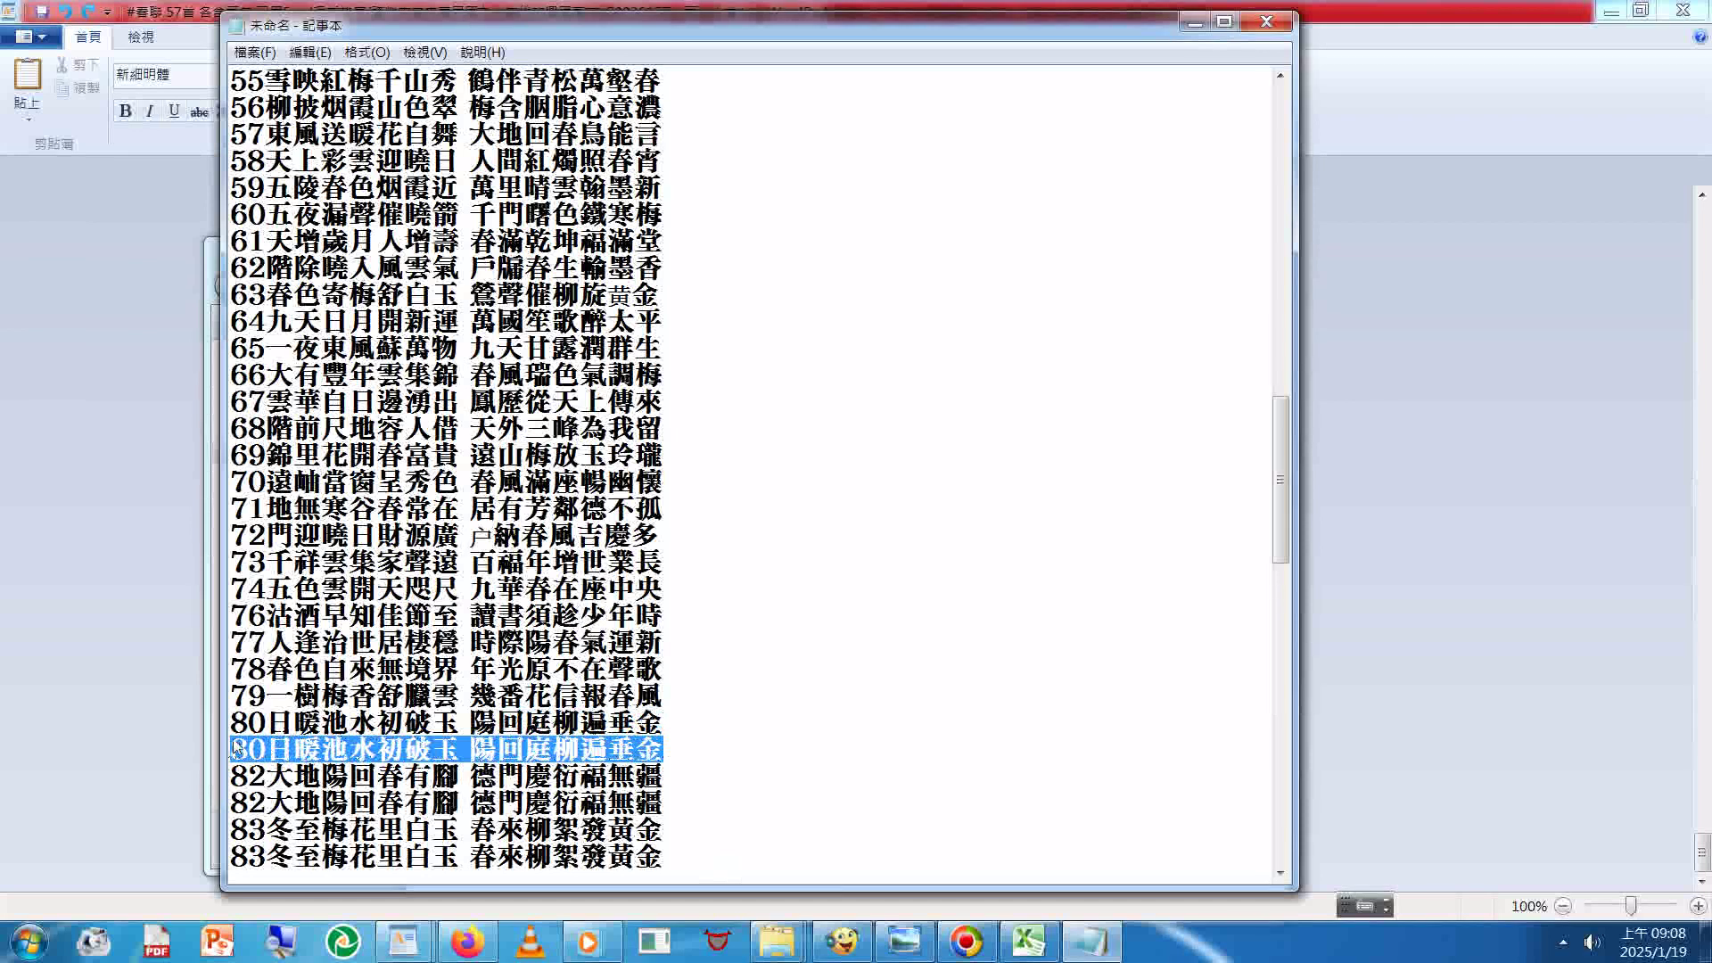
pyautogui.press('Delete')
pyautogui.press('Delete')
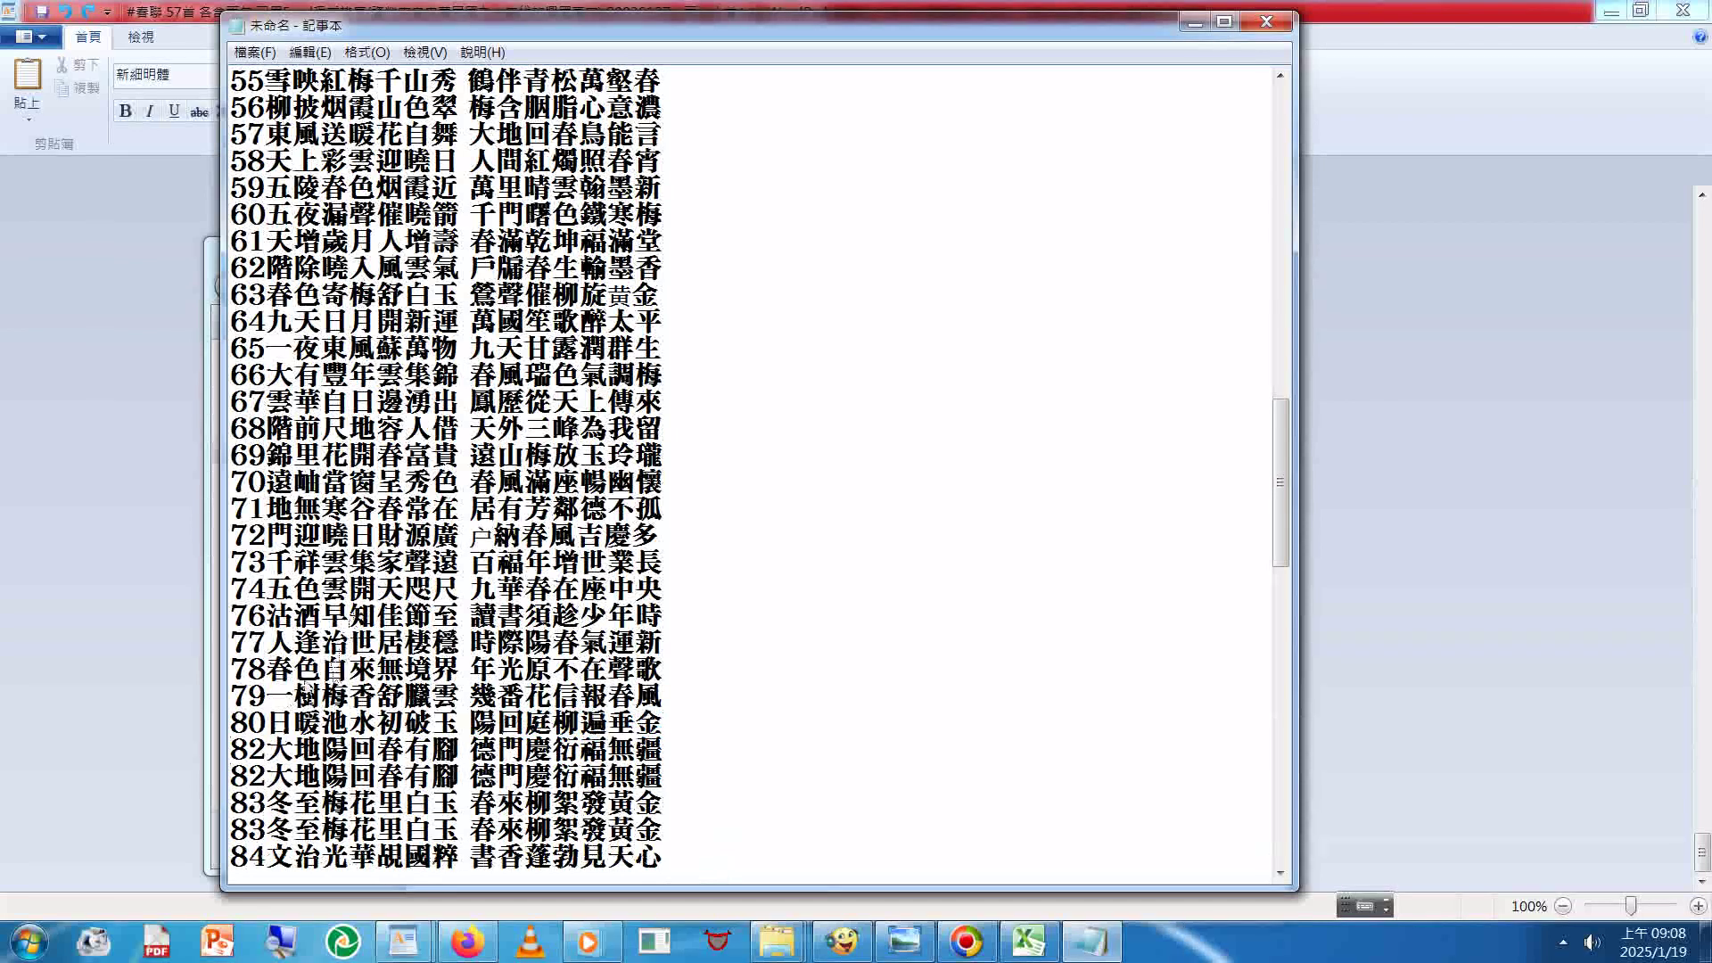
pyautogui.moveTo(231, 768); pyautogui.dragTo(347, 802)
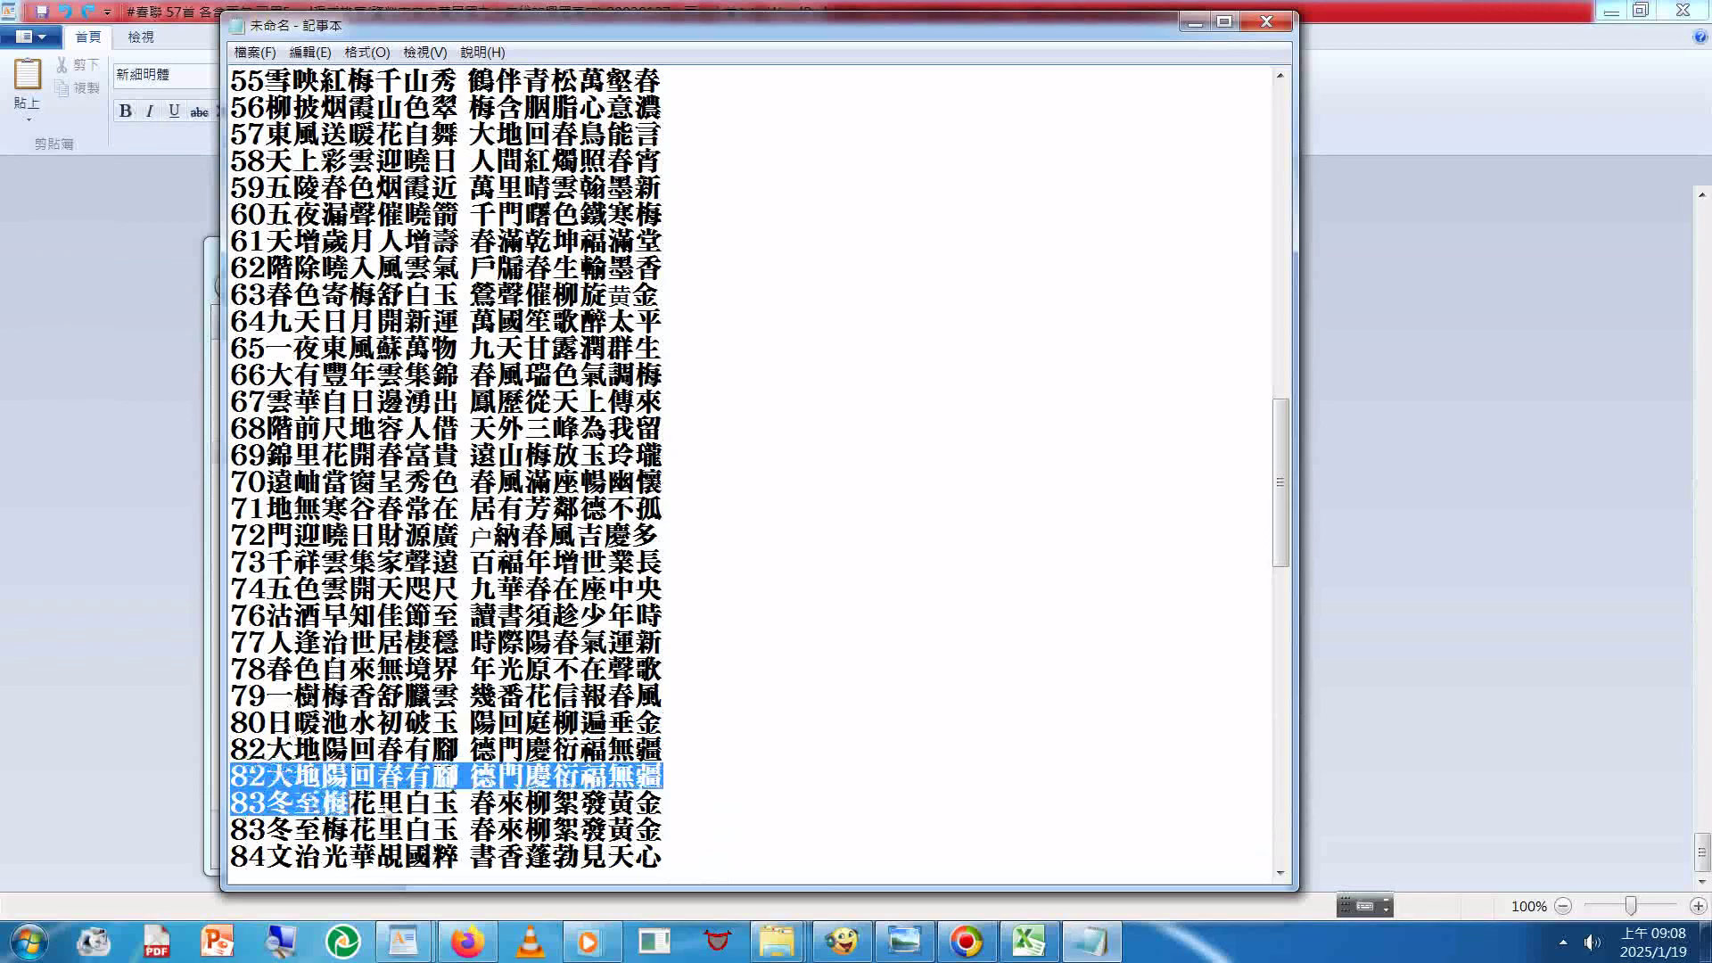
pyautogui.press('Delete')
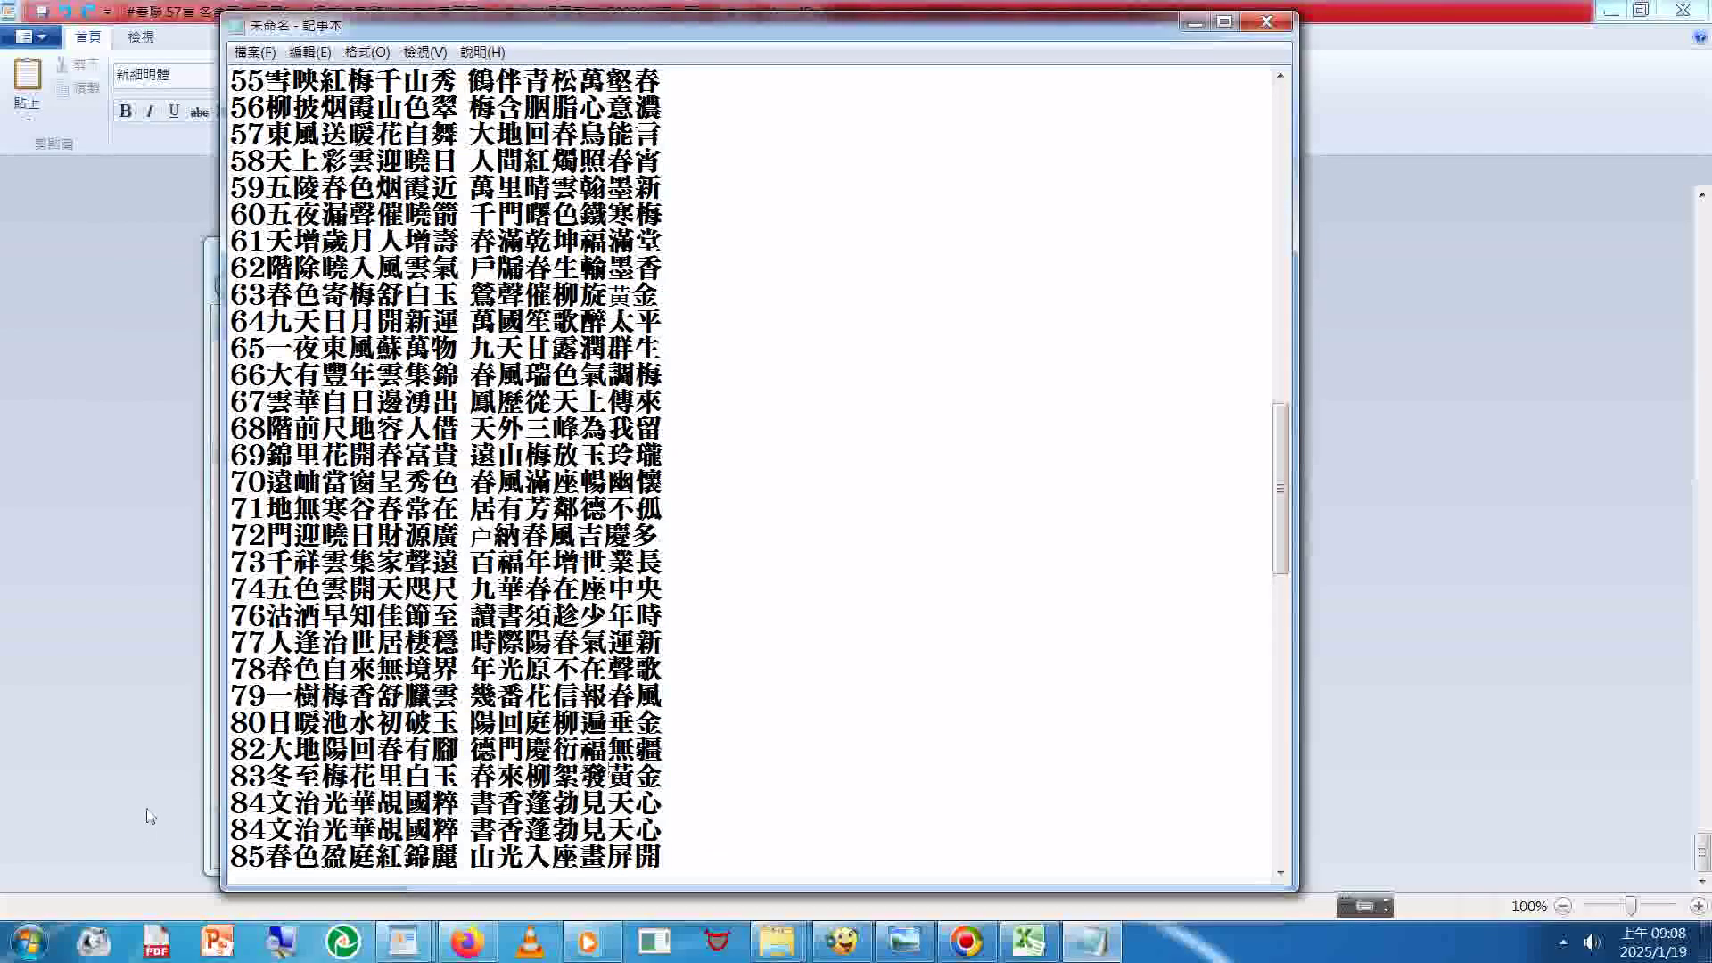
# Step: Delete the repeated lines of couplets 85 through 88, leaving one line for each number
pyautogui.moveTo(233, 854)
pyautogui.mouseDown()
pyautogui.moveTo(269, 878)
pyautogui.moveTo(266, 858)
pyautogui.mouseUp()
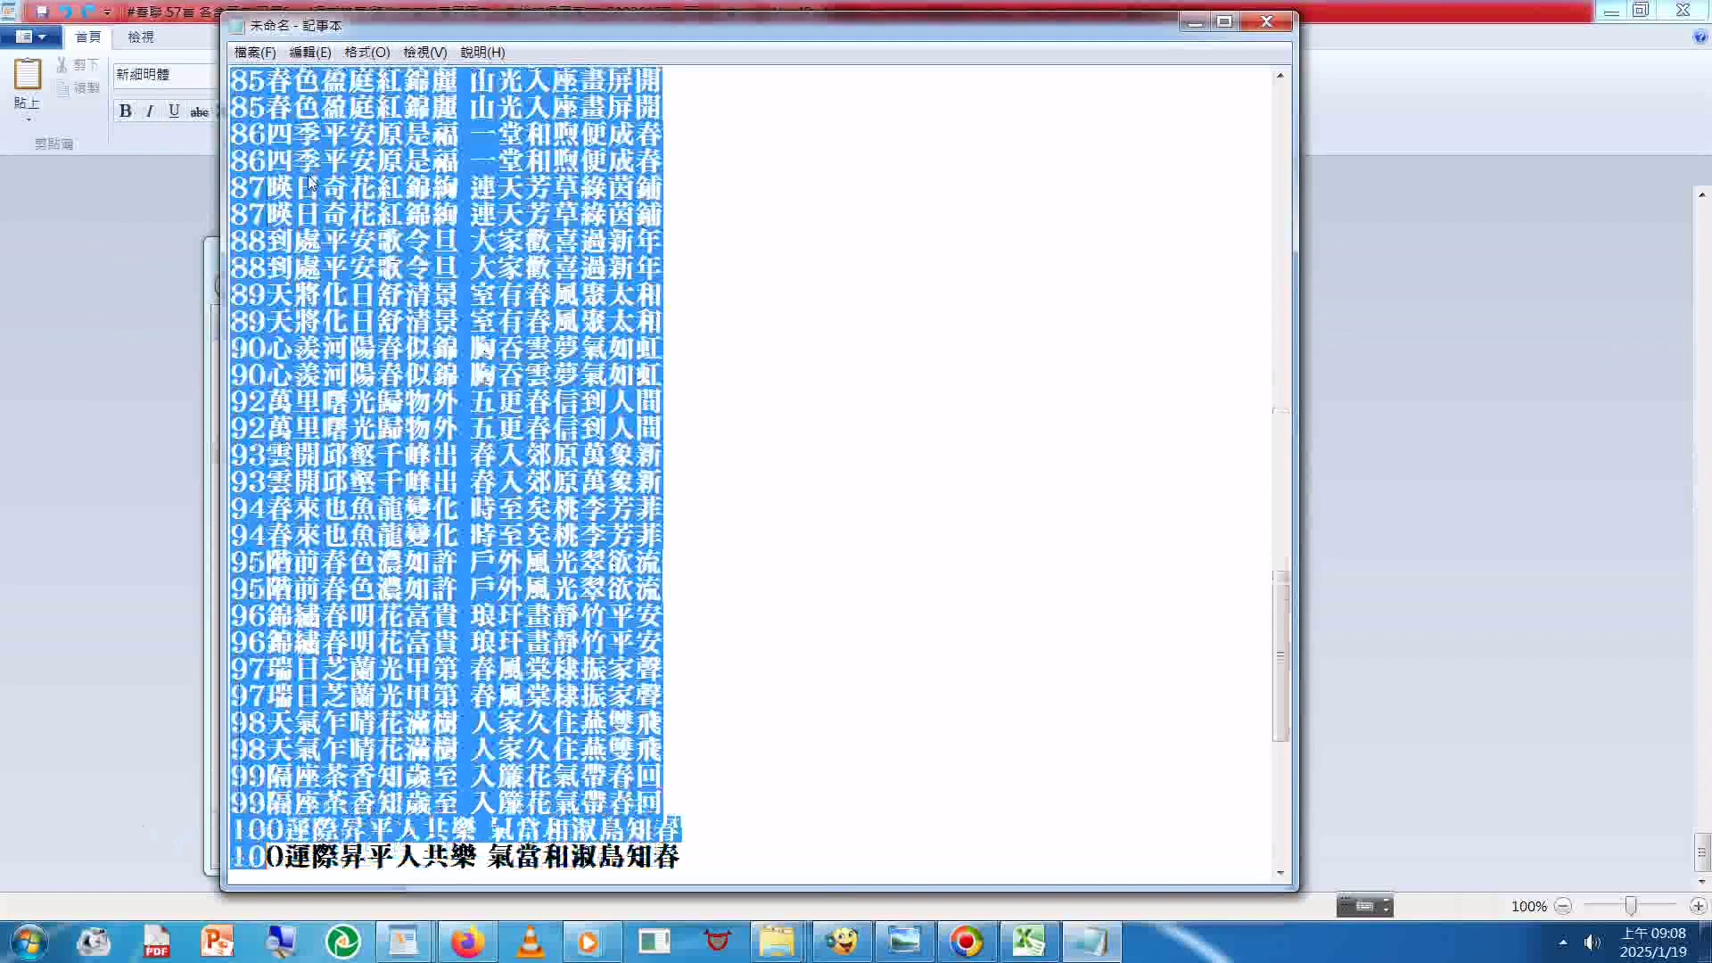
pyautogui.click(312, 182)
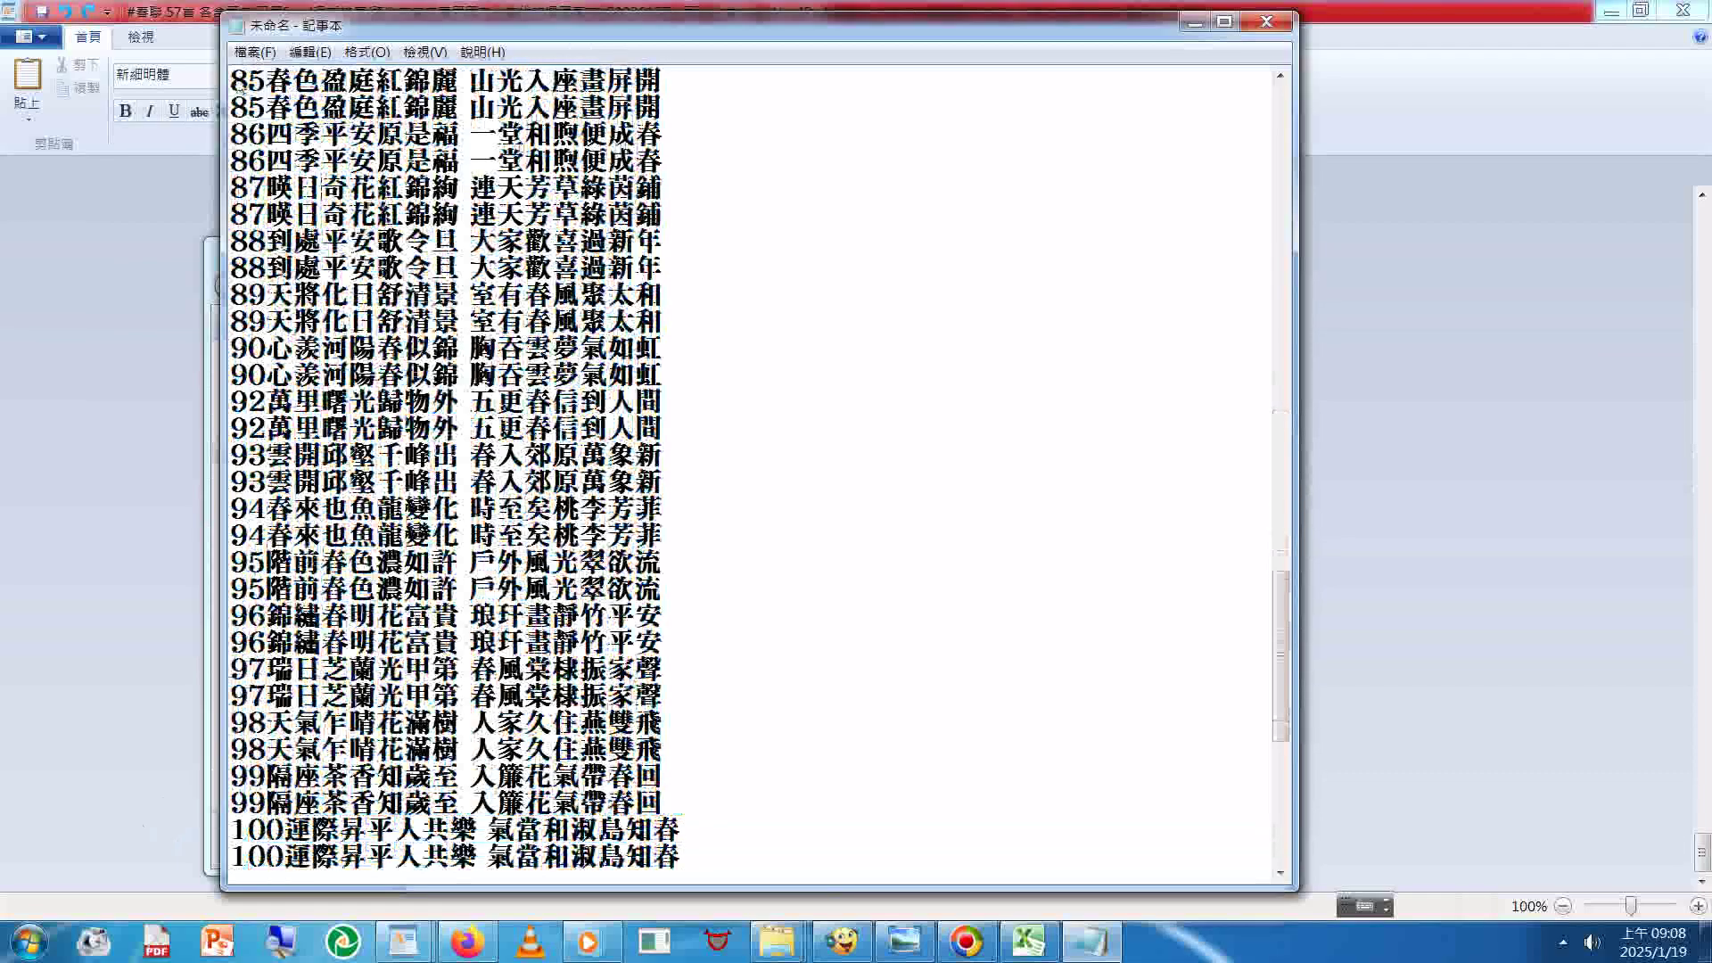
pyautogui.moveTo(231, 80); pyautogui.dragTo(241, 108)
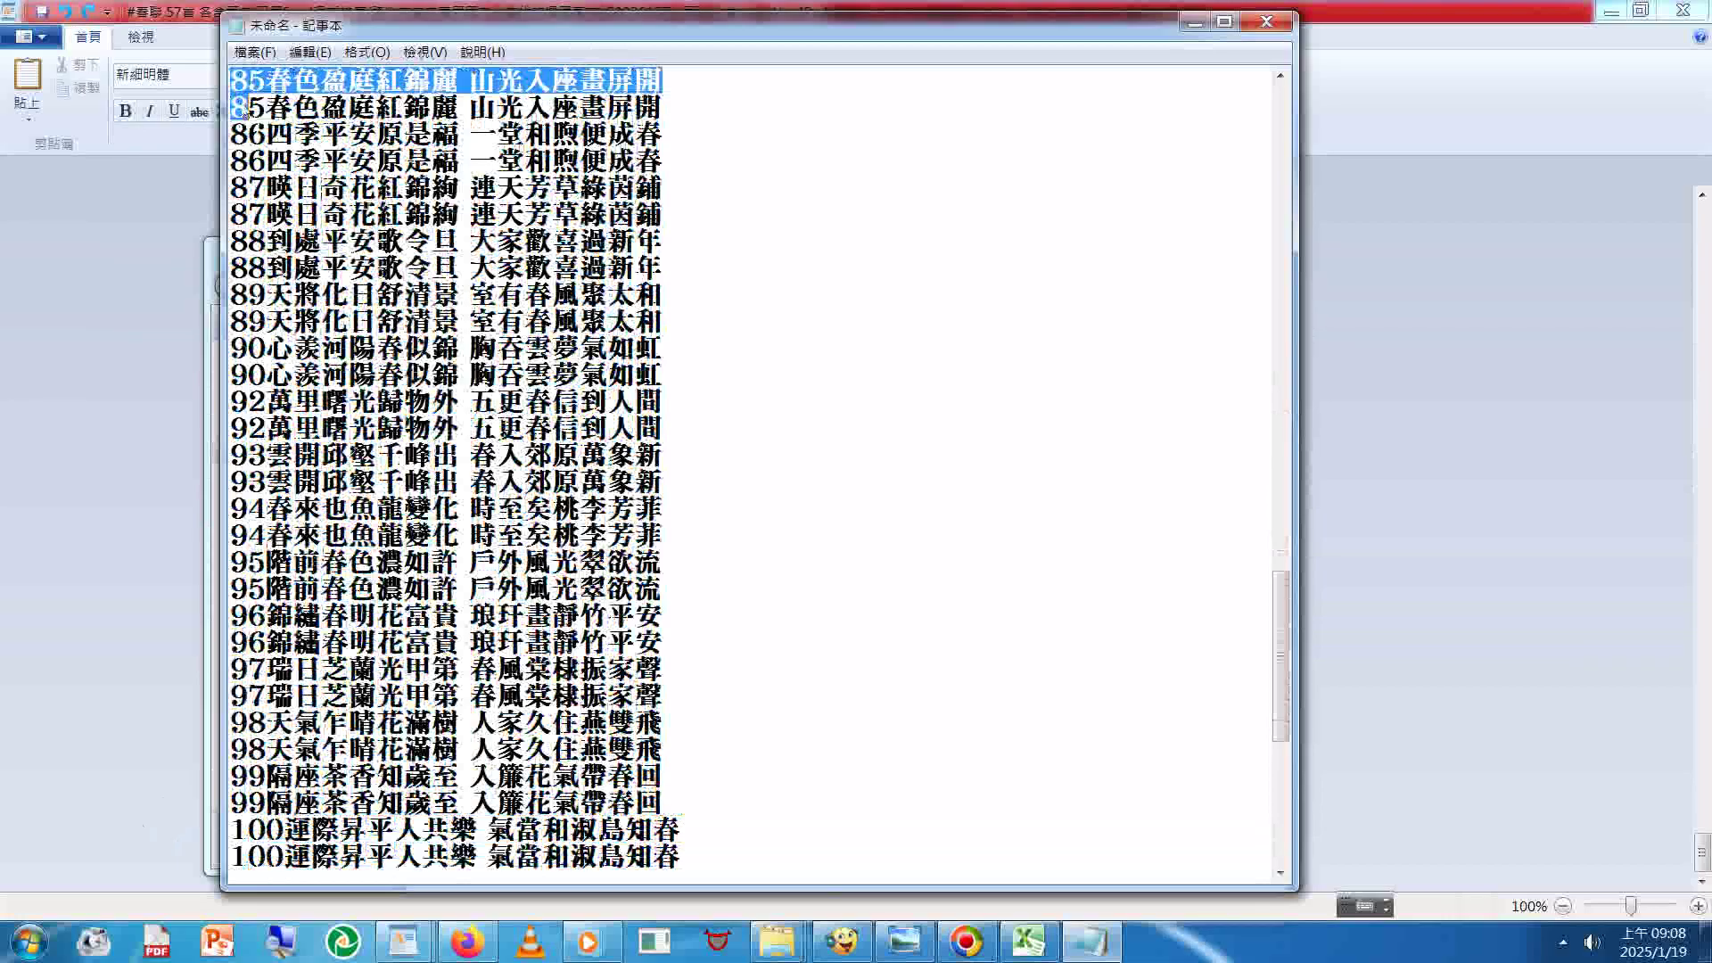
pyautogui.press('Delete')
pyautogui.press('Delete')
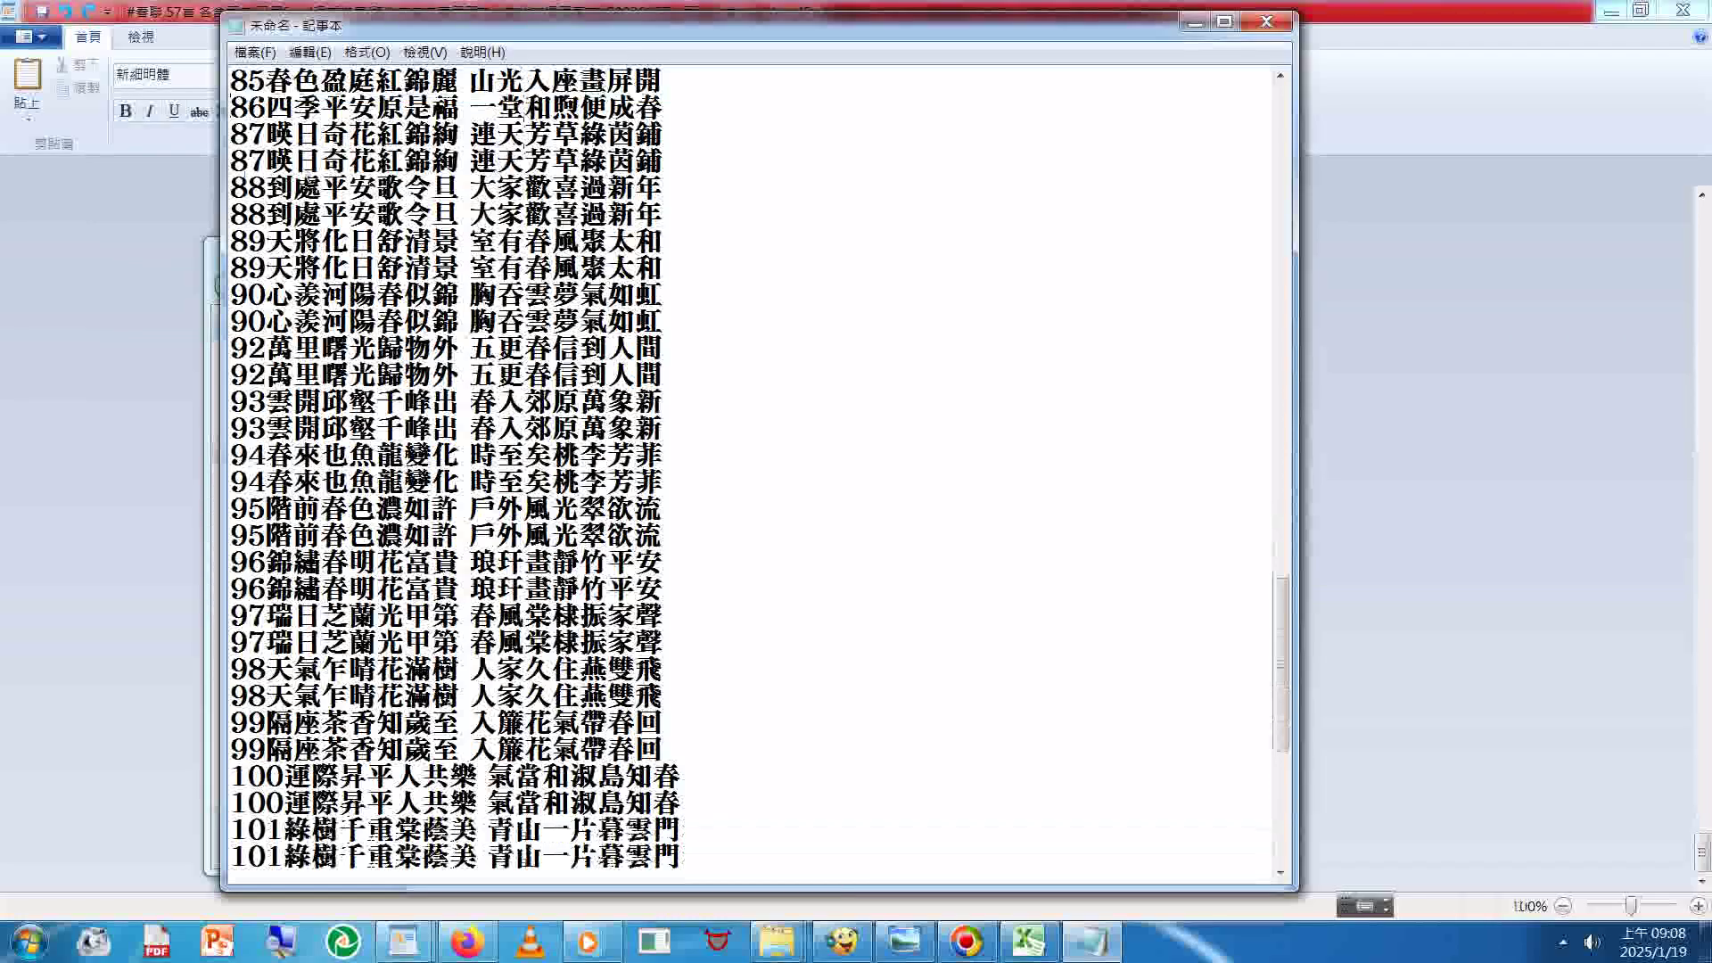
pyautogui.moveTo(231, 165); pyautogui.dragTo(693, 196)
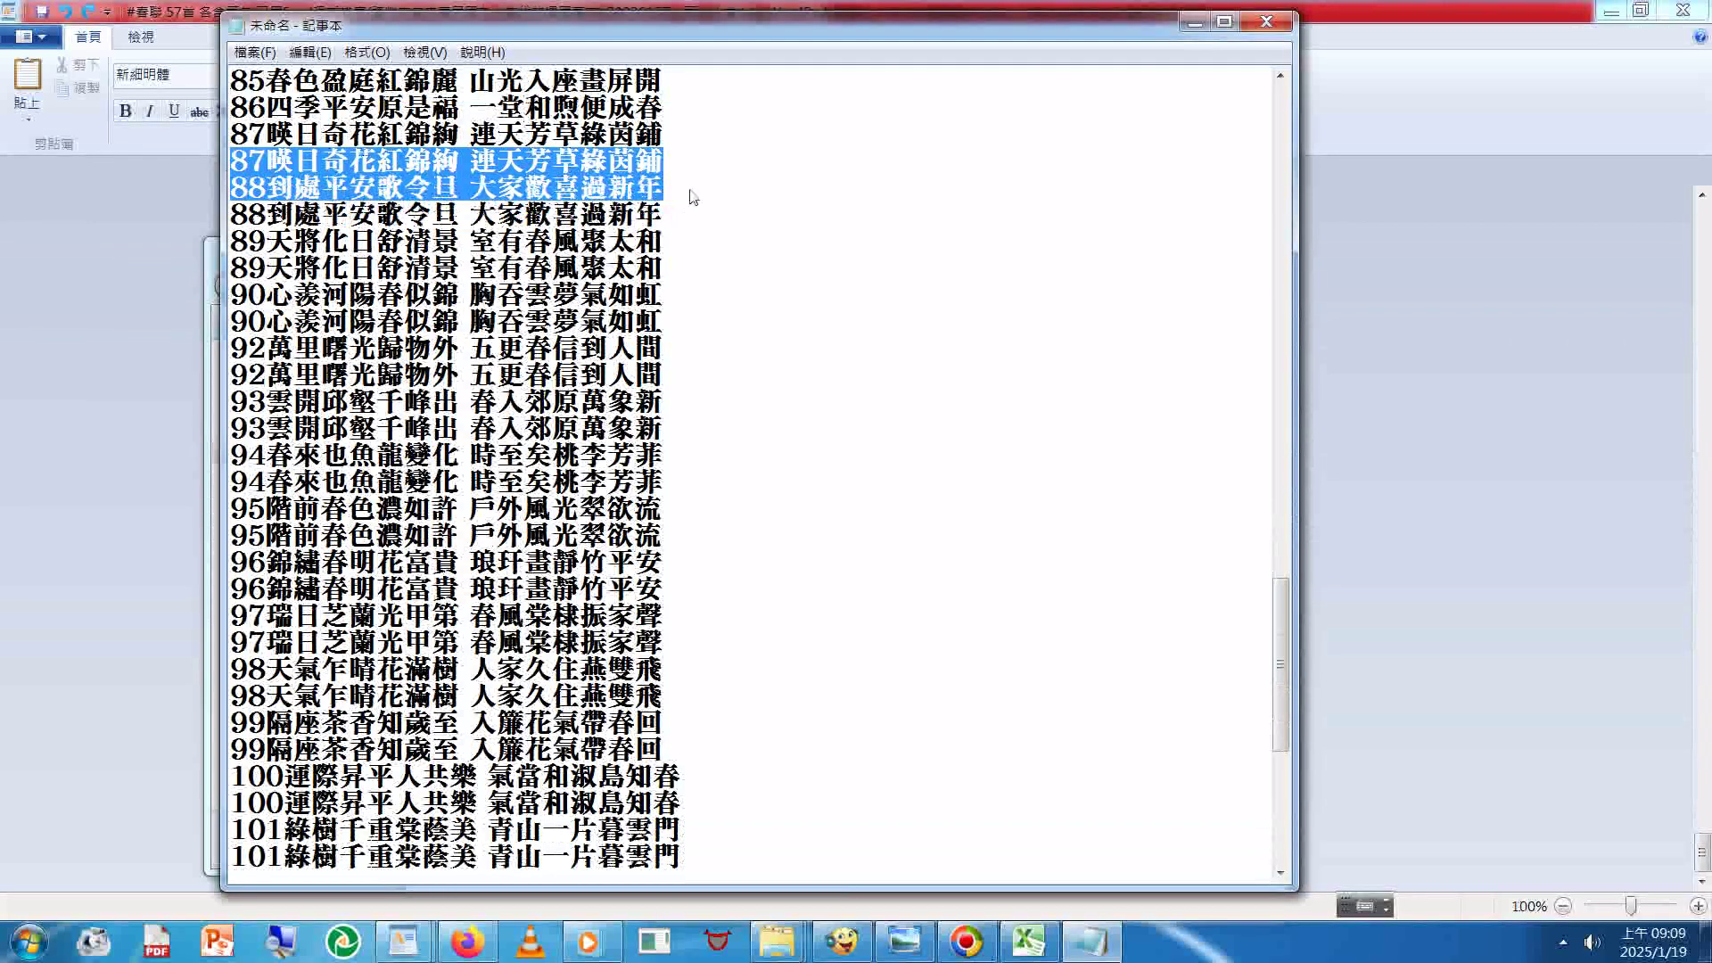
pyautogui.press('Delete')
pyautogui.press('Delete')
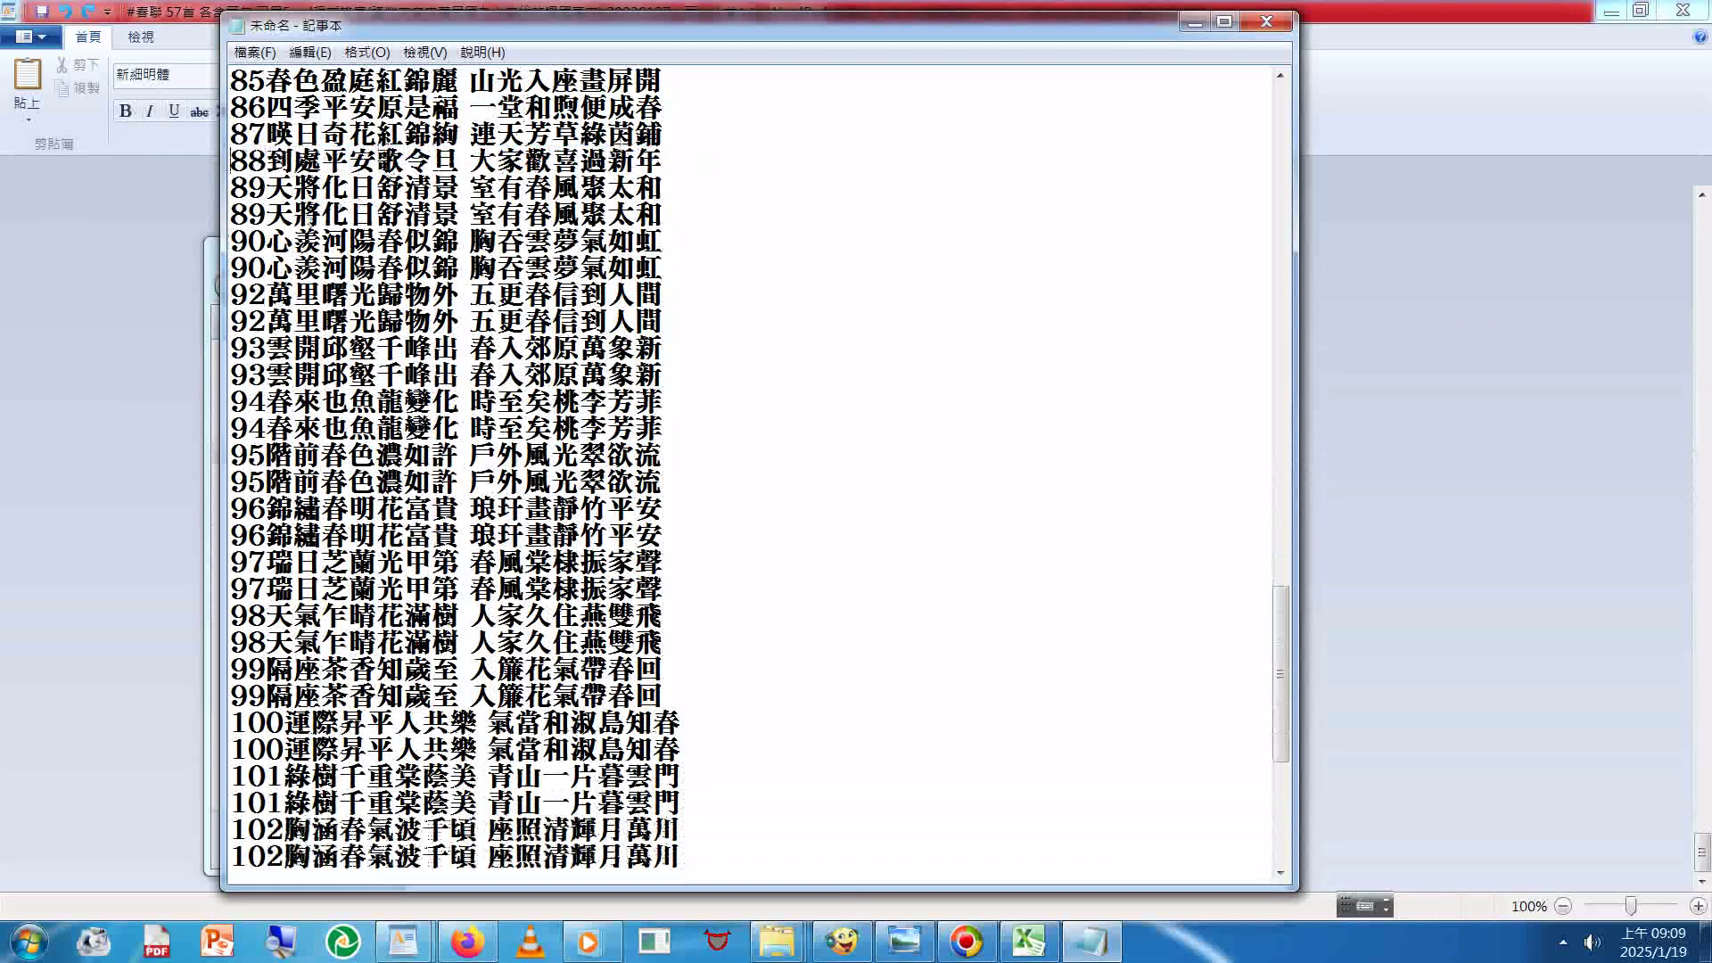
# Step: Delete the repeated lines of couplets 89, 90, 92 and 93, leaving one line for each number
pyautogui.moveTo(231, 203); pyautogui.dragTo(747, 243)
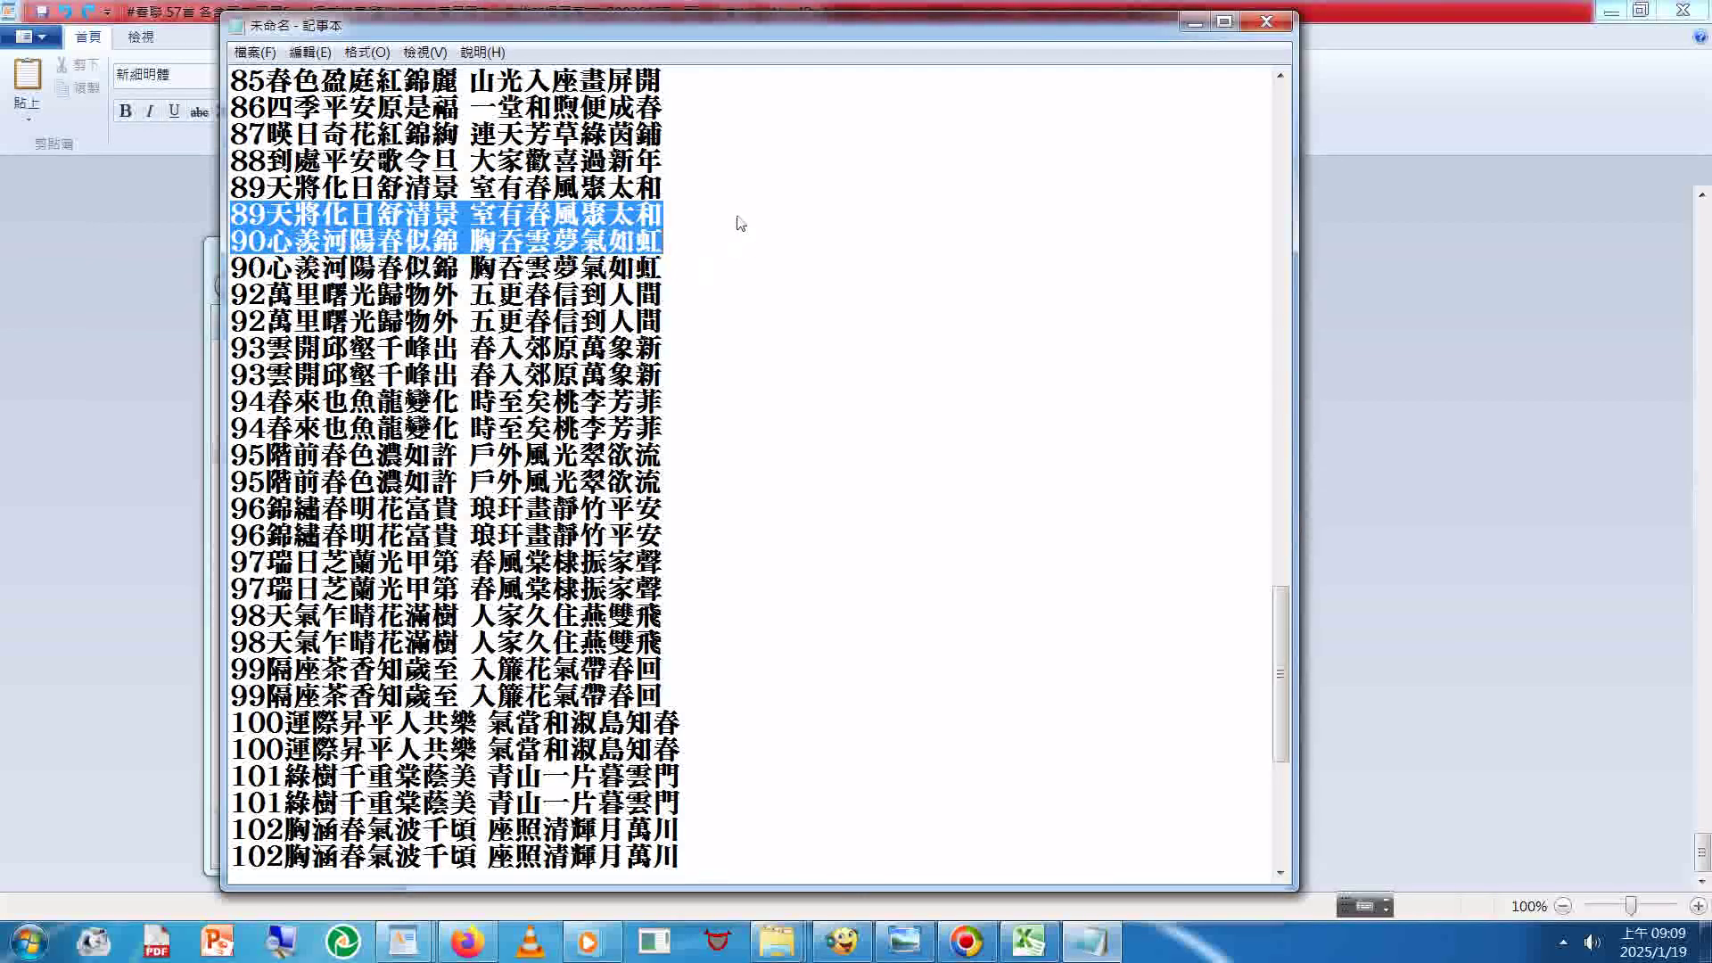
pyautogui.press('Delete')
pyautogui.press('Delete')
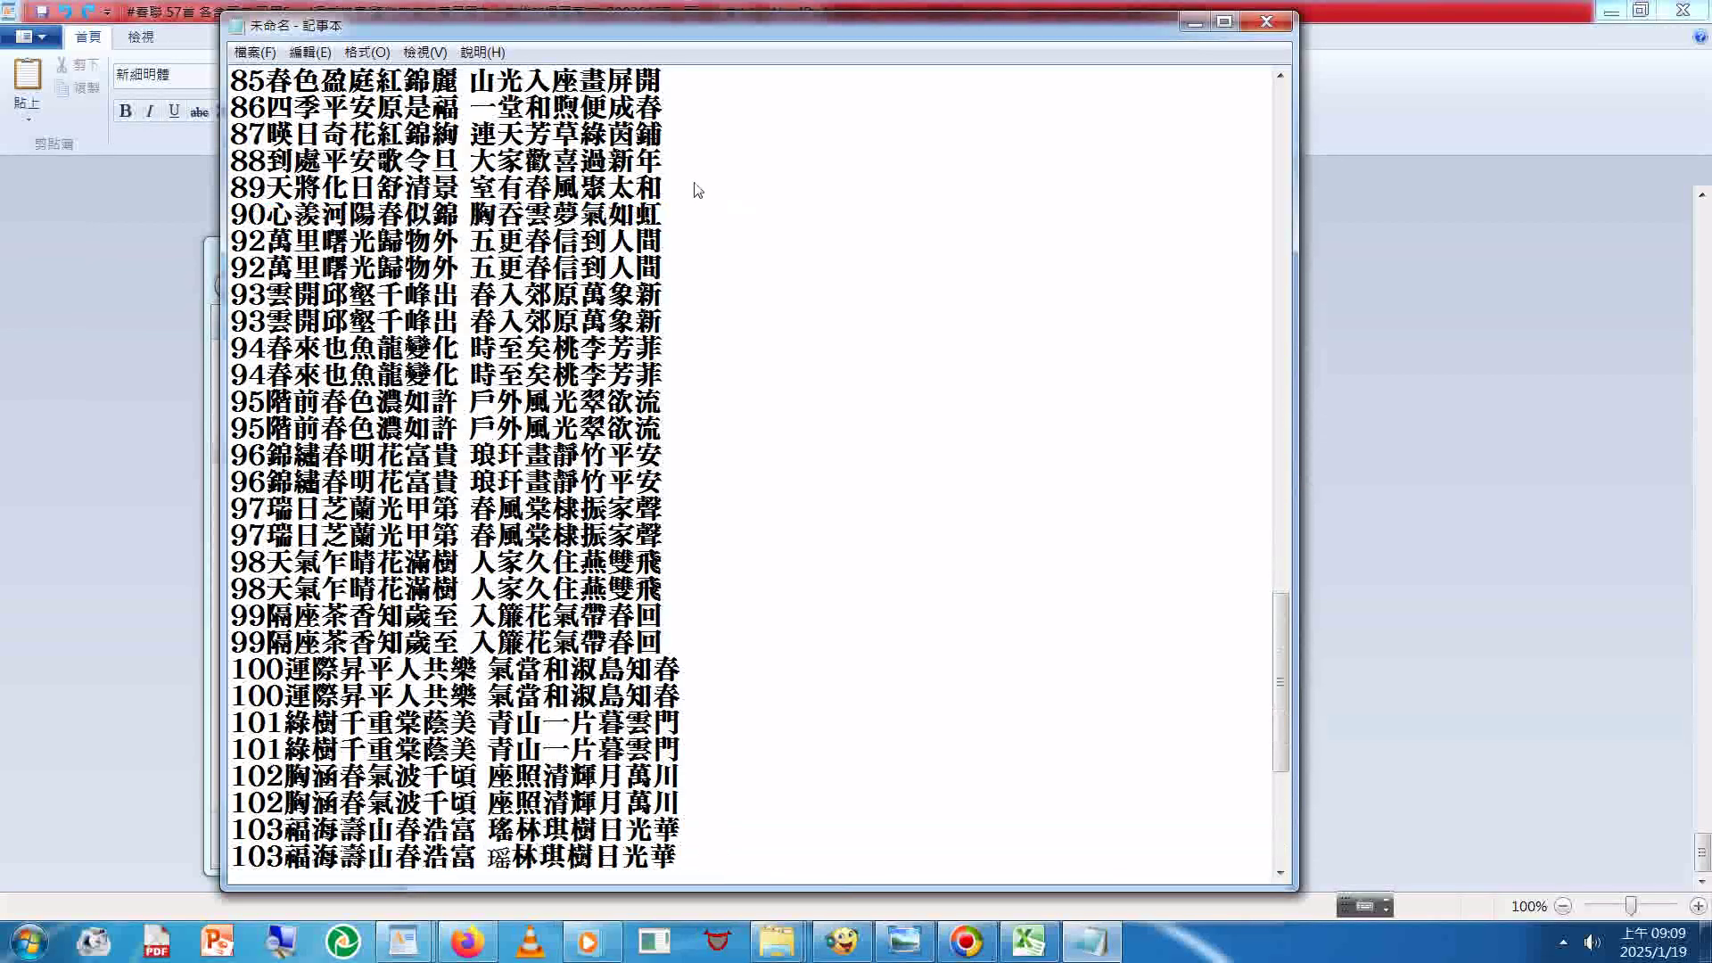
pyautogui.moveTo(233, 267); pyautogui.dragTo(707, 321)
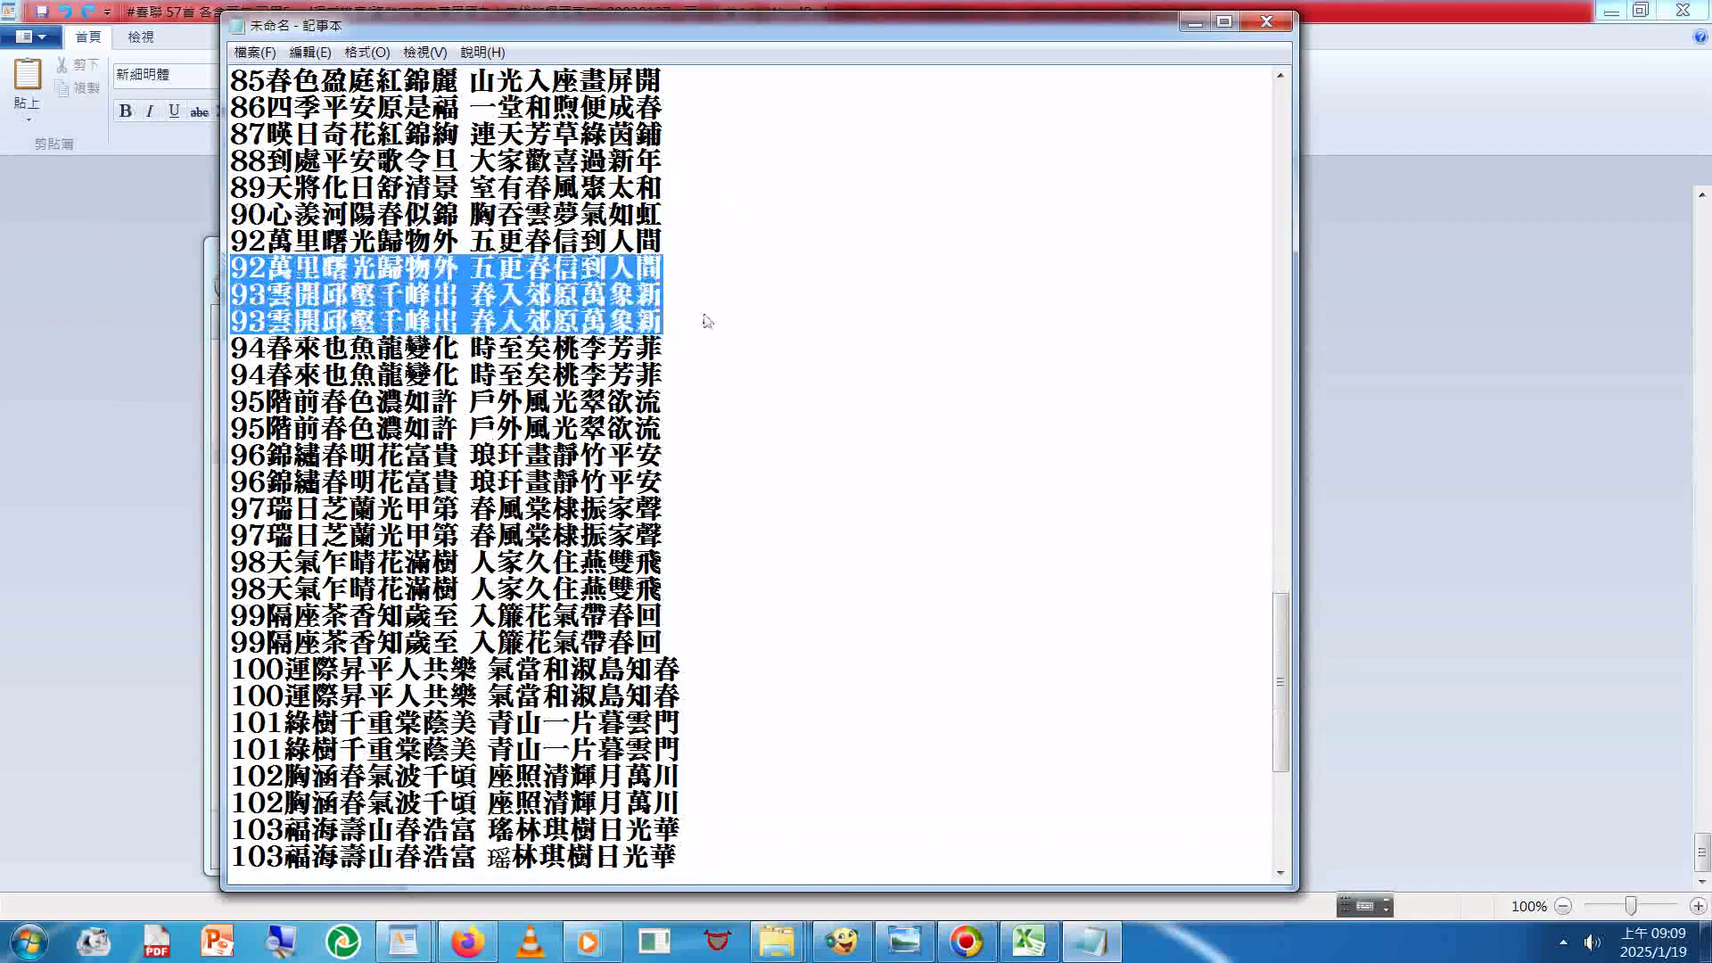
pyautogui.press('Delete')
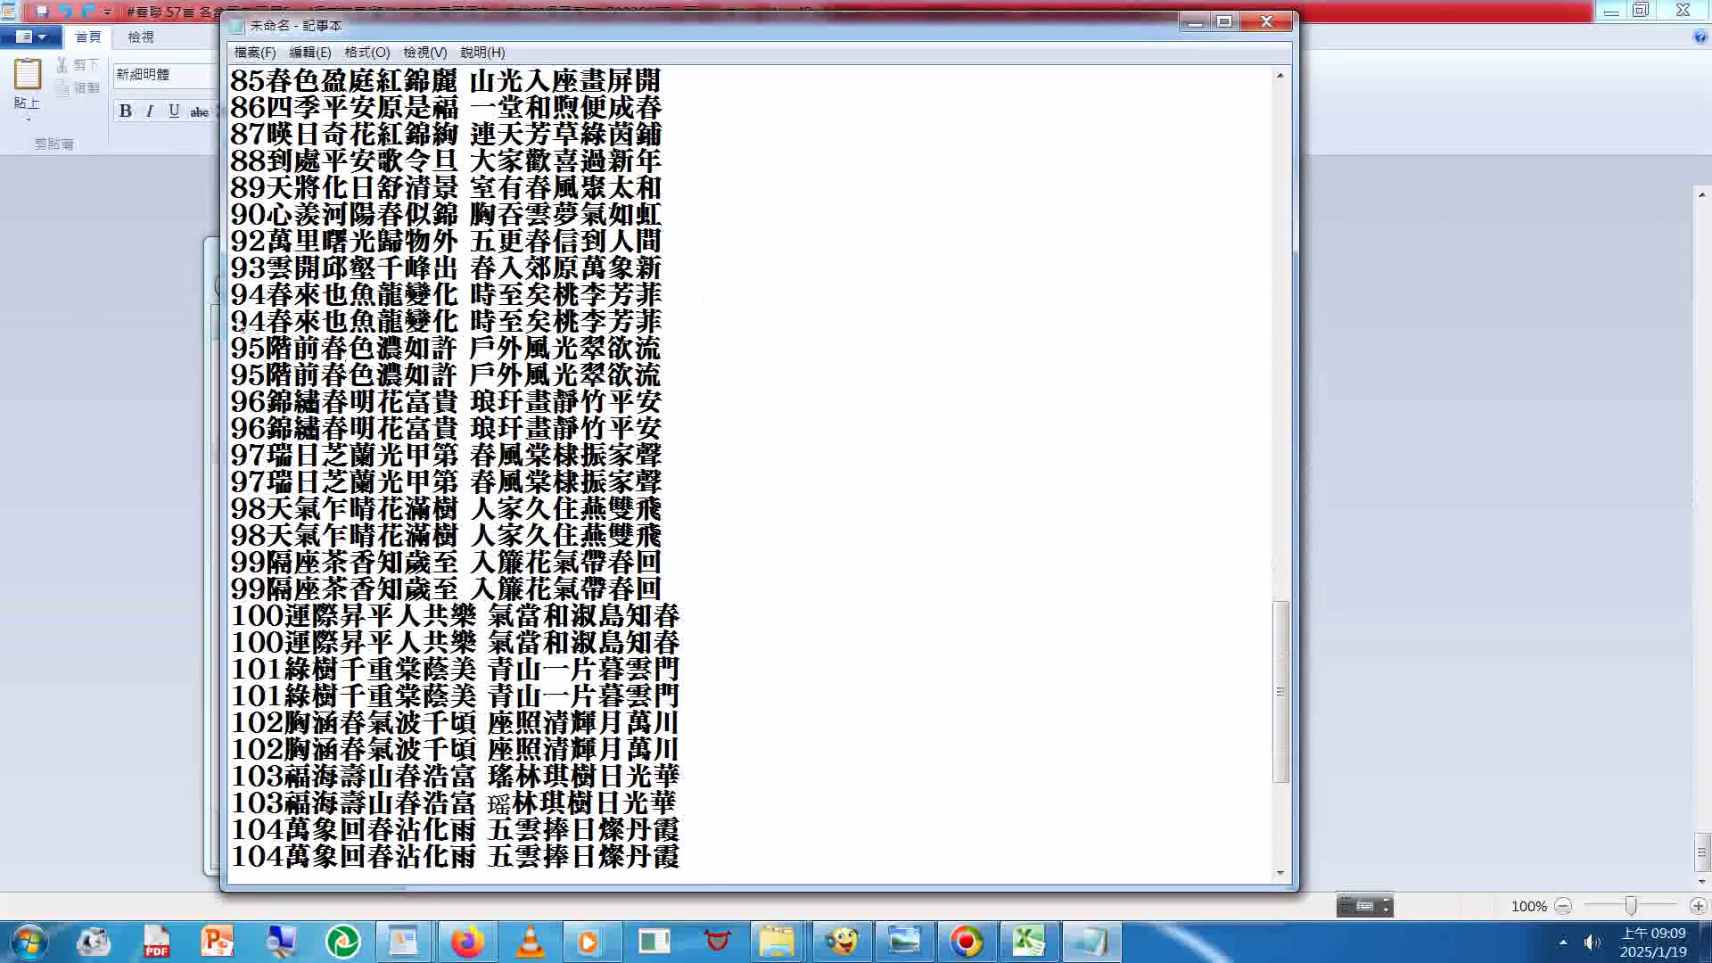
# Step: Delete the repeated lines of couplets 94 and 95, including the empty line left between them
pyautogui.moveTo(232, 314); pyautogui.dragTo(314, 354)
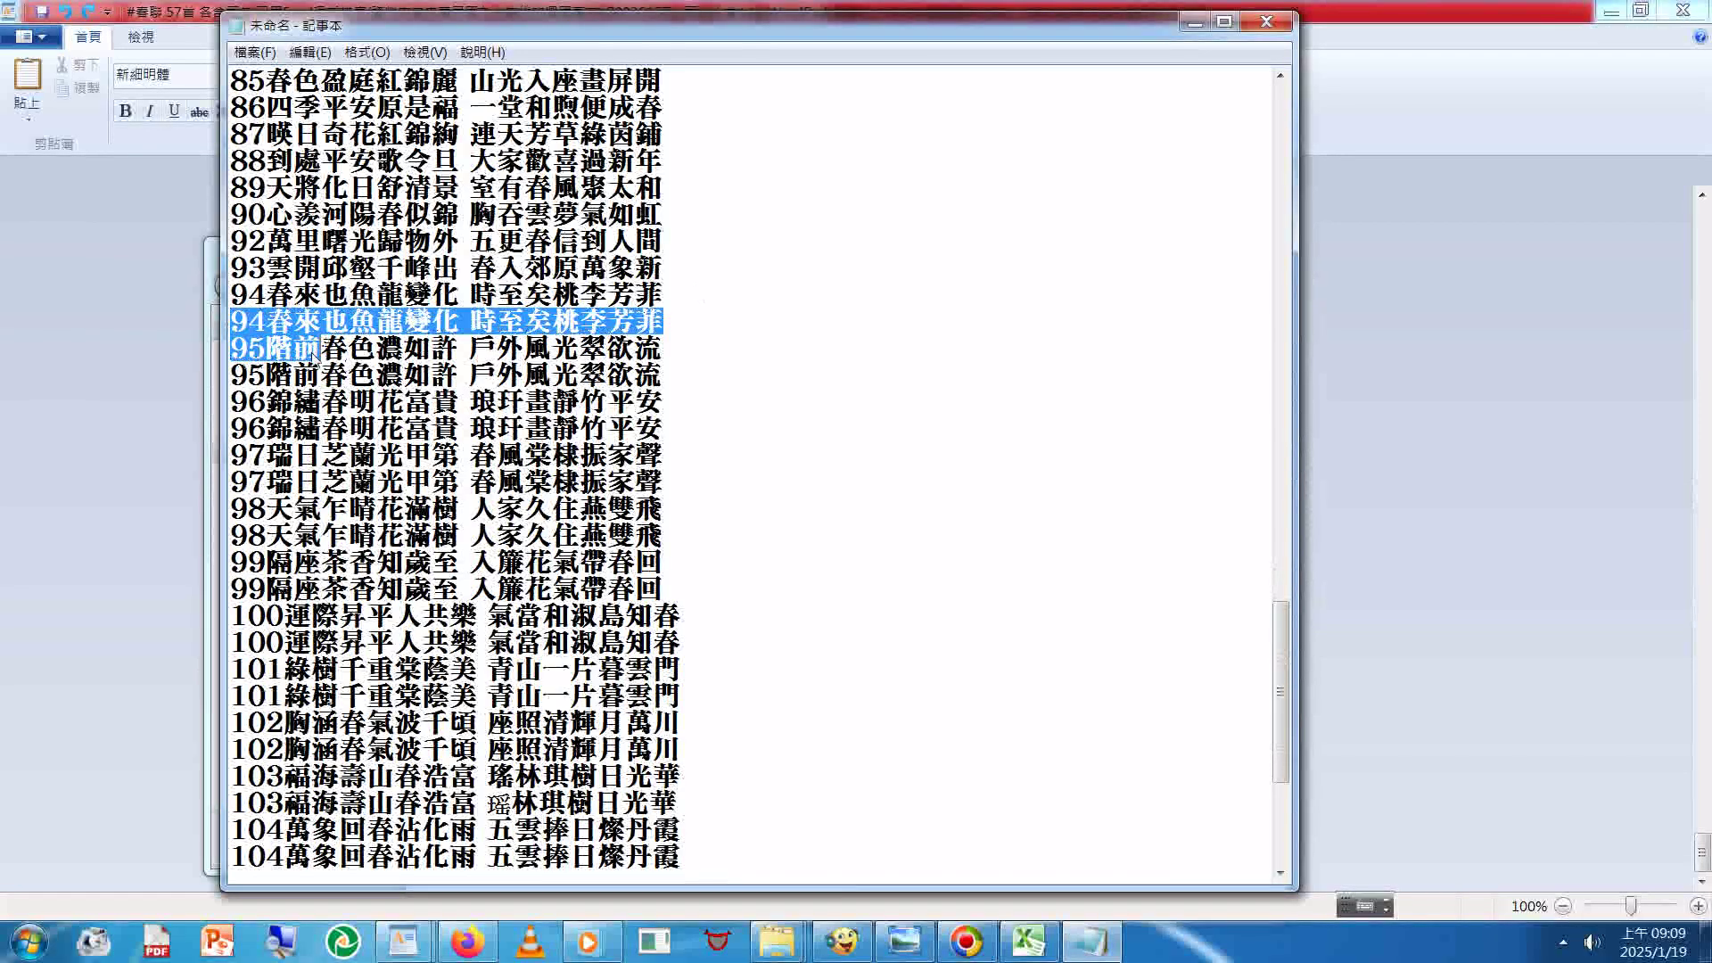
pyautogui.moveTo(314, 357); pyautogui.dragTo(688, 348)
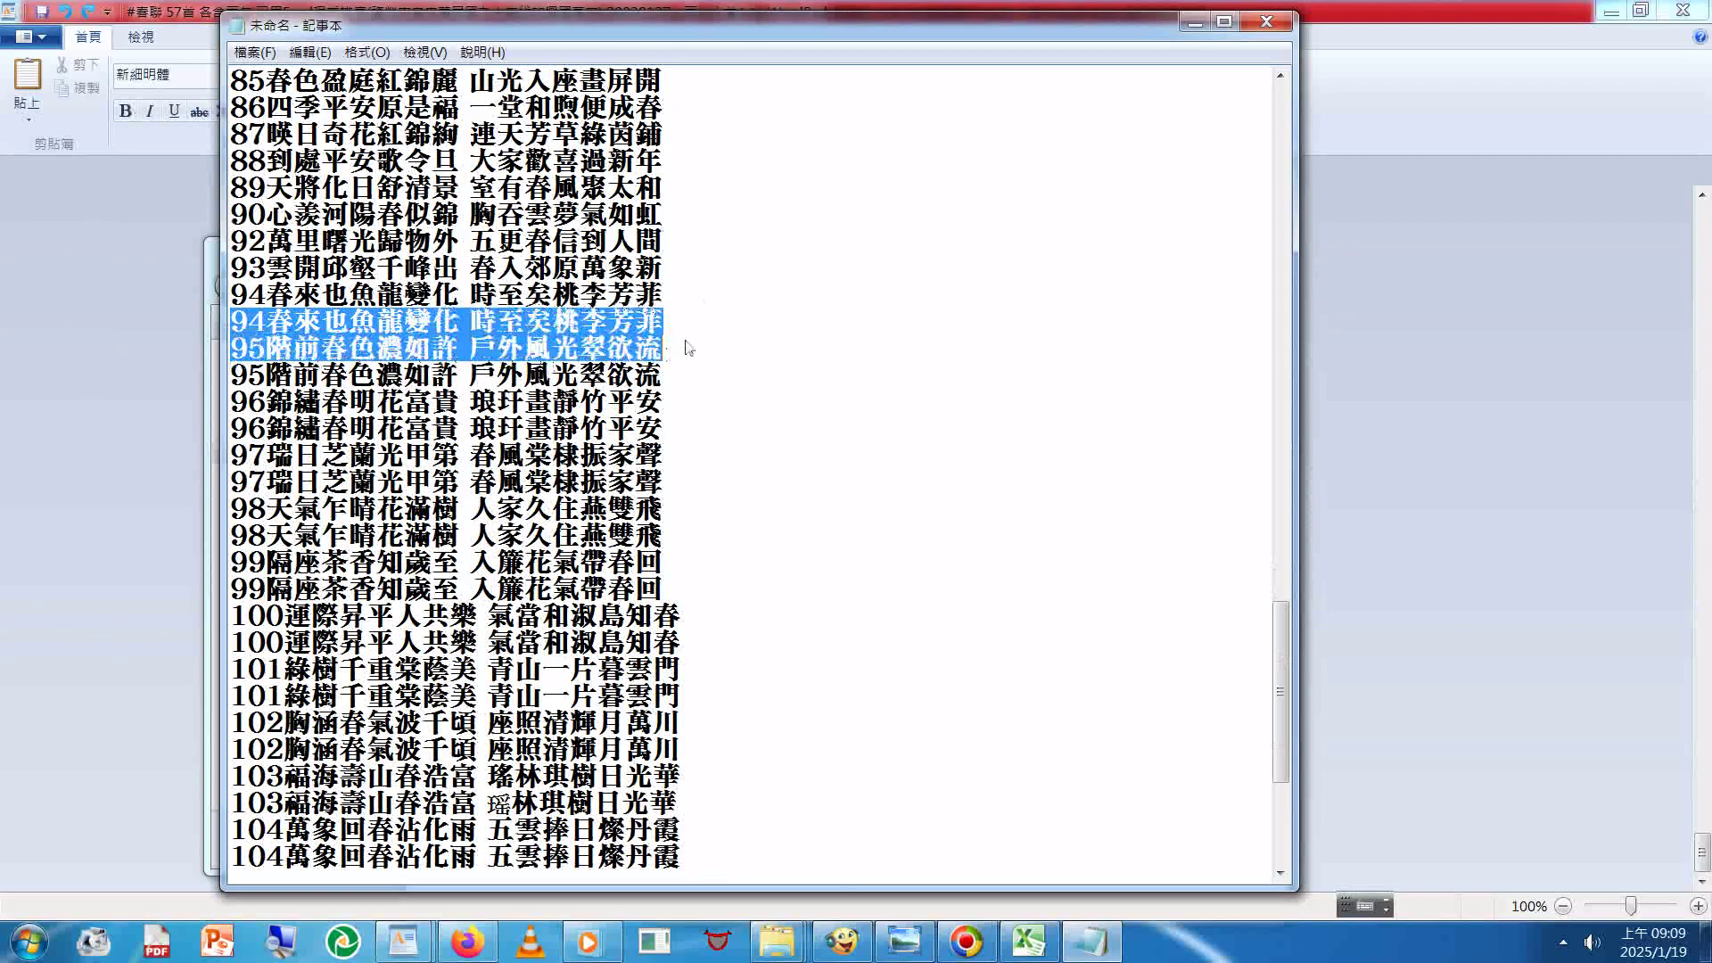
pyautogui.press('Delete')
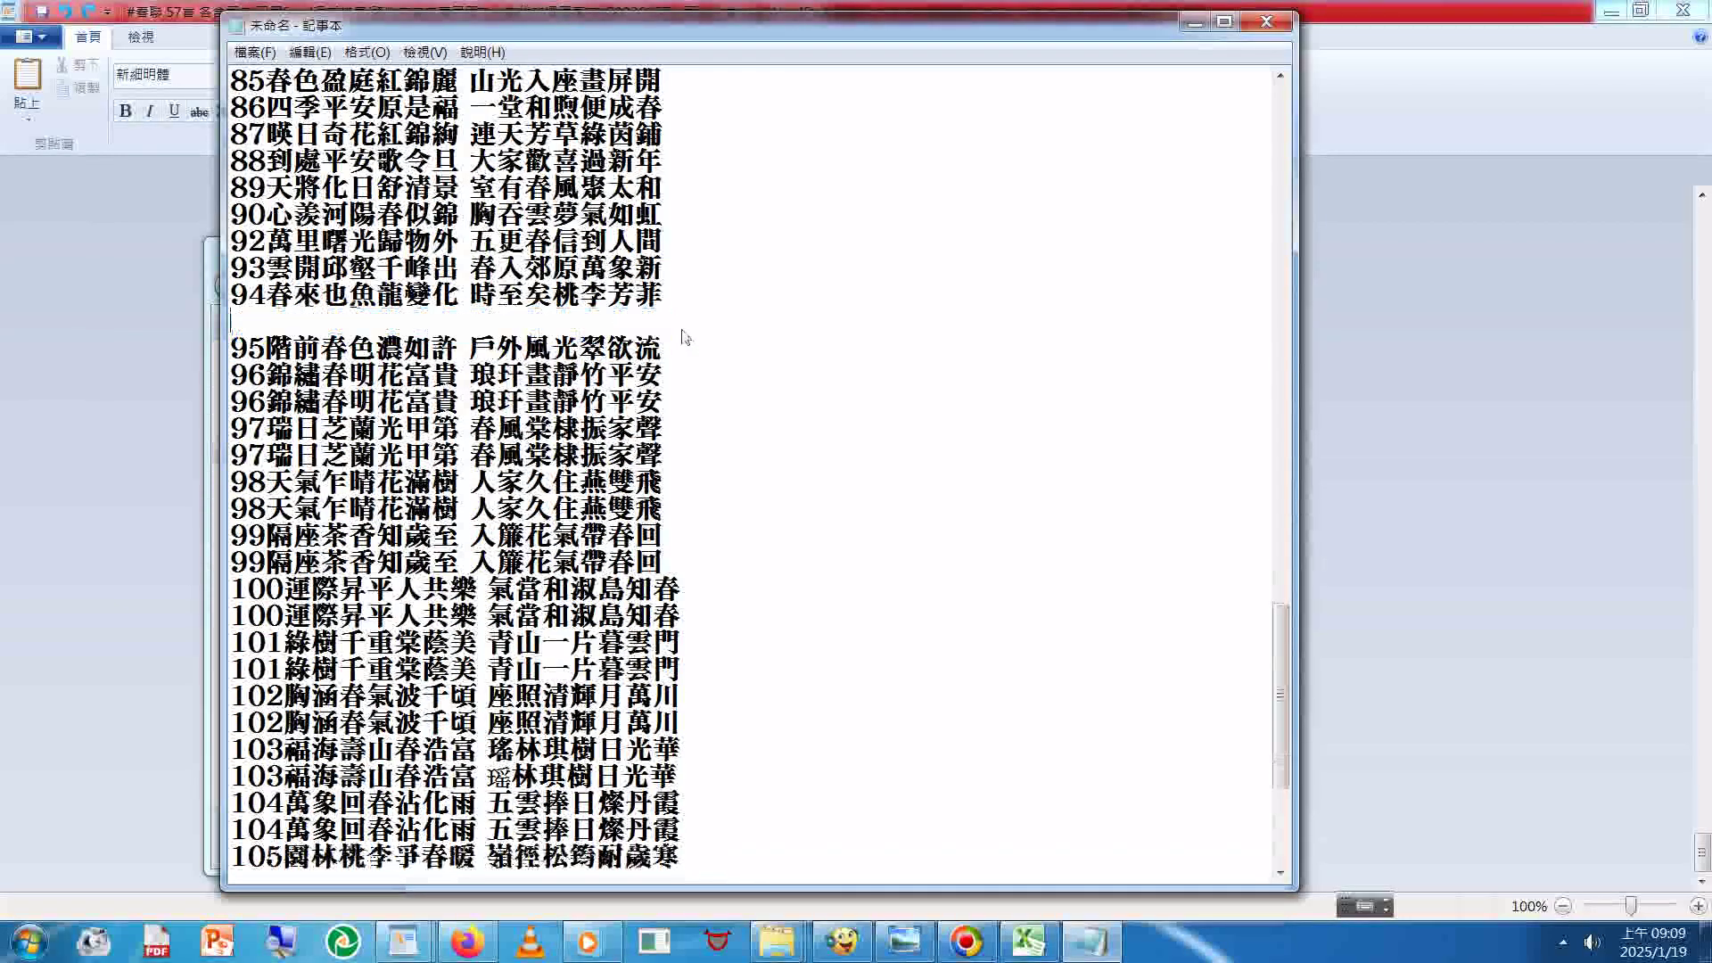
pyautogui.press('Delete')
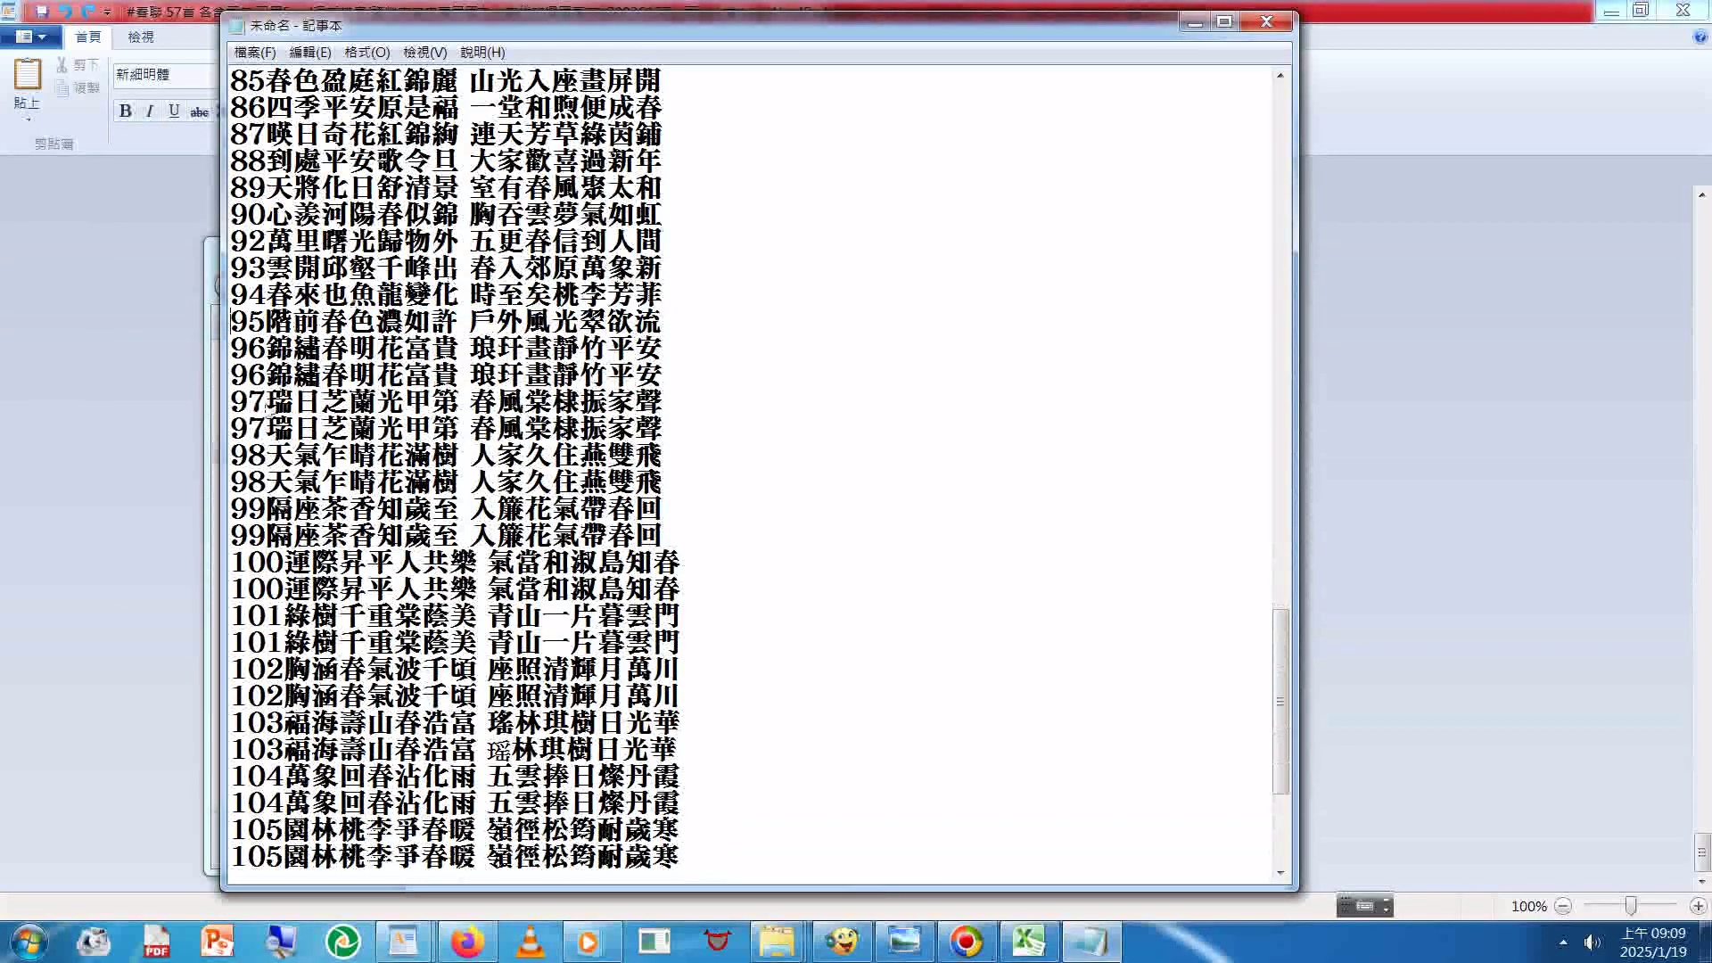
# Step: Delete the repeated lines of couplets 96 through 99, leaving one line for each number
pyautogui.moveTo(233, 382); pyautogui.dragTo(697, 399)
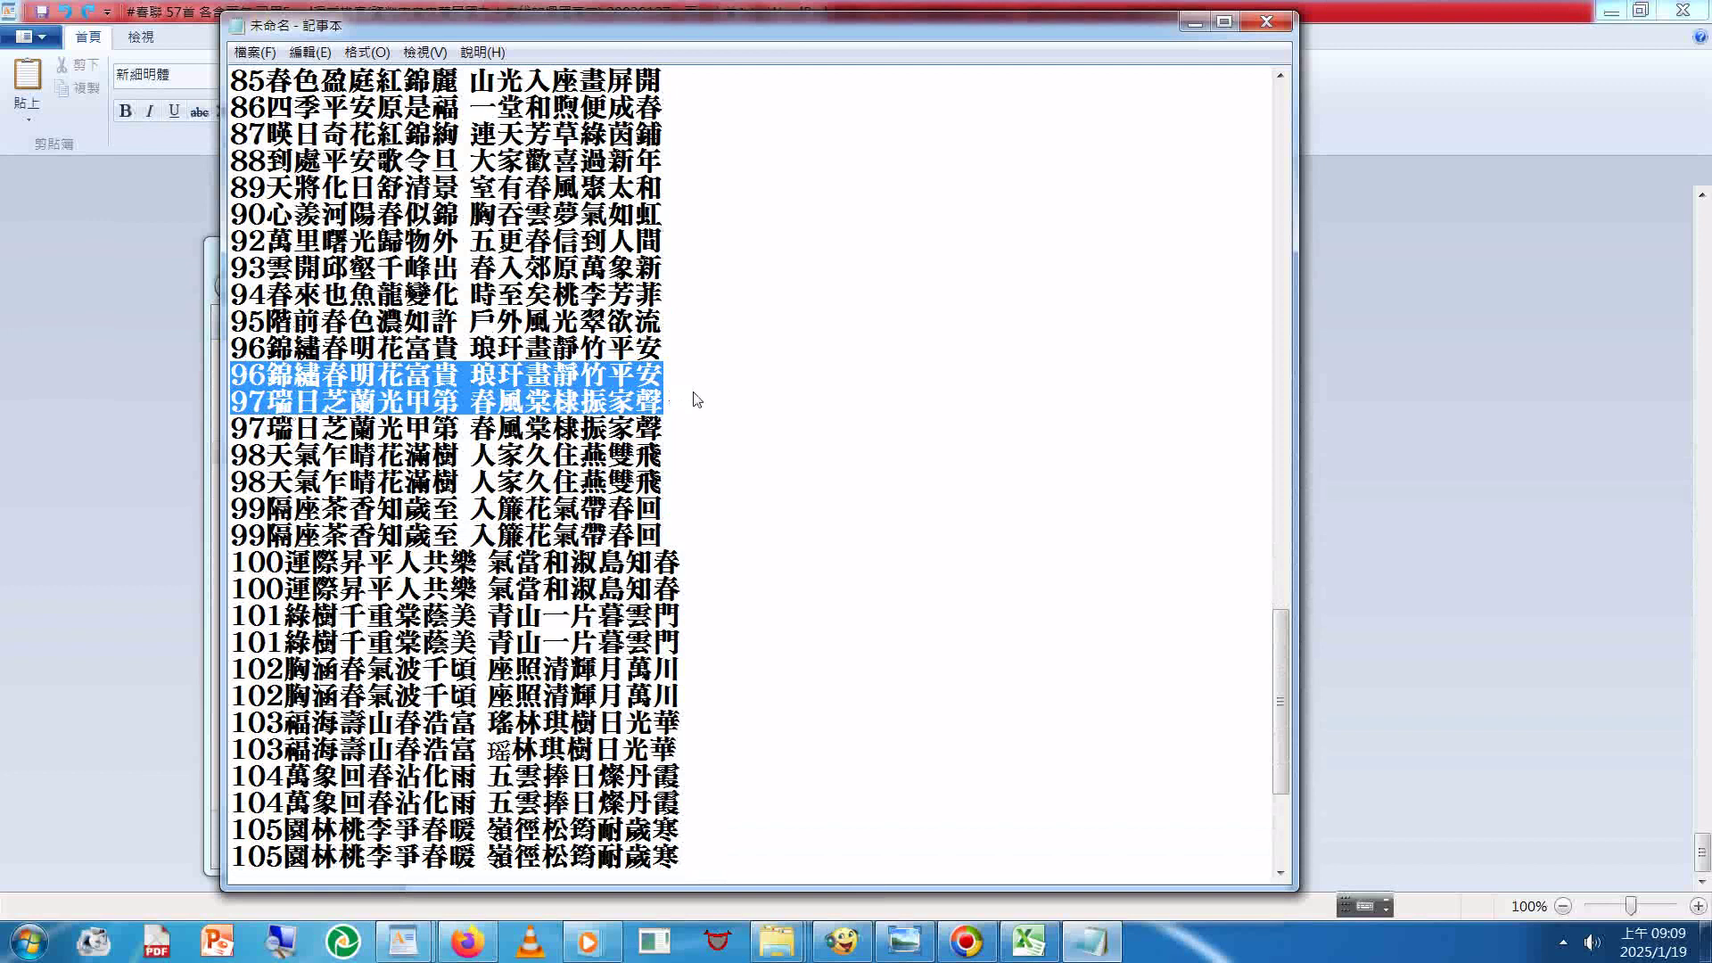
pyautogui.press('Delete')
pyautogui.moveTo(233, 426); pyautogui.dragTo(704, 463)
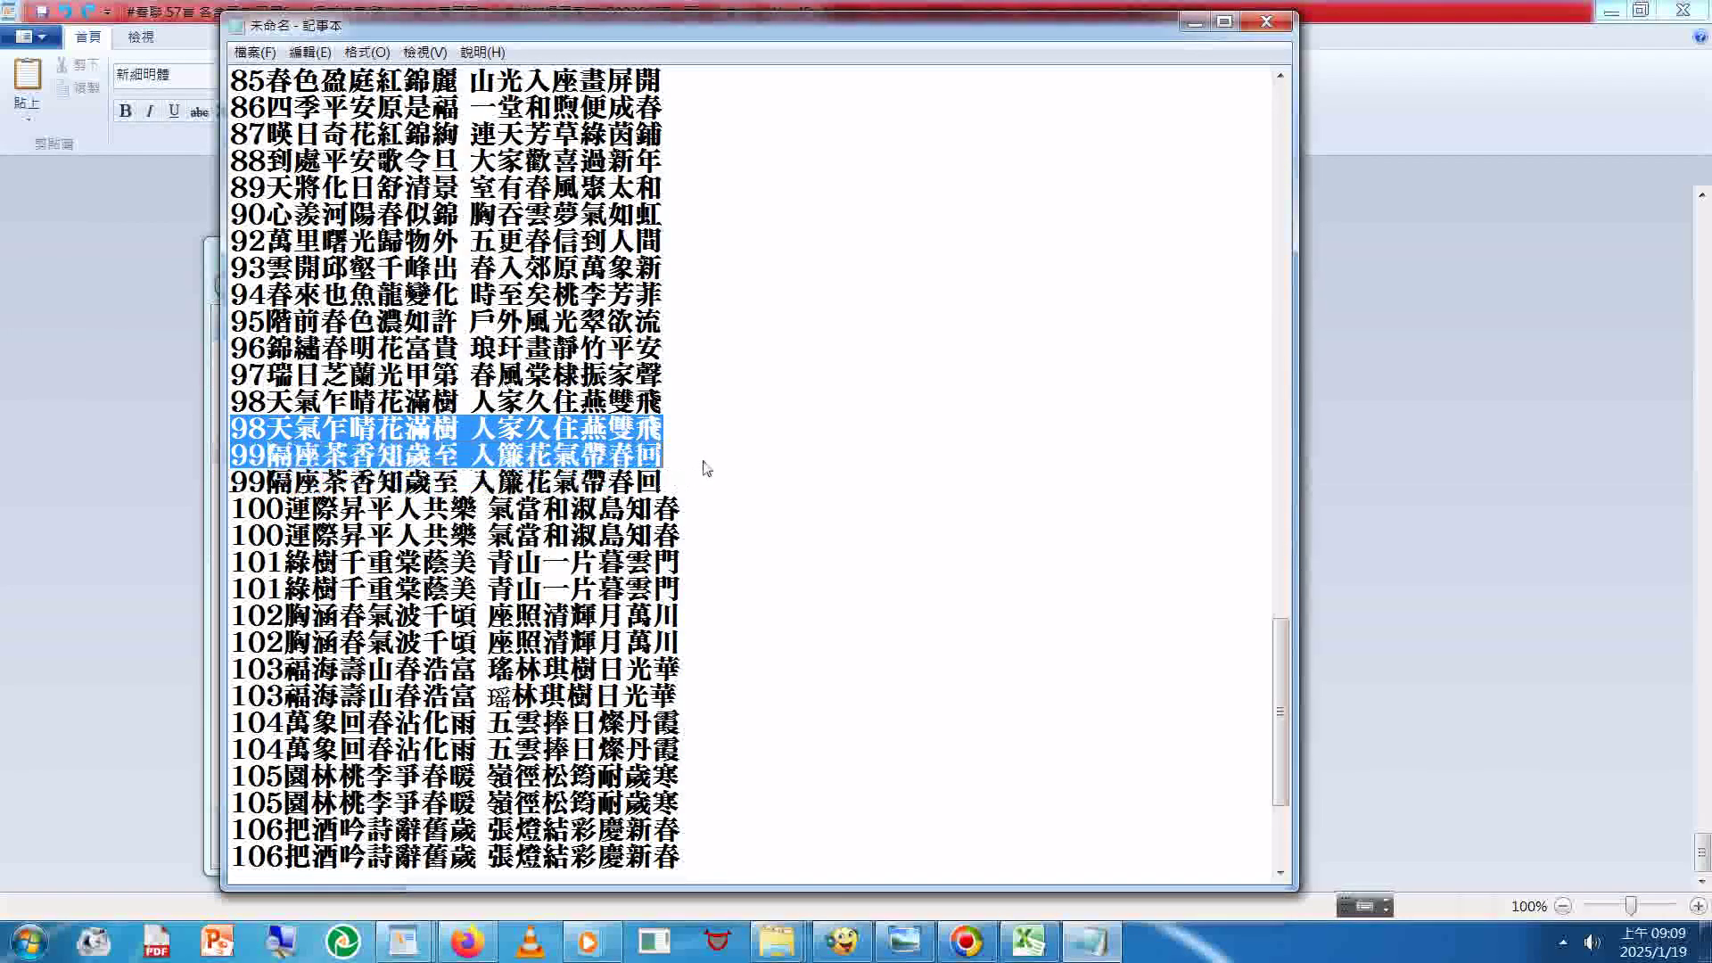
pyautogui.press('Delete')
pyautogui.press('Delete')
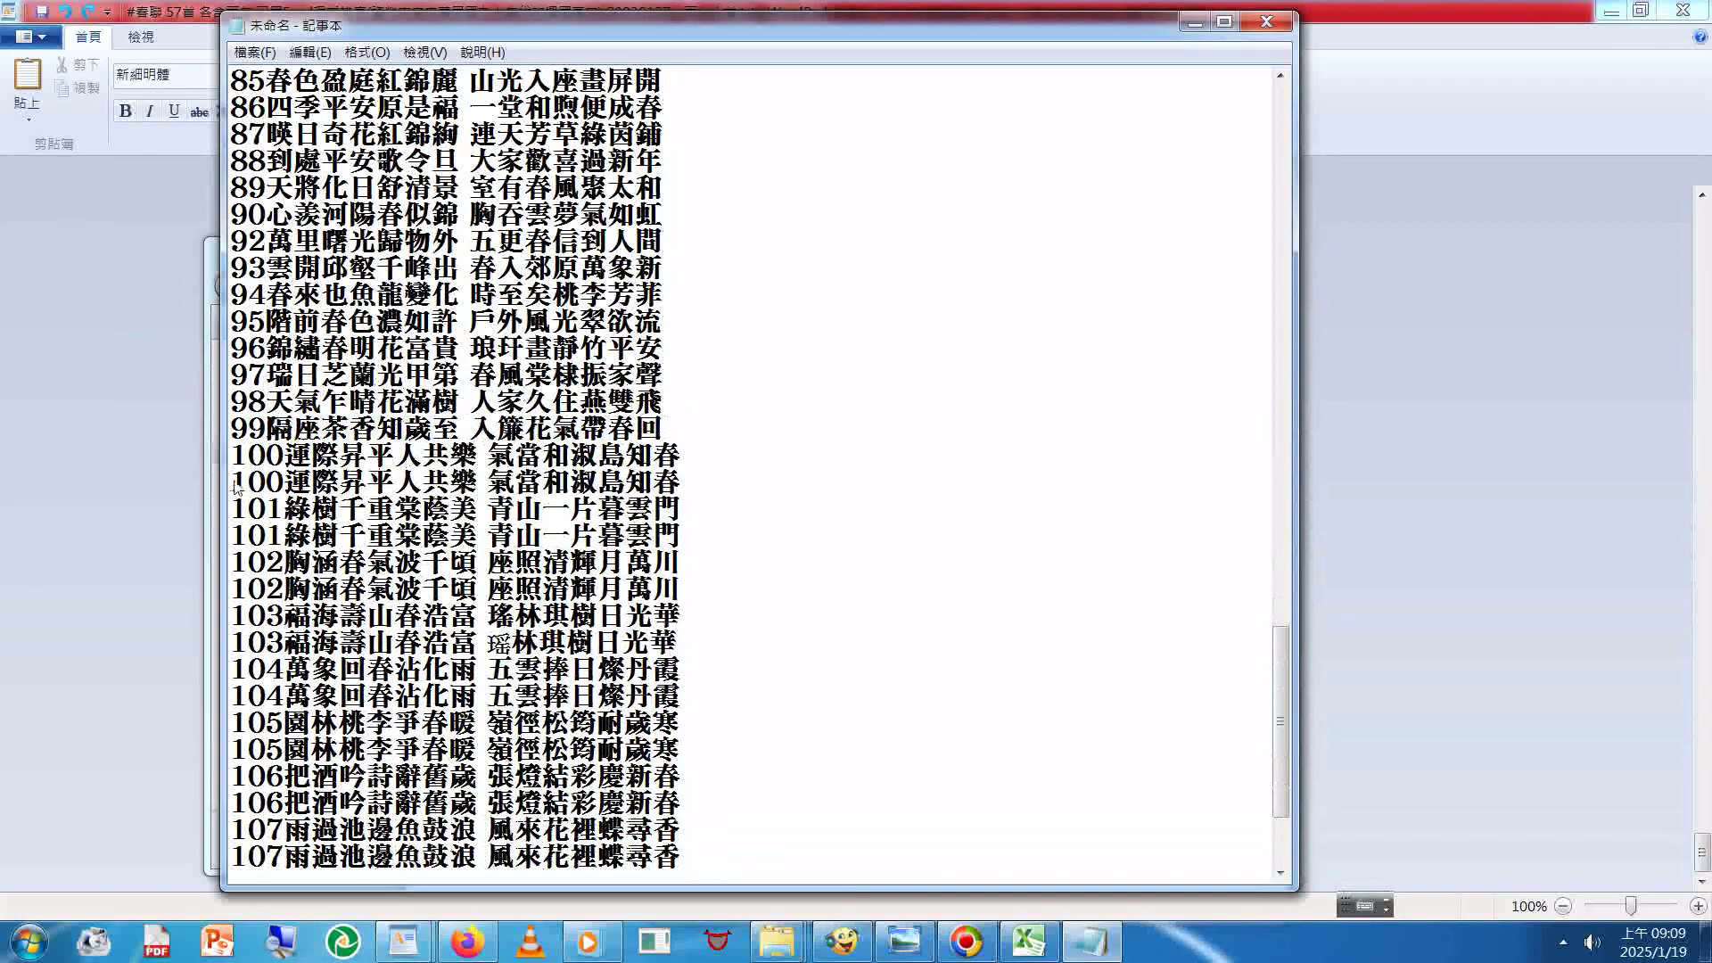
# Step: Delete the extra lines of couplets 100 through 103, keeping one line each and the 瑶林琪樹日光華 version for number 103
pyautogui.moveTo(232, 482); pyautogui.dragTo(692, 515)
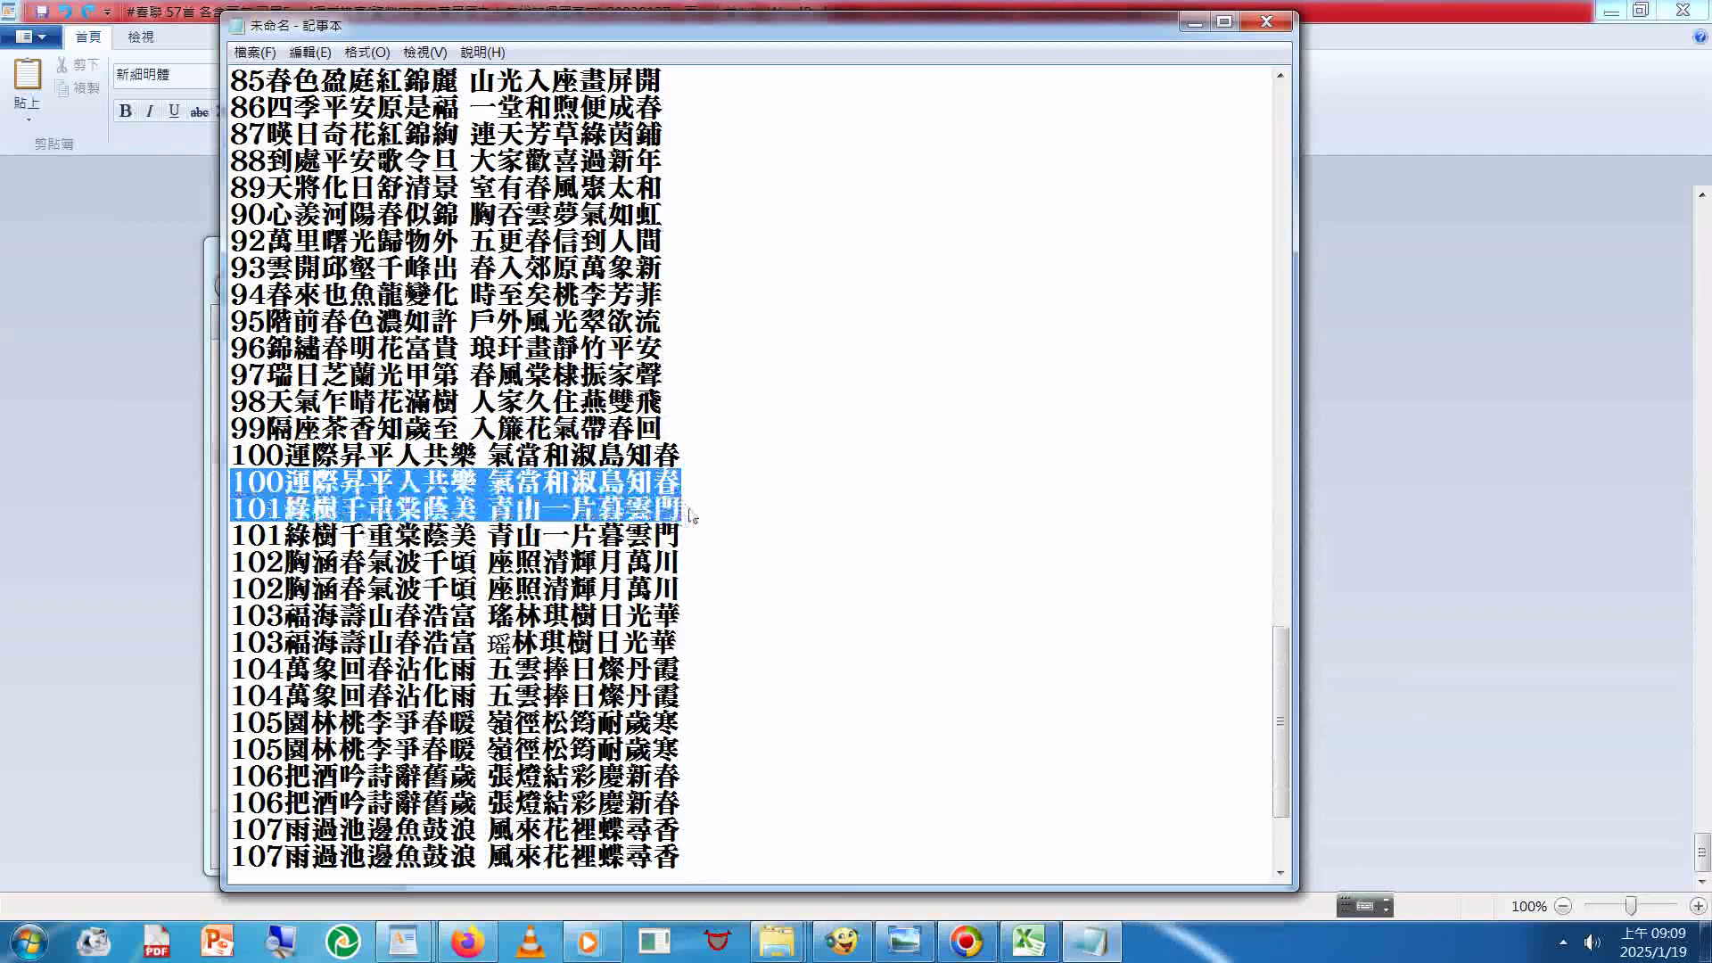
pyautogui.press('Delete')
pyautogui.press('Delete')
pyautogui.moveTo(232, 535); pyautogui.dragTo(696, 581)
pyautogui.press('Delete')
pyautogui.press('Delete')
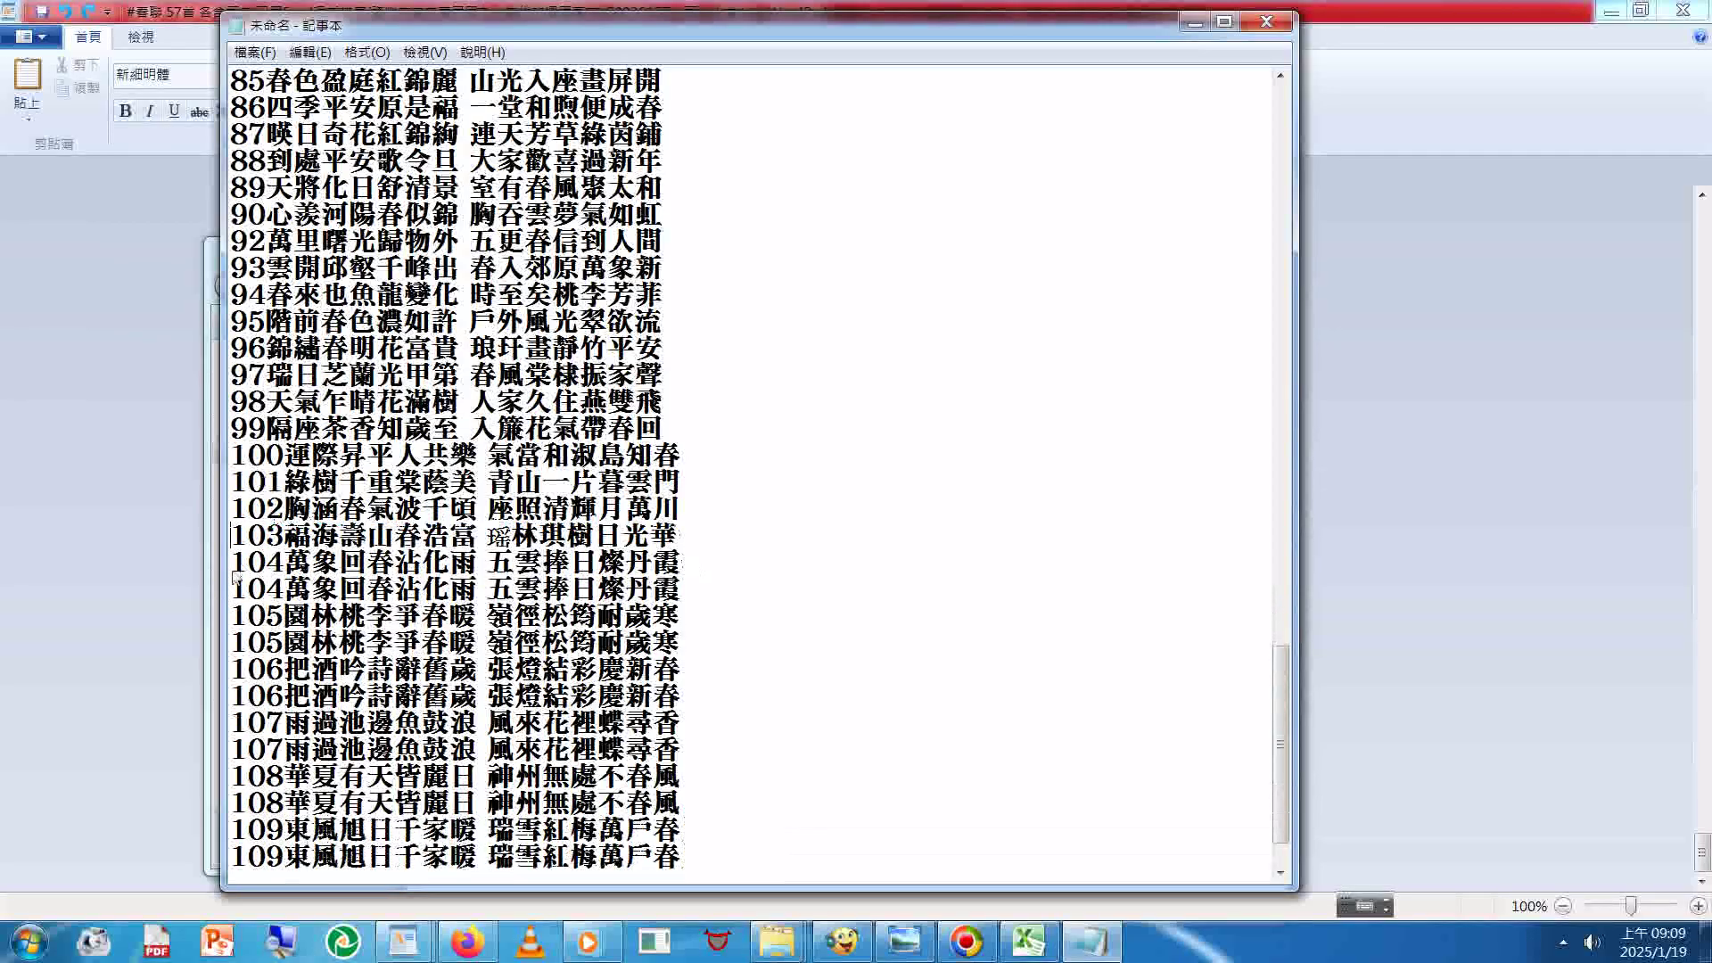
# Step: Delete the repeated lines of couplets 104 through 107, leaving one line for each number
pyautogui.moveTo(234, 584); pyautogui.dragTo(701, 618)
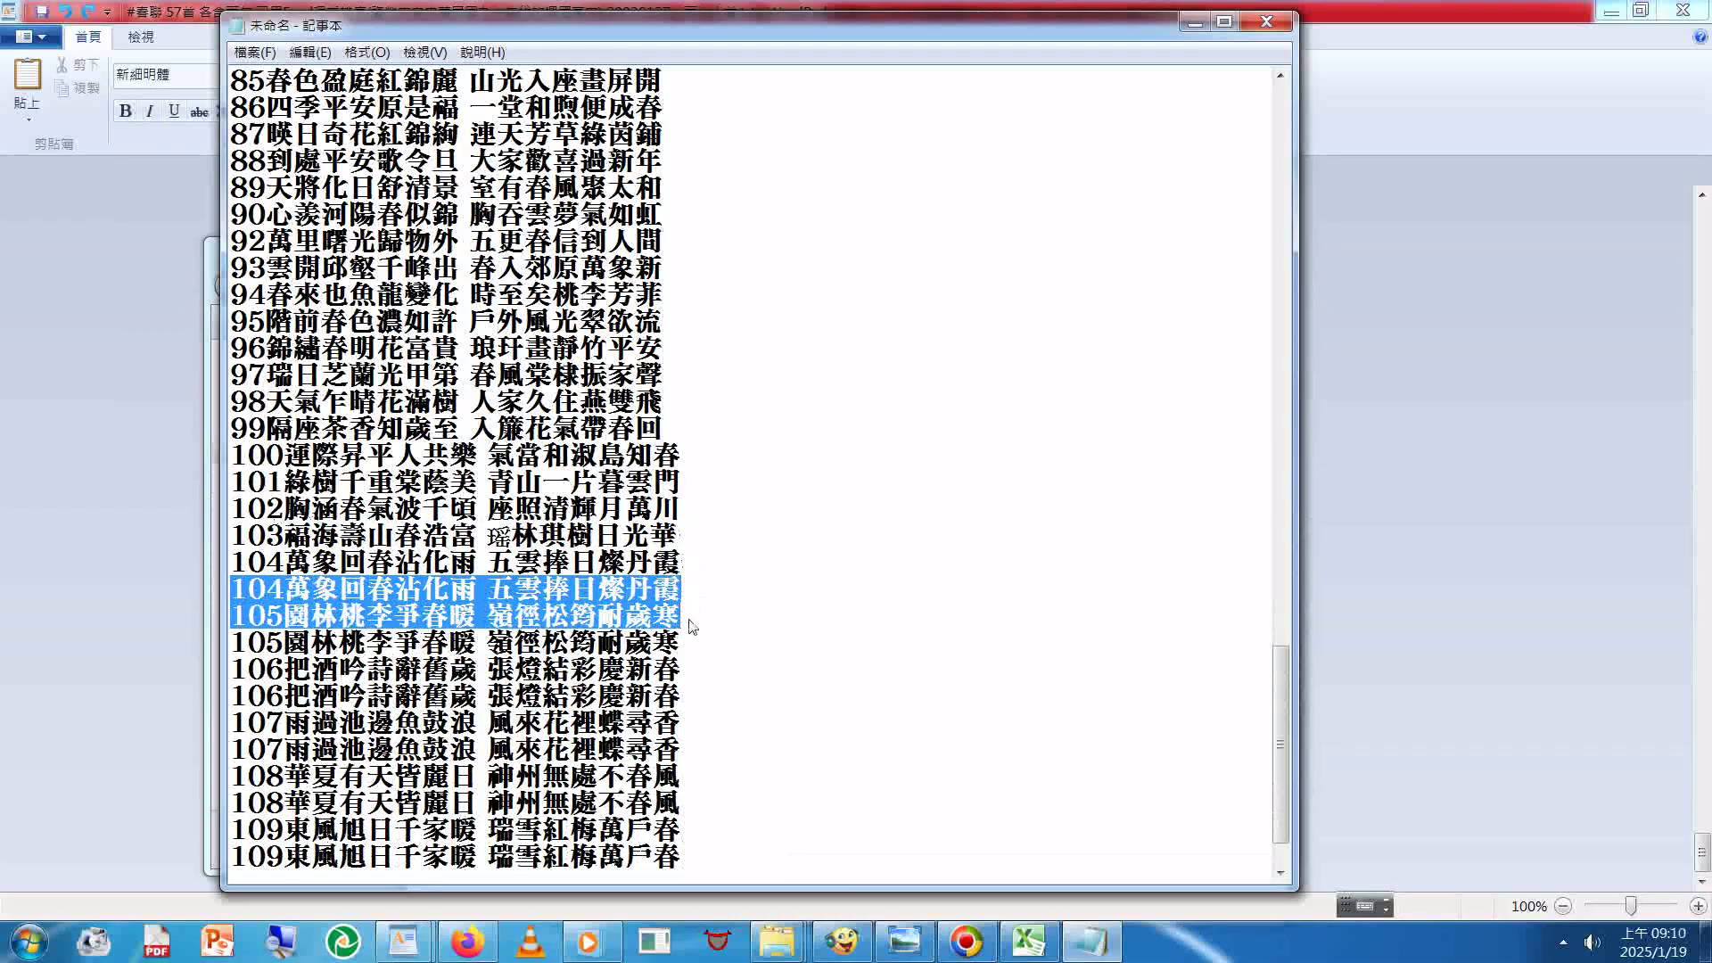
pyautogui.press('Delete')
pyautogui.press('Delete')
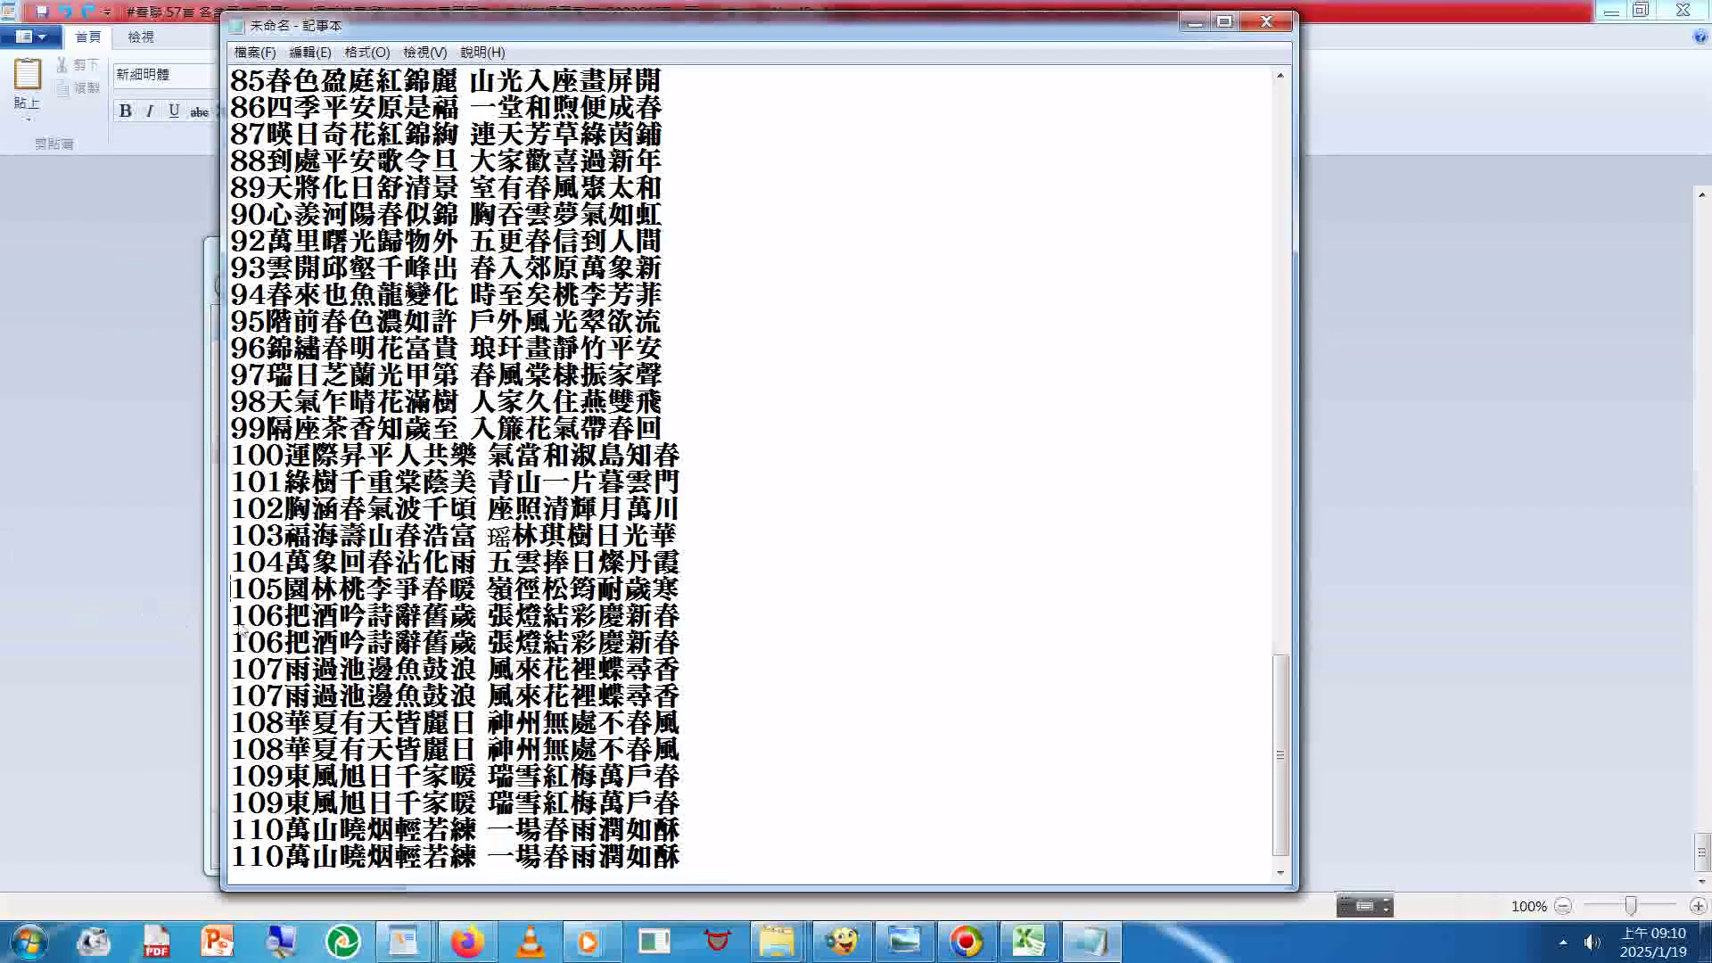
pyautogui.moveTo(232, 635); pyautogui.dragTo(739, 680)
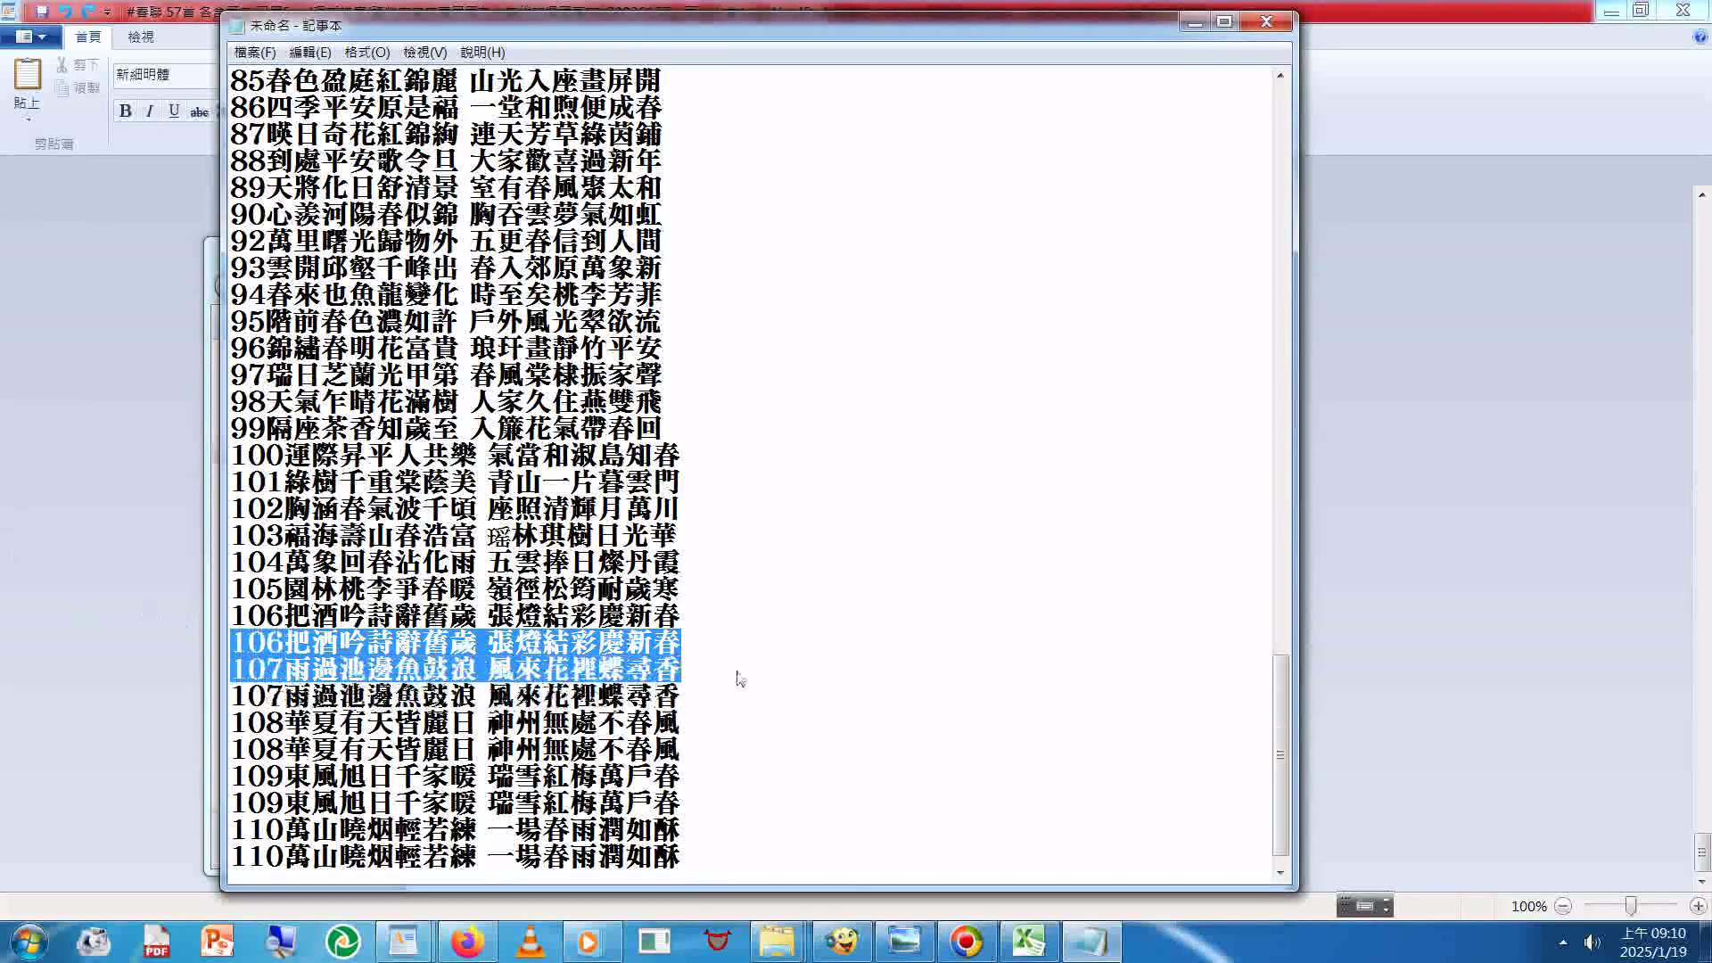
pyautogui.press('Delete')
pyautogui.press('Delete')
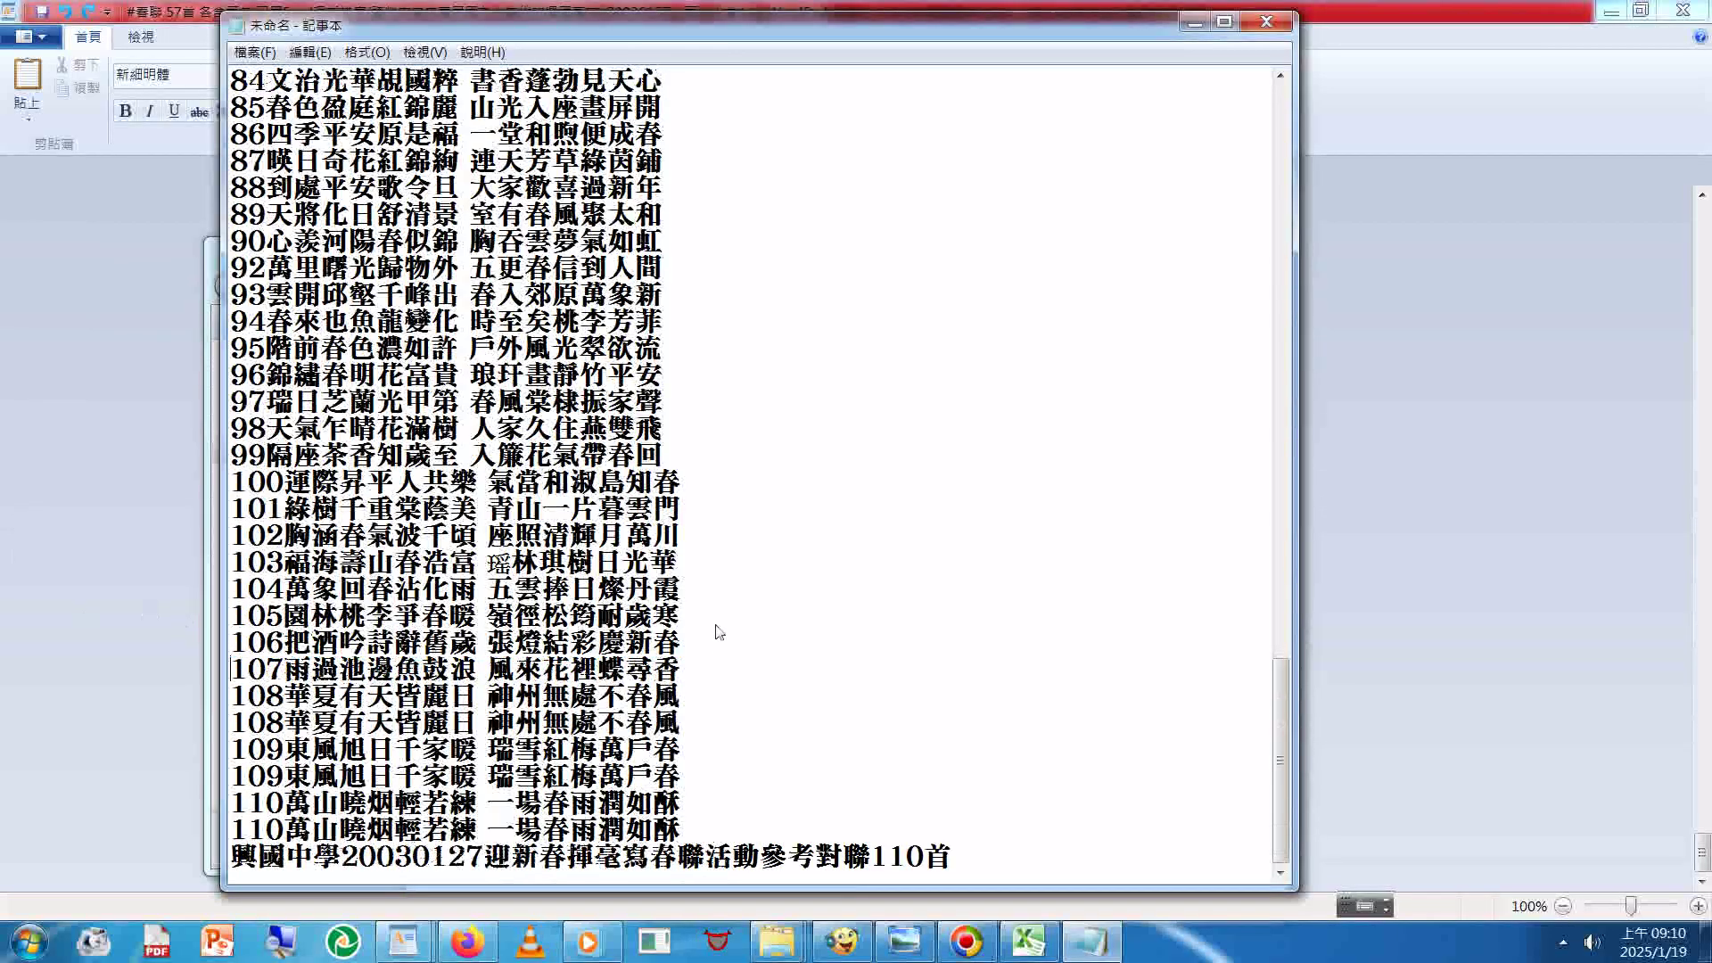
# Step: Delete the repeated lines of couplets 108 through 110, leaving one line for each number
pyautogui.click(234, 713)
pyautogui.hotkey('shift', 'Down')
pyautogui.press('Delete')
pyautogui.hotkey('shift', 'Down')
pyautogui.press('Delete')
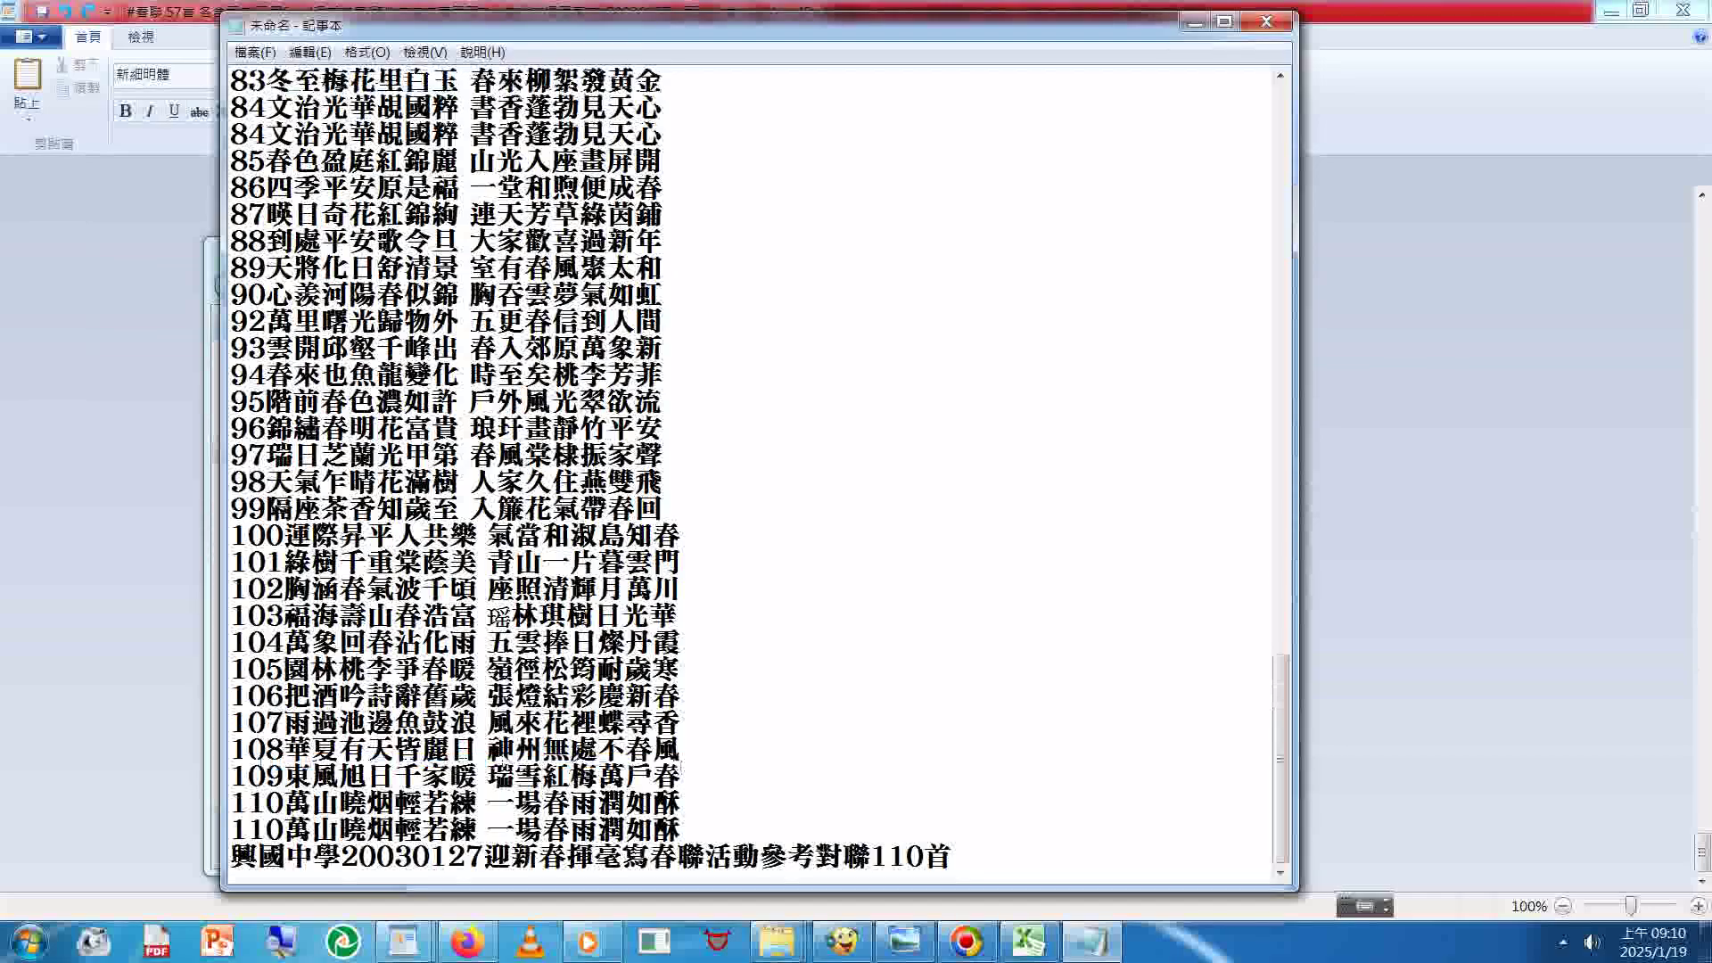
pyautogui.moveTo(233, 802); pyautogui.dragTo(704, 815)
pyautogui.press('Delete')
pyautogui.press('Delete')
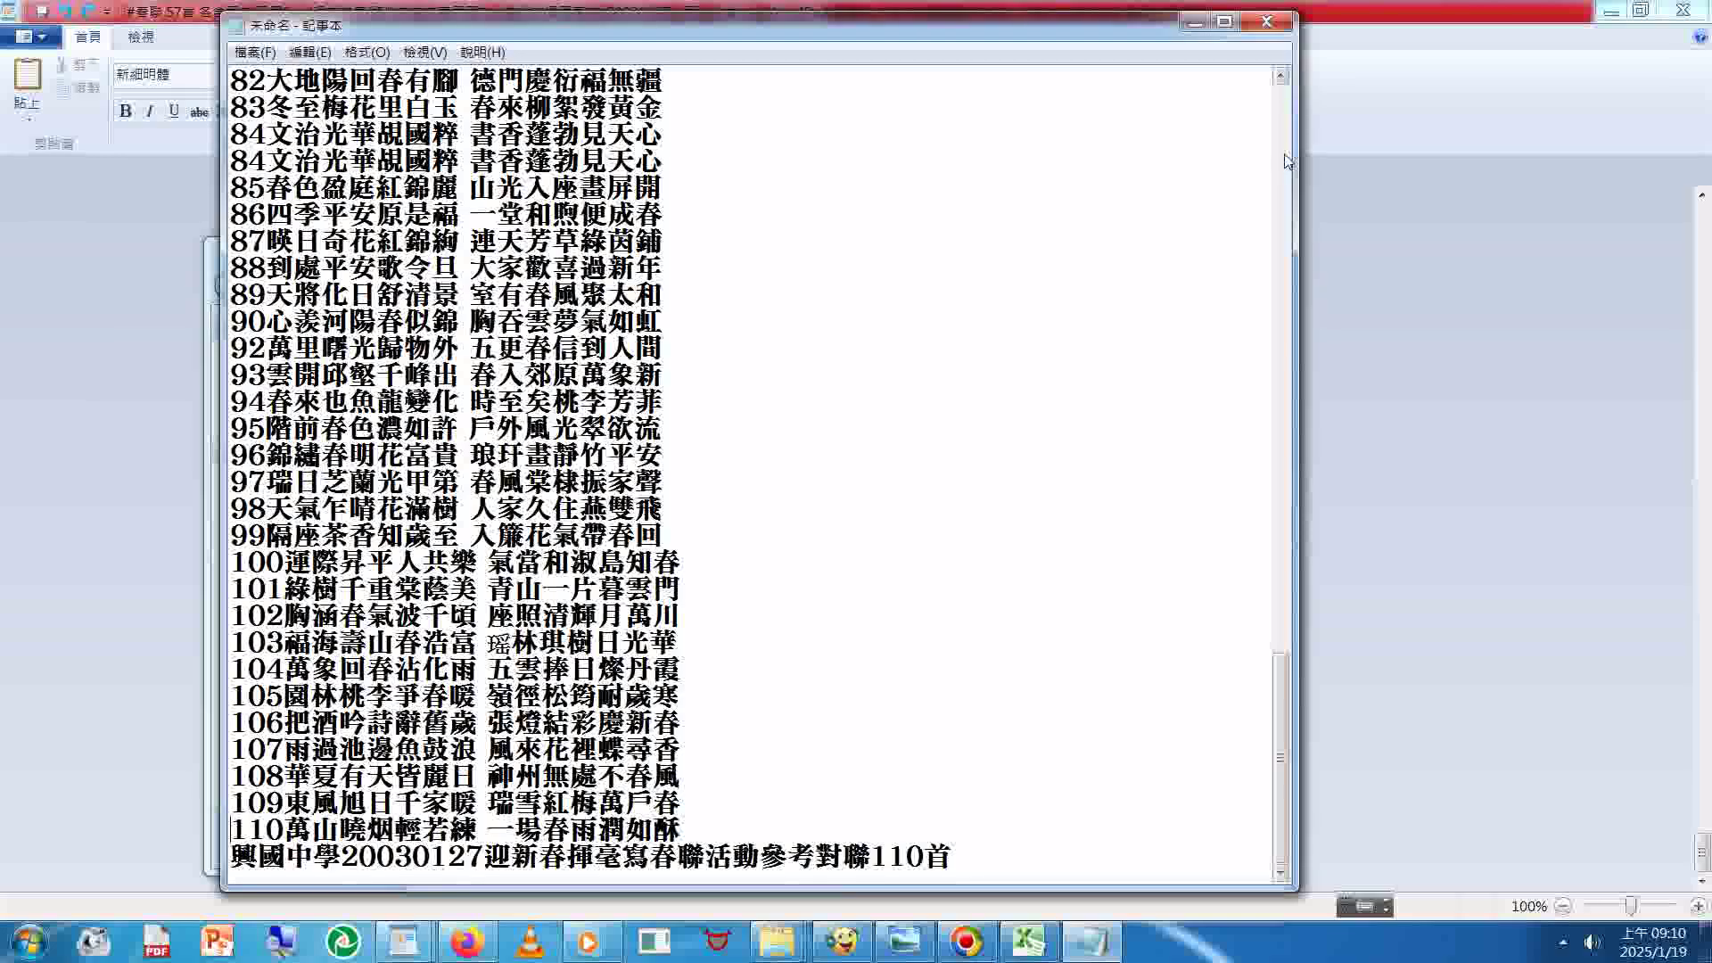
# Step: Copy the closing title line 興國中學20030127迎新春揮毫寫春聯活動參考對聯110首 and paste it as the file name for saving the list
pyautogui.hotkey('ctrl', 'Home')
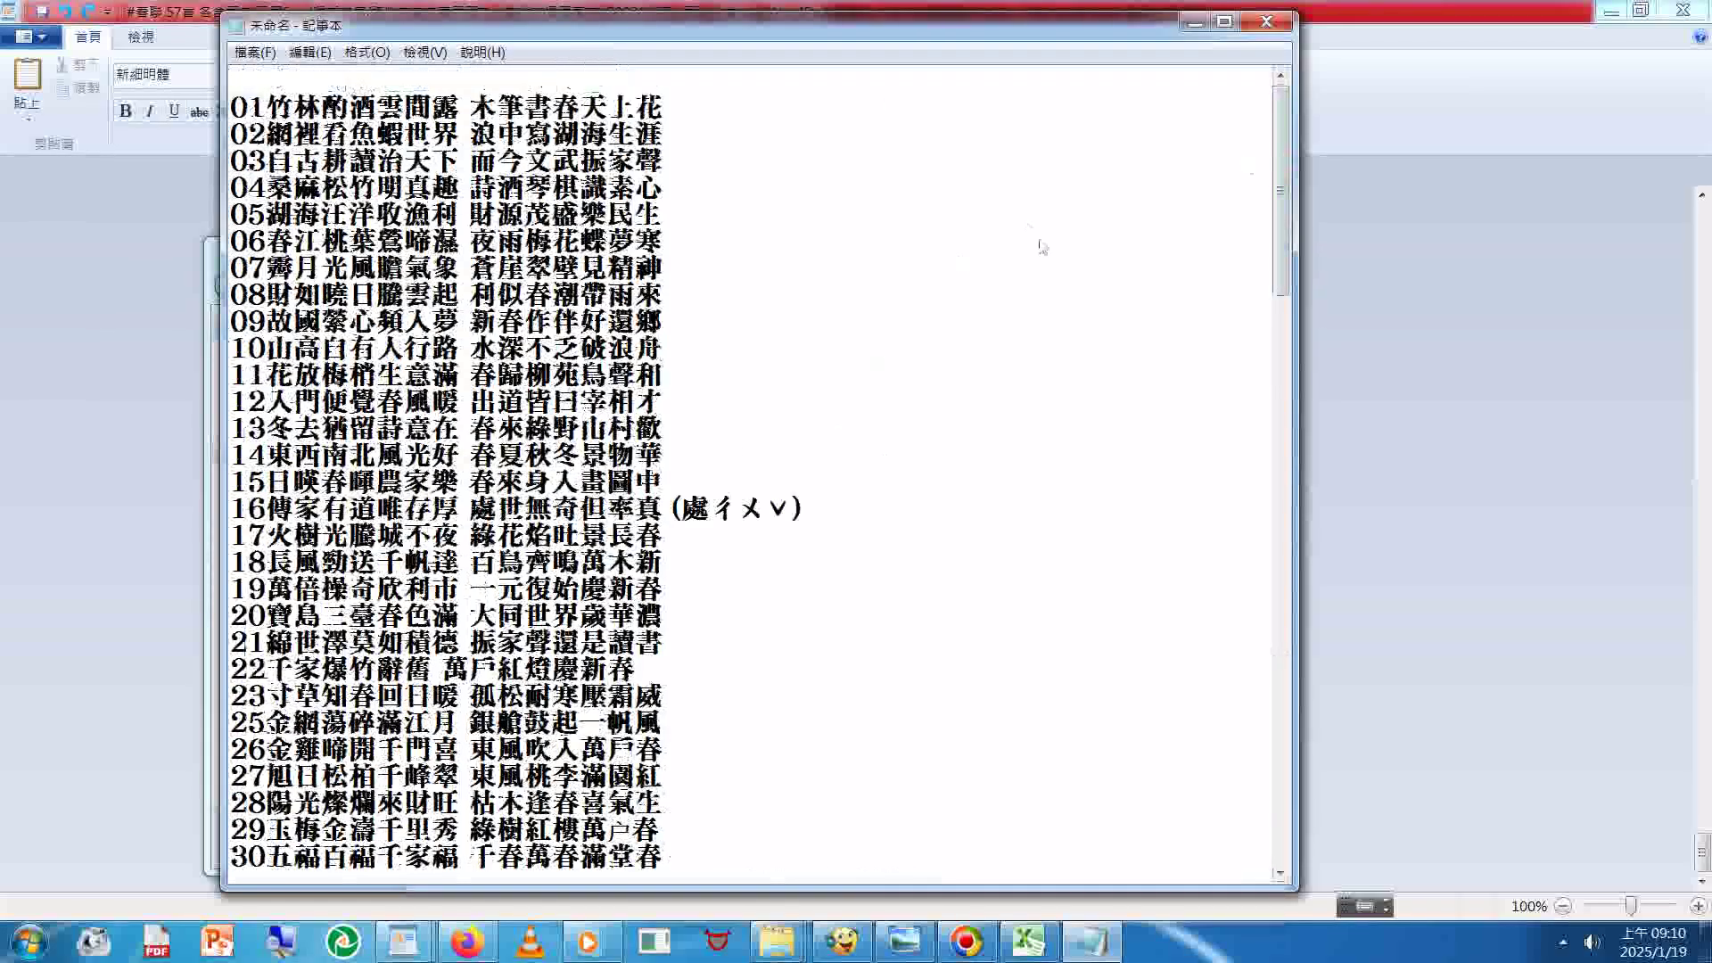
pyautogui.click(1280, 830)
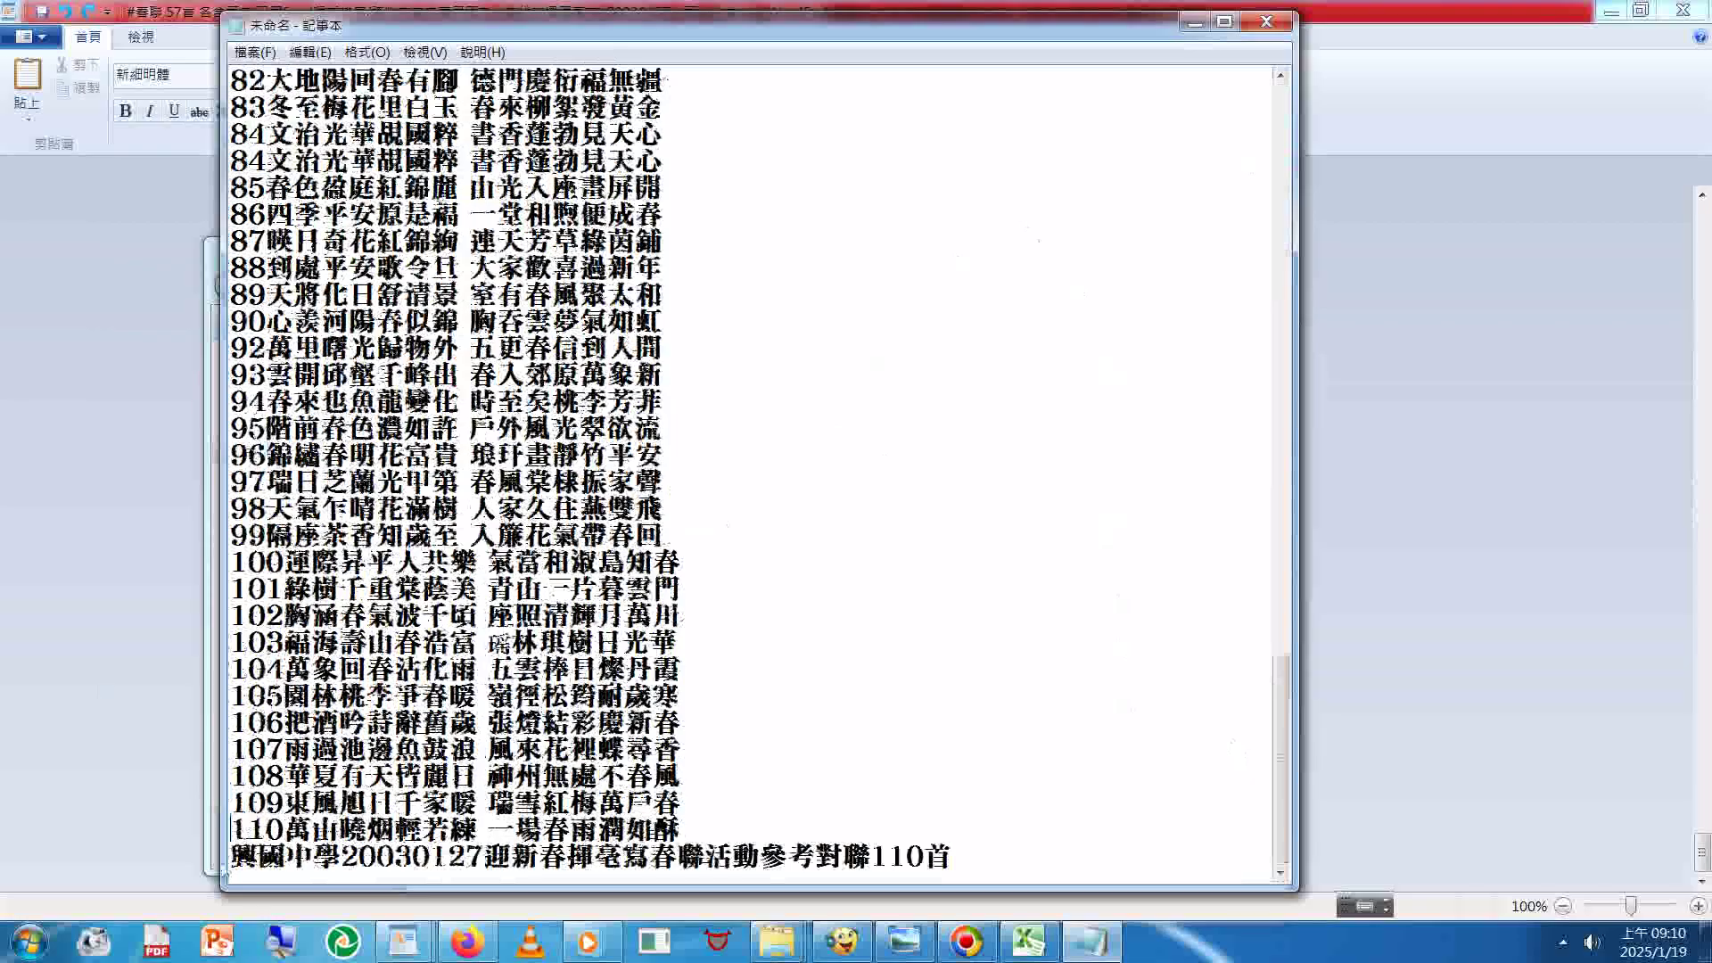
pyautogui.moveTo(231, 856); pyautogui.dragTo(952, 856)
pyautogui.hotkey('ctrl', 'c')
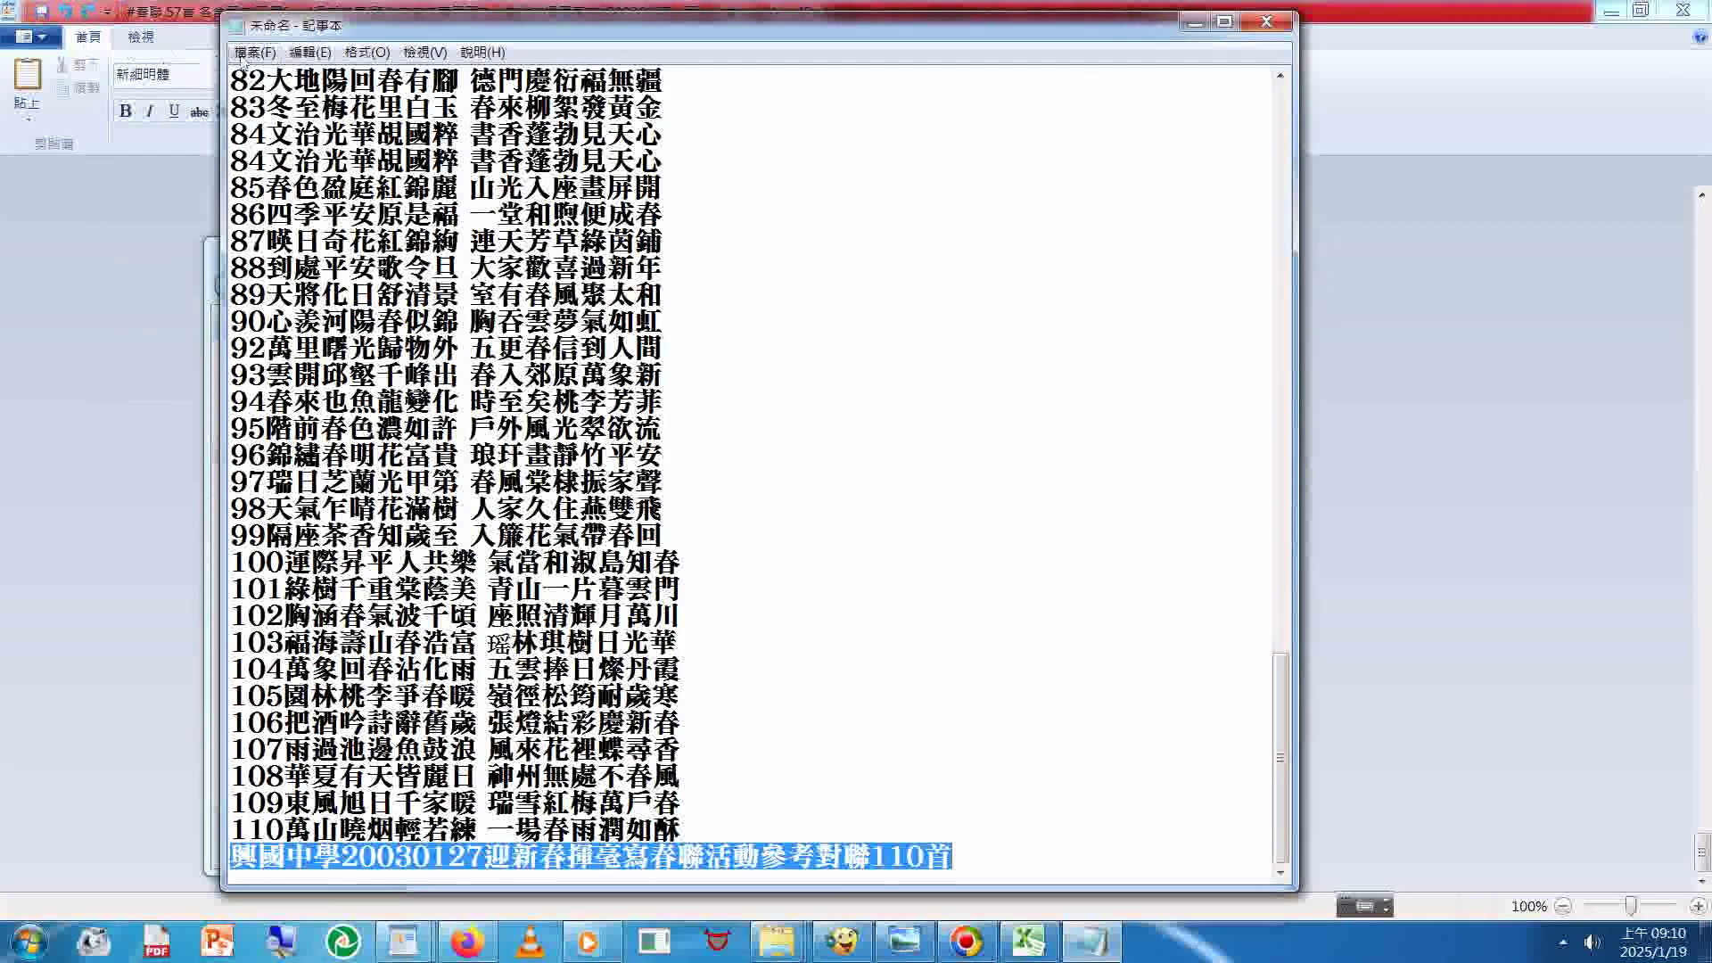
pyautogui.click(254, 52)
pyautogui.click(294, 140)
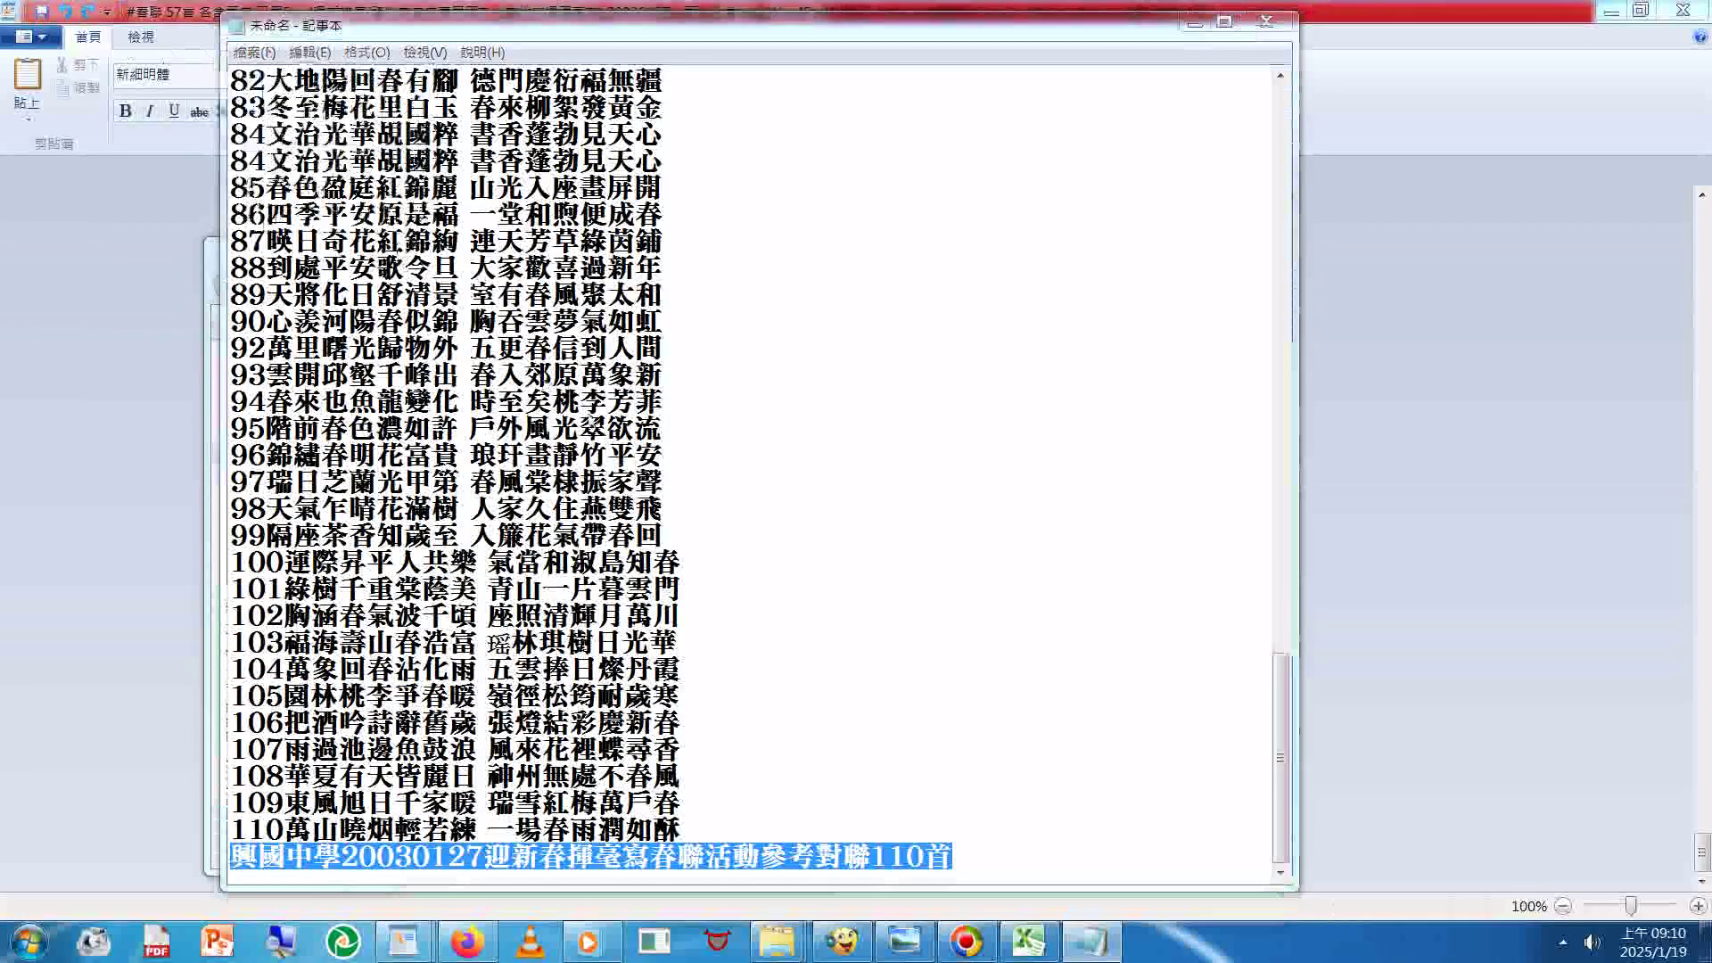
pyautogui.rightClick(419, 529)
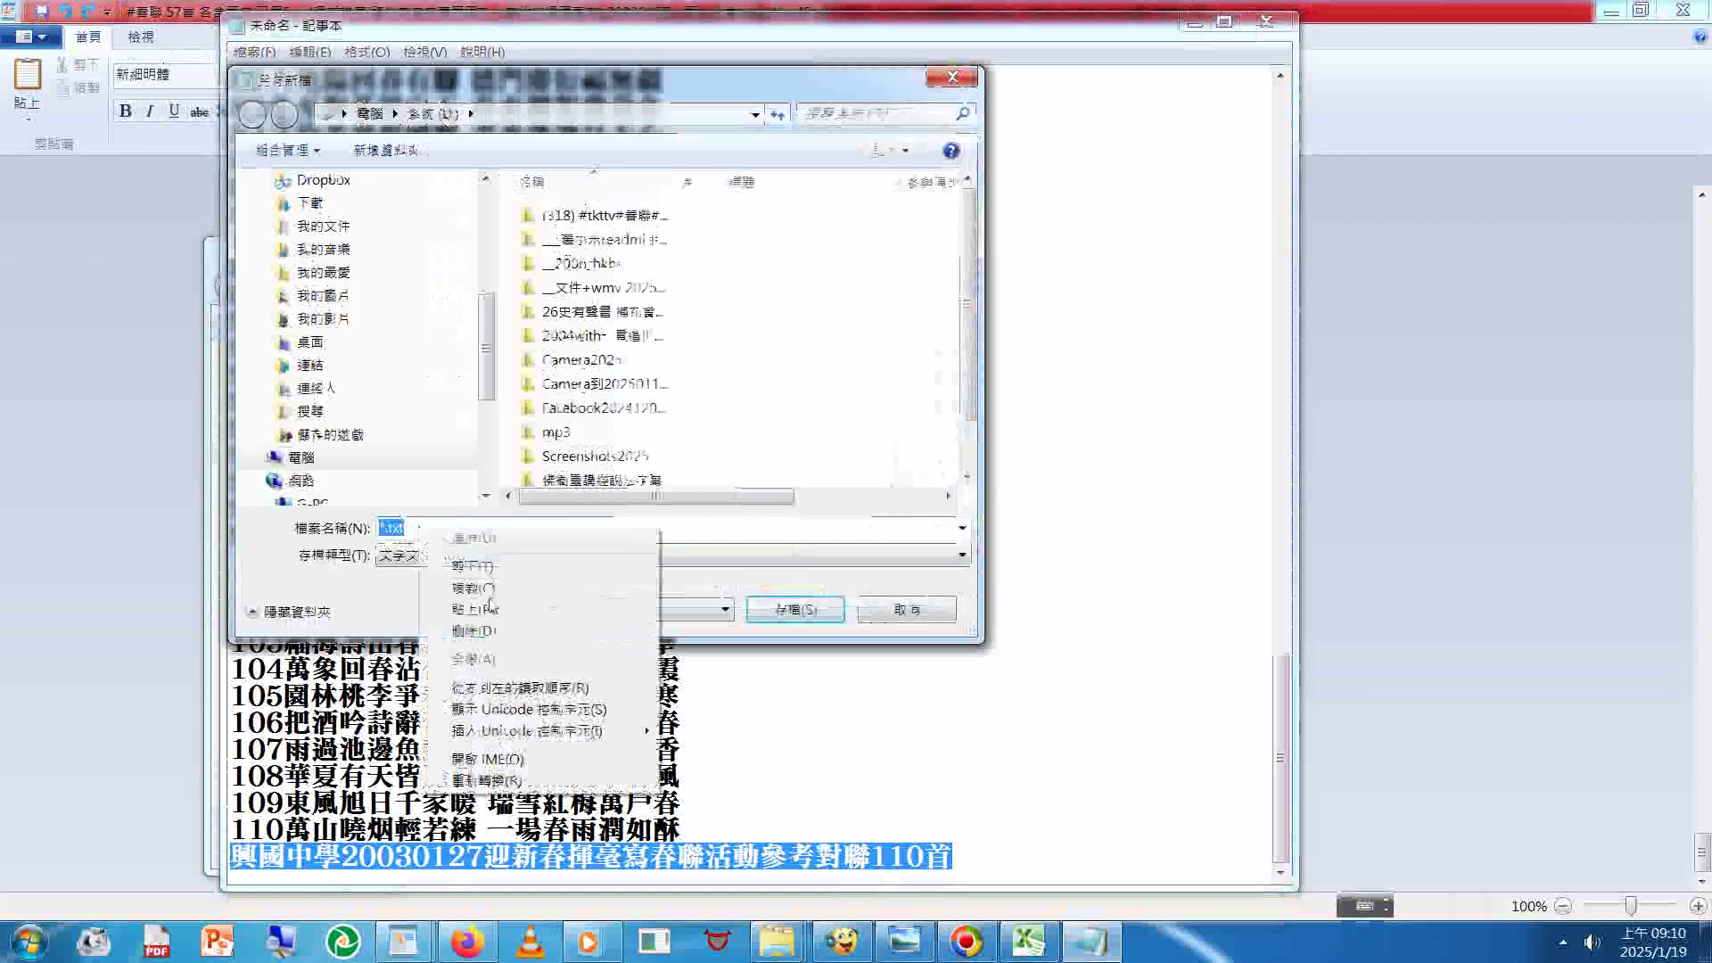
pyautogui.click(472, 610)
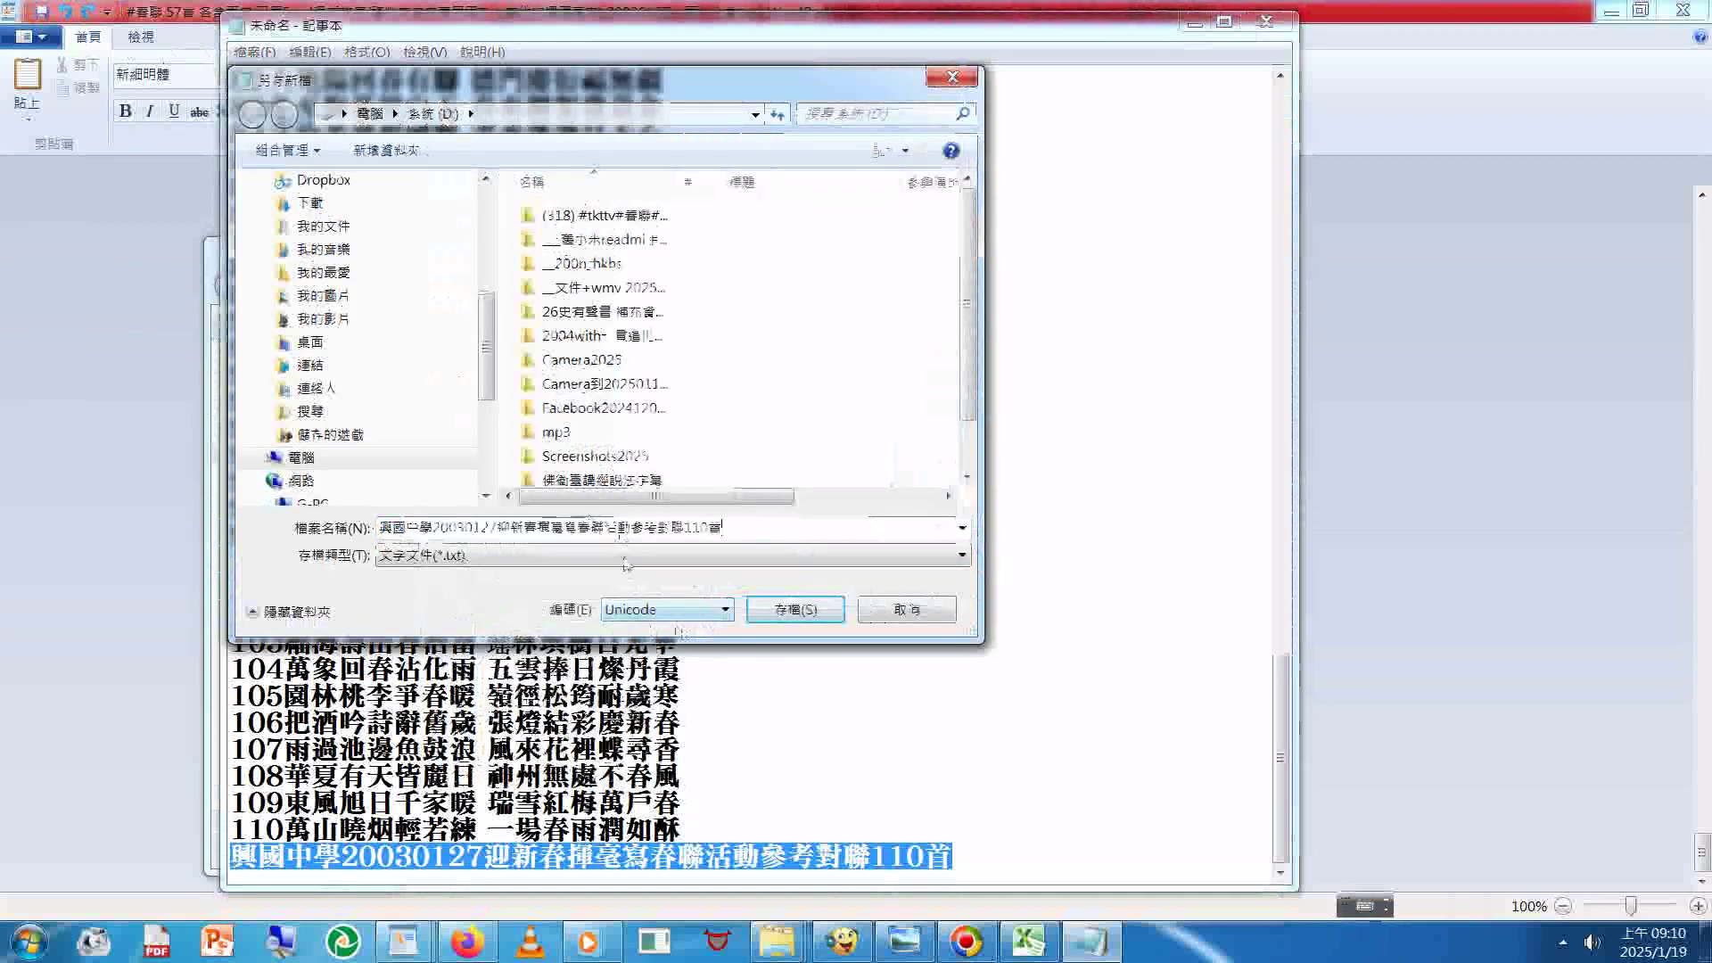
# Step: Append (已用excel程式排序) to the file name and save the list as a Unicode text file on drive D
pyautogui.write('()')
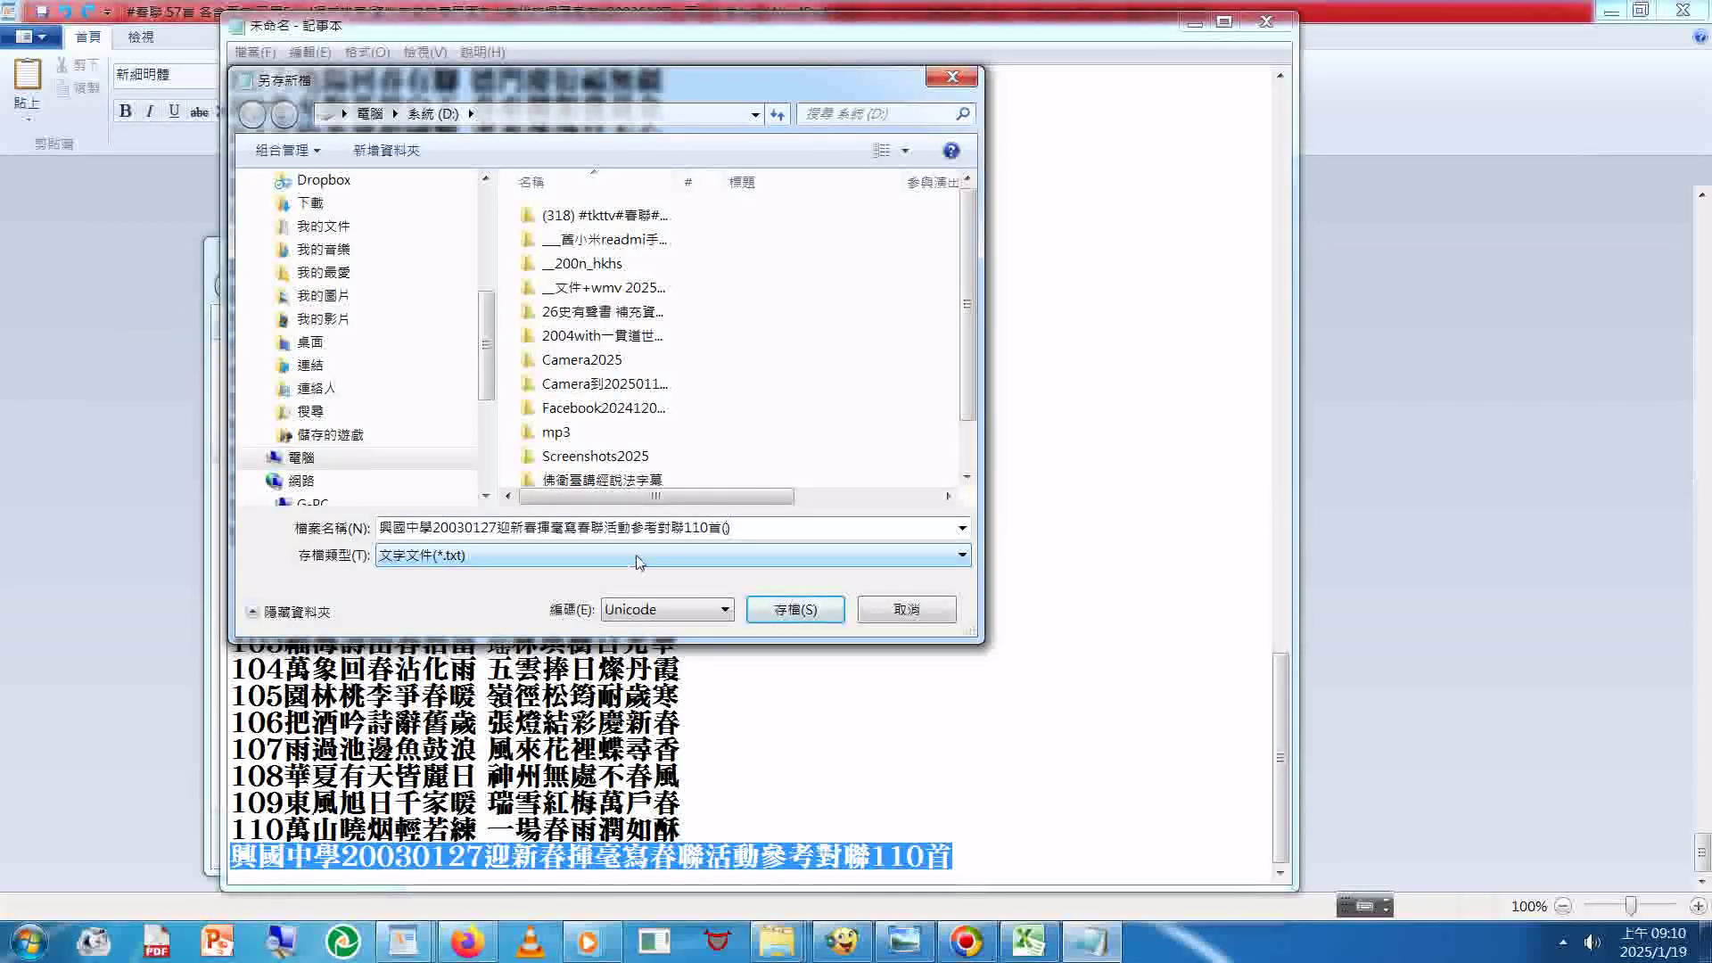
pyautogui.hotkey('ctrl', 'space')
pyautogui.write('以ㄩㄥ')
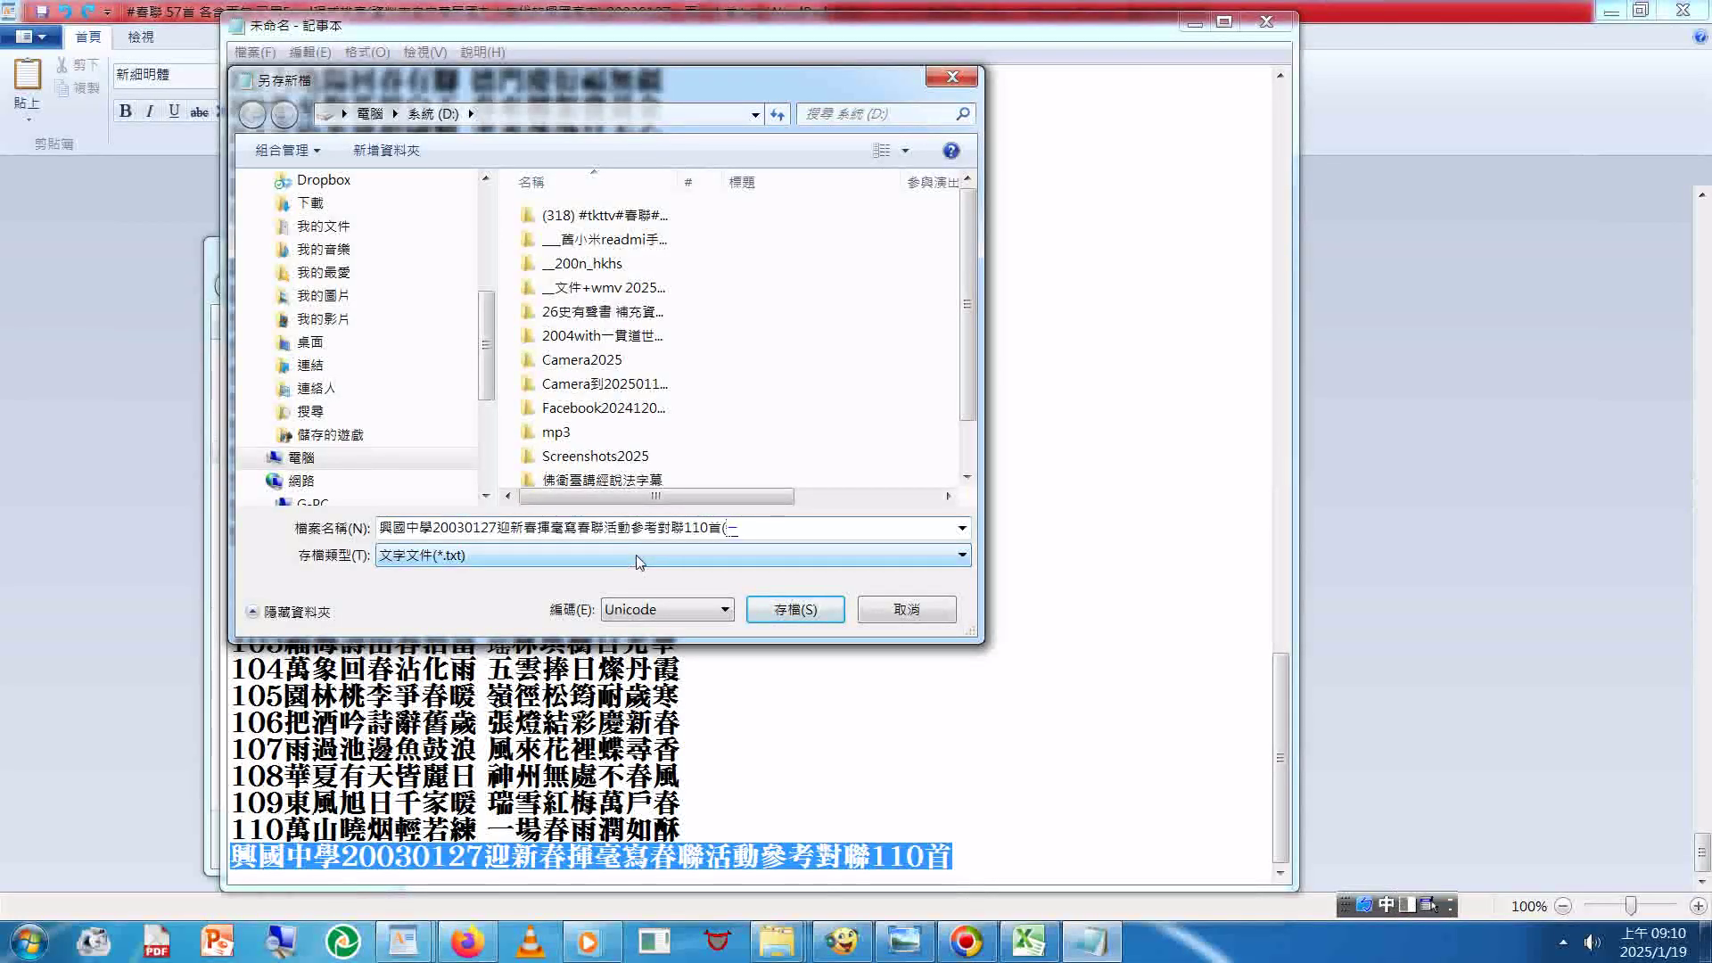
pyautogui.write('4城ㄕ4')
pyautogui.press('Down')
pyautogui.write('2ㄆ')
pyautogui.write('ㄞˊㄒㄩˋ')
pyautogui.write(')')
pyautogui.press('Return')
pyautogui.press('shift')
pyautogui.write('excel')
pyautogui.click(802, 613)
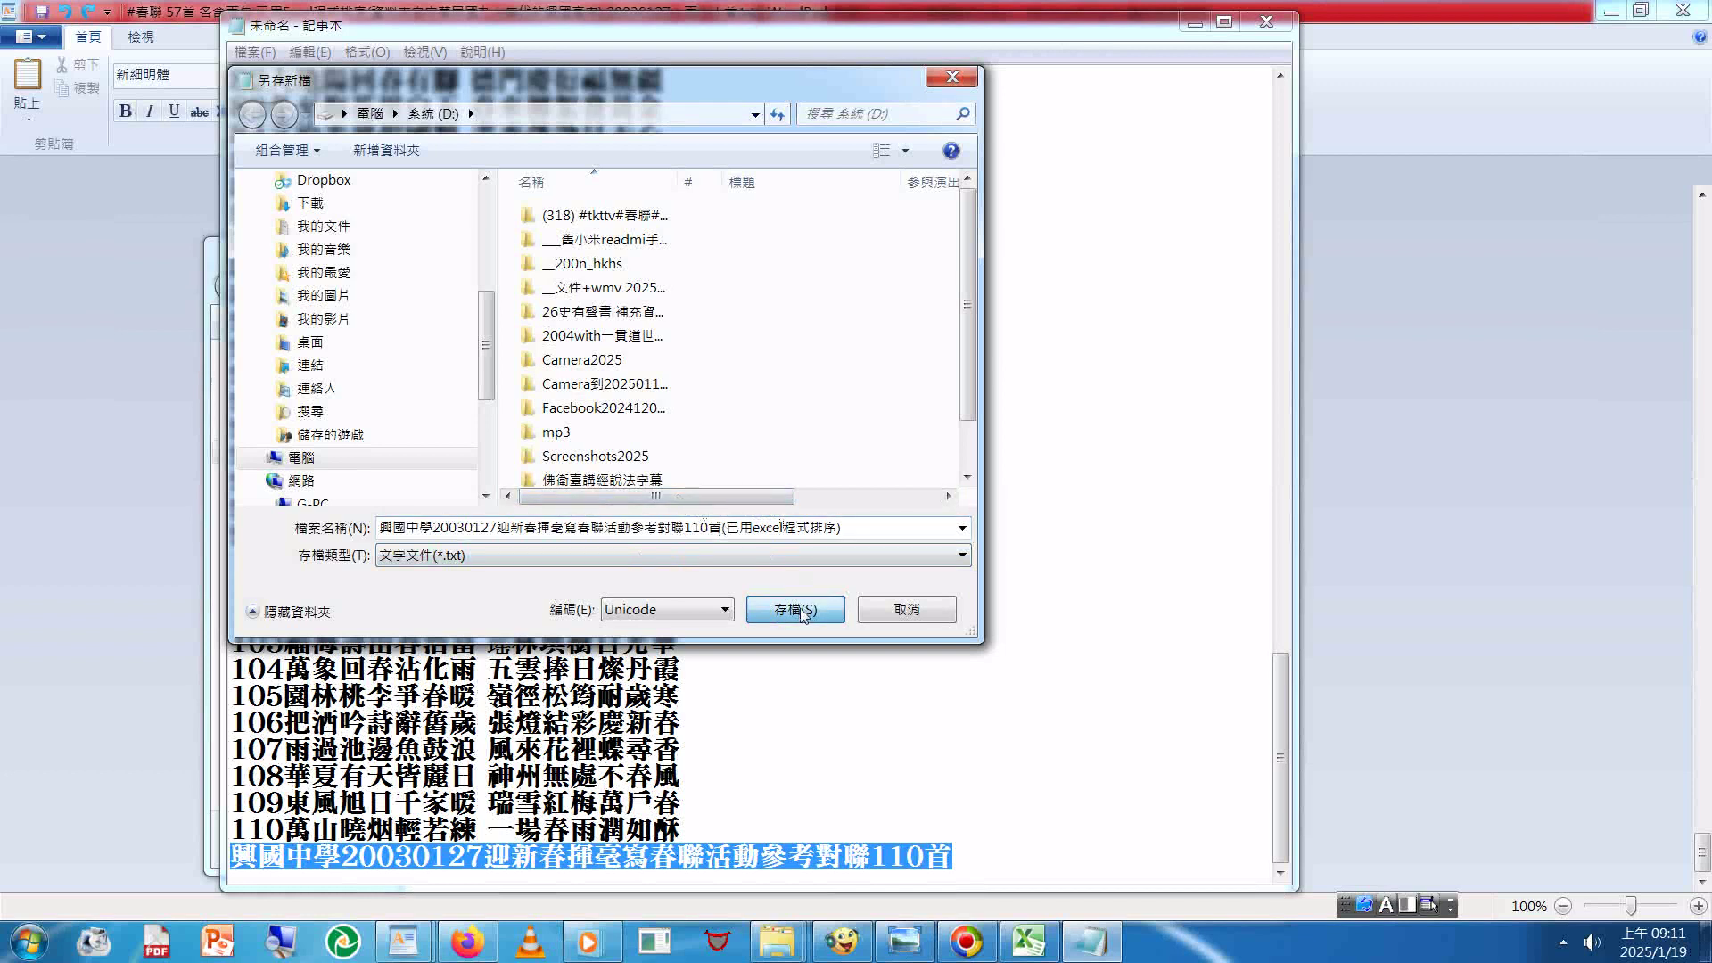
# Step: Switch to the Excel workbook and look through the source couplets on the 167首春聯 sheet
pyautogui.click(1023, 949)
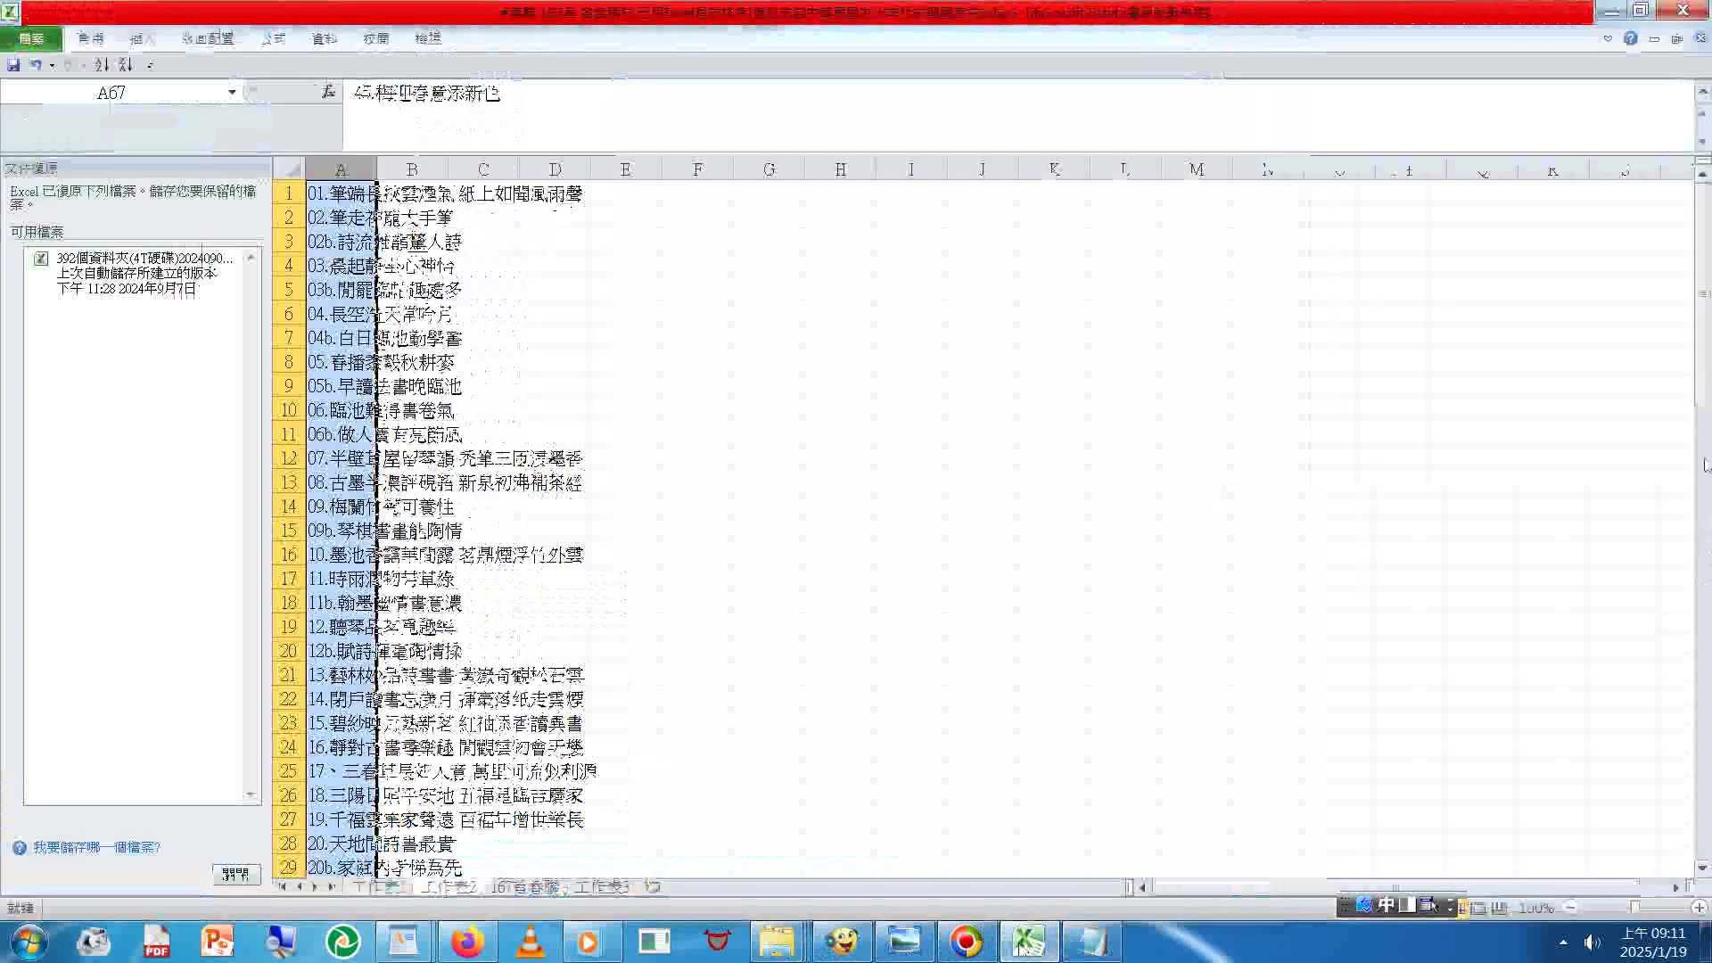
pyautogui.moveTo(1705, 465); pyautogui.dragTo(1704, 766)
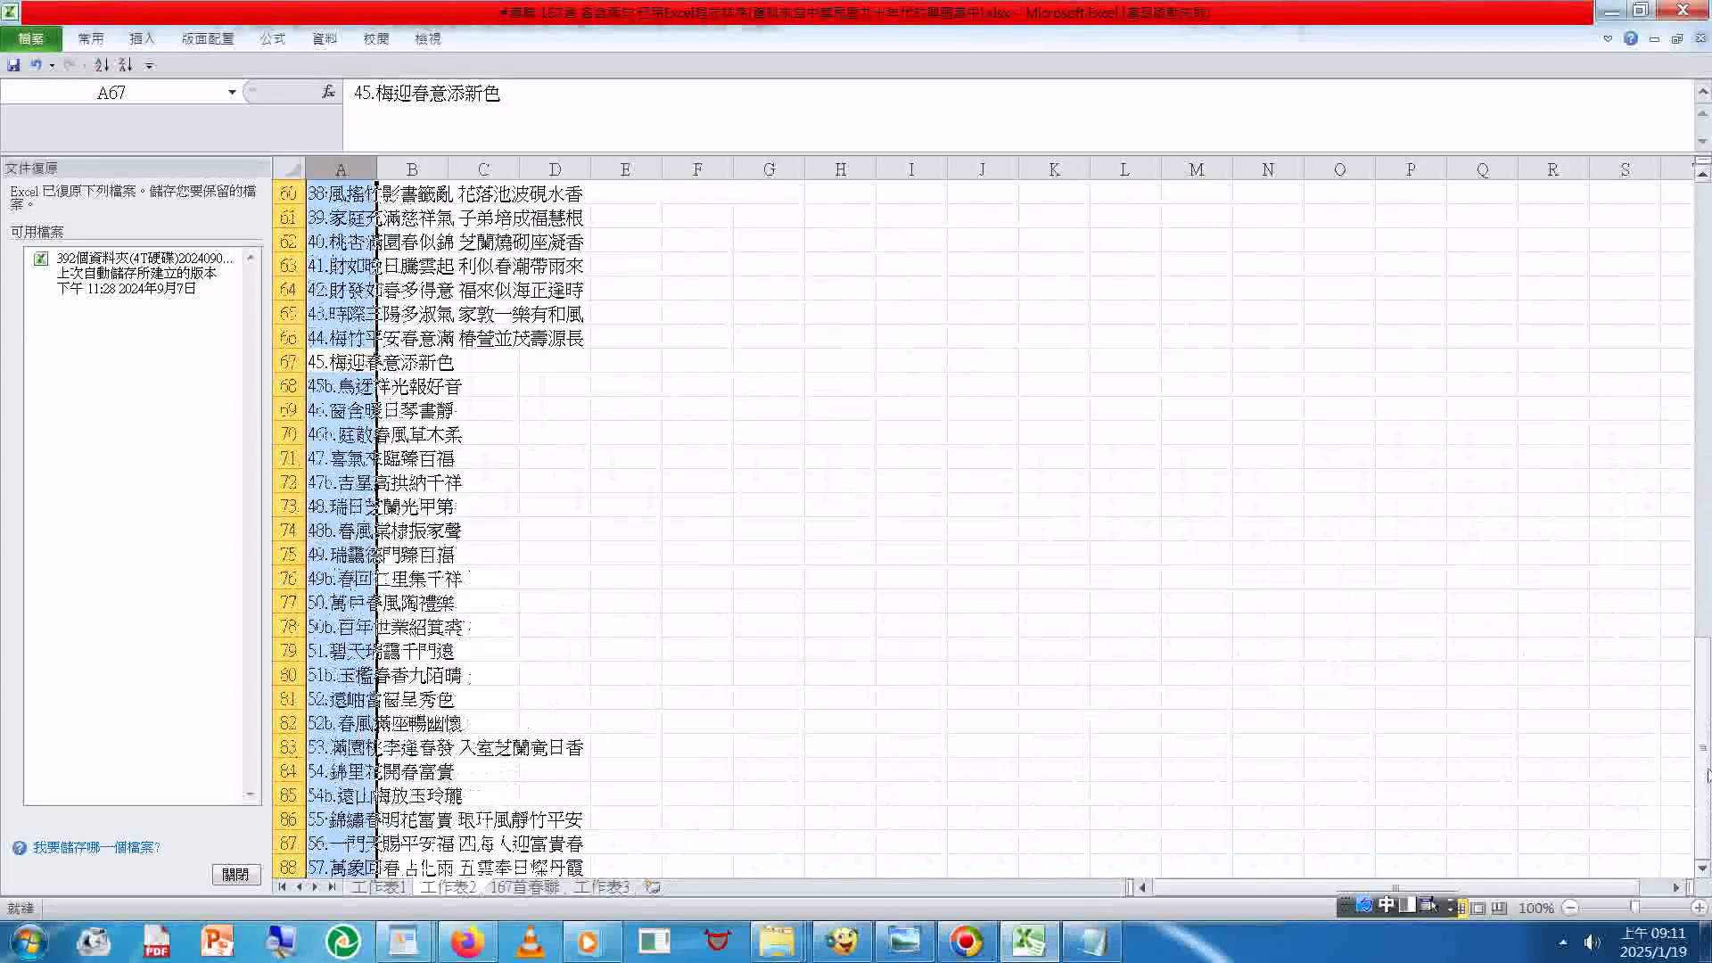
pyautogui.moveTo(1706, 667); pyautogui.dragTo(1707, 783)
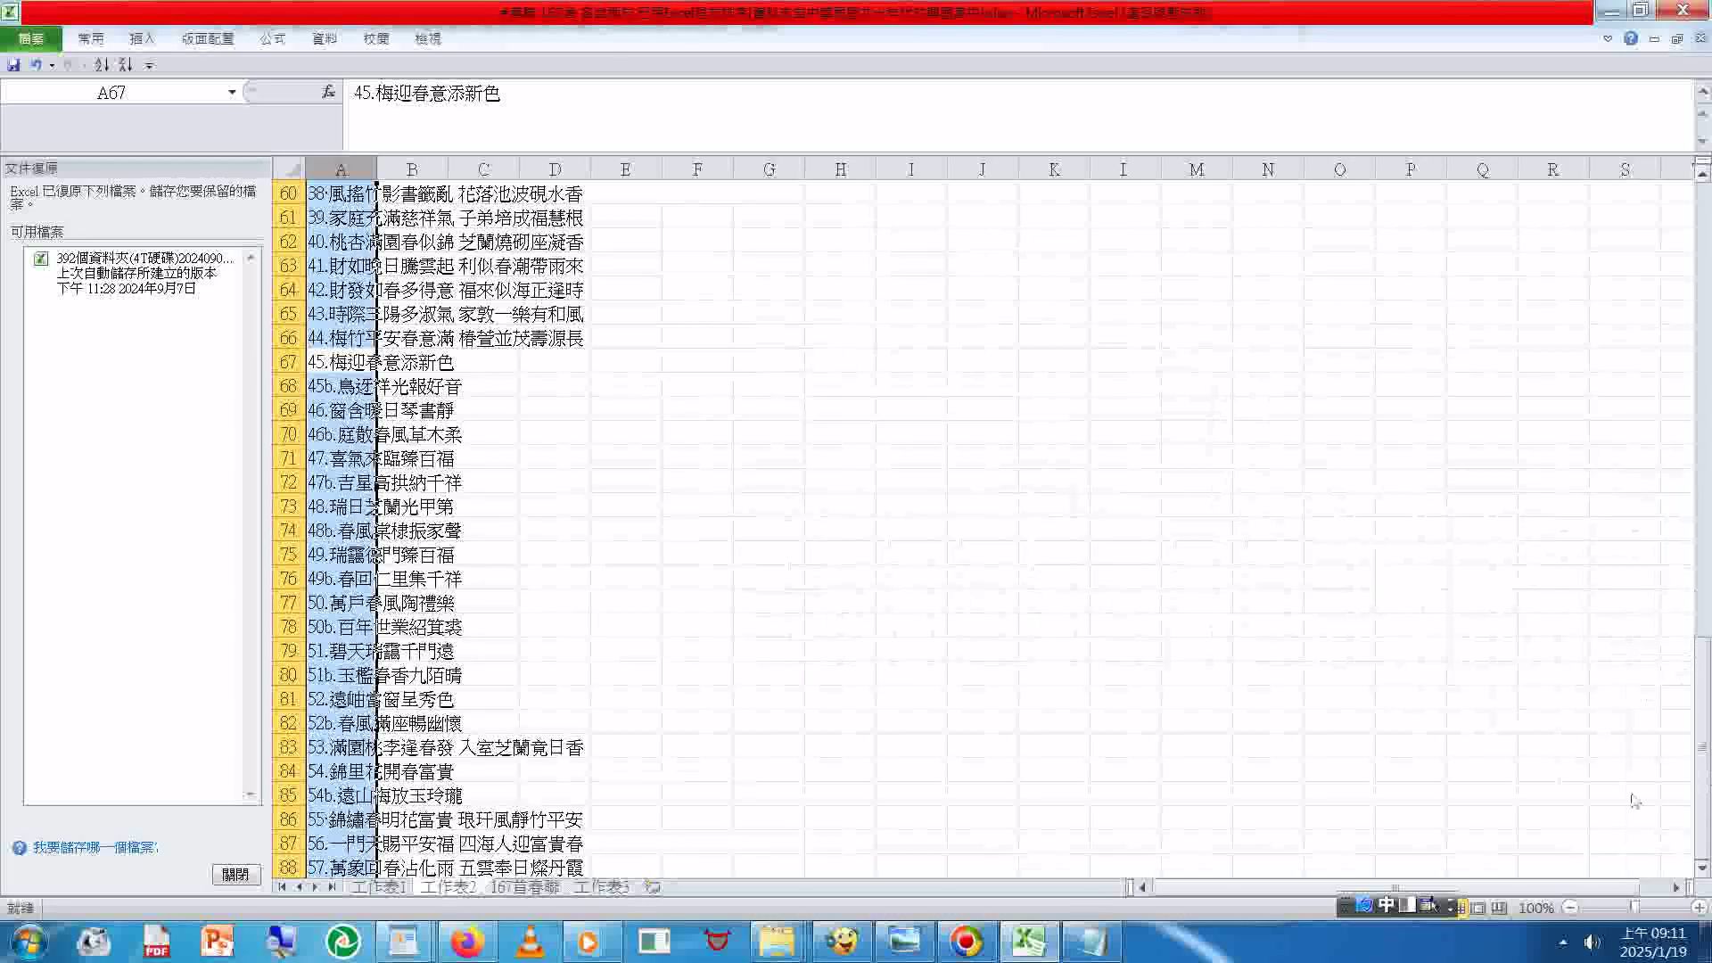
pyautogui.click(506, 892)
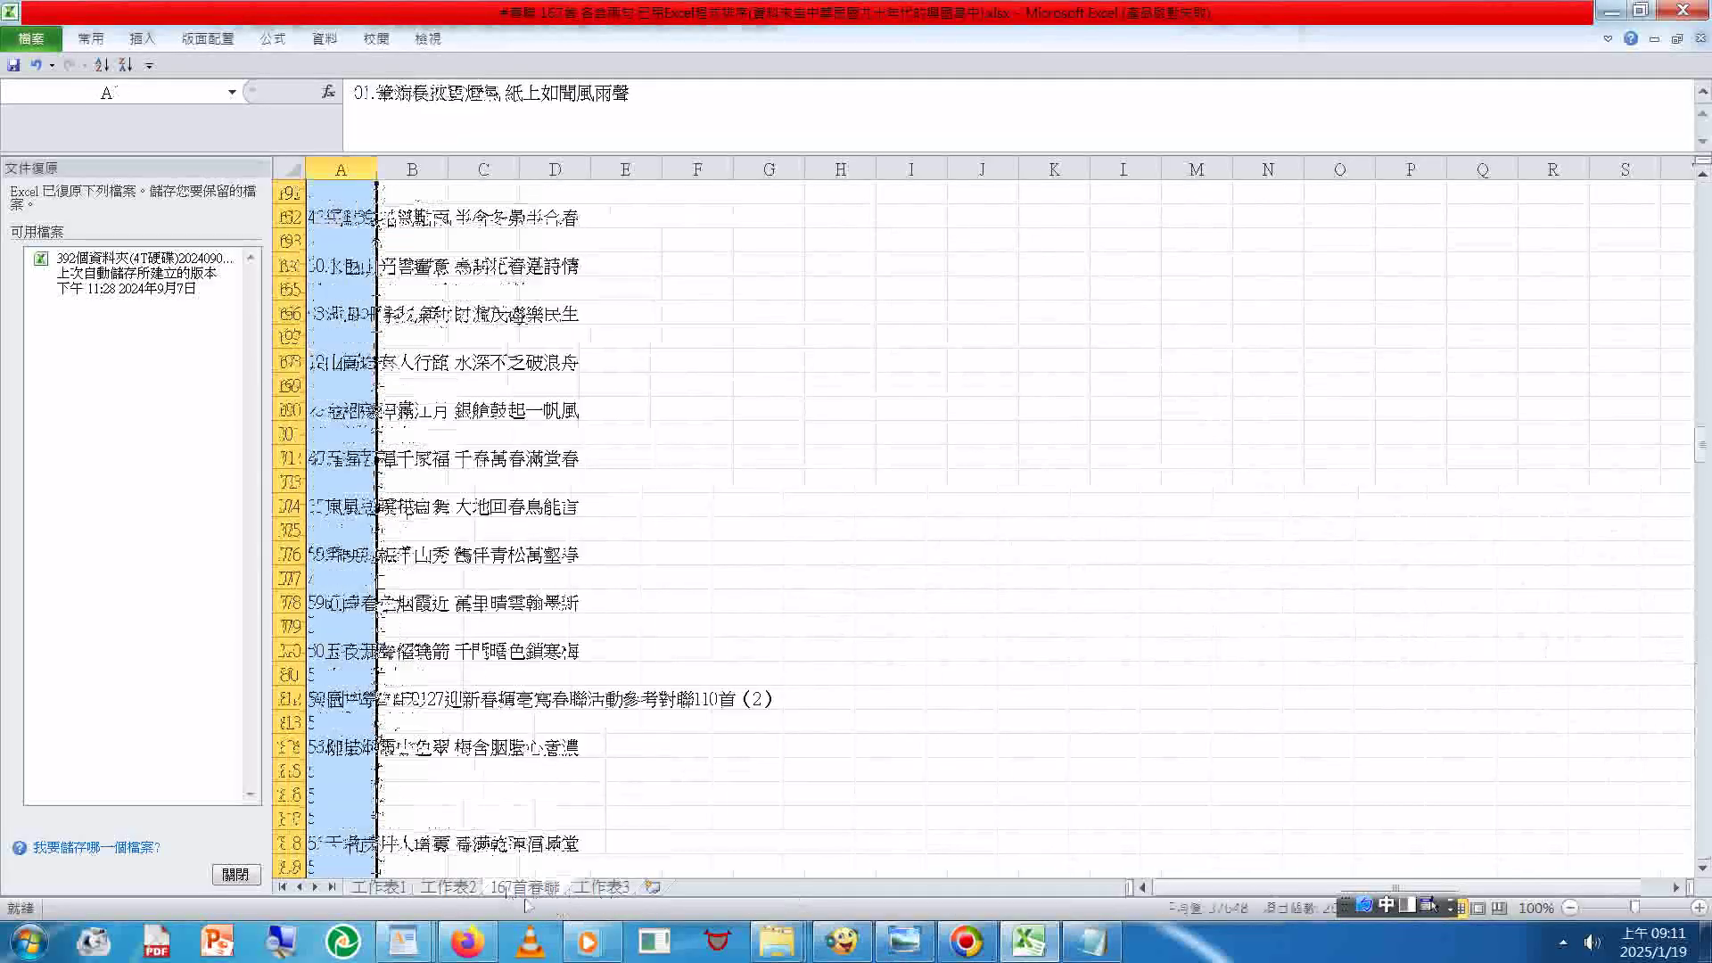
pyautogui.click(1703, 324)
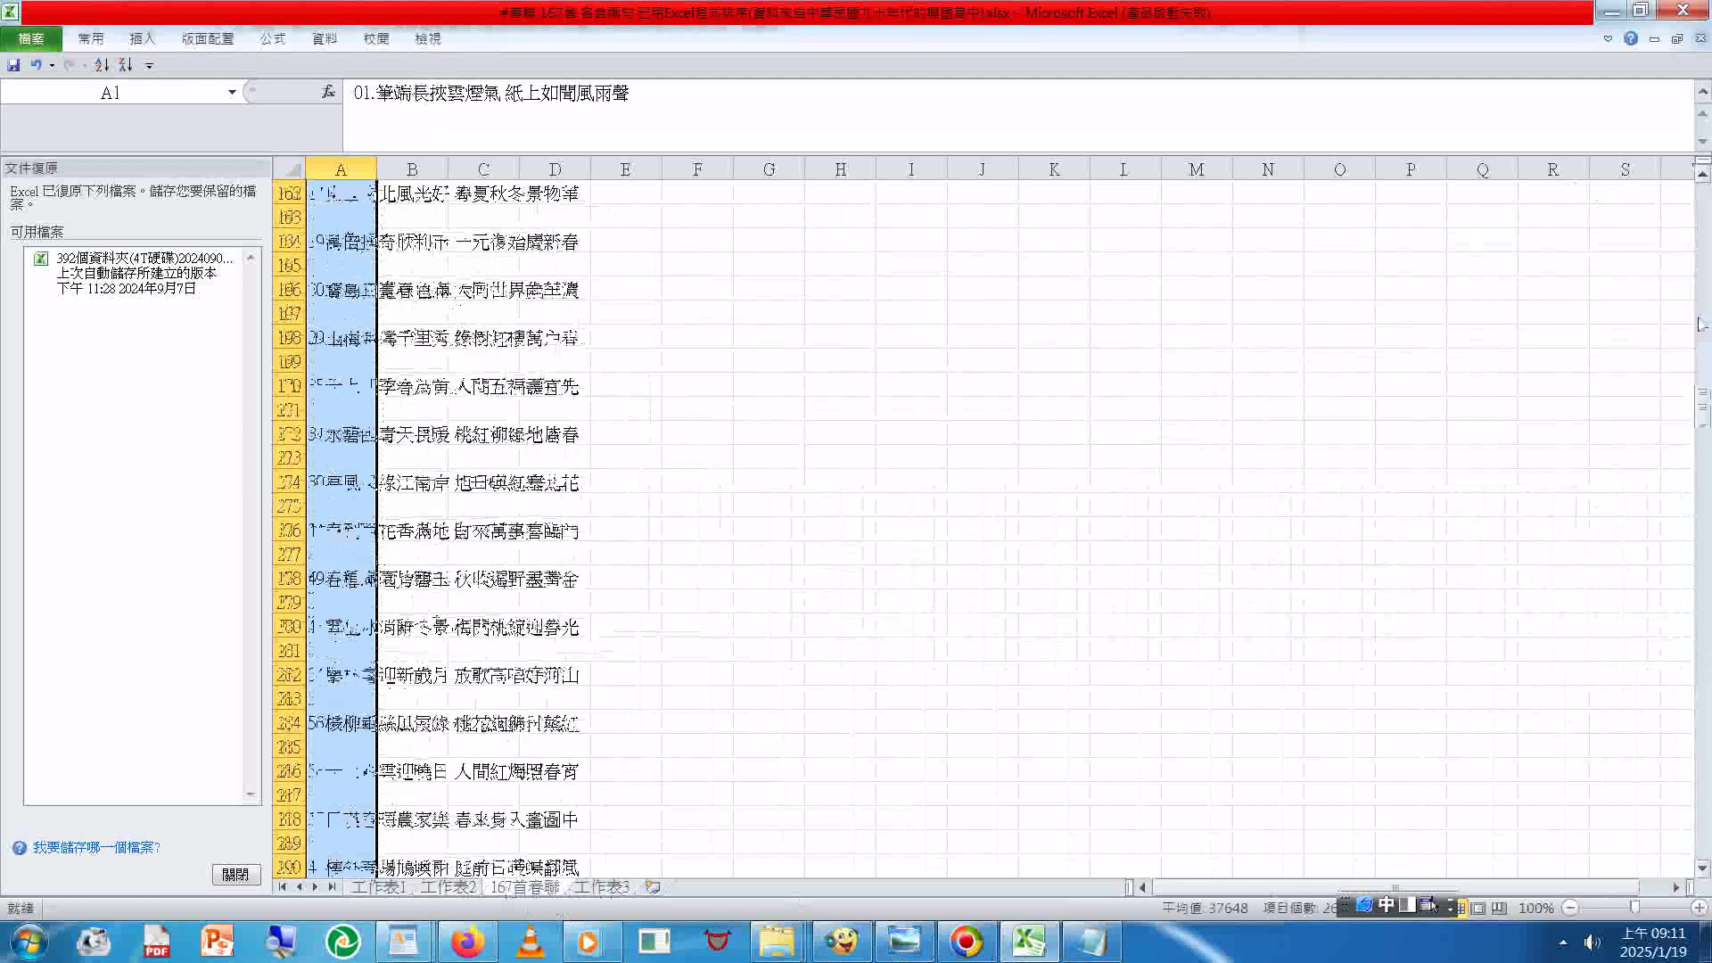
pyautogui.click(1700, 324)
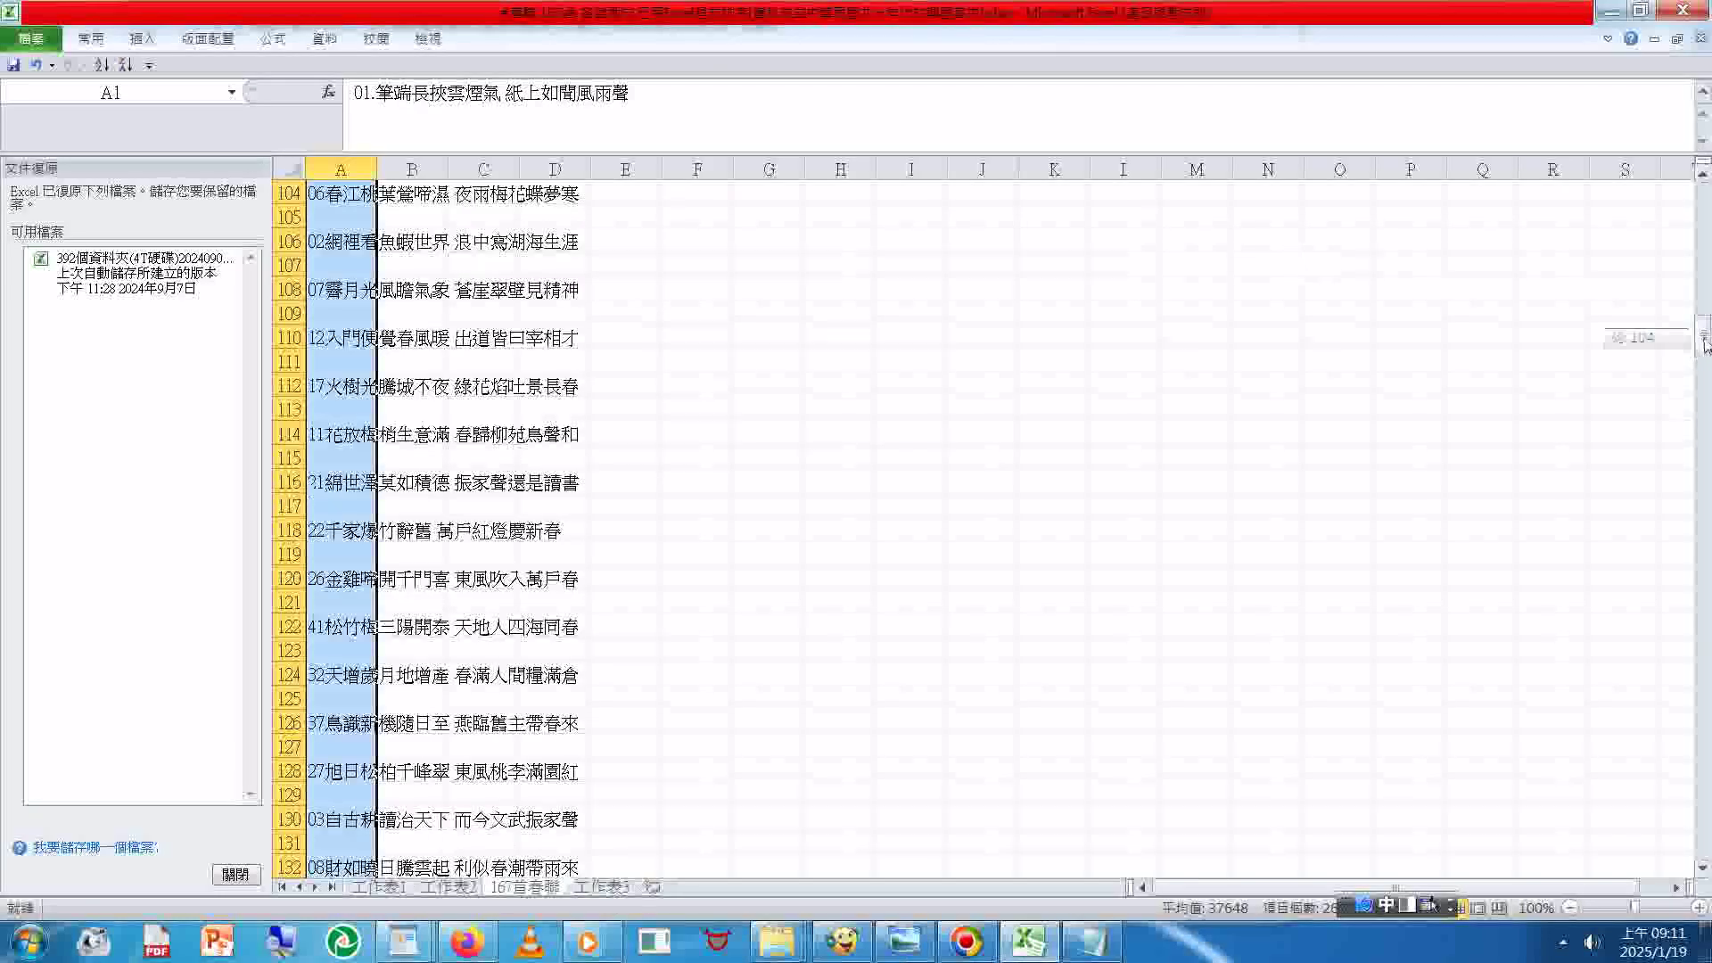
pyautogui.click(1701, 285)
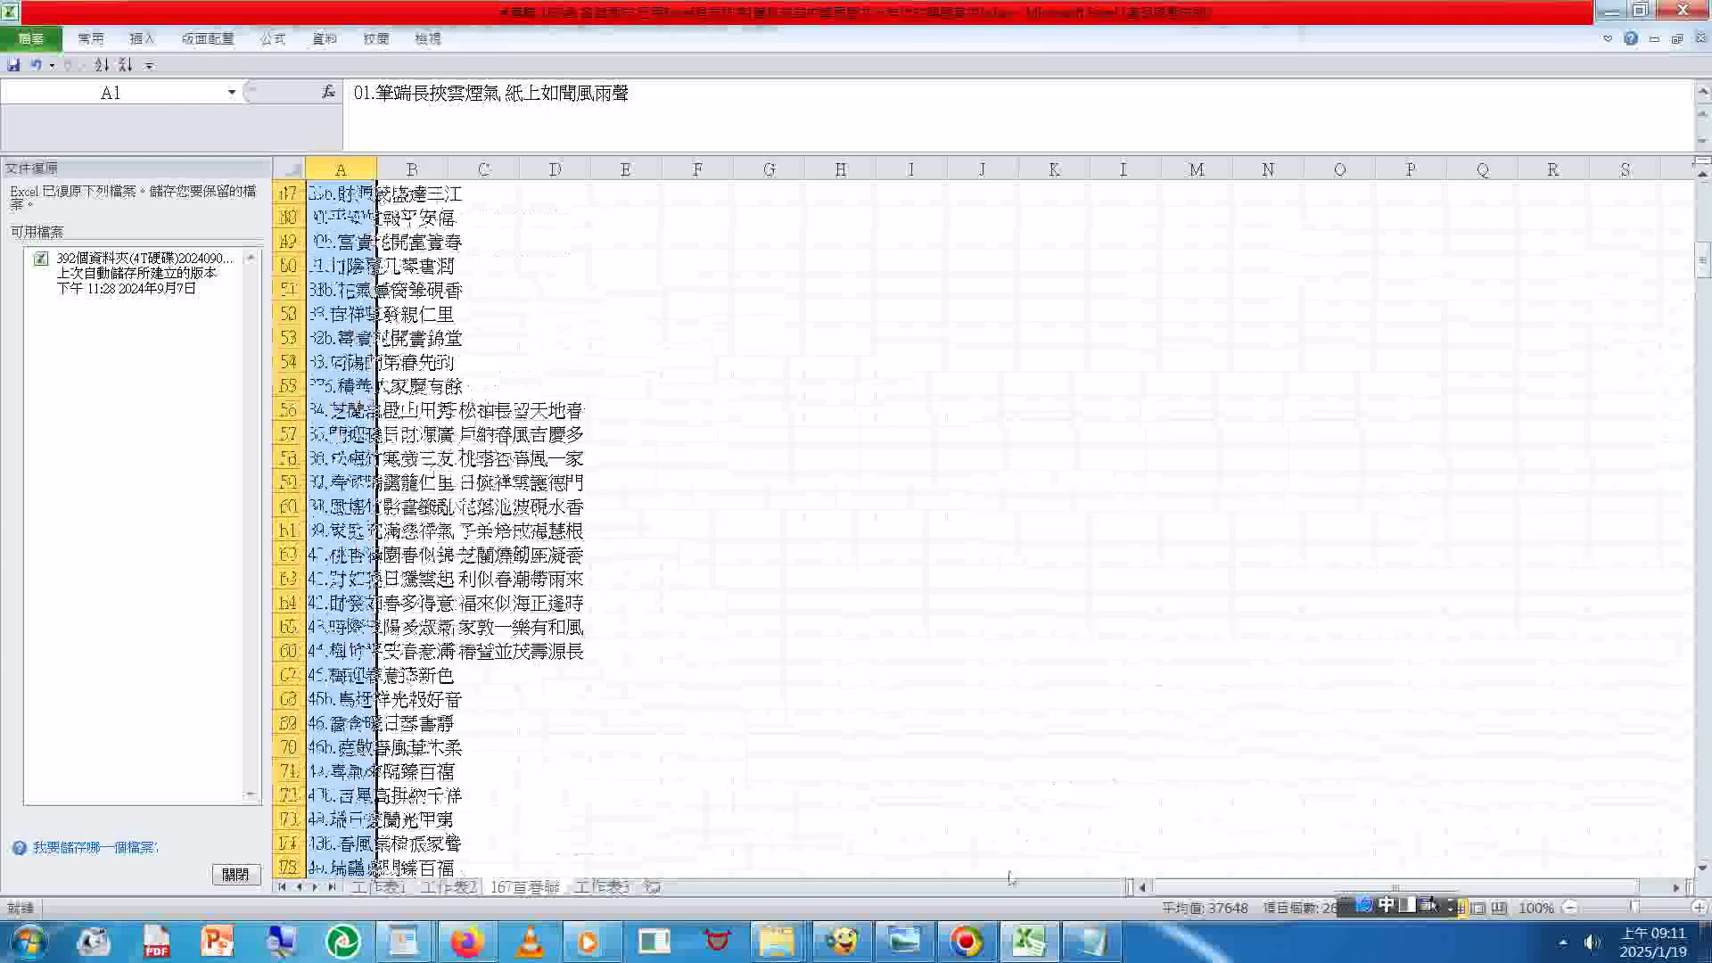
# Step: Return to the Notepad list and delete the repeated line of couplet 84 together with the blank line it leaves
pyautogui.click(1088, 945)
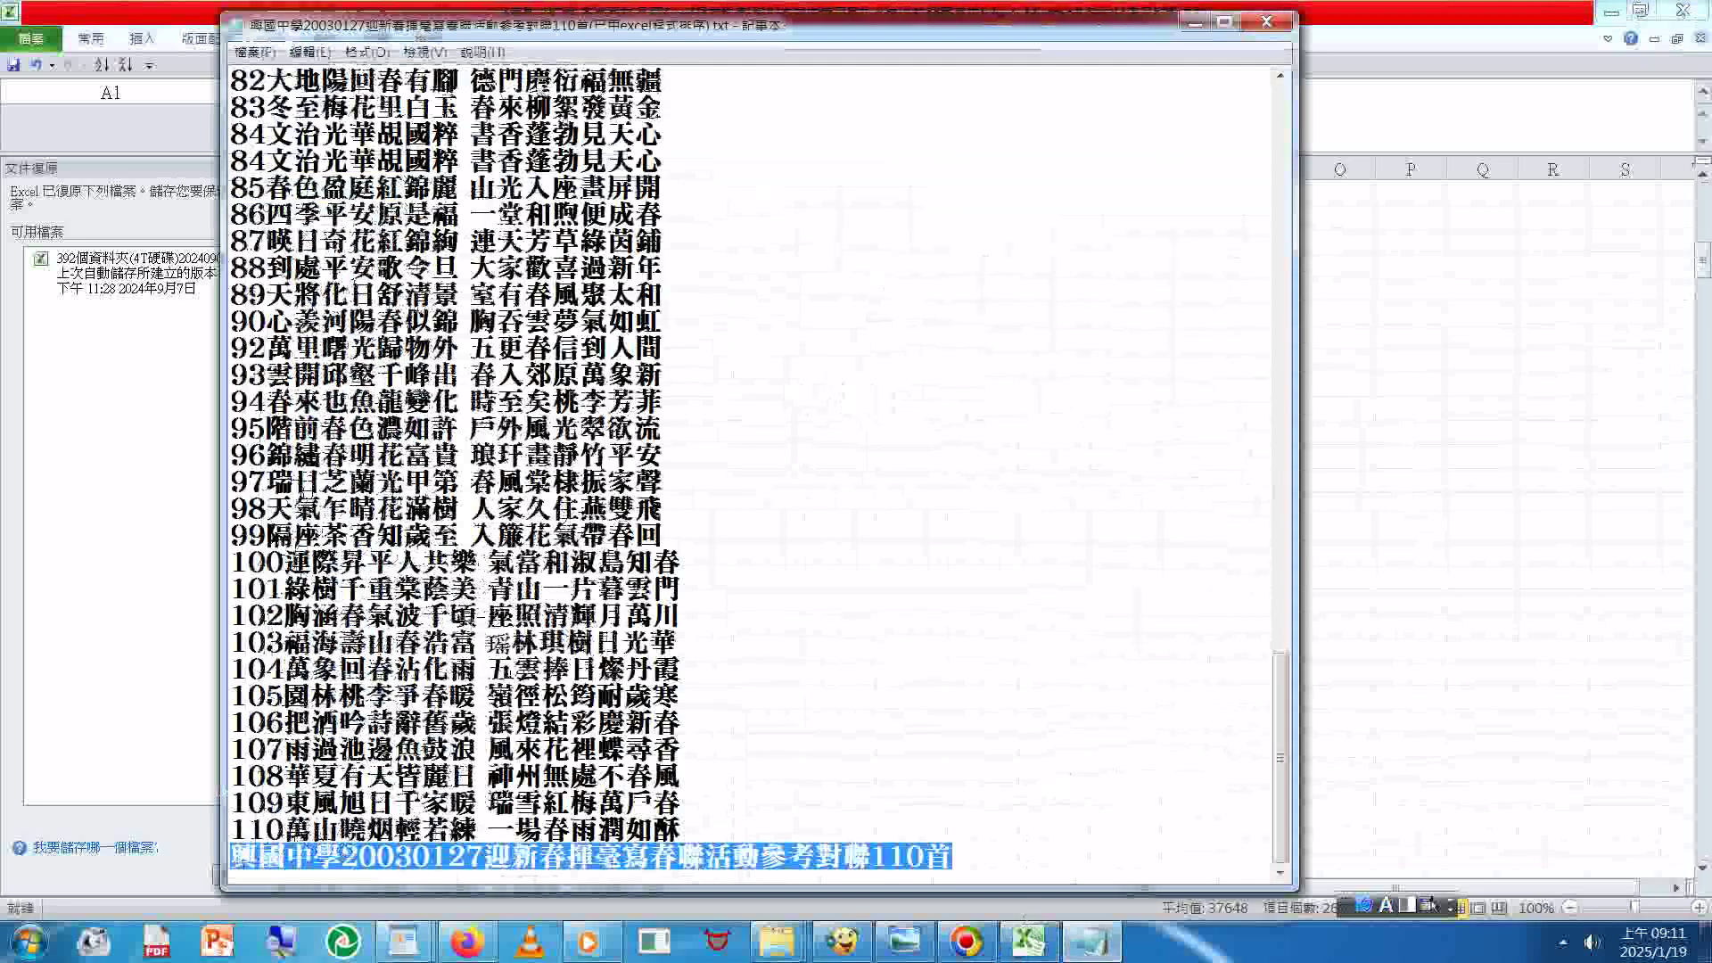
pyautogui.moveTo(661, 161); pyautogui.dragTo(219, 165)
pyautogui.press('Delete')
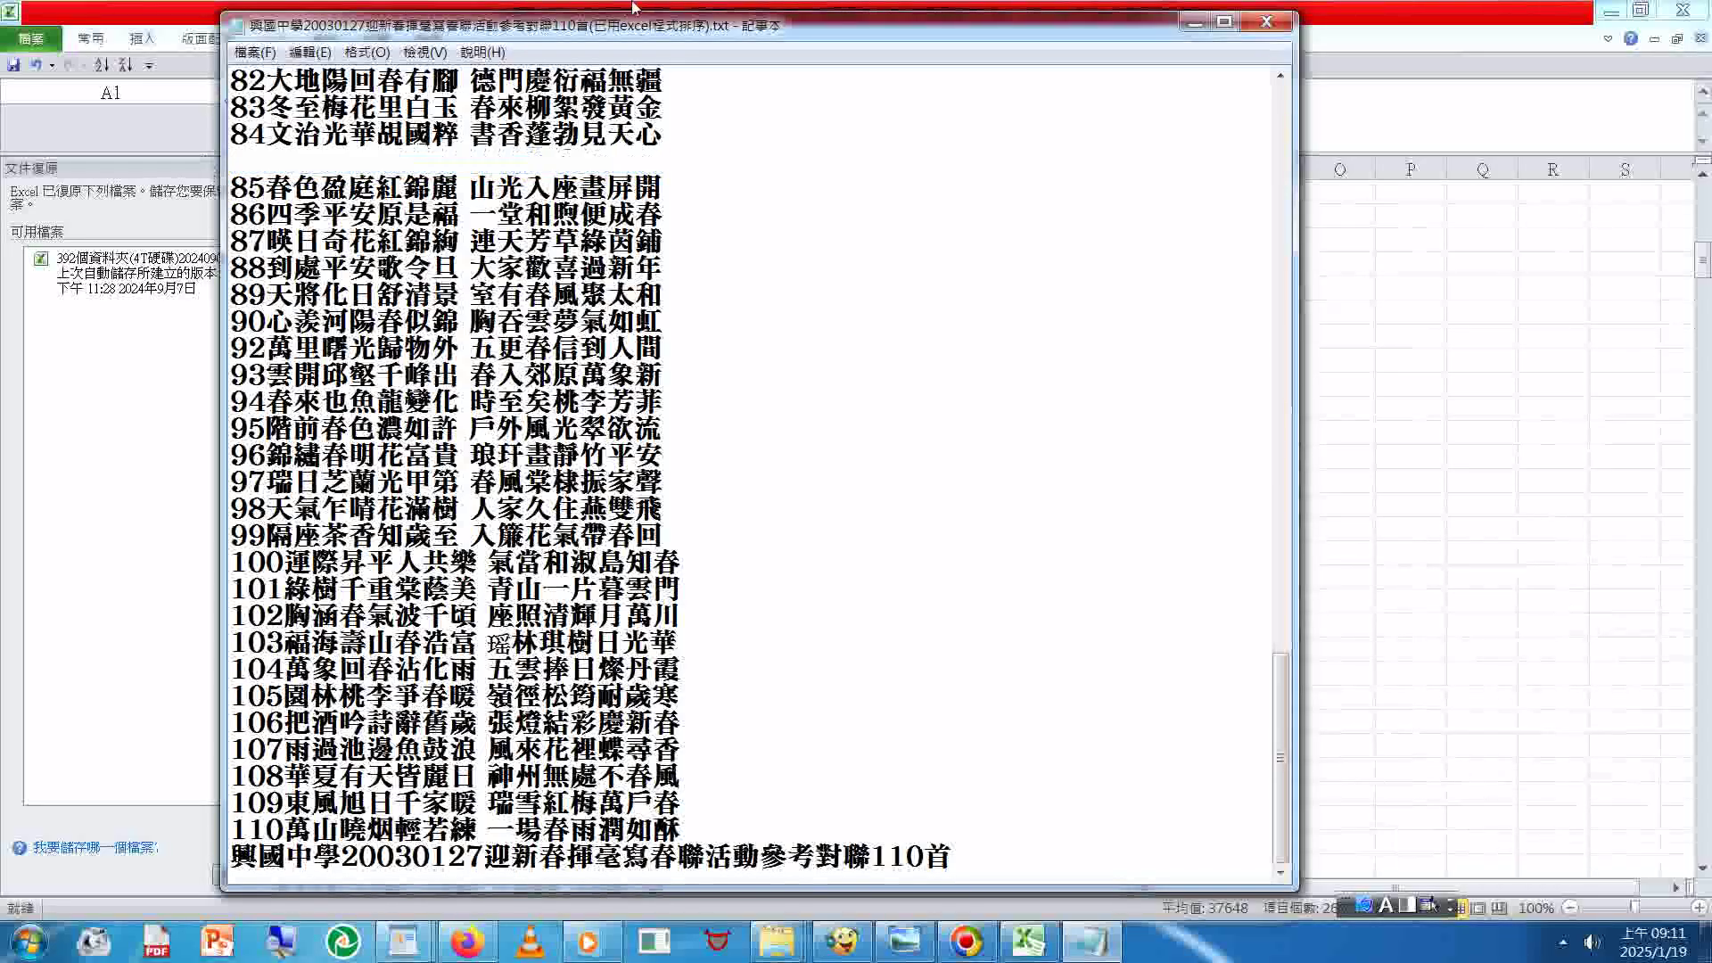
pyautogui.press('Delete')
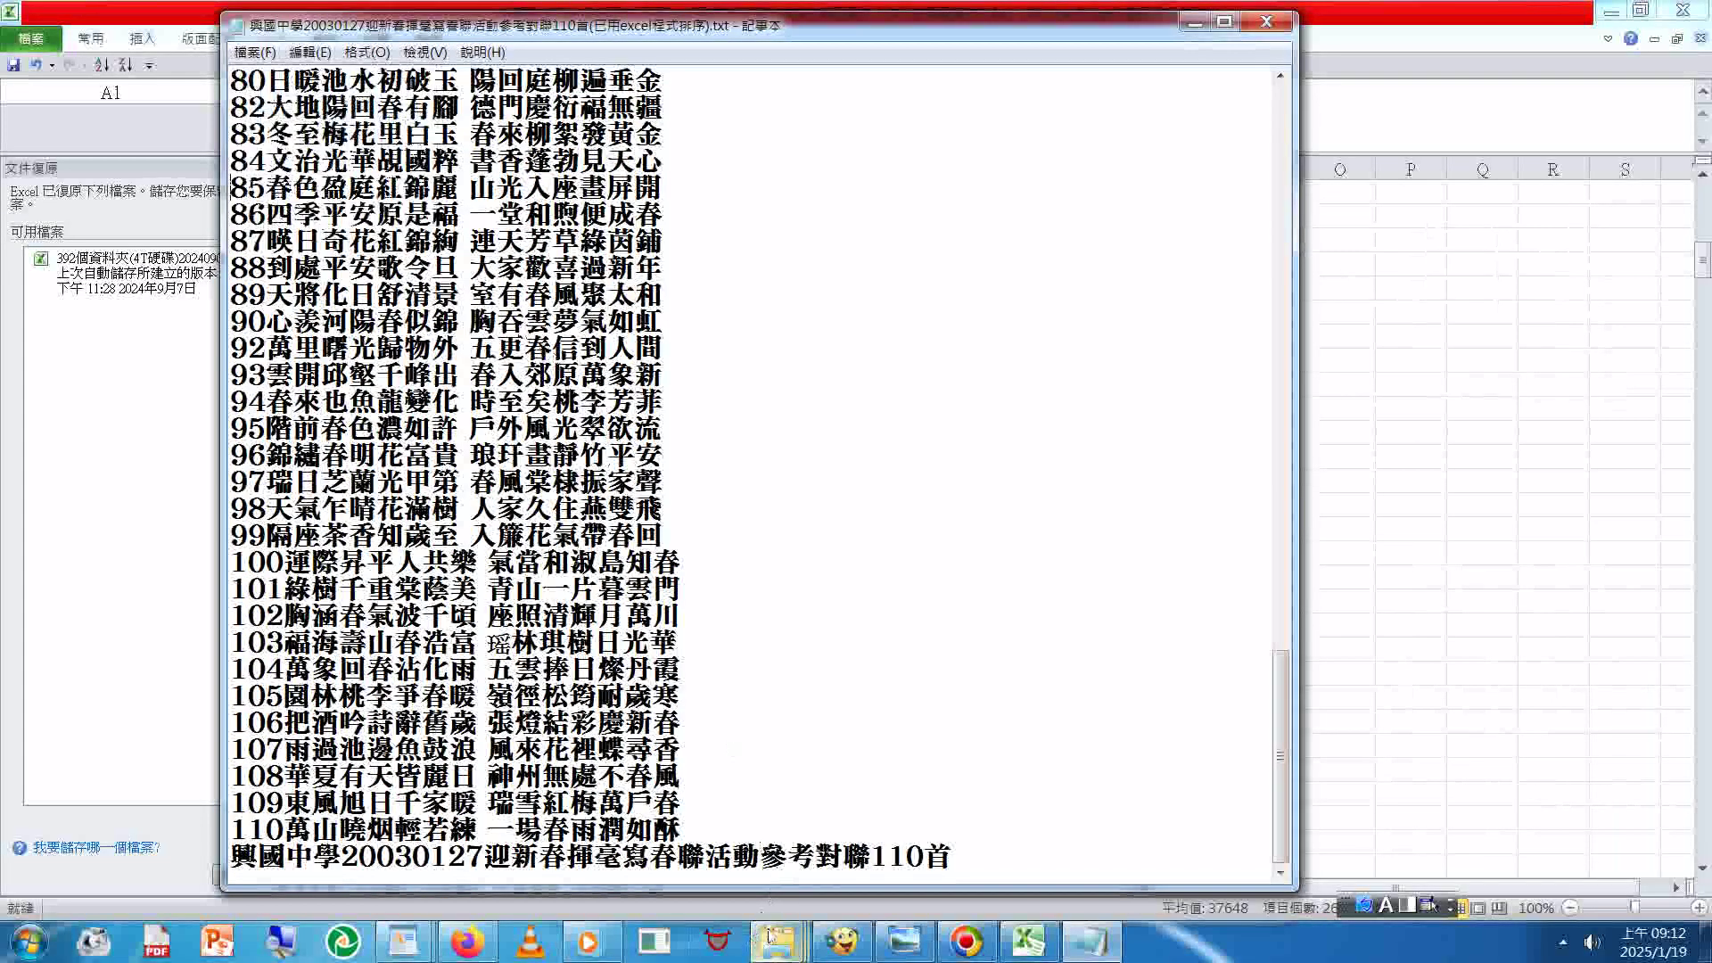
# Step: Switch back to the Excel workbook and examine the couplet numbers in column A down towards the end of the list
pyautogui.click(1038, 940)
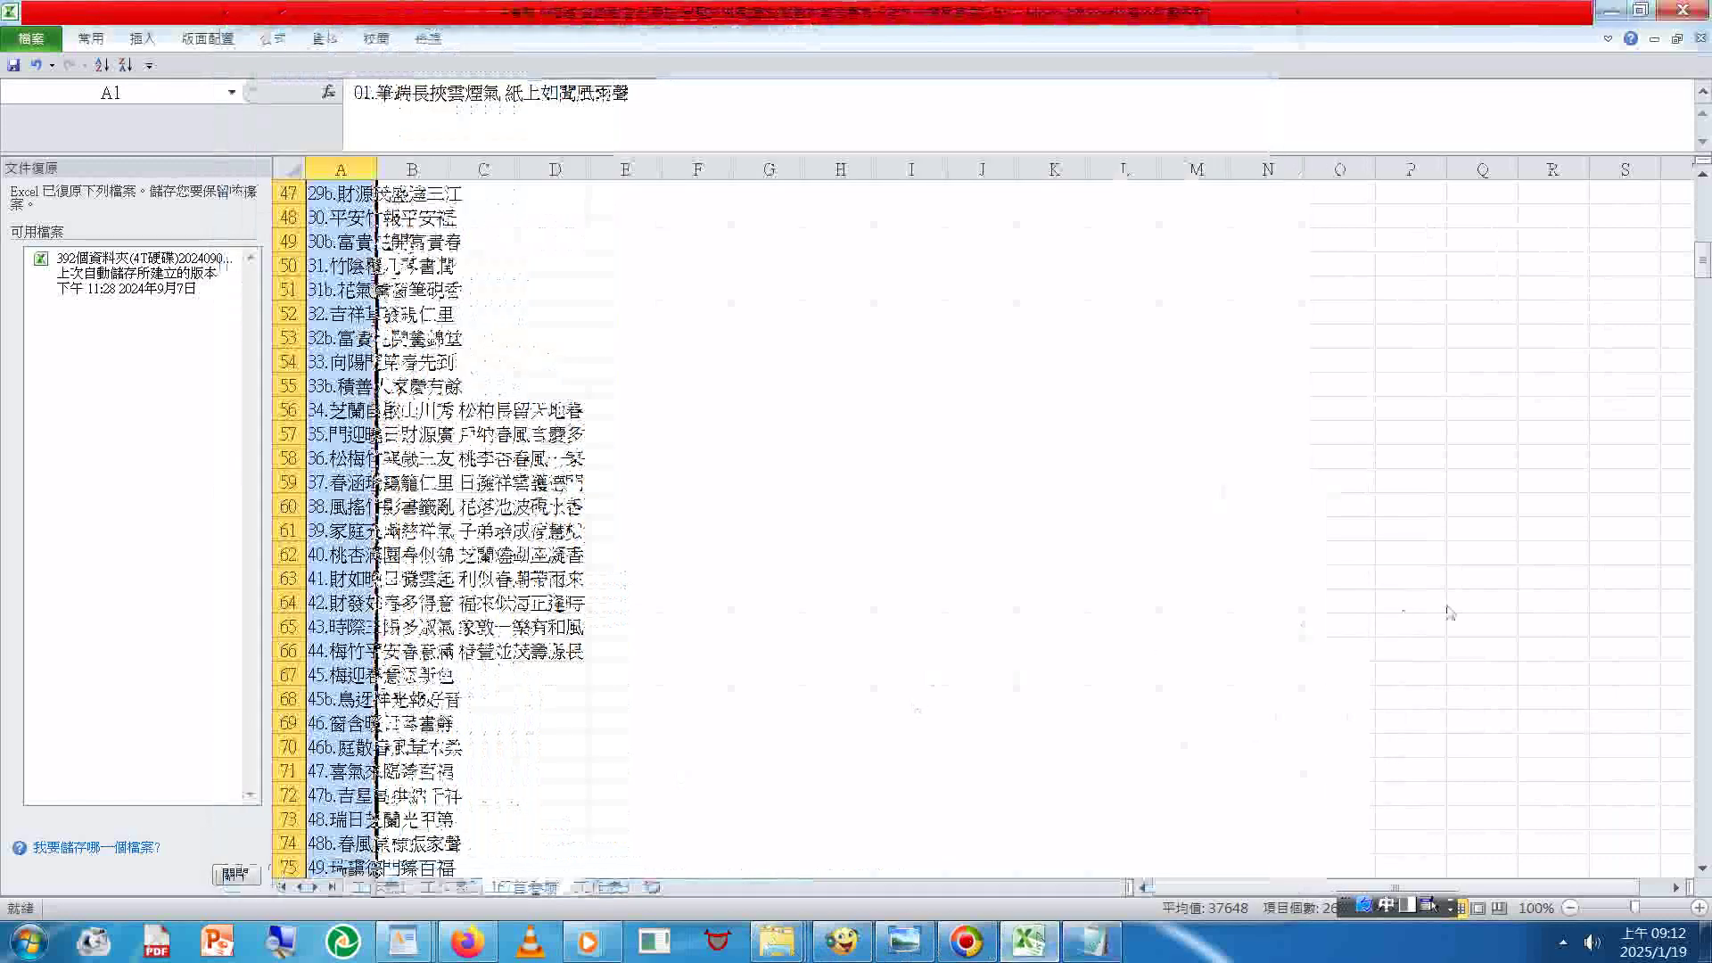
pyautogui.click(1705, 752)
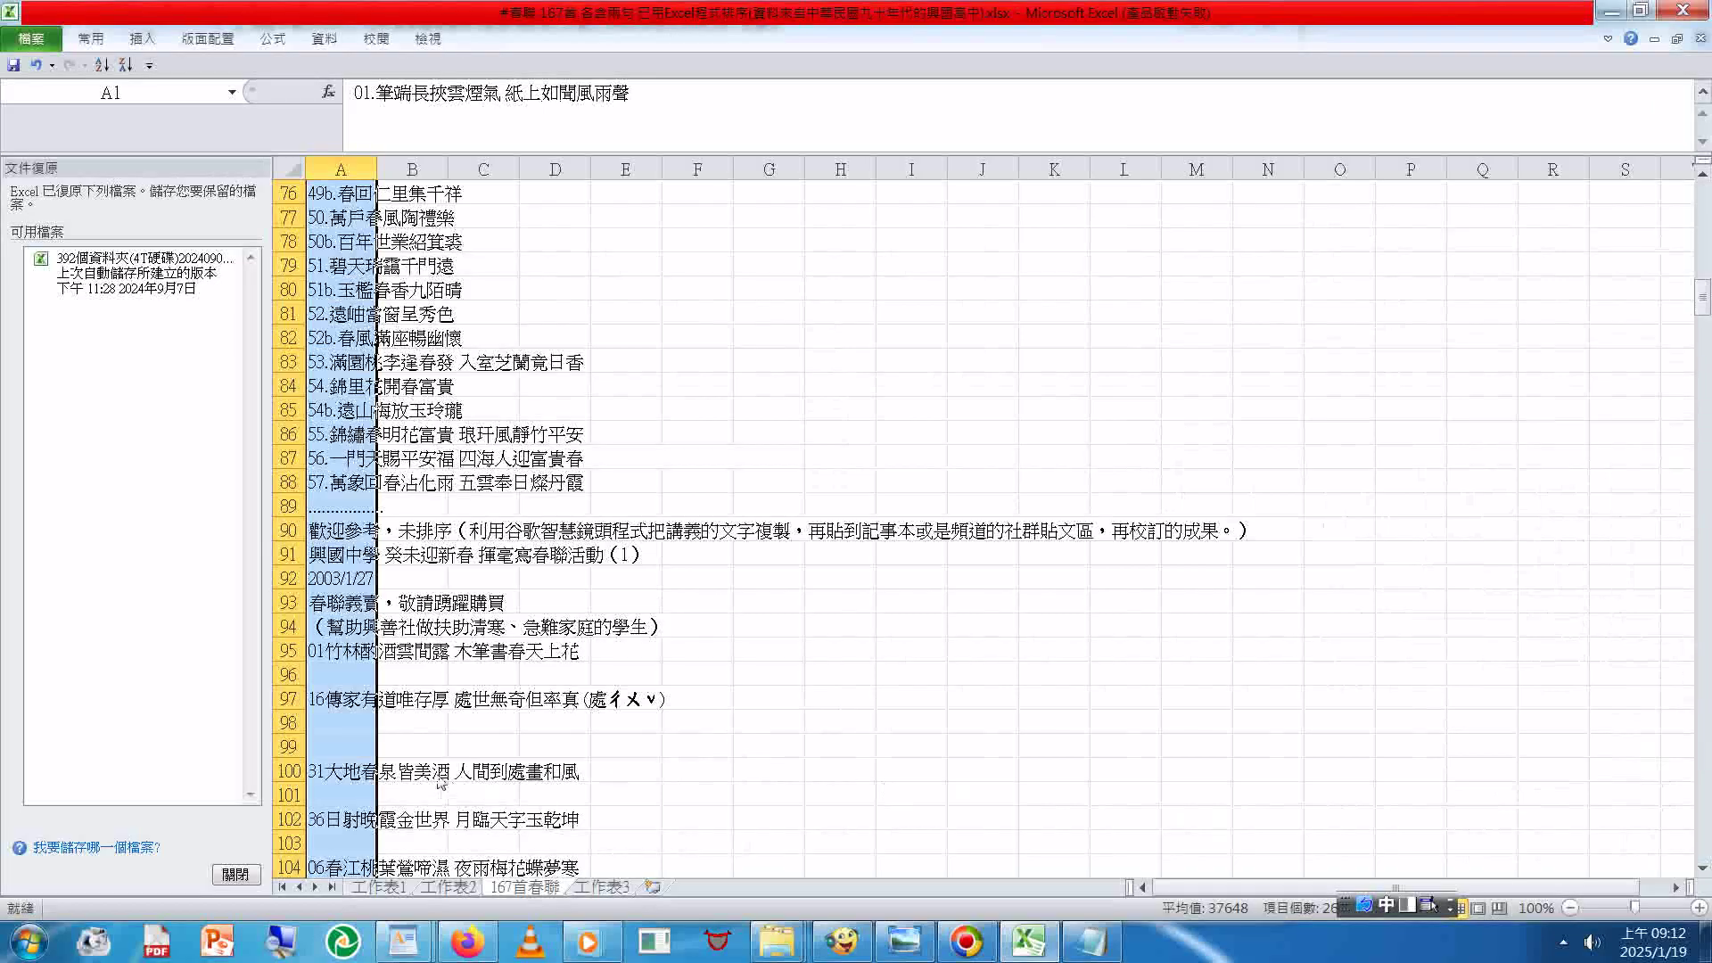
pyautogui.click(1703, 825)
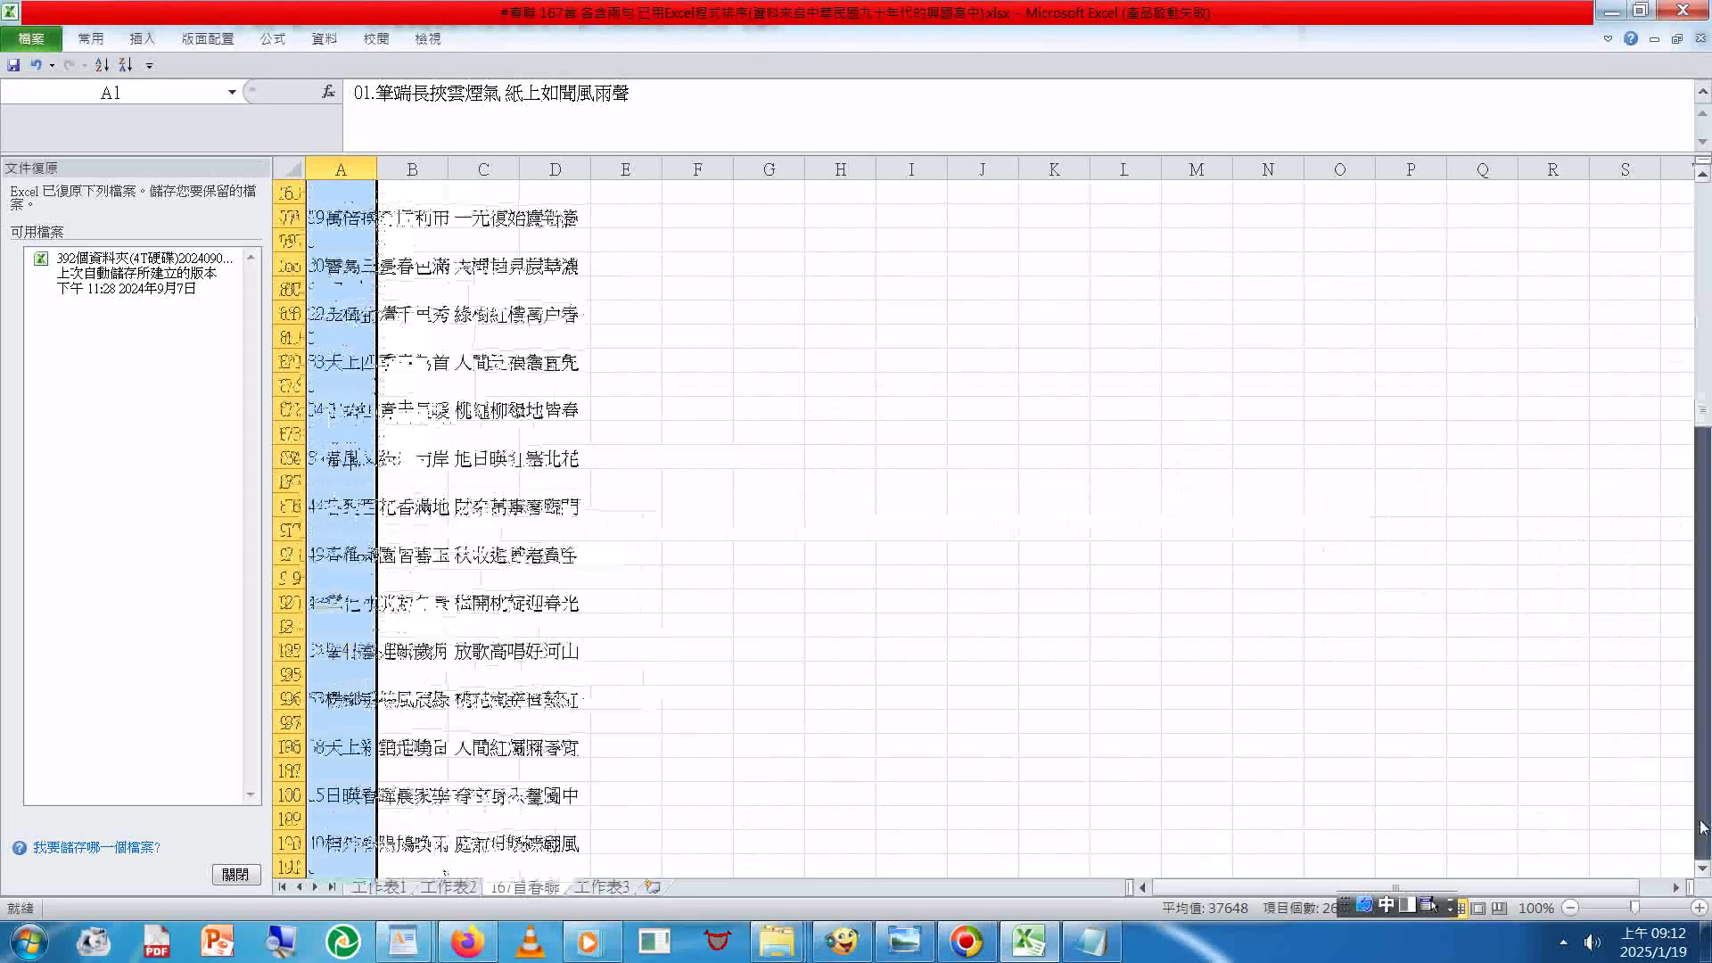
pyautogui.click(1702, 826)
pyautogui.click(1703, 826)
pyautogui.click(1702, 826)
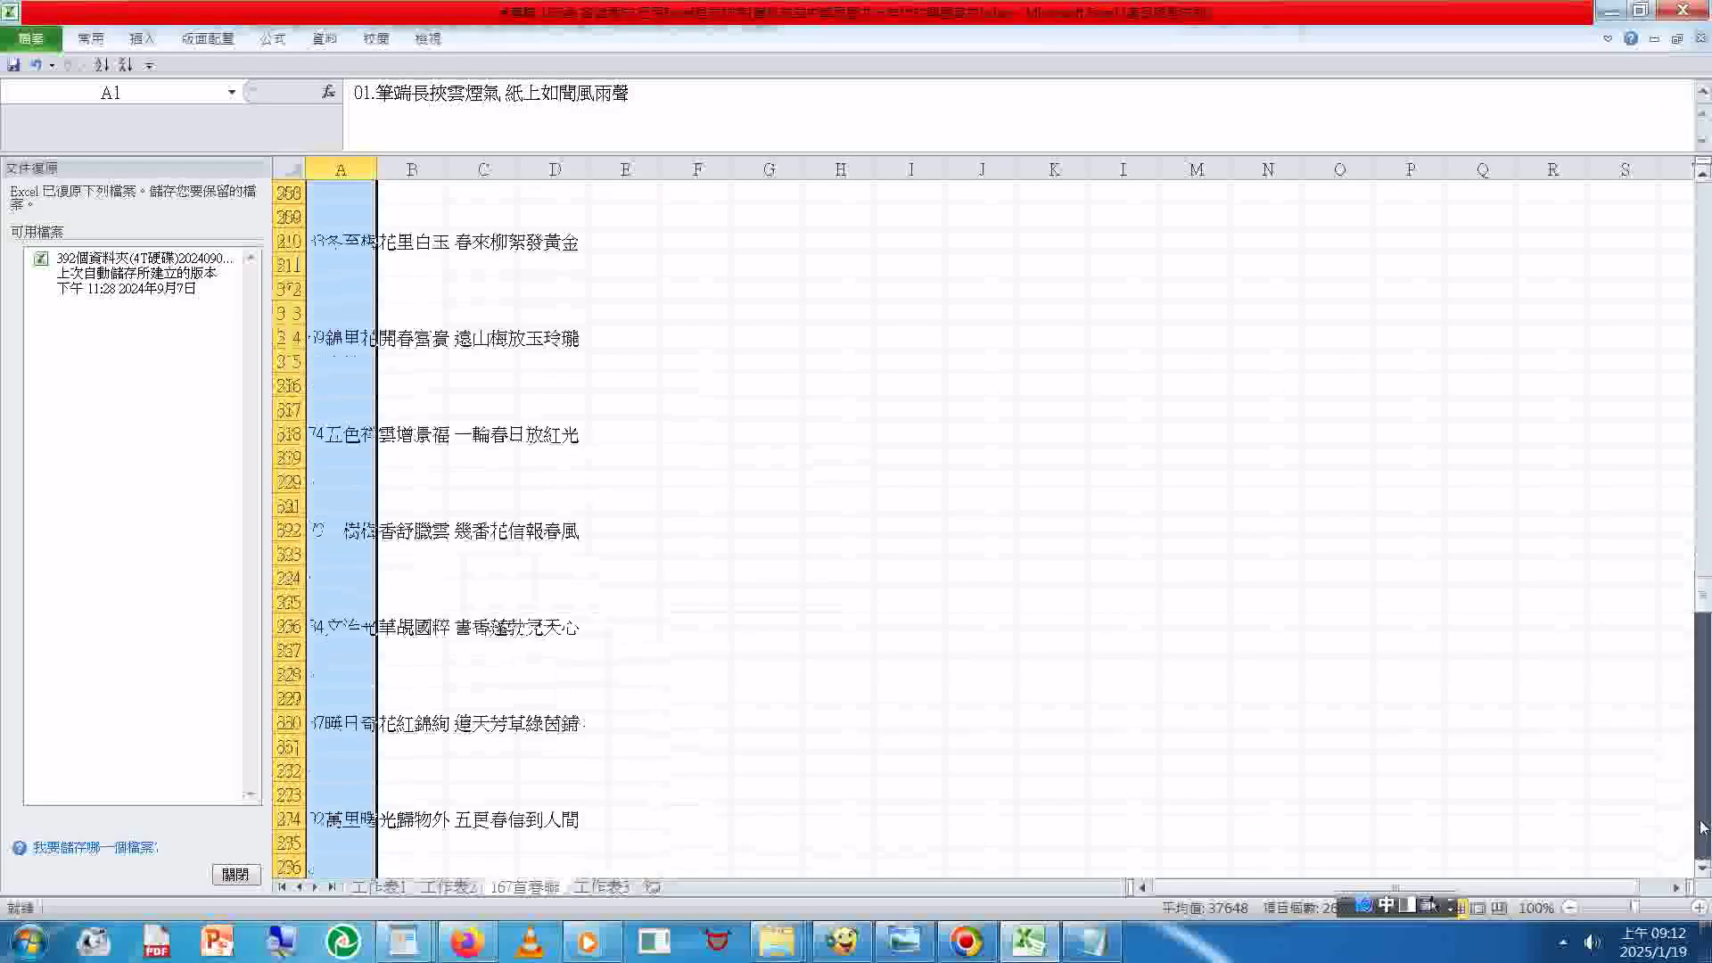
pyautogui.click(1703, 827)
pyautogui.click(1703, 824)
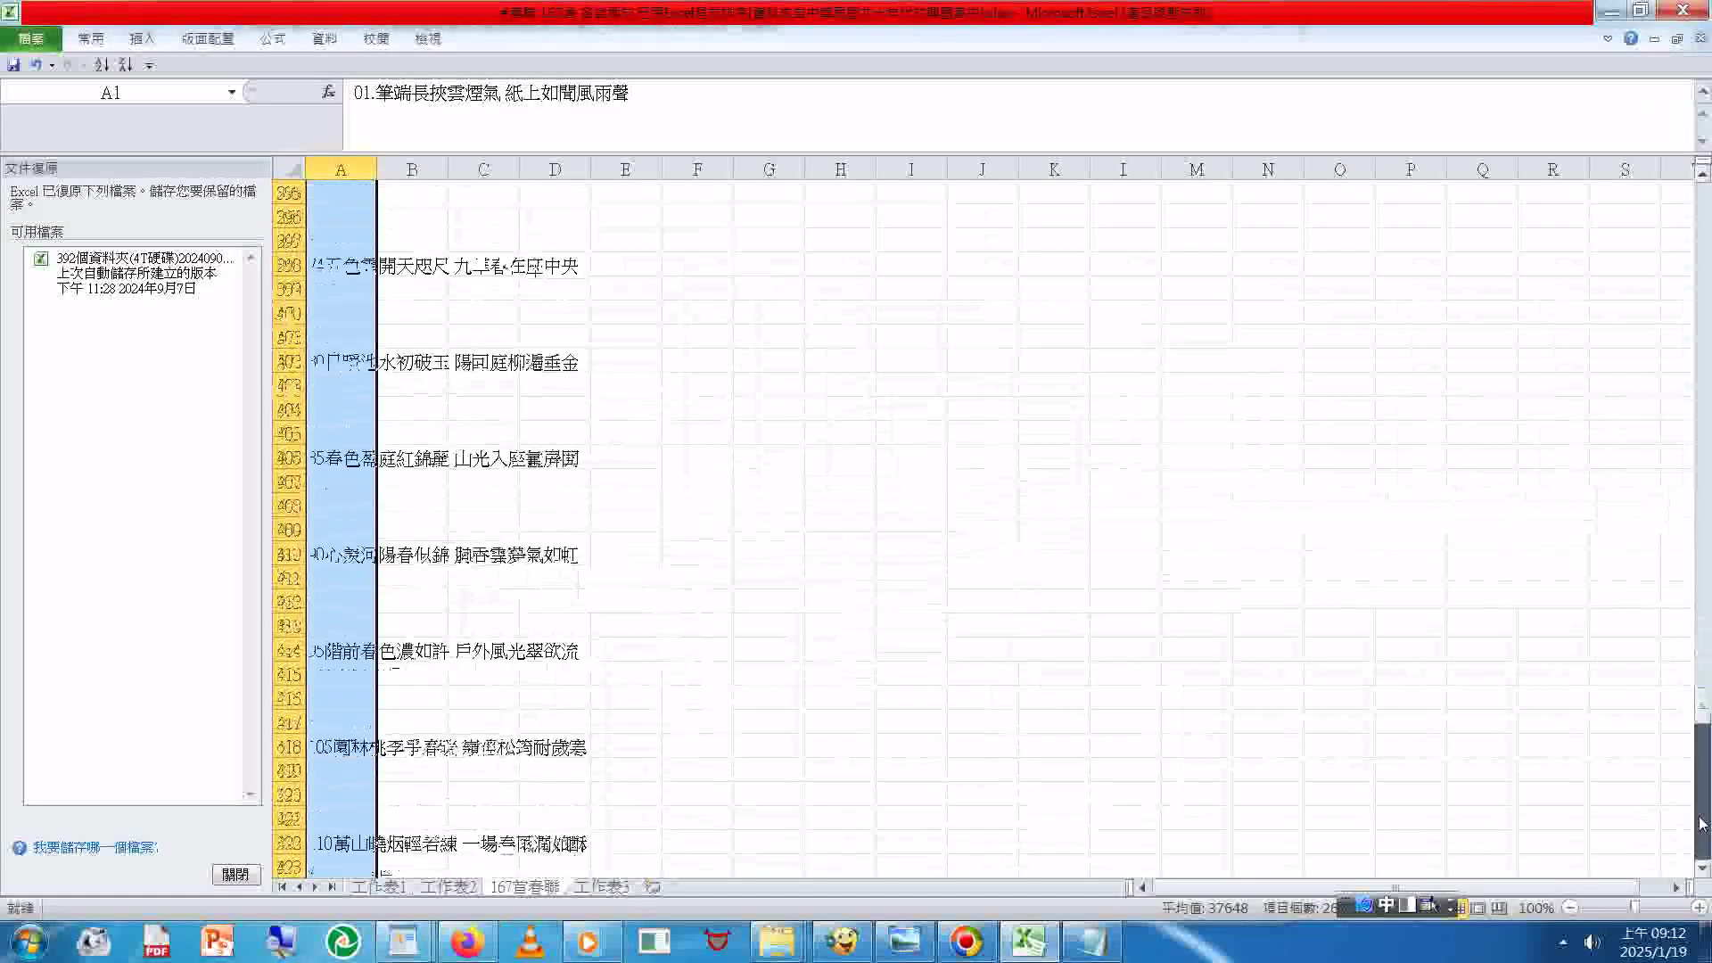
pyautogui.click(1700, 825)
pyautogui.click(1700, 823)
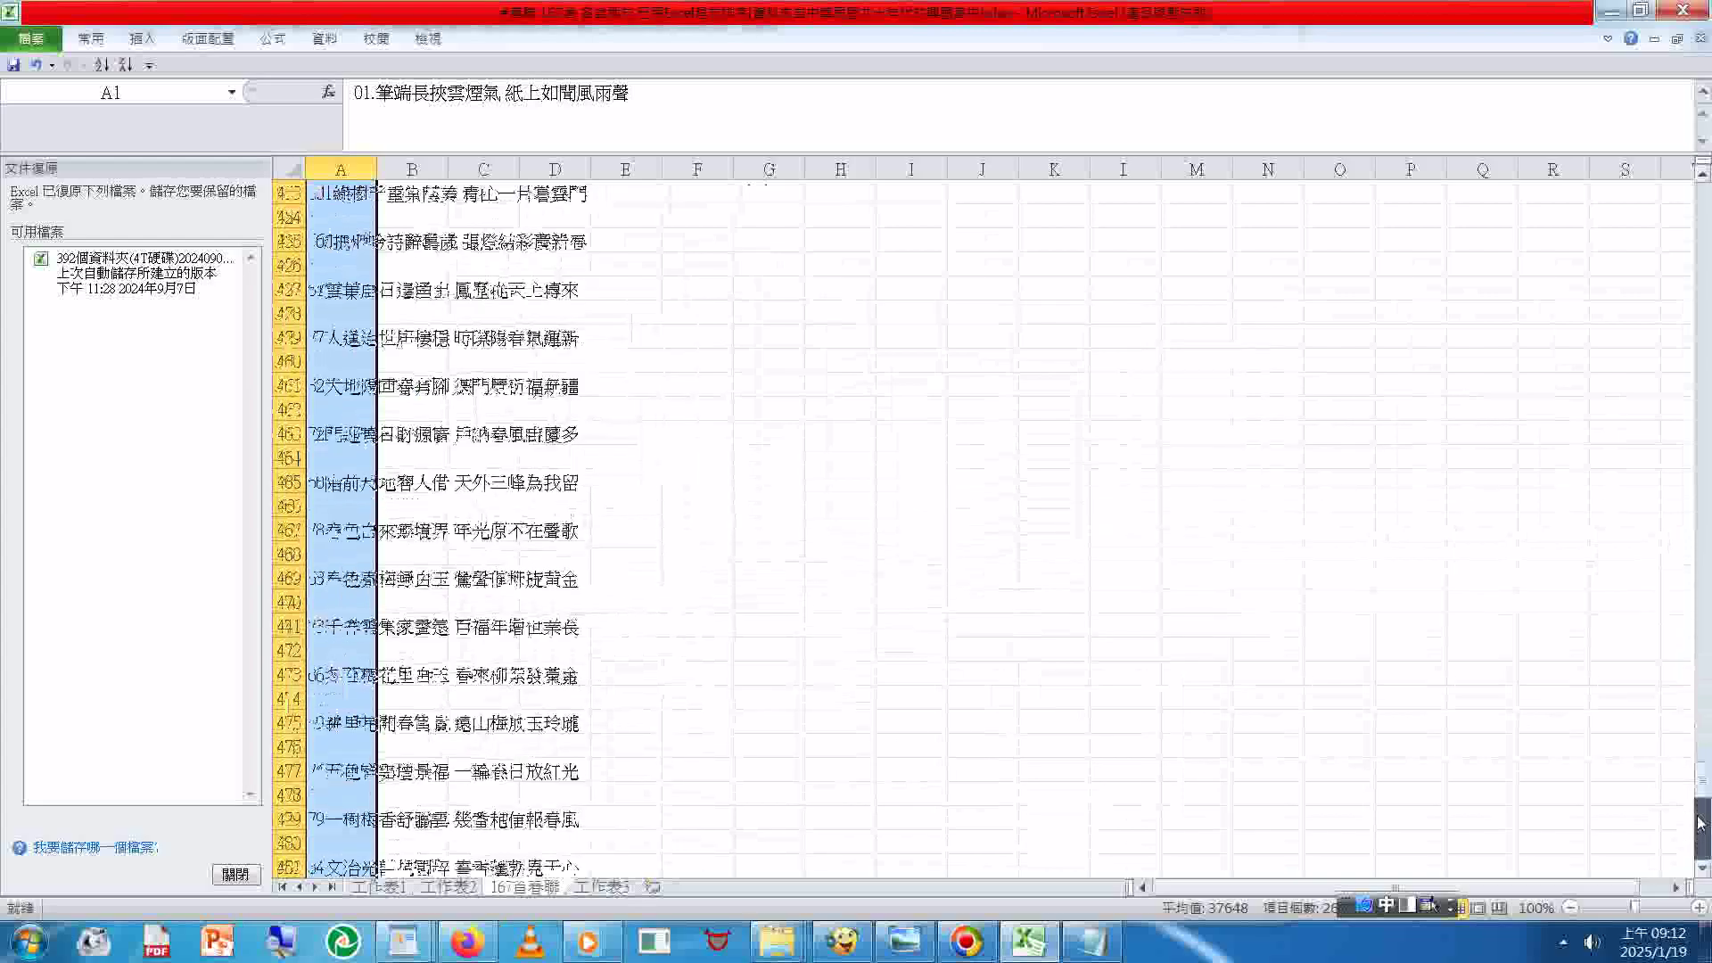
pyautogui.click(1700, 822)
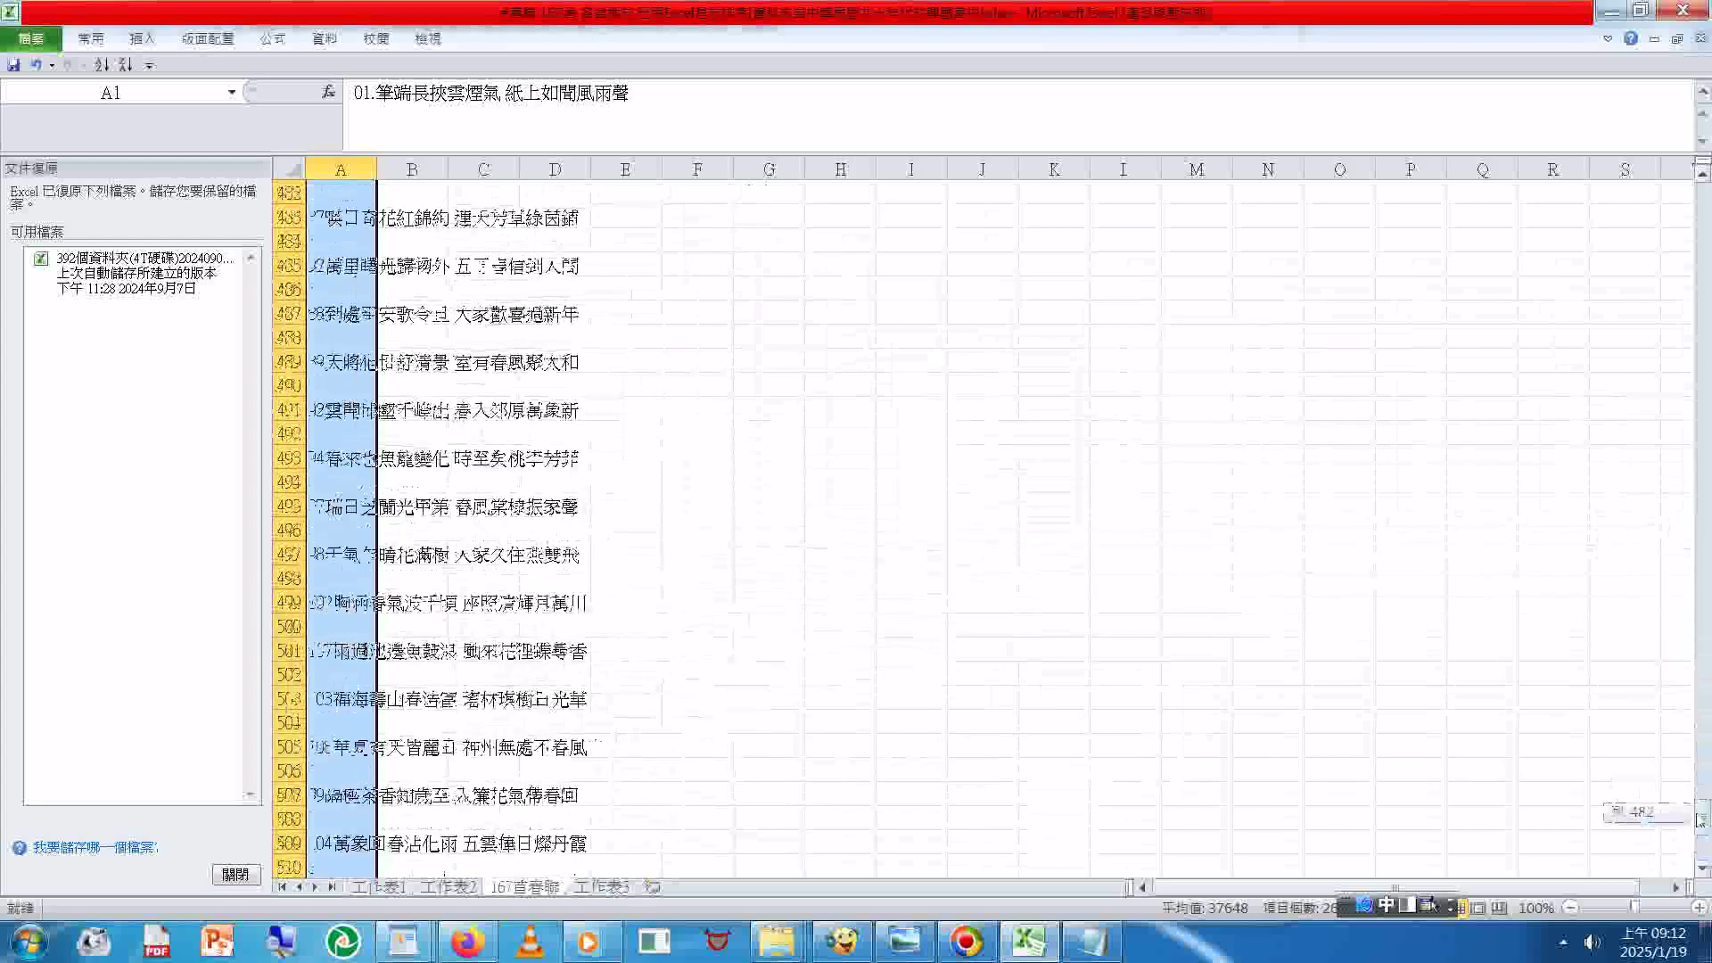
pyautogui.moveTo(1702, 816); pyautogui.dragTo(1704, 843)
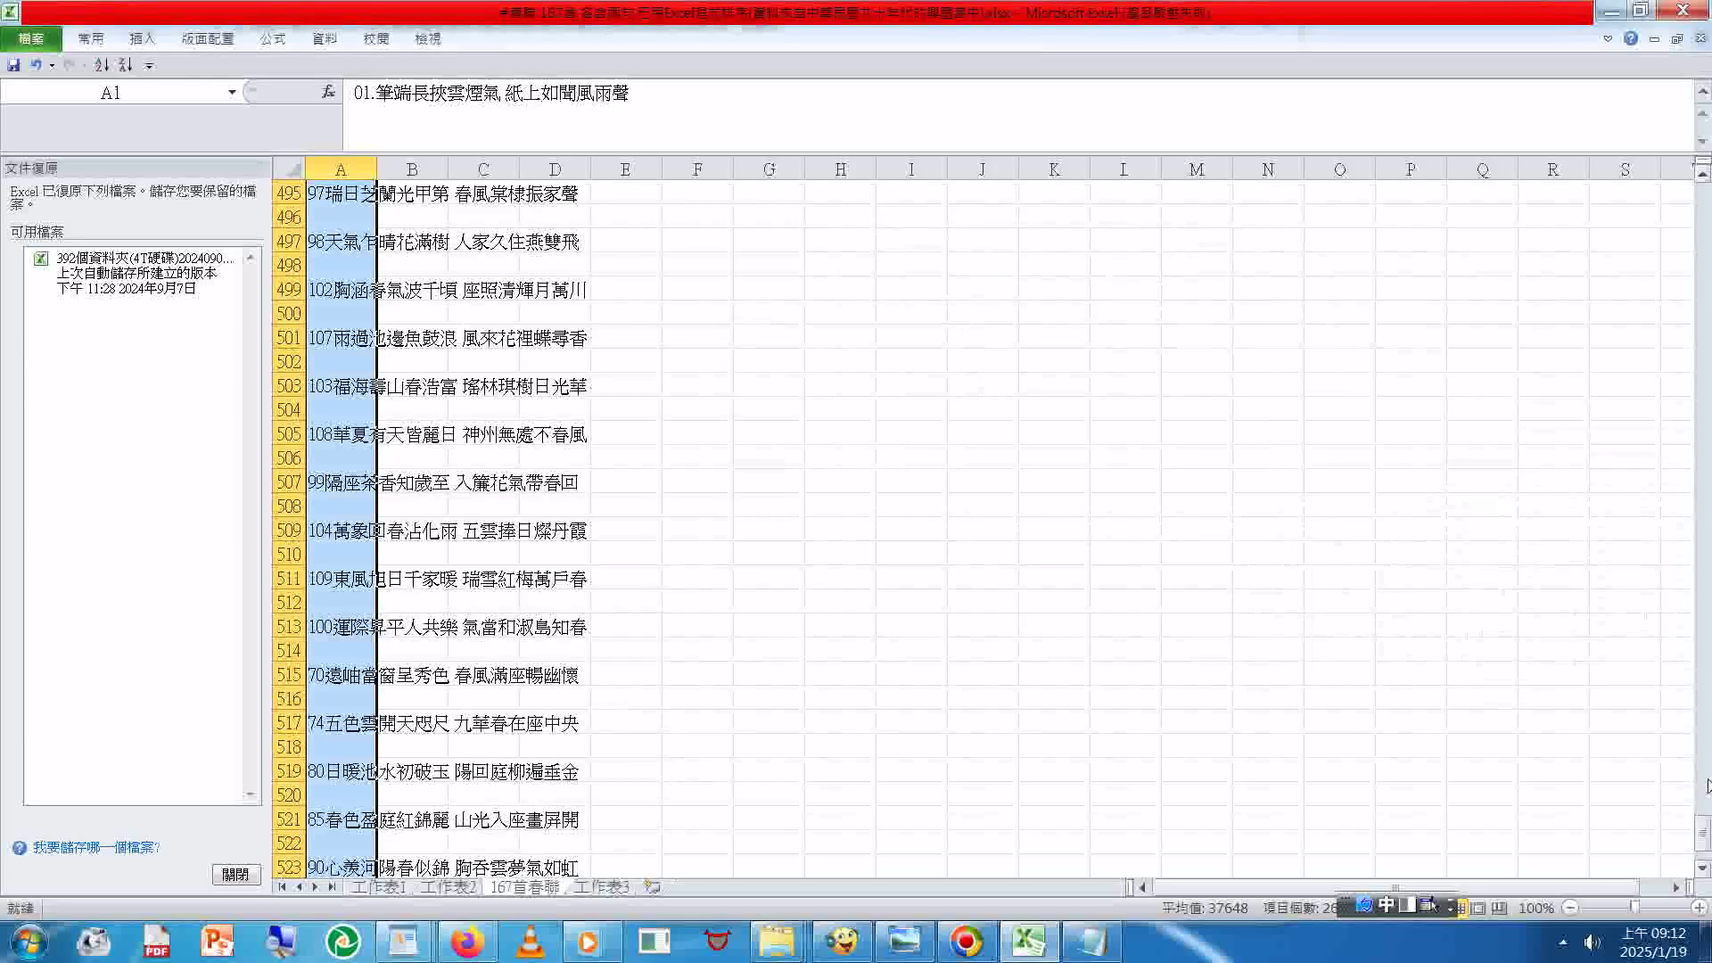
# Step: Search the worksheet for couplet number 81 and for number 82, and close the search
pyautogui.hotkey('ctrl', 'f')
pyautogui.write('81')
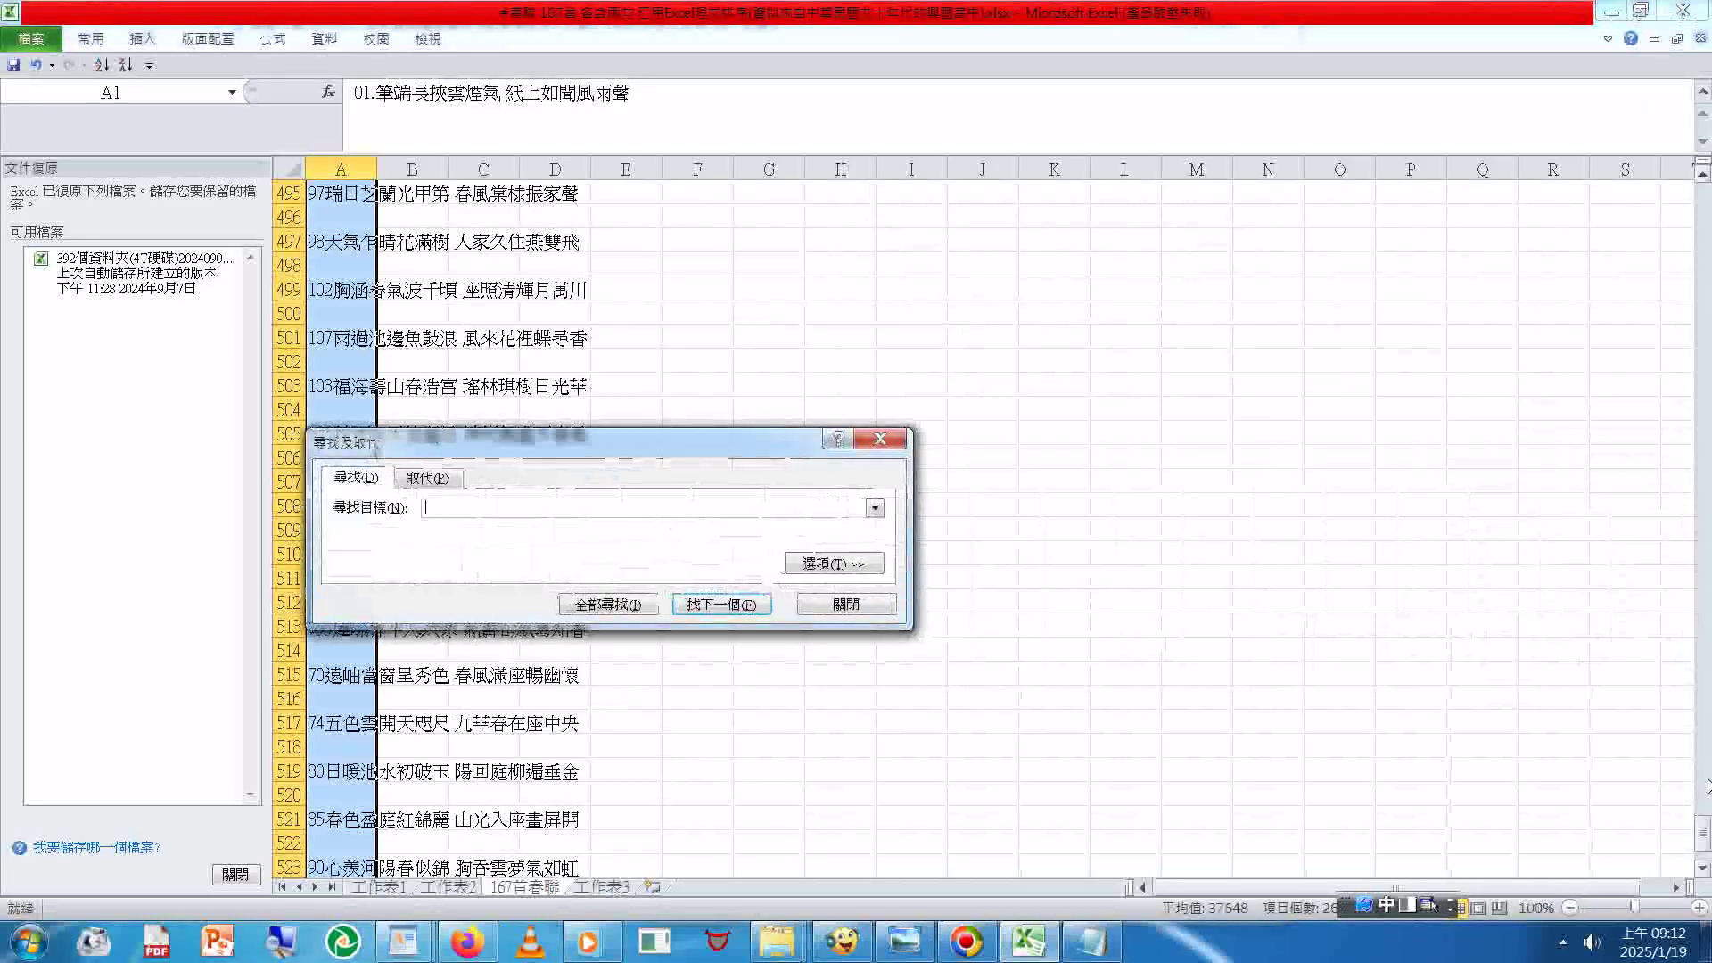
pyautogui.press('Return')
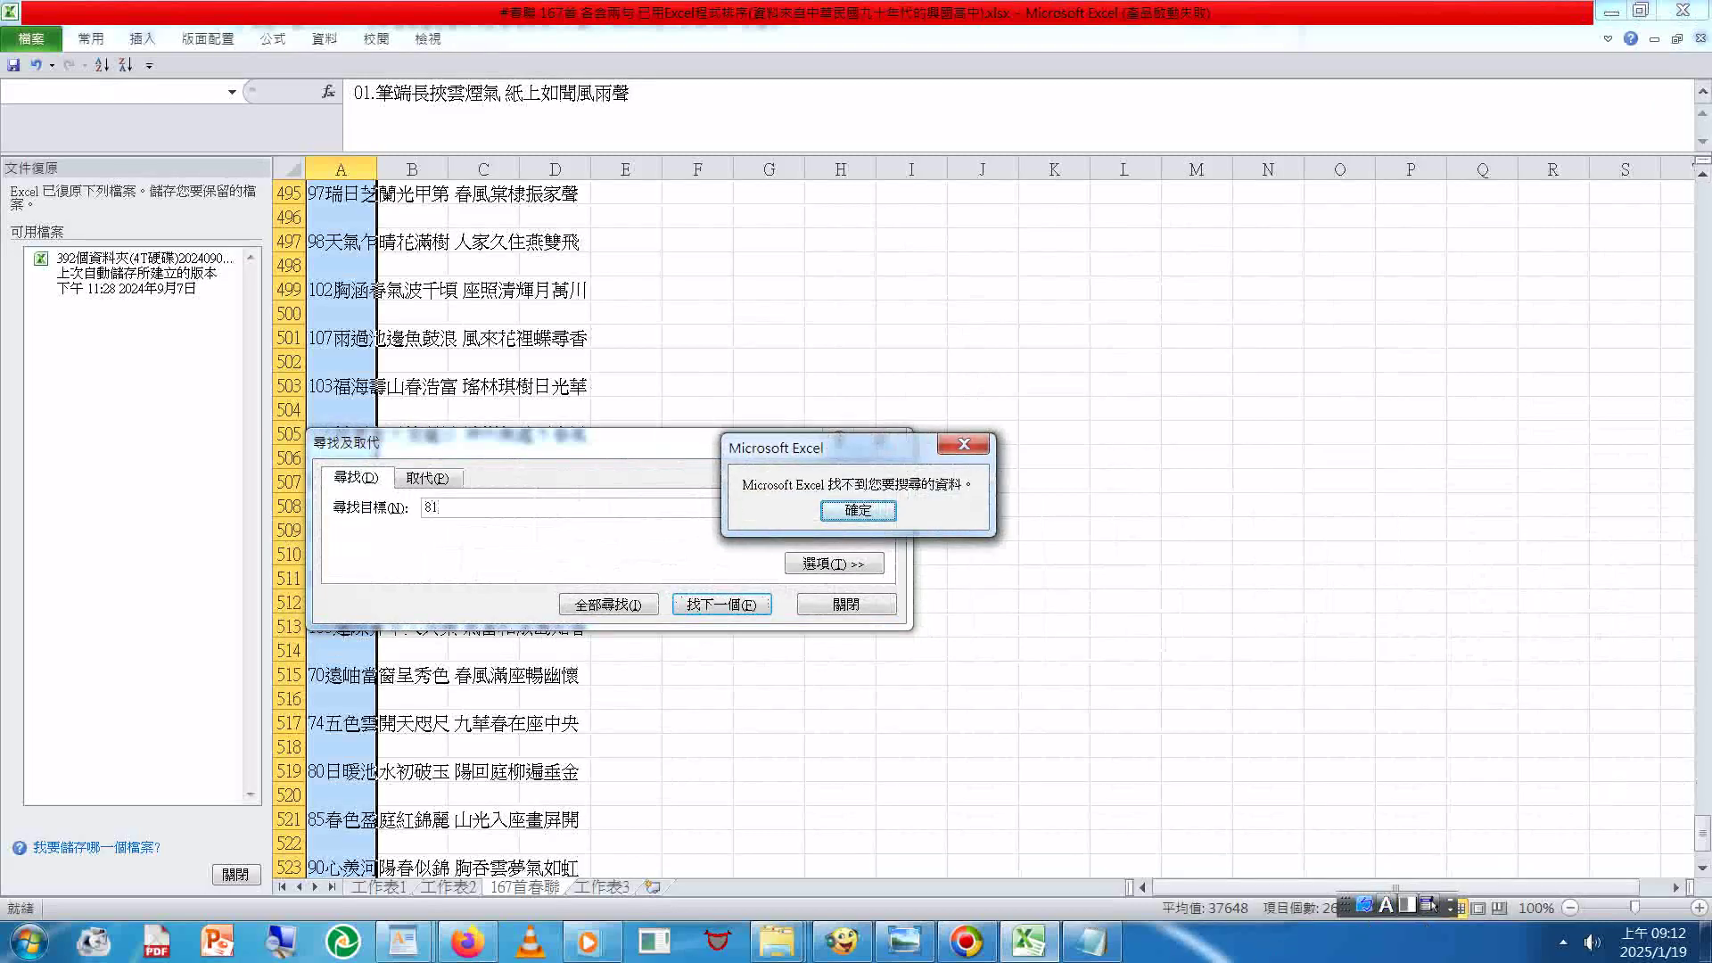
pyautogui.click(851, 516)
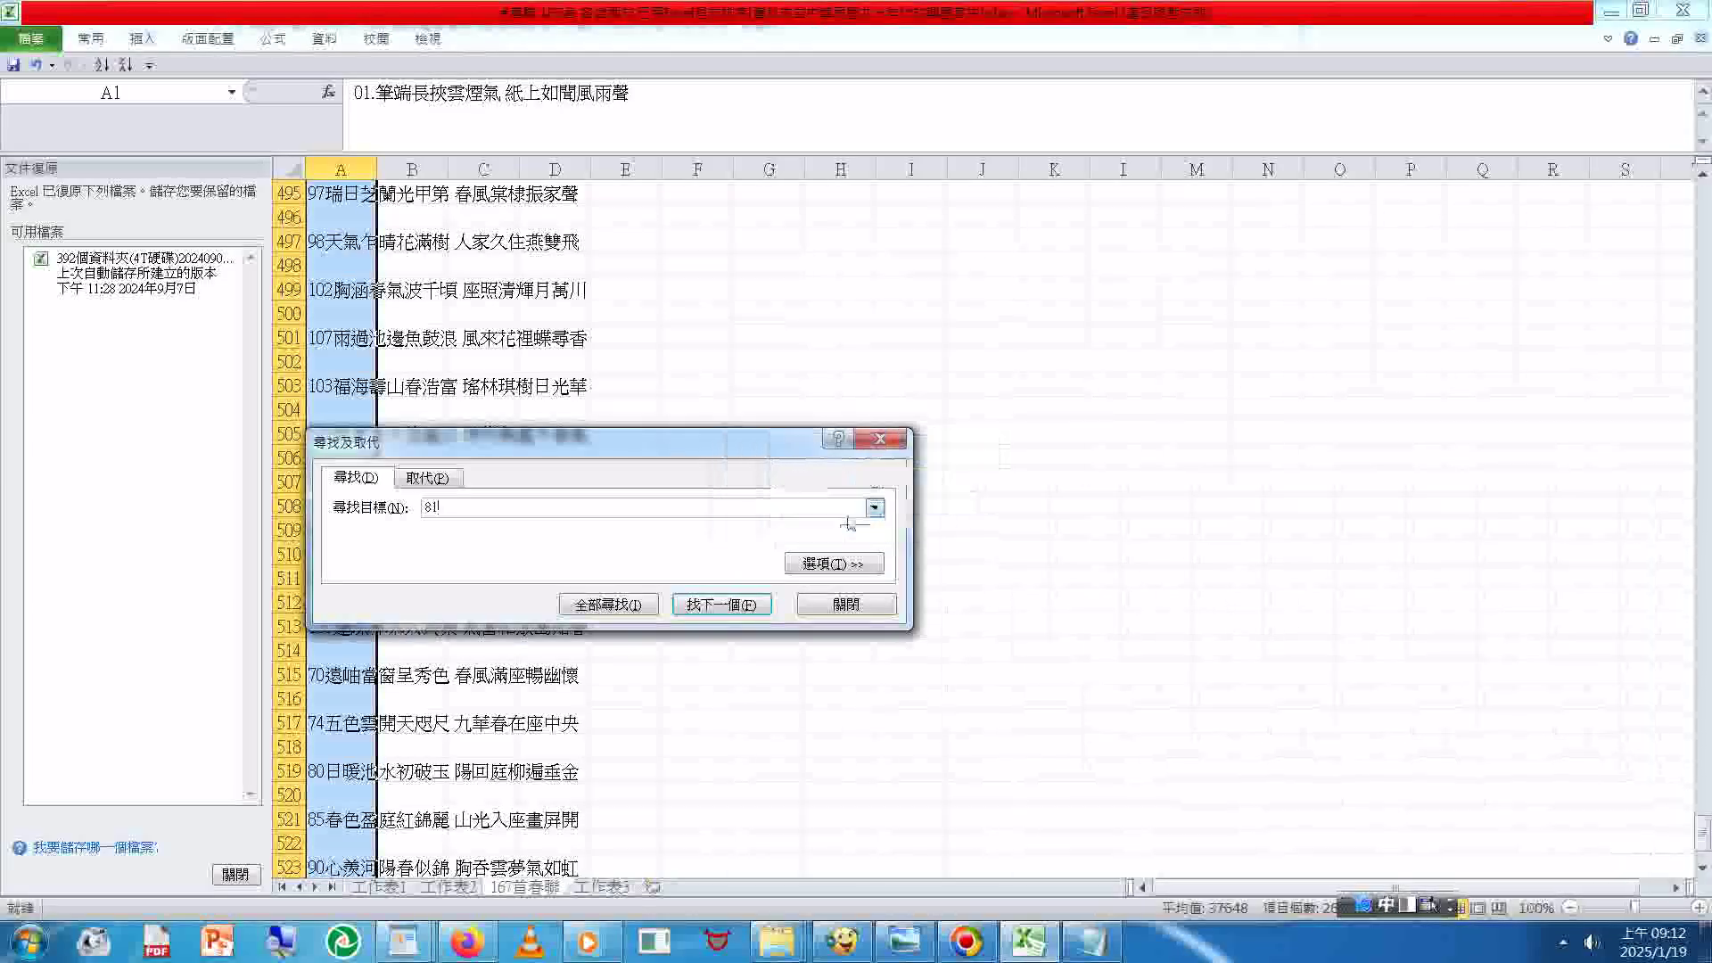
pyautogui.press('BackSpace')
pyautogui.write('2')
pyautogui.press('Return')
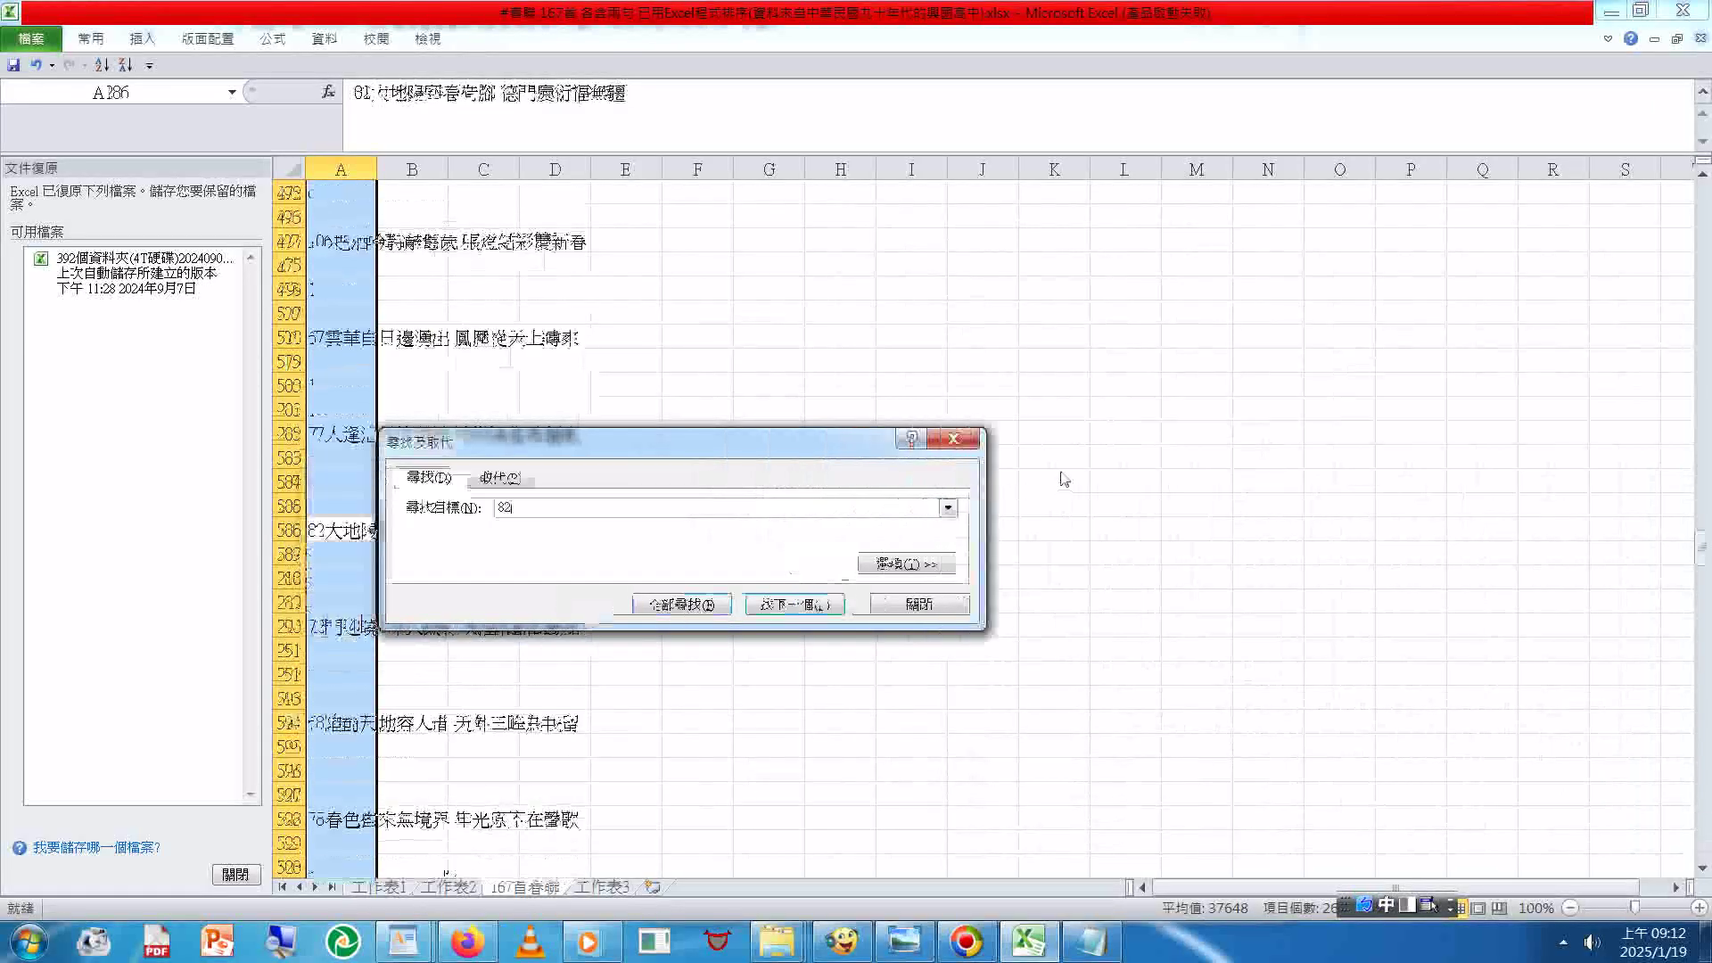
pyautogui.click(956, 439)
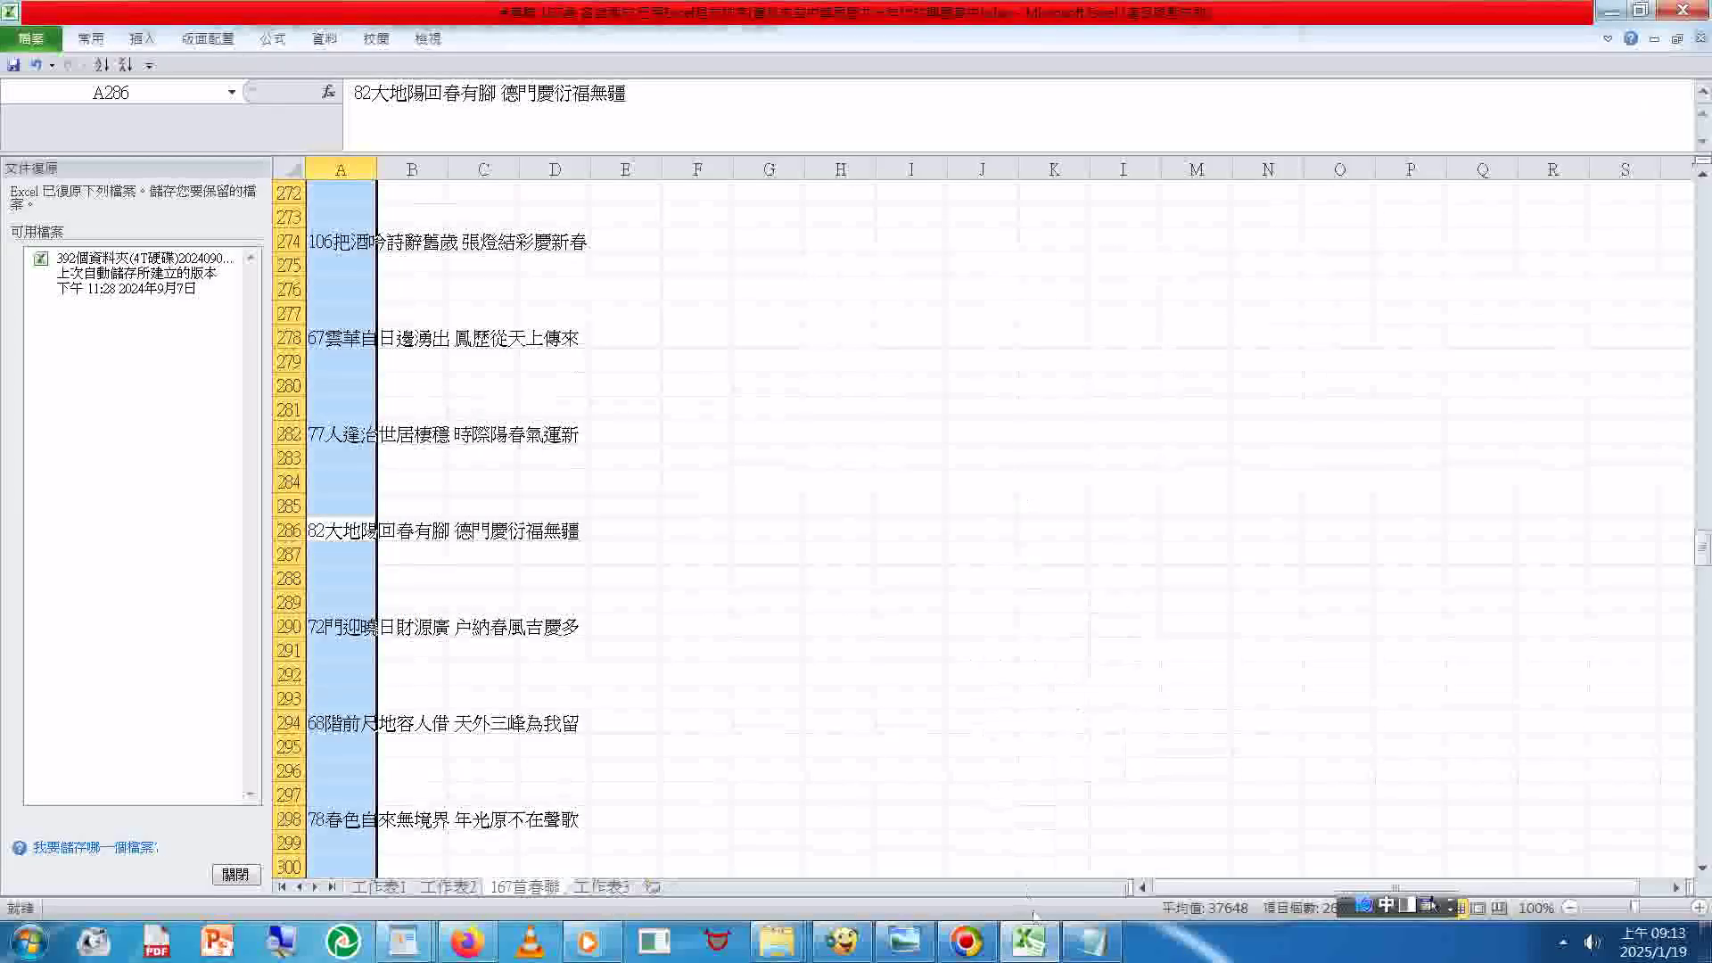
# Step: Return to the Notepad list and check the couplets from number 15 to number 80 for gaps and repeated lines
pyautogui.click(1078, 956)
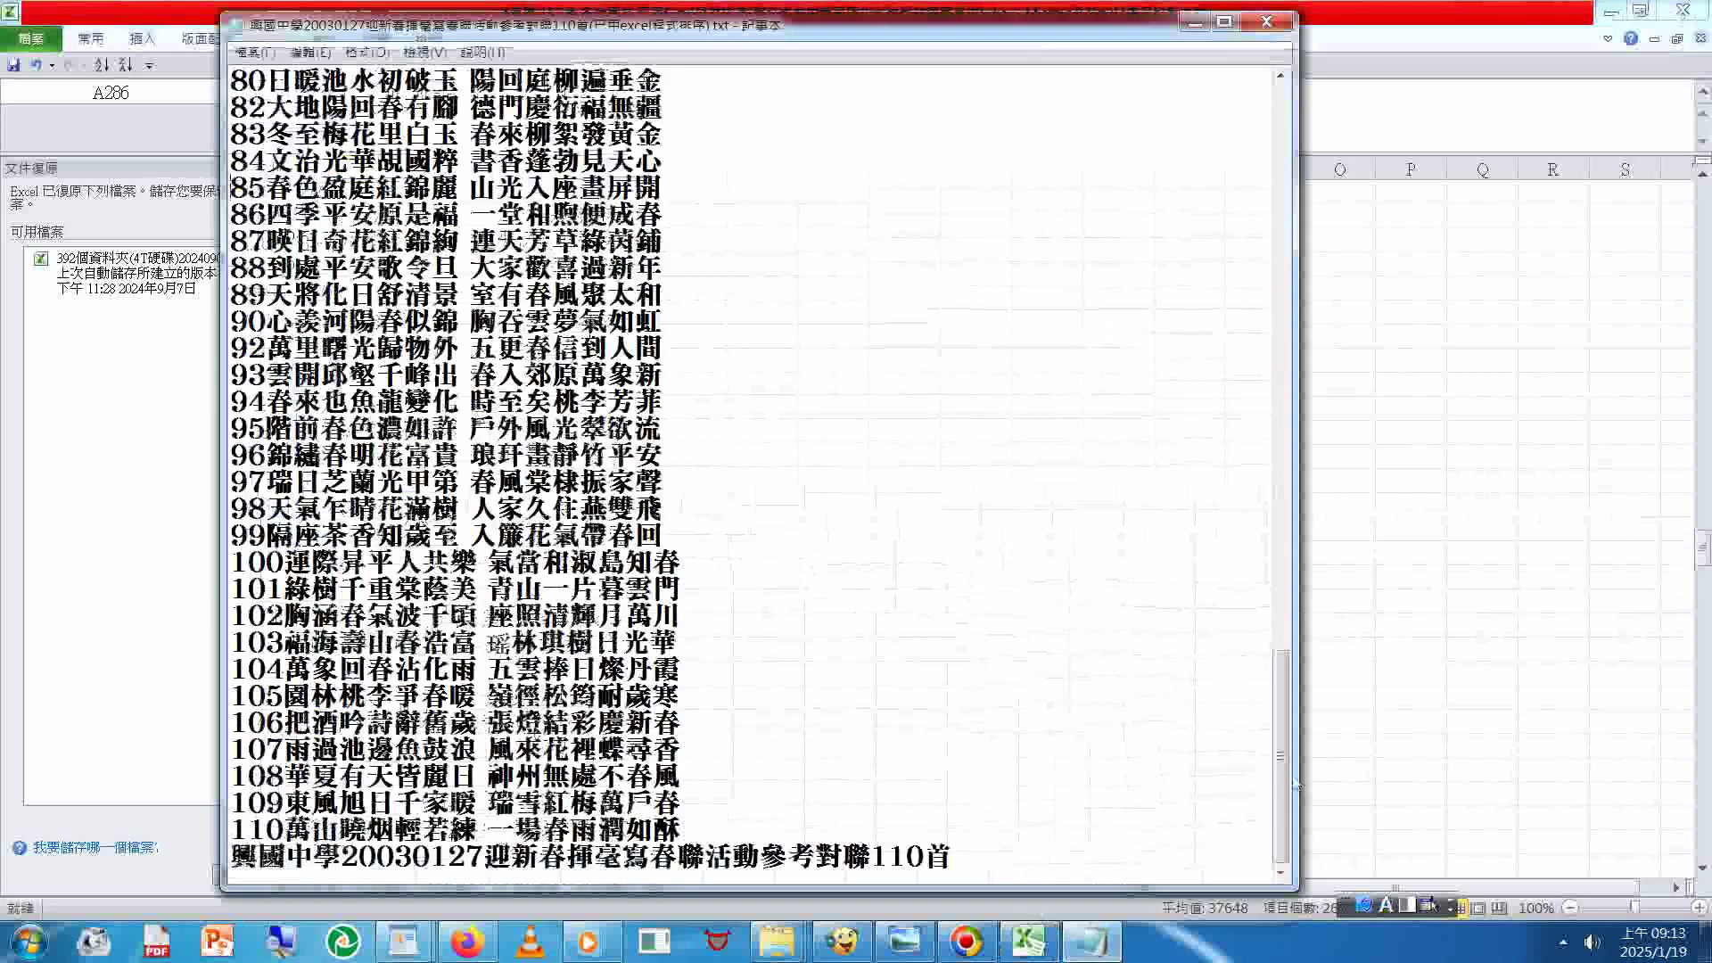
pyautogui.moveTo(1284, 777); pyautogui.dragTo(1281, 308)
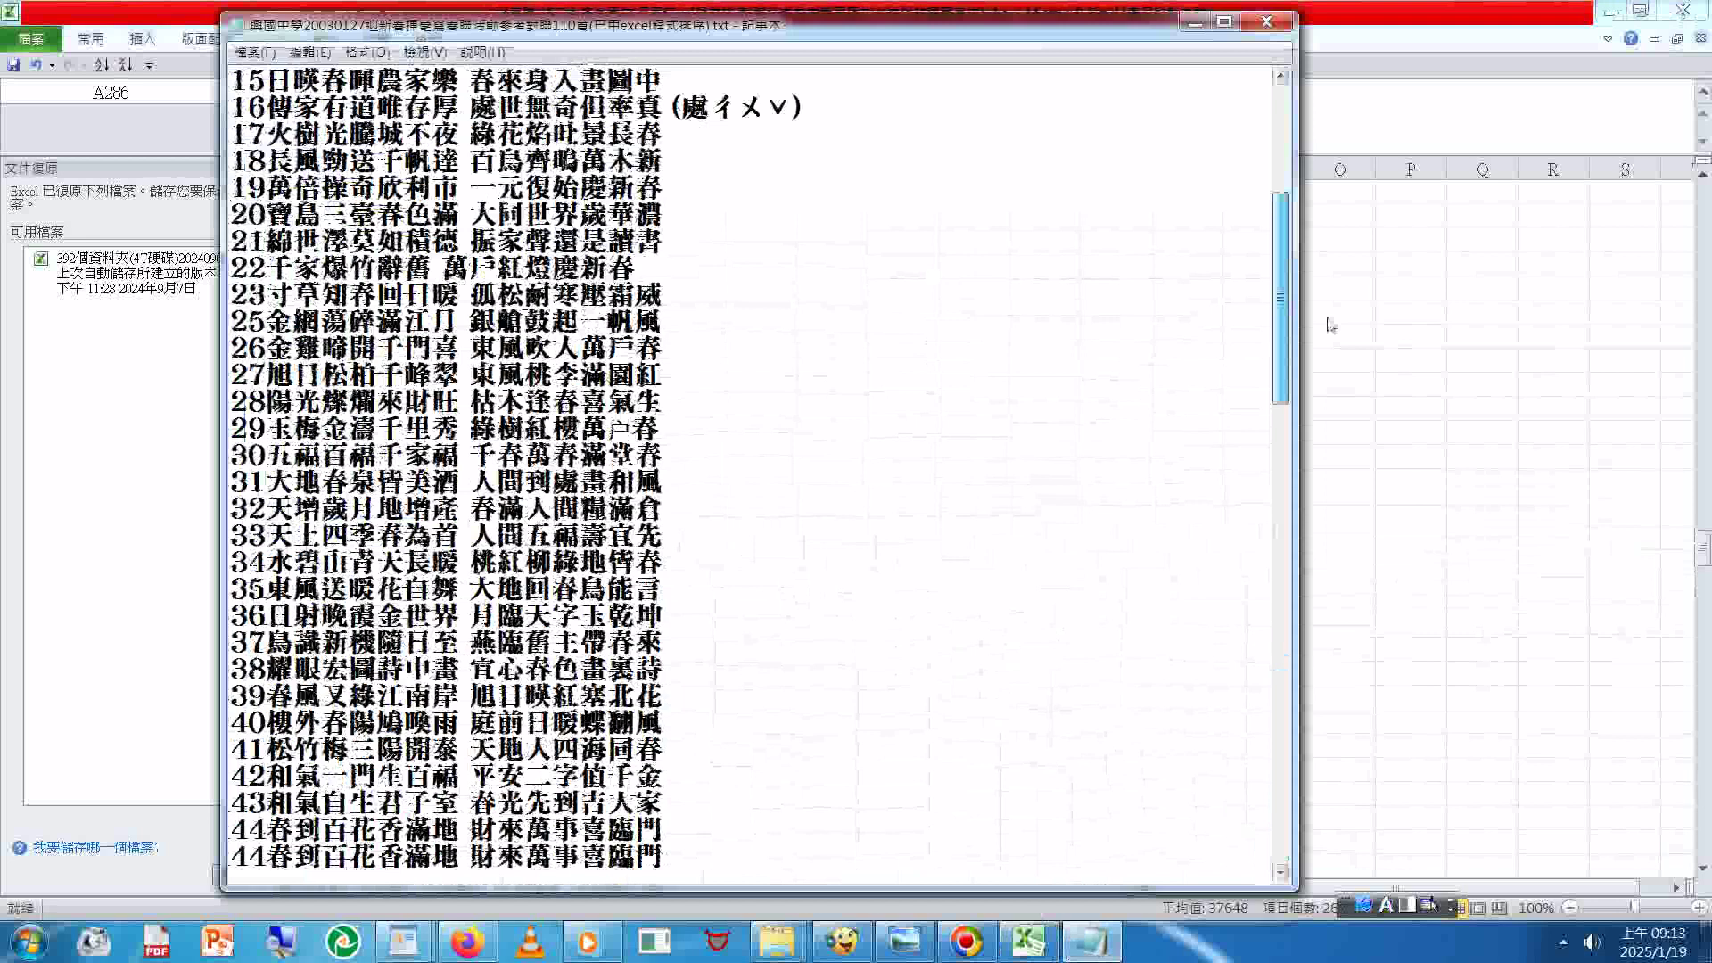
pyautogui.moveTo(1328, 324); pyautogui.dragTo(1329, 576)
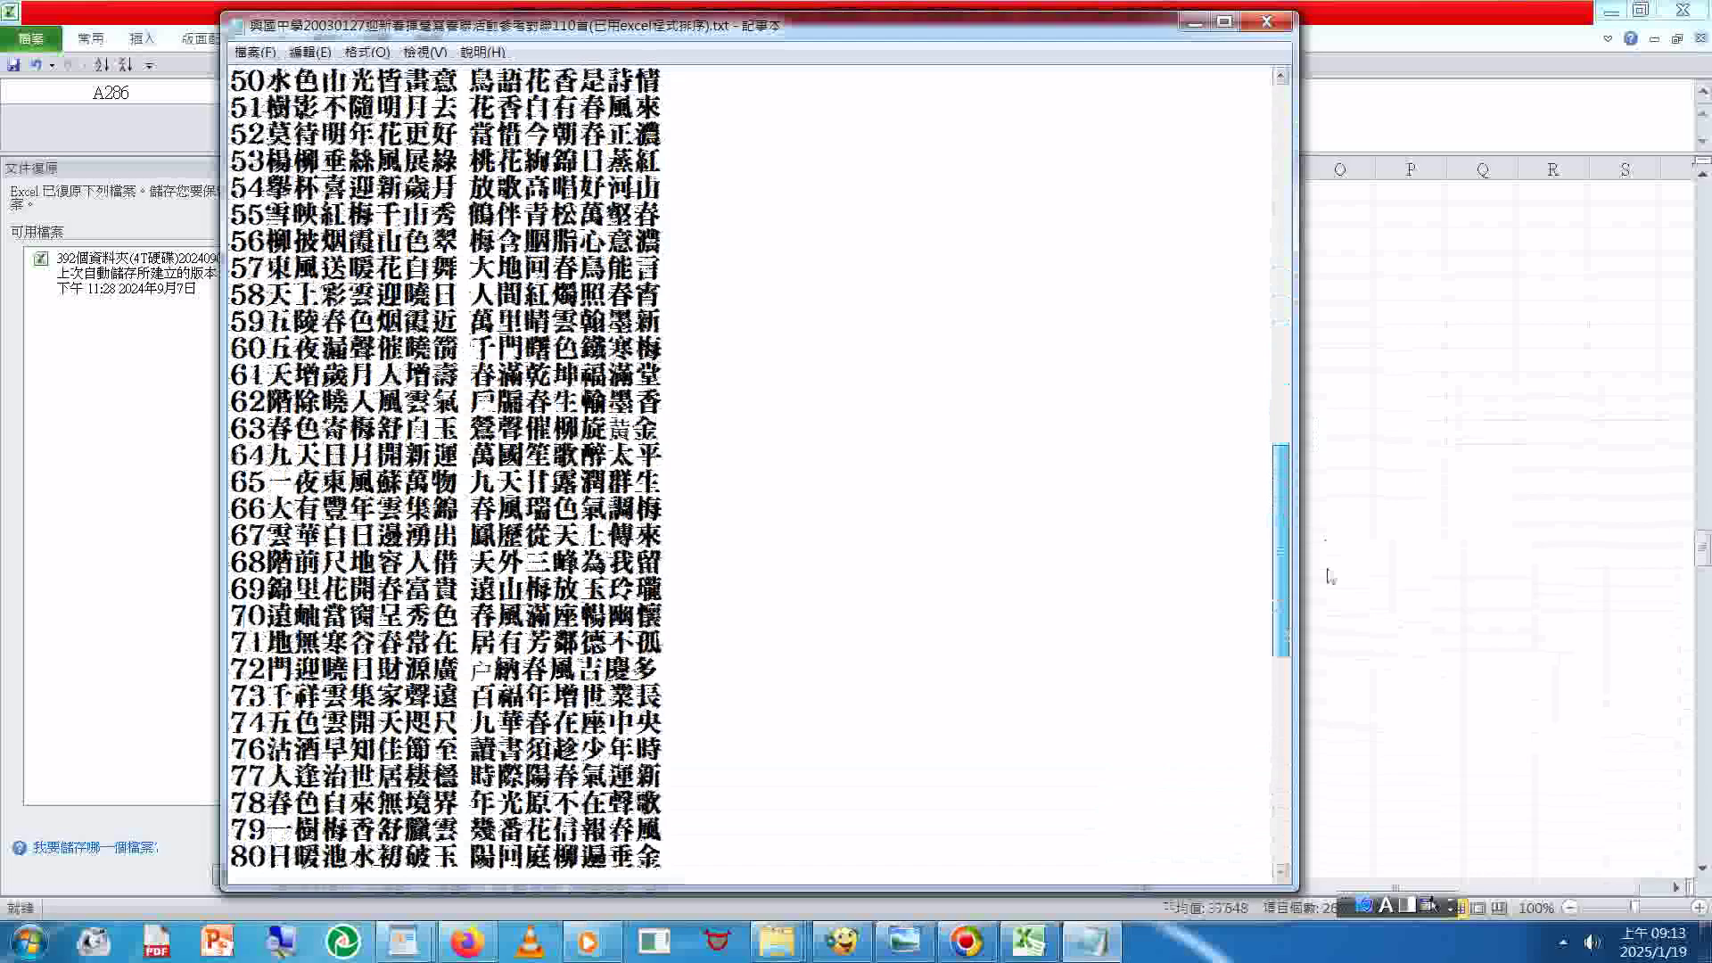
# Step: Select and copy the whole Notepad list from couplet 01 through the title line after couplet 110
pyautogui.moveTo(1329, 577); pyautogui.dragTo(1330, 615)
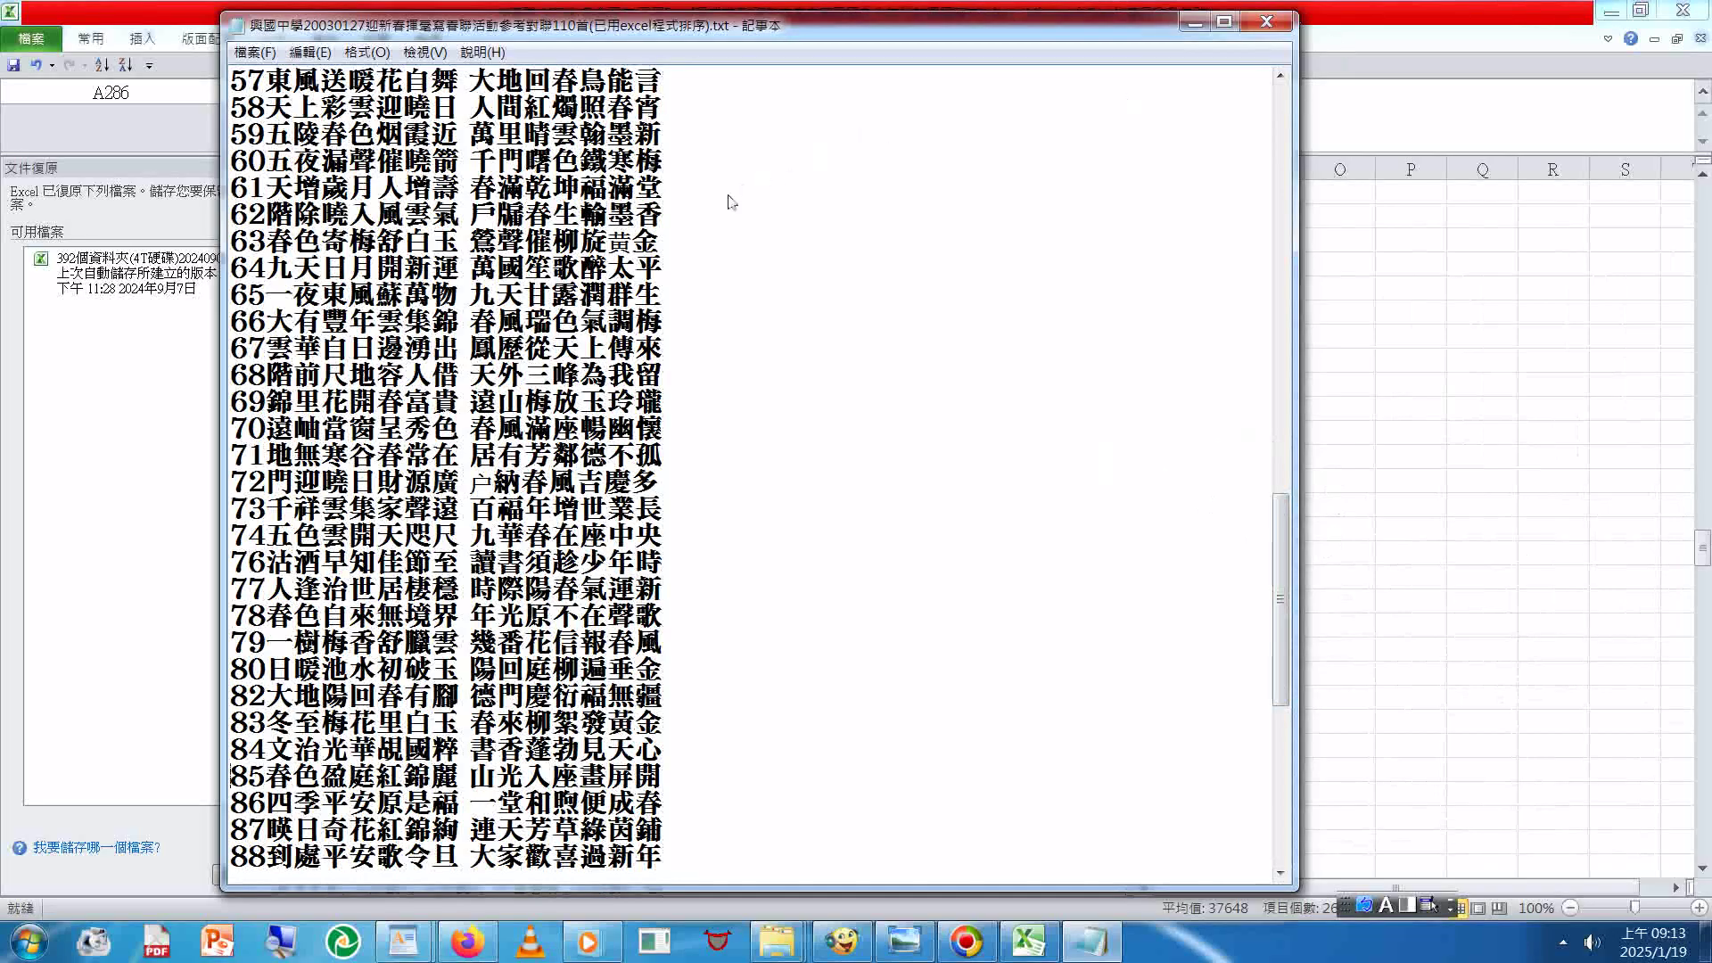
pyautogui.hotkey('ctrl', 'Home')
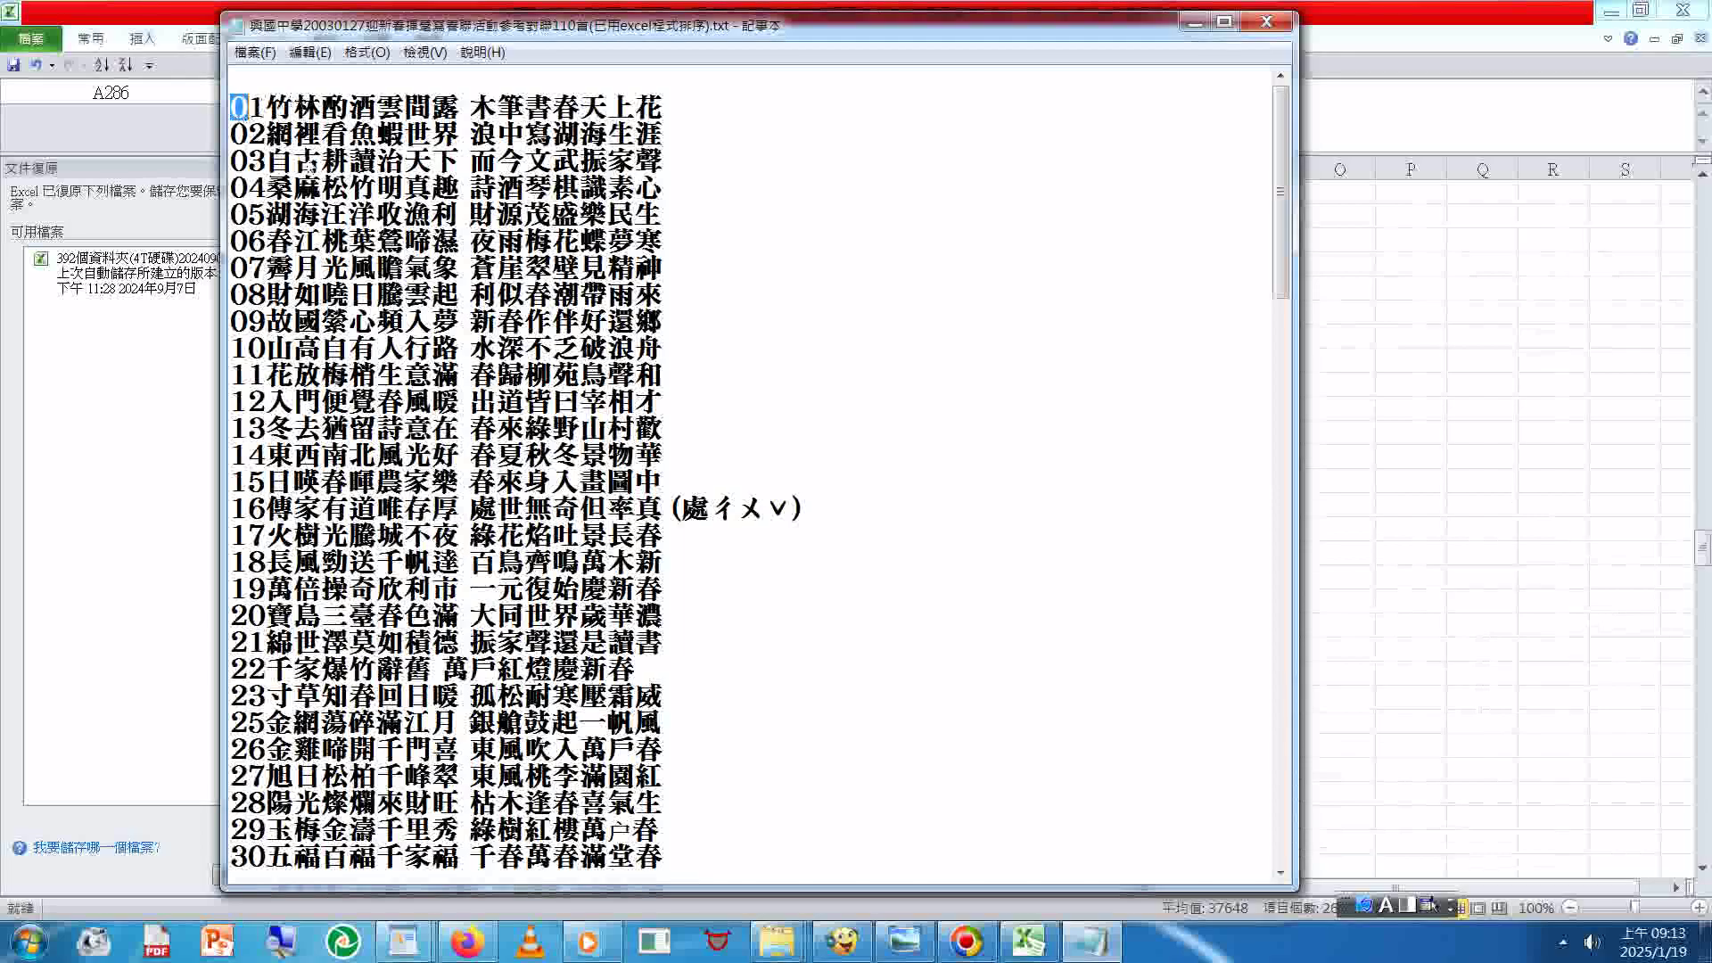
pyautogui.moveTo(233, 108); pyautogui.dragTo(1645, 847)
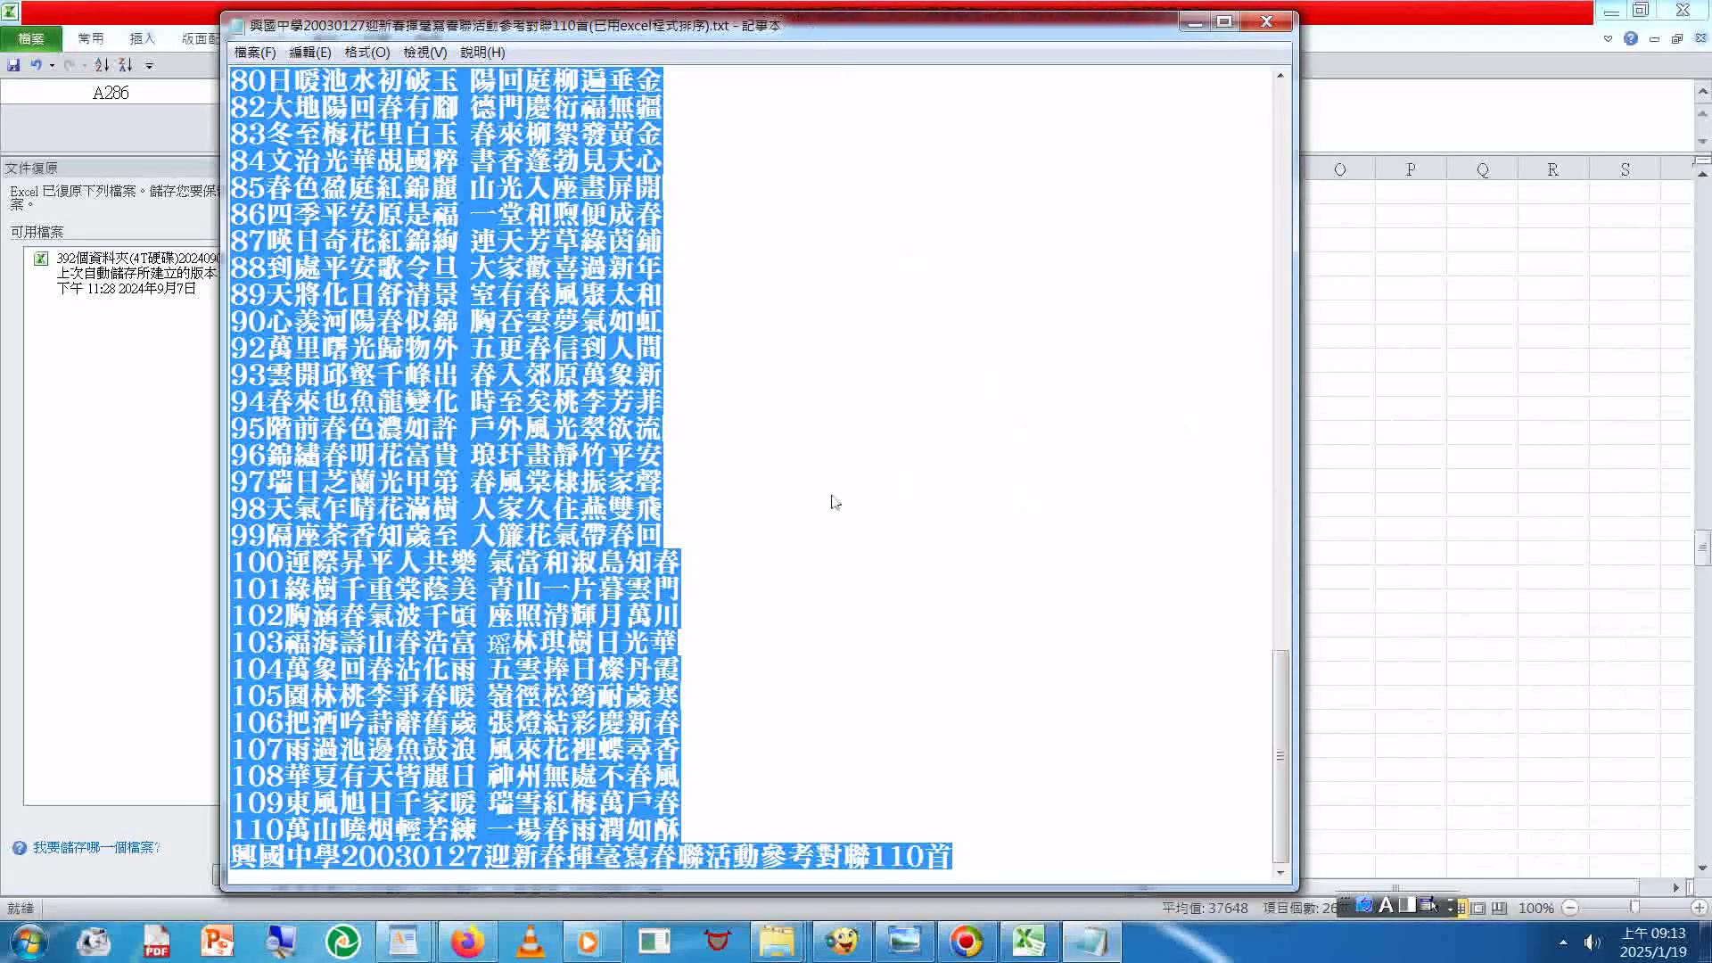
# Step: Compare the sorted couplets on Excel sheet 工作表3 with the Notepad list, examining the numbers from the beginning to couplet 92
pyautogui.click(1045, 943)
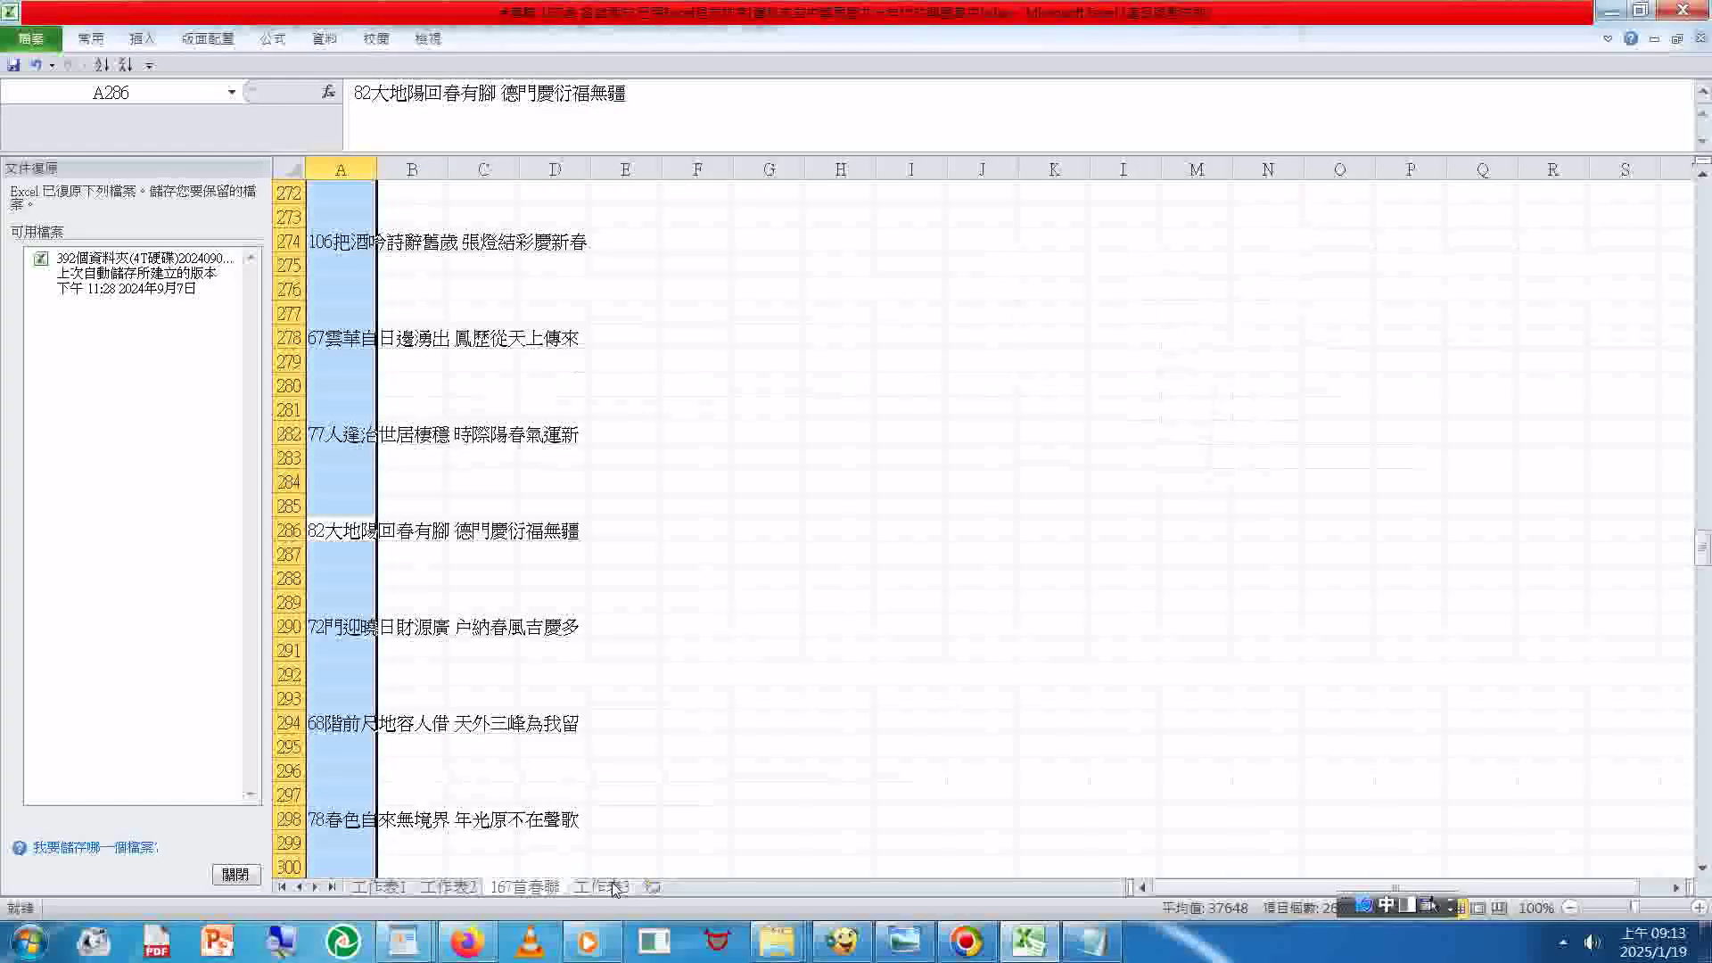
pyautogui.click(613, 887)
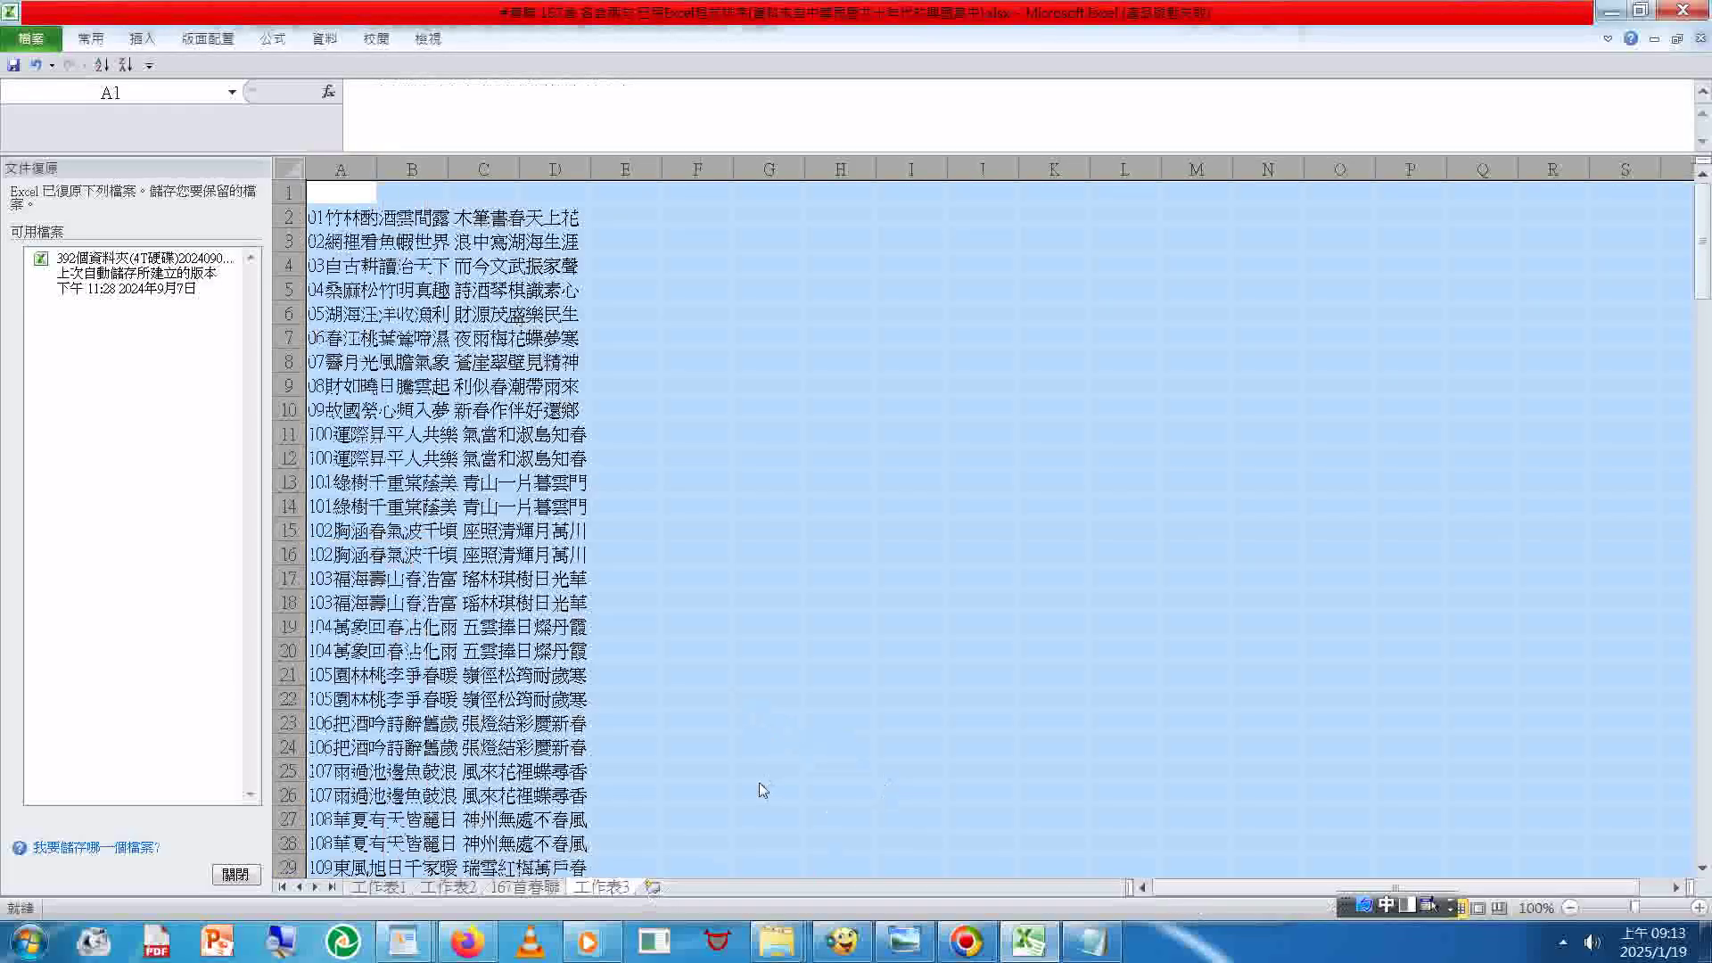
pyautogui.doubleClick(1705, 591)
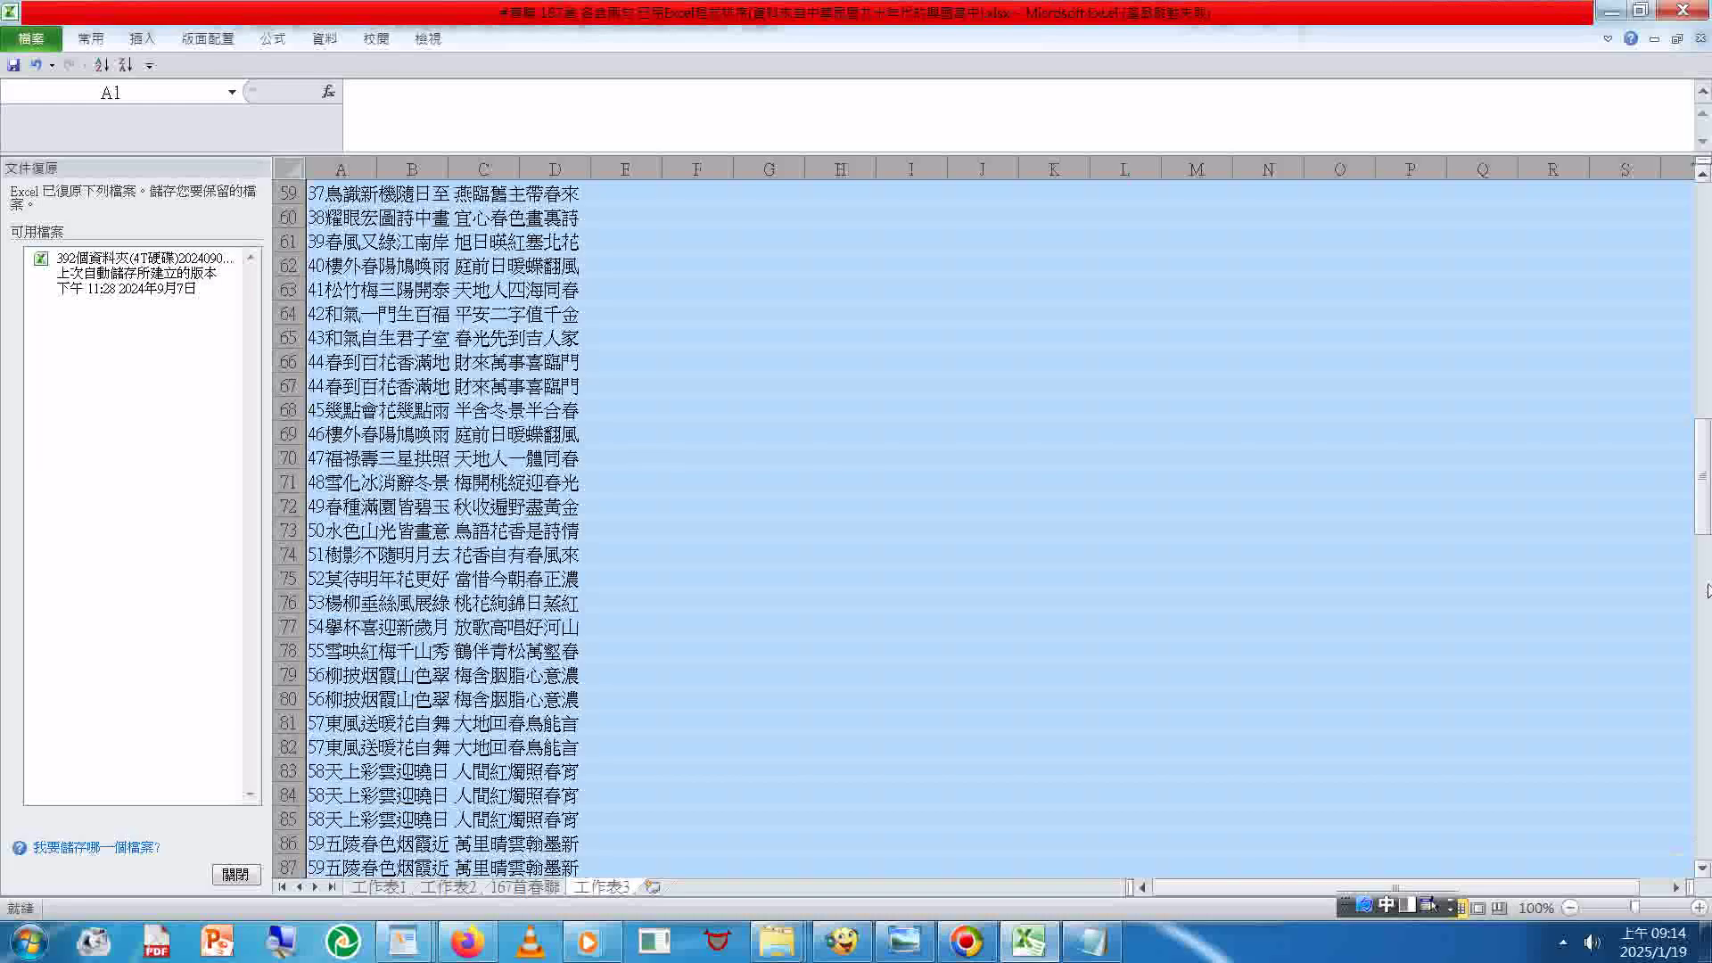
pyautogui.click(1705, 590)
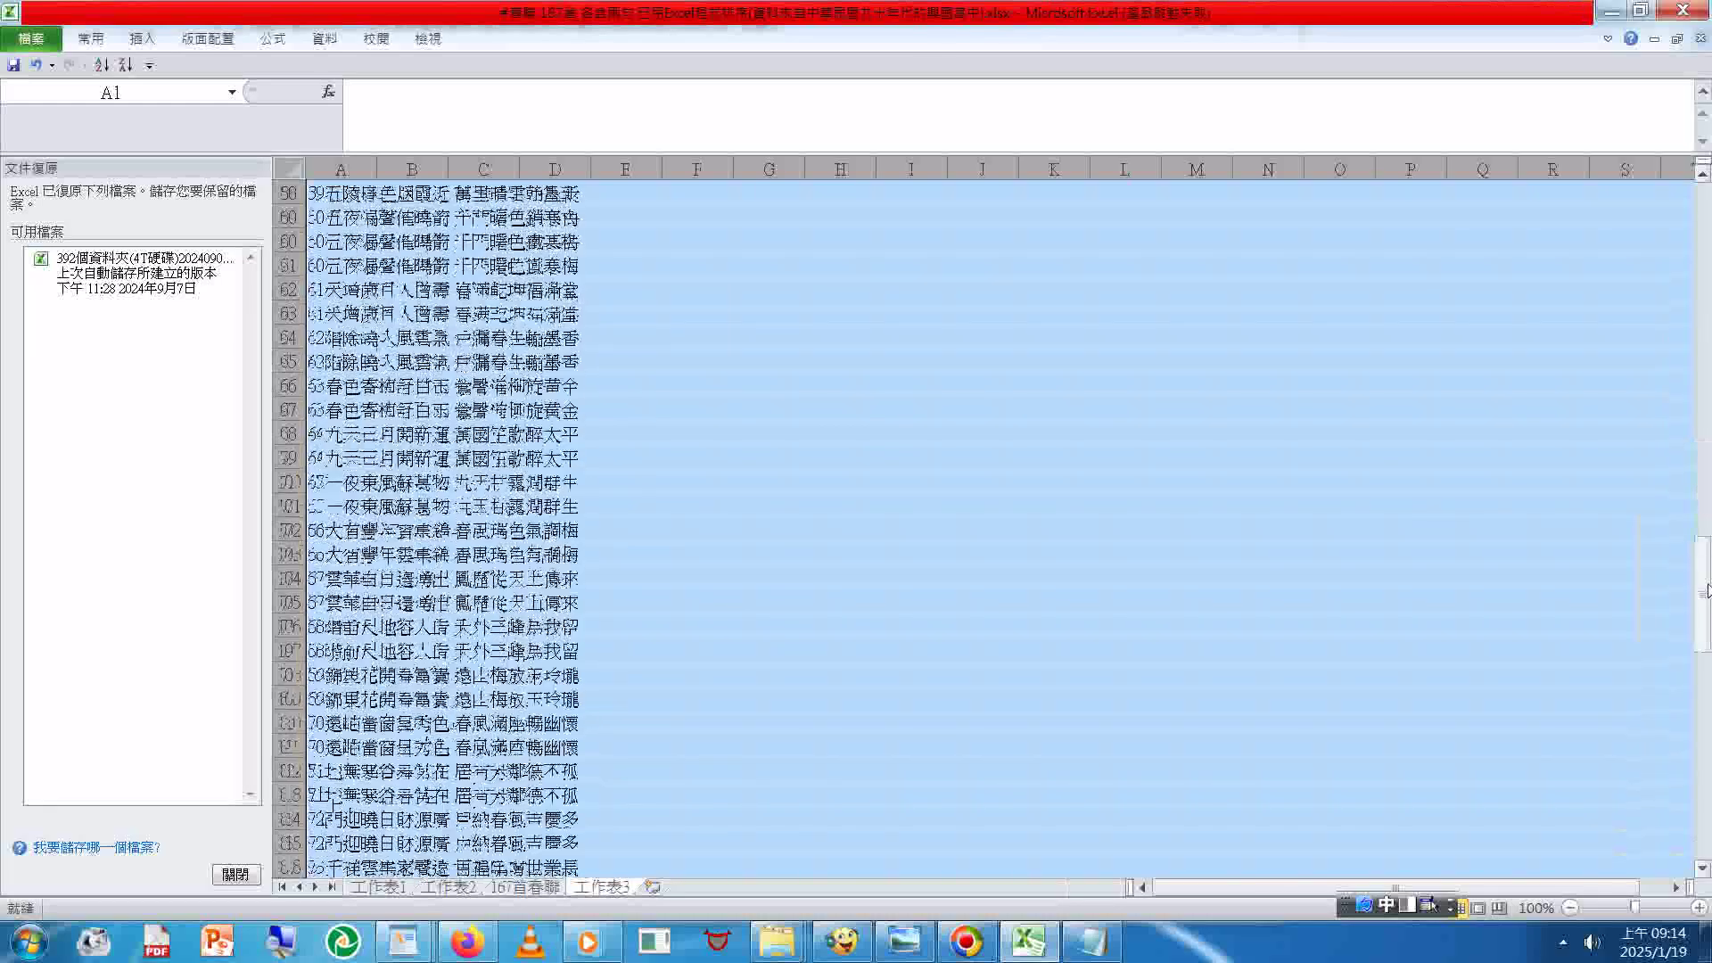
pyautogui.click(1093, 948)
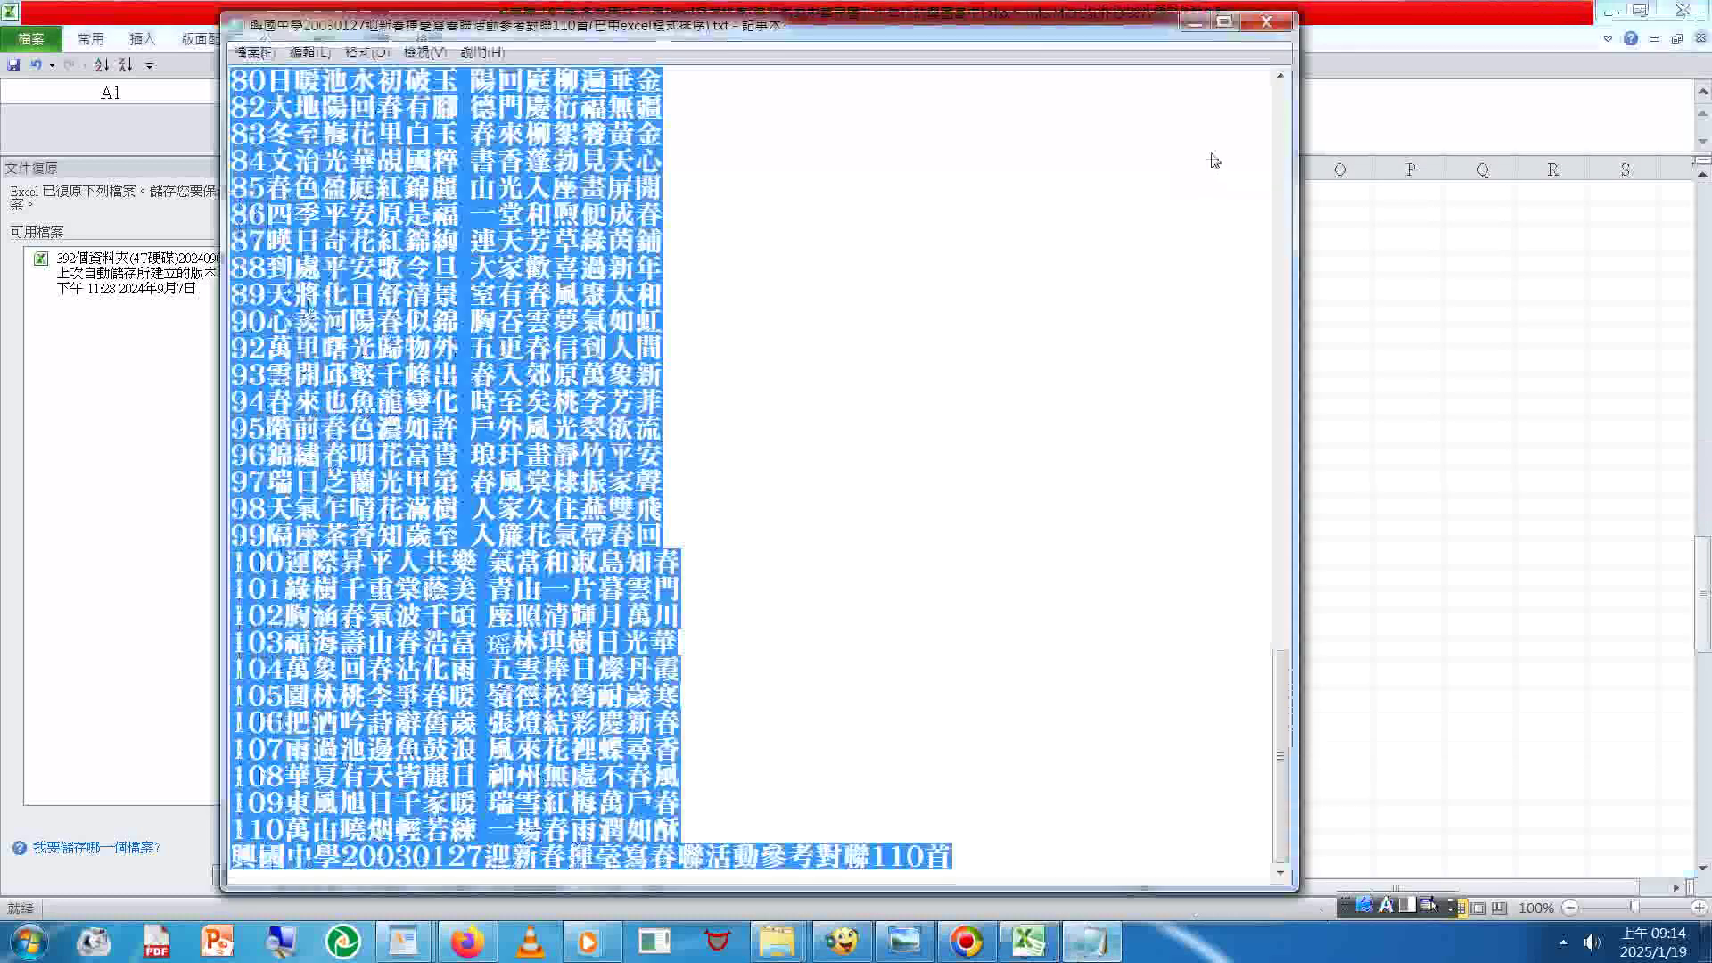
pyautogui.moveTo(1280, 766); pyautogui.dragTo(1276, 134)
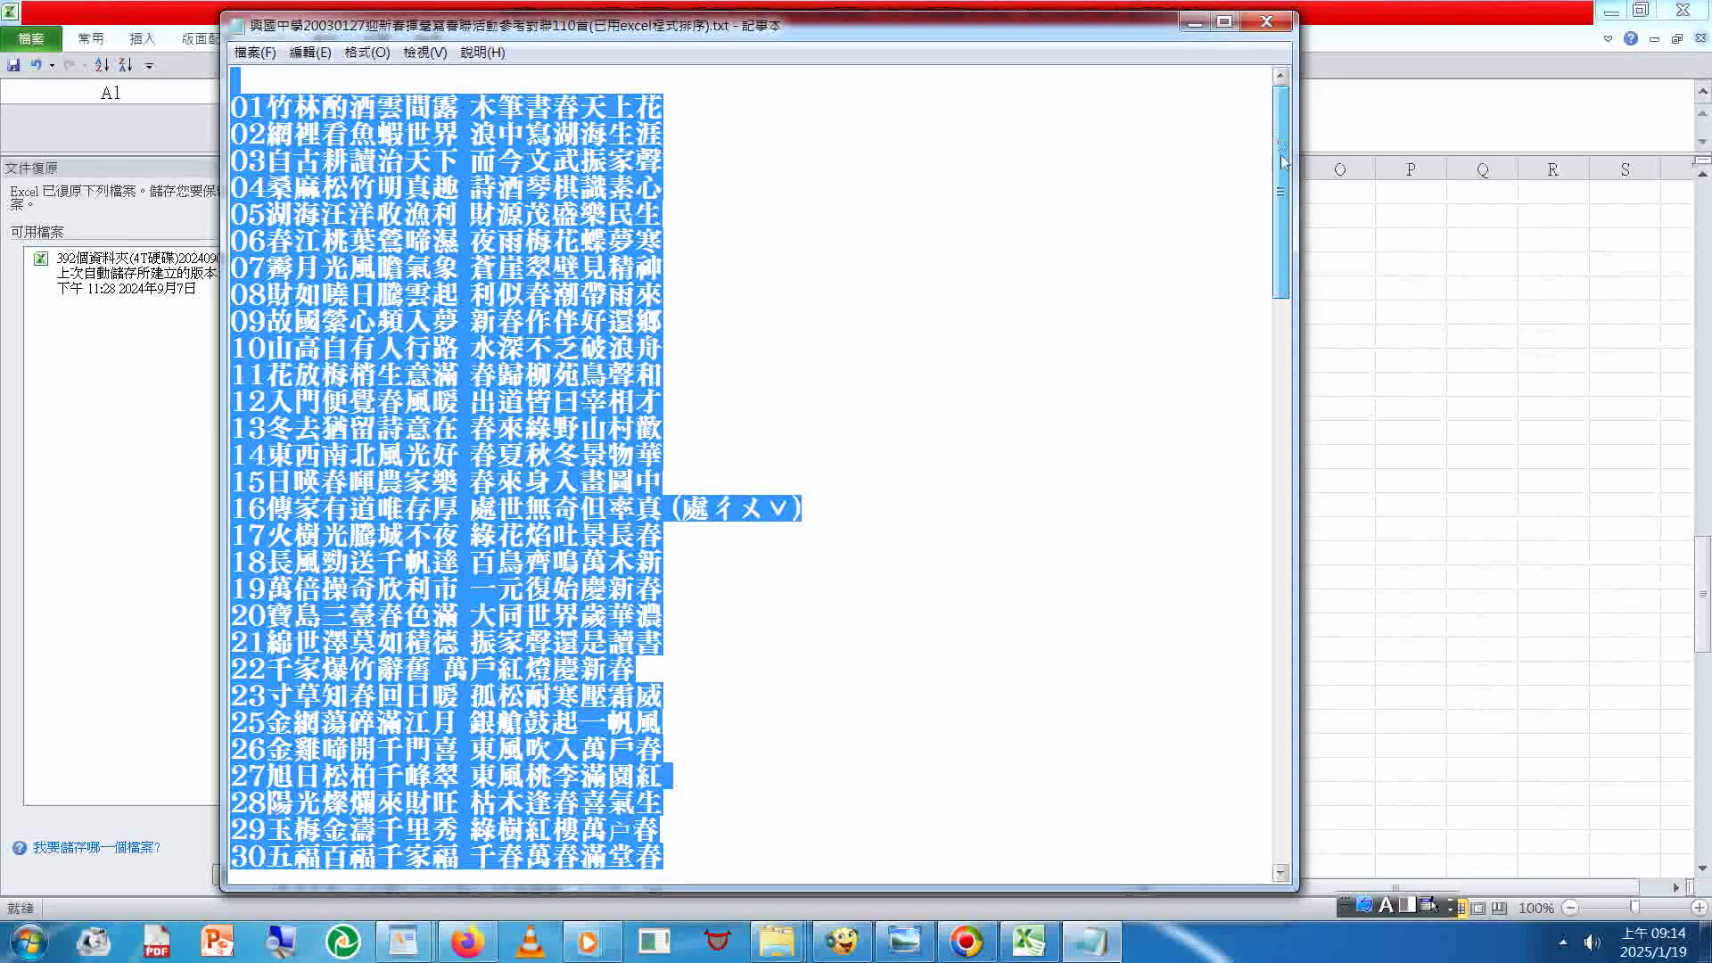
pyautogui.moveTo(1281, 161); pyautogui.dragTo(1313, 572)
pyautogui.moveTo(1152, 8); pyautogui.dragTo(878, 45)
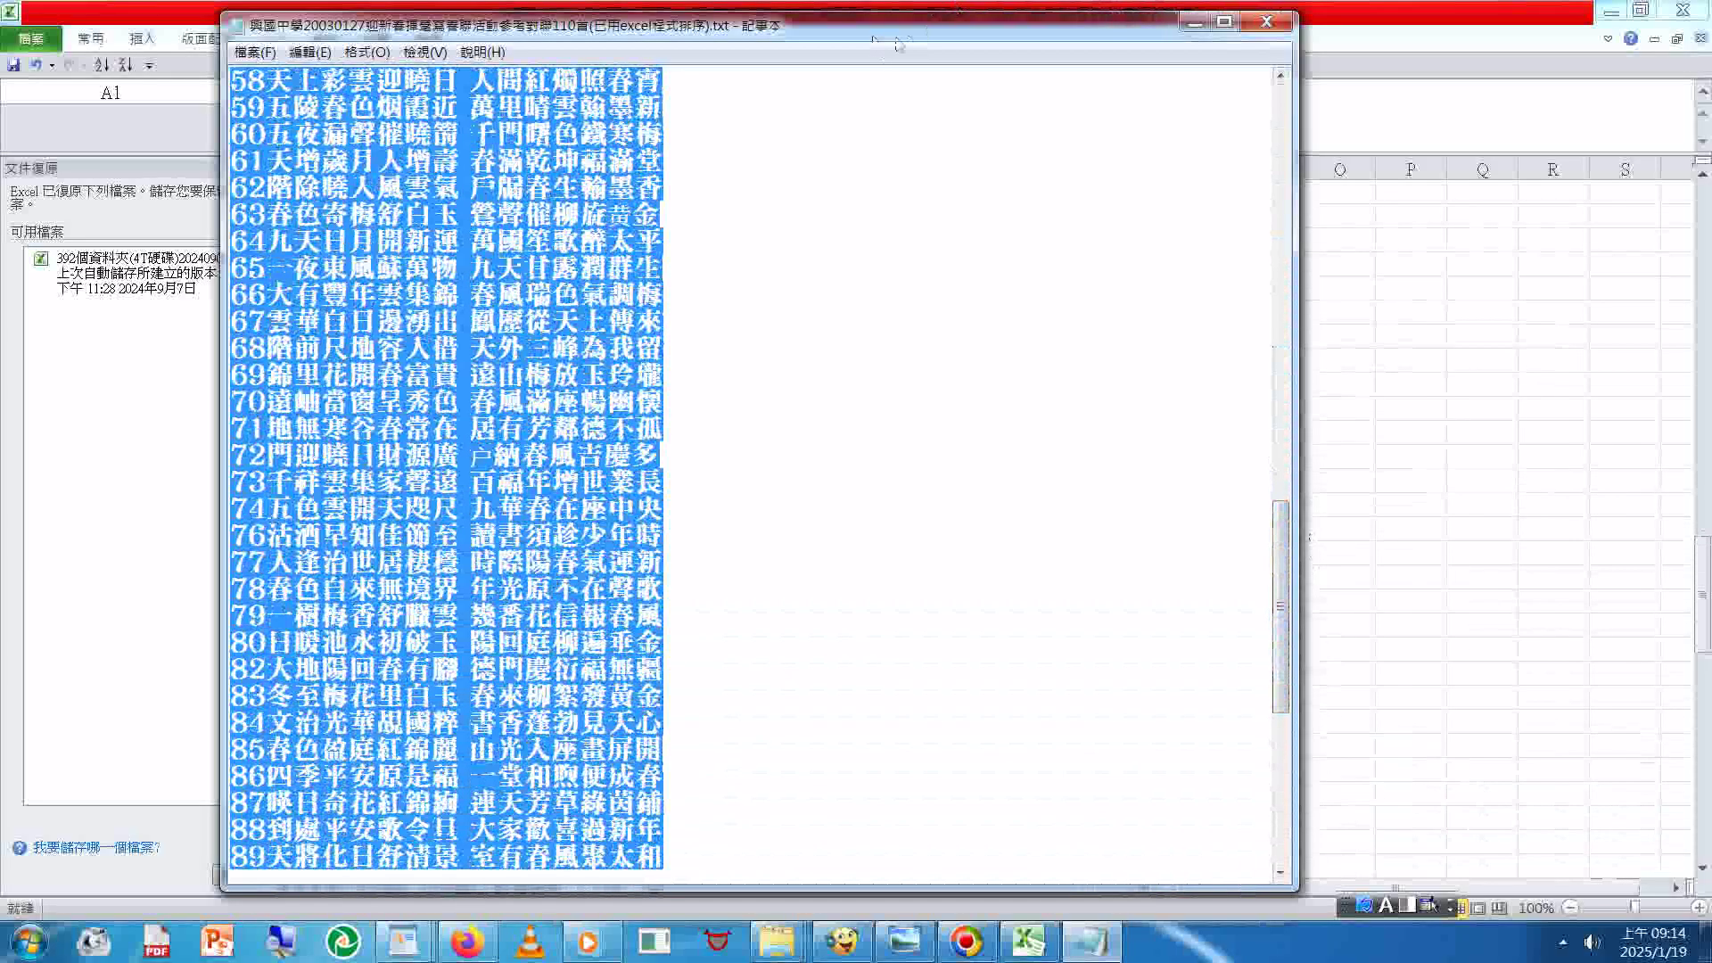
pyautogui.hotkey('alt', 'Tab')
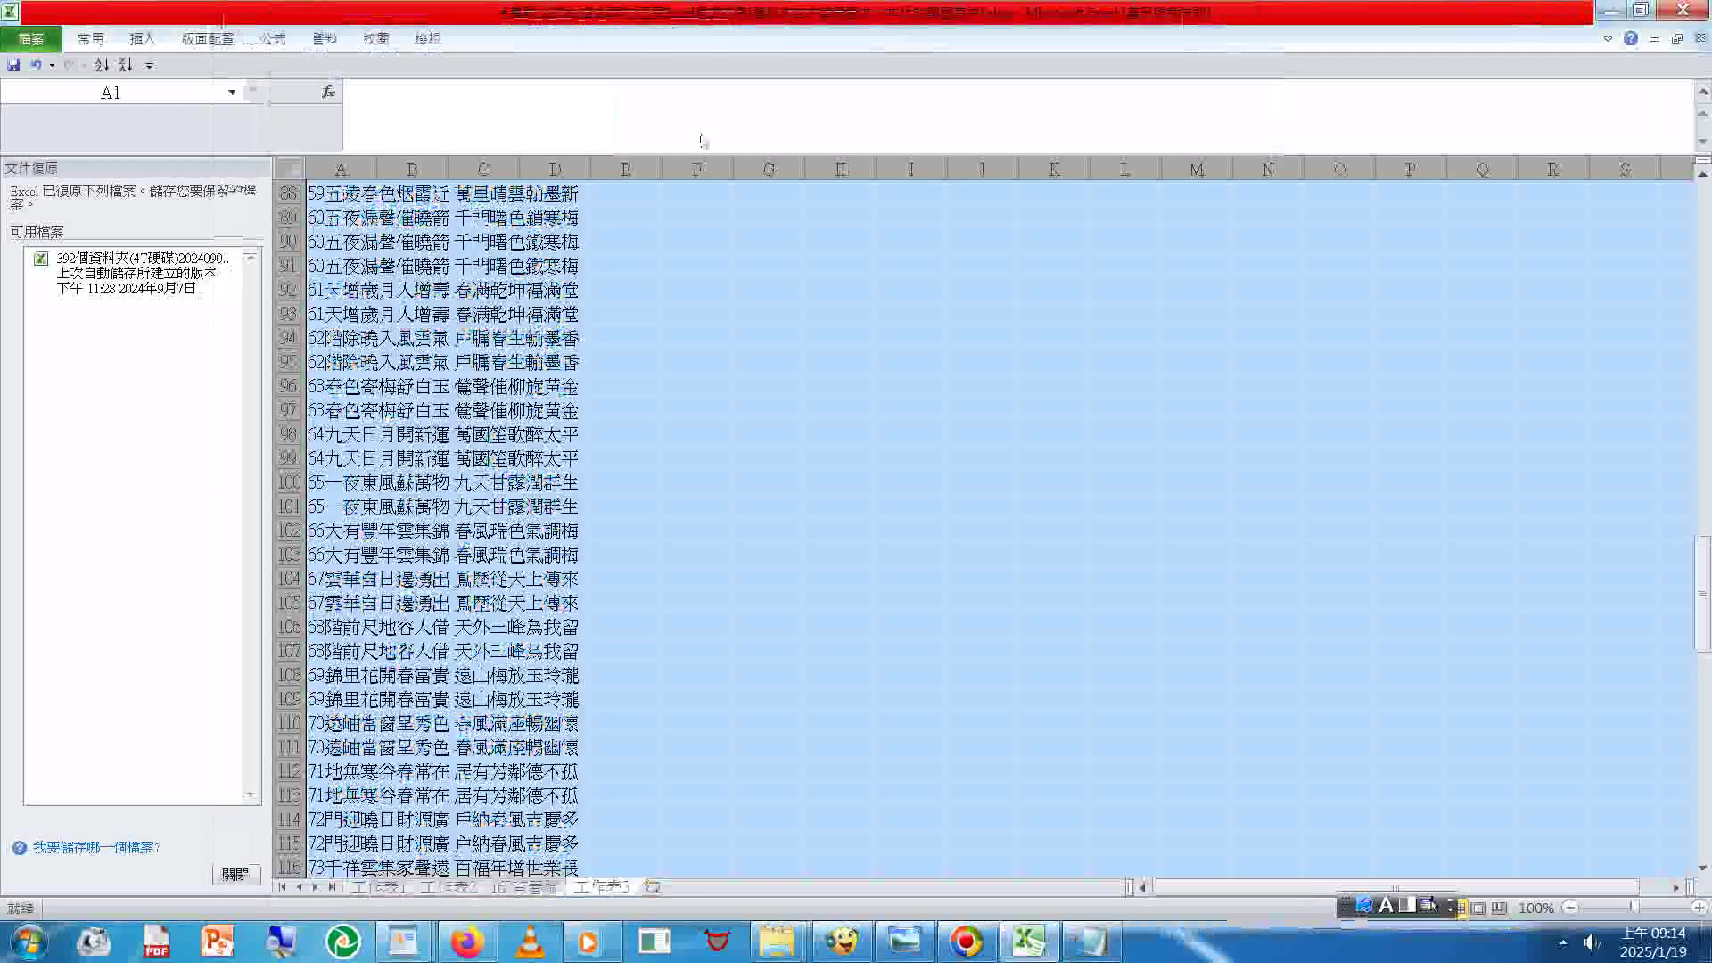
pyautogui.moveTo(1703, 624); pyautogui.dragTo(1705, 706)
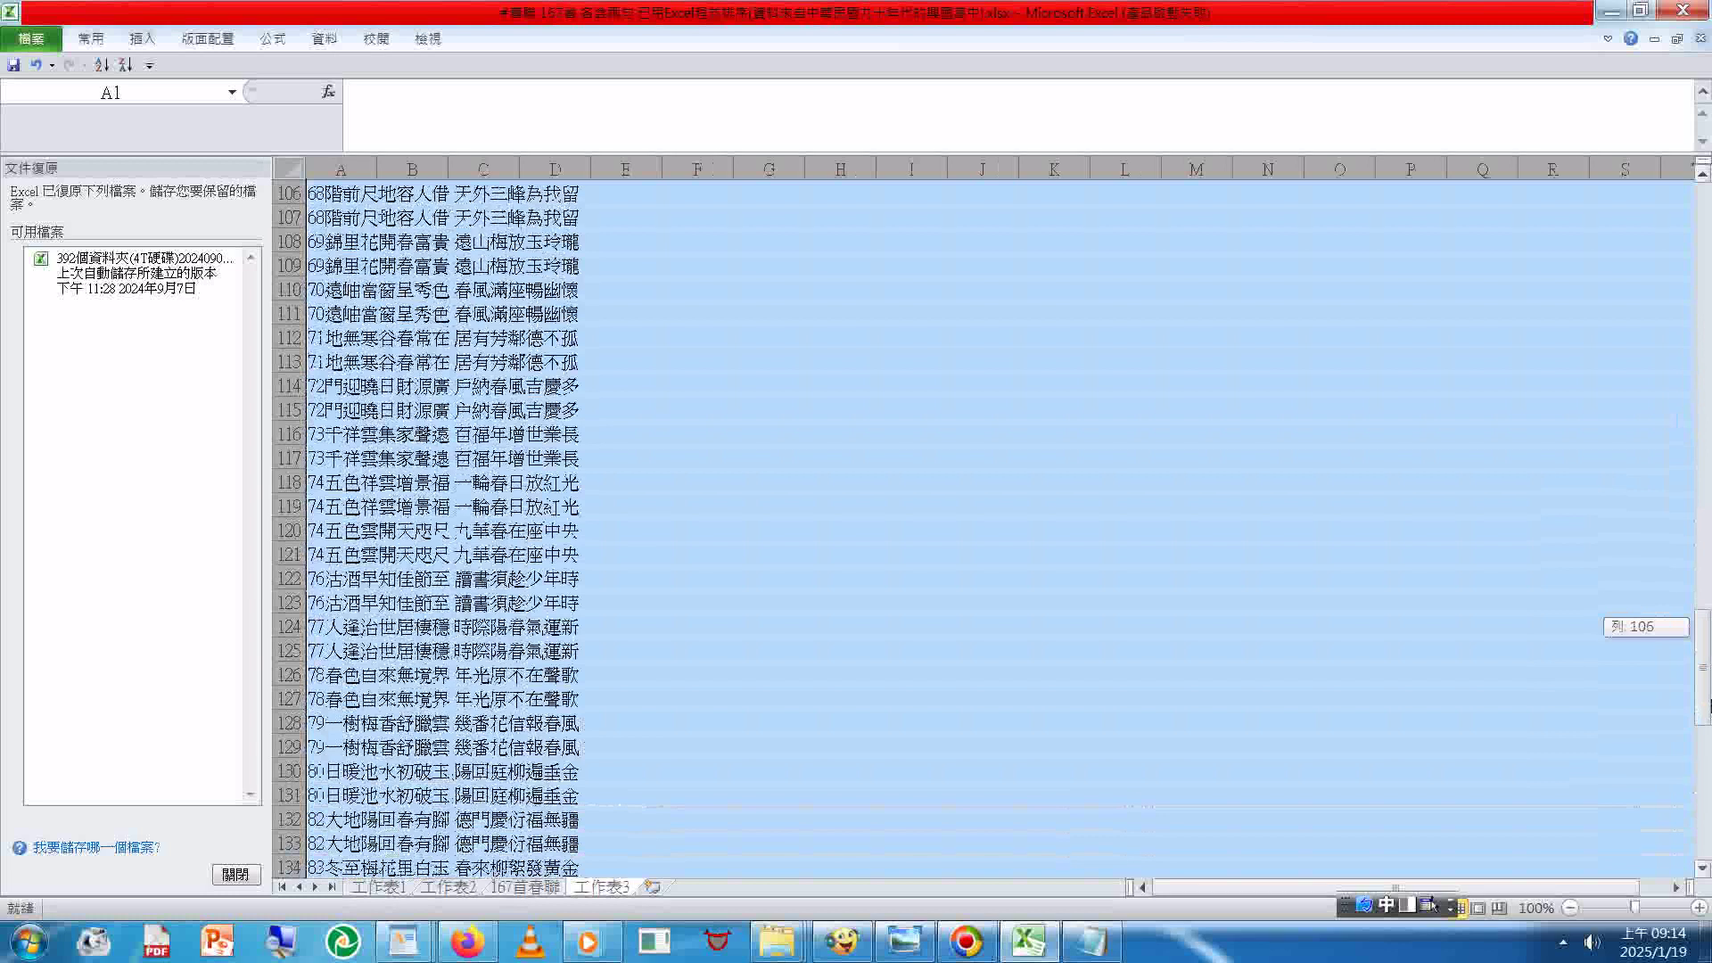
pyautogui.moveTo(1705, 706); pyautogui.dragTo(1708, 772)
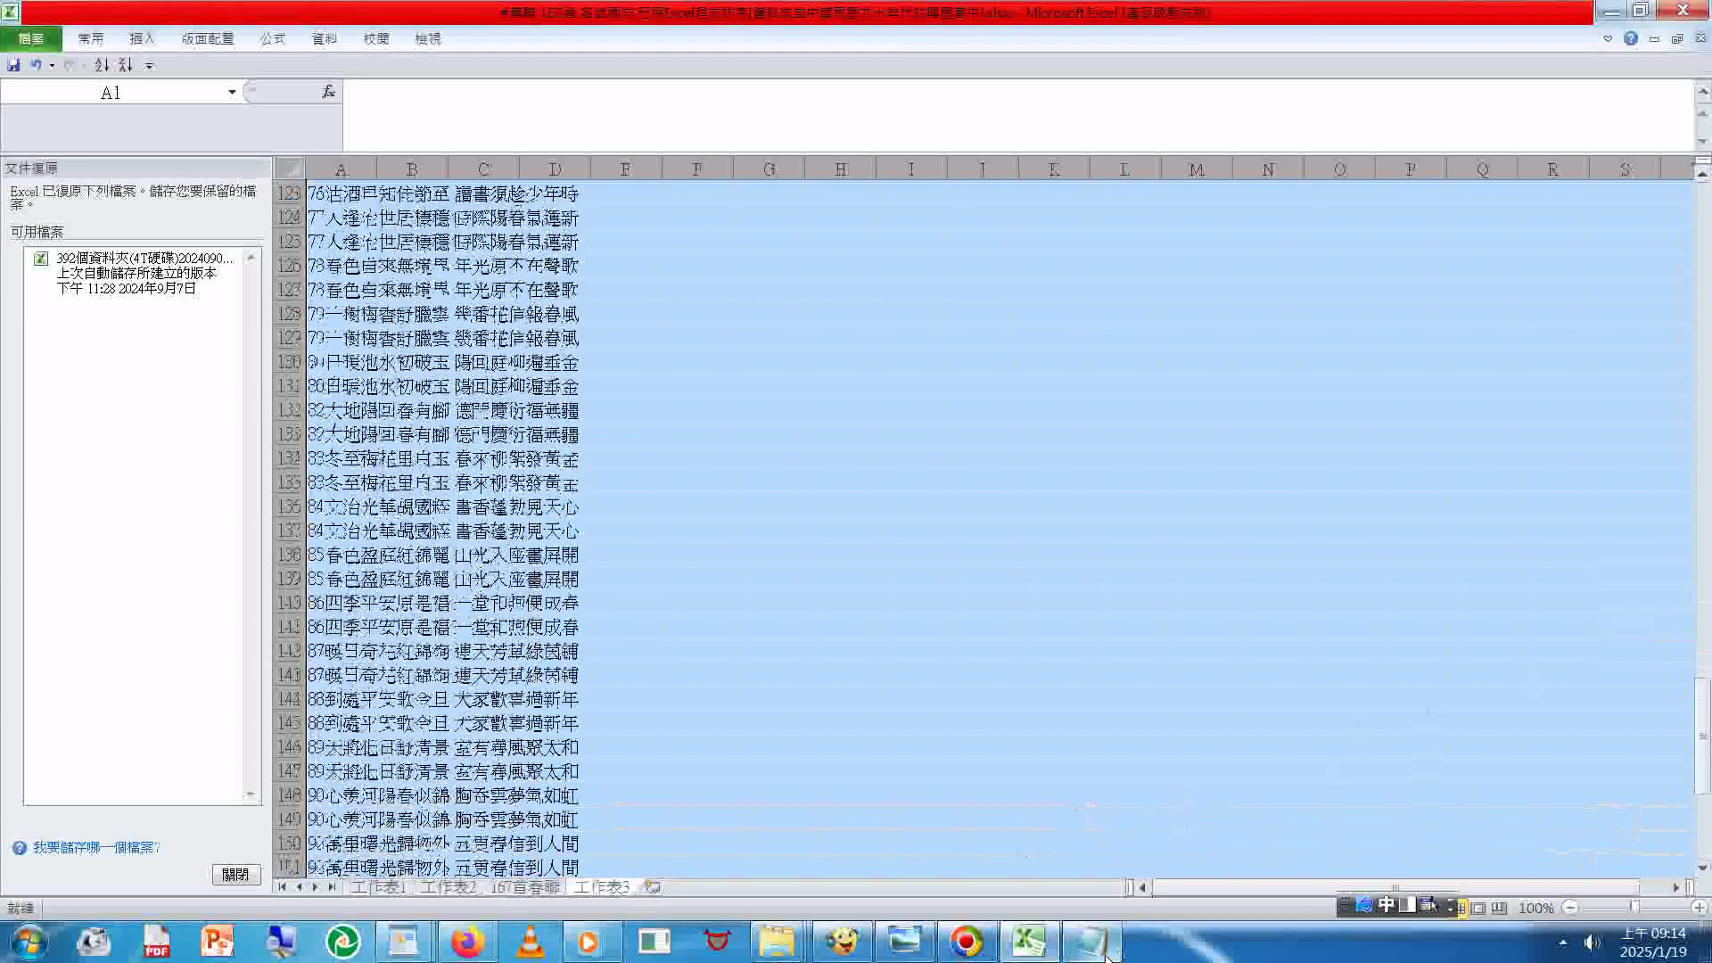
# Step: Add a new worksheet after 工作表3 in the Excel workbook and paste the copied couplet list starting at cell A1
pyautogui.moveTo(1088, 952)
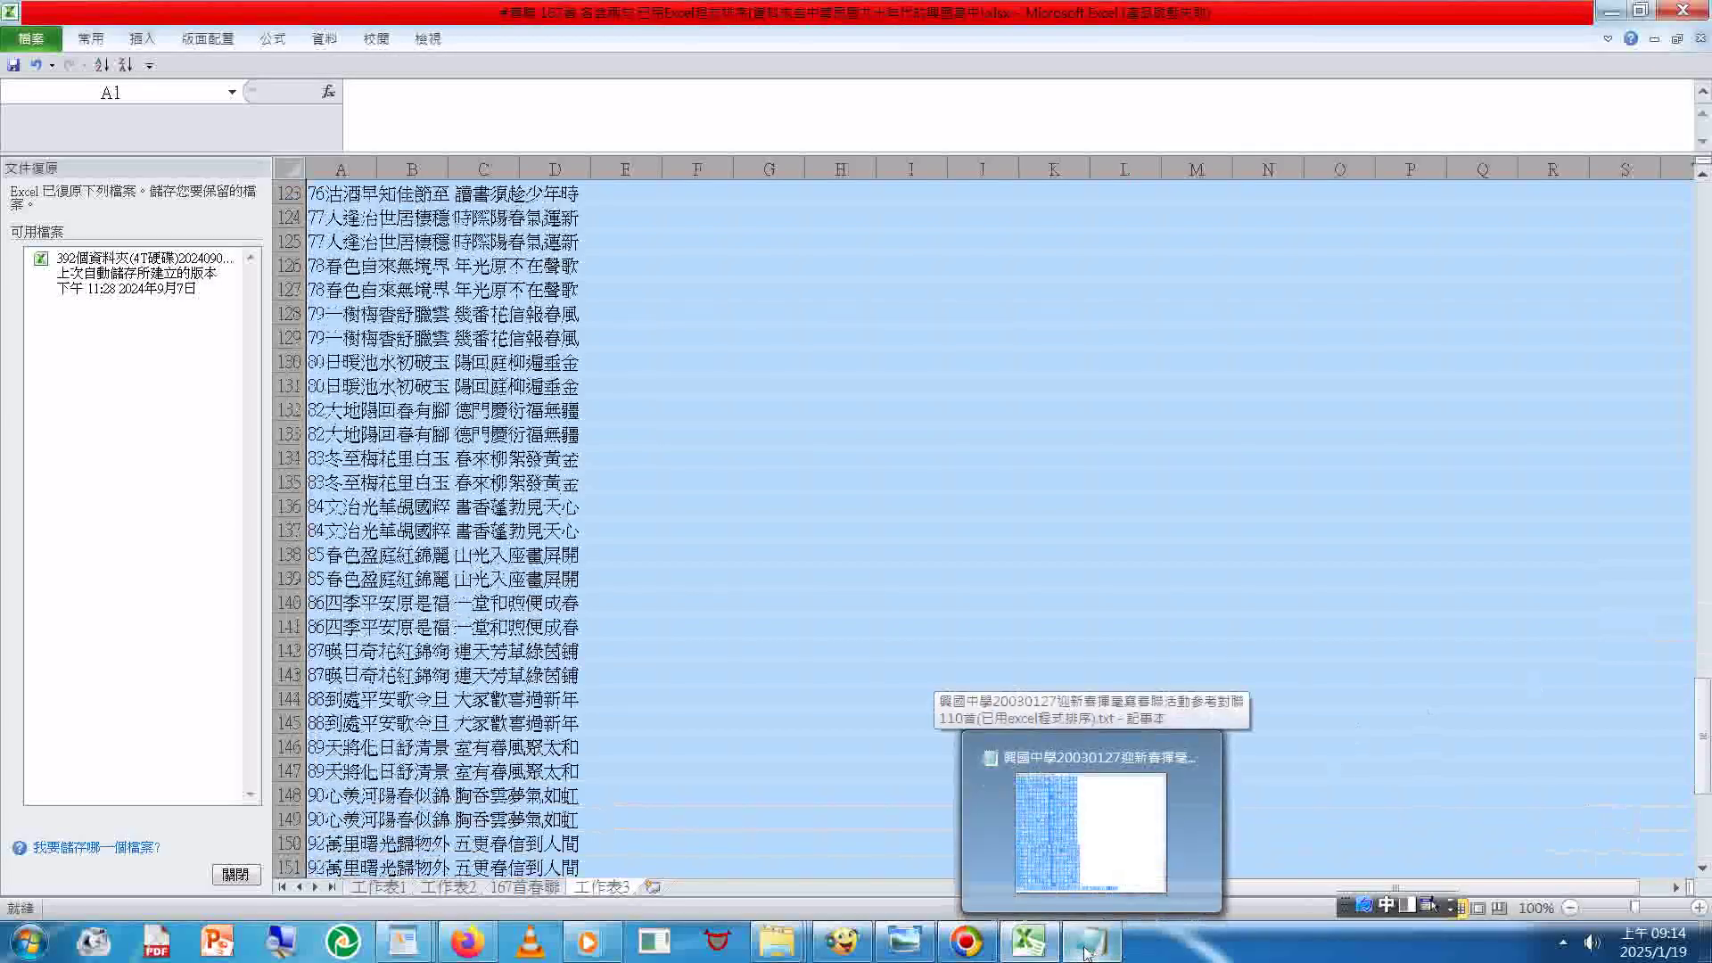
pyautogui.moveTo(1027, 956)
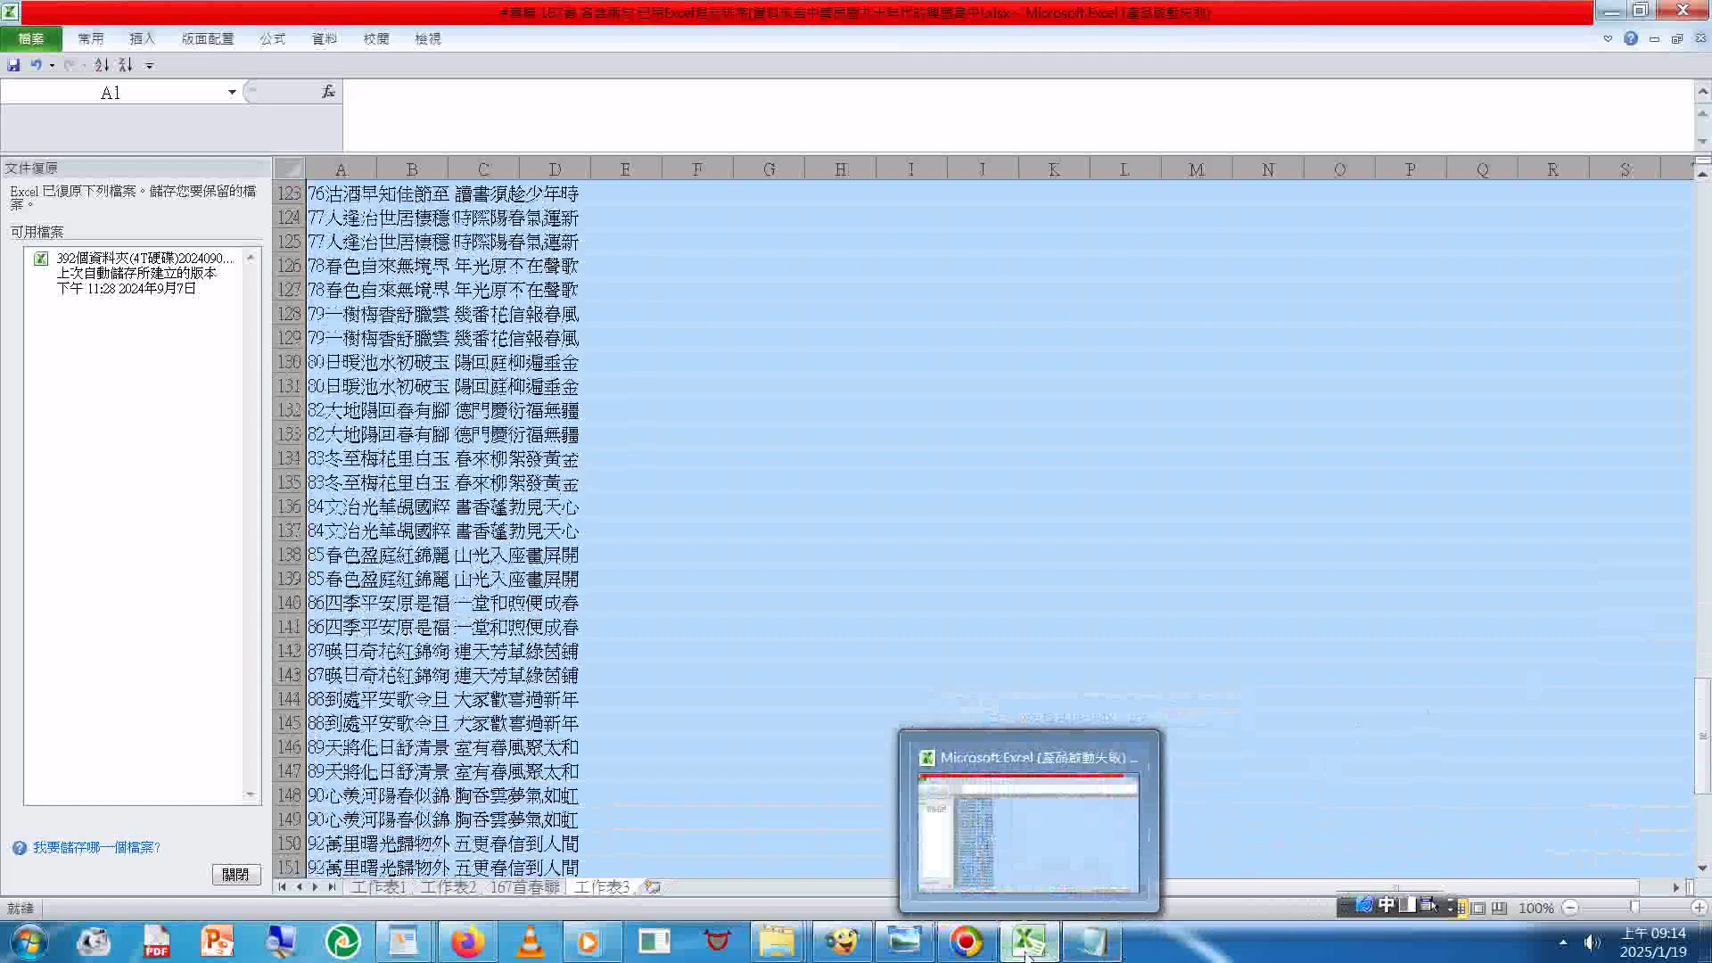
pyautogui.moveTo(1055, 764)
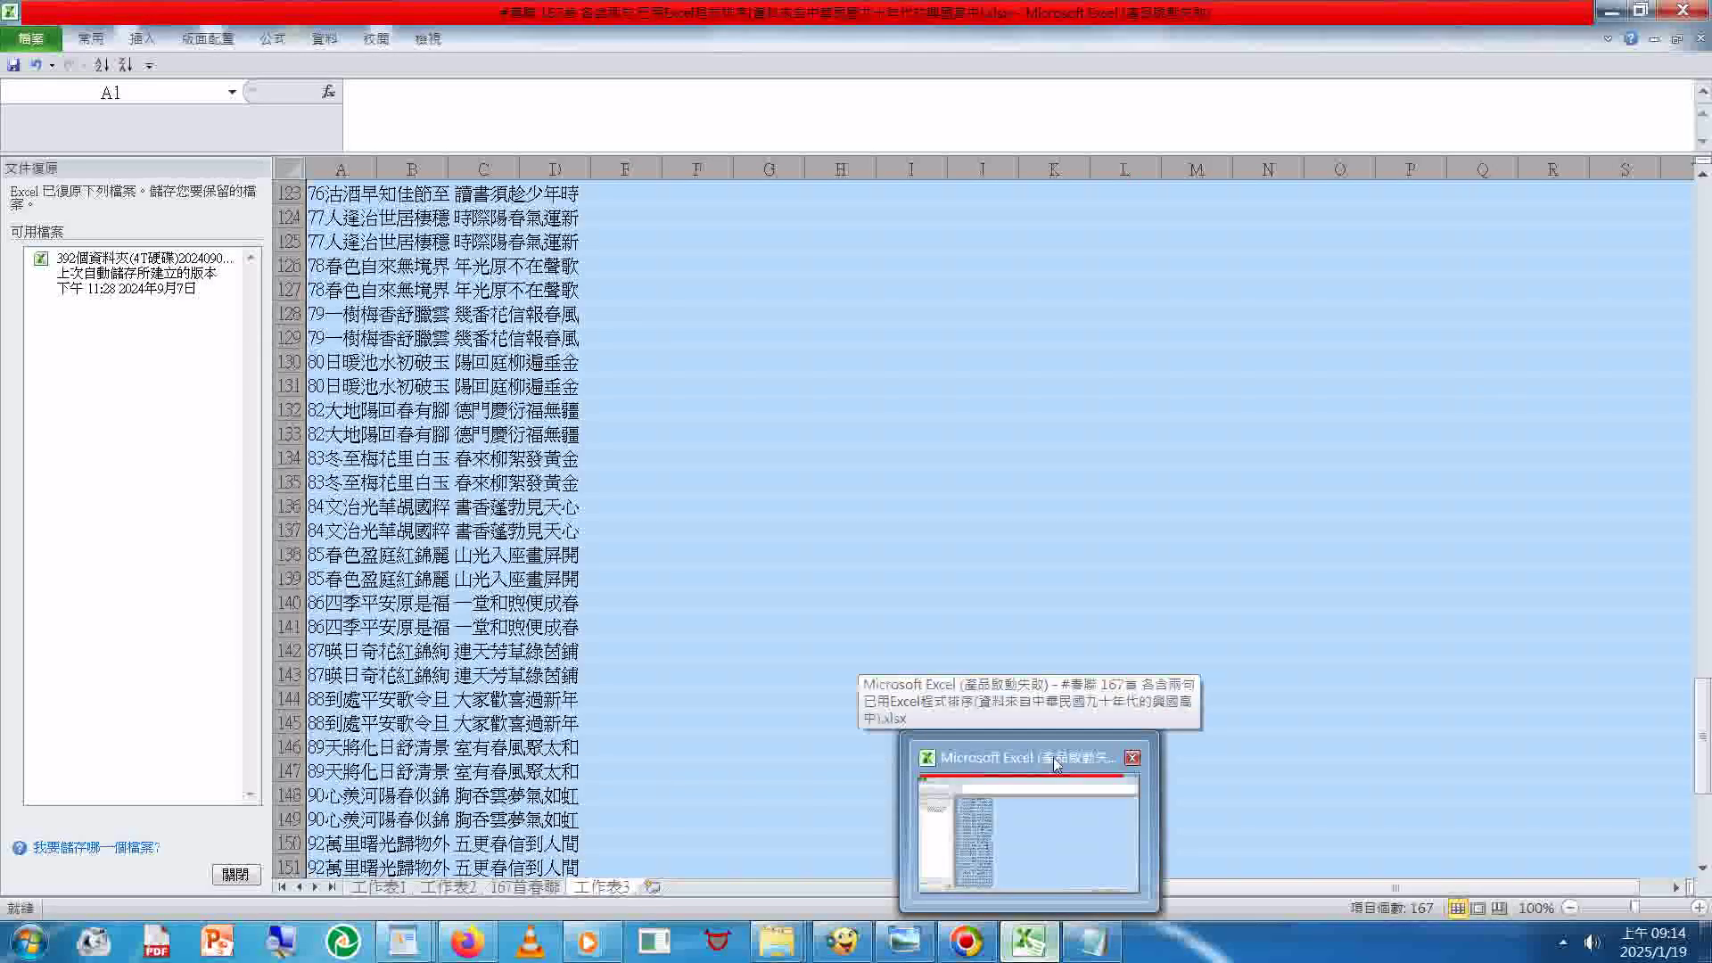
pyautogui.click(1051, 757)
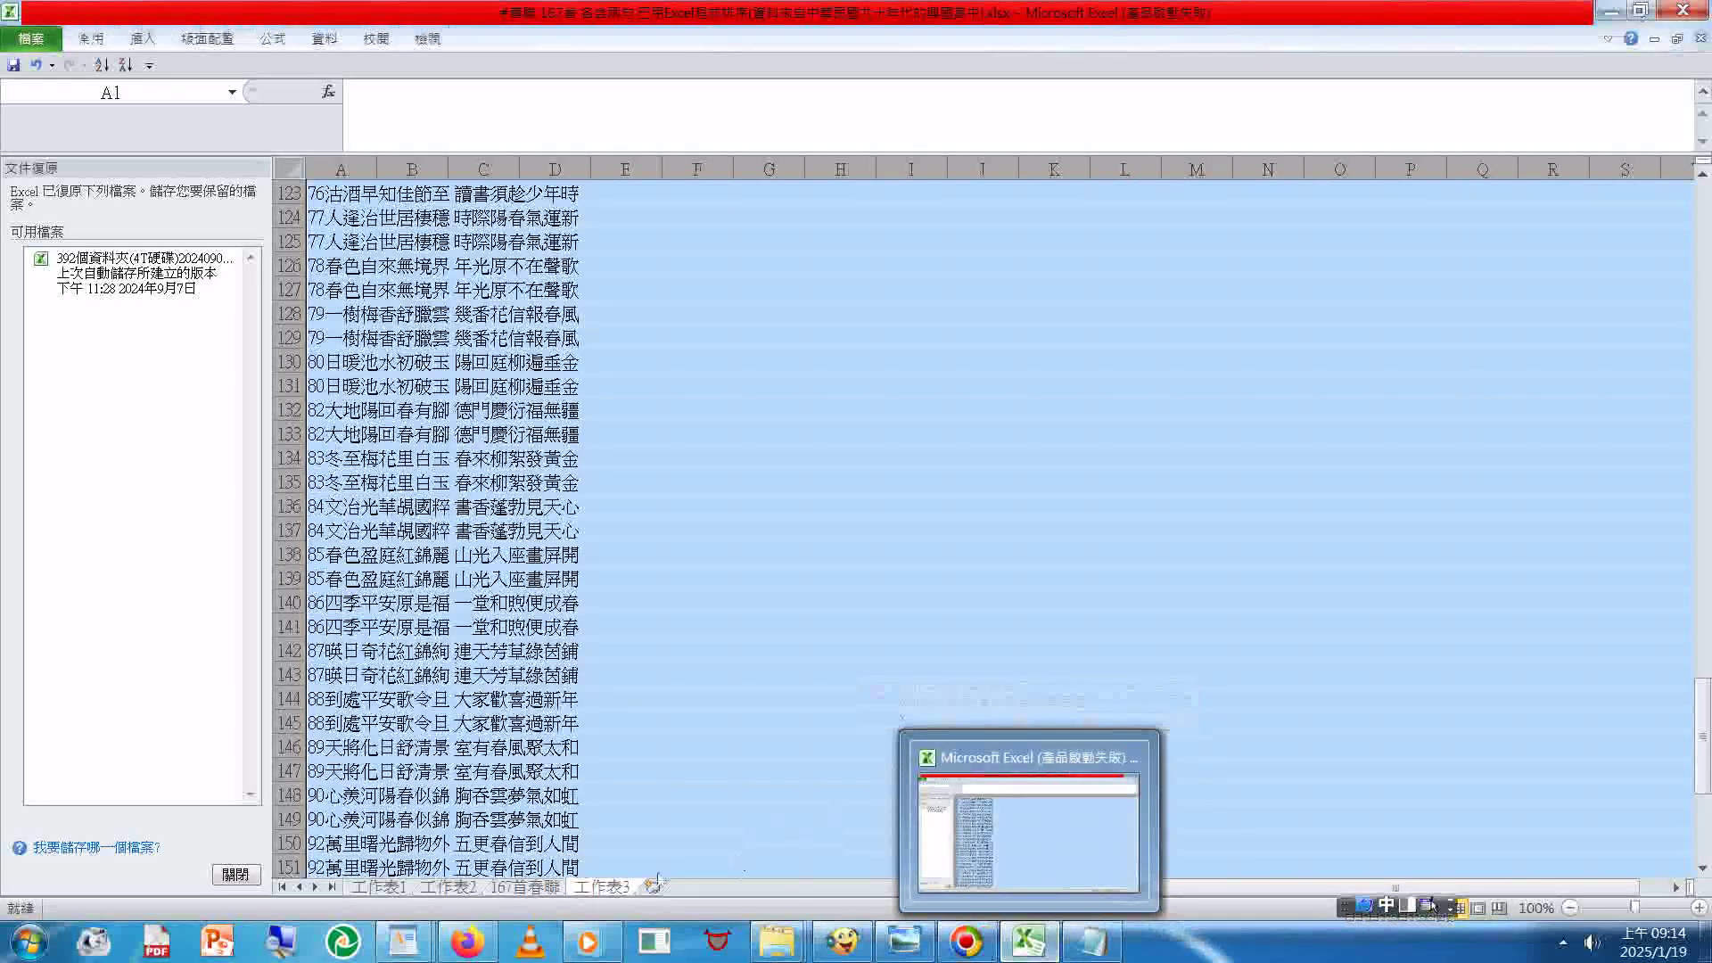
pyautogui.click(652, 886)
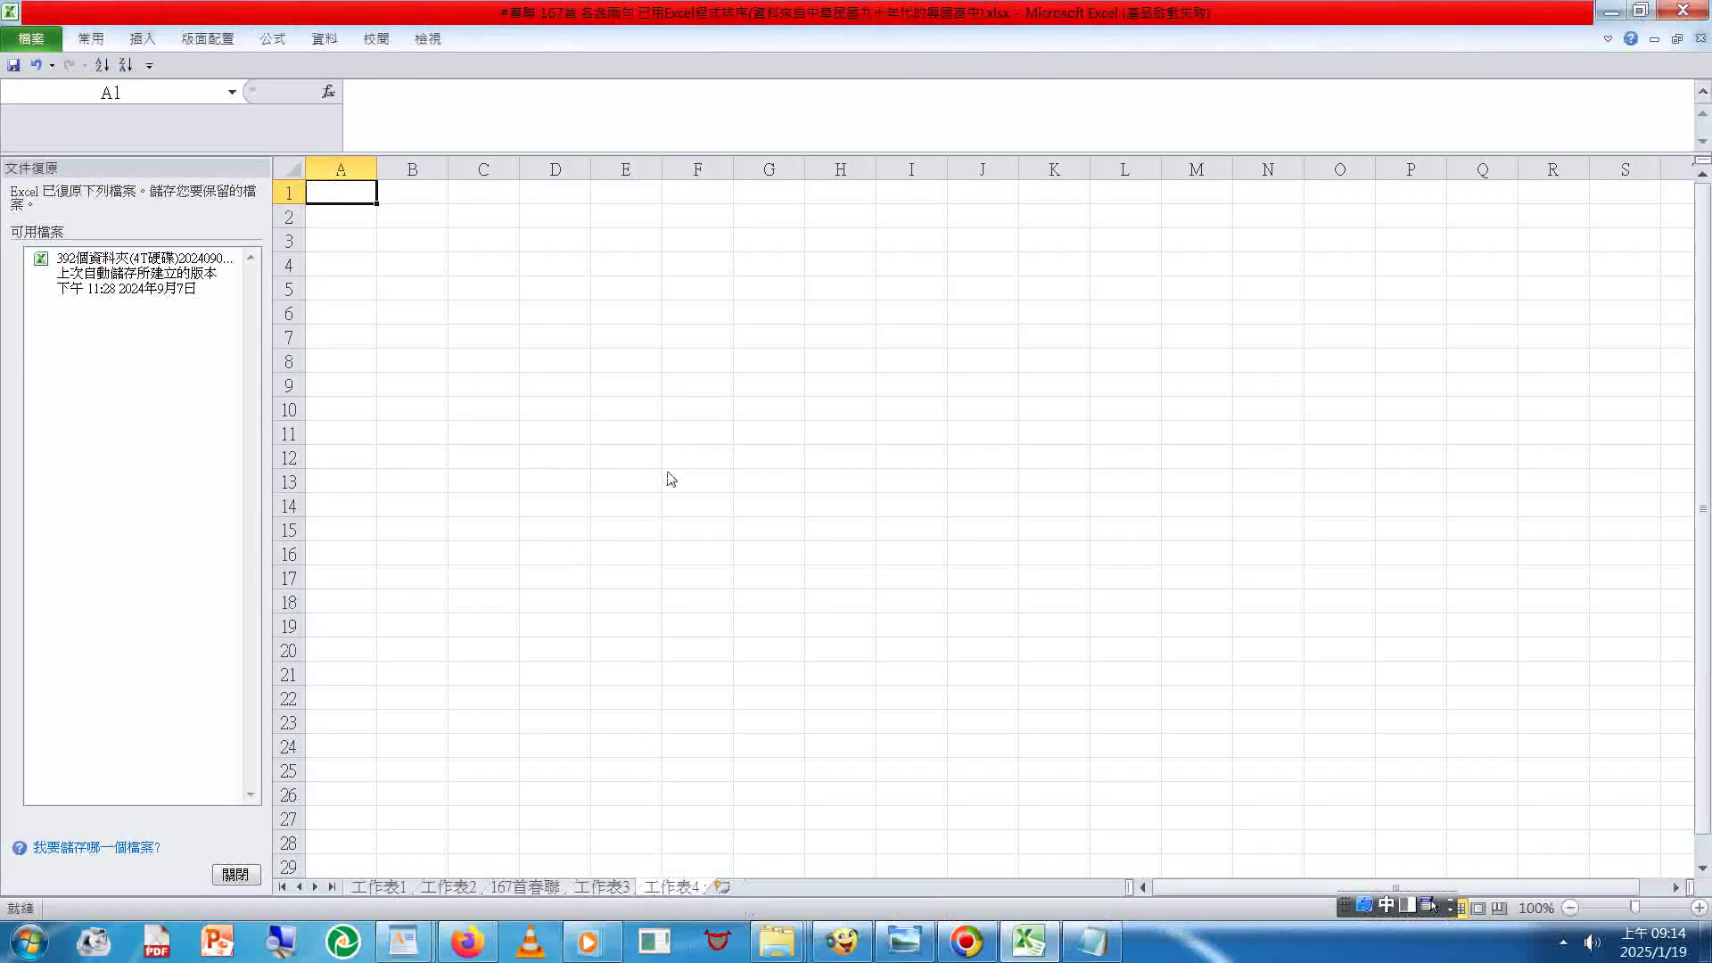
pyautogui.hotkey('ctrl', 'v')
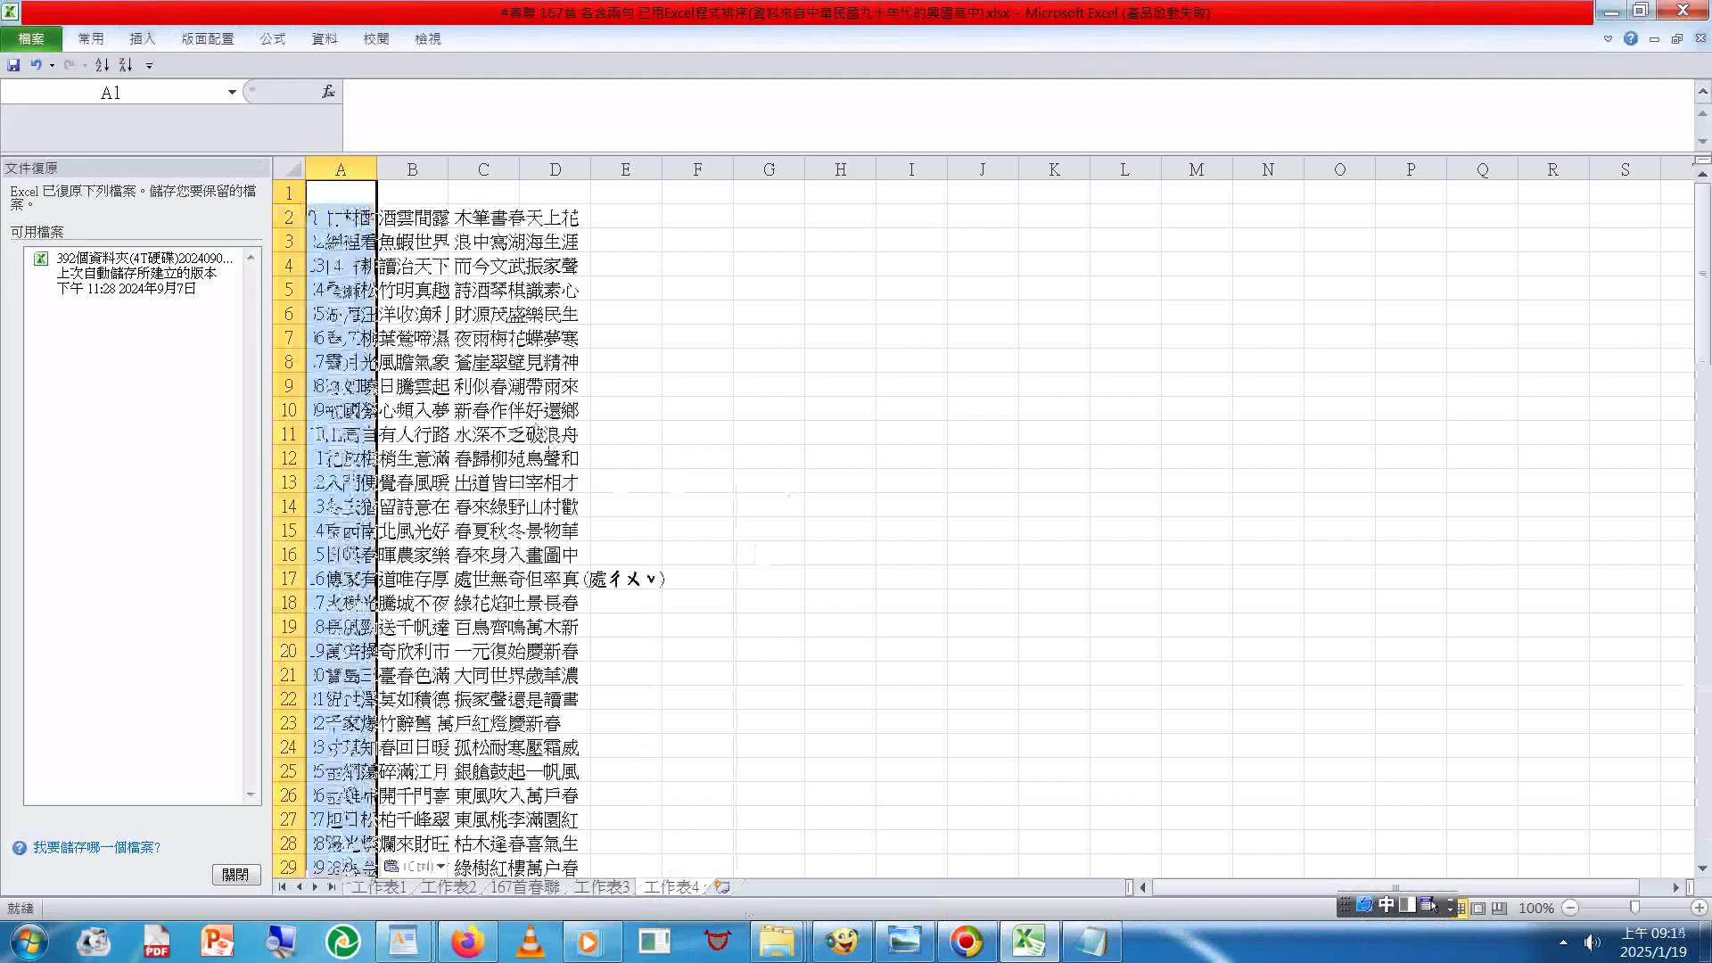
# Step: Delete the empty first row above couplet 01 on the new worksheet
pyautogui.rightClick(294, 192)
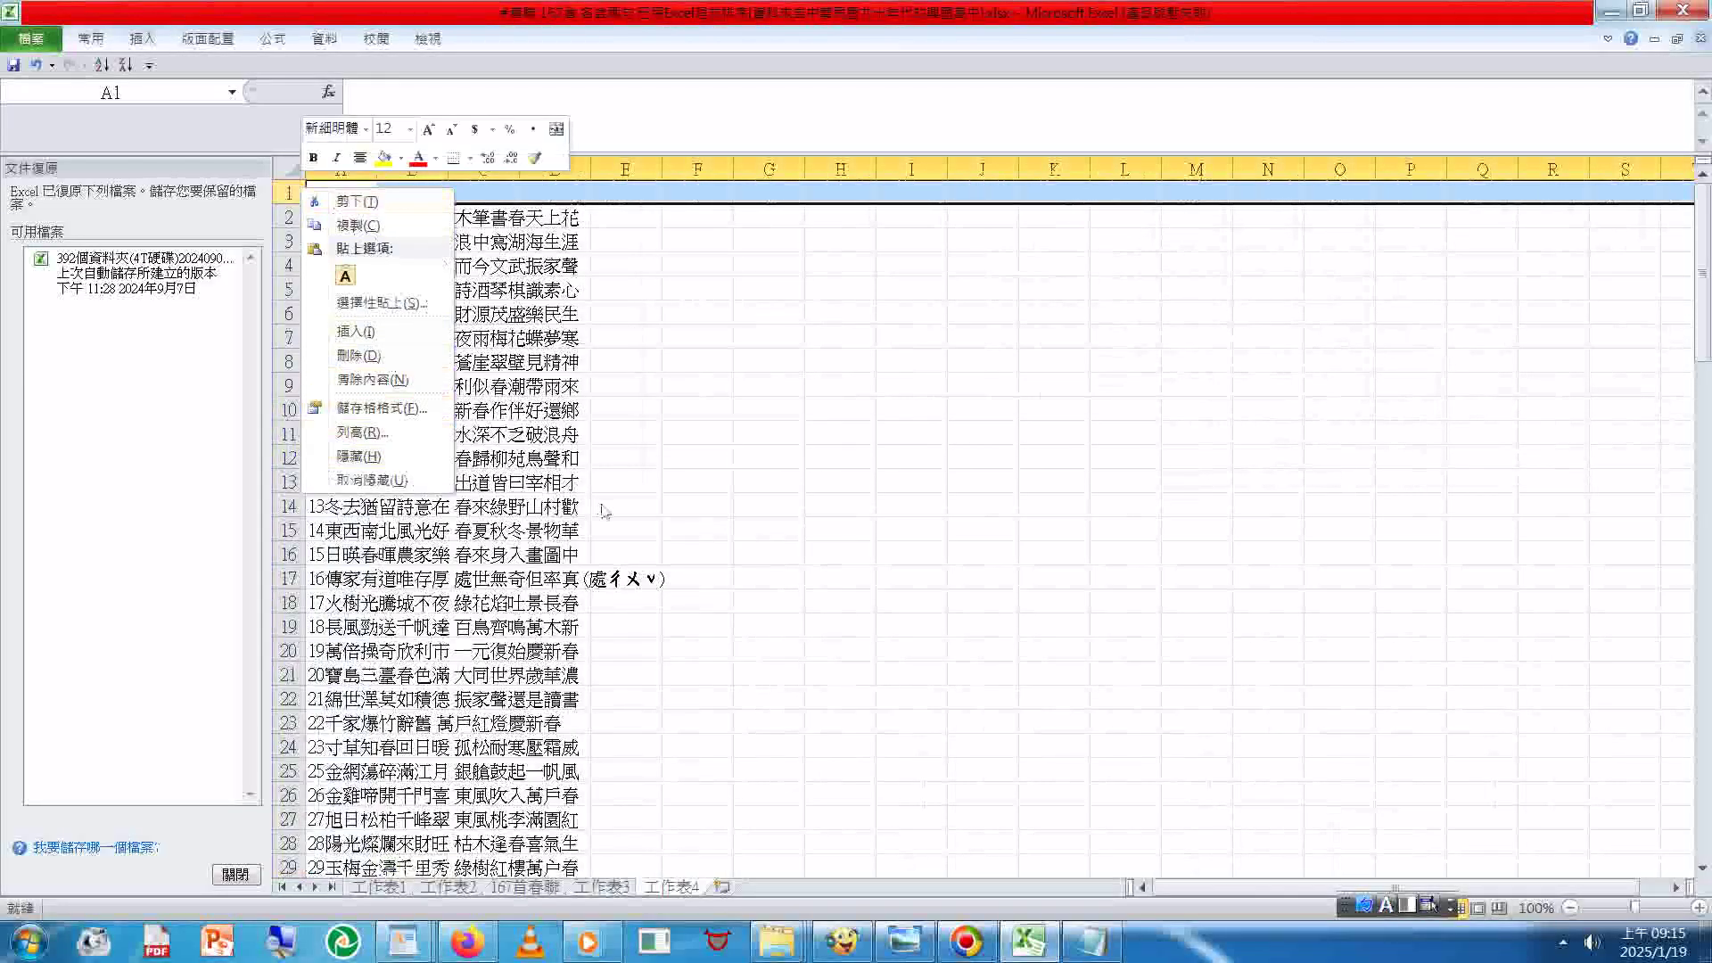
pyautogui.rightClick(284, 194)
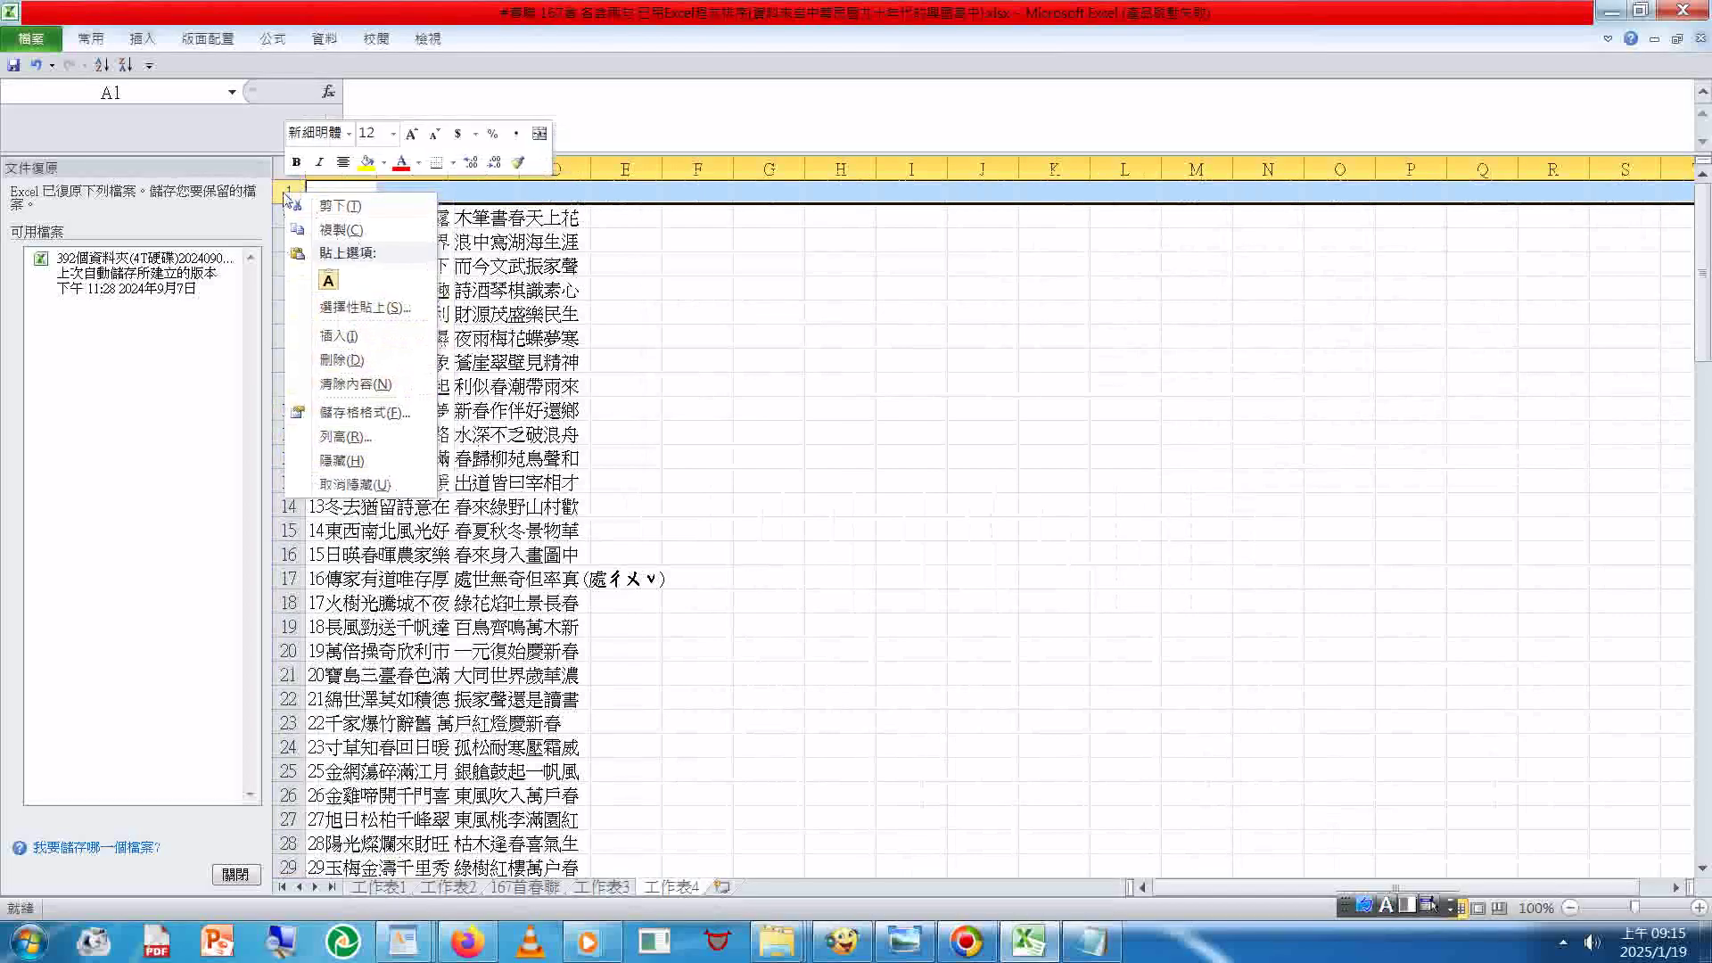
pyautogui.click(356, 360)
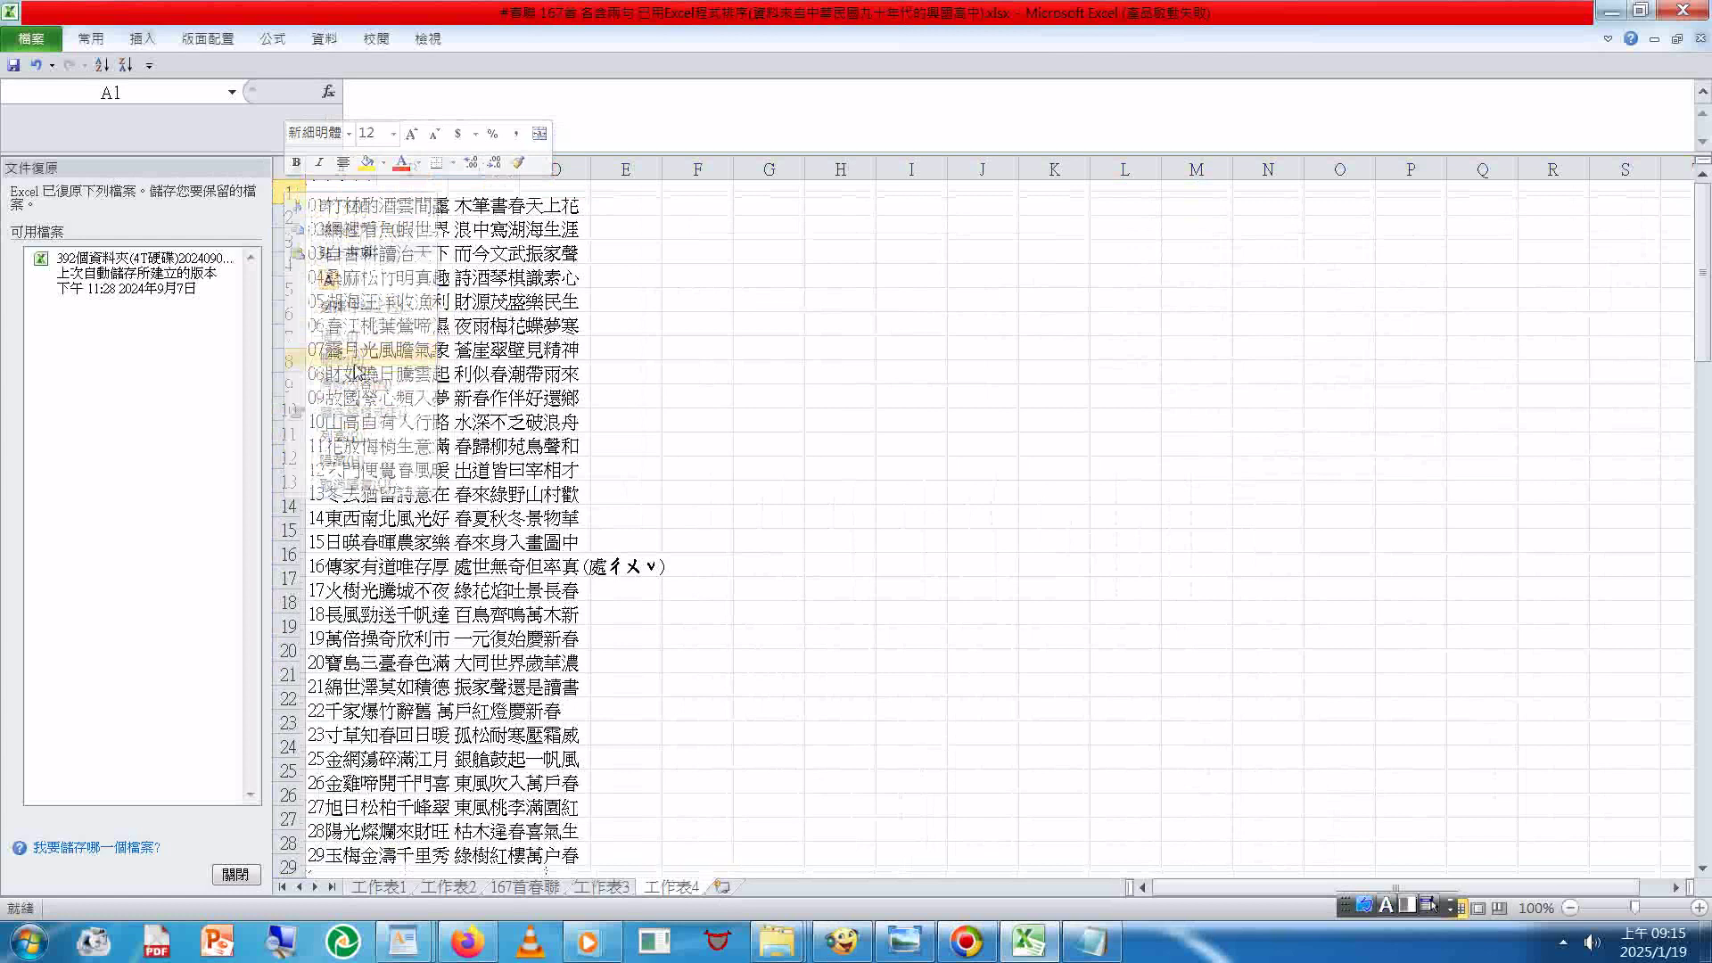
# Step: Check the couplet numbers on the new worksheet against the row numbers from couplet 01 towards the end of the list
pyautogui.moveTo(1703, 357); pyautogui.dragTo(1667, 802)
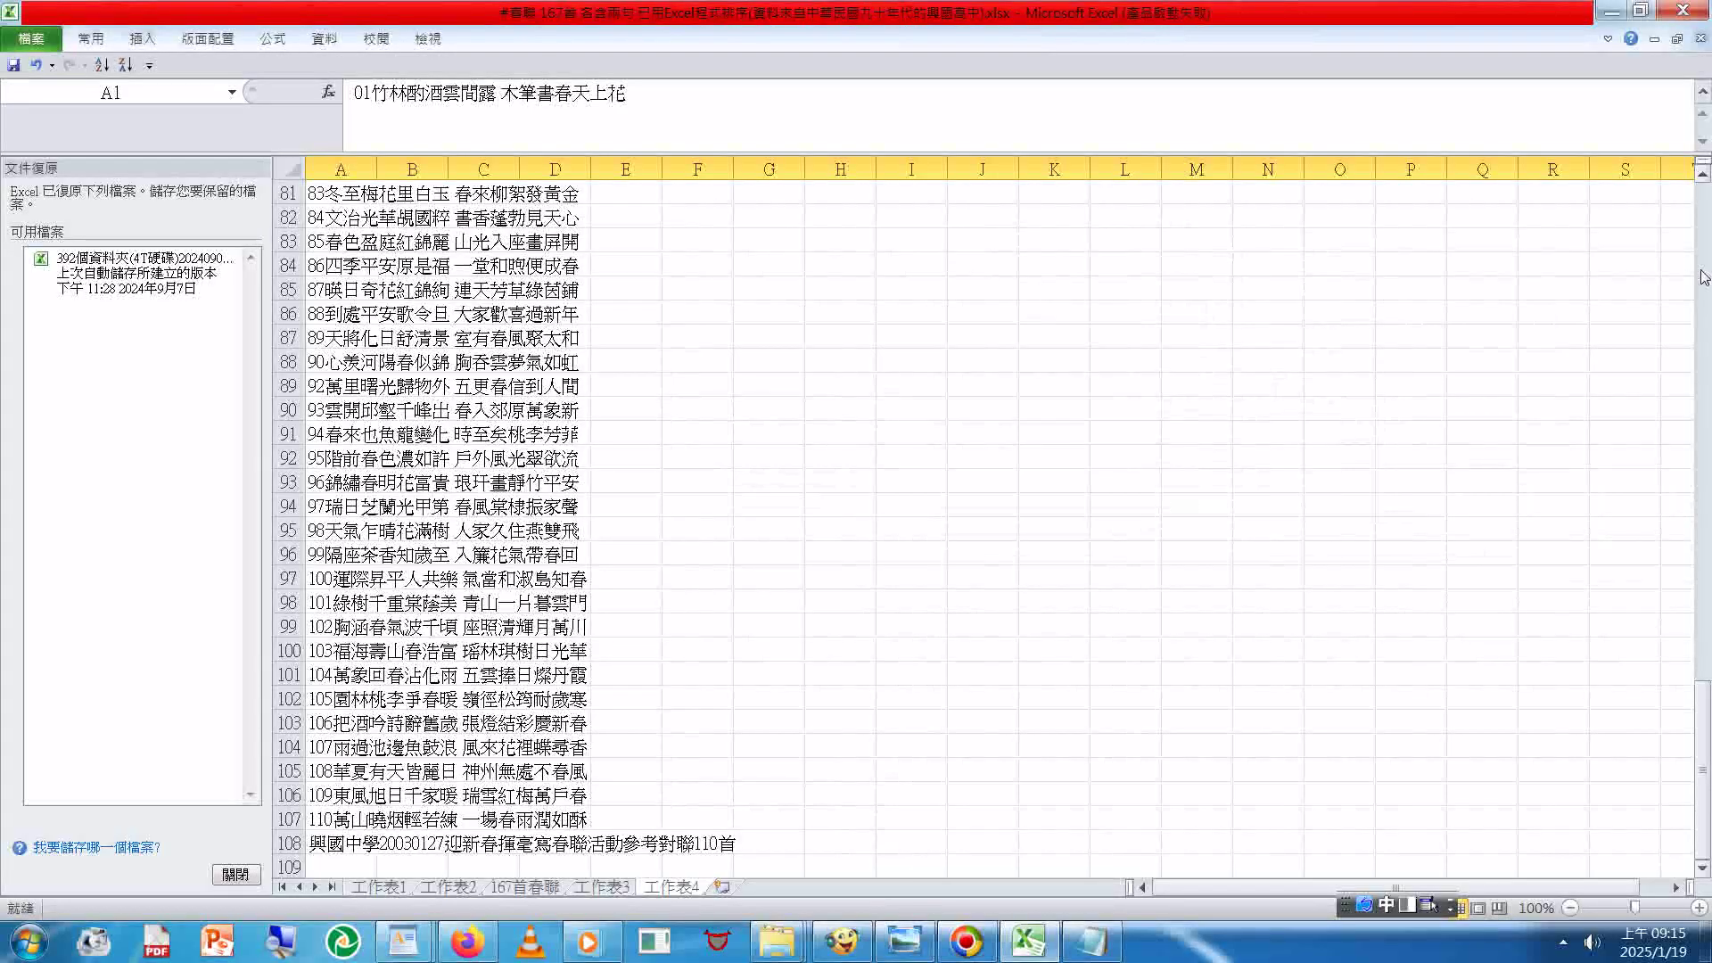
pyautogui.hotkey('ctrl', 'Home')
pyautogui.moveTo(1703, 276); pyautogui.dragTo(1692, 730)
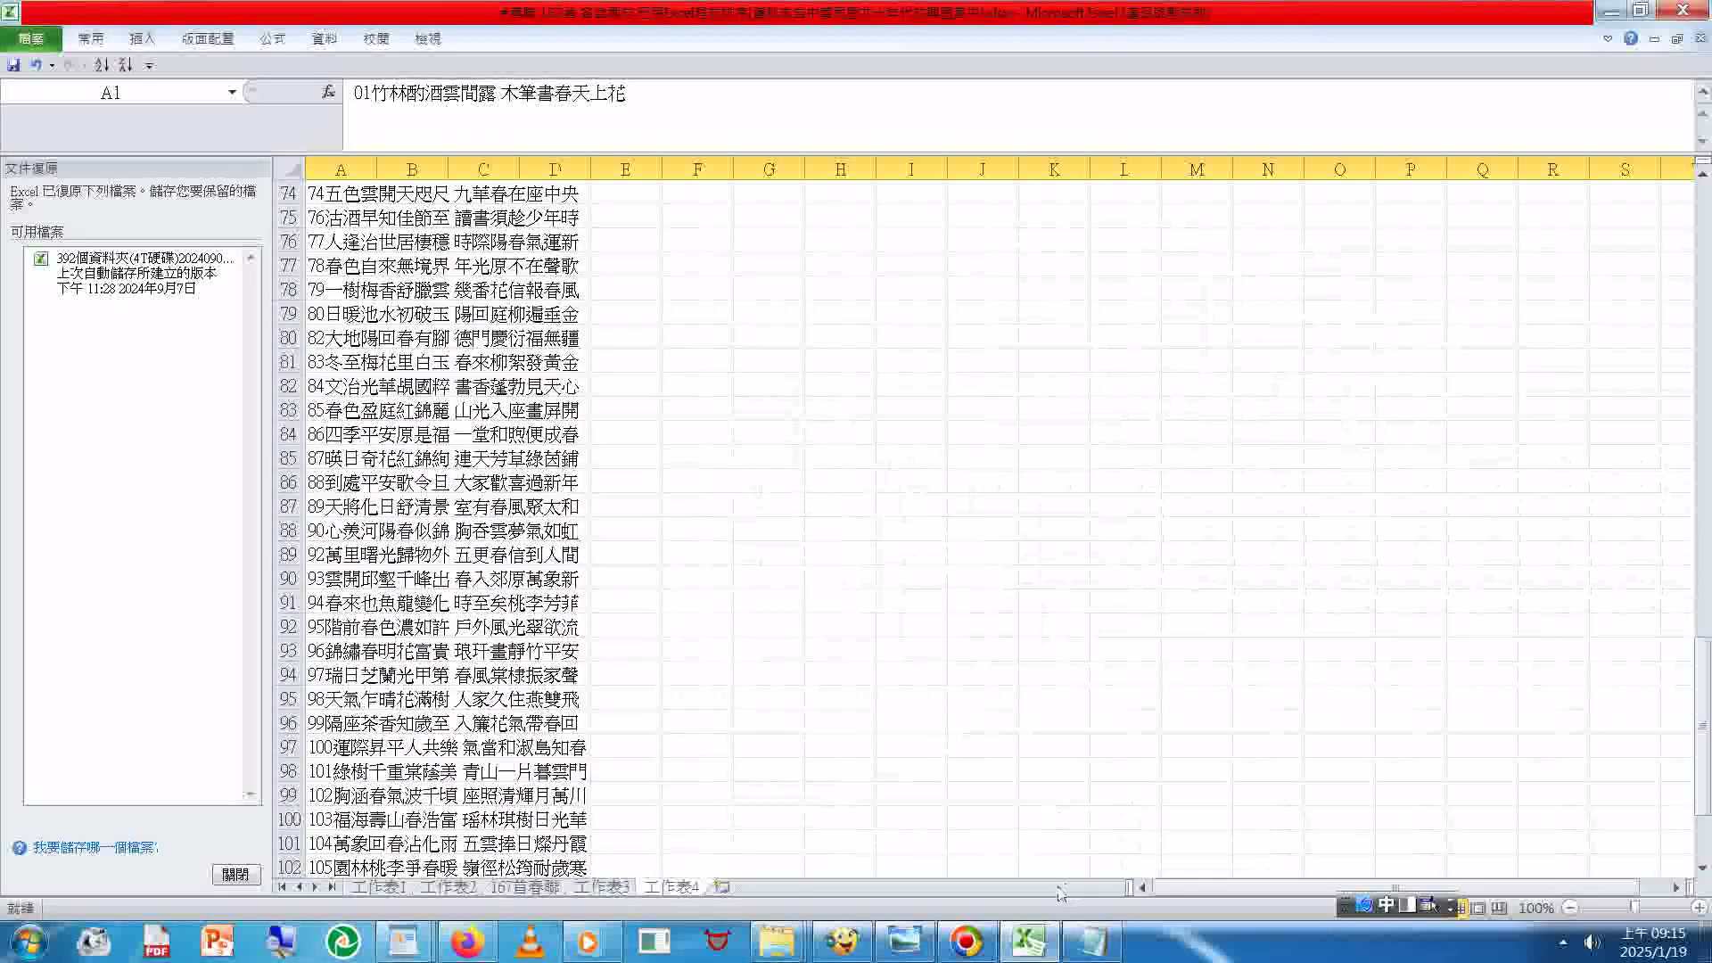
# Step: Return to the Notepad list and insert blank lines in place of the missing couplets 91, 81 and 75
pyautogui.click(1083, 947)
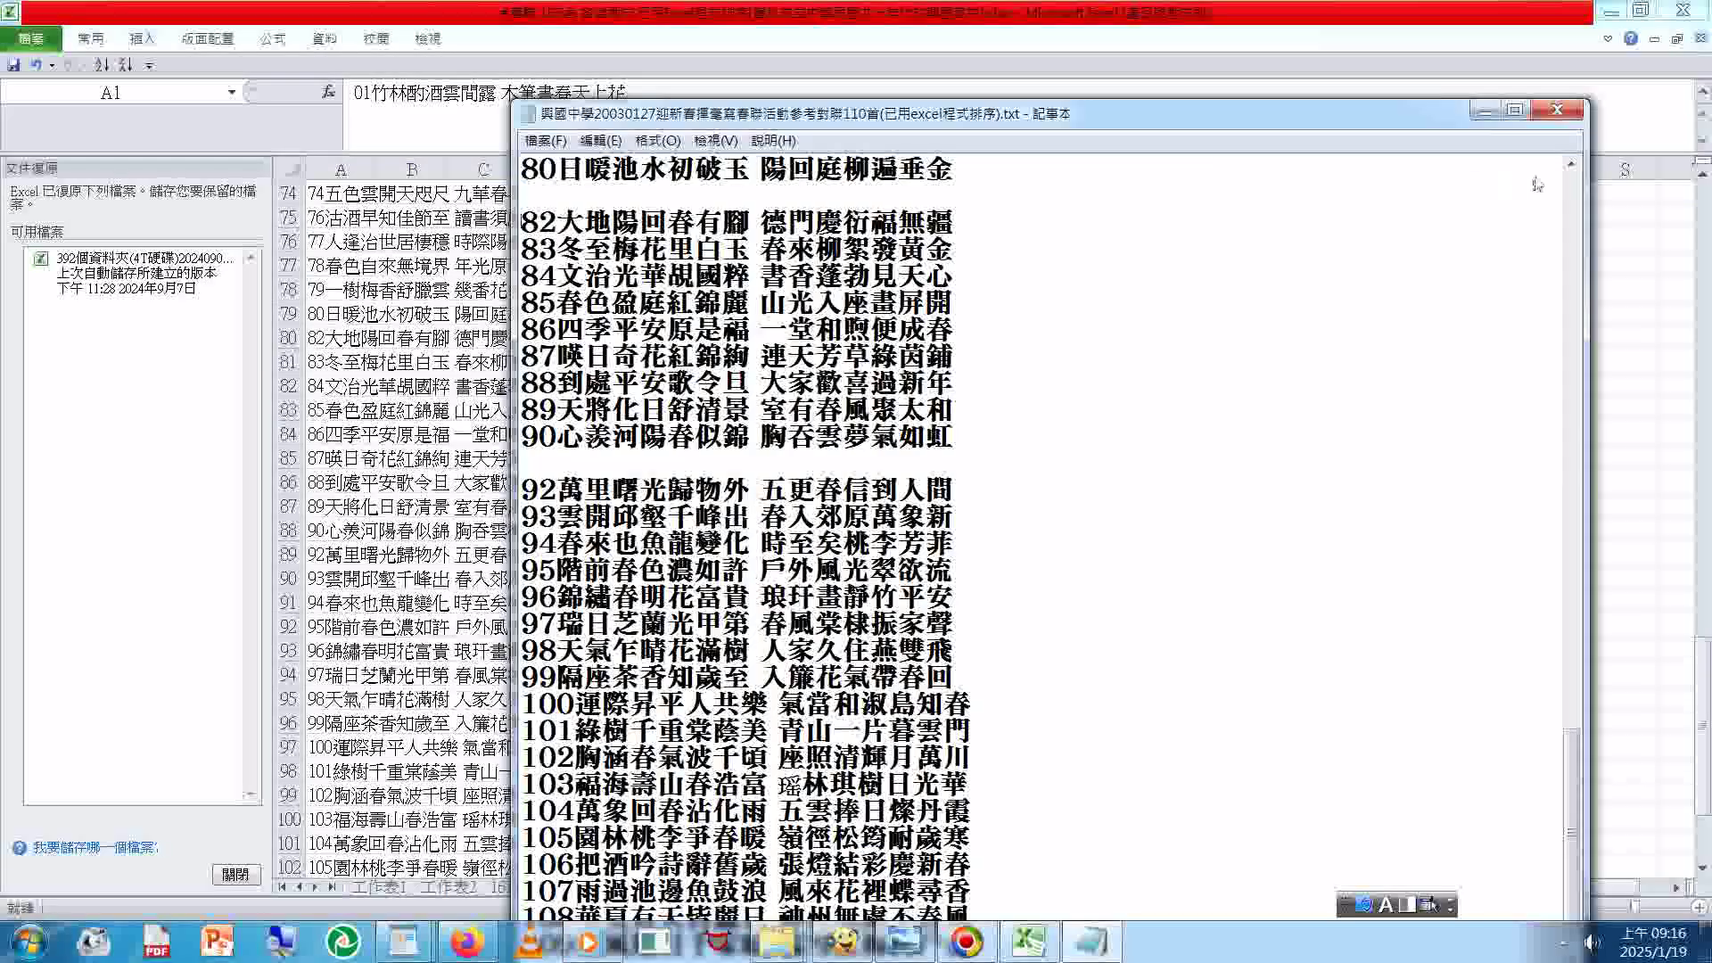
pyautogui.click(1570, 165)
pyautogui.click(1571, 165)
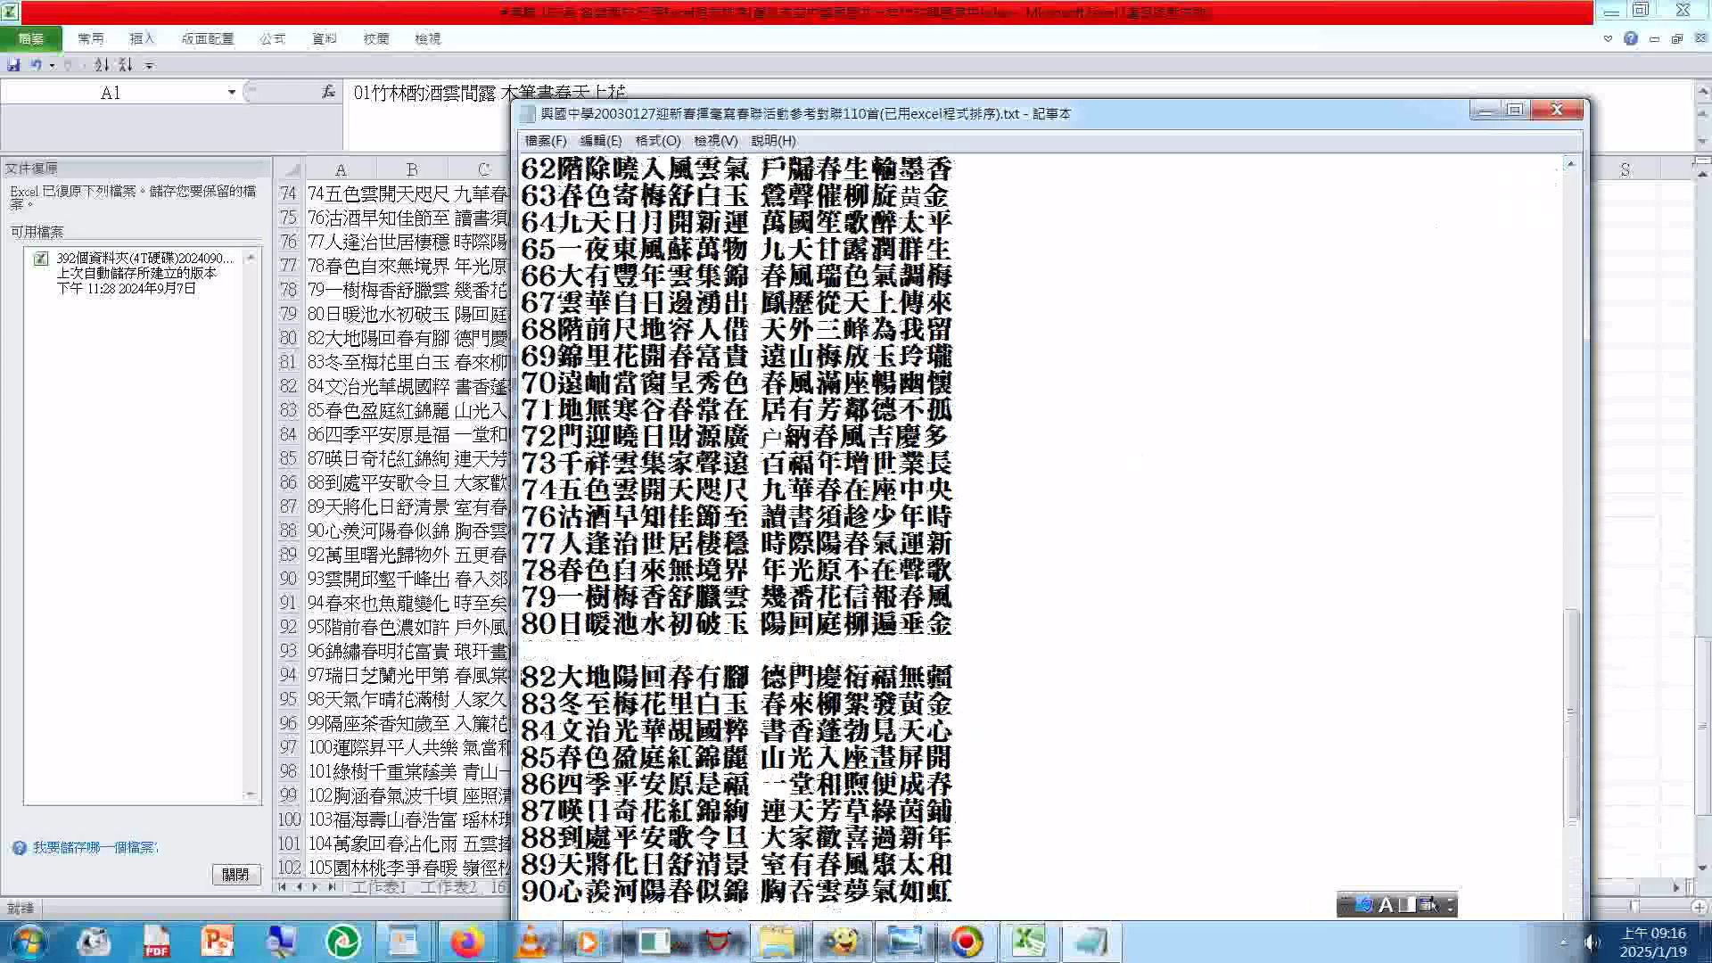
pyautogui.click(524, 515)
pyautogui.press('Return')
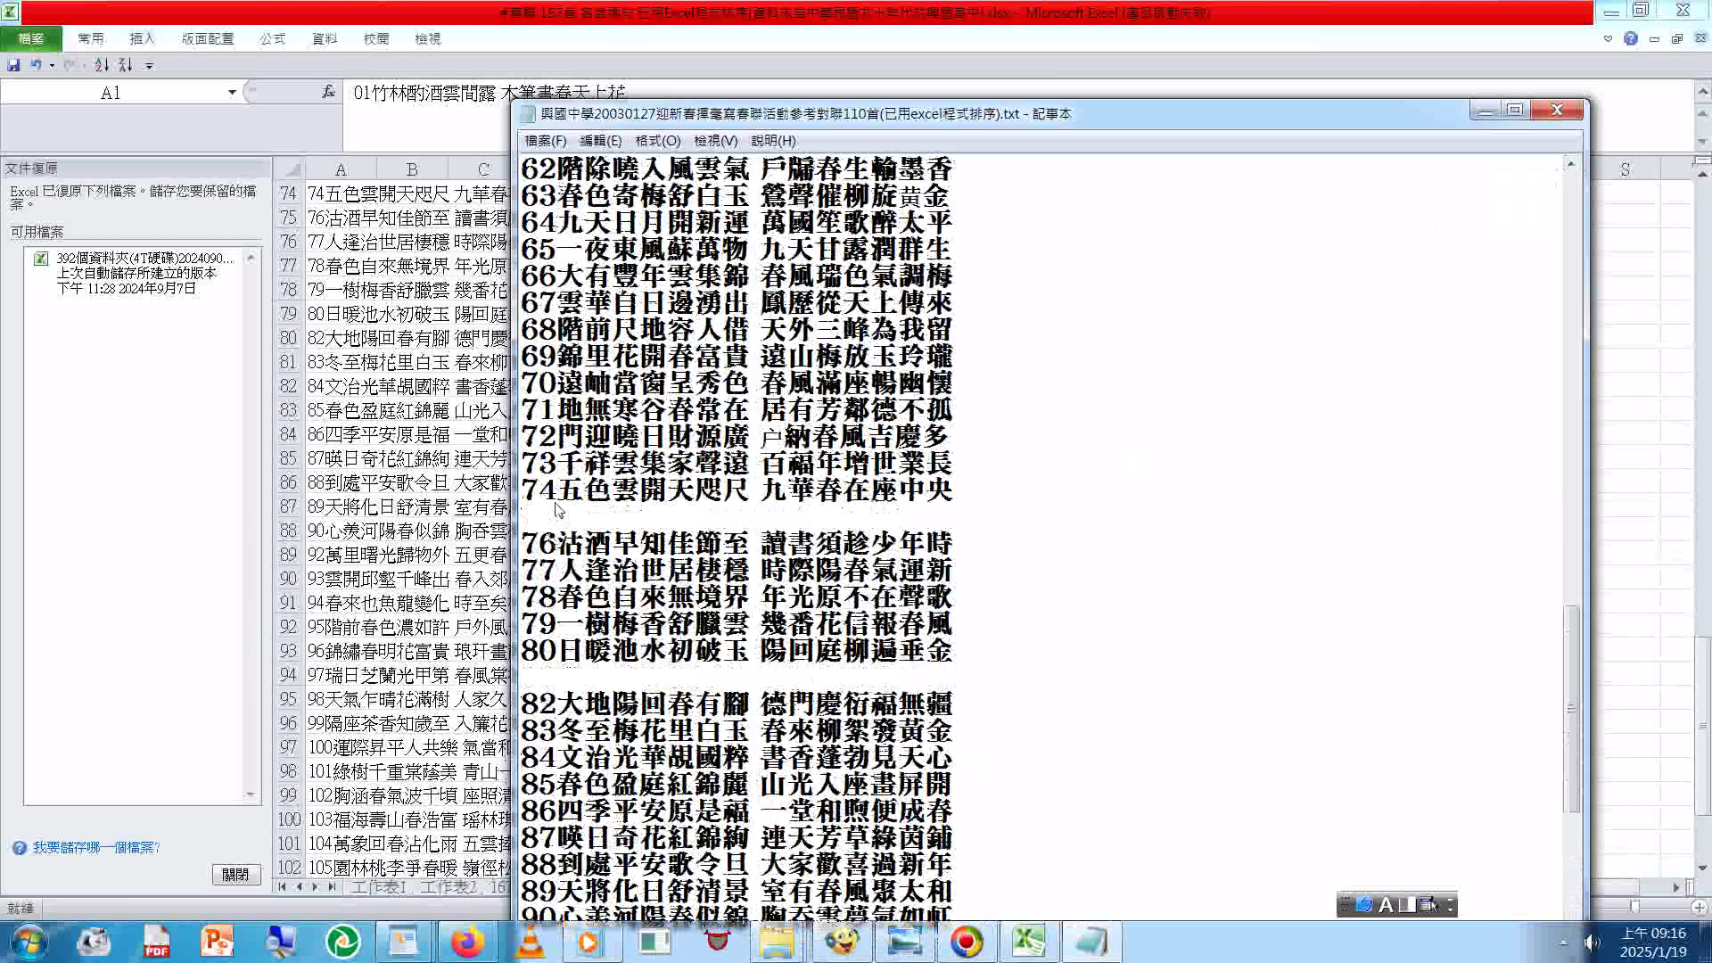
# Step: Examine the Notepad list from couplet 74 back up to couplet 01 for further missing or repeated numbers
pyautogui.click(1571, 165)
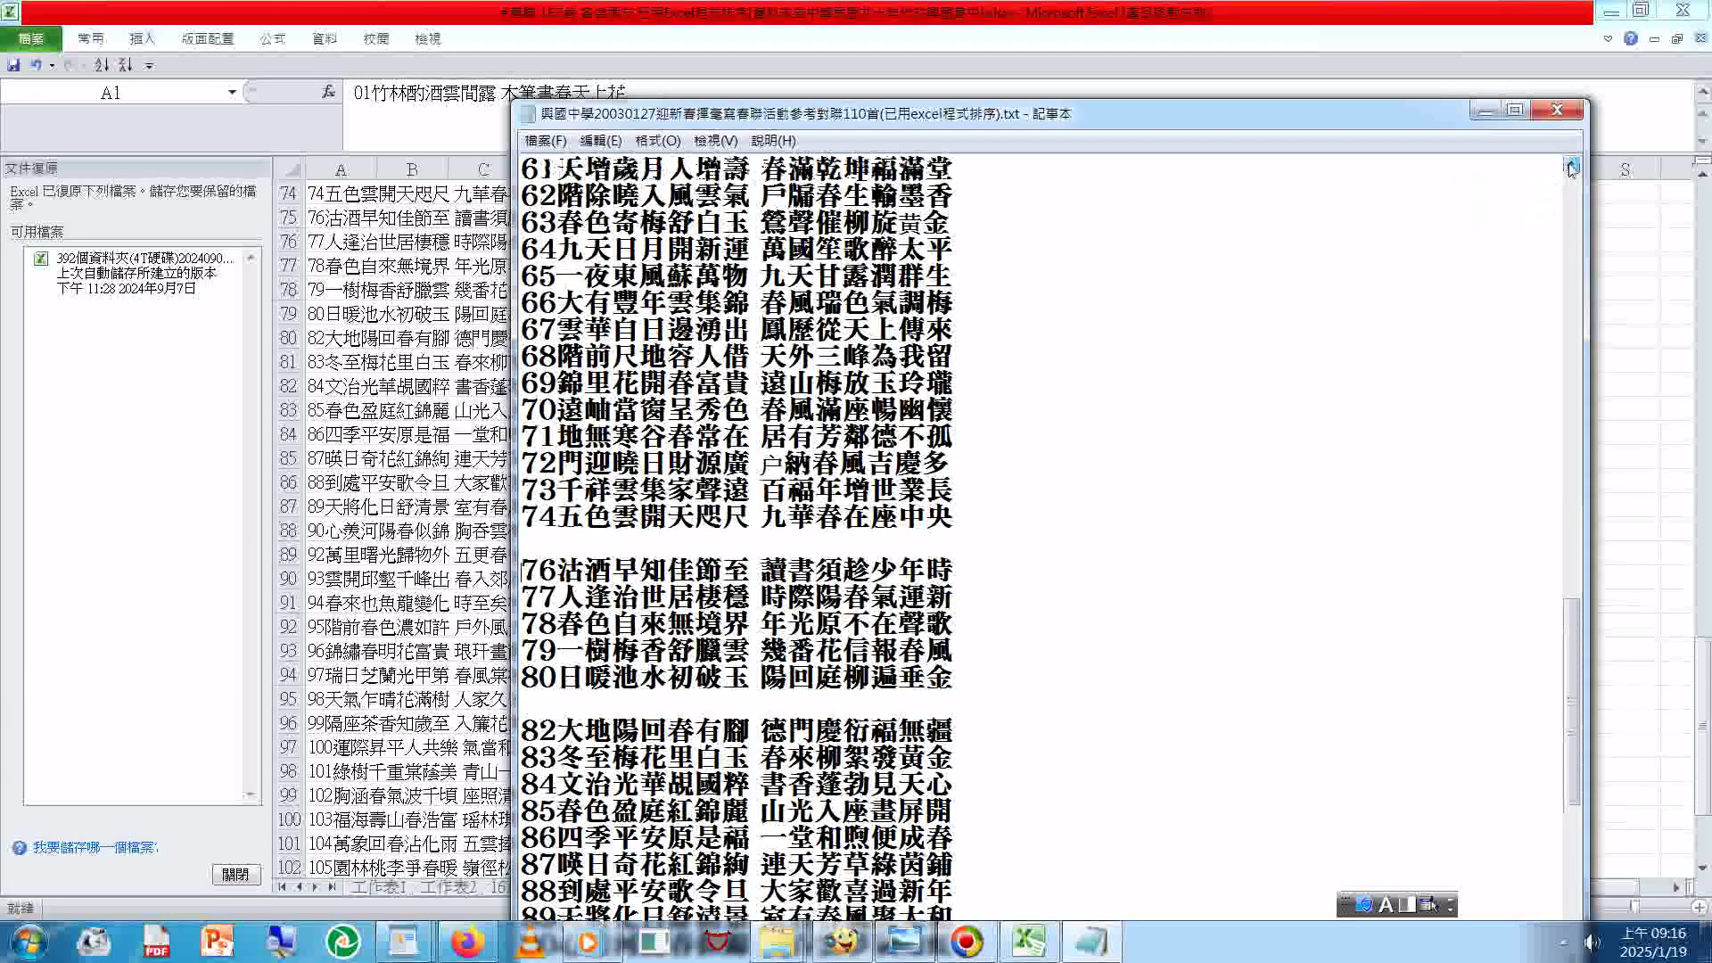
pyautogui.click(1571, 165)
pyautogui.click(1571, 165)
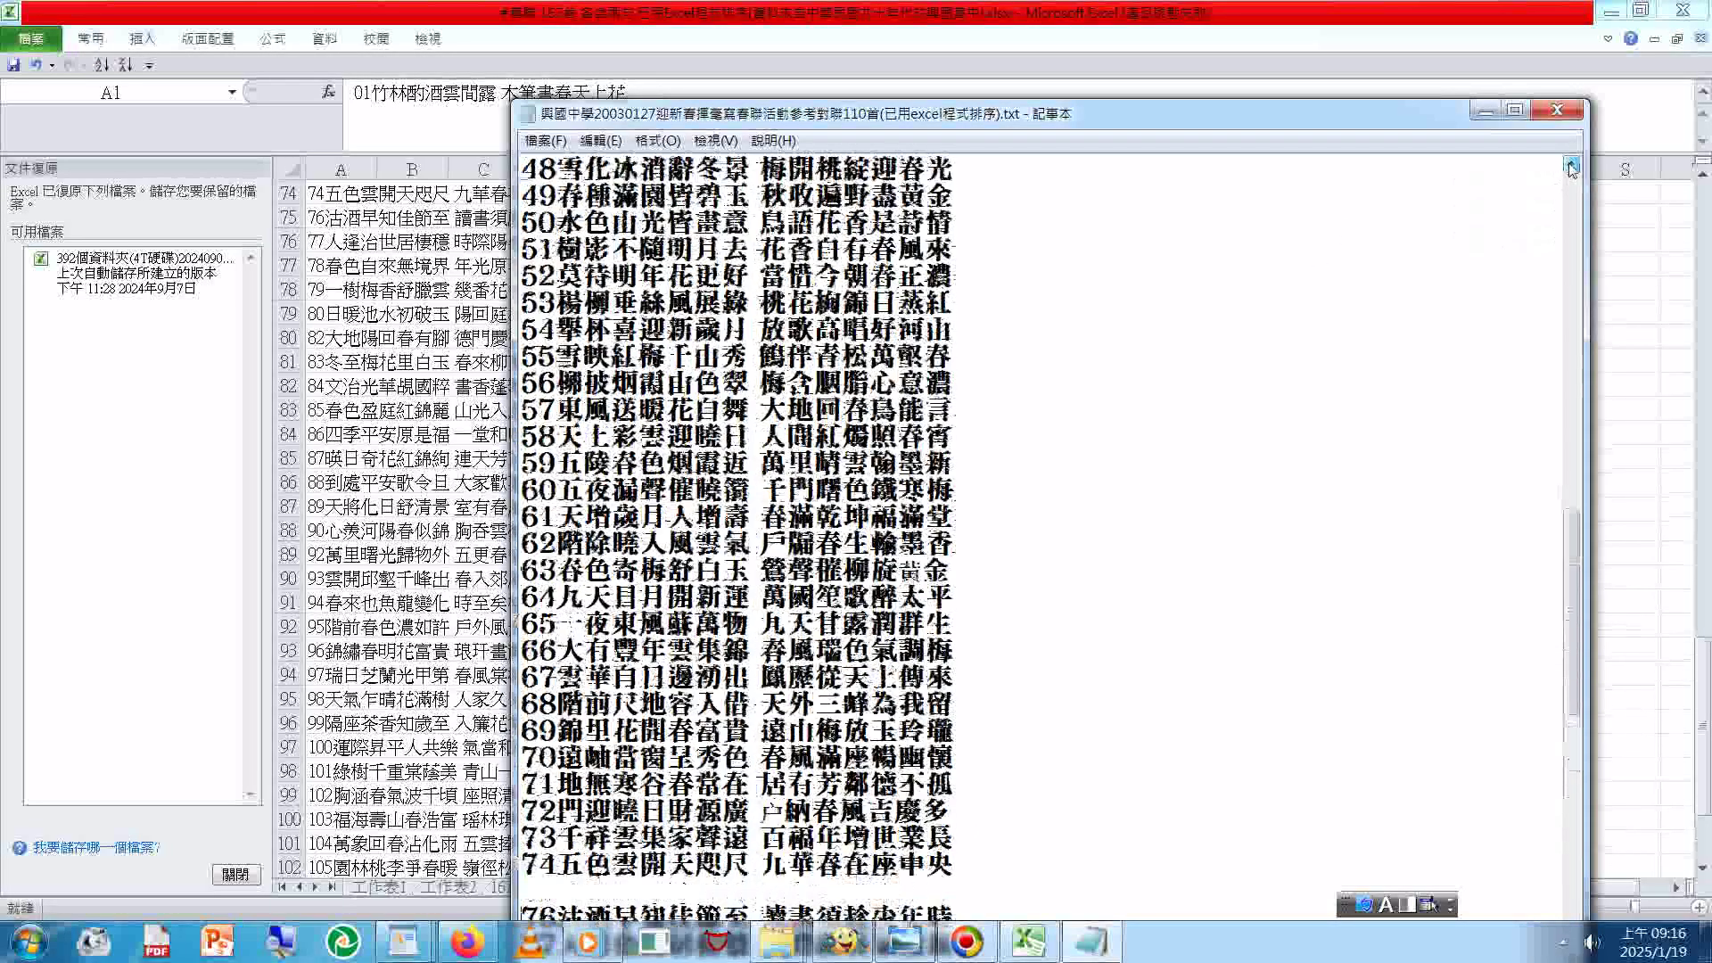
pyautogui.click(1570, 165)
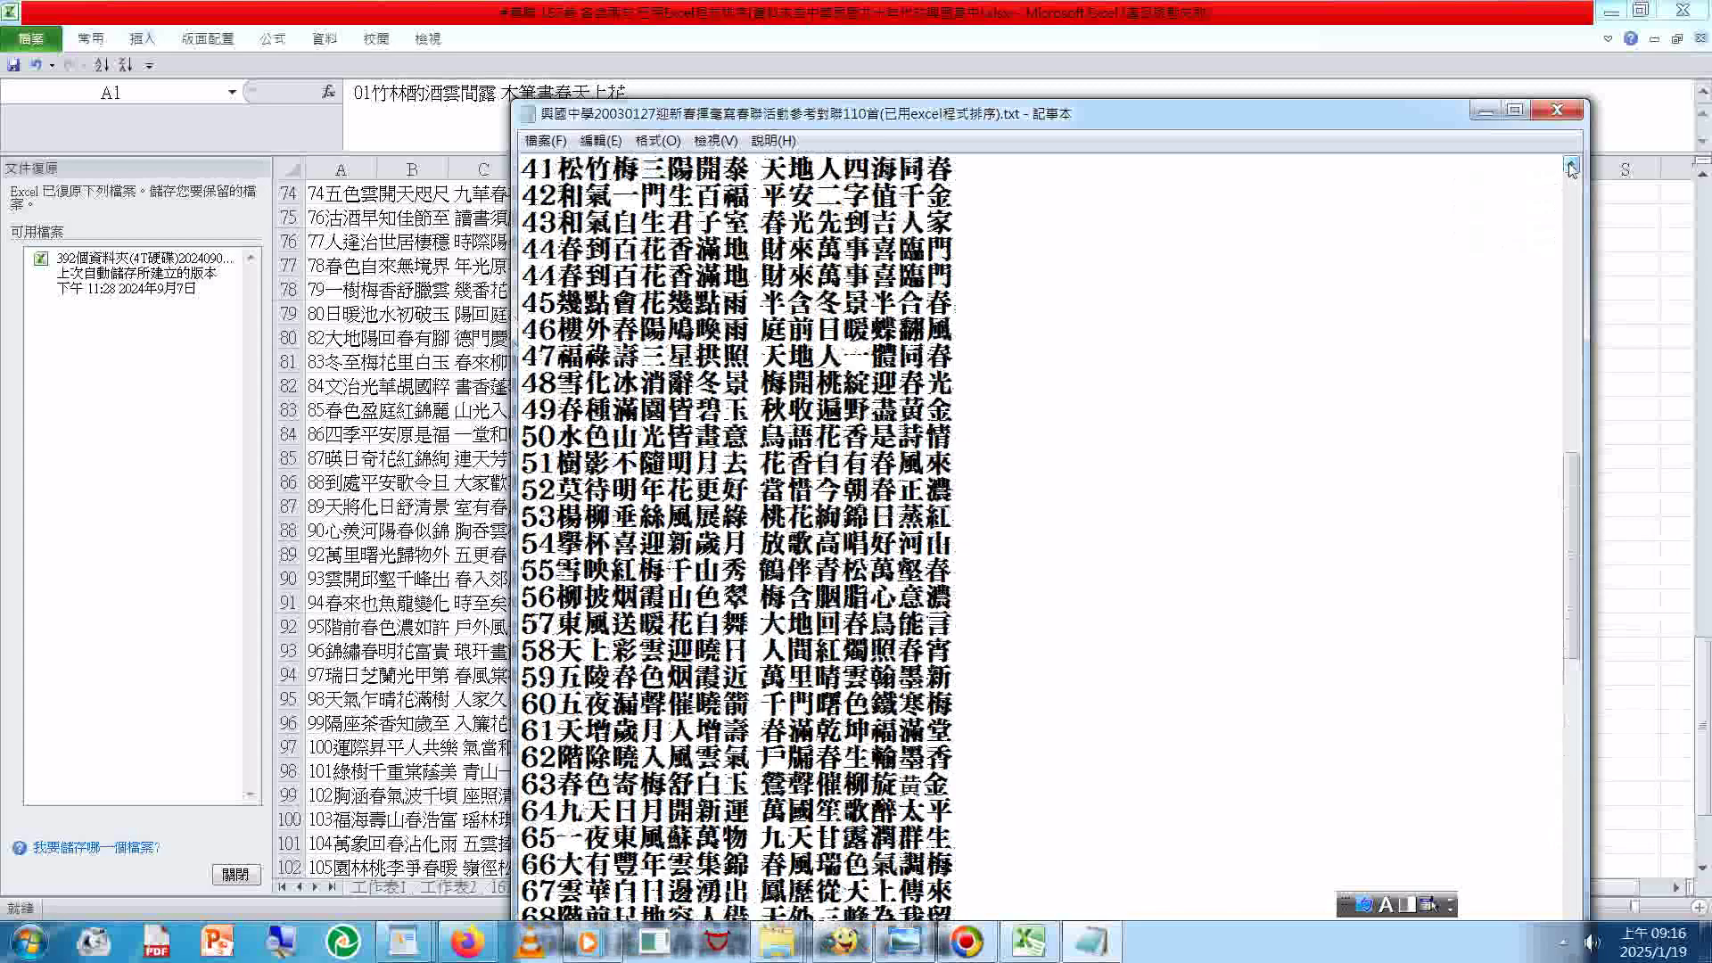
pyautogui.click(1571, 166)
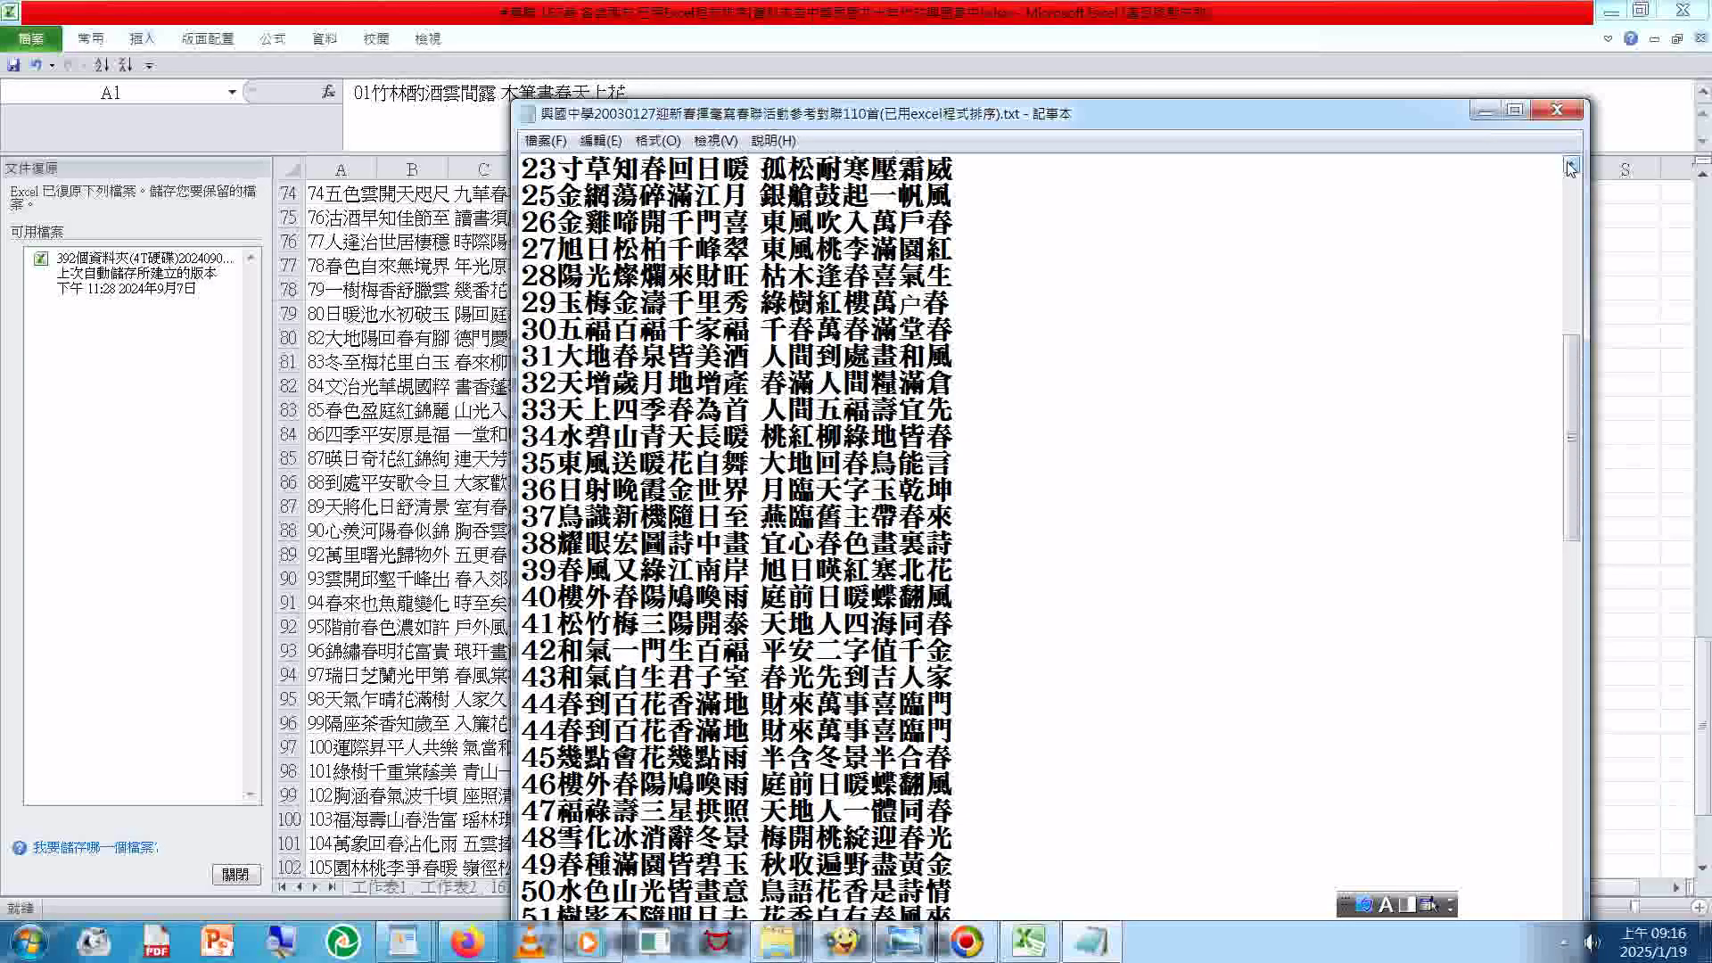
pyautogui.click(1570, 166)
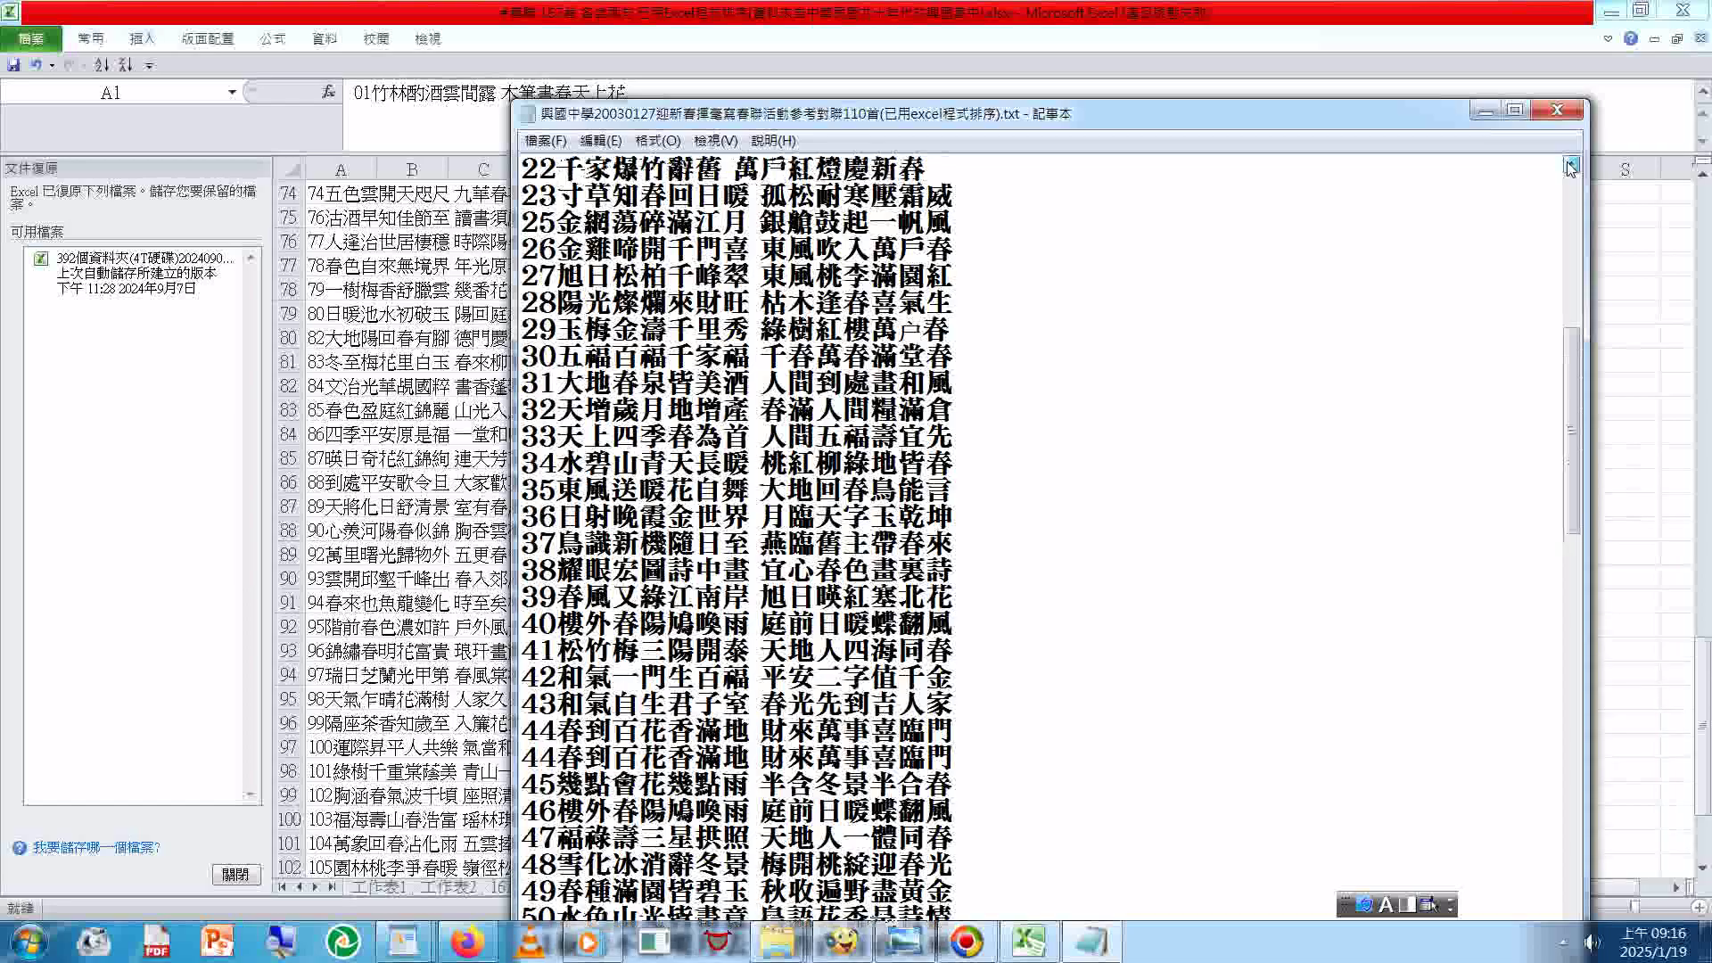
pyautogui.click(1571, 166)
pyautogui.click(1571, 166)
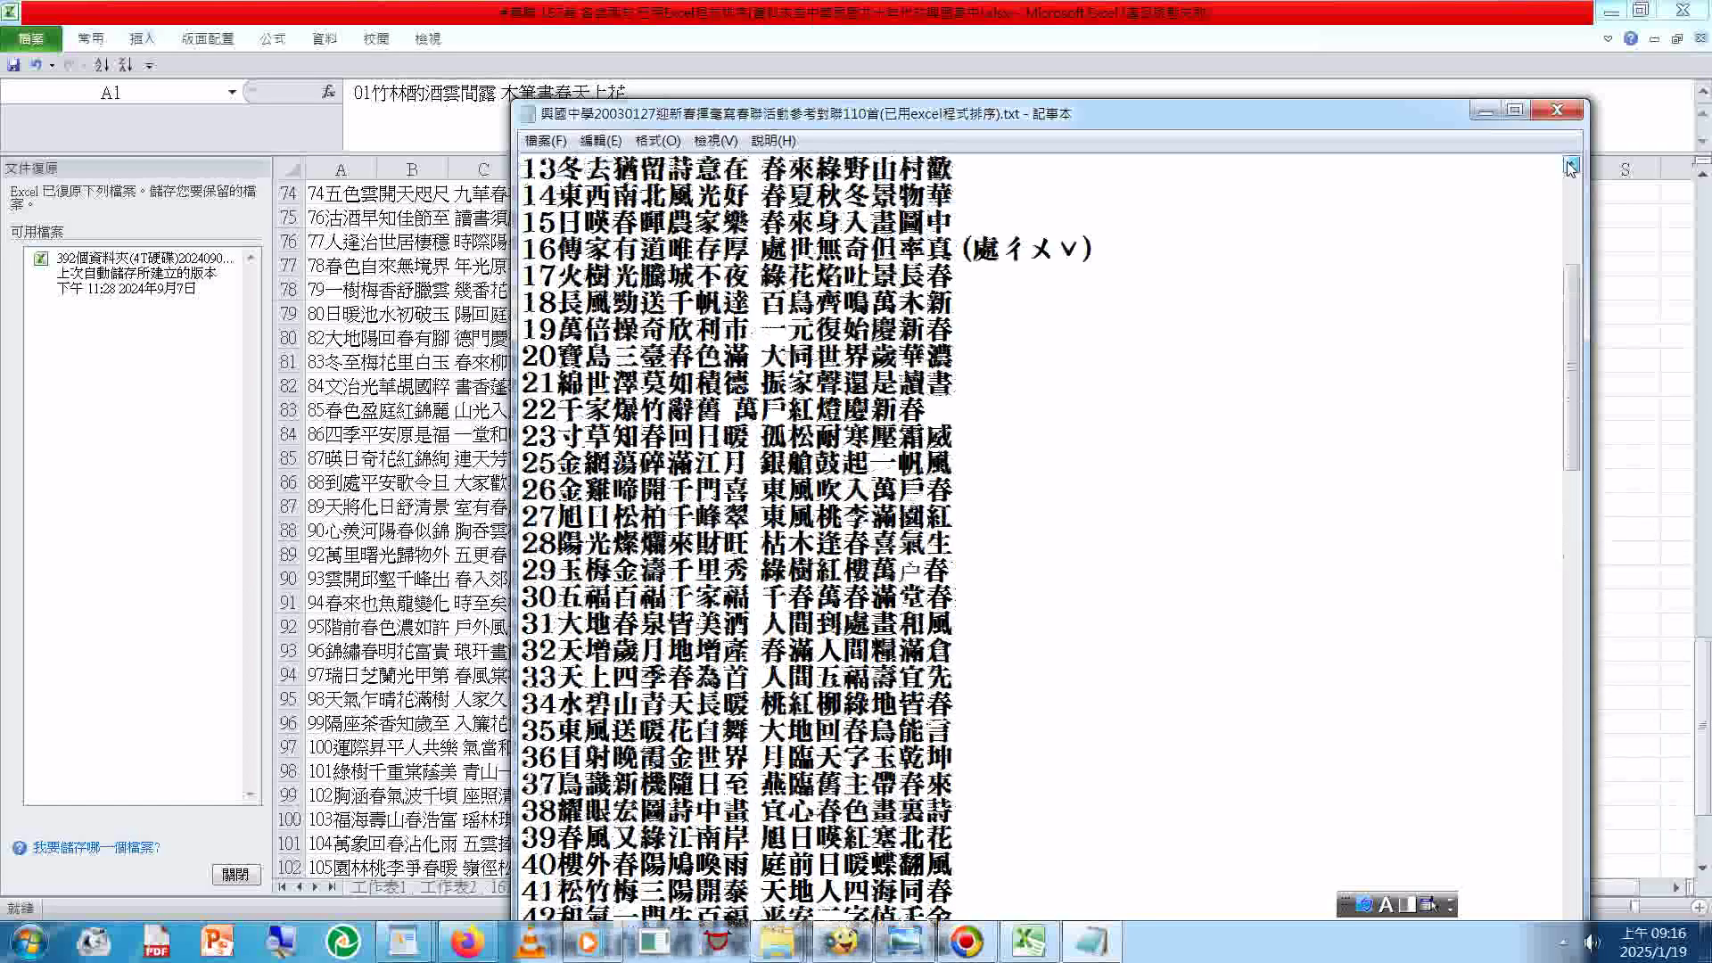
pyautogui.click(1571, 166)
pyautogui.click(1571, 166)
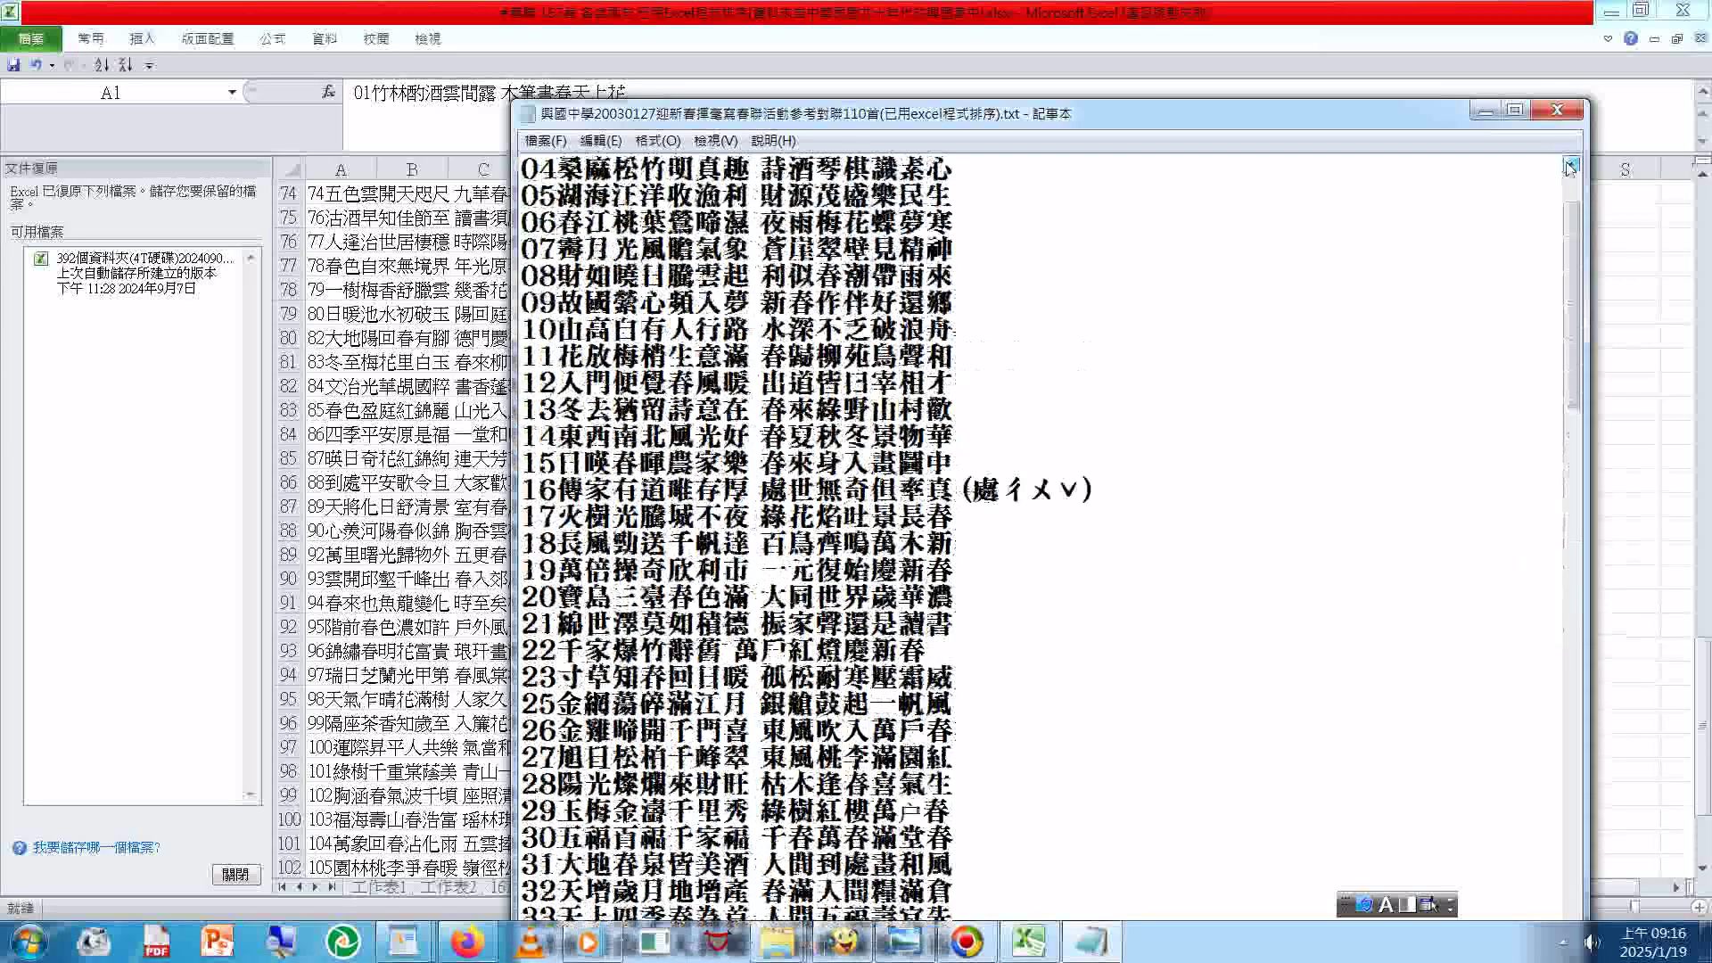
pyautogui.click(1571, 166)
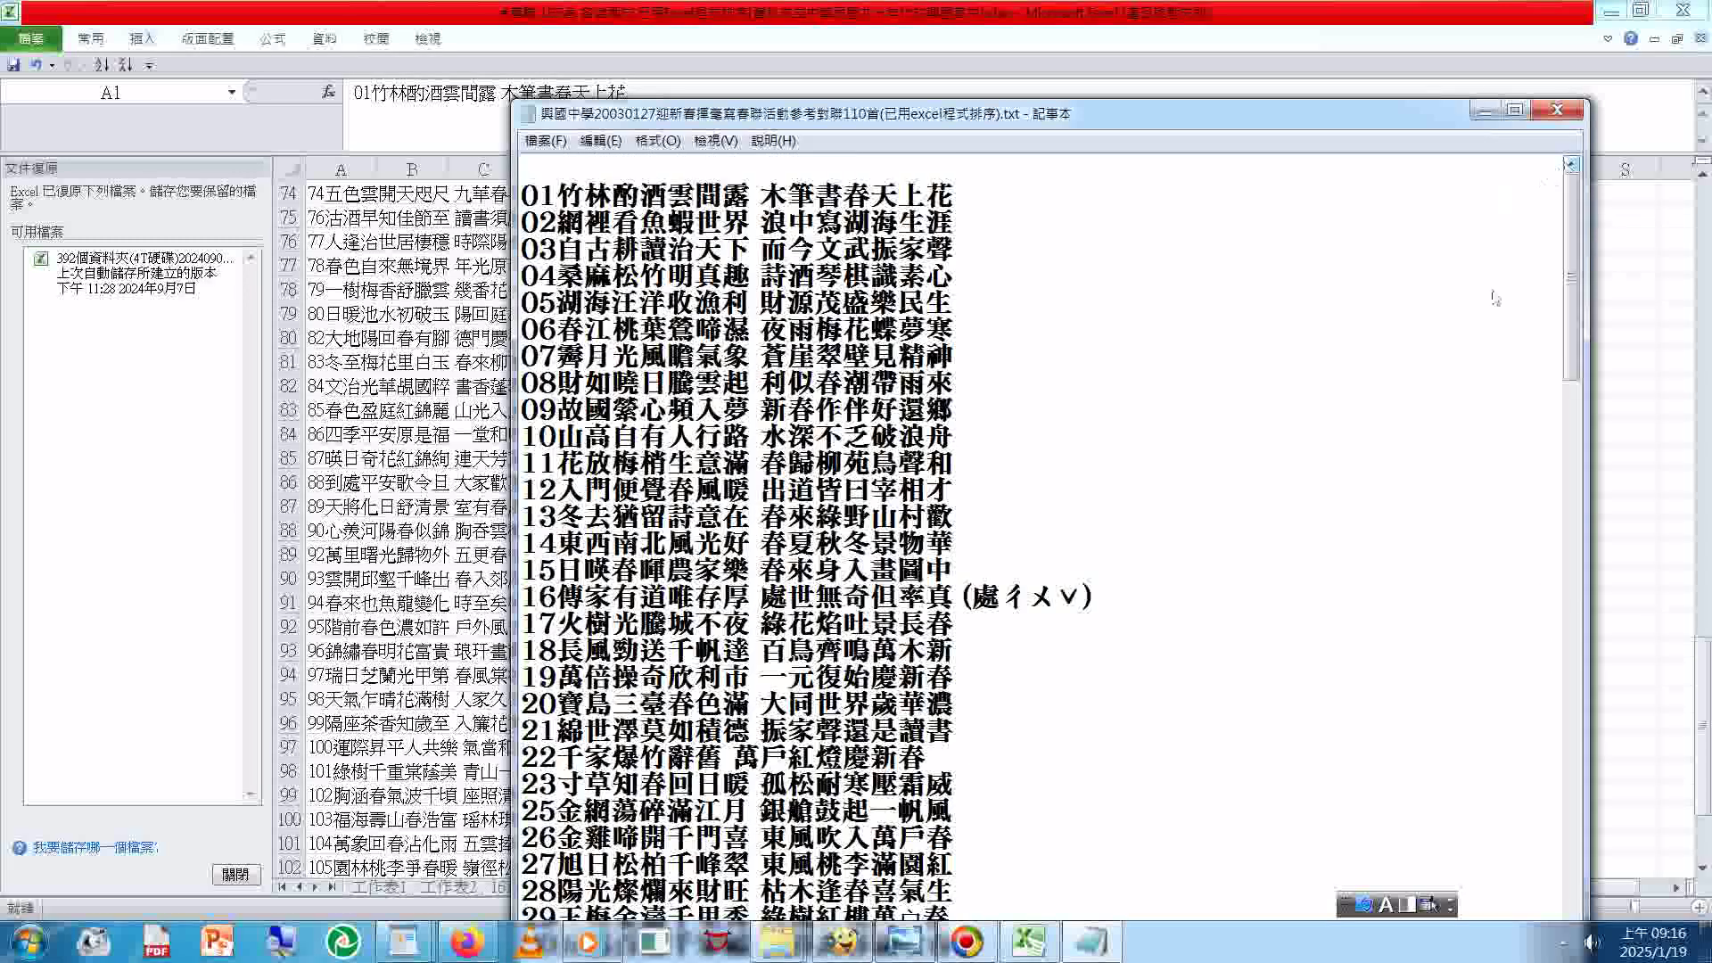
# Step: Enter 75 on the blank line after couplet 74, renumber 五色雲開天咫尺 as 75 and insert a blank line above it
pyautogui.click(1576, 664)
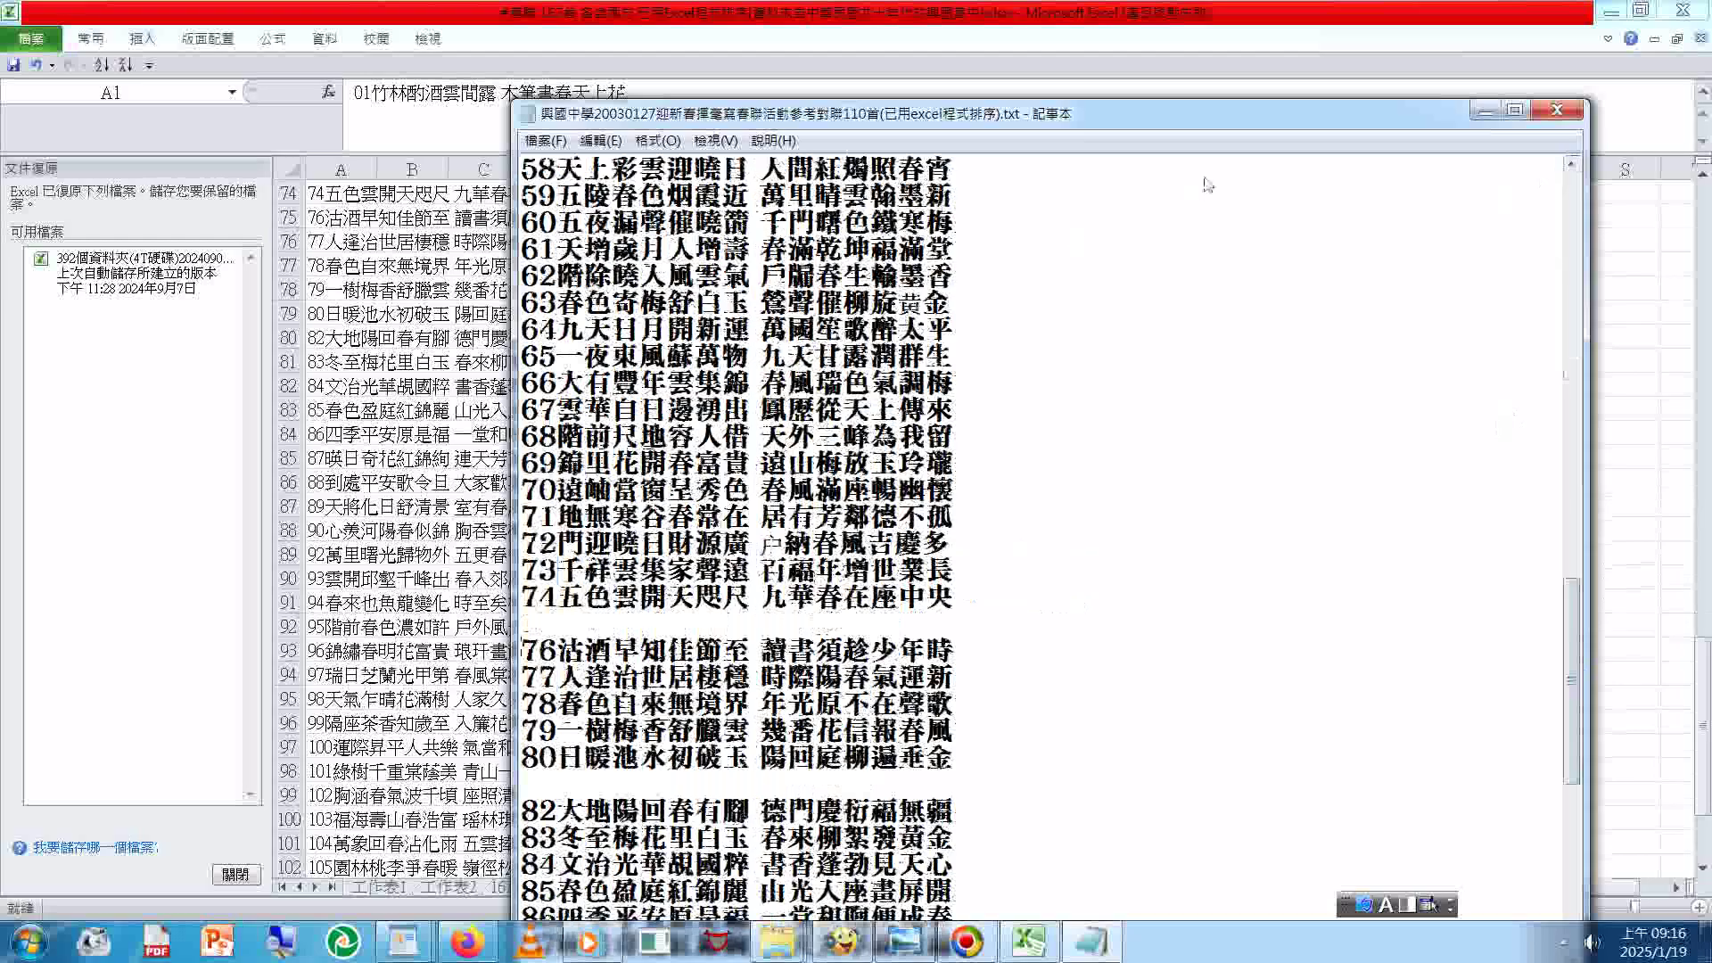
pyautogui.write('75')
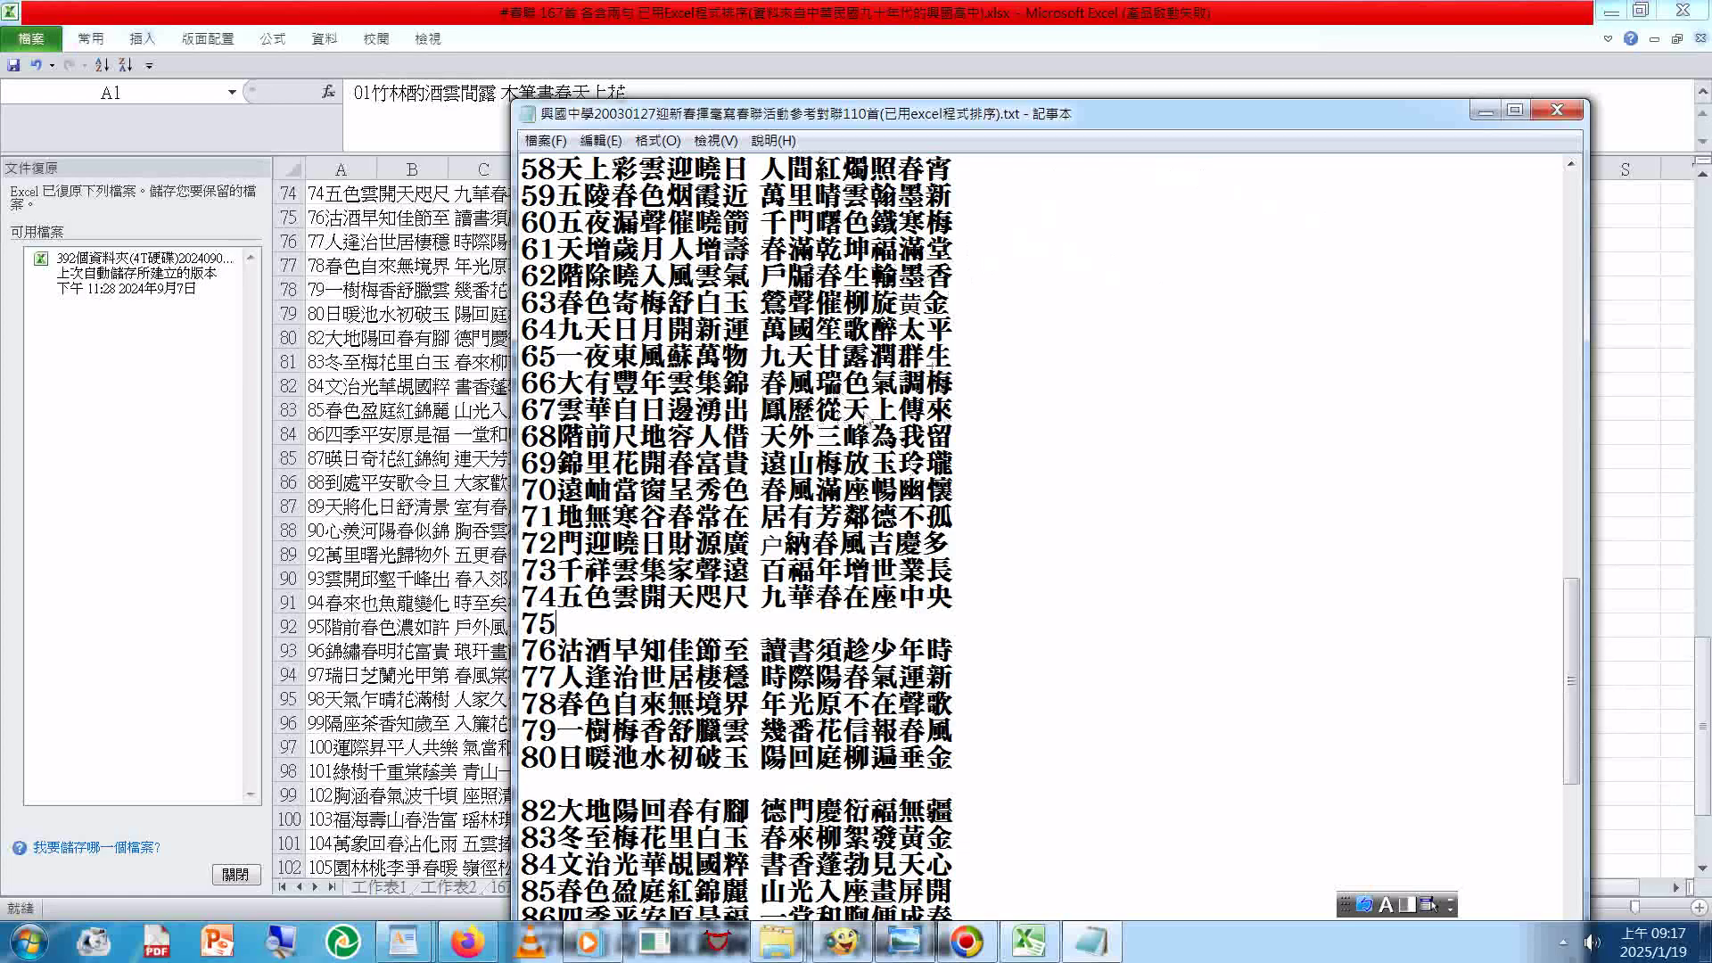
pyautogui.press('Up')
pyautogui.hotkey('shift', 'Left')
pyautogui.write('5')
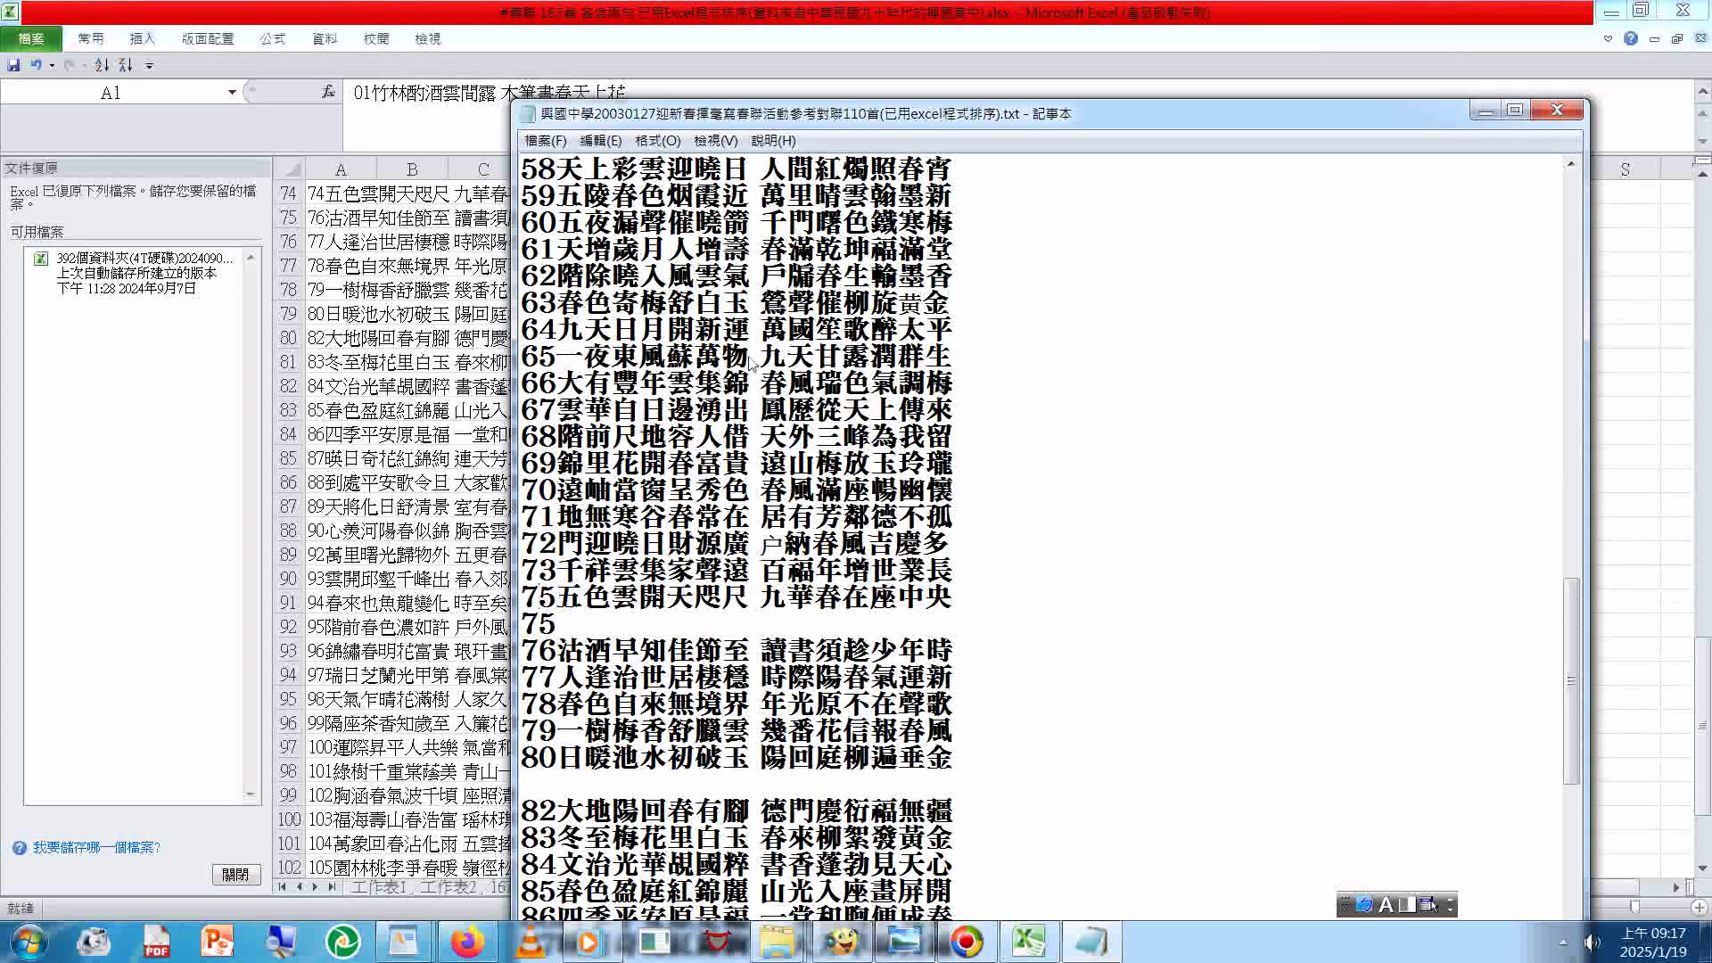
pyautogui.press('Up')
pyautogui.press('End')
pyautogui.press('Return')
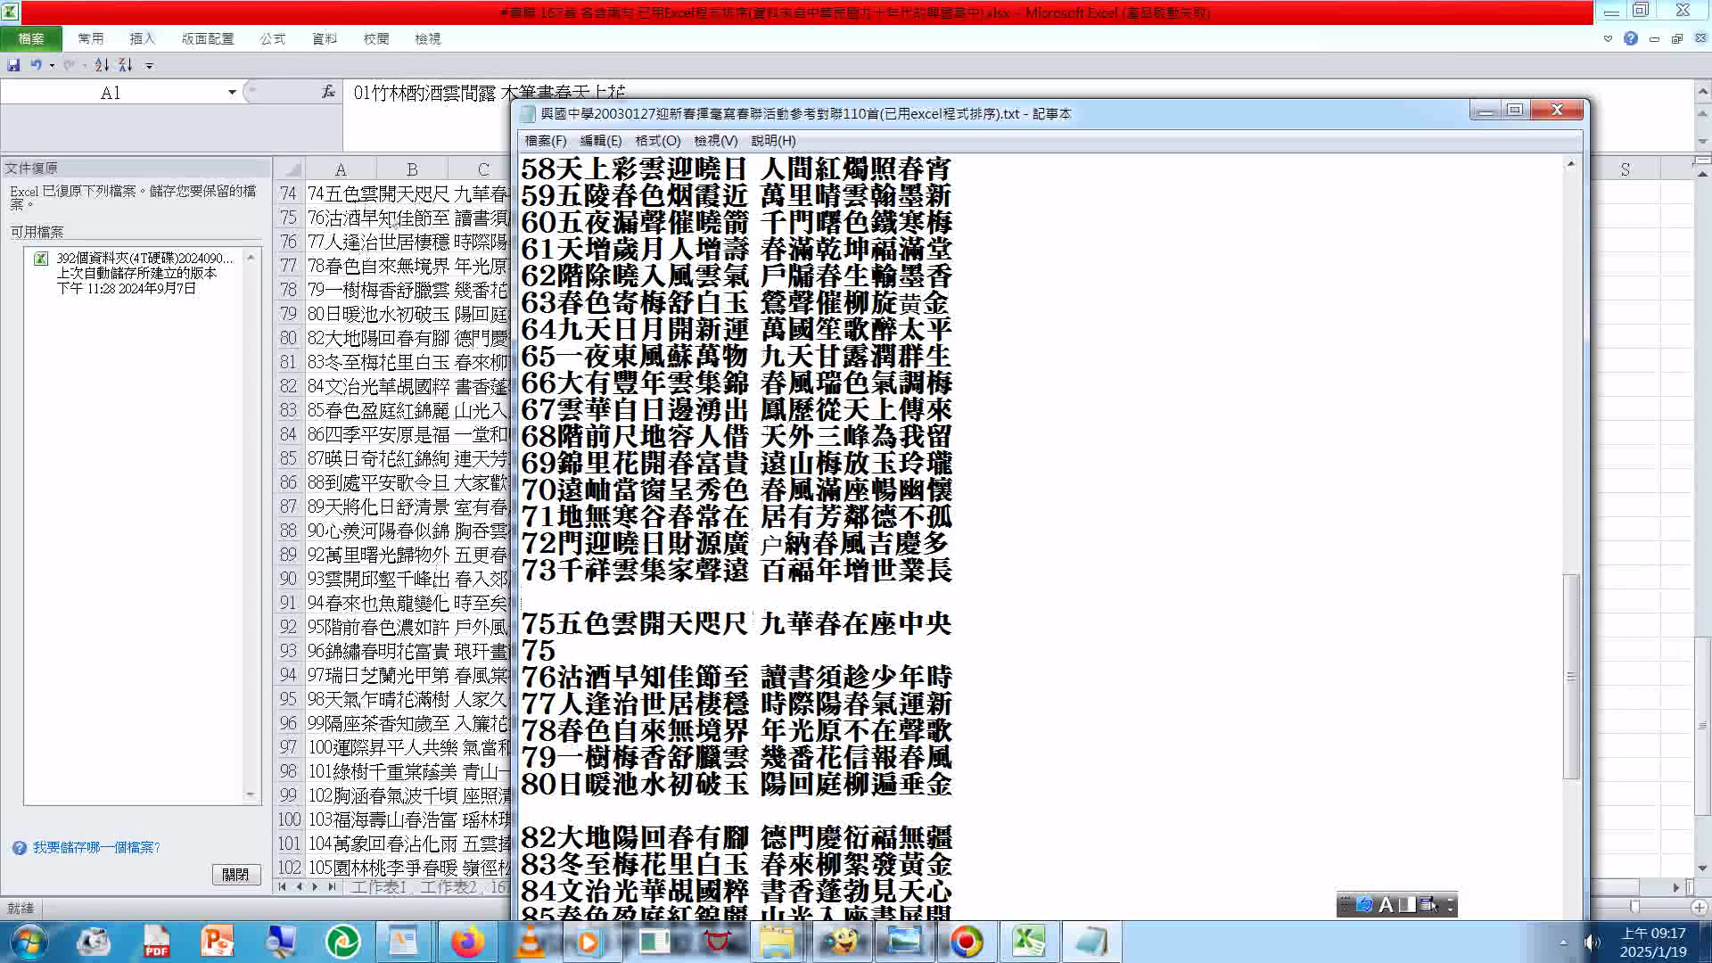
# Step: Switch to Excel and try to search the couplet worksheet for 五
pyautogui.click(376, 208)
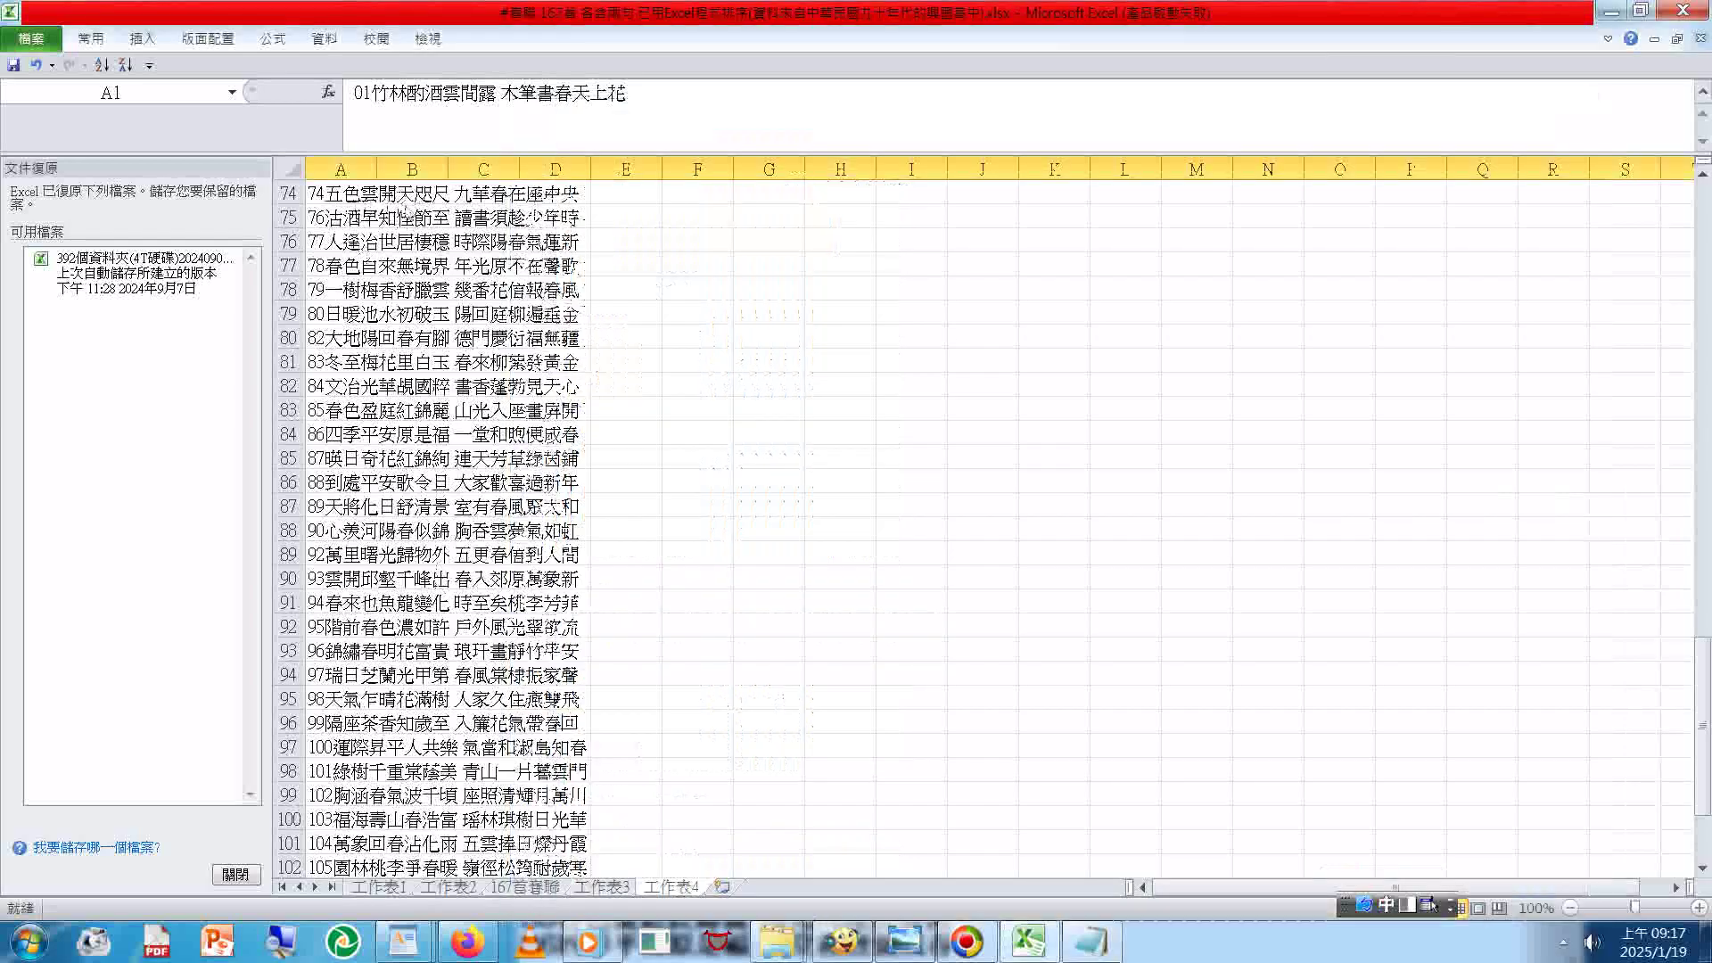
pyautogui.click(1703, 175)
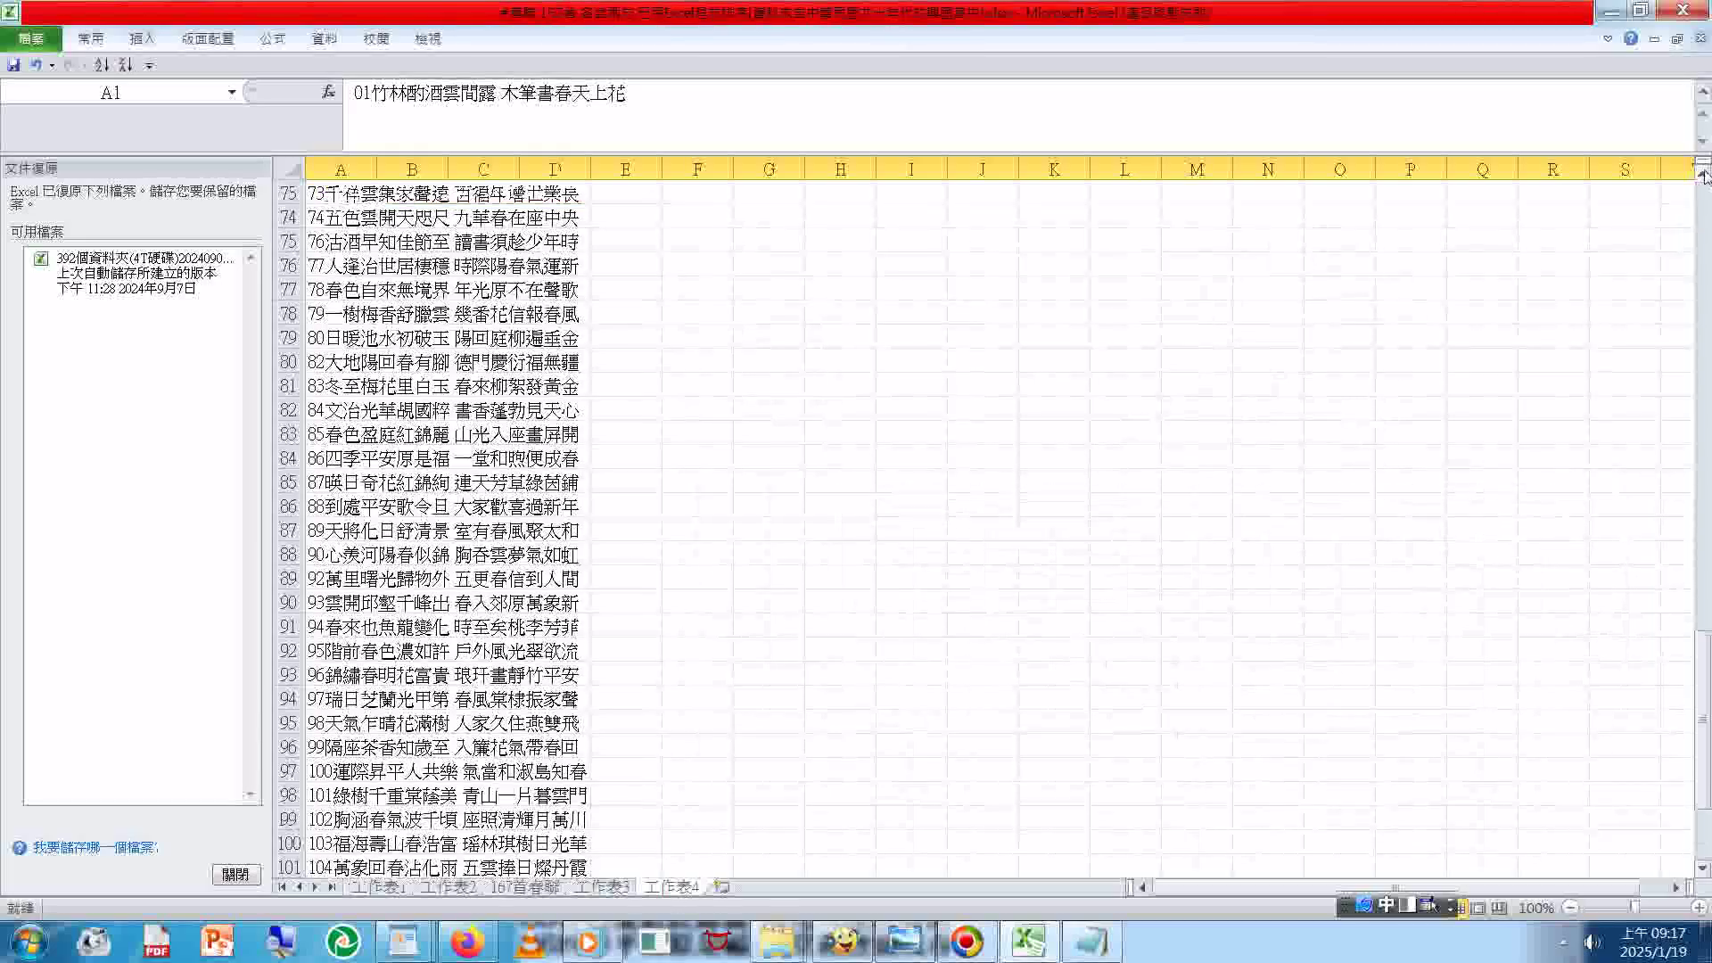
pyautogui.click(1703, 176)
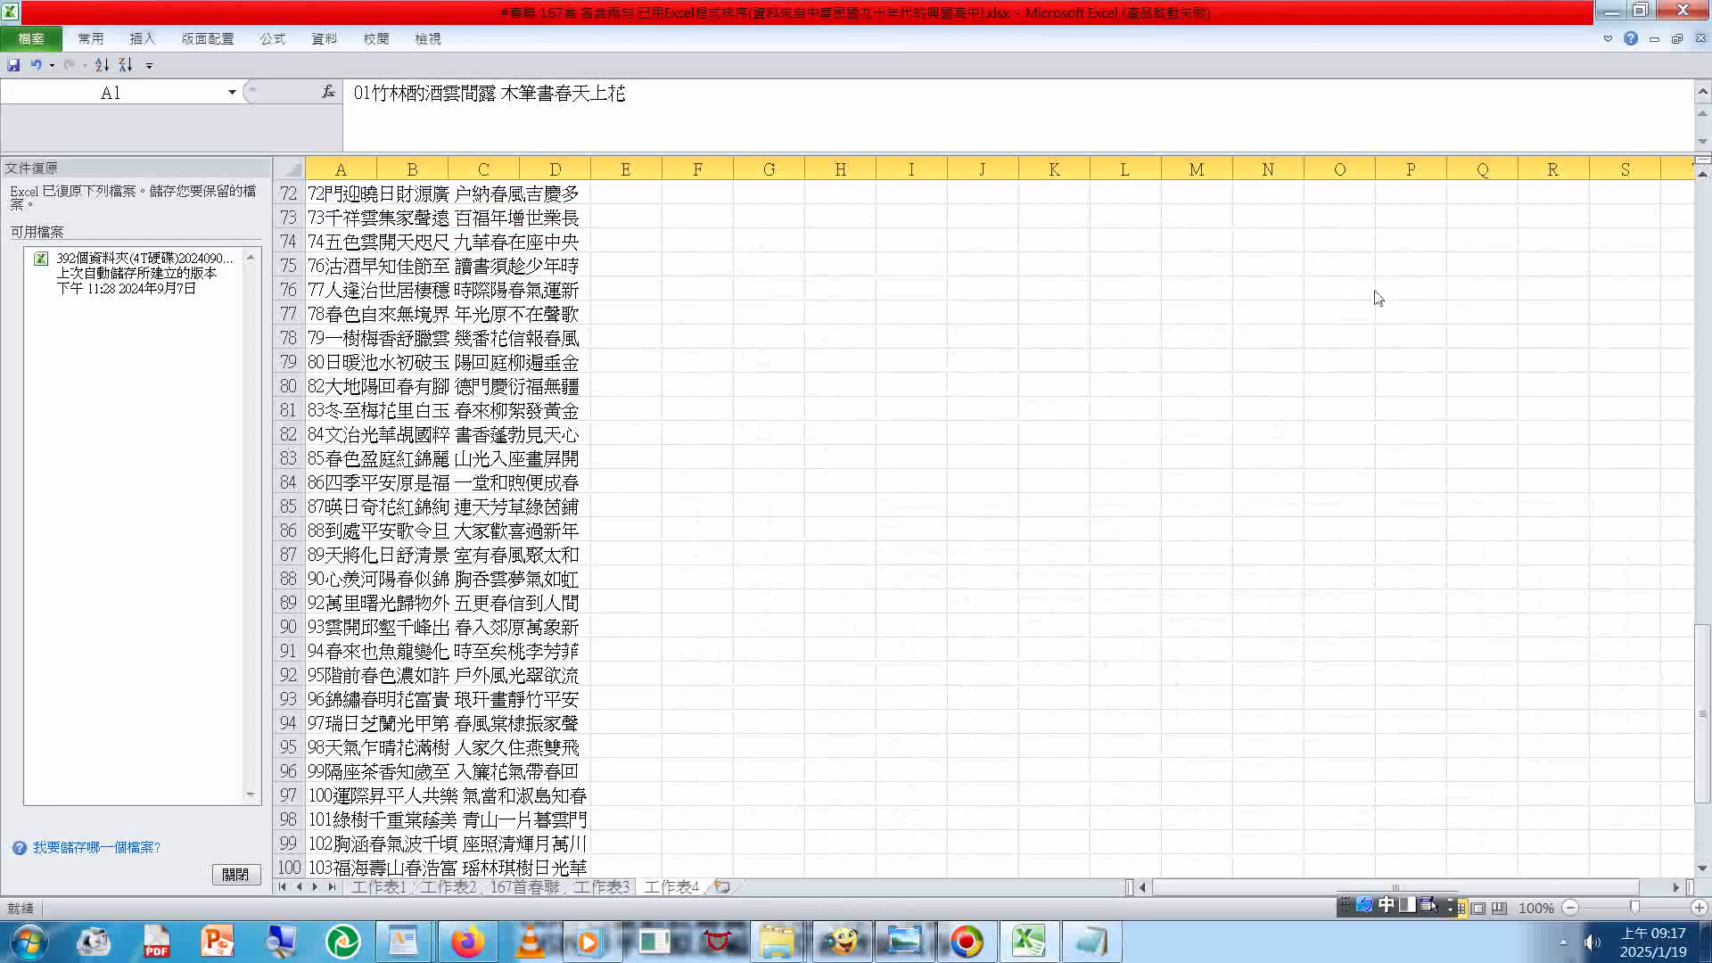
pyautogui.hotkey('ctrl', 'f')
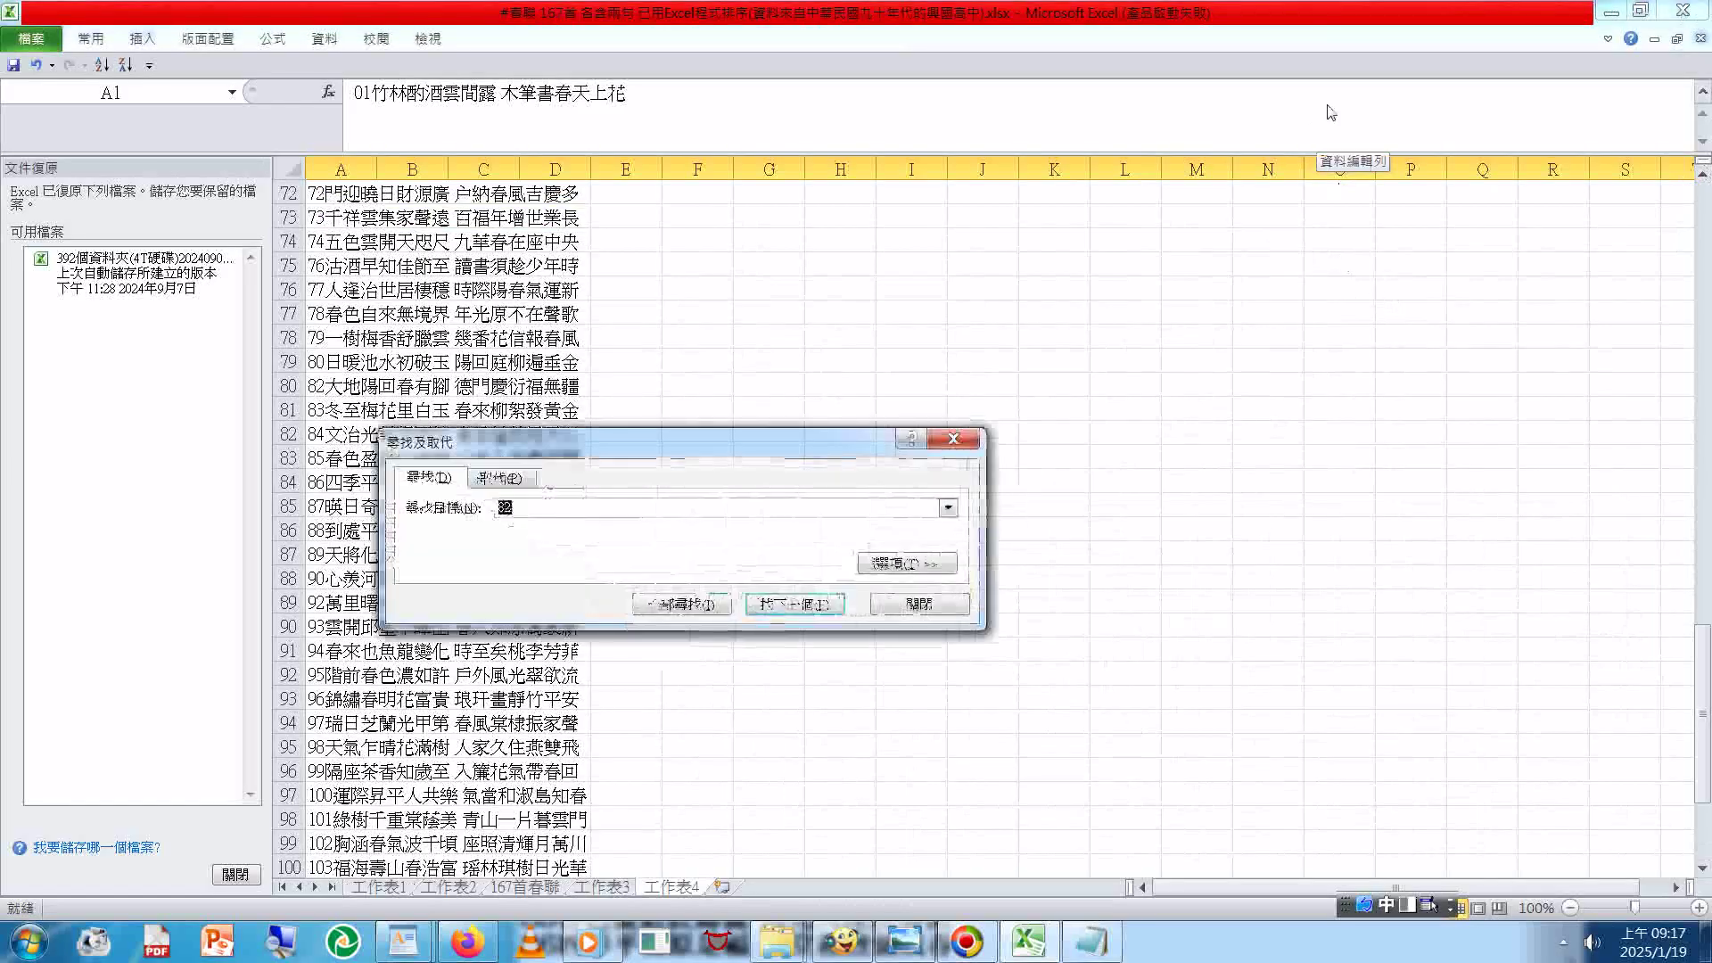
pyautogui.write('五')
pyautogui.press('Return')
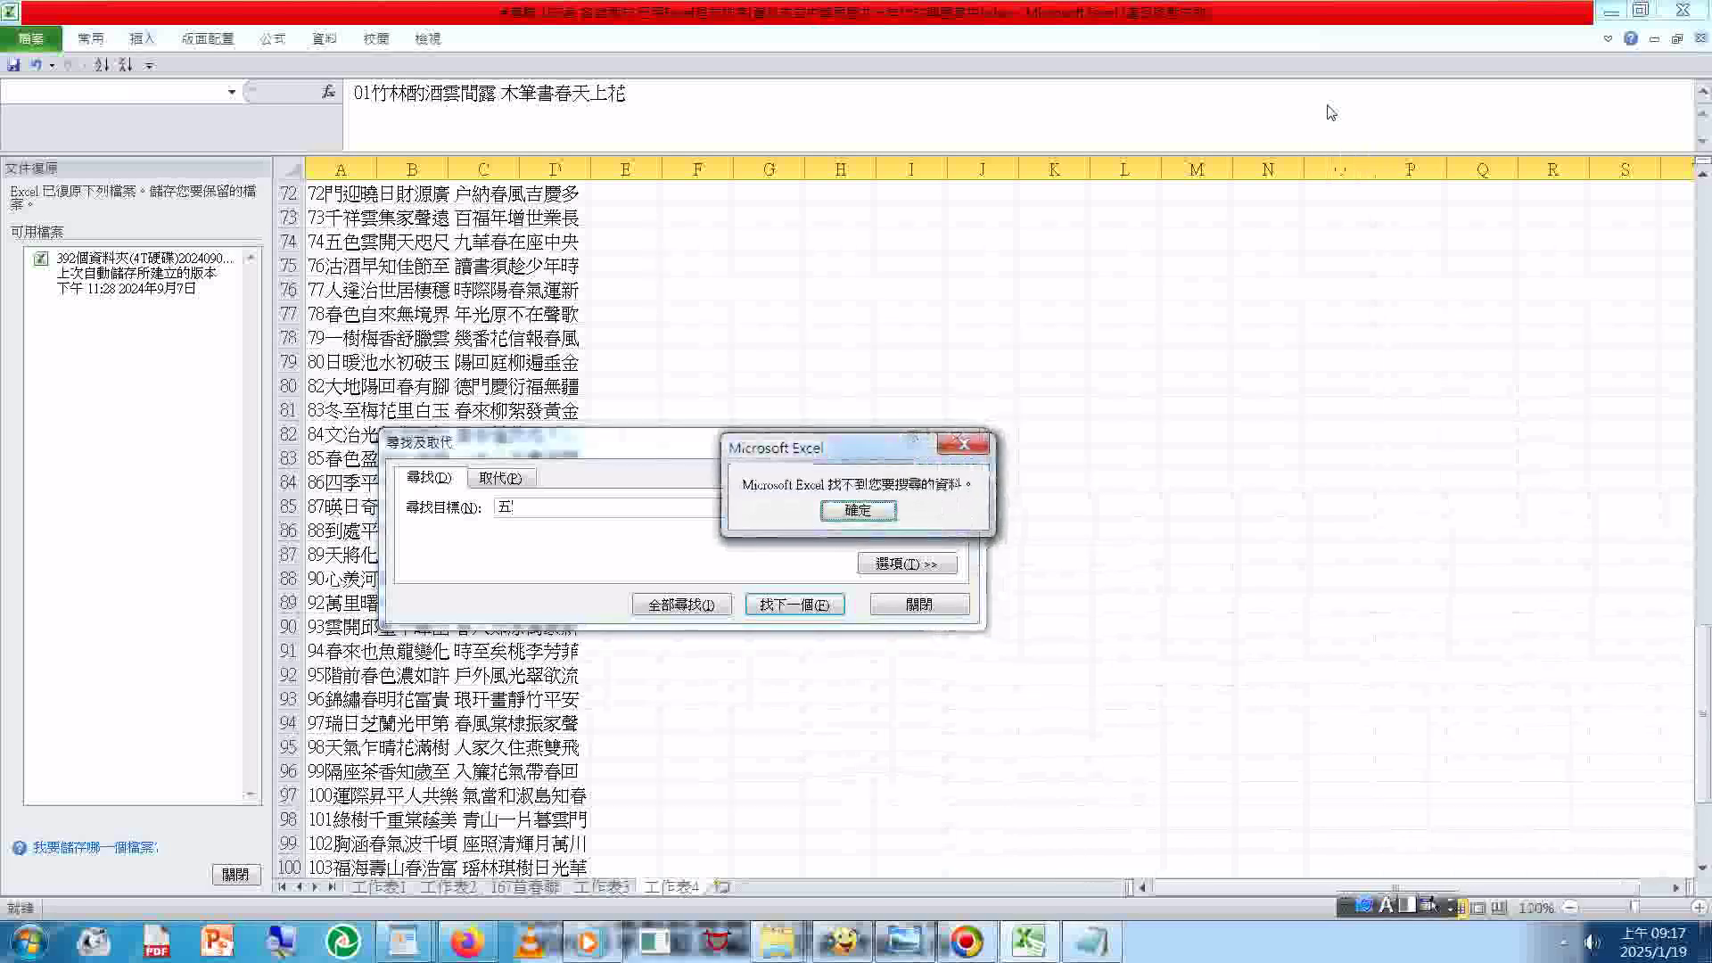
pyautogui.press('Return')
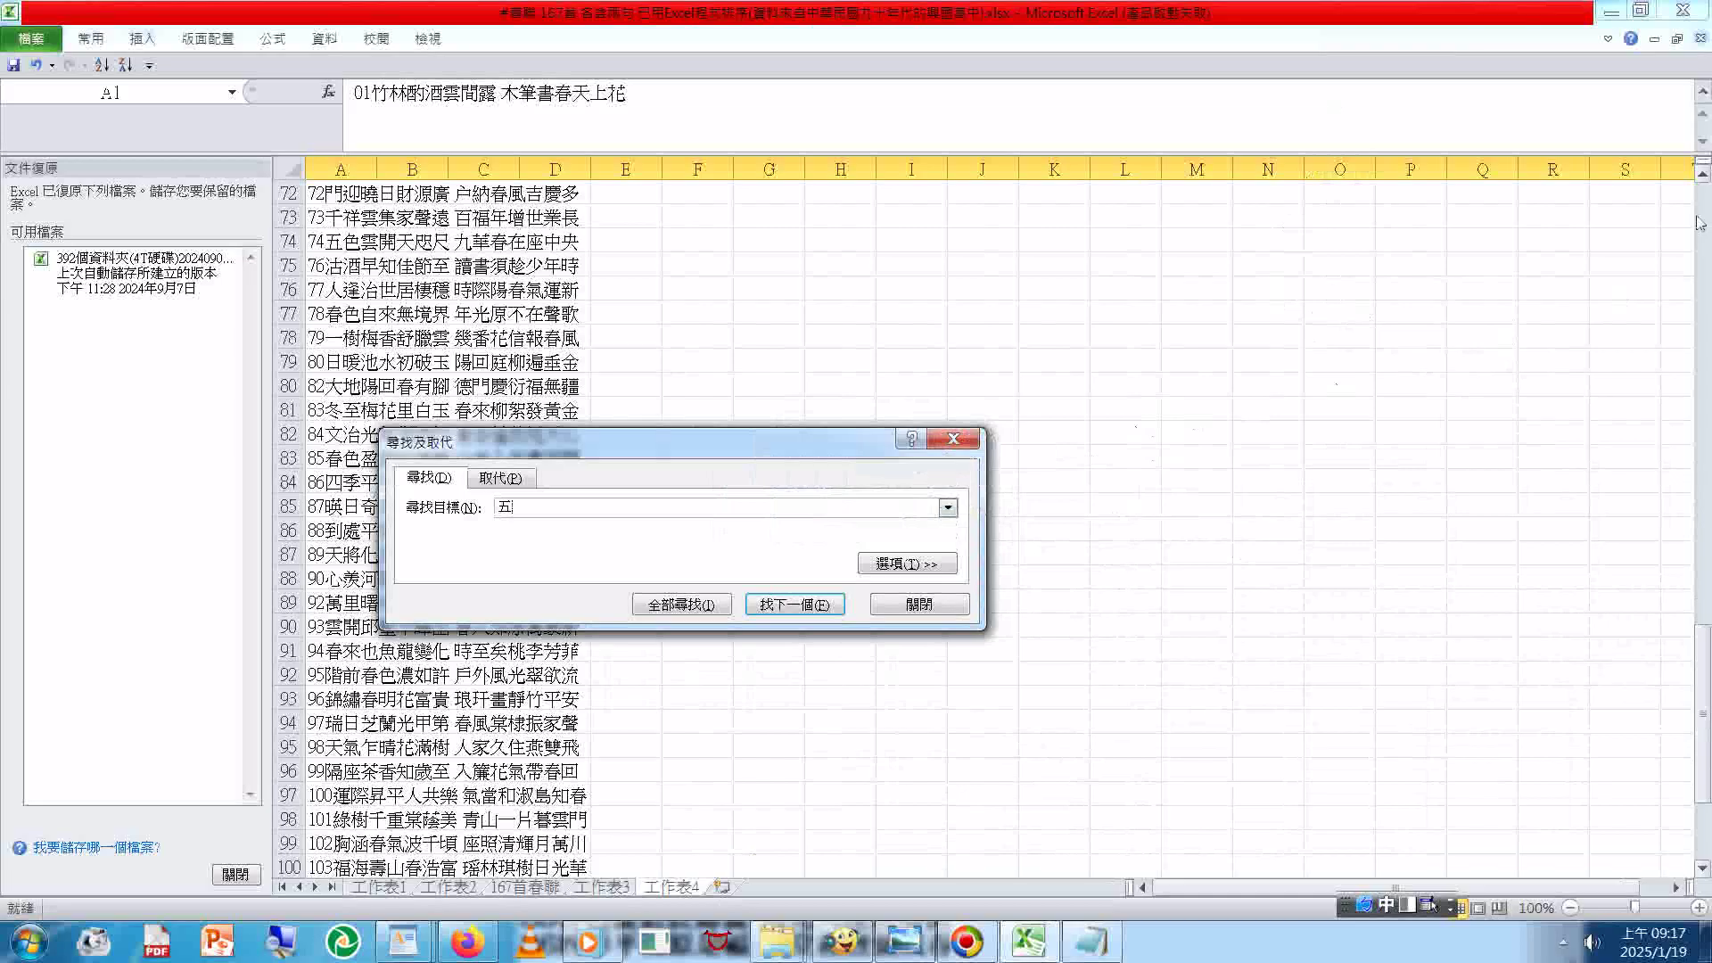
pyautogui.click(953, 439)
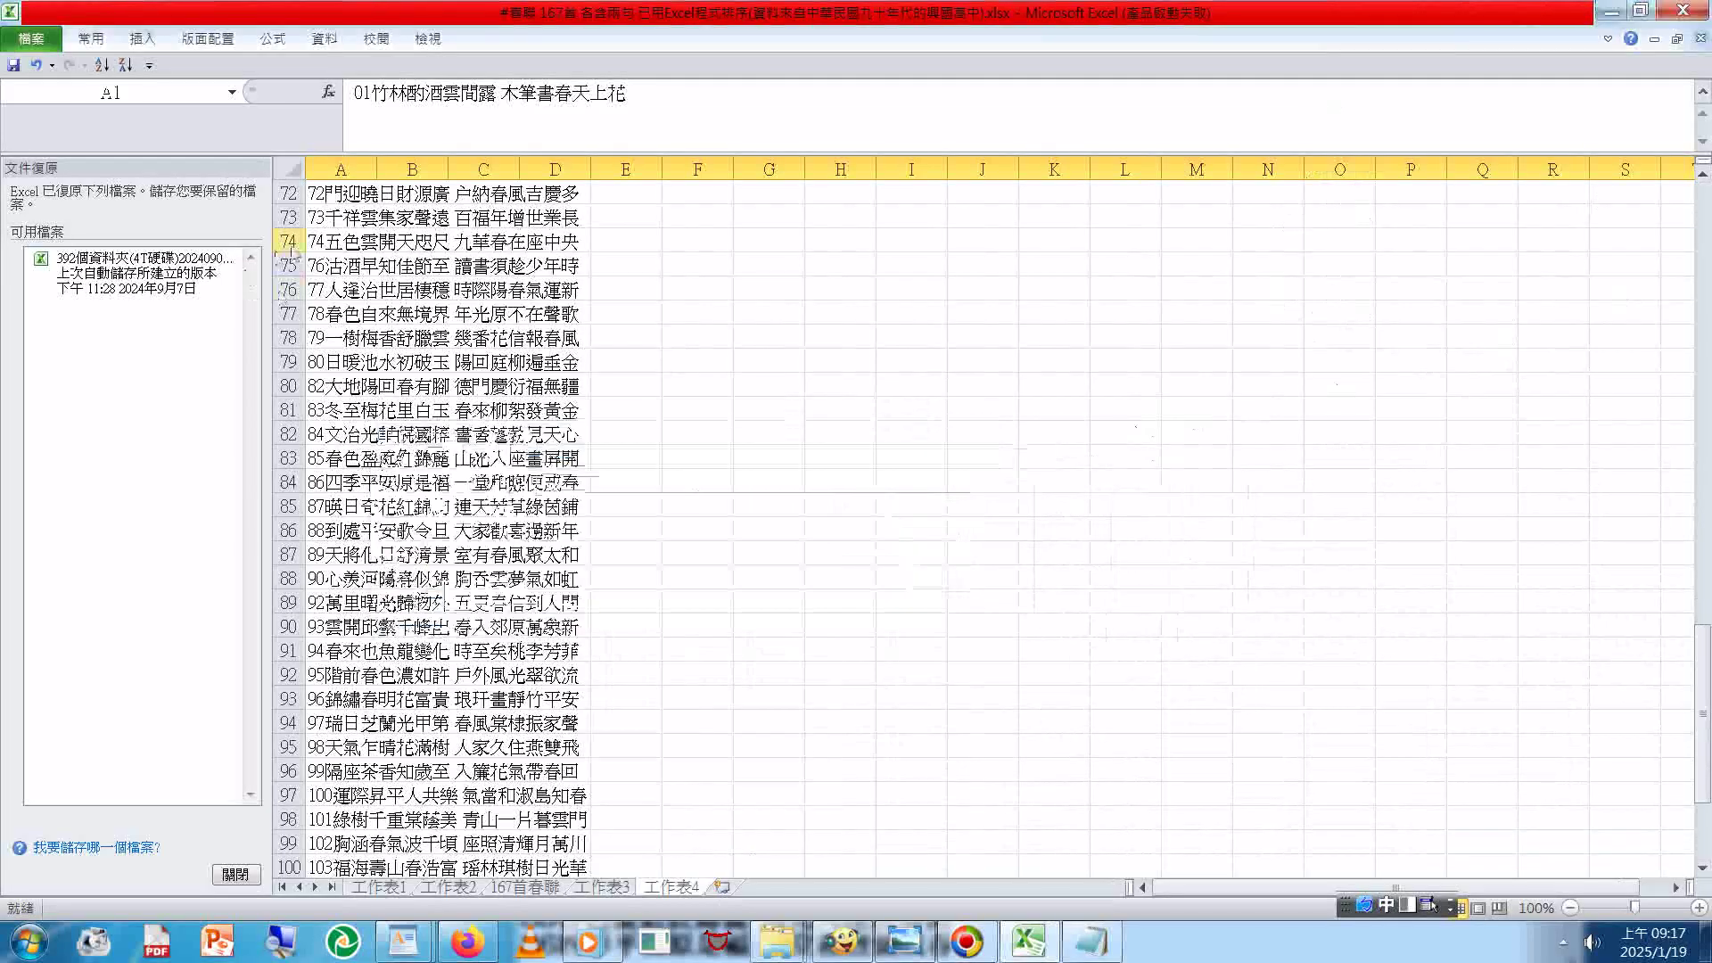
# Step: Search the worksheet for 五 starting from cell A72 and step through the matching couplets
pyautogui.click(367, 193)
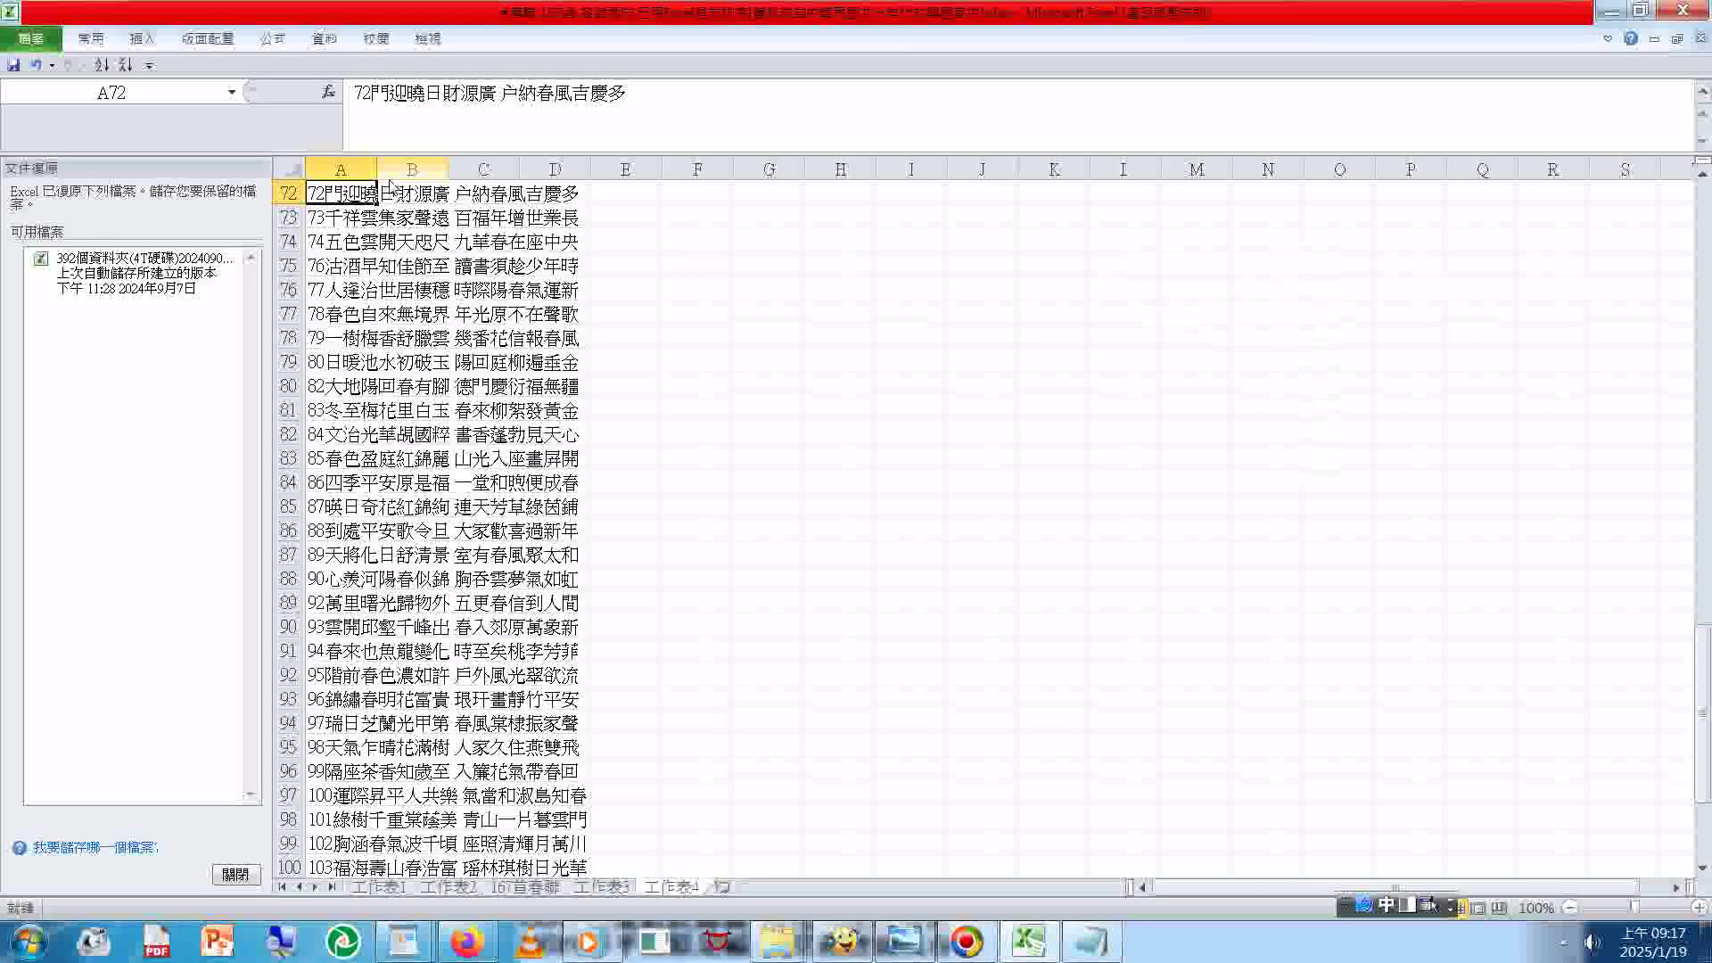
pyautogui.hotkey('ctrl', 'f')
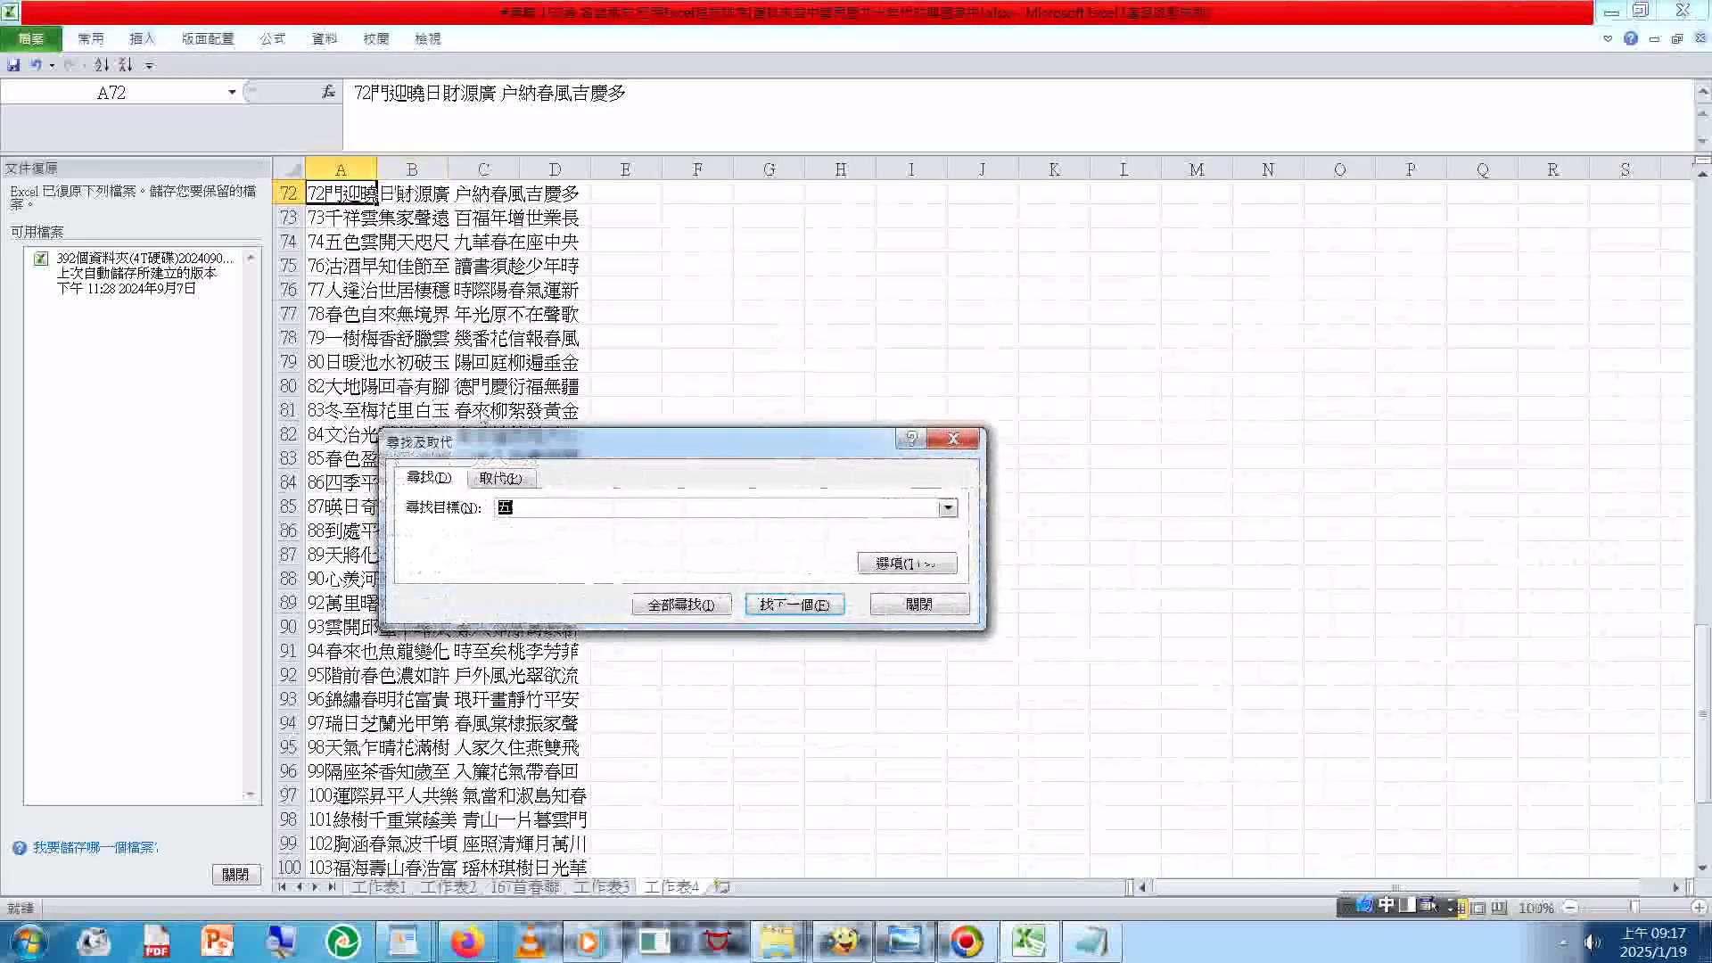
pyautogui.click(787, 607)
pyautogui.press('shift')
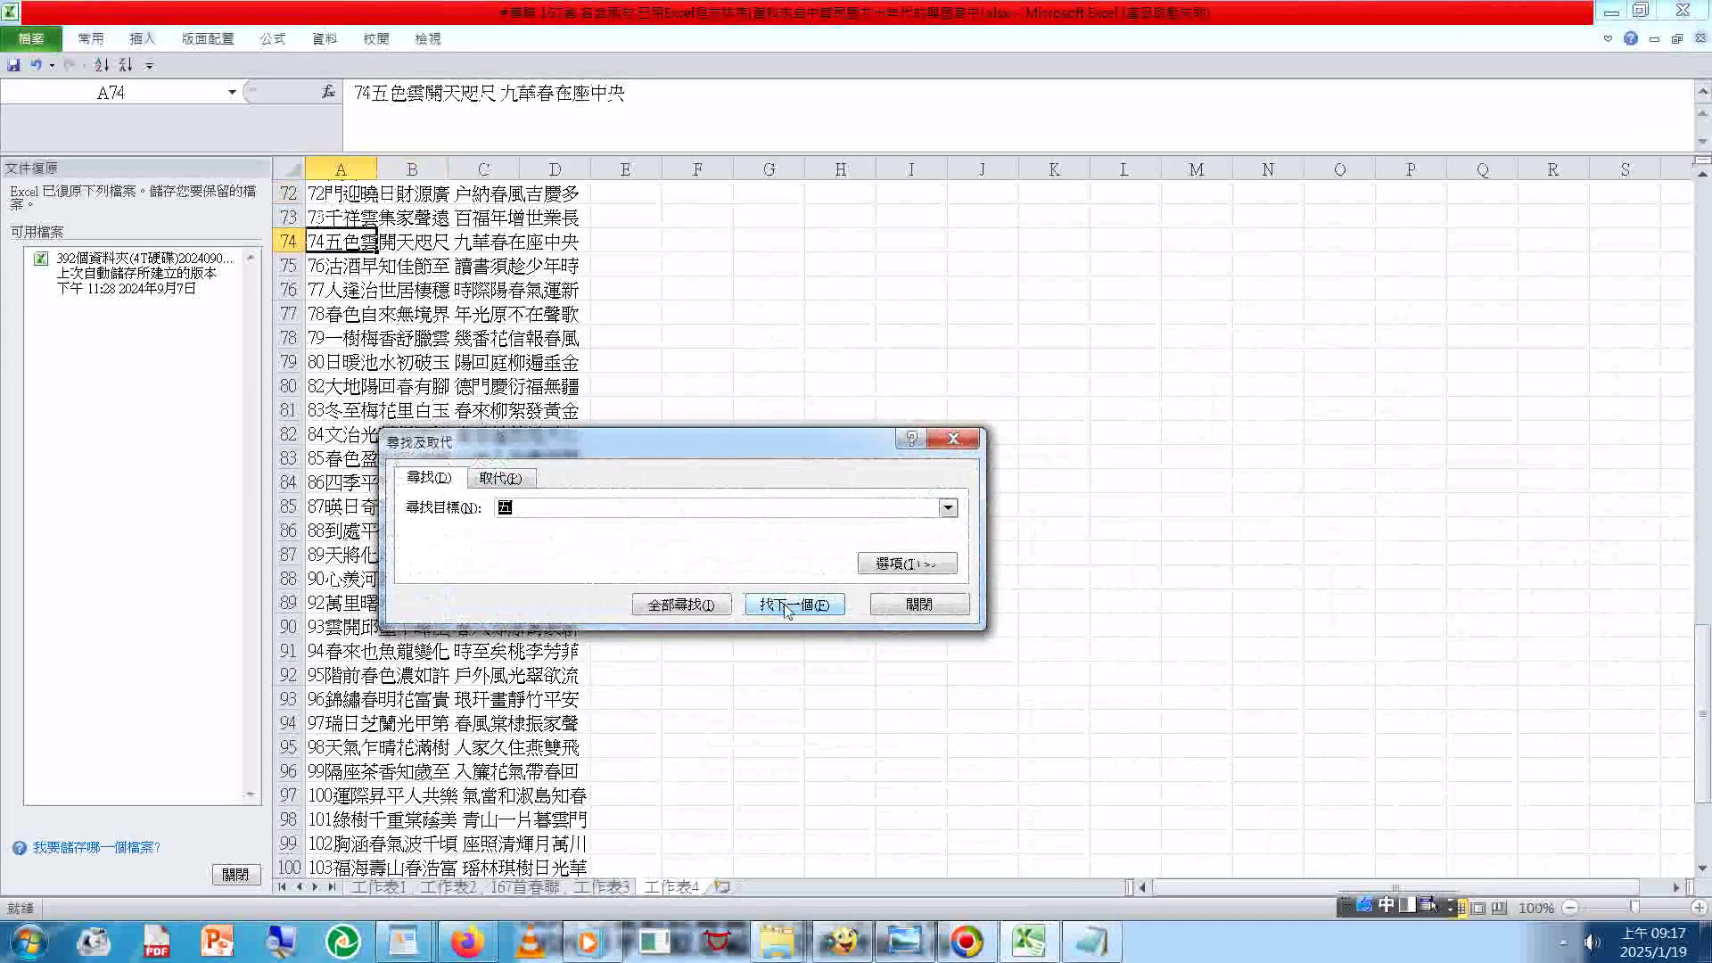
pyautogui.click(787, 606)
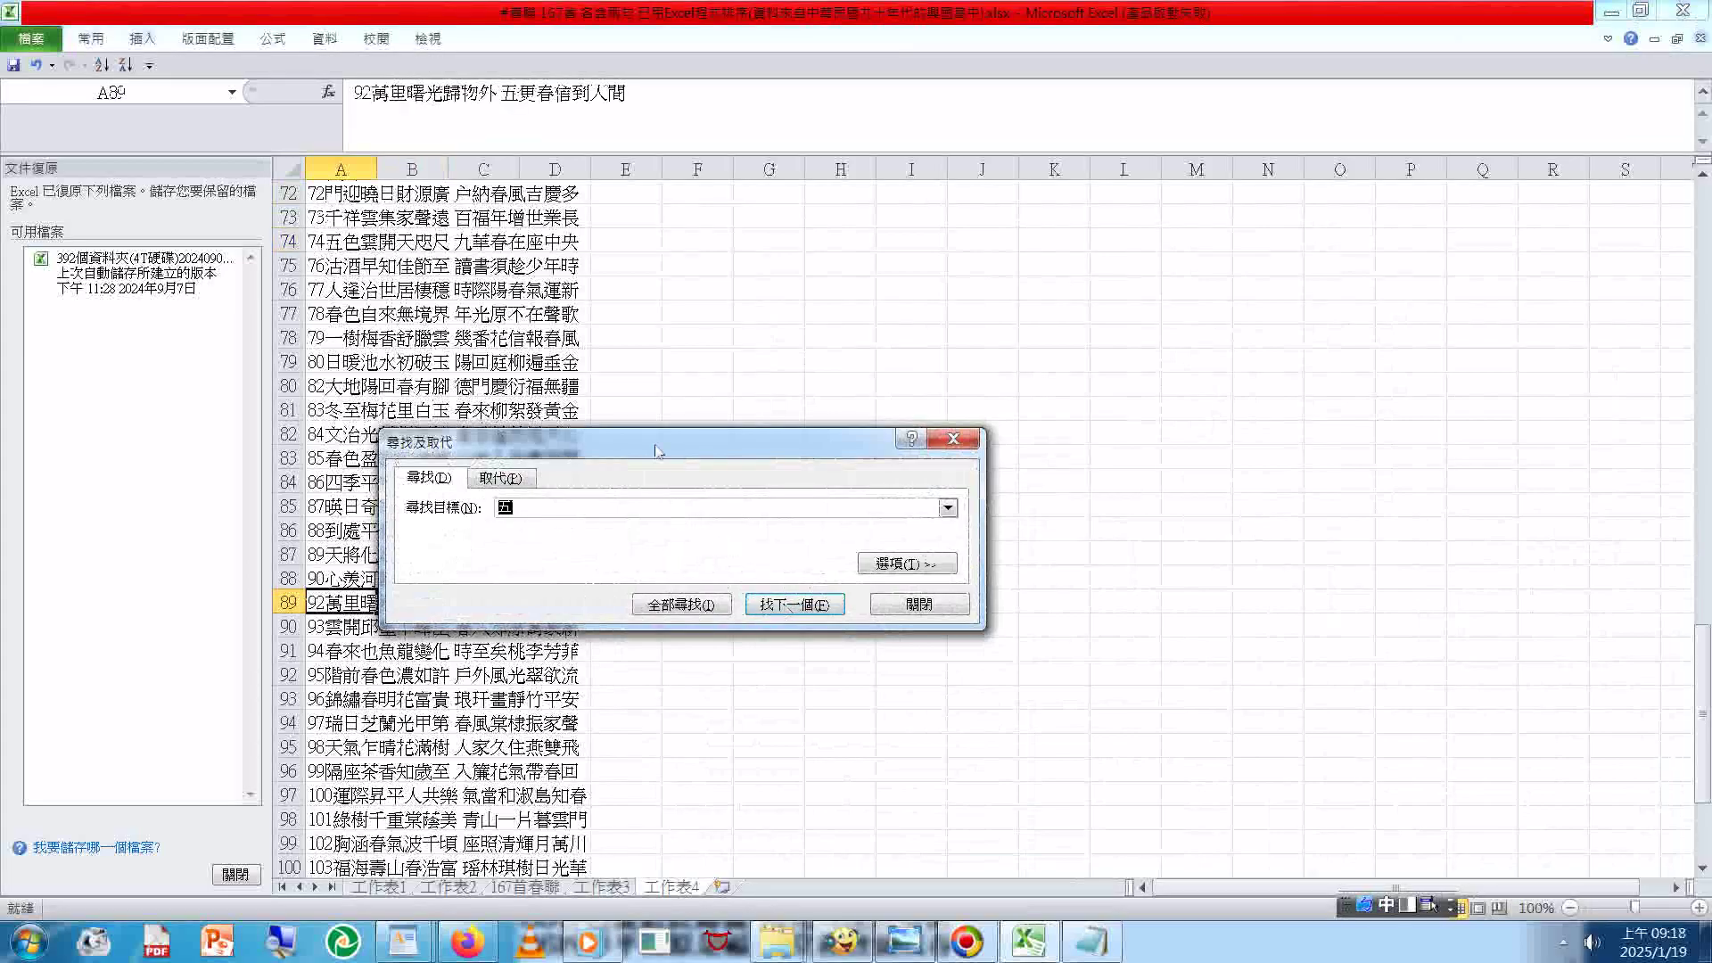
pyautogui.moveTo(677, 446); pyautogui.dragTo(891, 409)
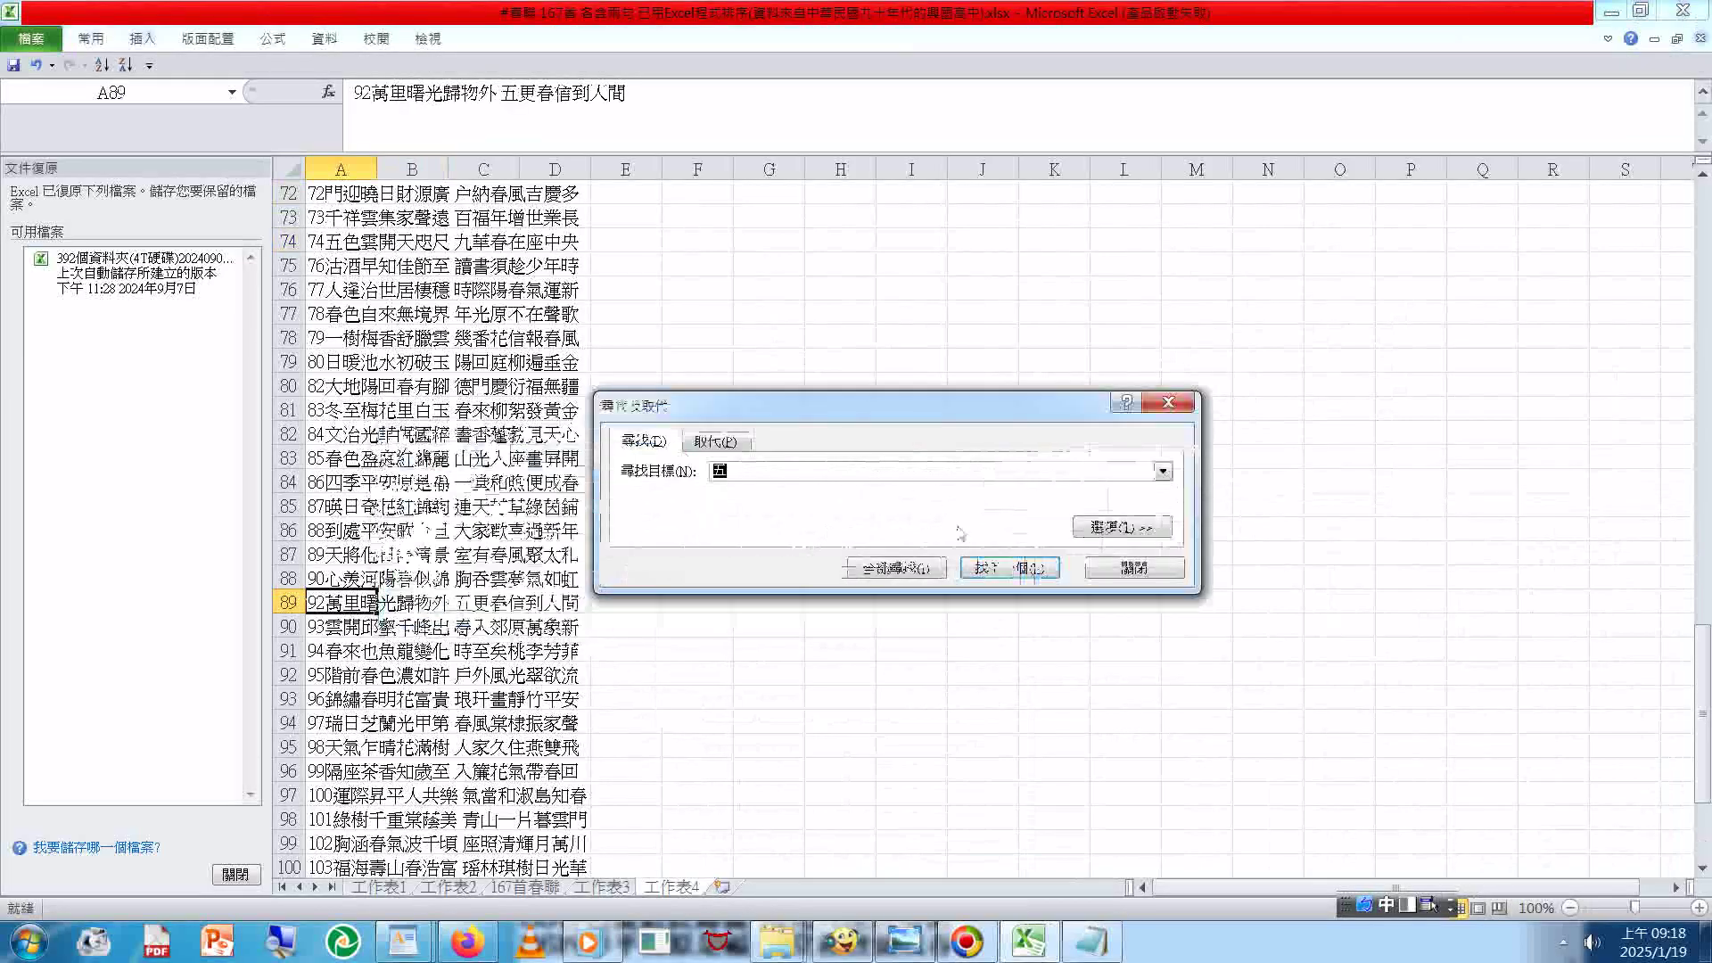
pyautogui.click(1009, 568)
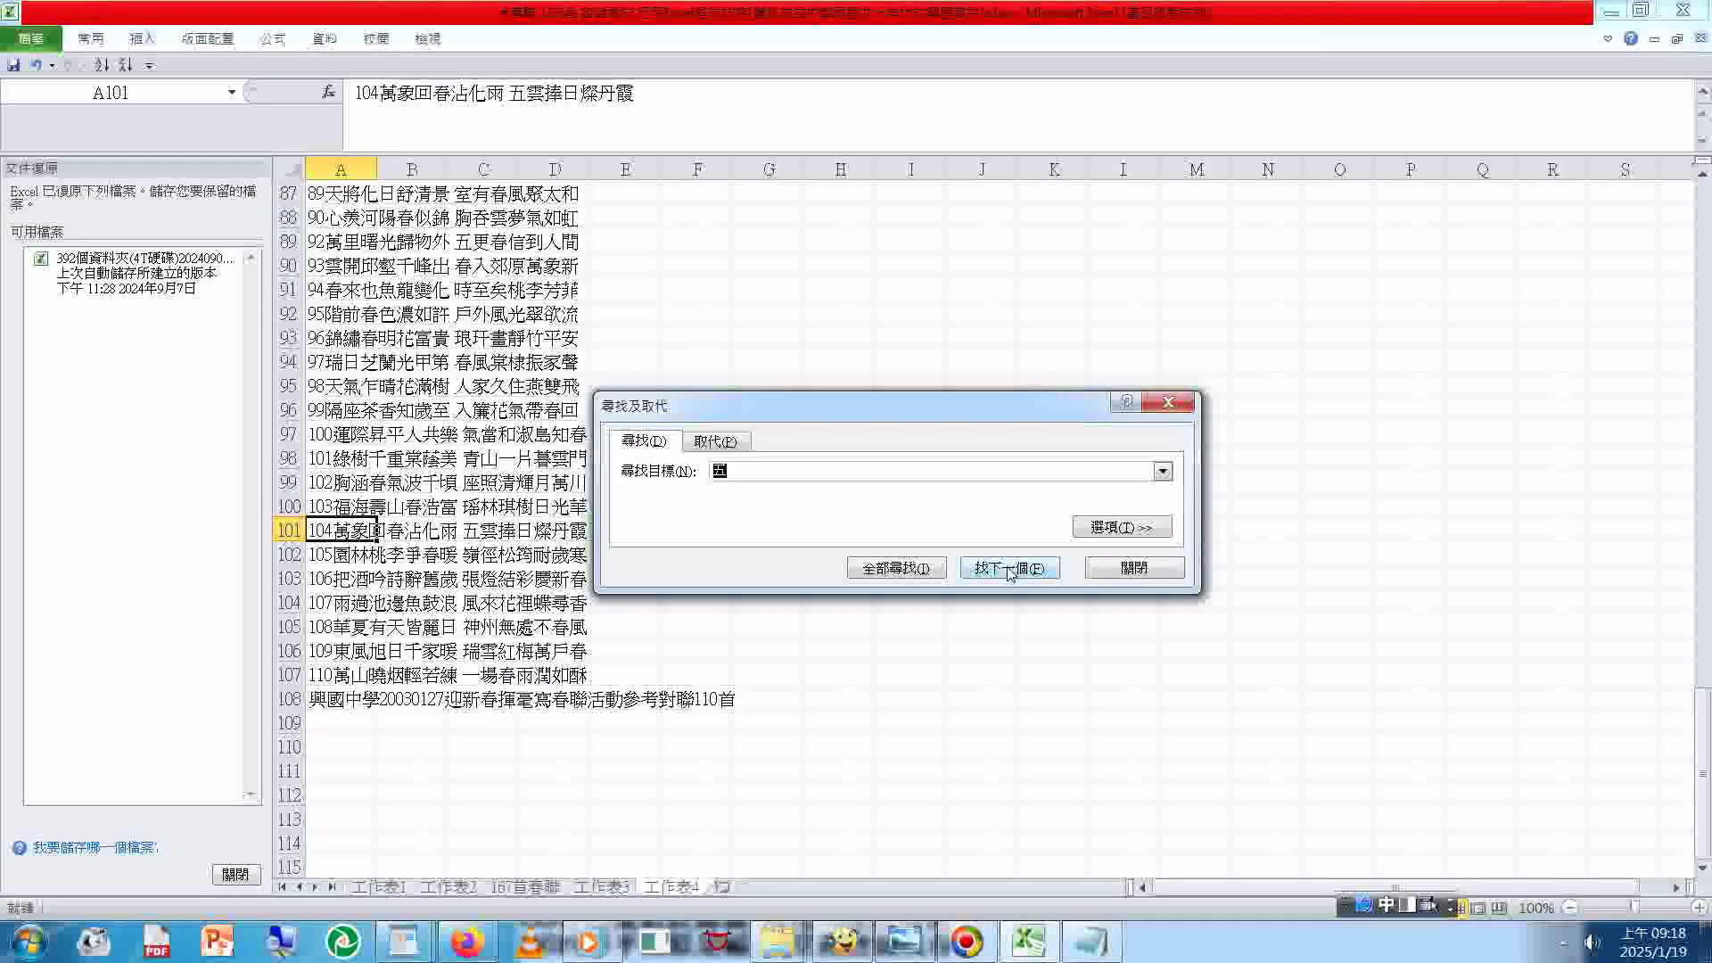
pyautogui.click(1008, 569)
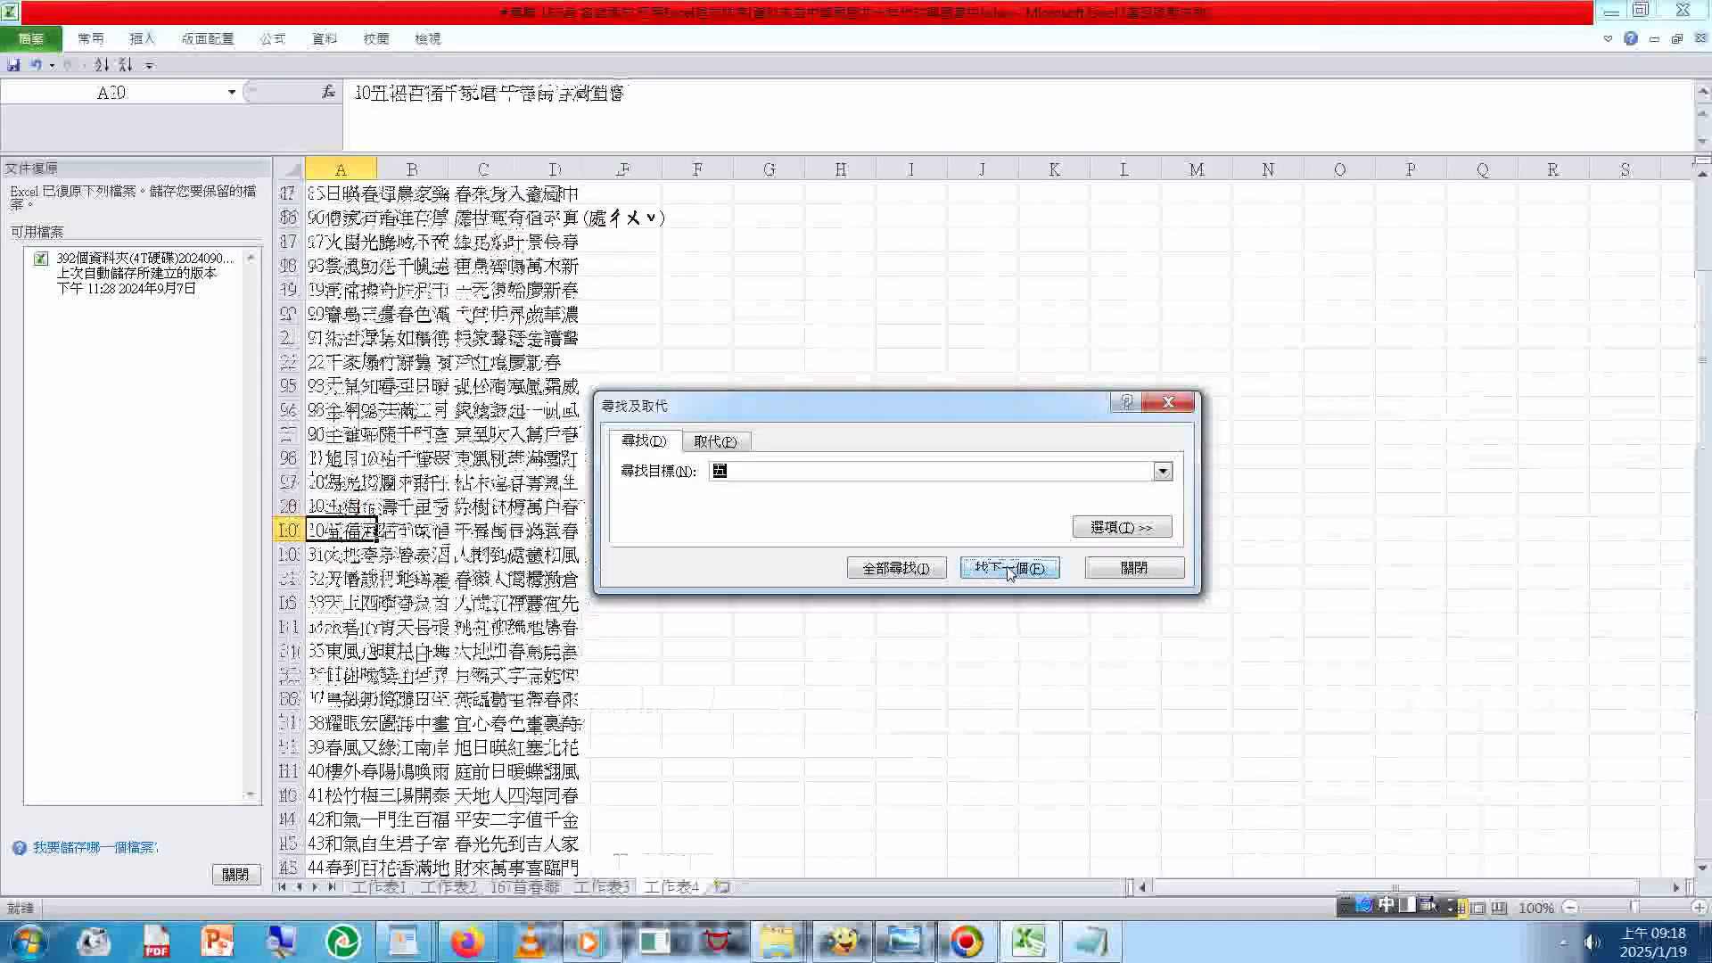
pyautogui.click(1008, 569)
pyautogui.click(1008, 570)
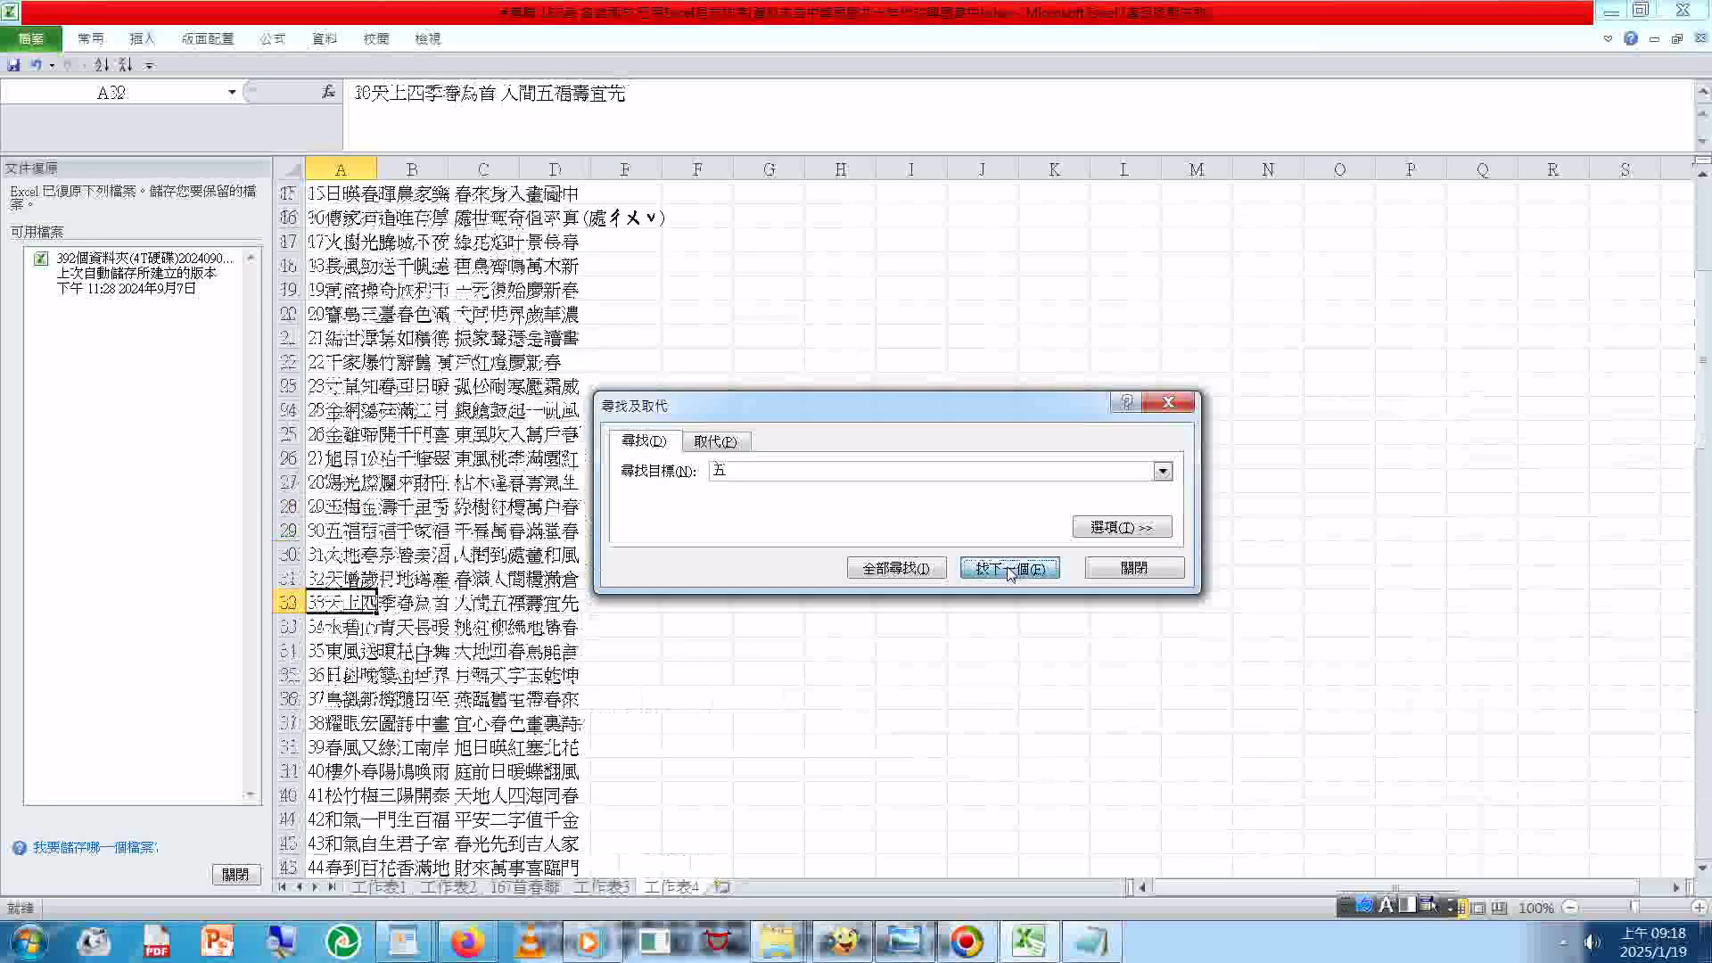
pyautogui.click(1009, 570)
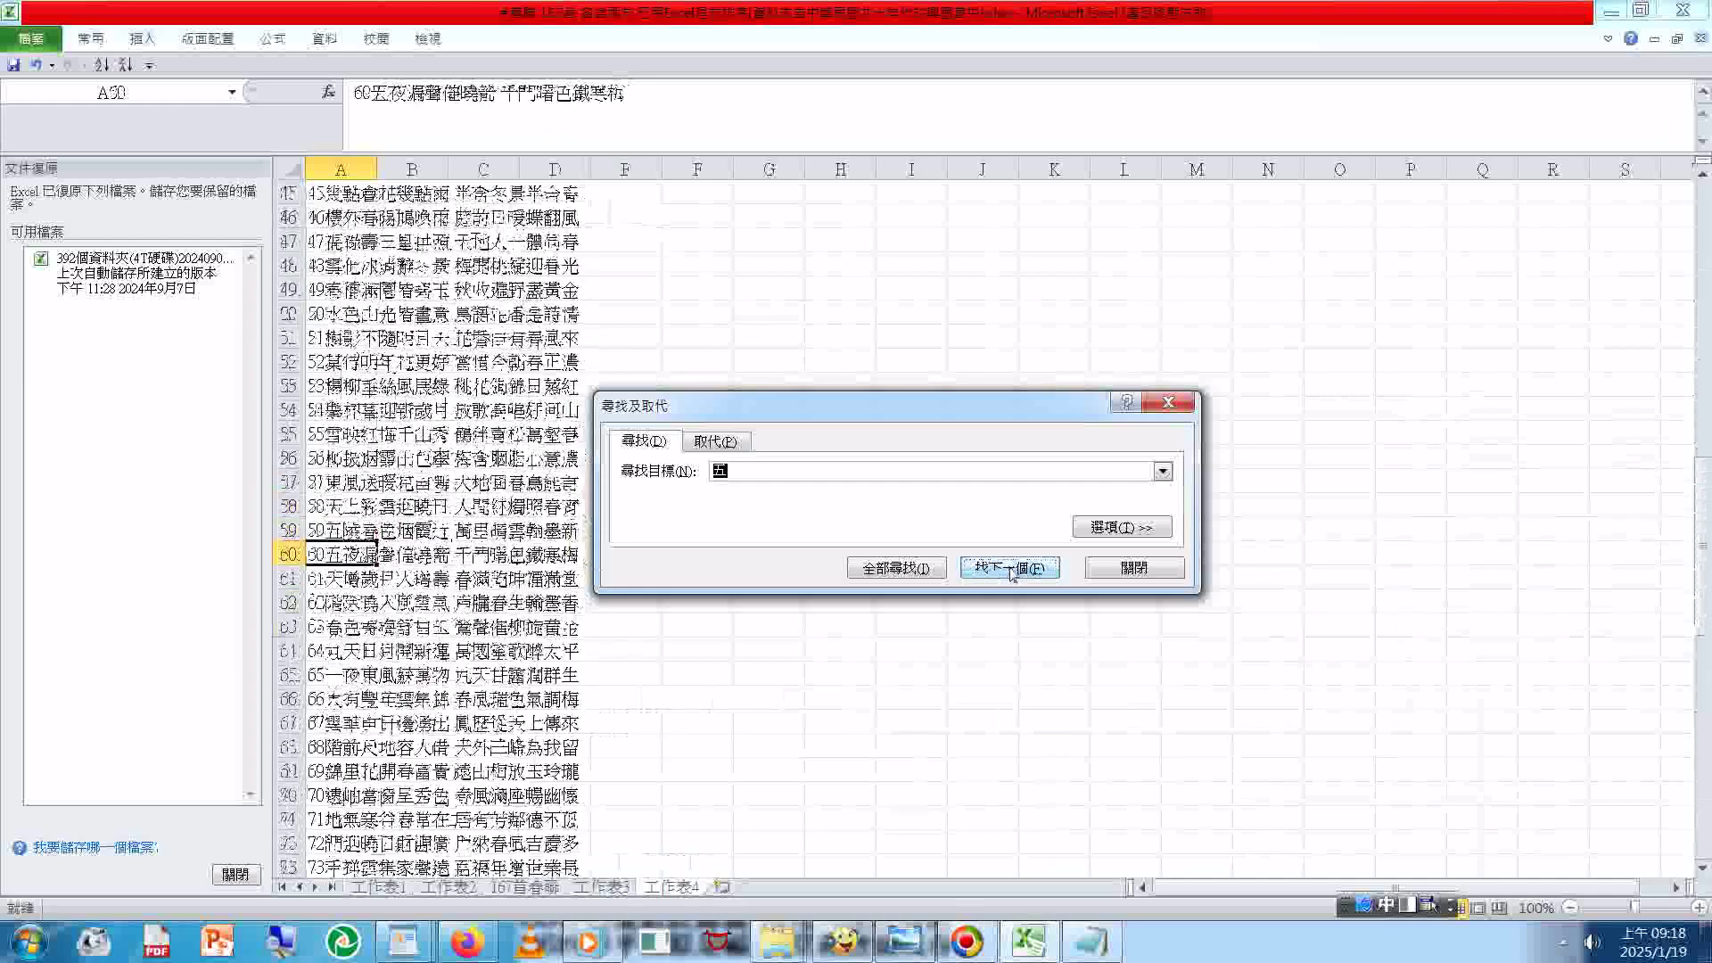
pyautogui.click(1010, 570)
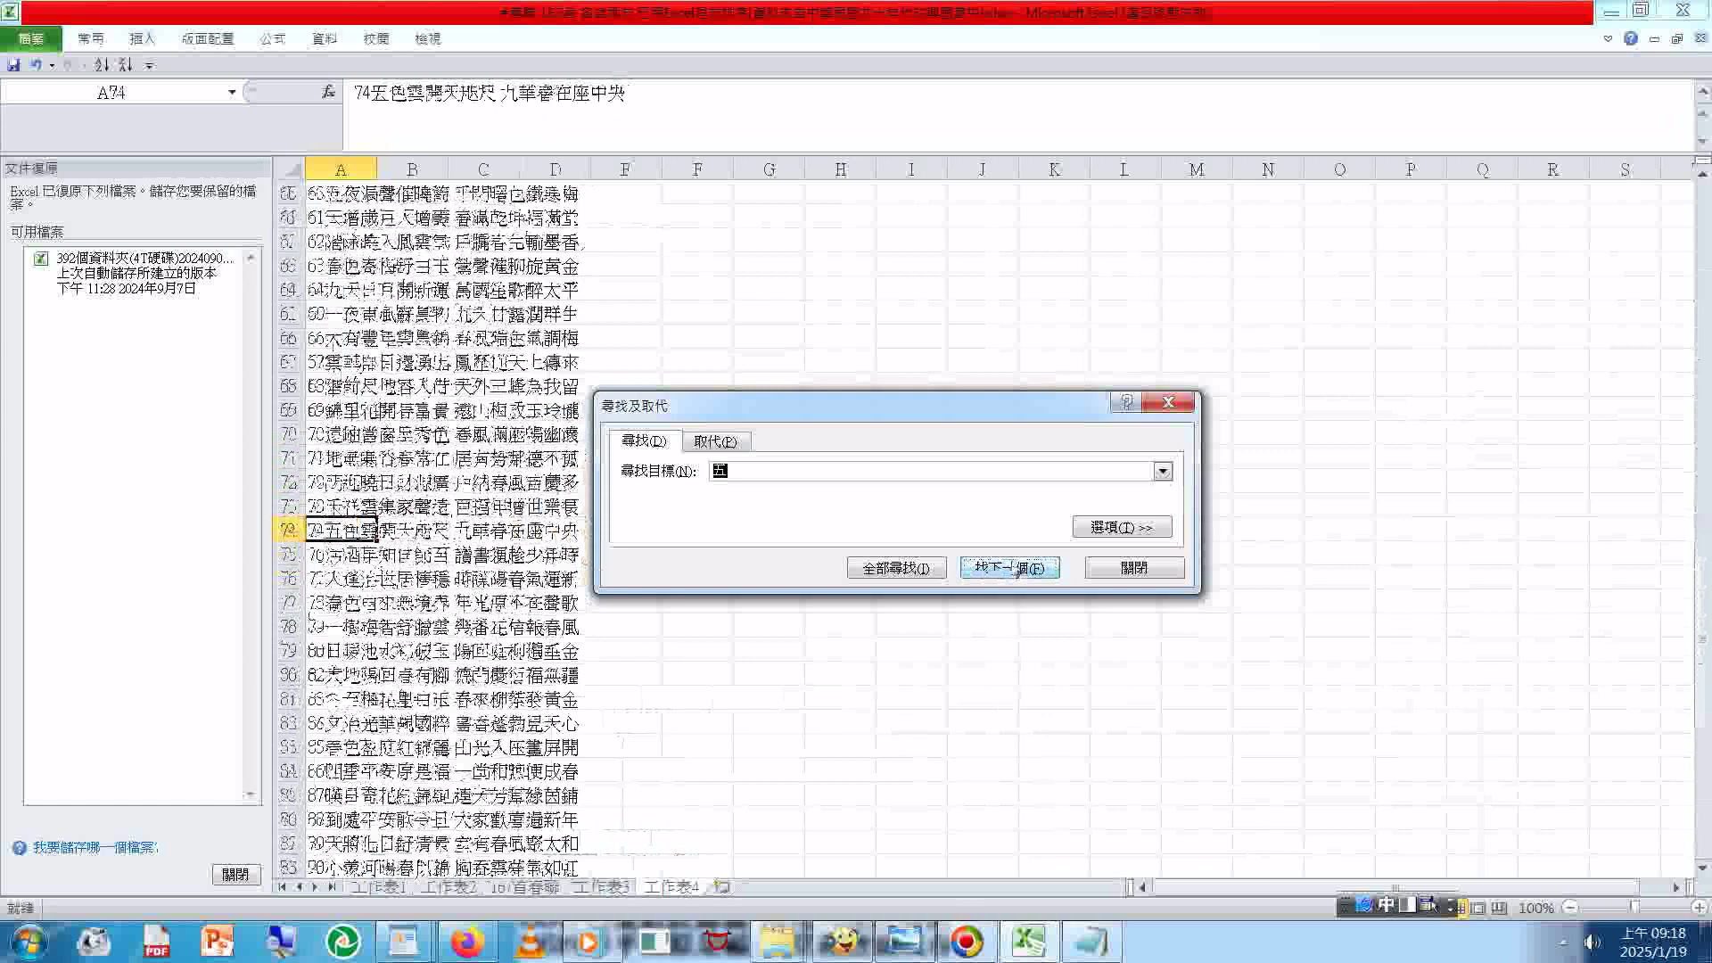
pyautogui.click(1016, 569)
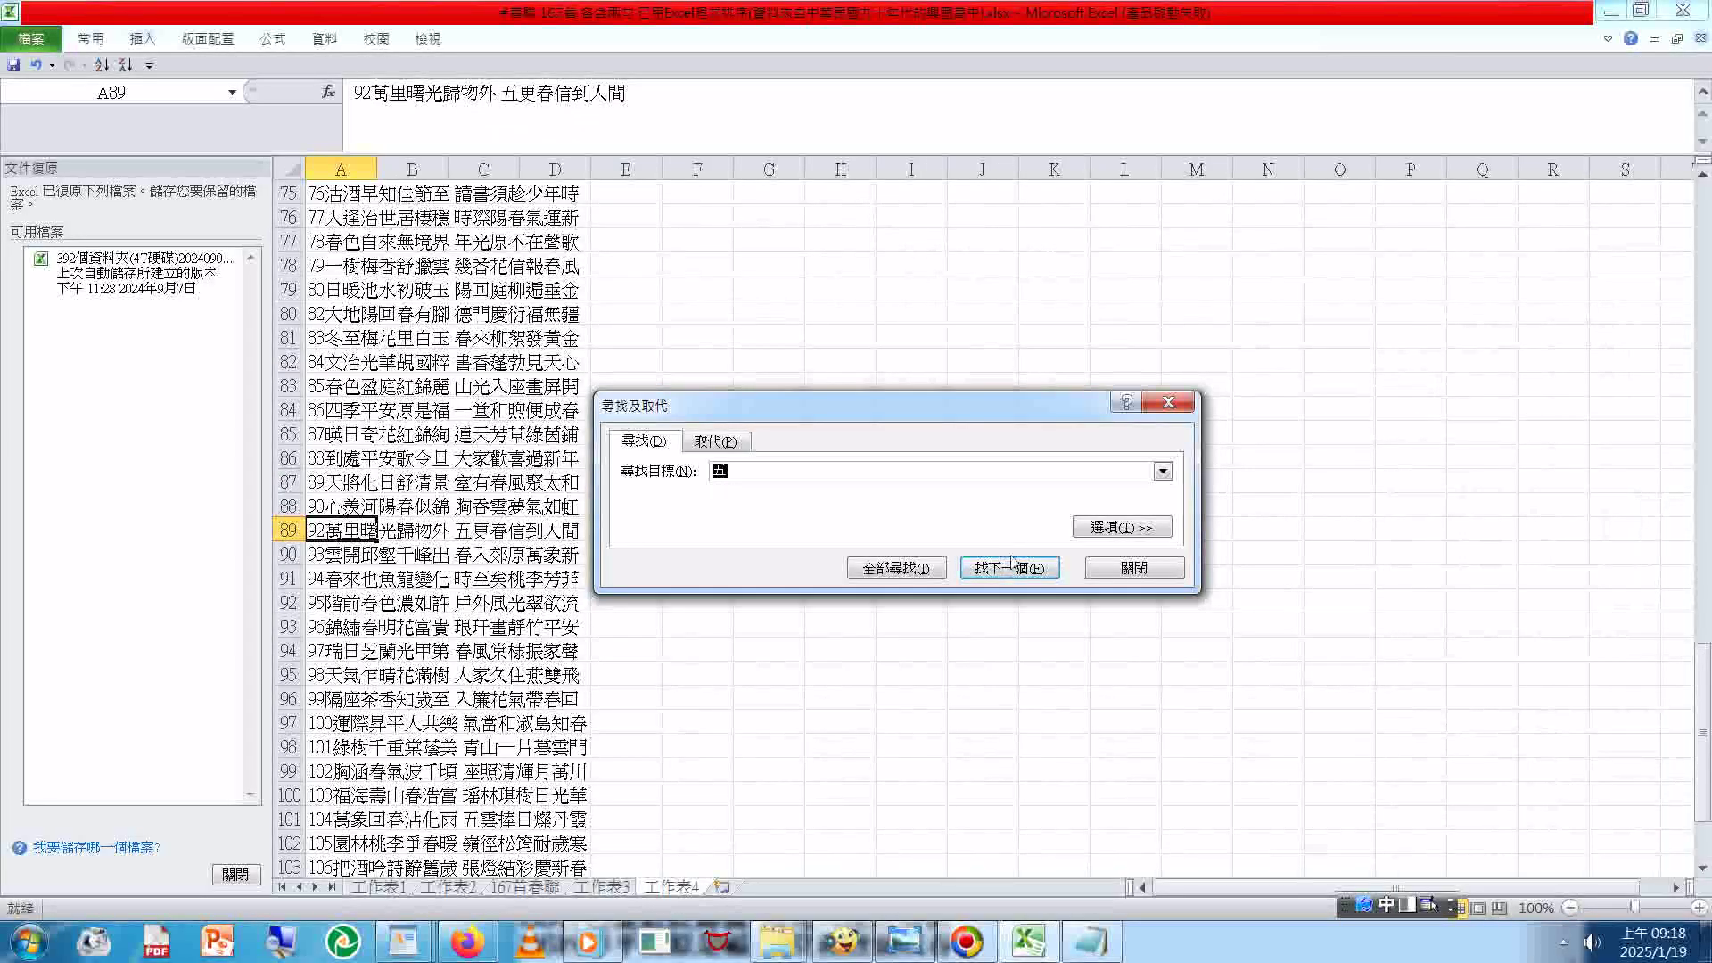
# Step: Search the worksheet for 五色 and for the longer phrase 五色祥雲
pyautogui.click(781, 476)
pyautogui.write('刨')
pyautogui.press('Return')
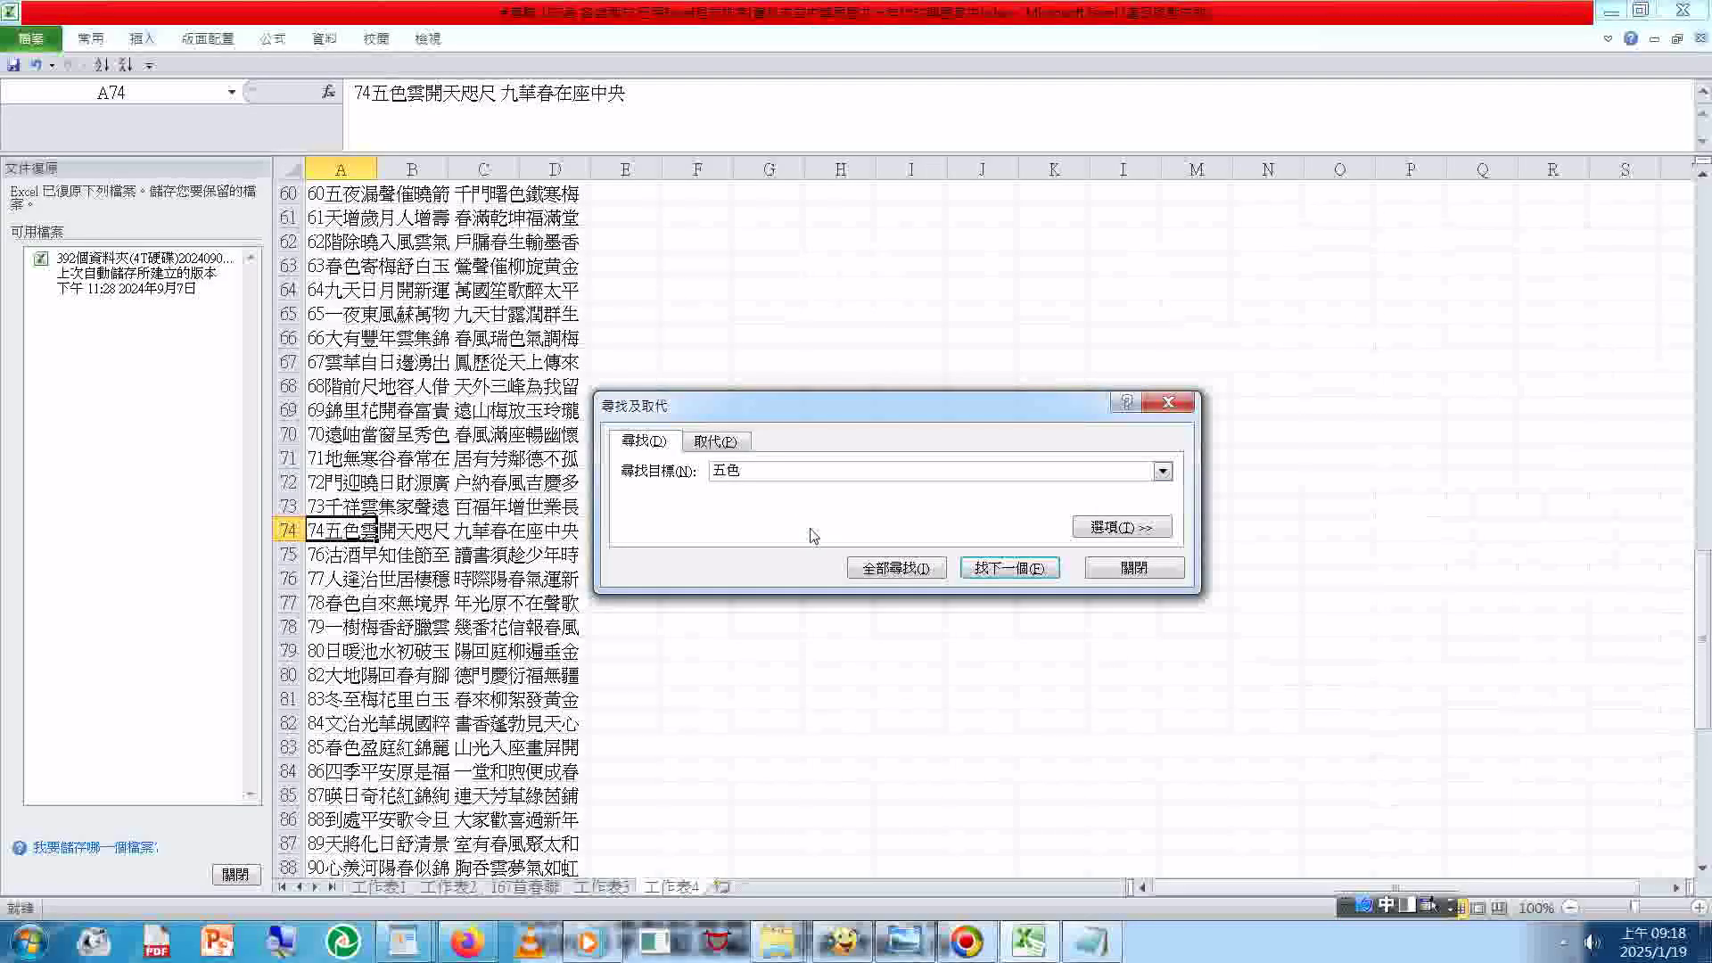
pyautogui.write('祥')
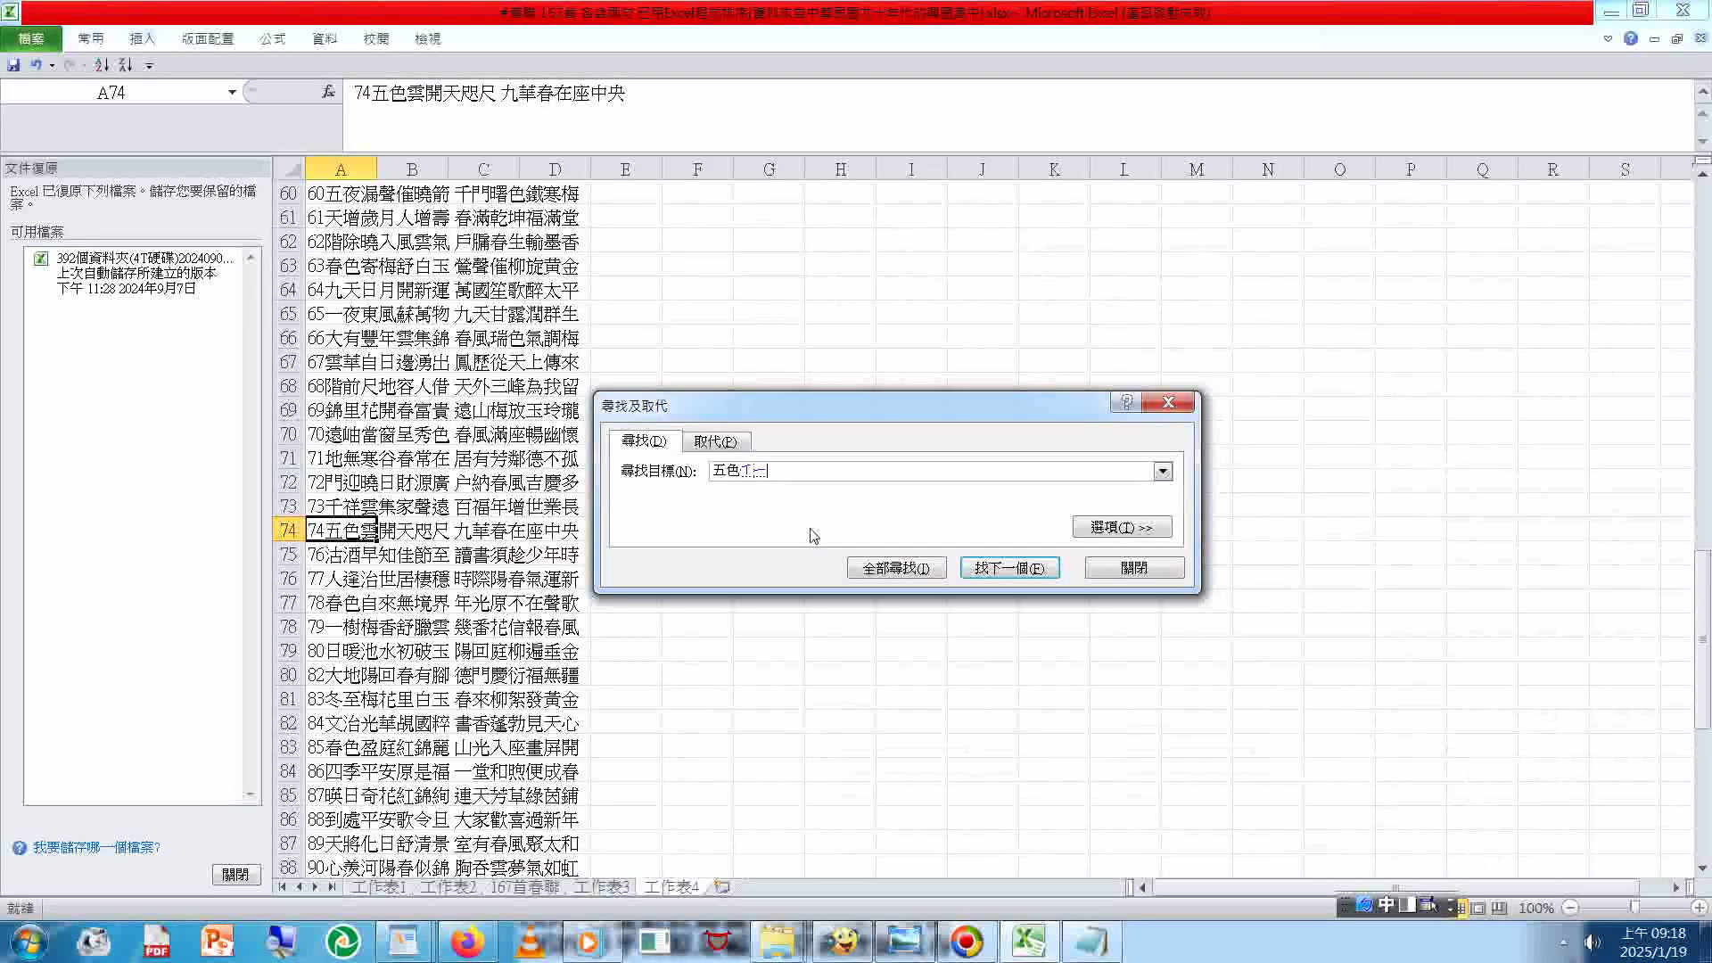
pyautogui.write('雲')
pyautogui.press('Return')
pyautogui.press('Return')
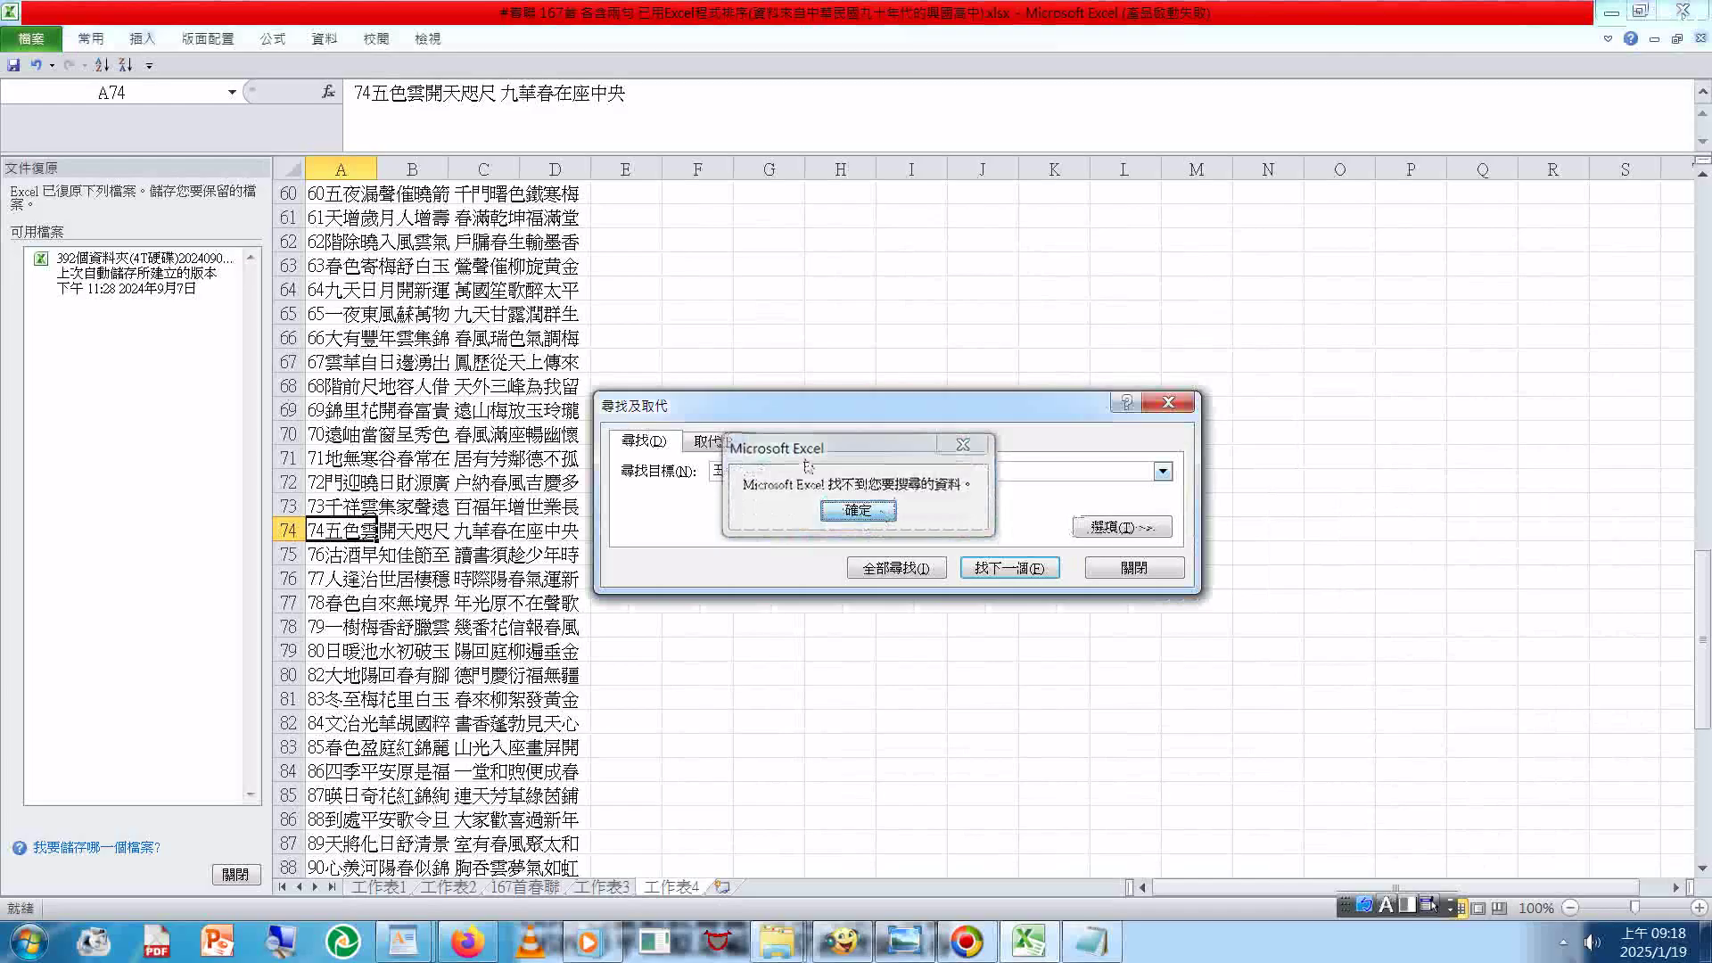
pyautogui.press('Return')
pyautogui.press('BackSpace')
# Step: Return to the Notepad list, enter 74五色祥雲 on the blank line after couplet 73 and remove the extra 75 line
pyautogui.click(1080, 952)
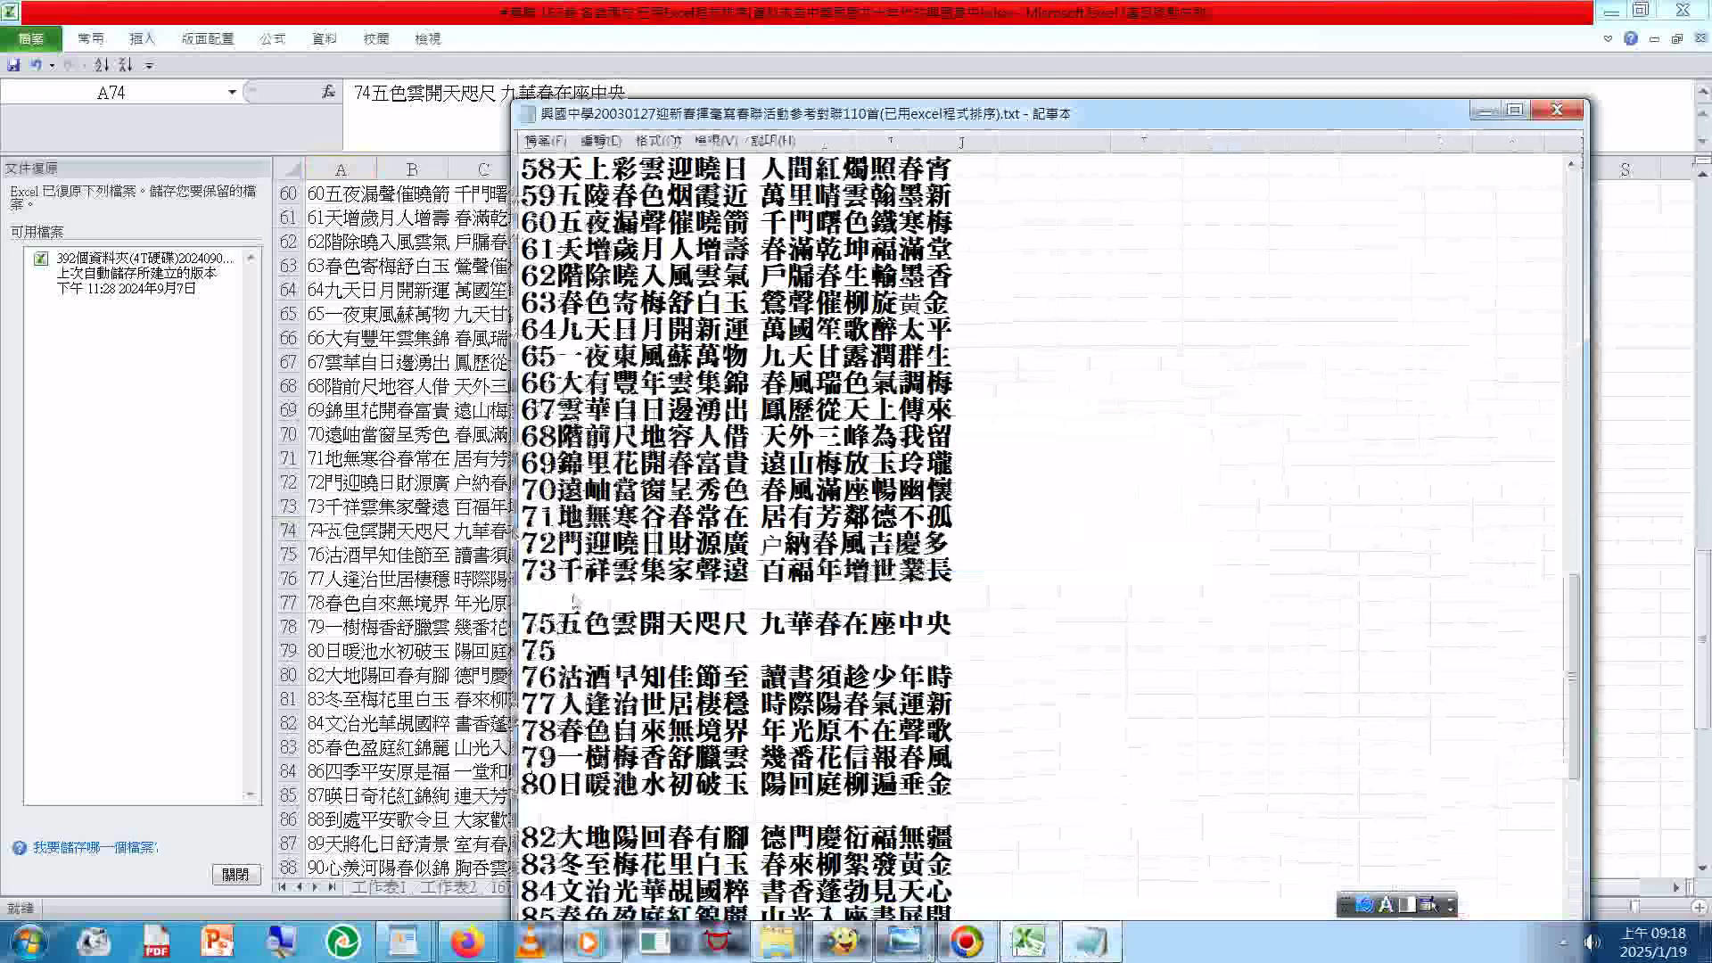
pyautogui.write('74')
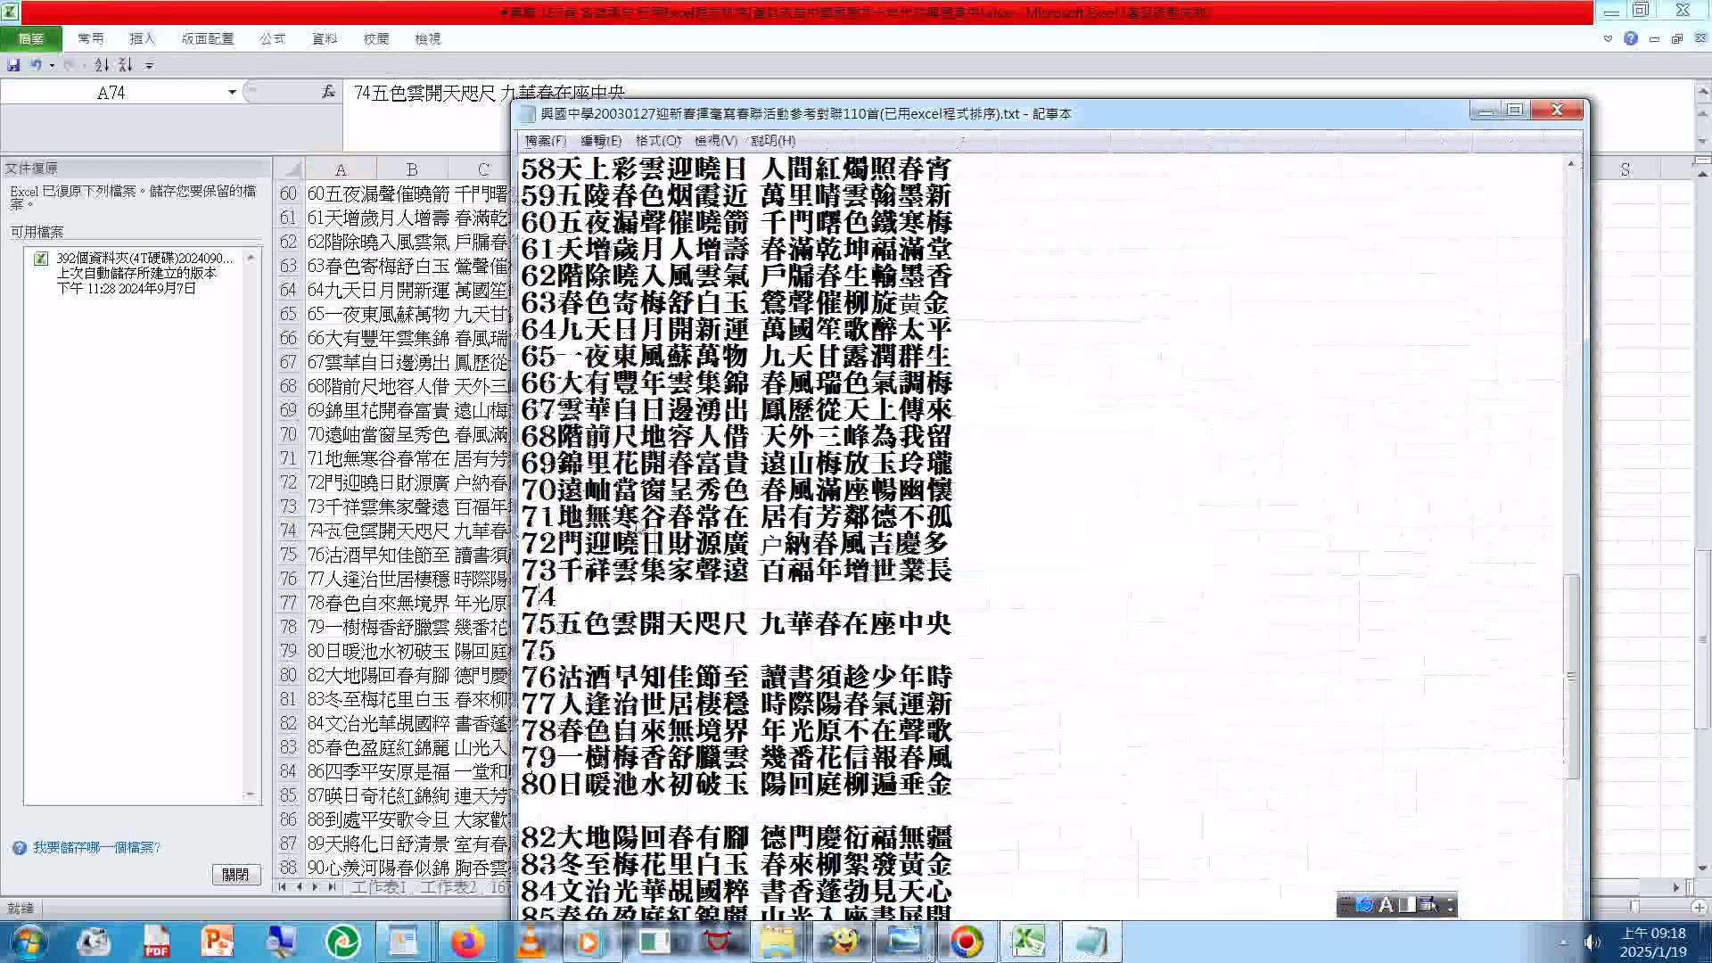
pyautogui.write('五色祥雲')
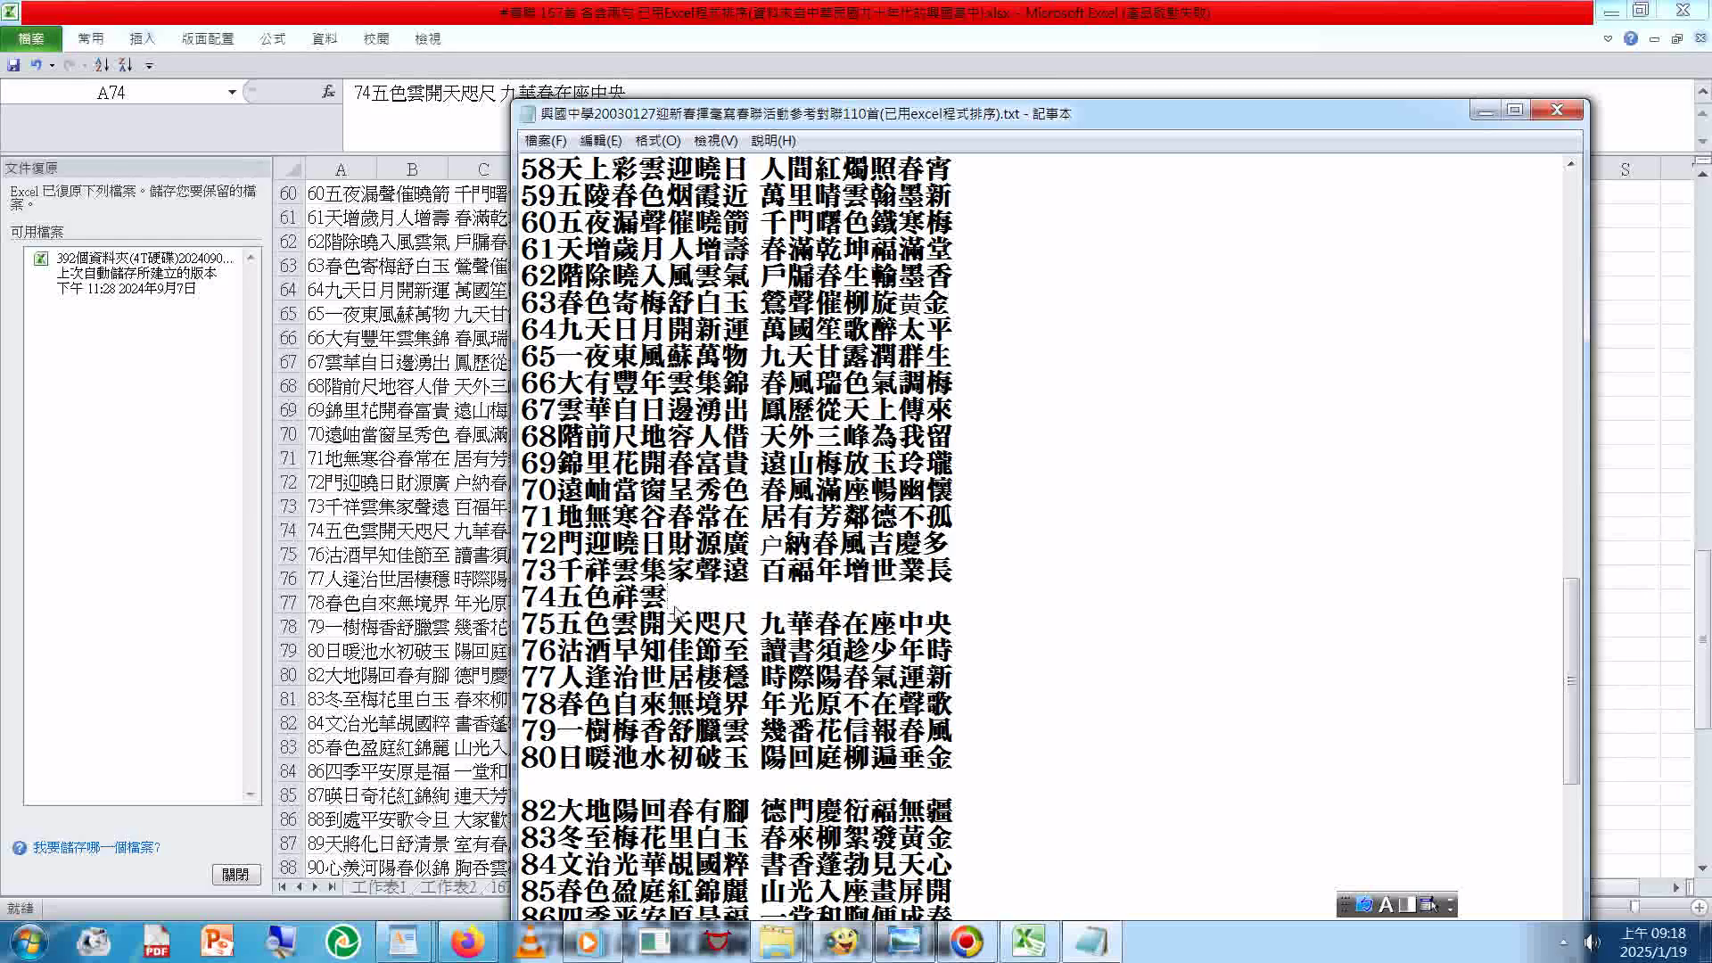
pyautogui.write('y/ ru')
pyautogui.press('BackSpace')
pyautogui.press('BackSpace')
pyautogui.press('BackSpace')
pyautogui.press('BackSpace')
pyautogui.press('BackSpace')
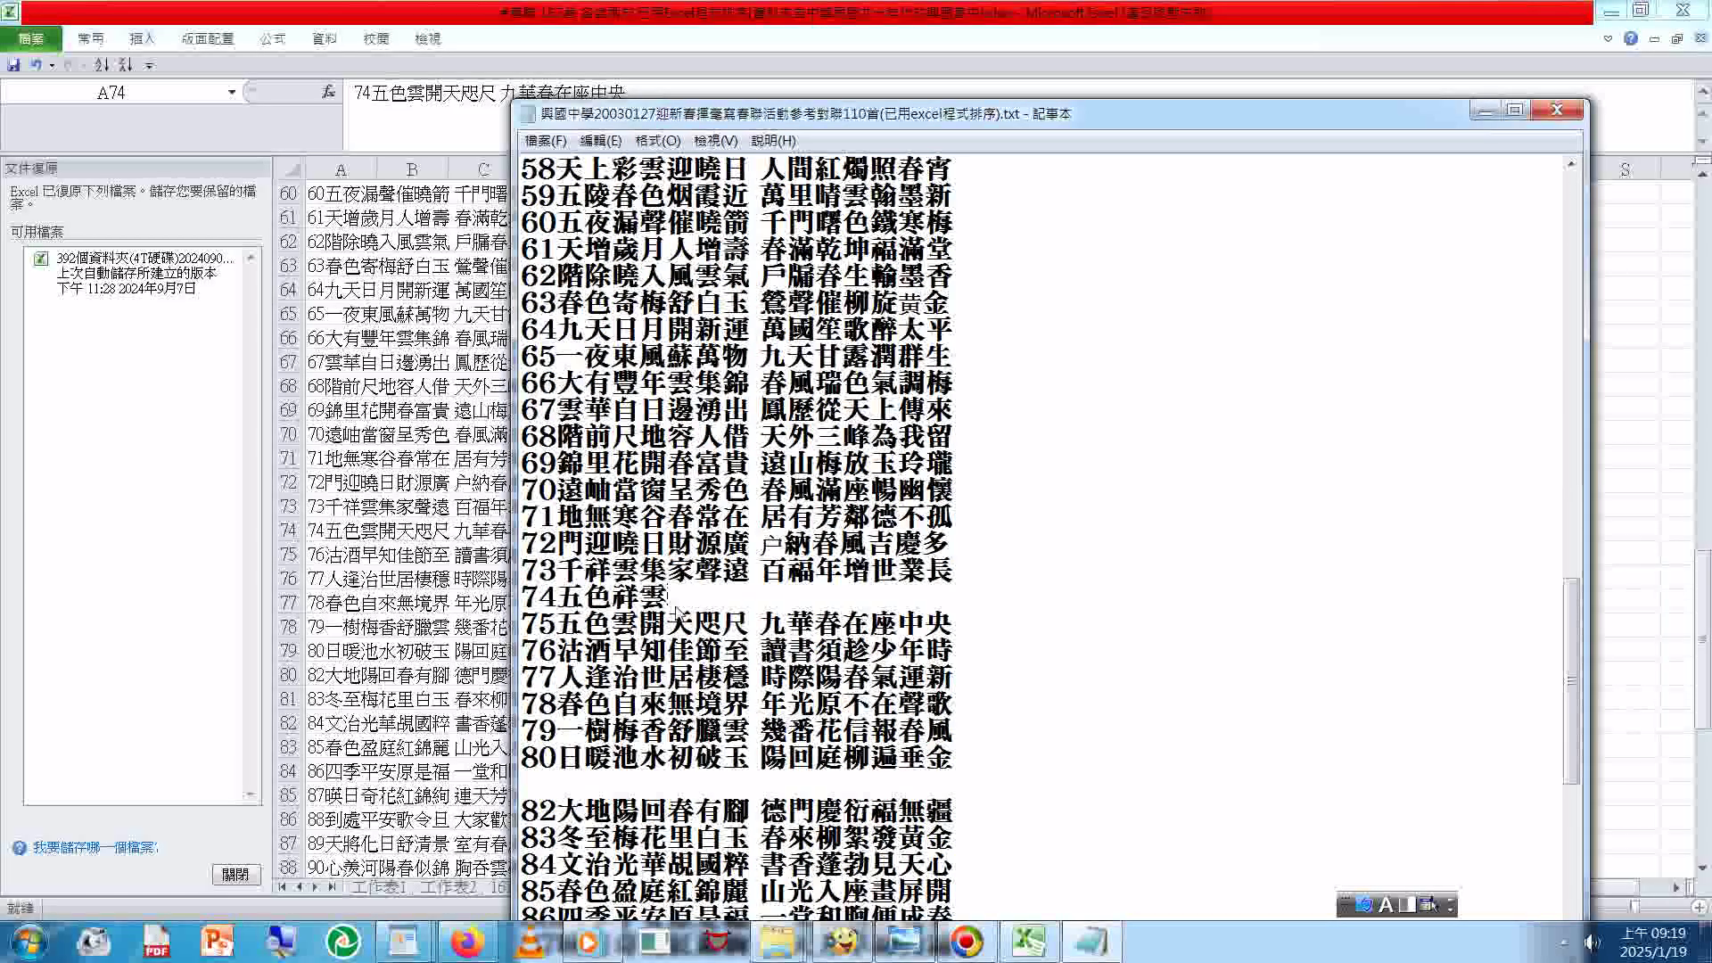
# Step: Complete the first half of couplet 74 with 增景福, correcting 曾 to 增
pyautogui.press('shift')
pyautogui.write('g')
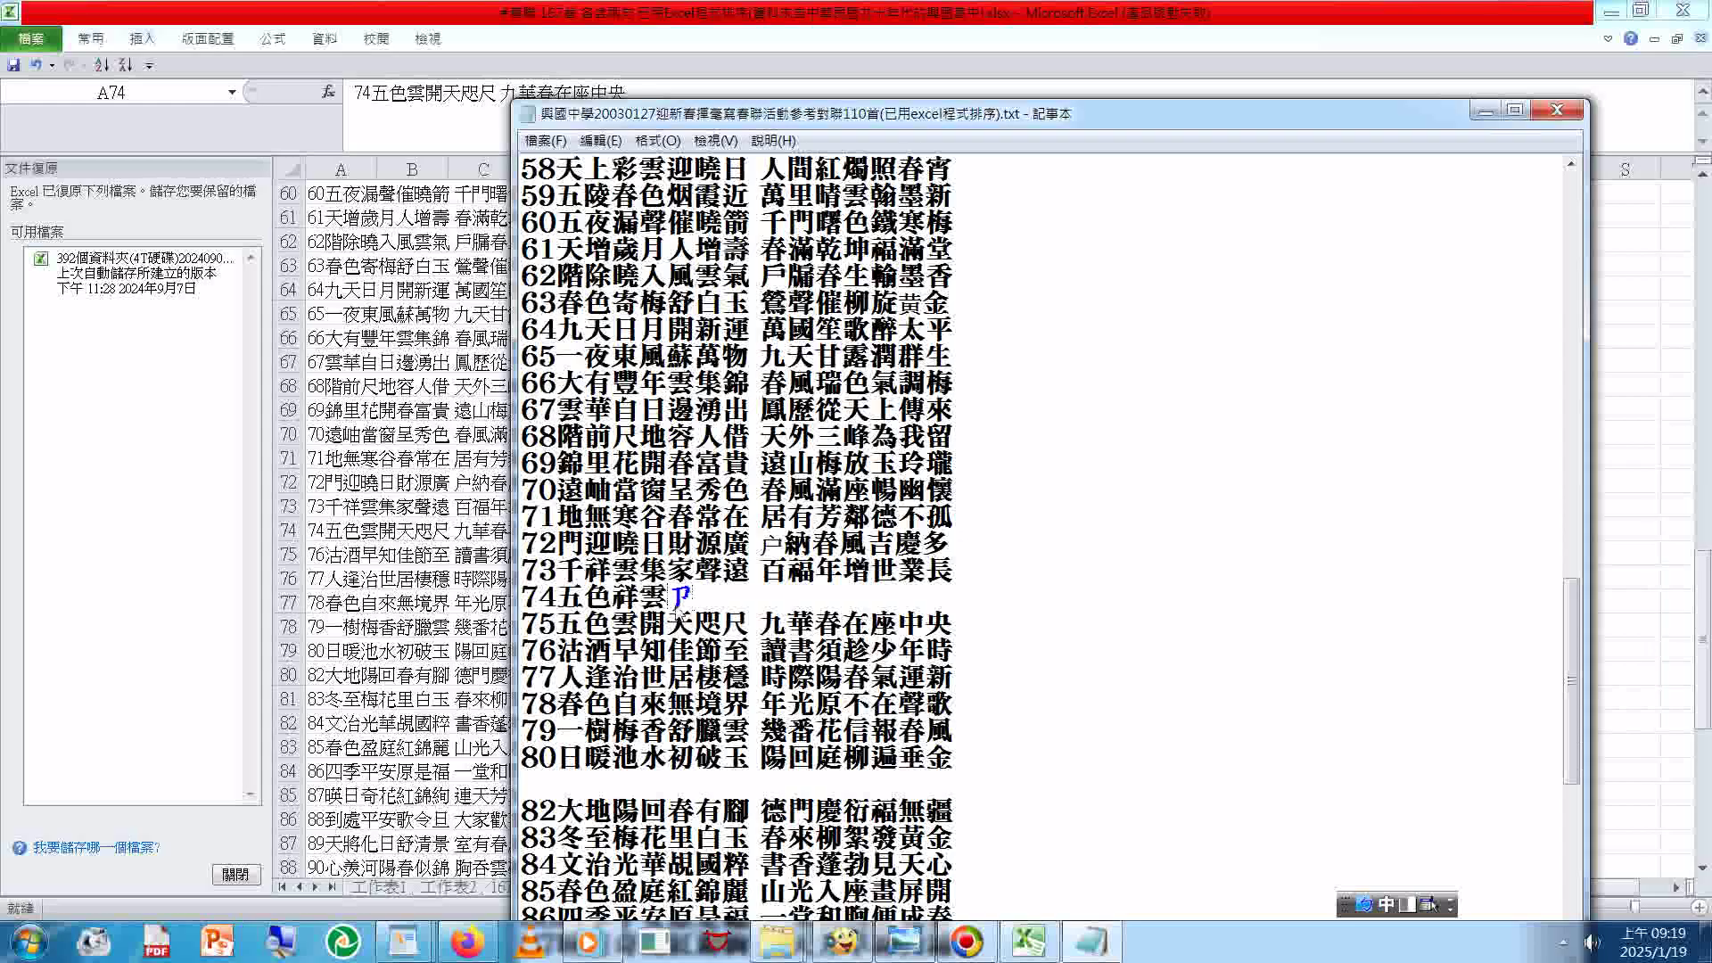
pyautogui.write('/ ru/3zj6')
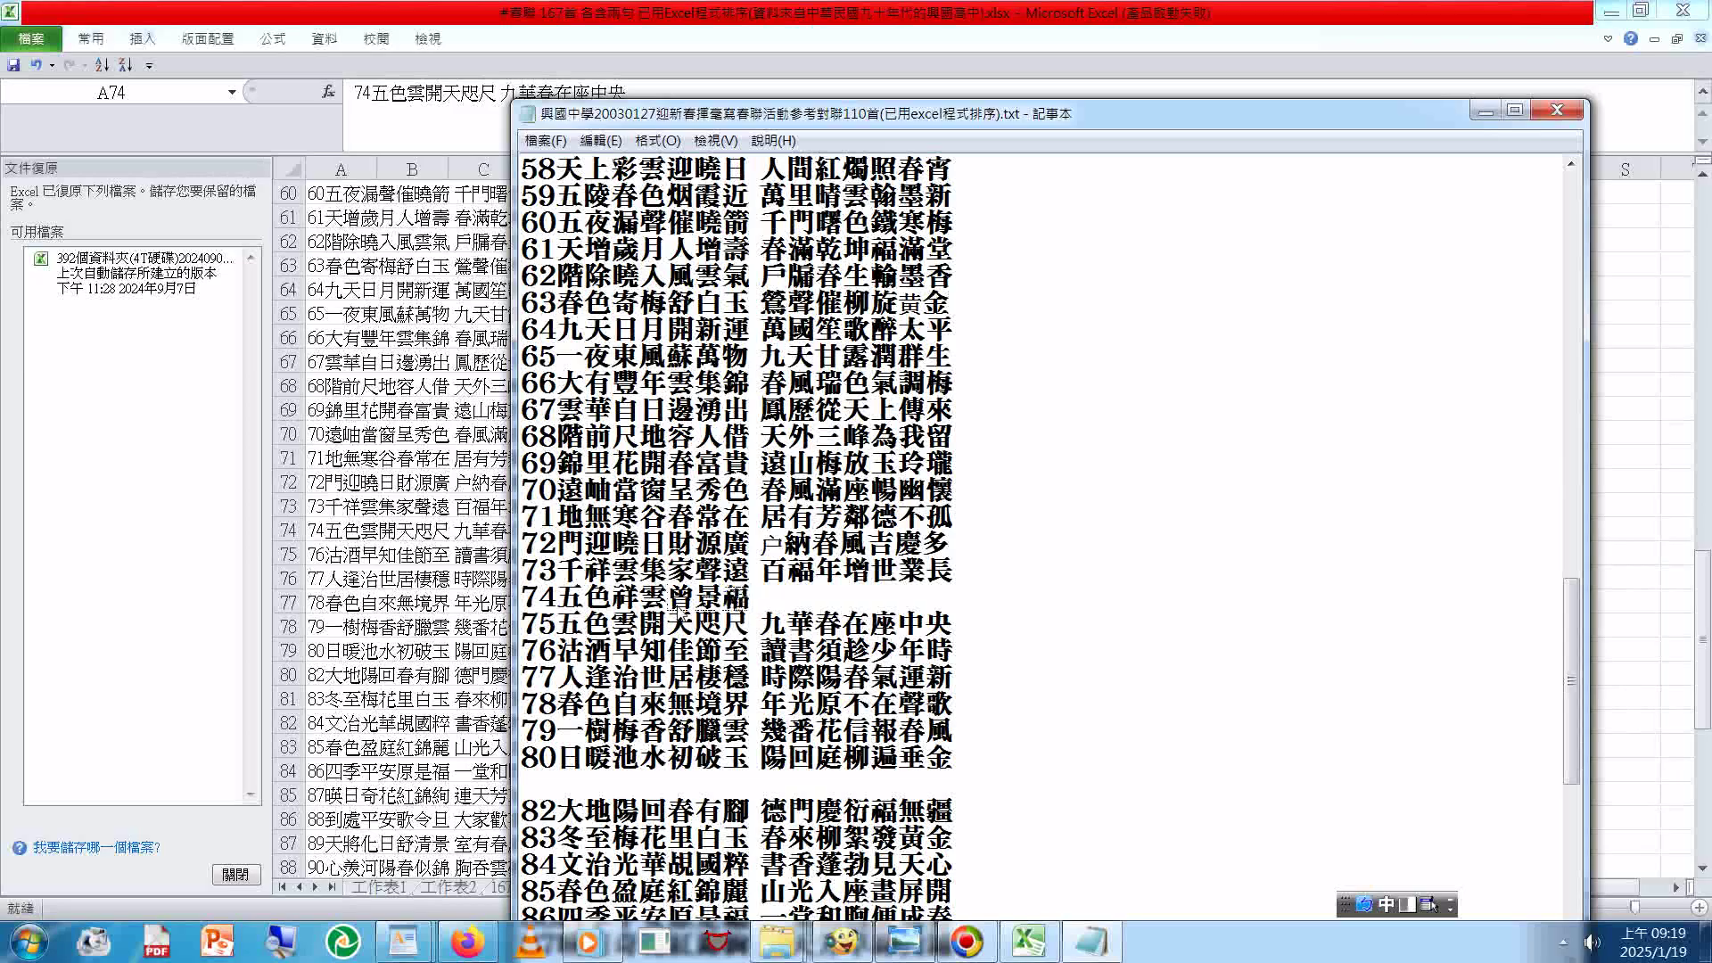
pyautogui.press('Left')
pyautogui.press('Left')
pyautogui.press('Down')
pyautogui.press('Return')
# Step: Add the second half of couplet 74, 一輪春日放紅光, separated by a space
pyautogui.write('一輪')
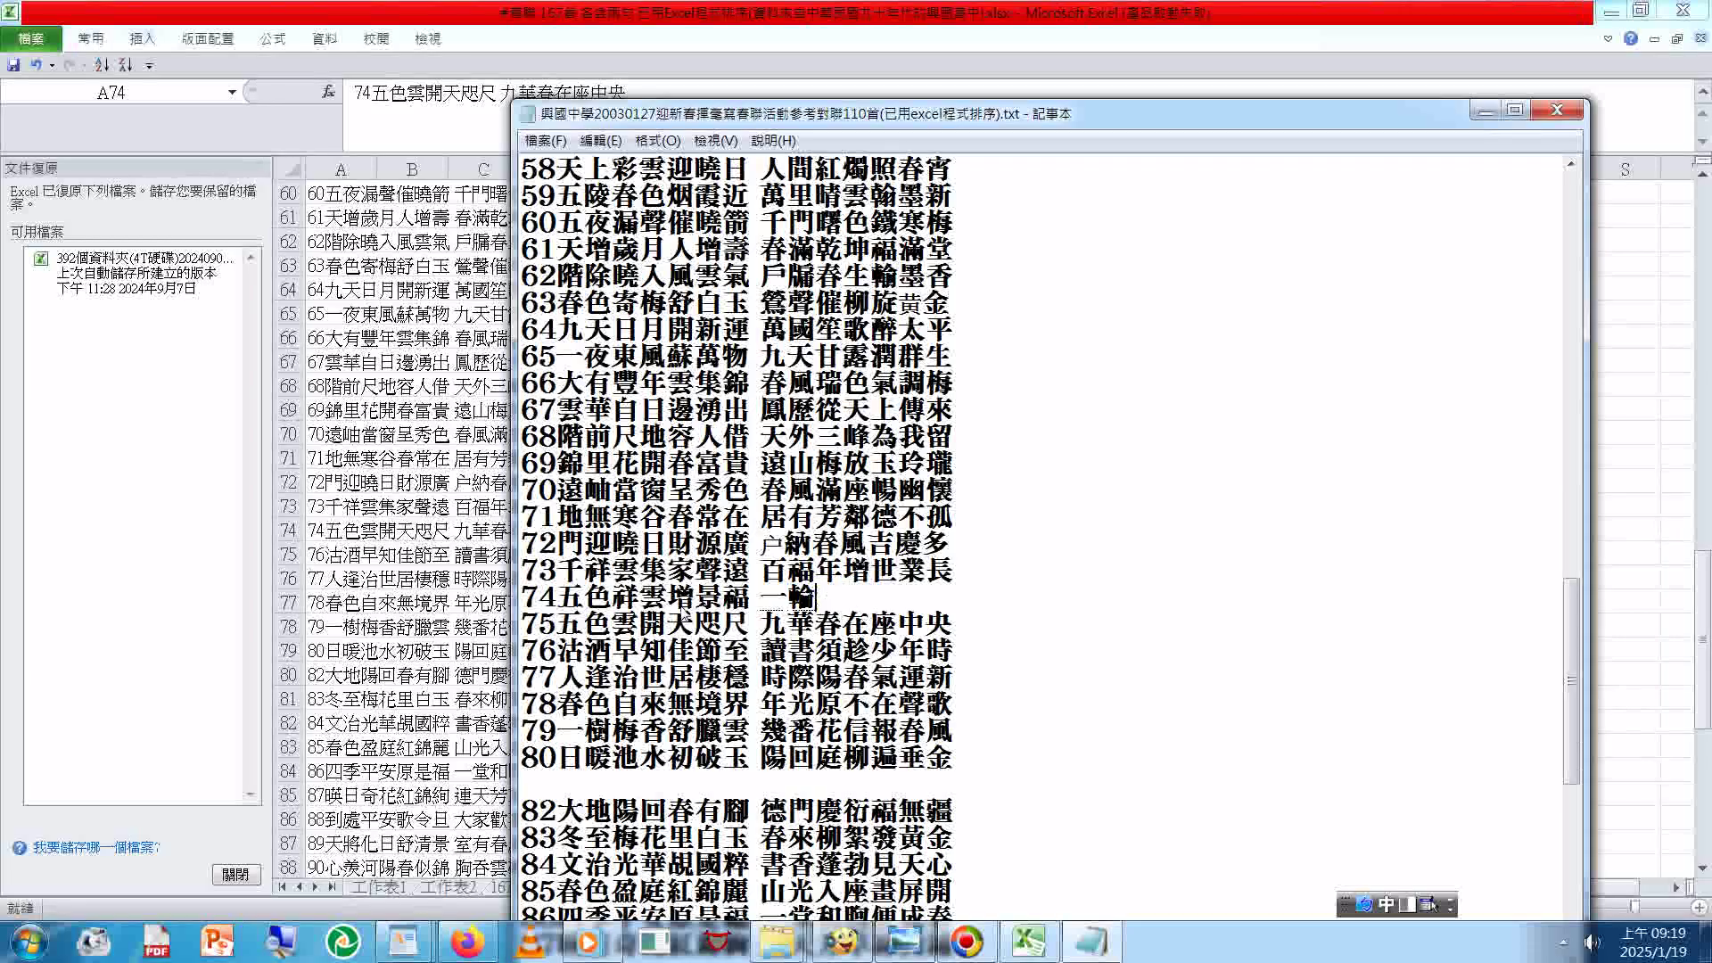
pyautogui.write('春日')
pyautogui.press('Return')
pyautogui.write('放')
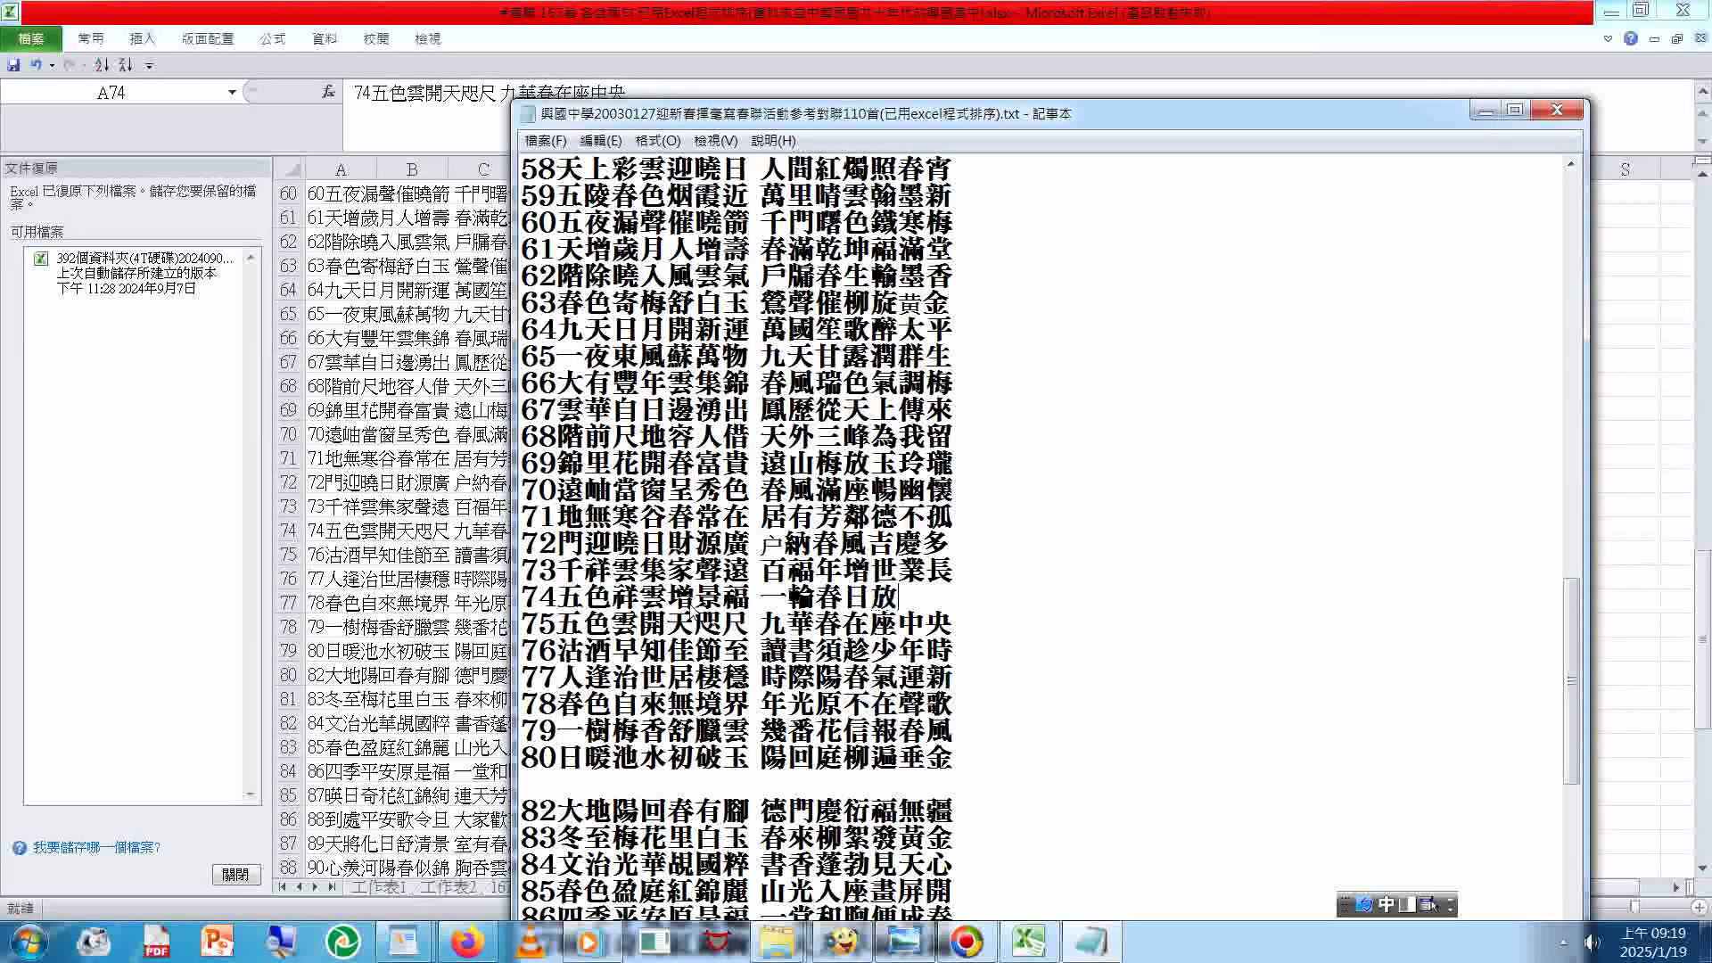
pyautogui.write('紅《')
pyautogui.write('光')
pyautogui.press('Return')
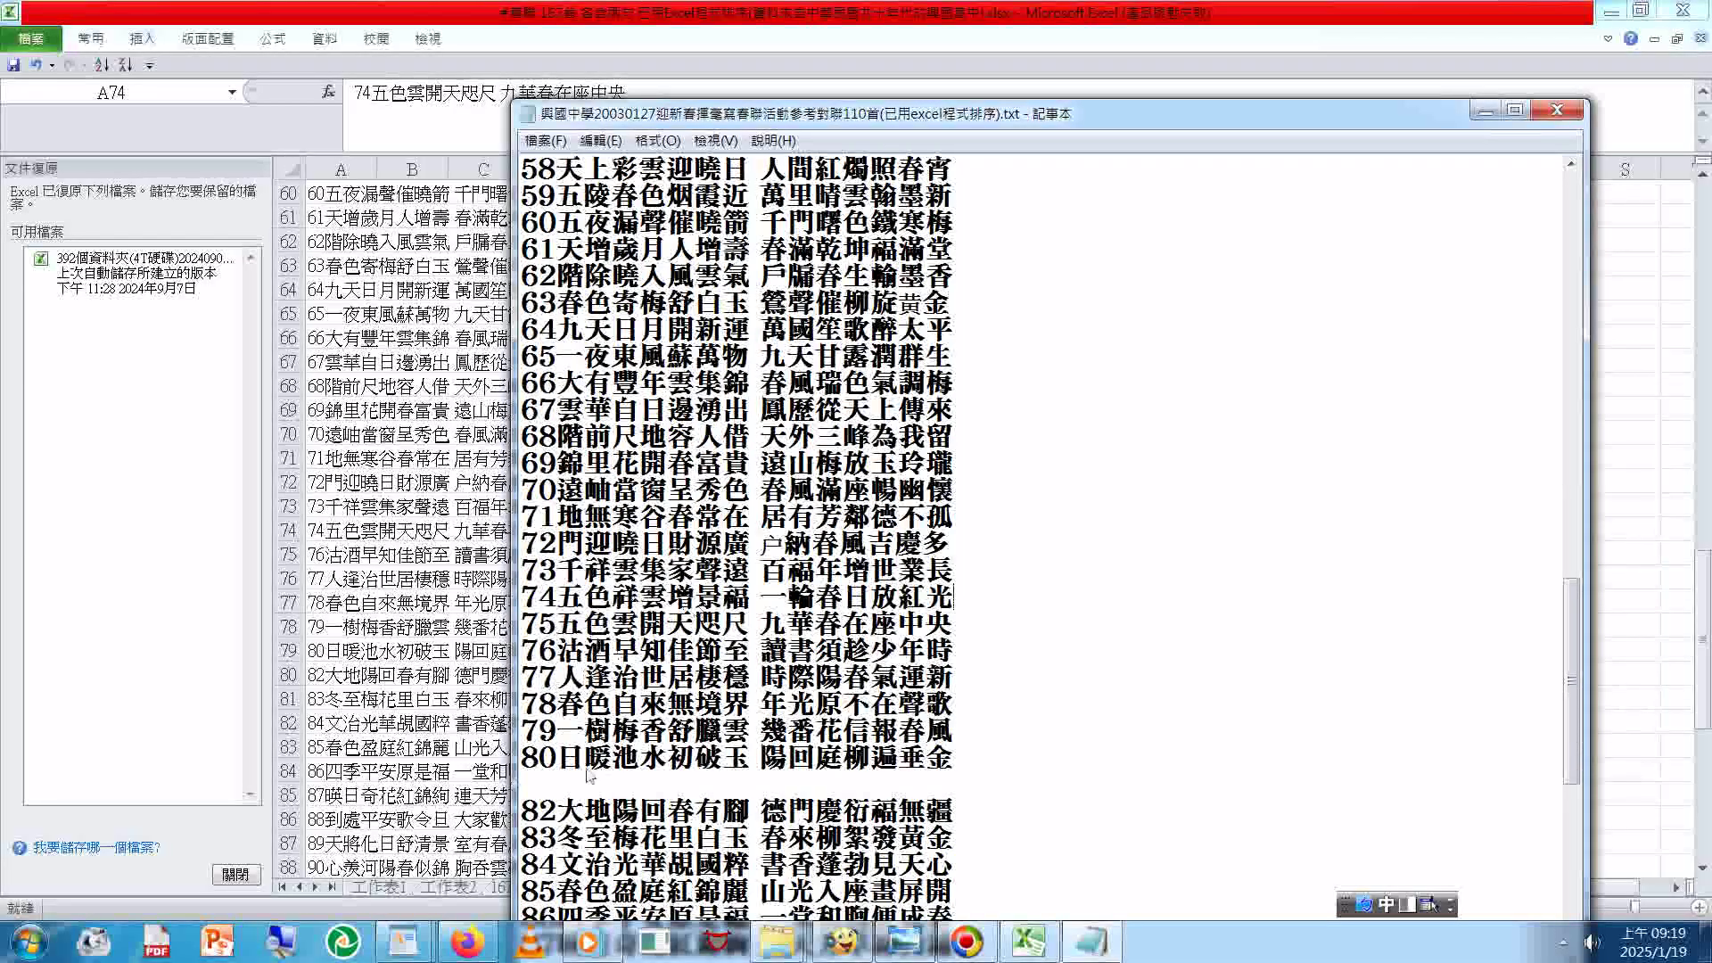
# Step: Replace the first character of couplet 72's second half with 戶 in the Notepad list
pyautogui.moveTo(759, 546); pyautogui.dragTo(783, 548)
pyautogui.write('戶')
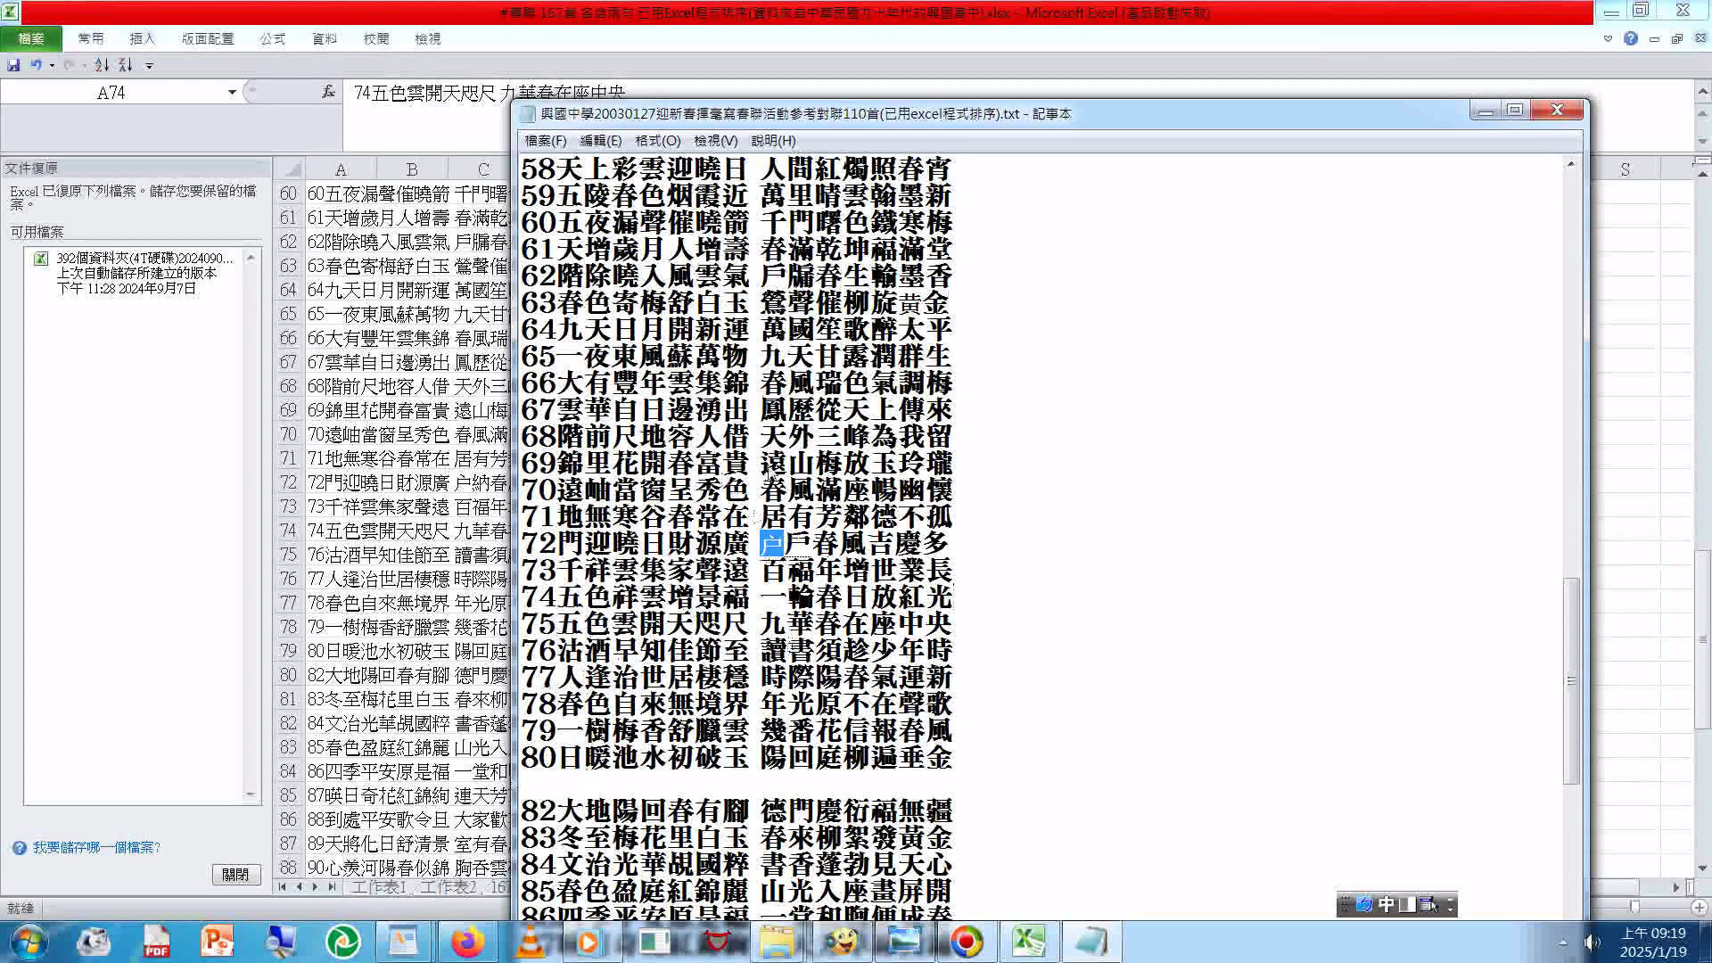
pyautogui.press('Return')
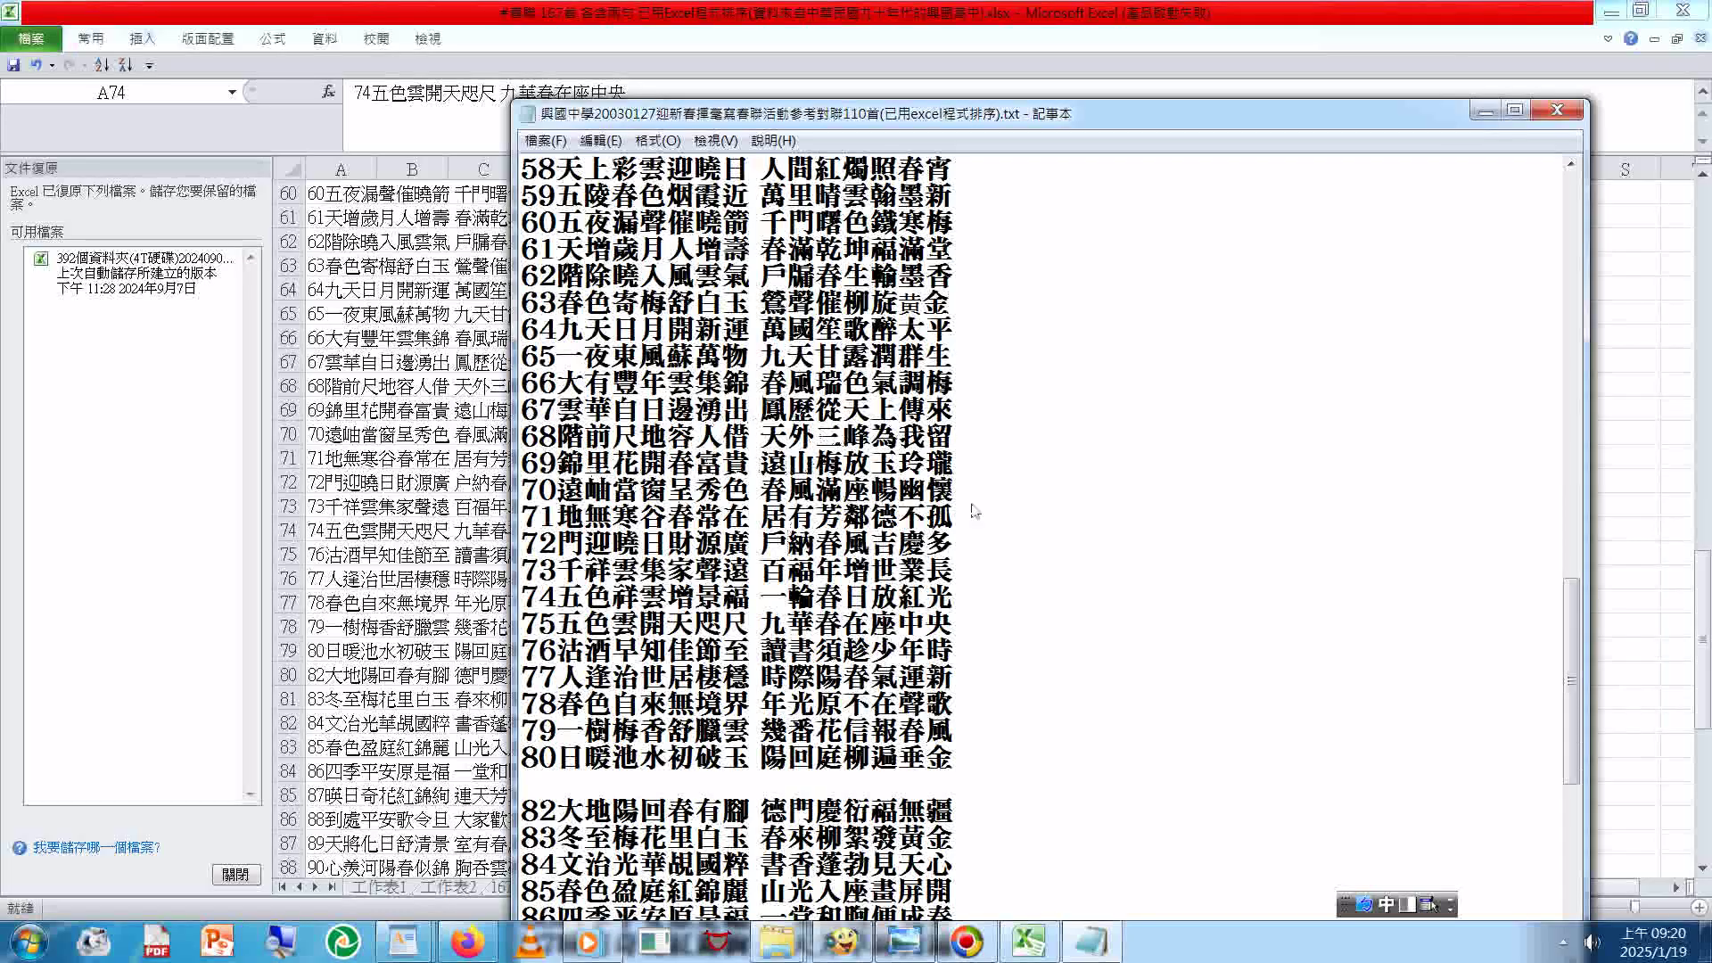
# Step: Select the whole couplet 74 line in the Notepad list and switch to the Excel worksheet
pyautogui.moveTo(981, 605); pyautogui.dragTo(532, 597)
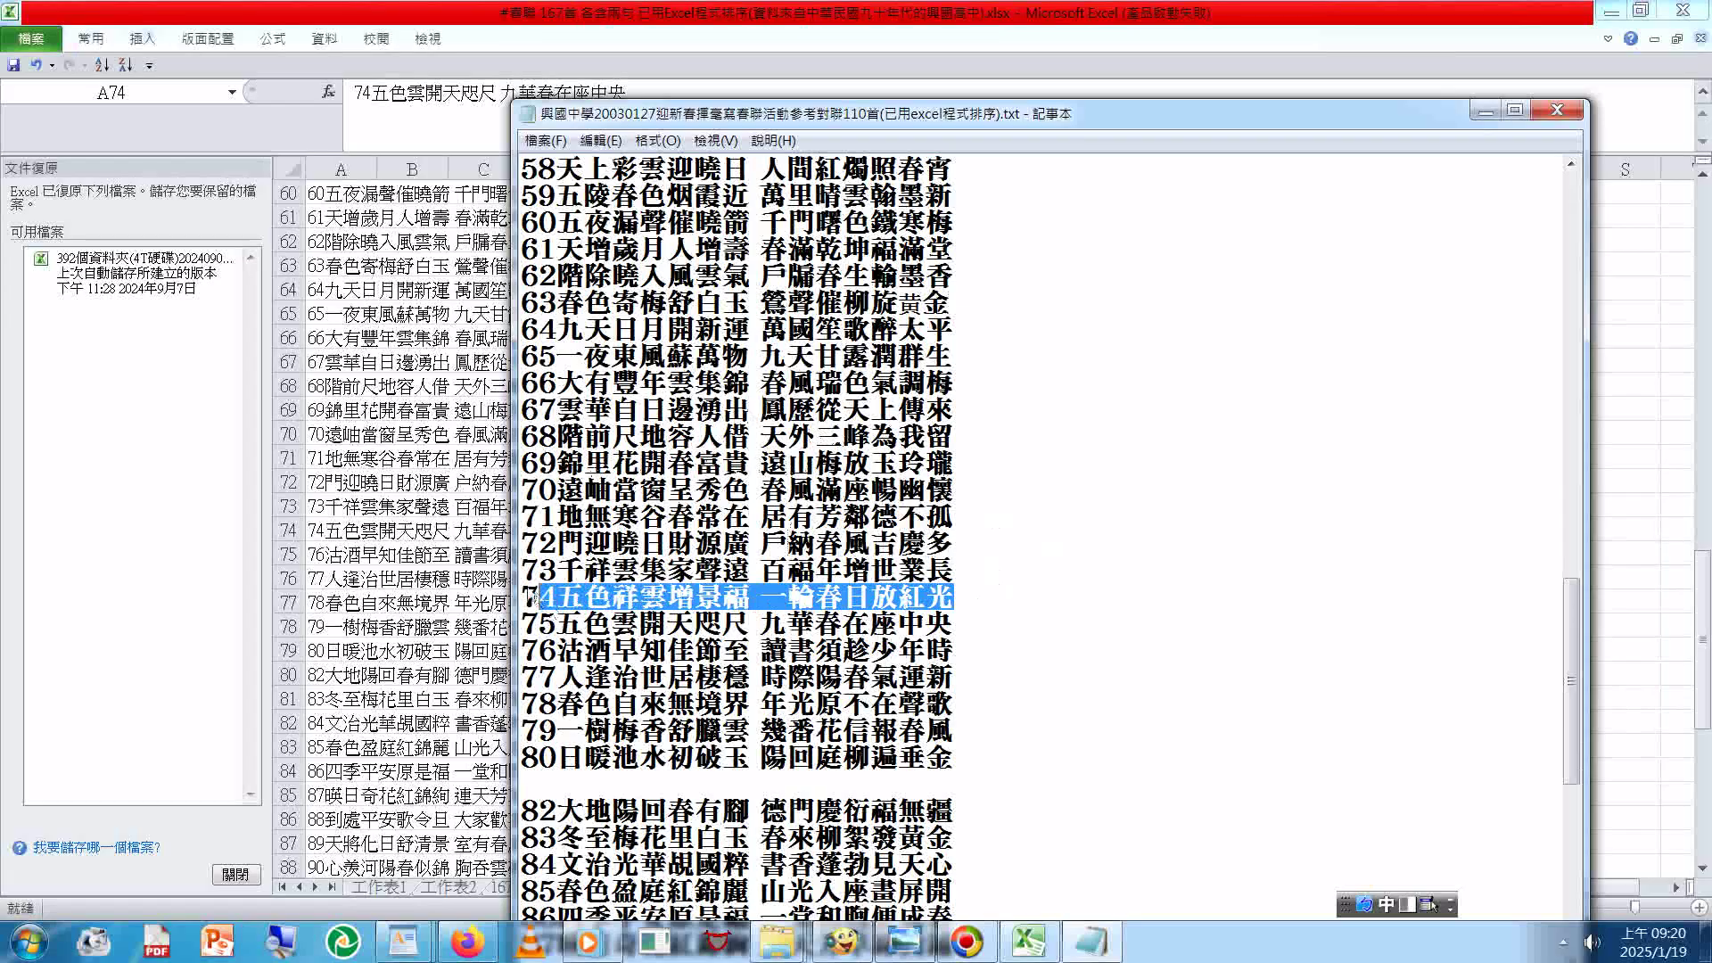
pyautogui.moveTo(532, 597); pyautogui.dragTo(298, 553)
pyautogui.hotkey('alt', 'Tab')
pyautogui.hotkey('ctrl', 'f')
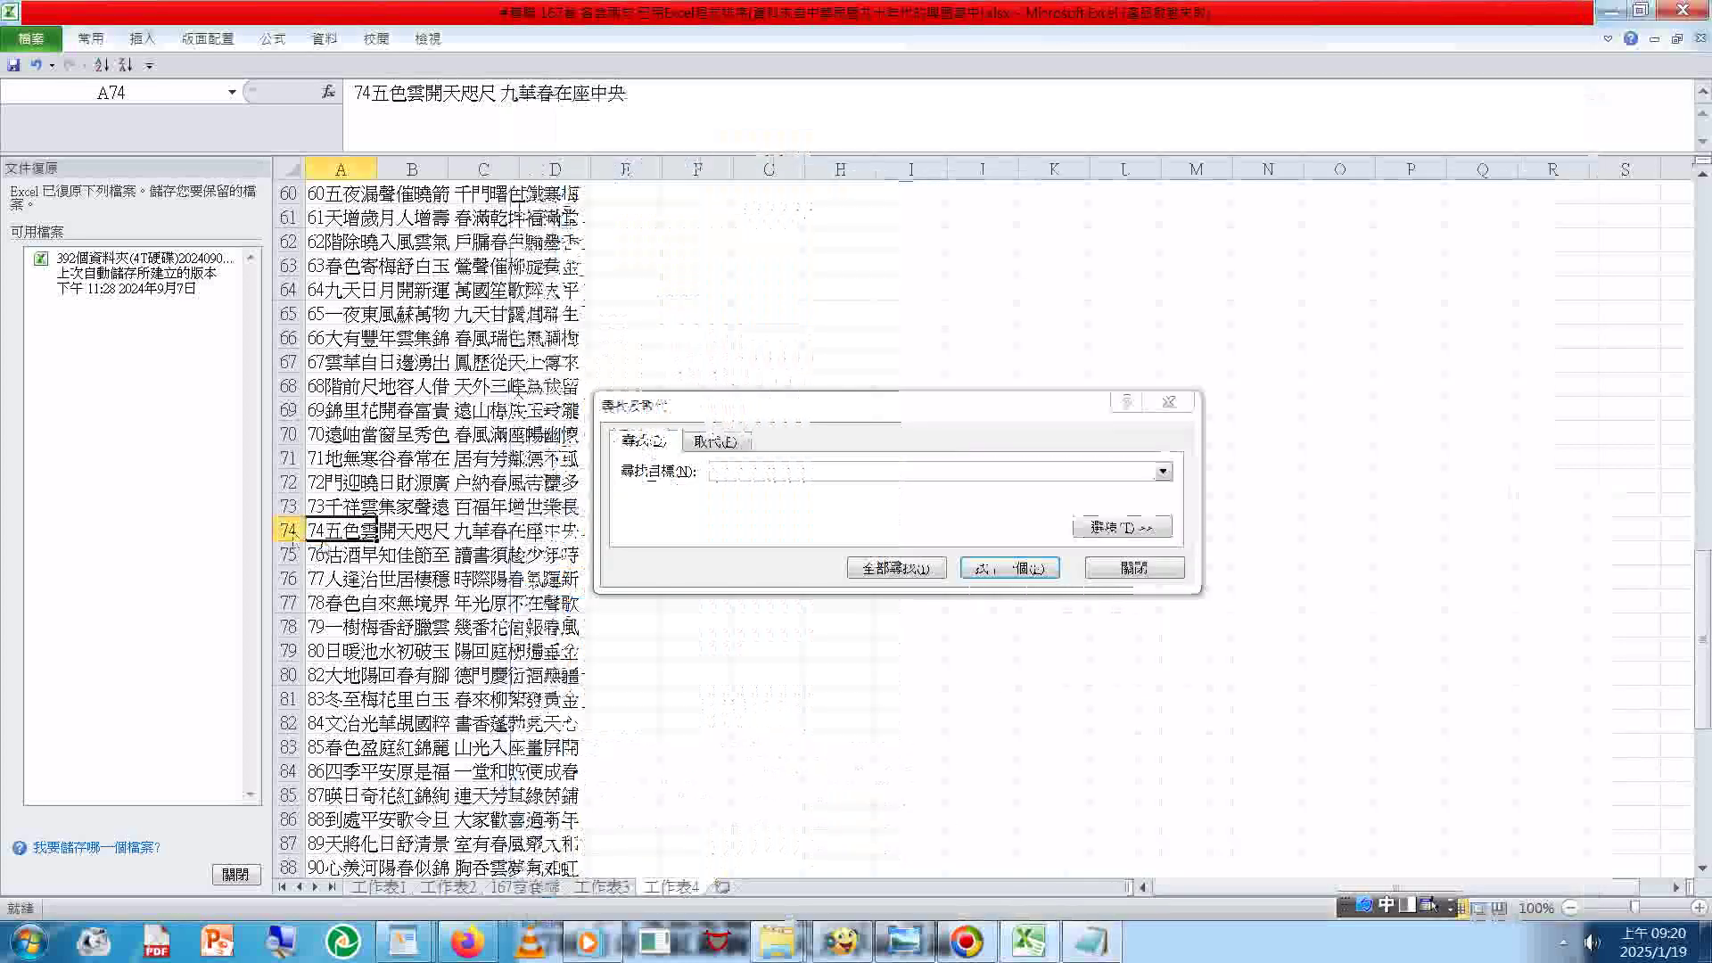
pyautogui.rightClick(316, 532)
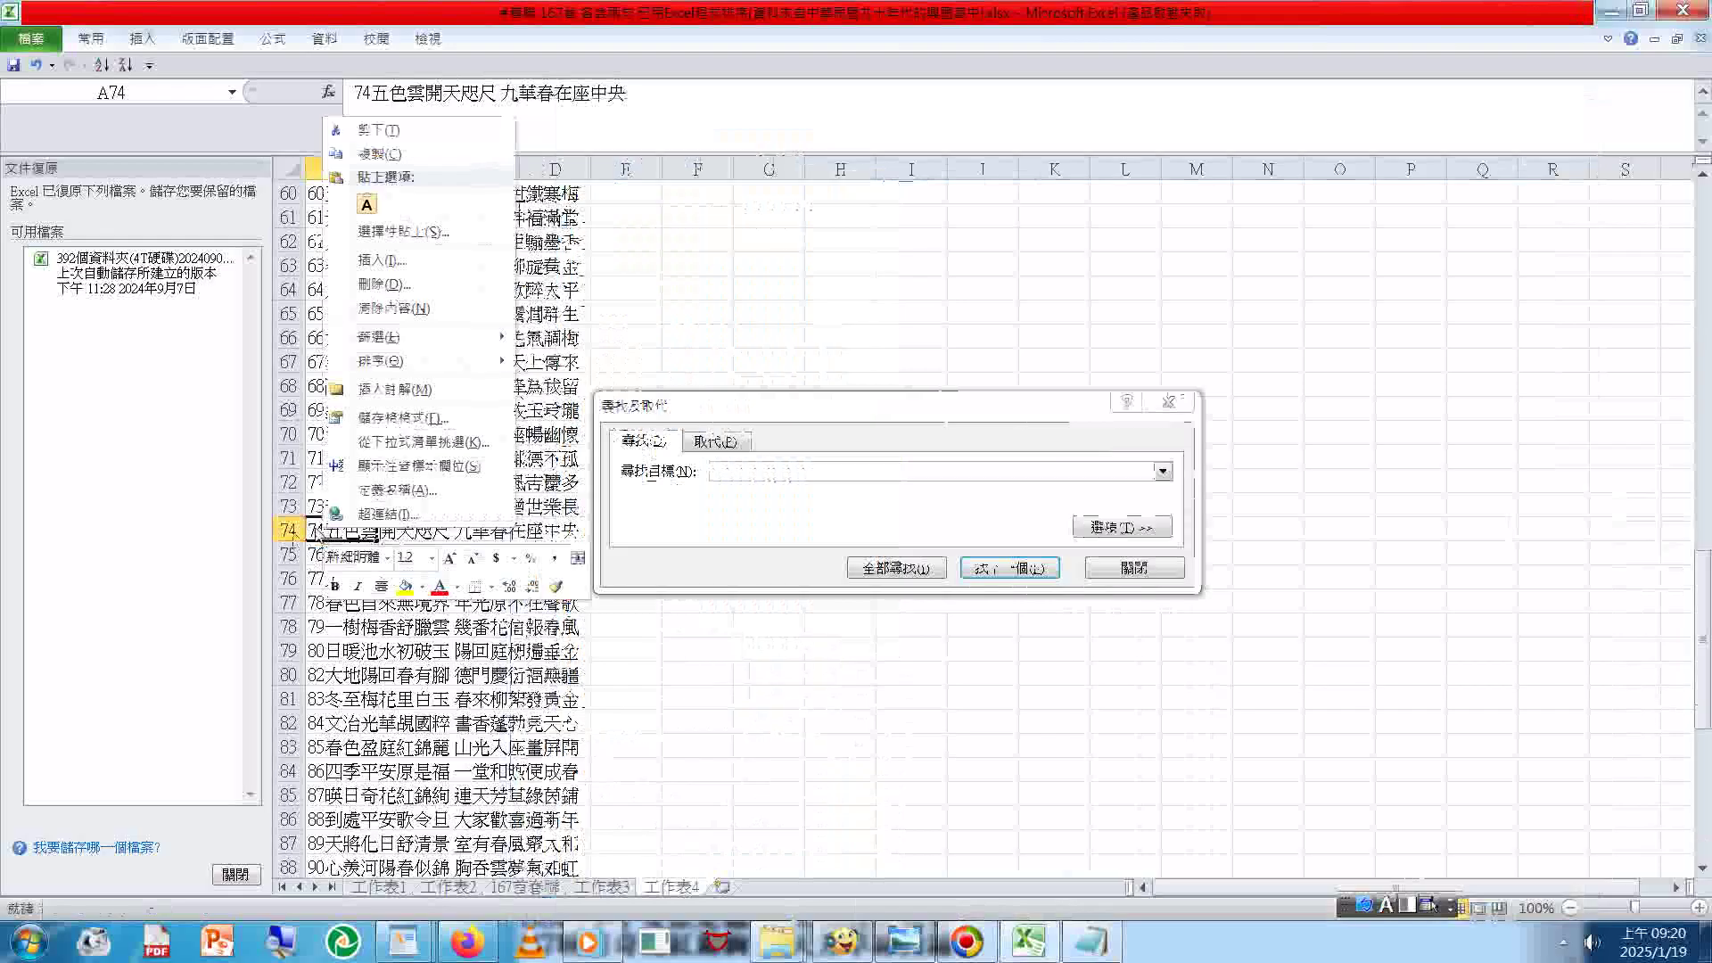
pyautogui.press('Escape')
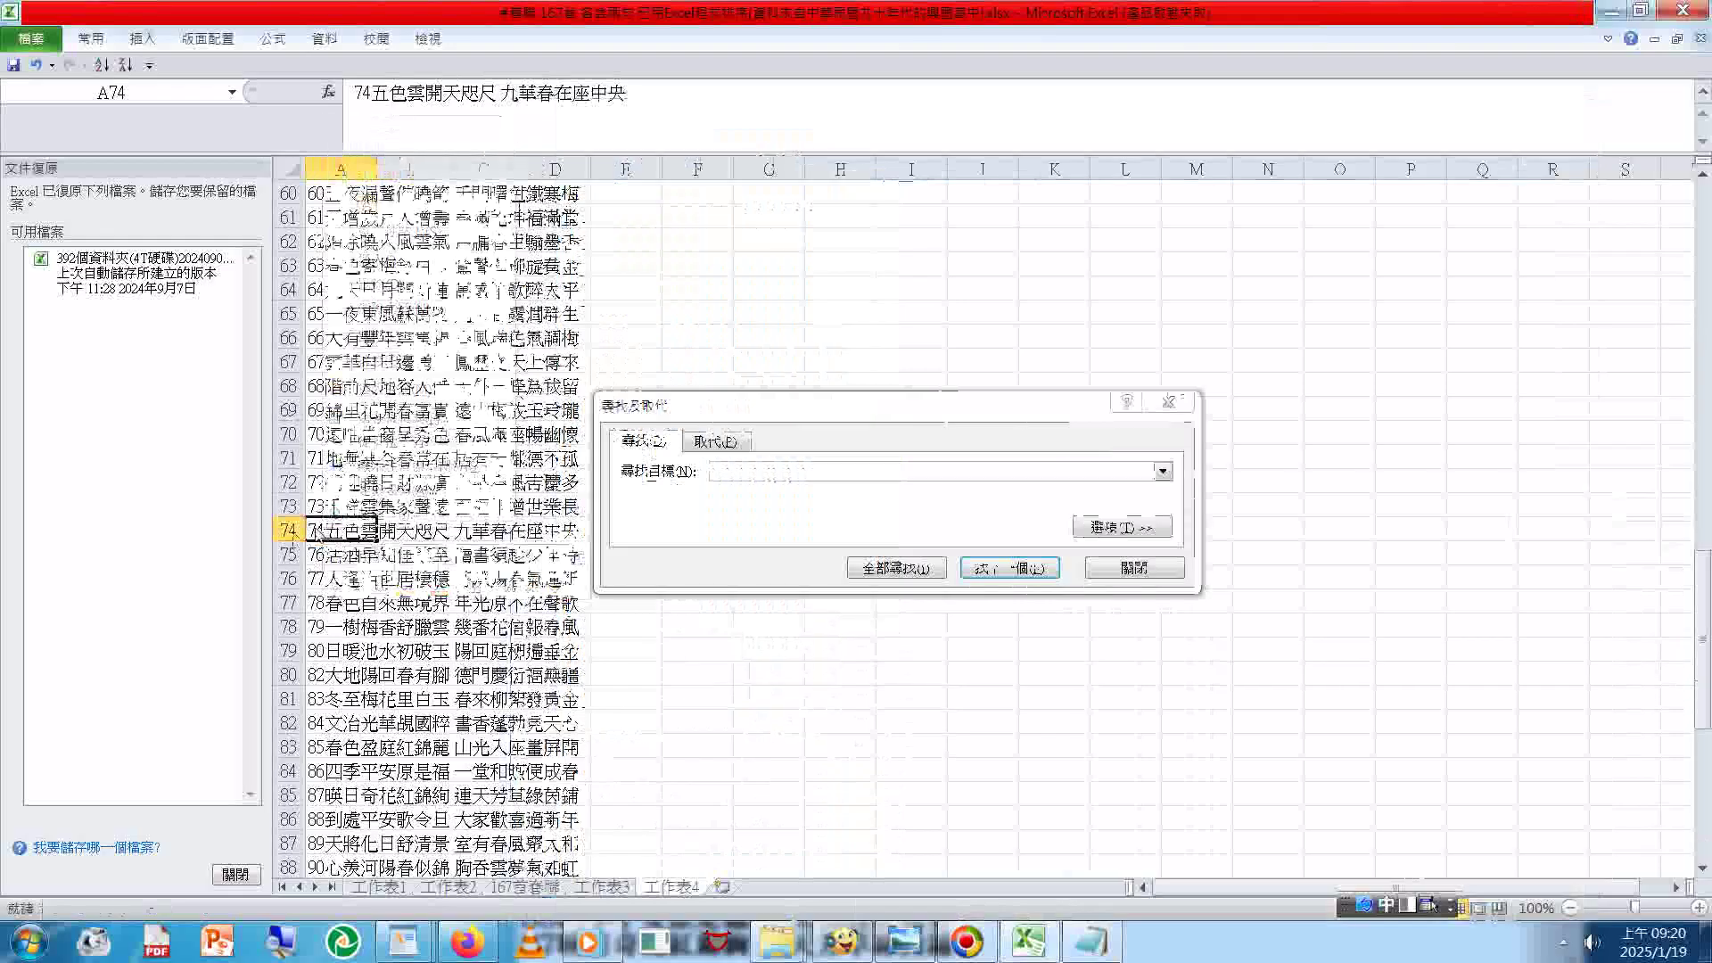
pyautogui.rightClick(318, 536)
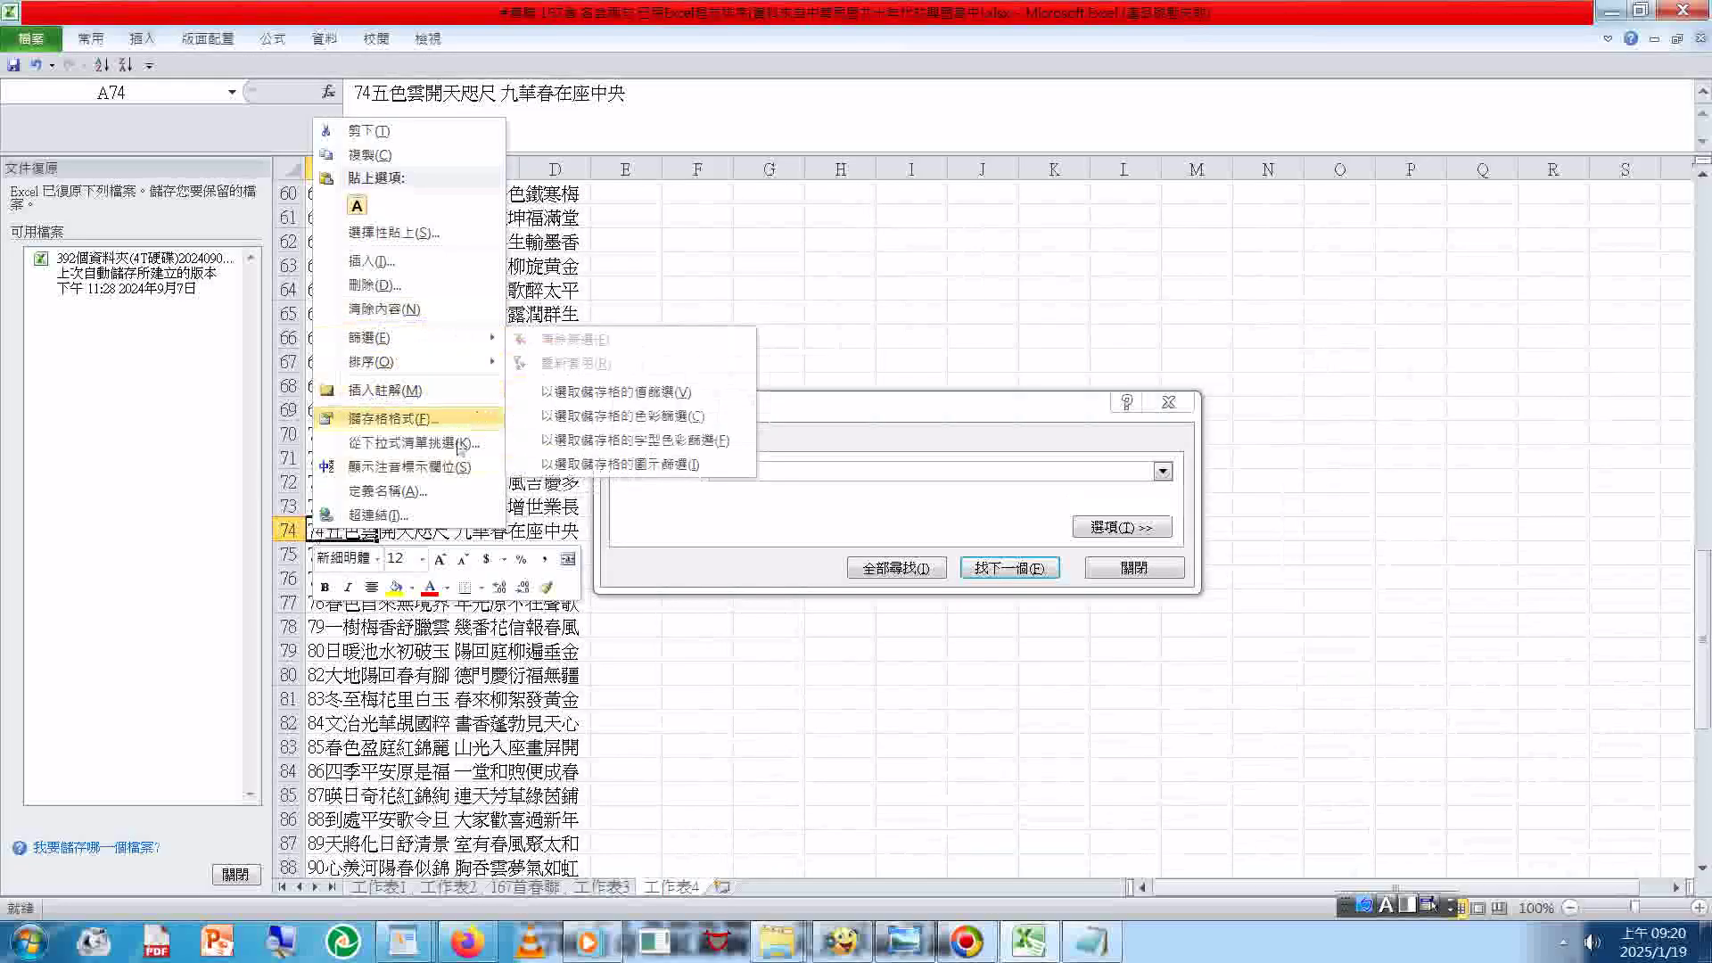
pyautogui.click(1165, 409)
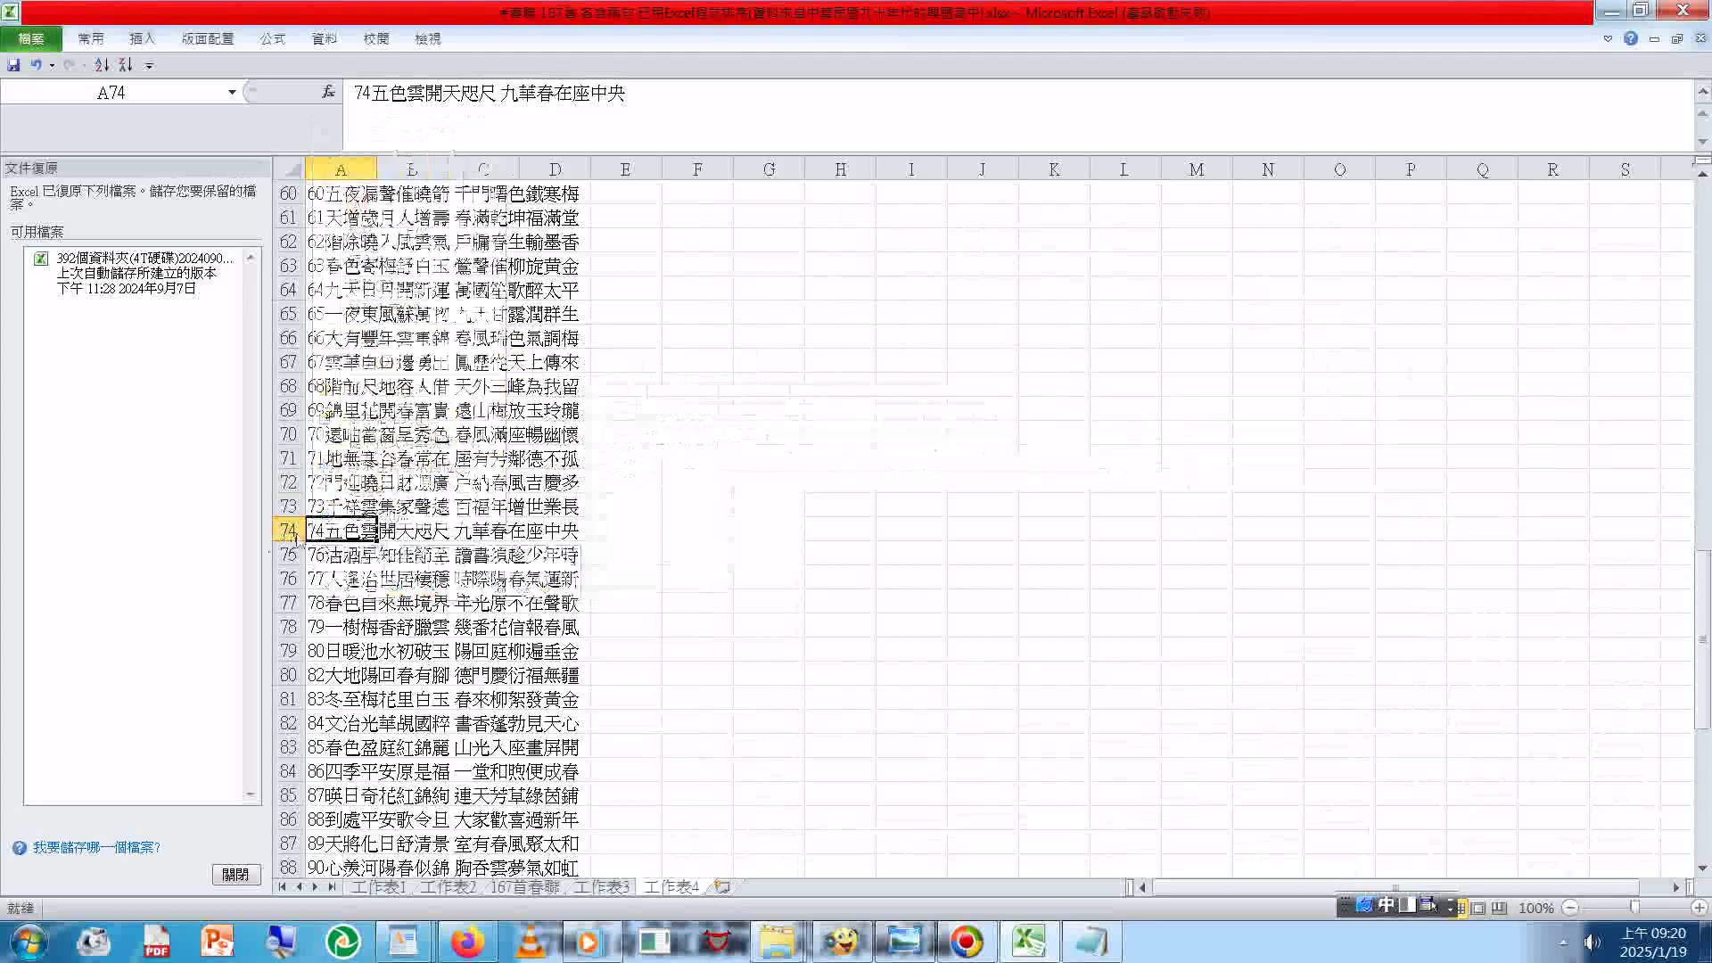
# Step: Insert an empty row above row 74 of the worksheet
pyautogui.click(288, 531)
pyautogui.rightClick(311, 534)
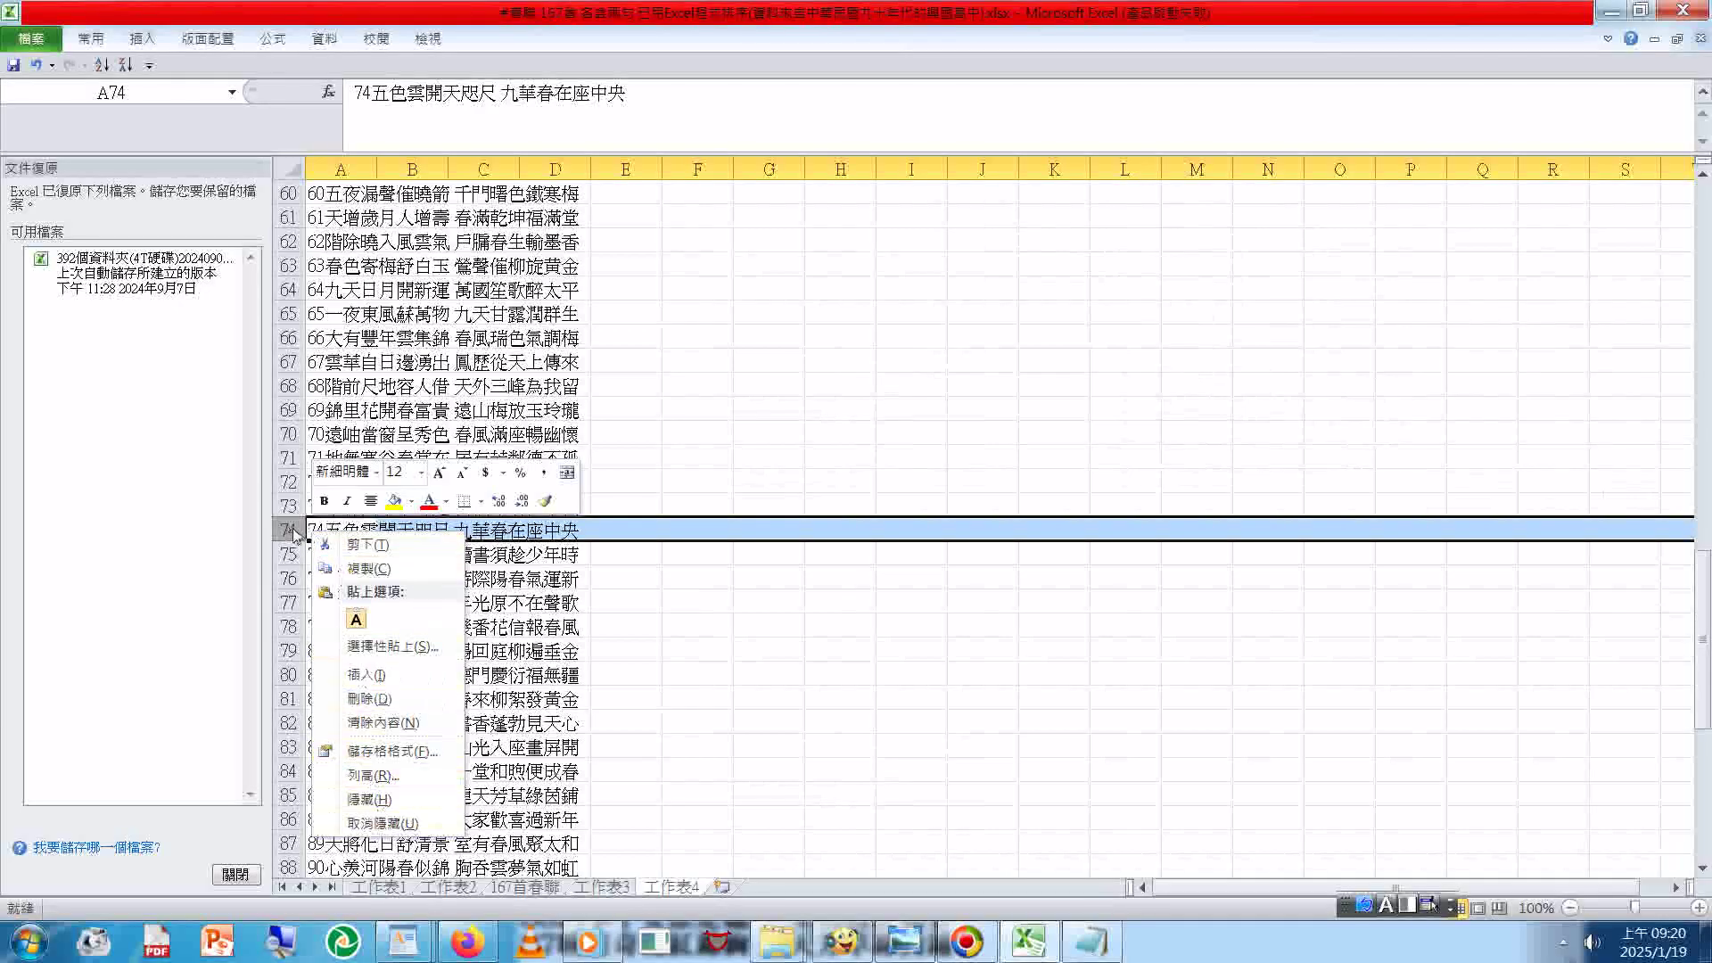
pyautogui.click(355, 675)
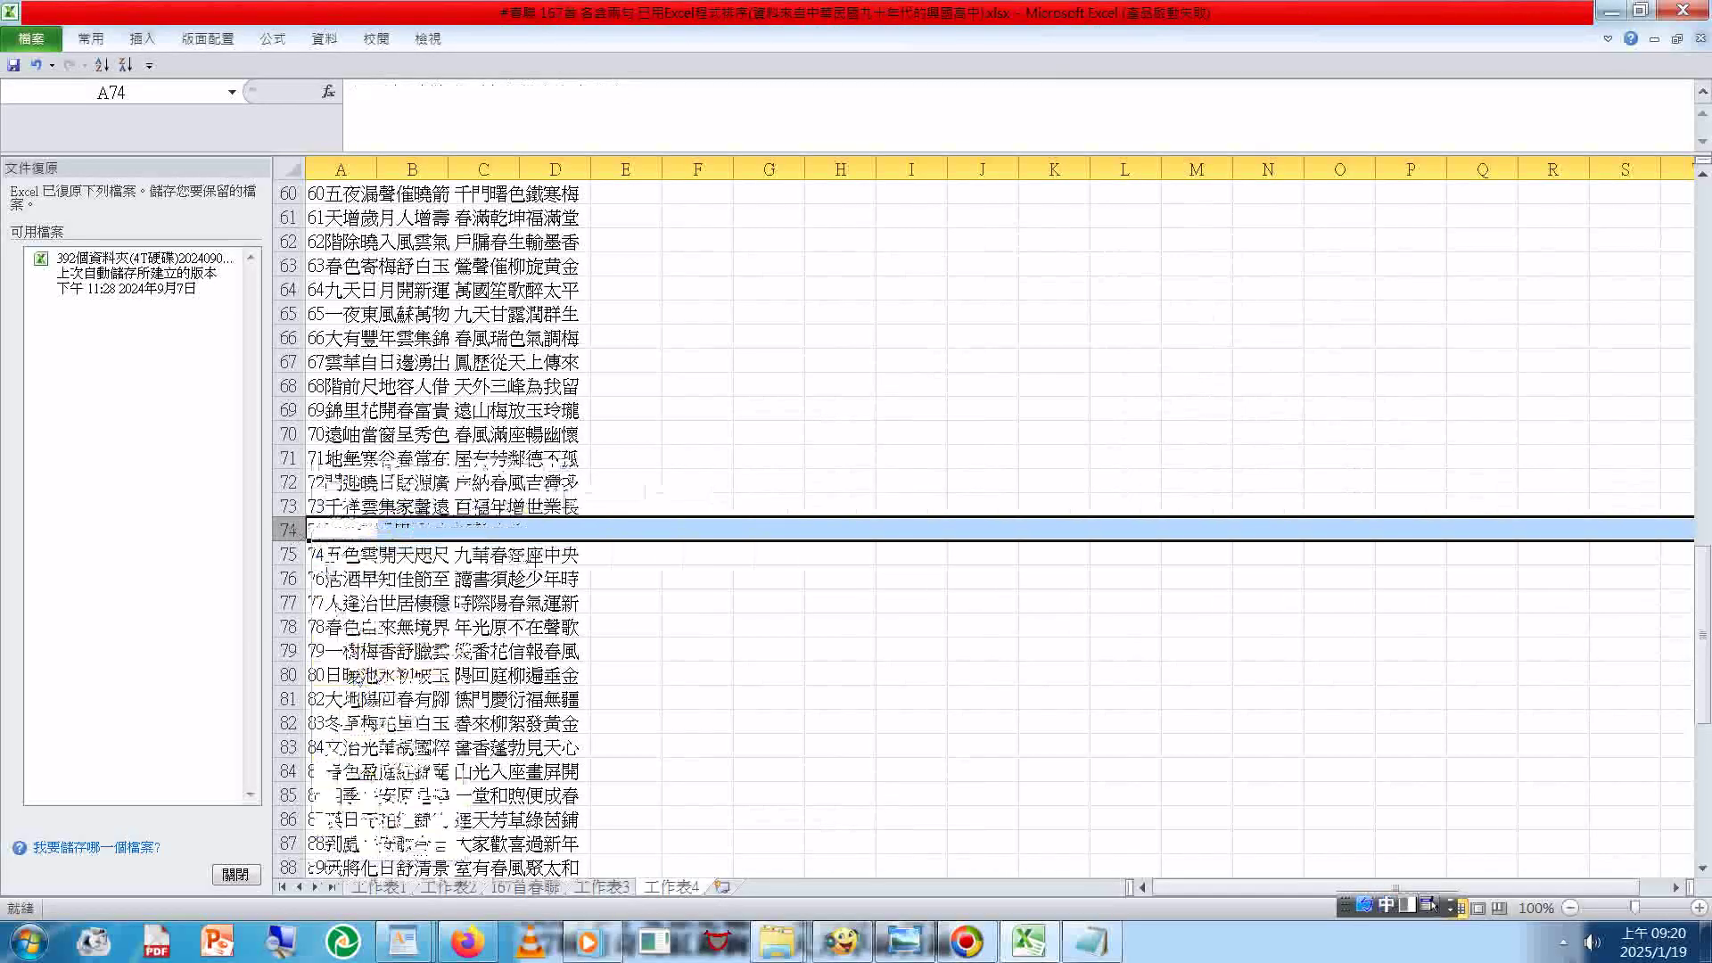
# Step: Try to paste the clipboard contents into the whole inserted row 74, also through Paste Special as 文字
pyautogui.rightClick(321, 533)
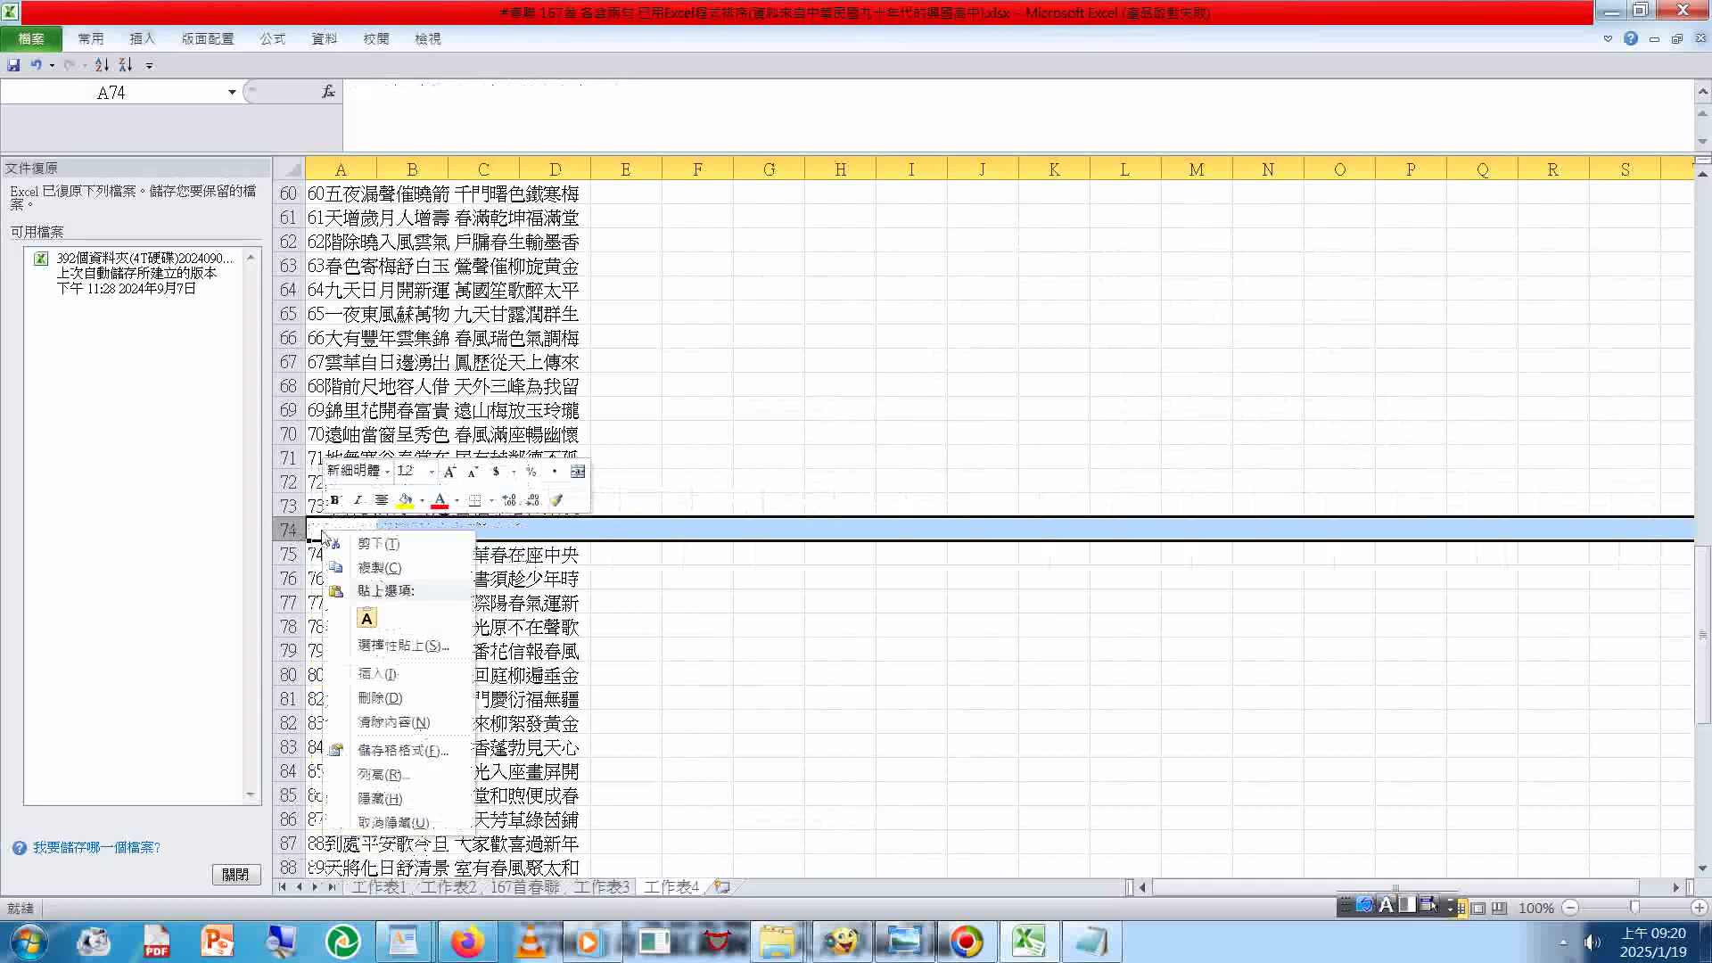
pyautogui.click(366, 618)
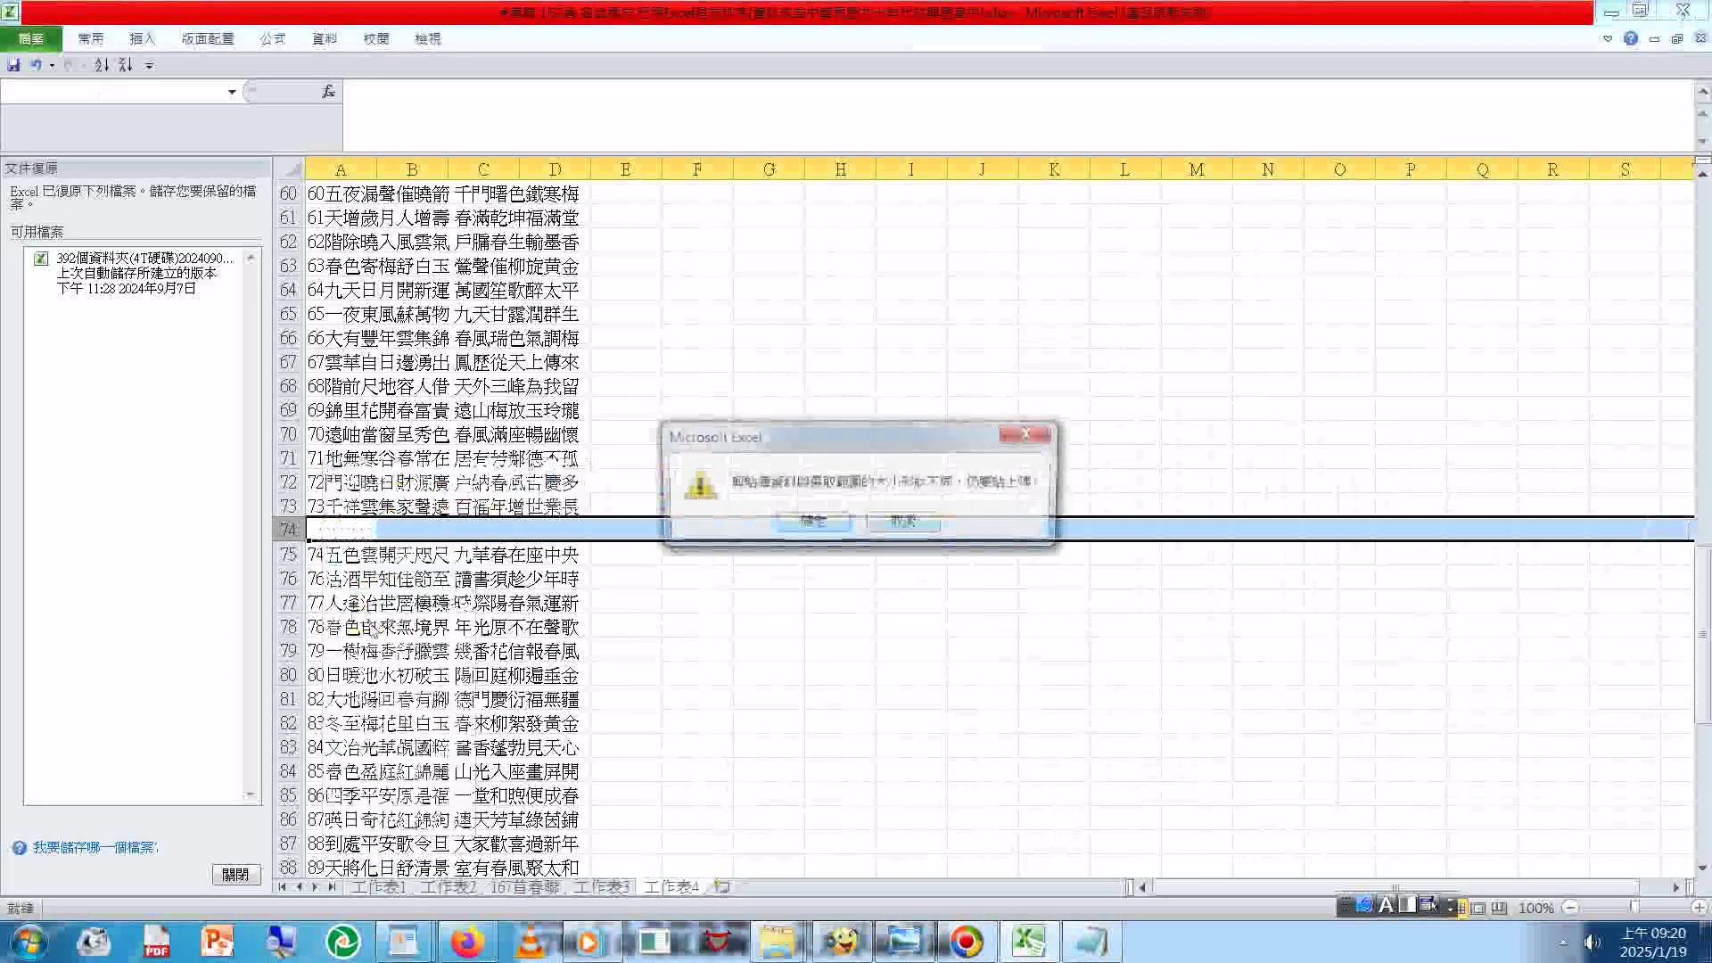
pyautogui.click(1032, 434)
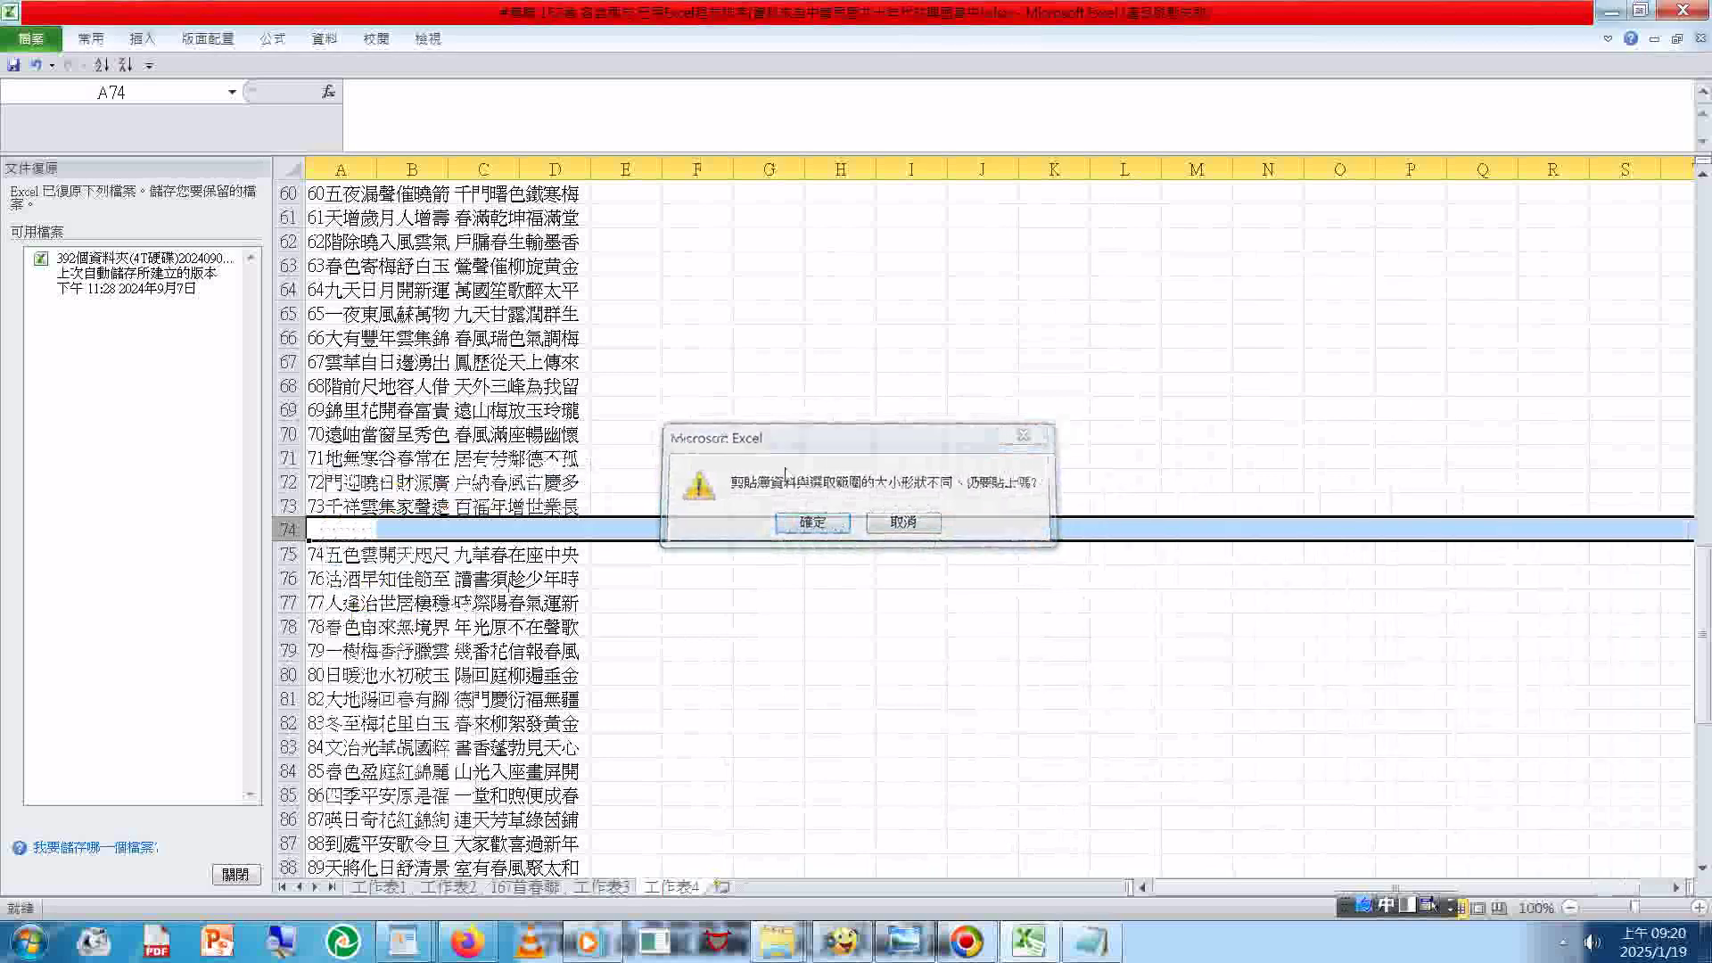
pyautogui.rightClick(319, 532)
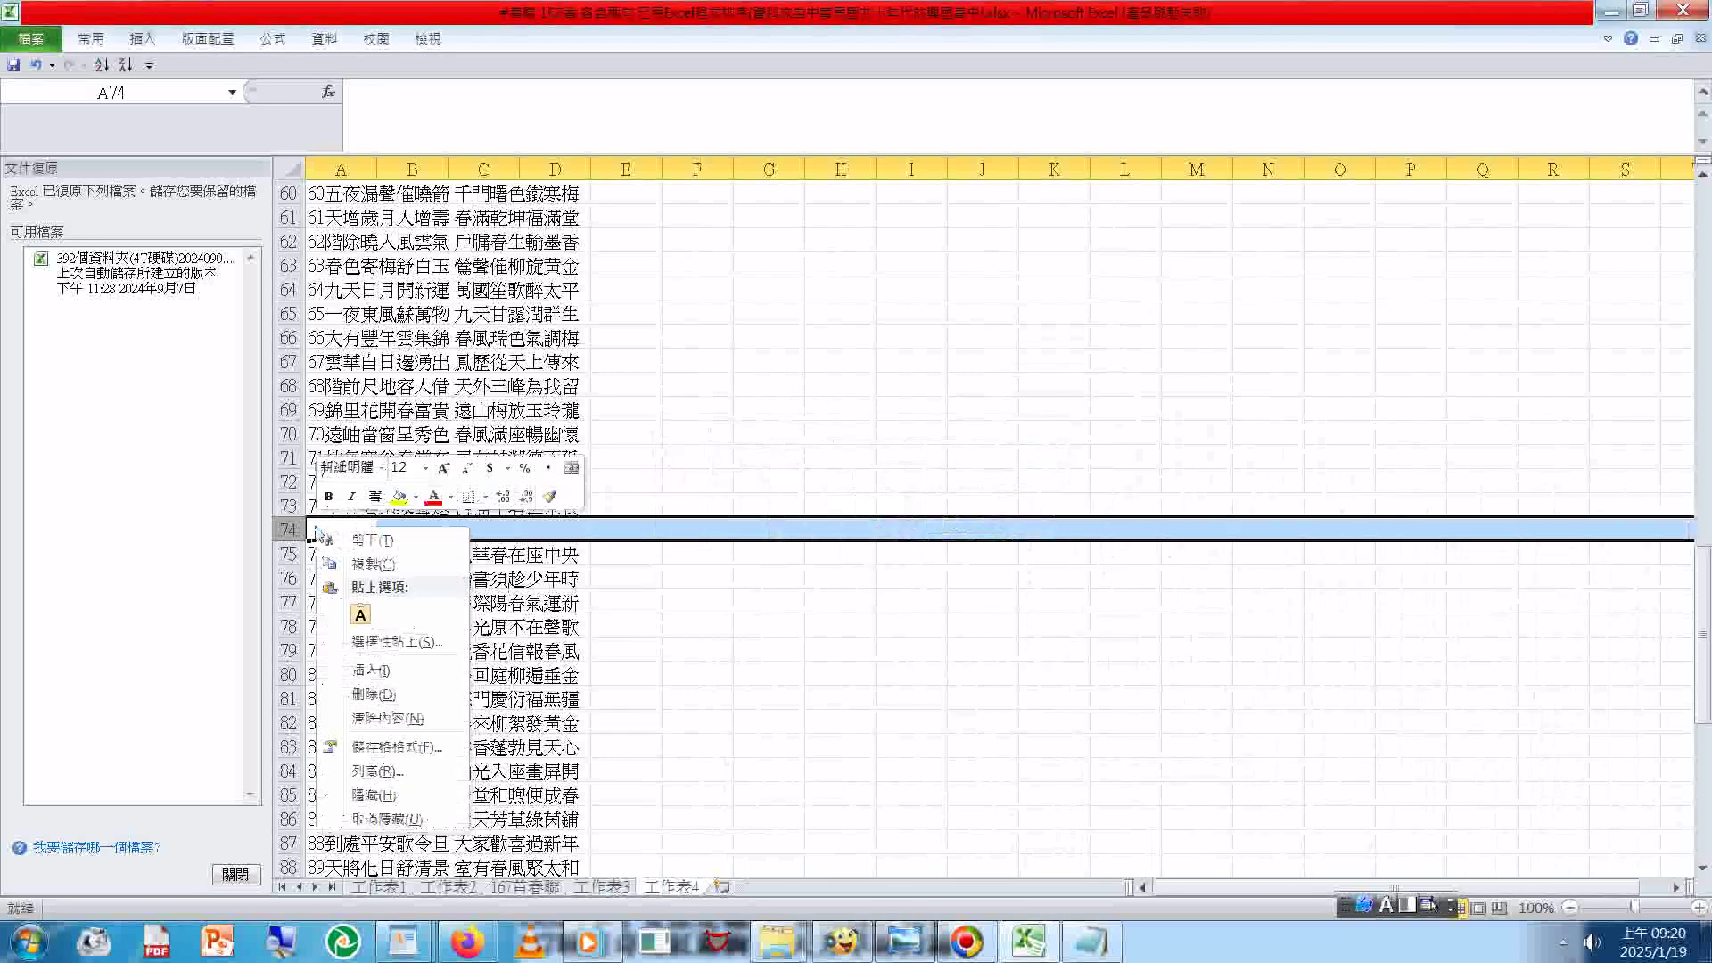
pyautogui.click(365, 617)
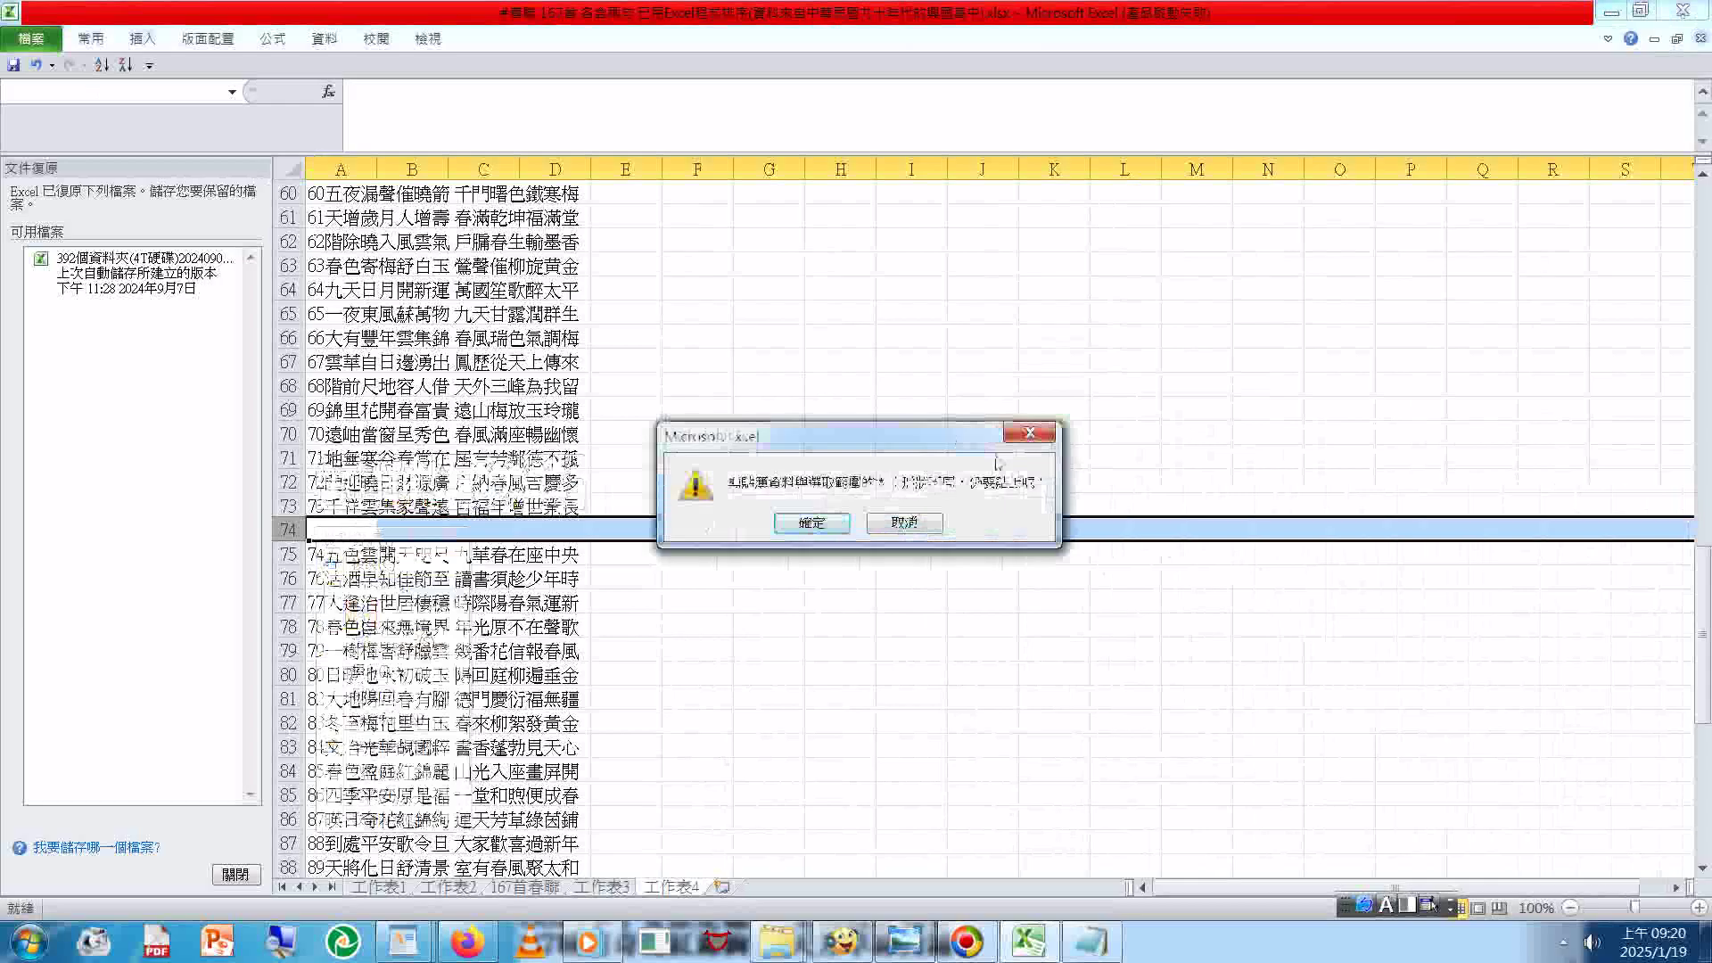
pyautogui.click(1030, 434)
pyautogui.rightClick(318, 532)
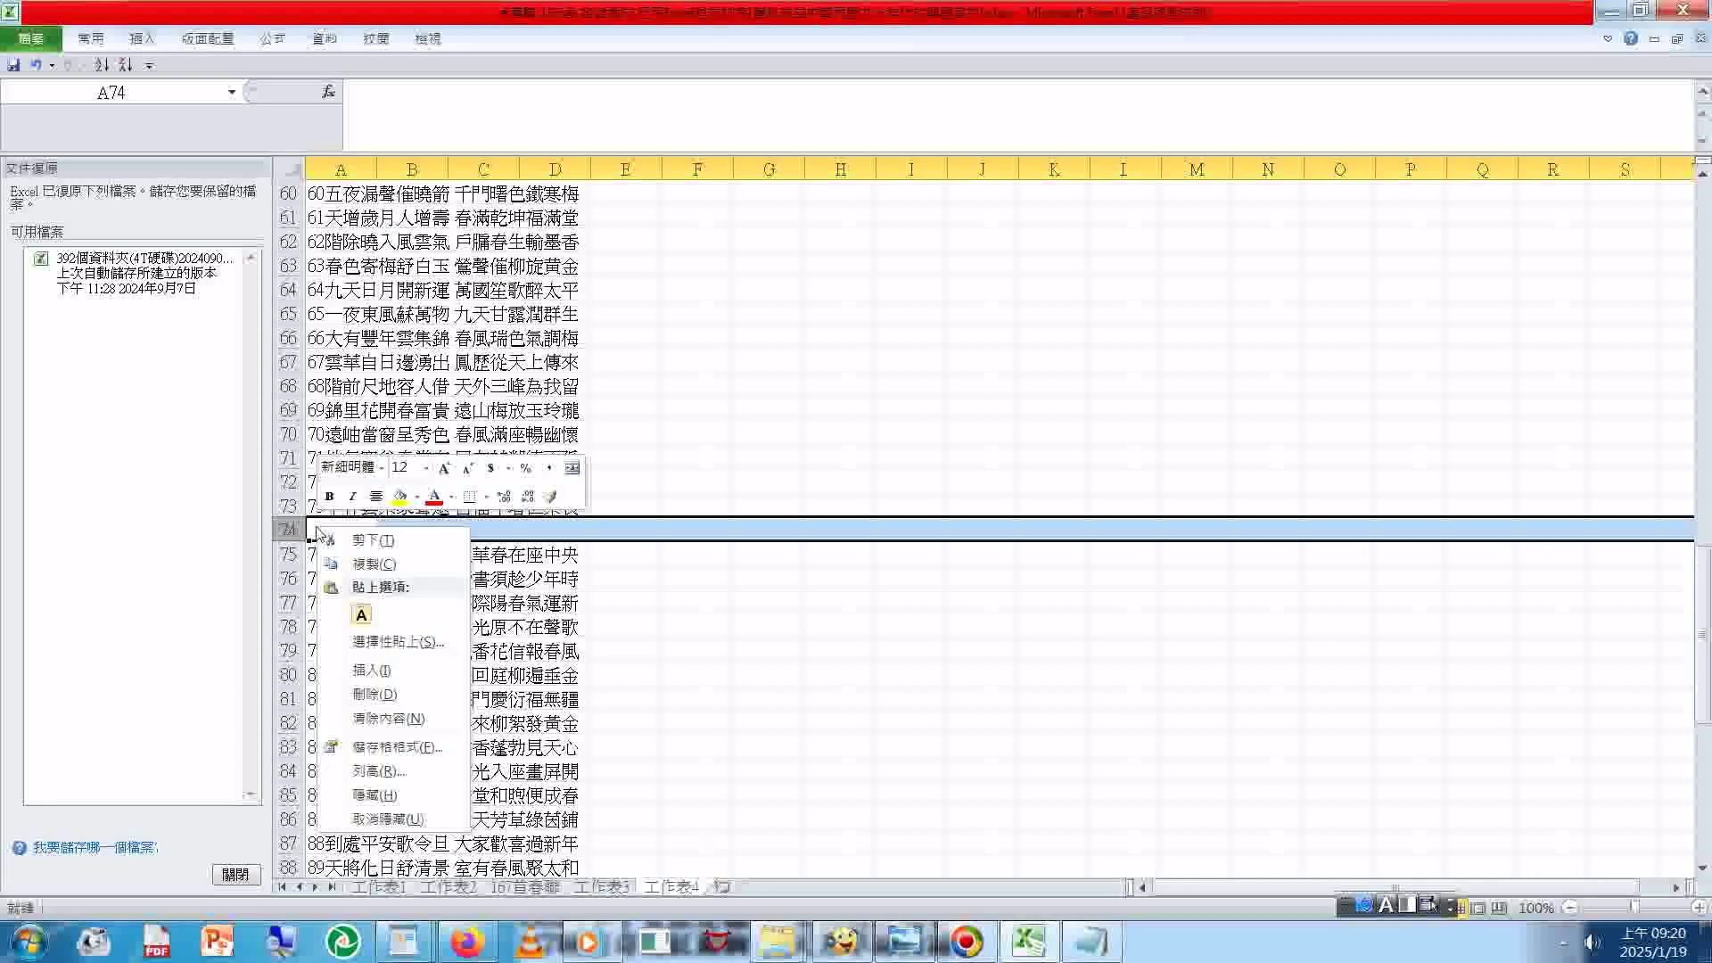
pyautogui.click(362, 615)
pyautogui.rightClick(321, 530)
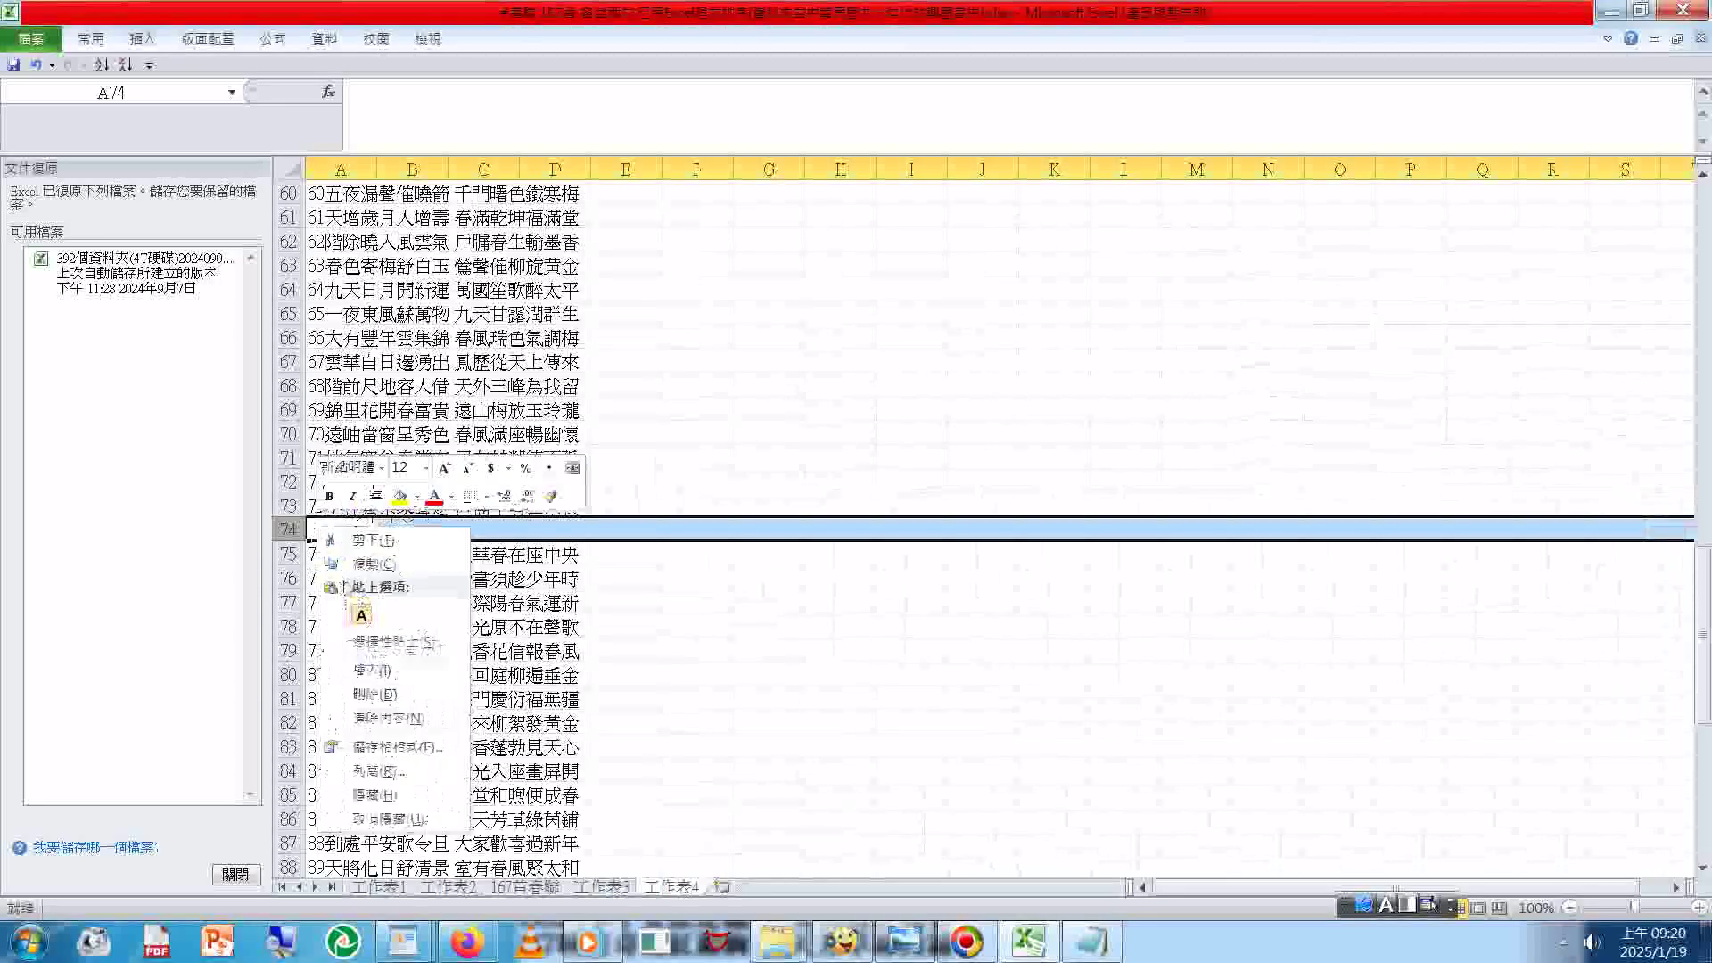
pyautogui.click(367, 643)
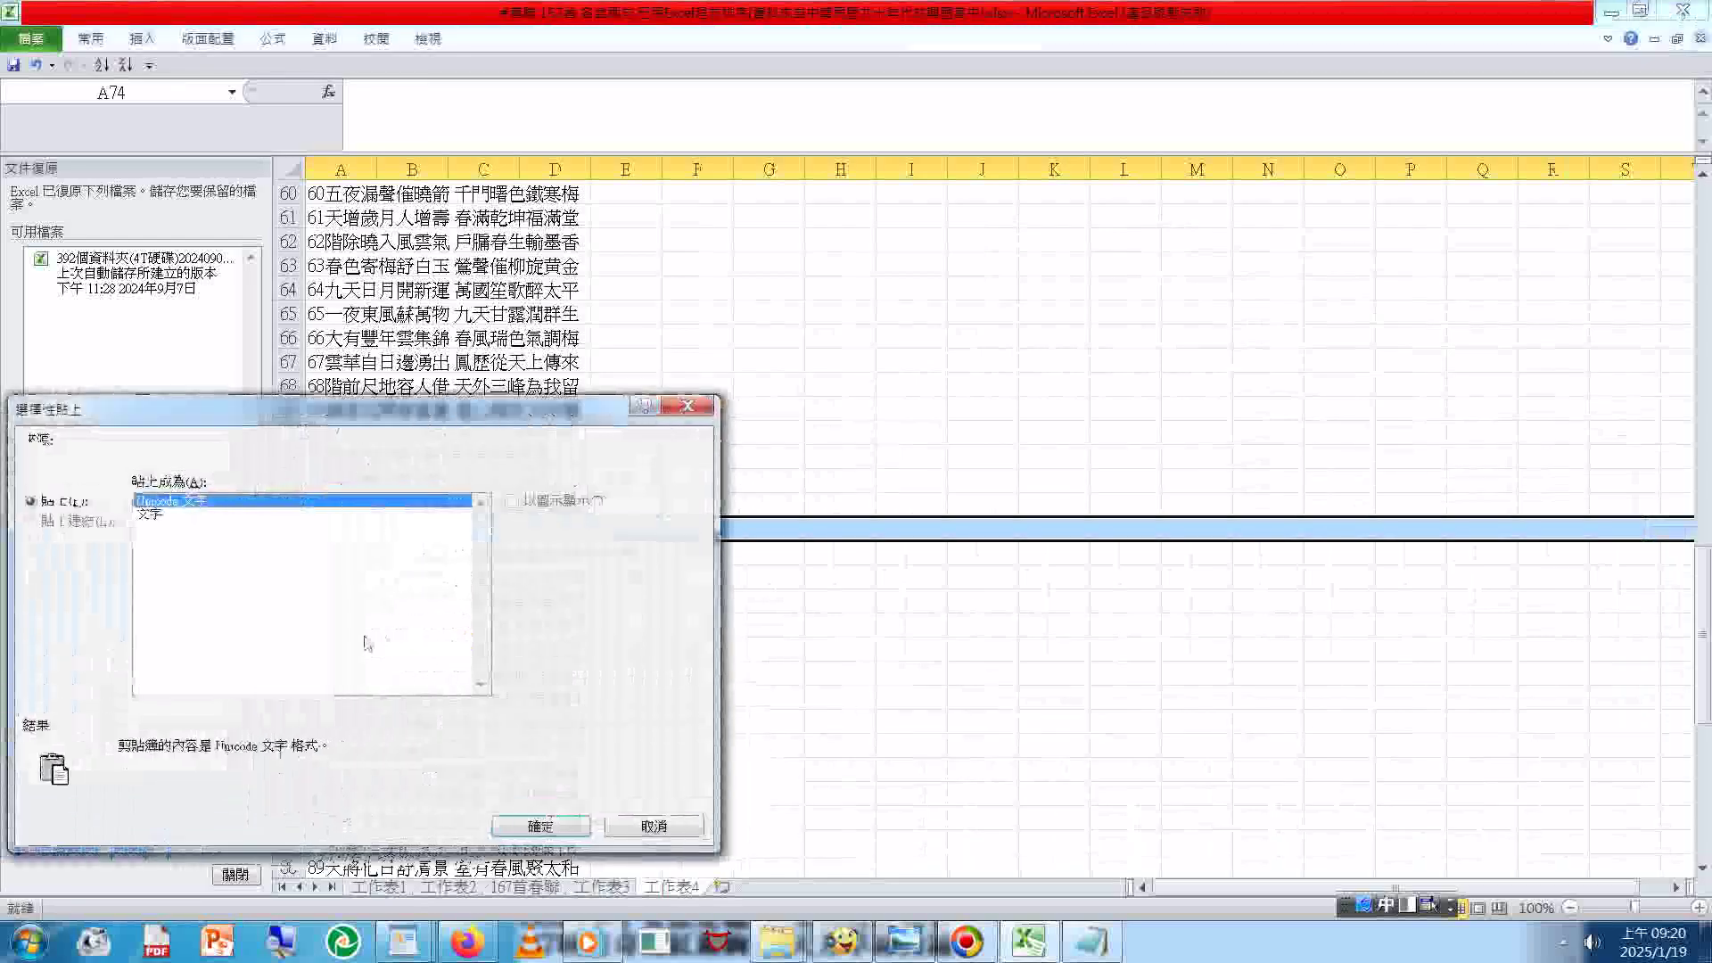
pyautogui.click(175, 515)
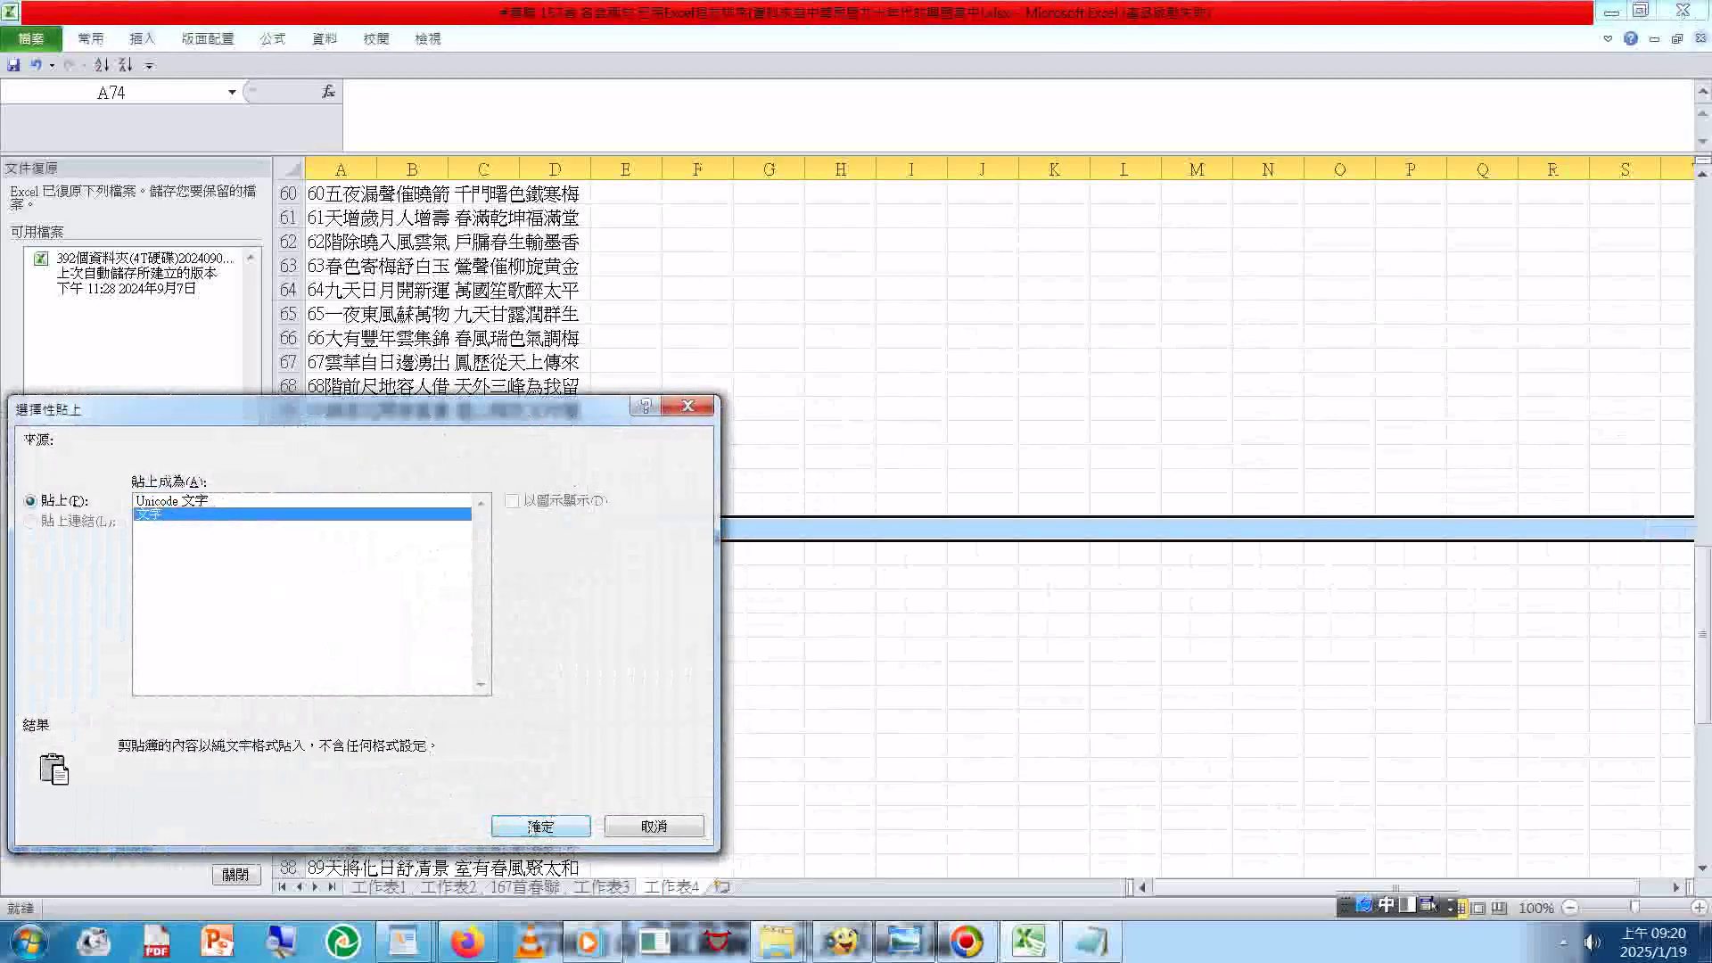
pyautogui.click(532, 826)
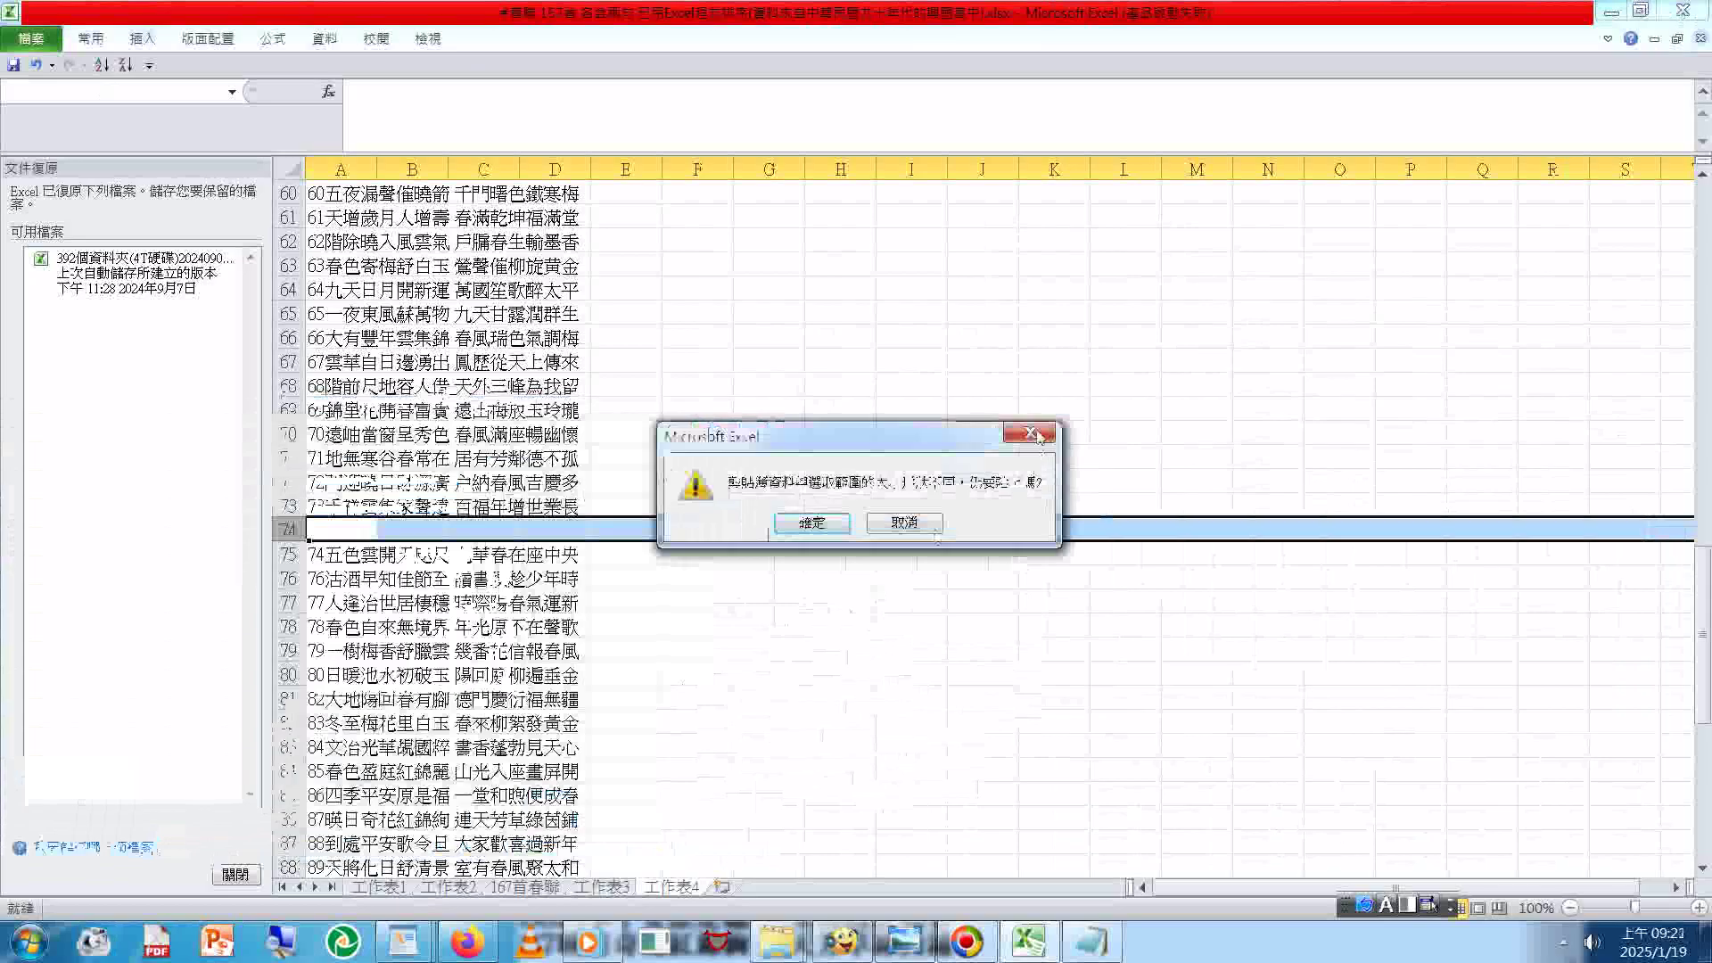
pyautogui.click(1032, 434)
# Step: Open the empty cell A74 for editing and try to paste the clipboard contents into it
pyautogui.rightClick(313, 531)
pyautogui.click(313, 532)
pyautogui.doubleClick(313, 533)
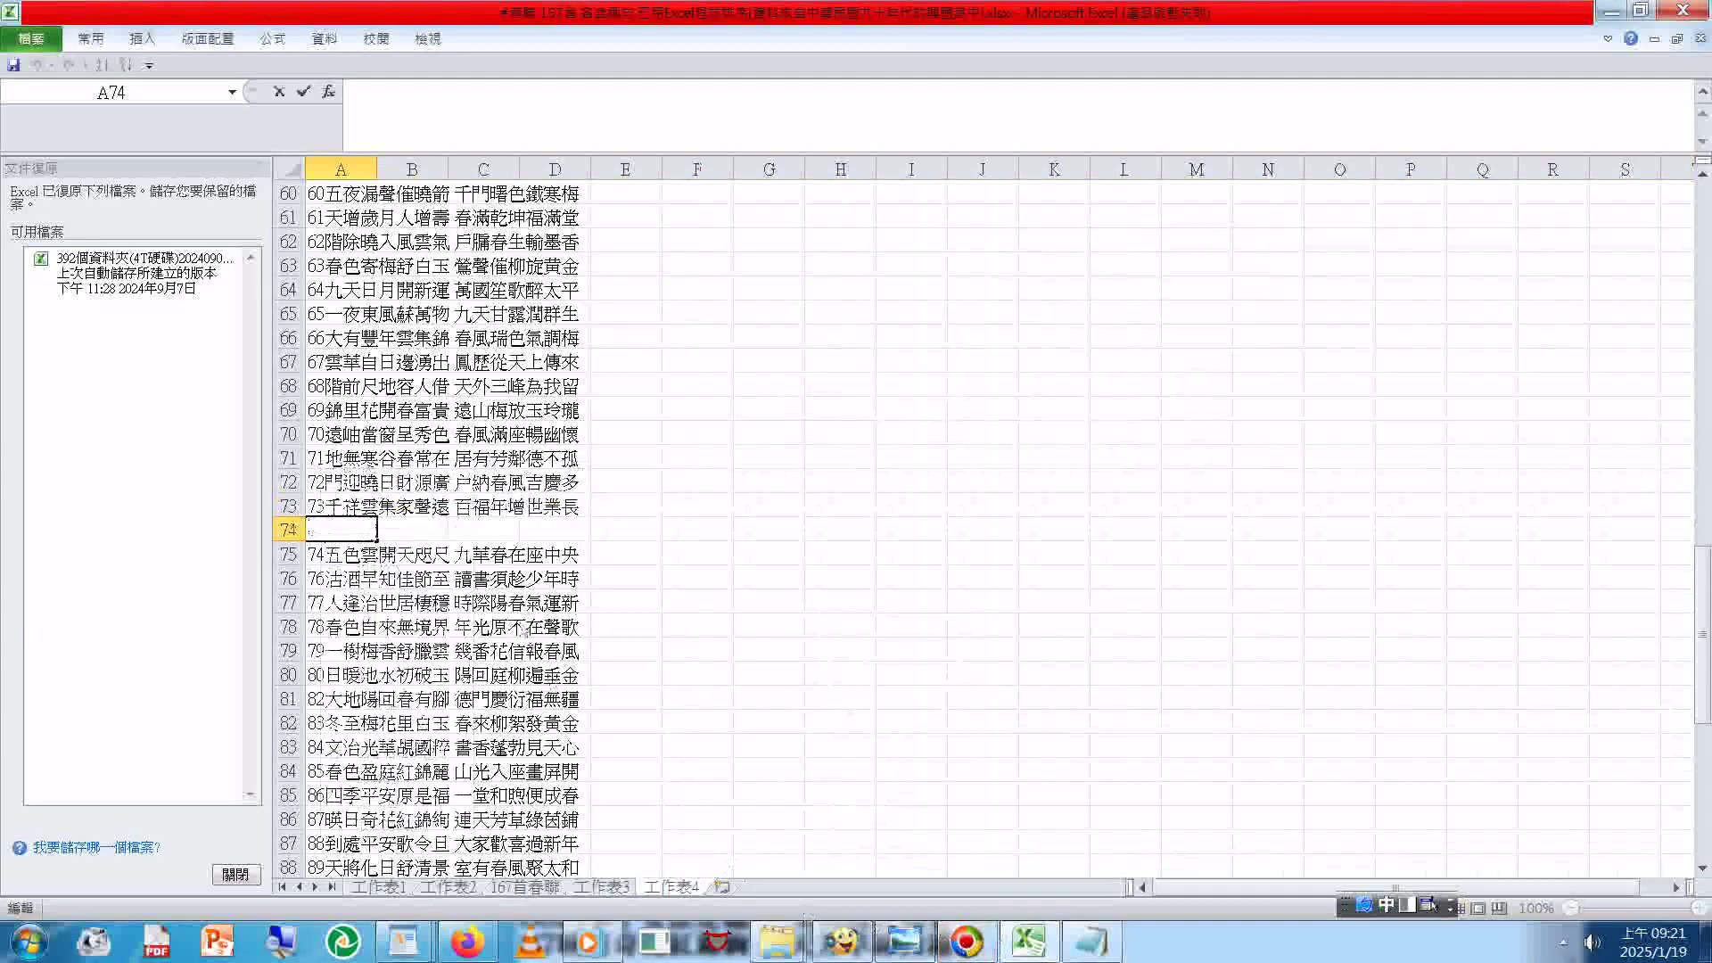
pyautogui.rightClick(342, 533)
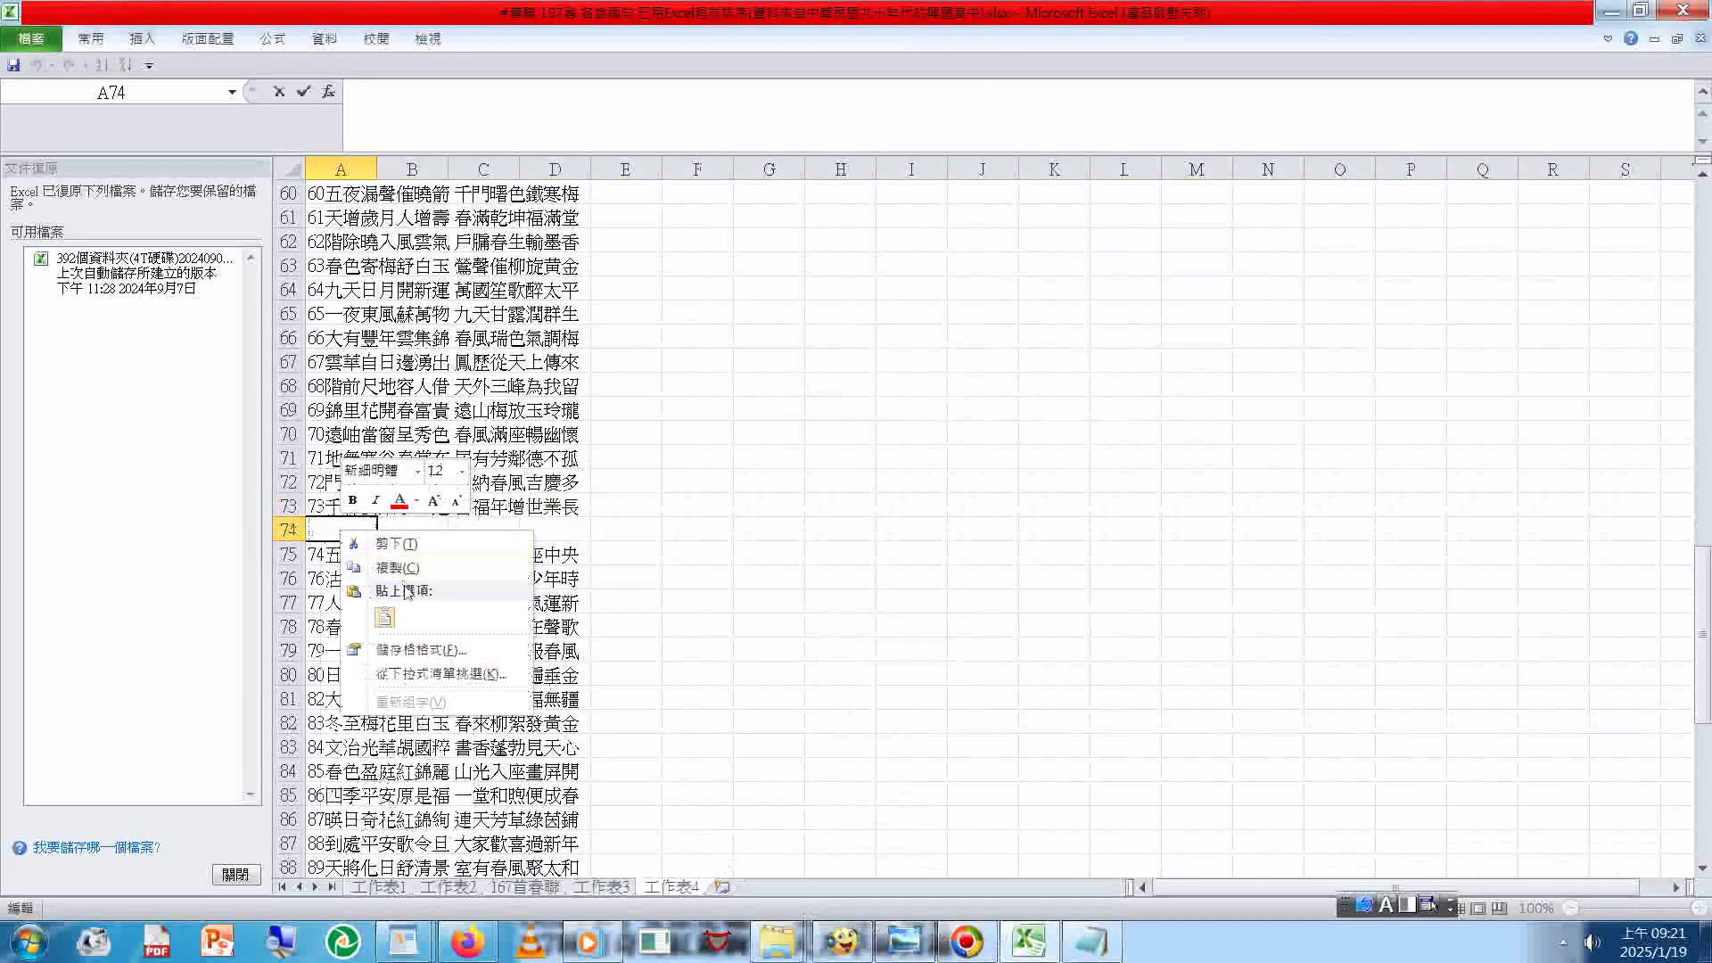
pyautogui.click(384, 617)
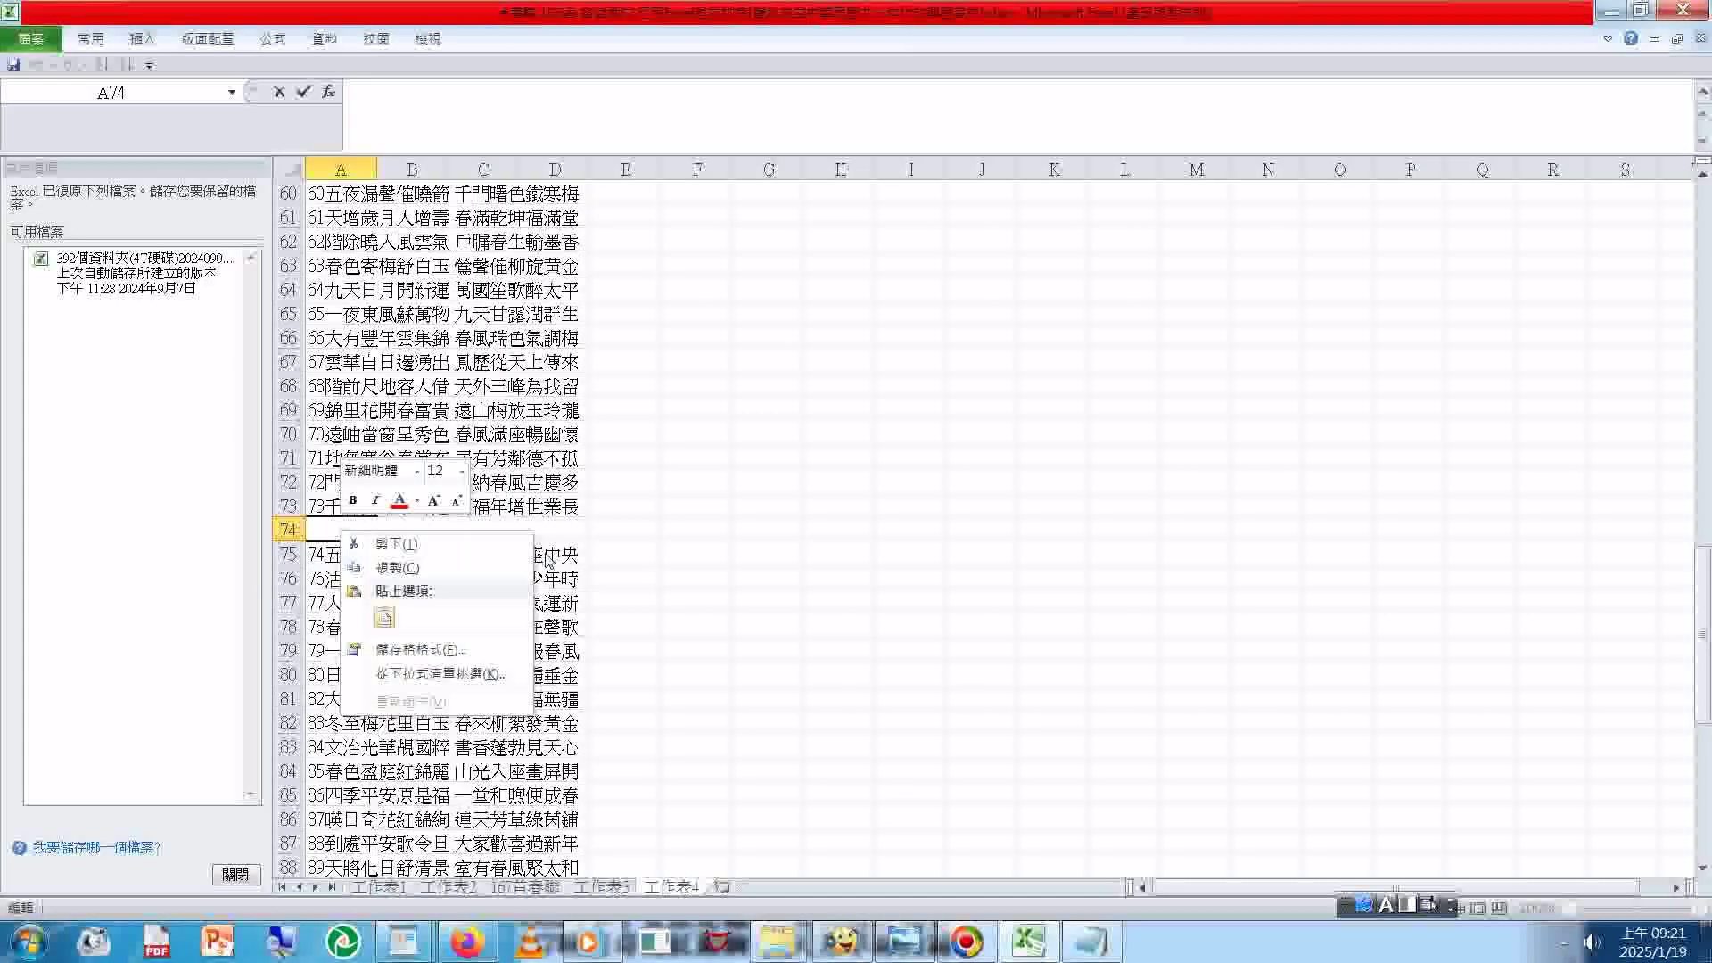
# Step: Copy 74五色祥雲增景福 一輪春日放紅光 from the Notepad list and paste it into cell A74 in Excel
pyautogui.click(1082, 941)
pyautogui.rightClick(807, 593)
pyautogui.click(856, 655)
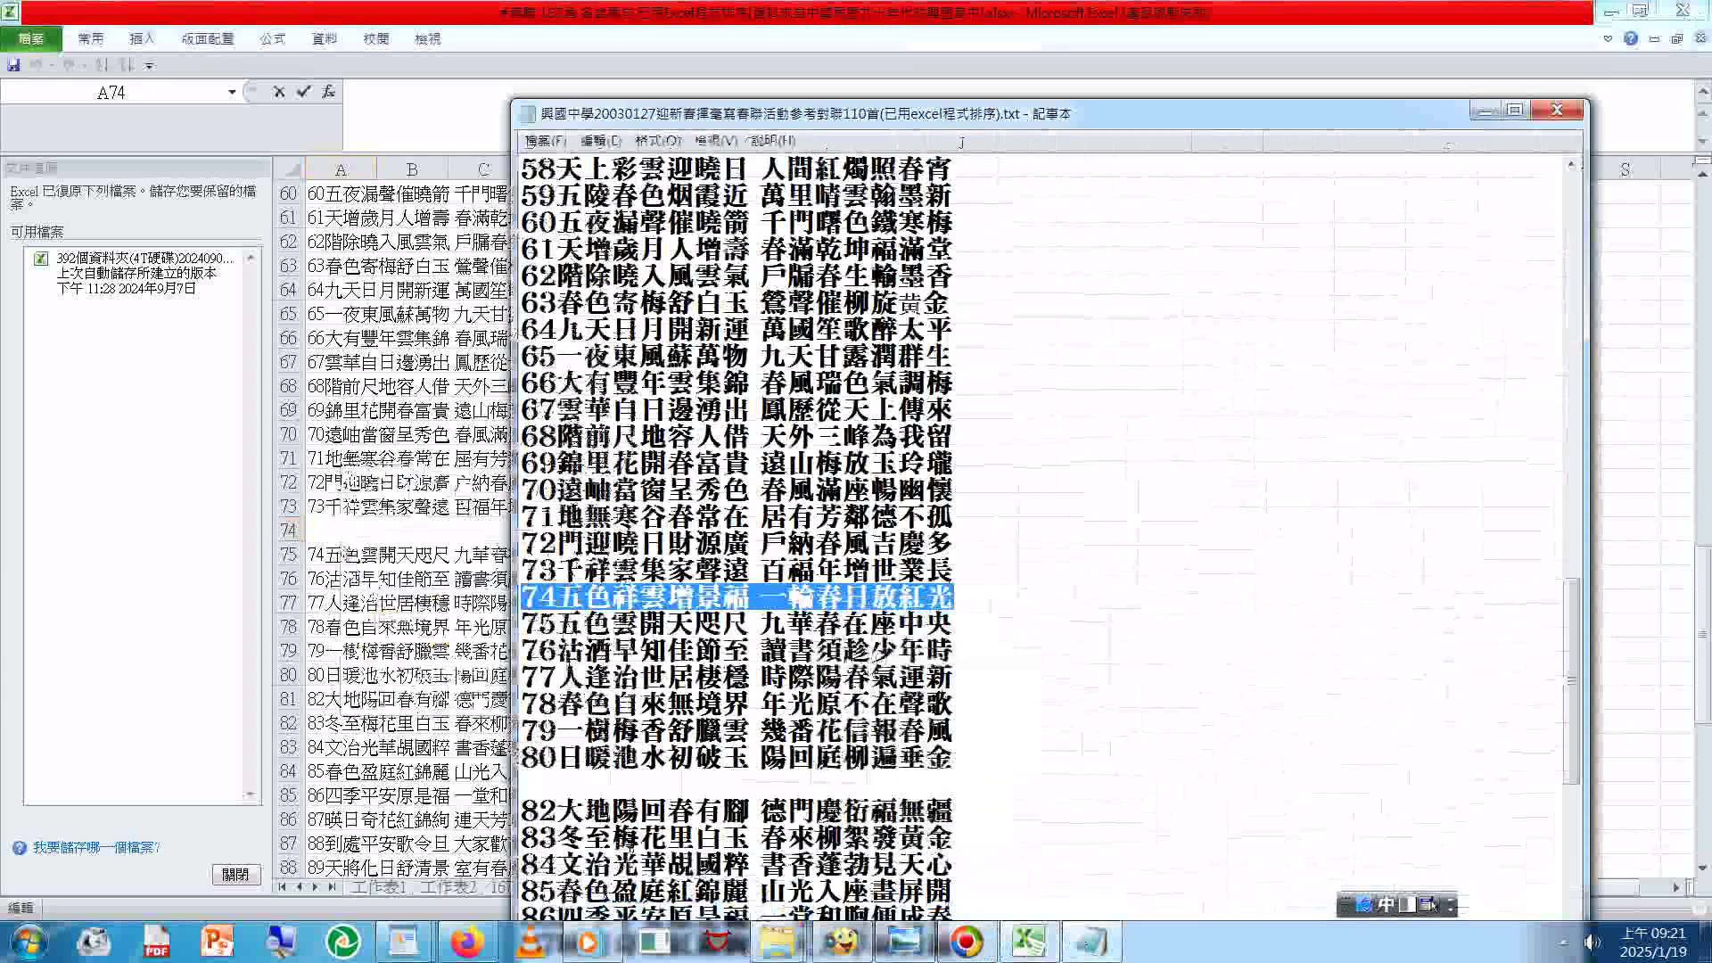
pyautogui.click(318, 533)
pyautogui.rightClick(315, 533)
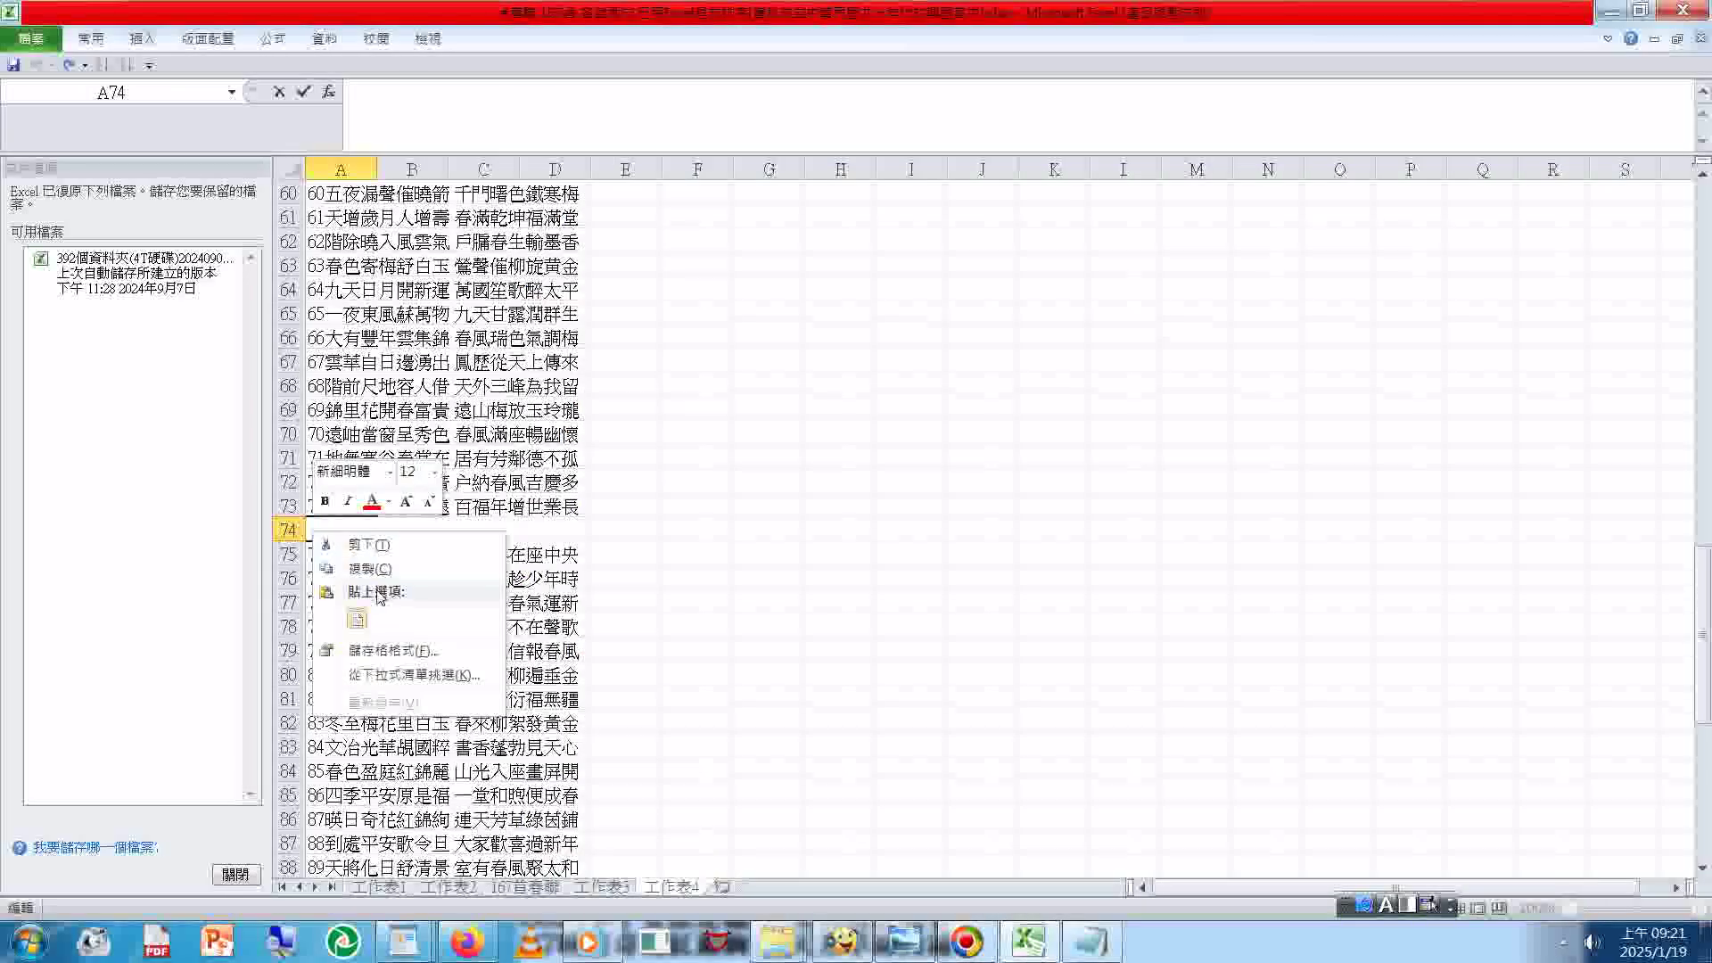
pyautogui.click(357, 618)
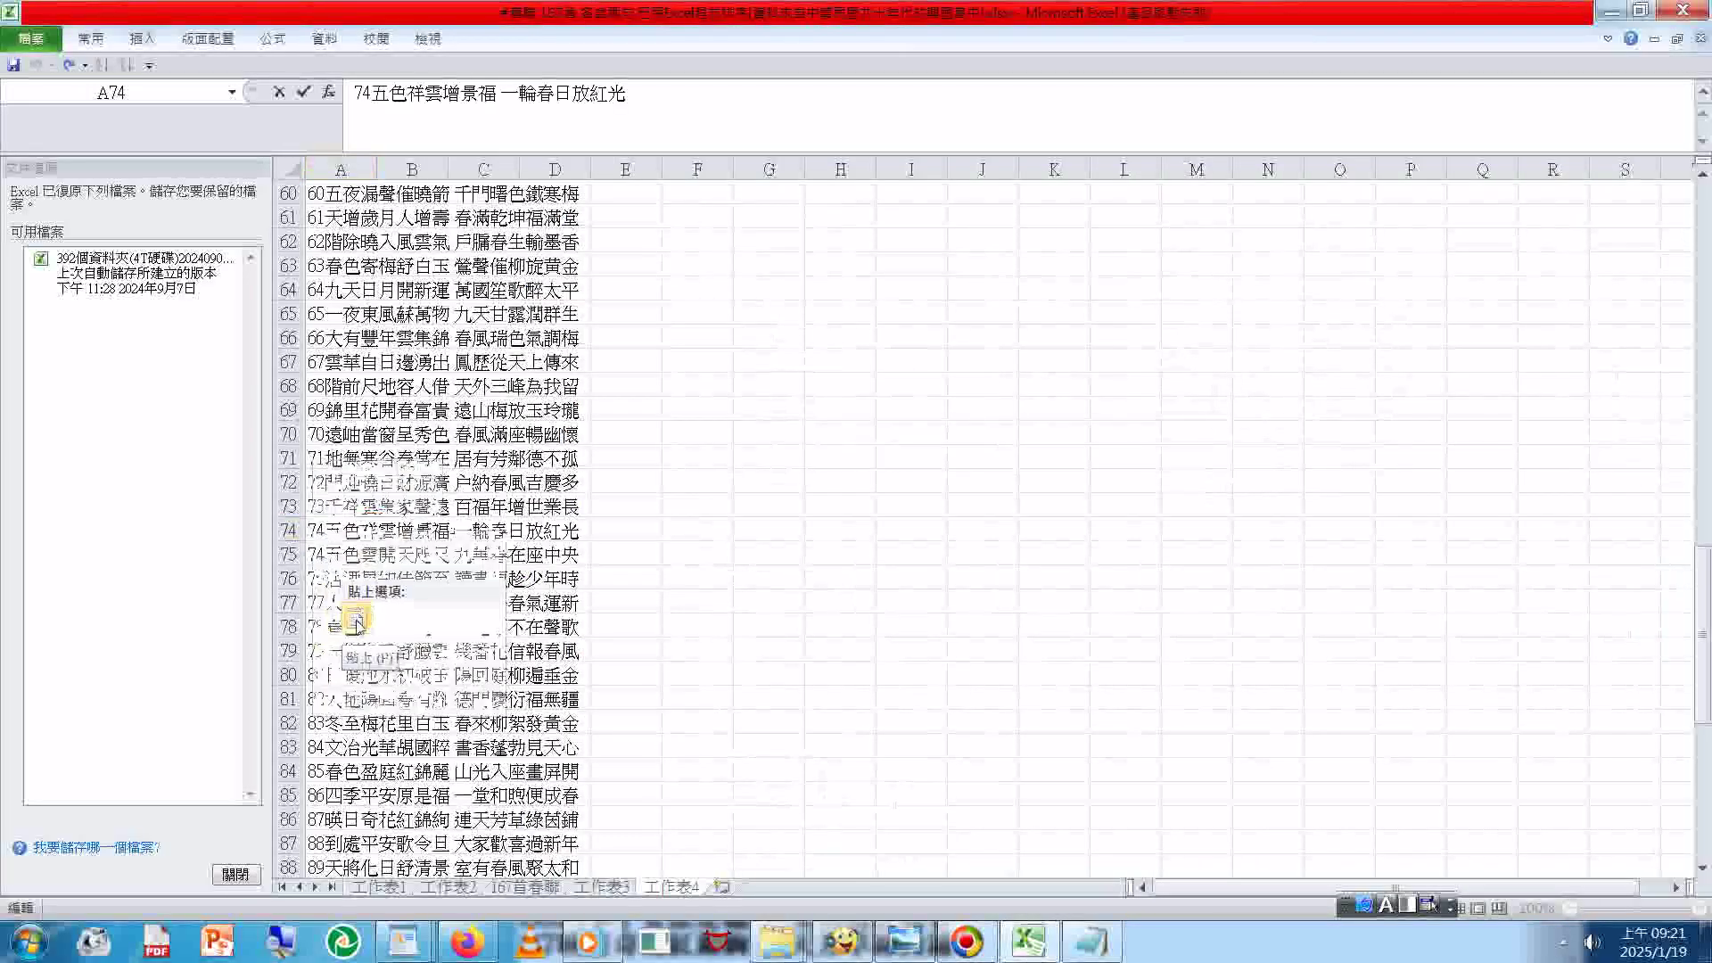
pyautogui.rightClick(315, 533)
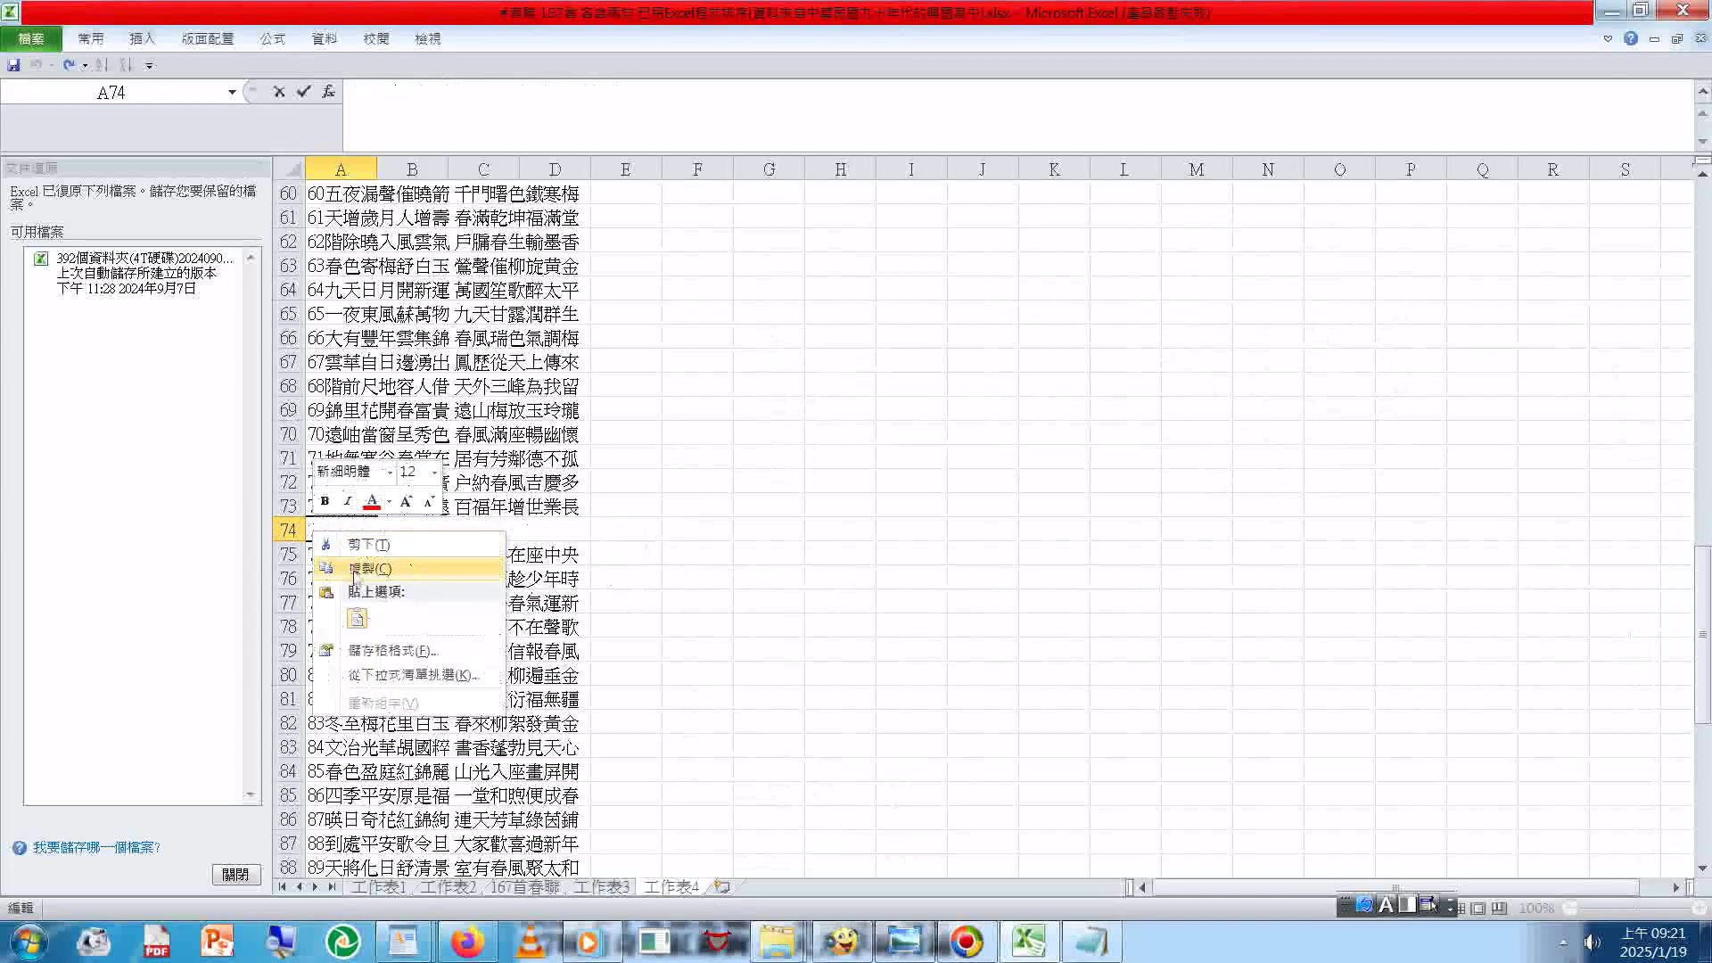
pyautogui.click(356, 618)
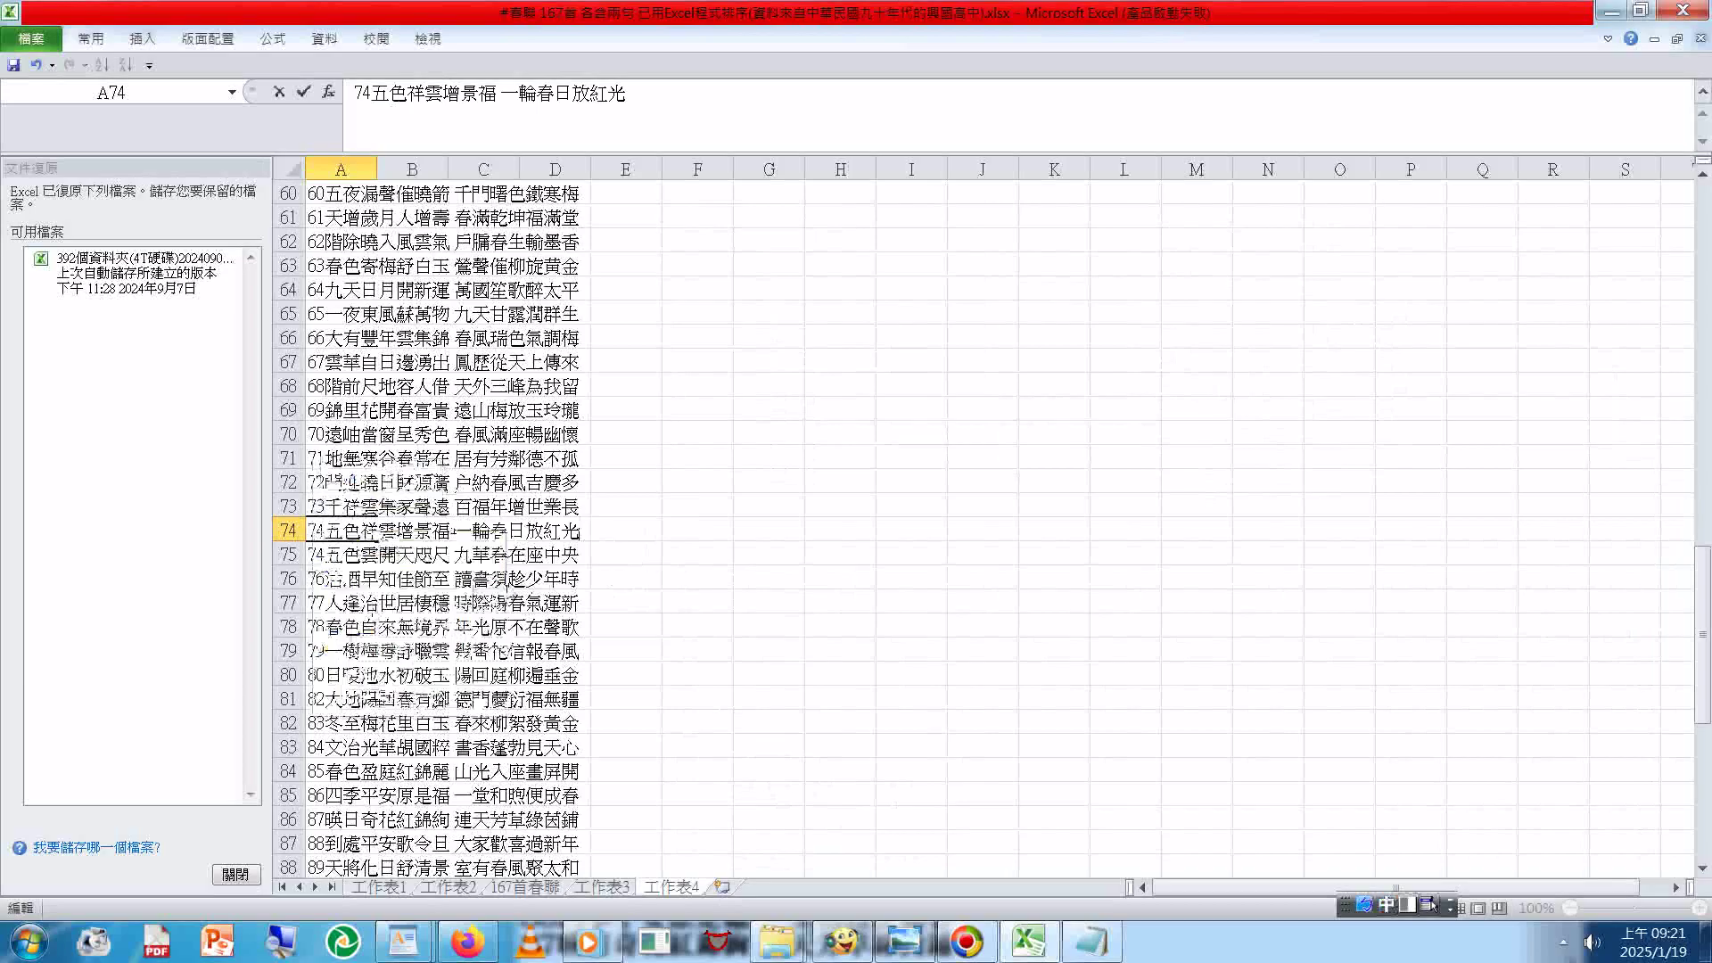
# Step: Change the number of the couplet 五色雲開天咫尺 in cell A75 to 75
pyautogui.click(318, 560)
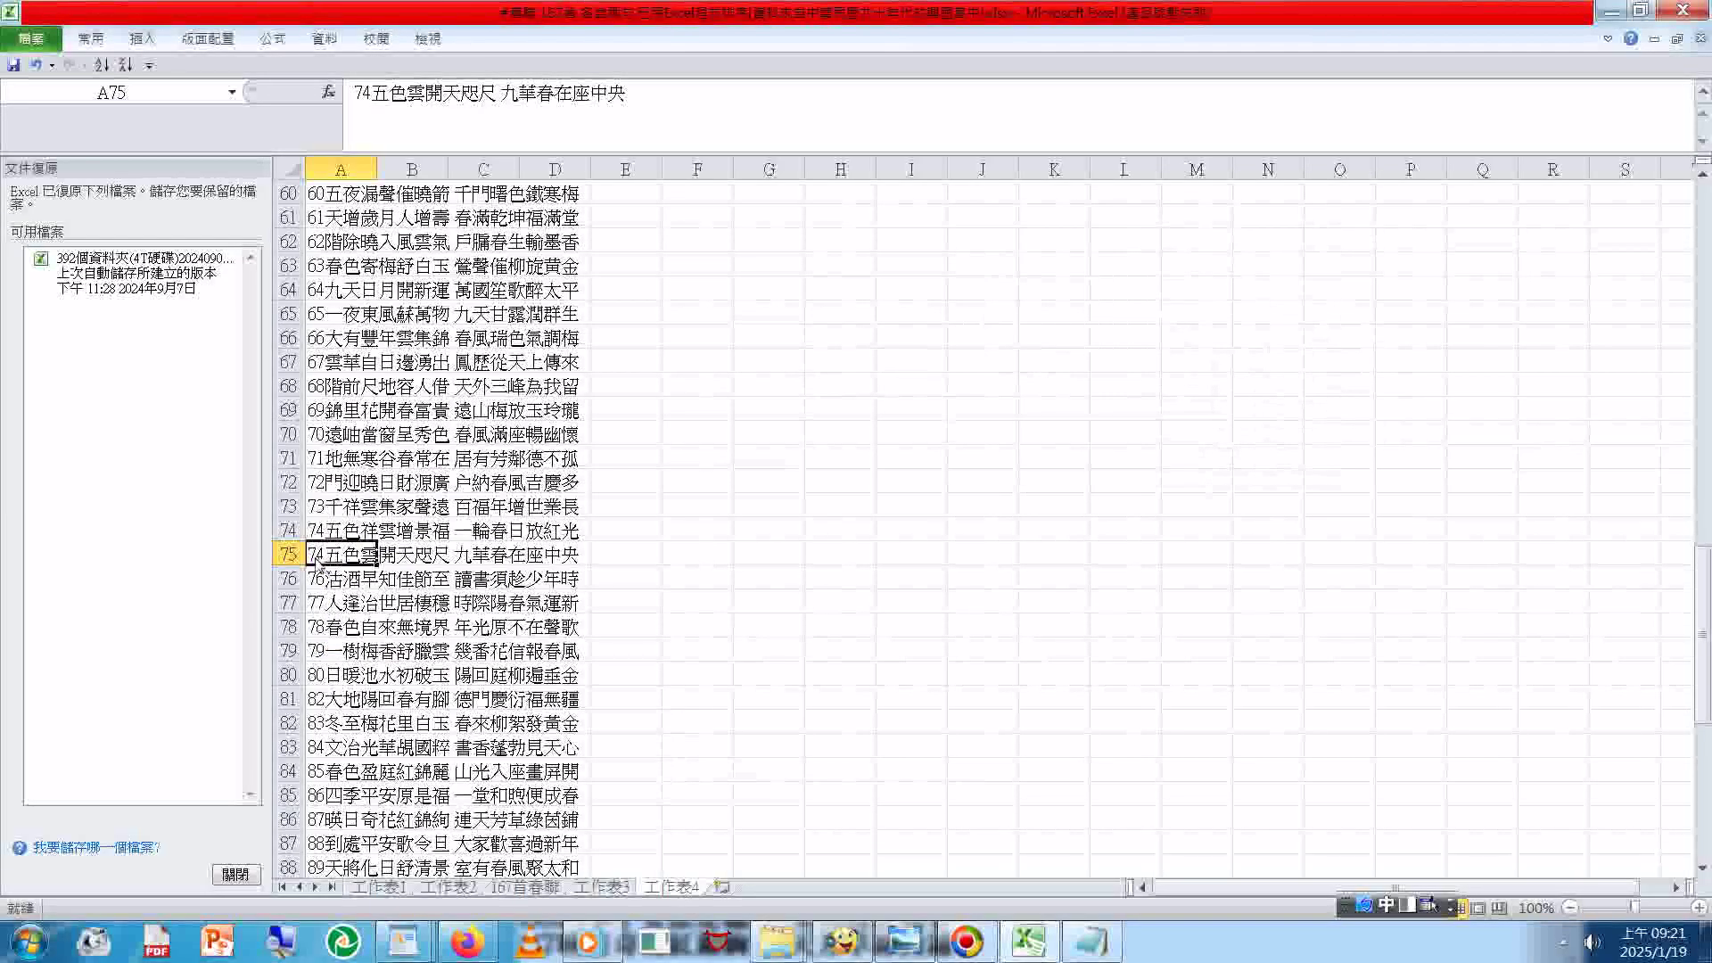
pyautogui.doubleClick(317, 560)
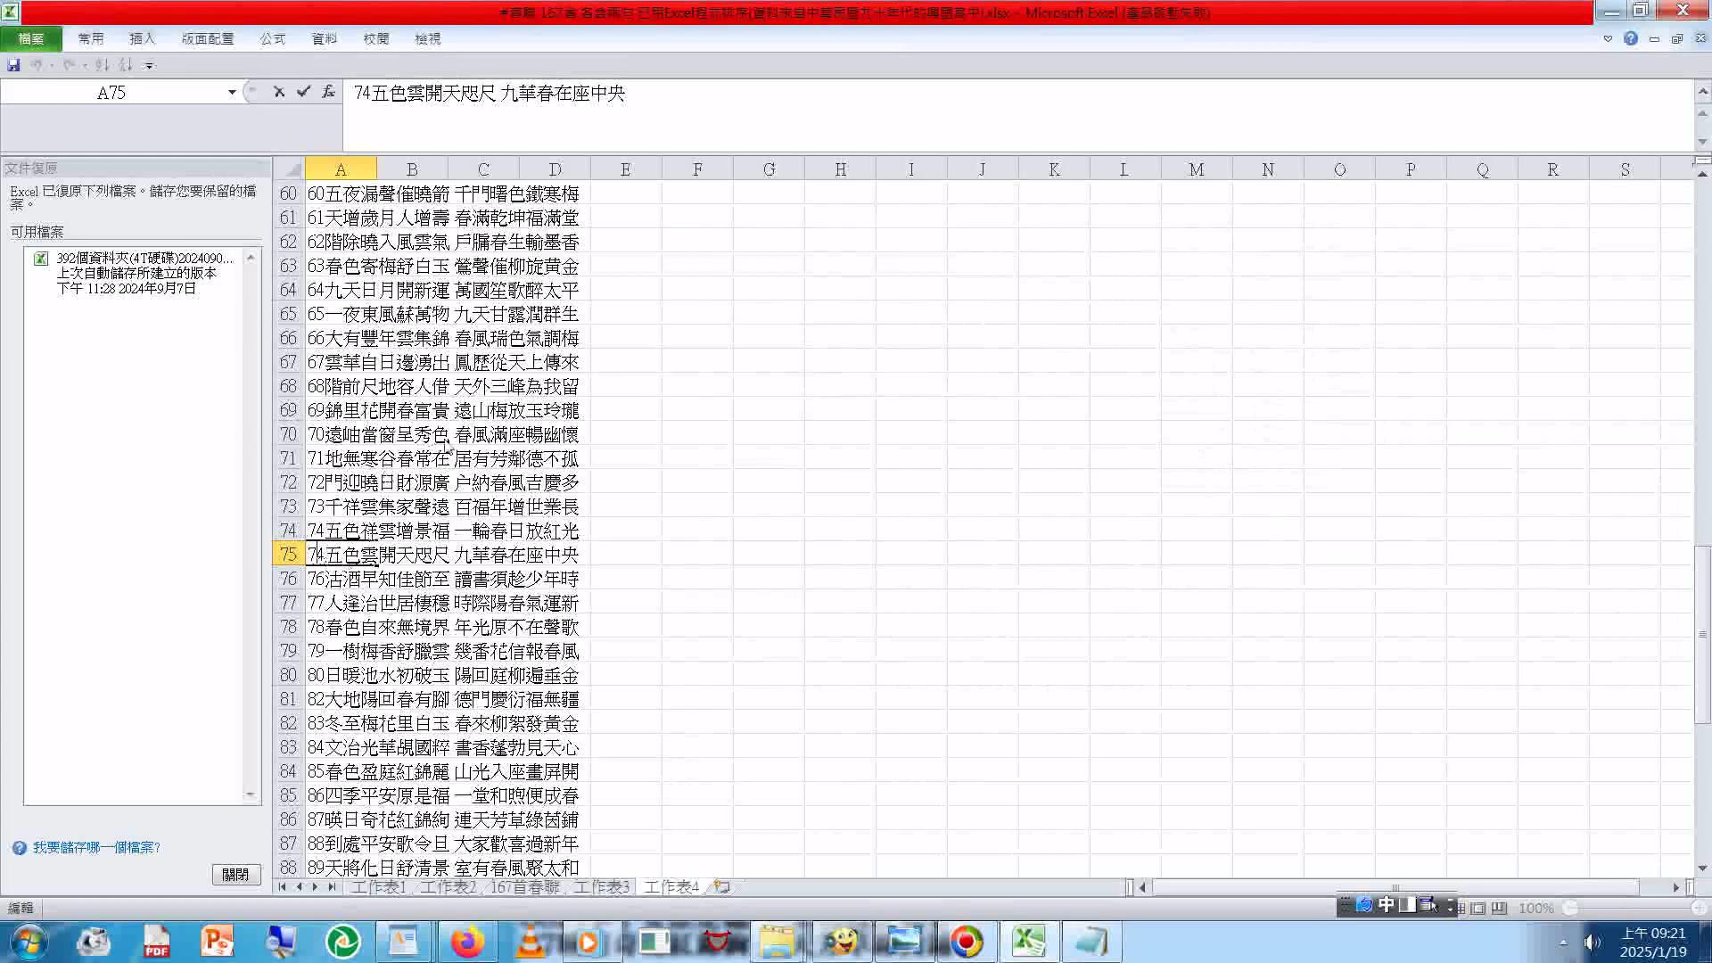
pyautogui.write('5')
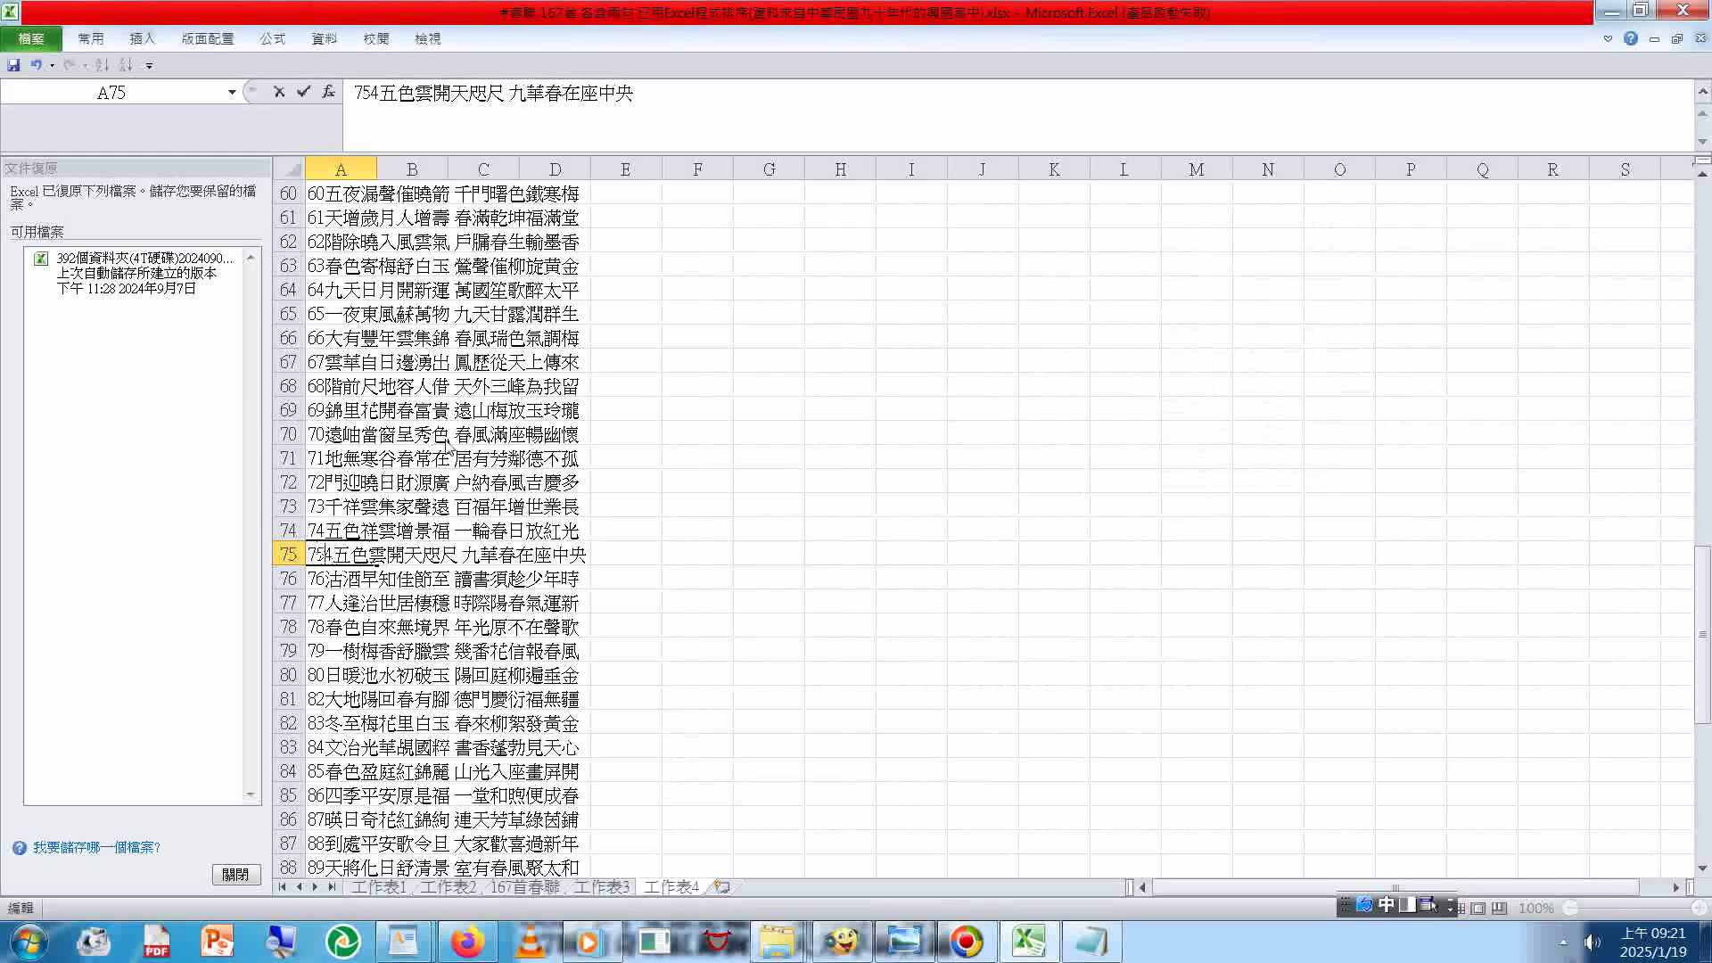
pyautogui.press('Delete')
pyautogui.press('Return')
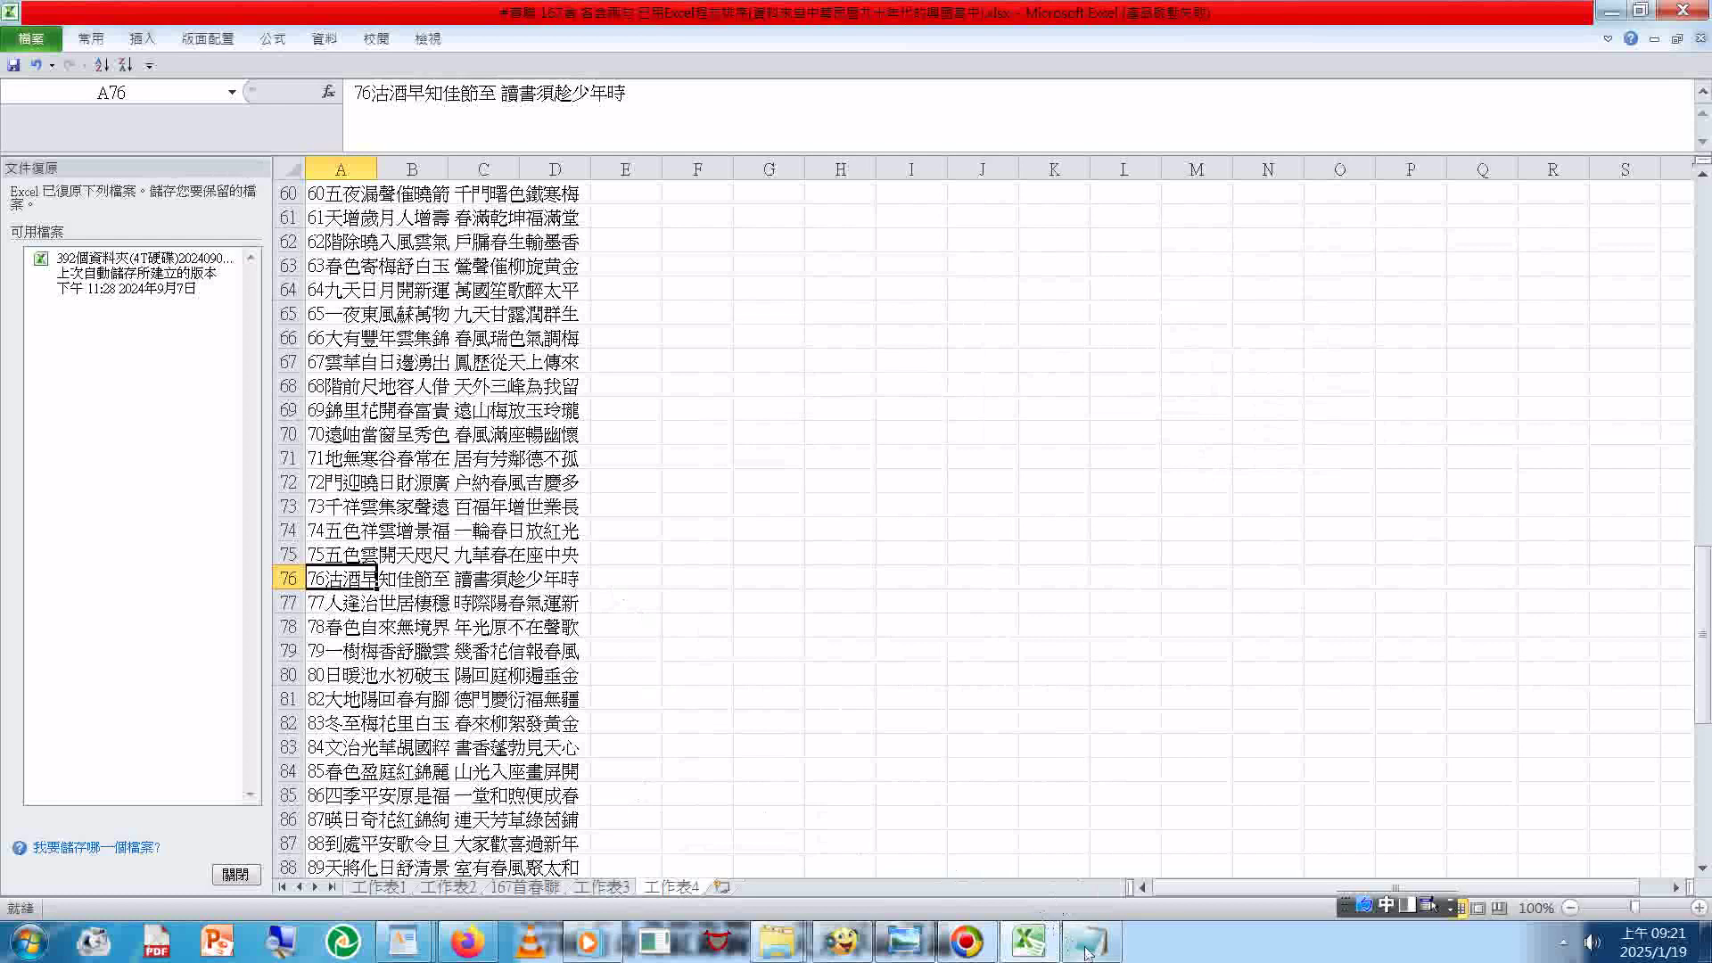
# Step: Switch to the Notepad list and enter 81三春草木含生意 on the empty line between couplets 80 and 82
pyautogui.moveTo(1089, 954)
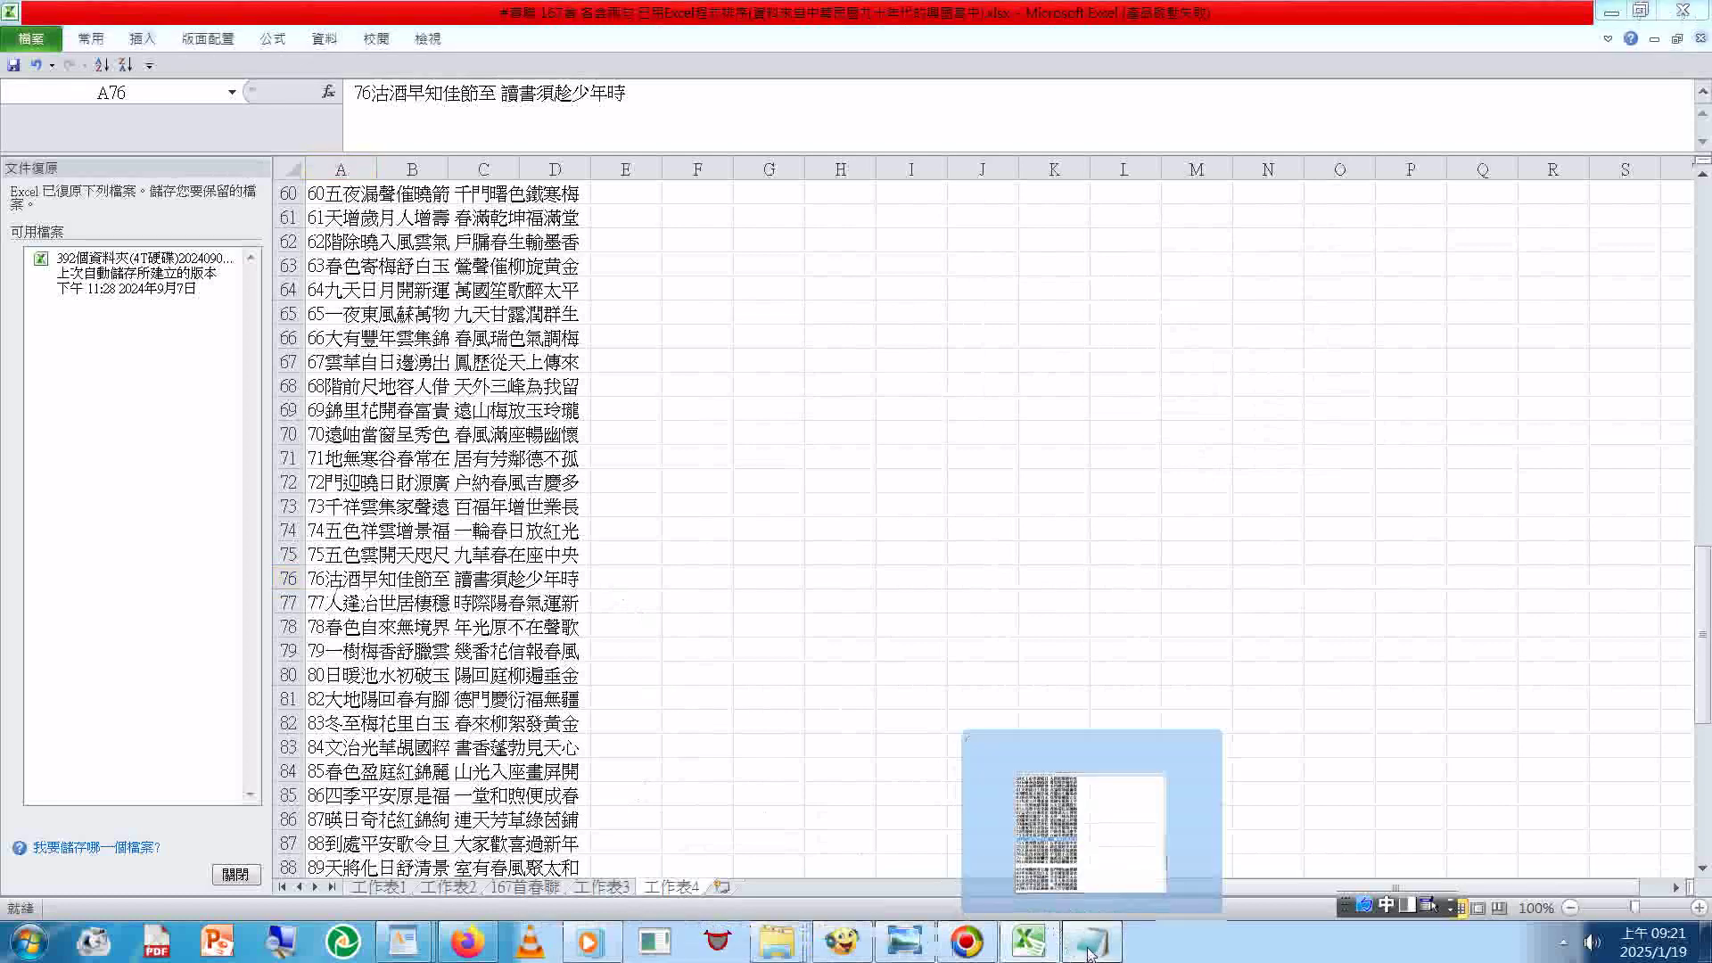
pyautogui.click(1089, 954)
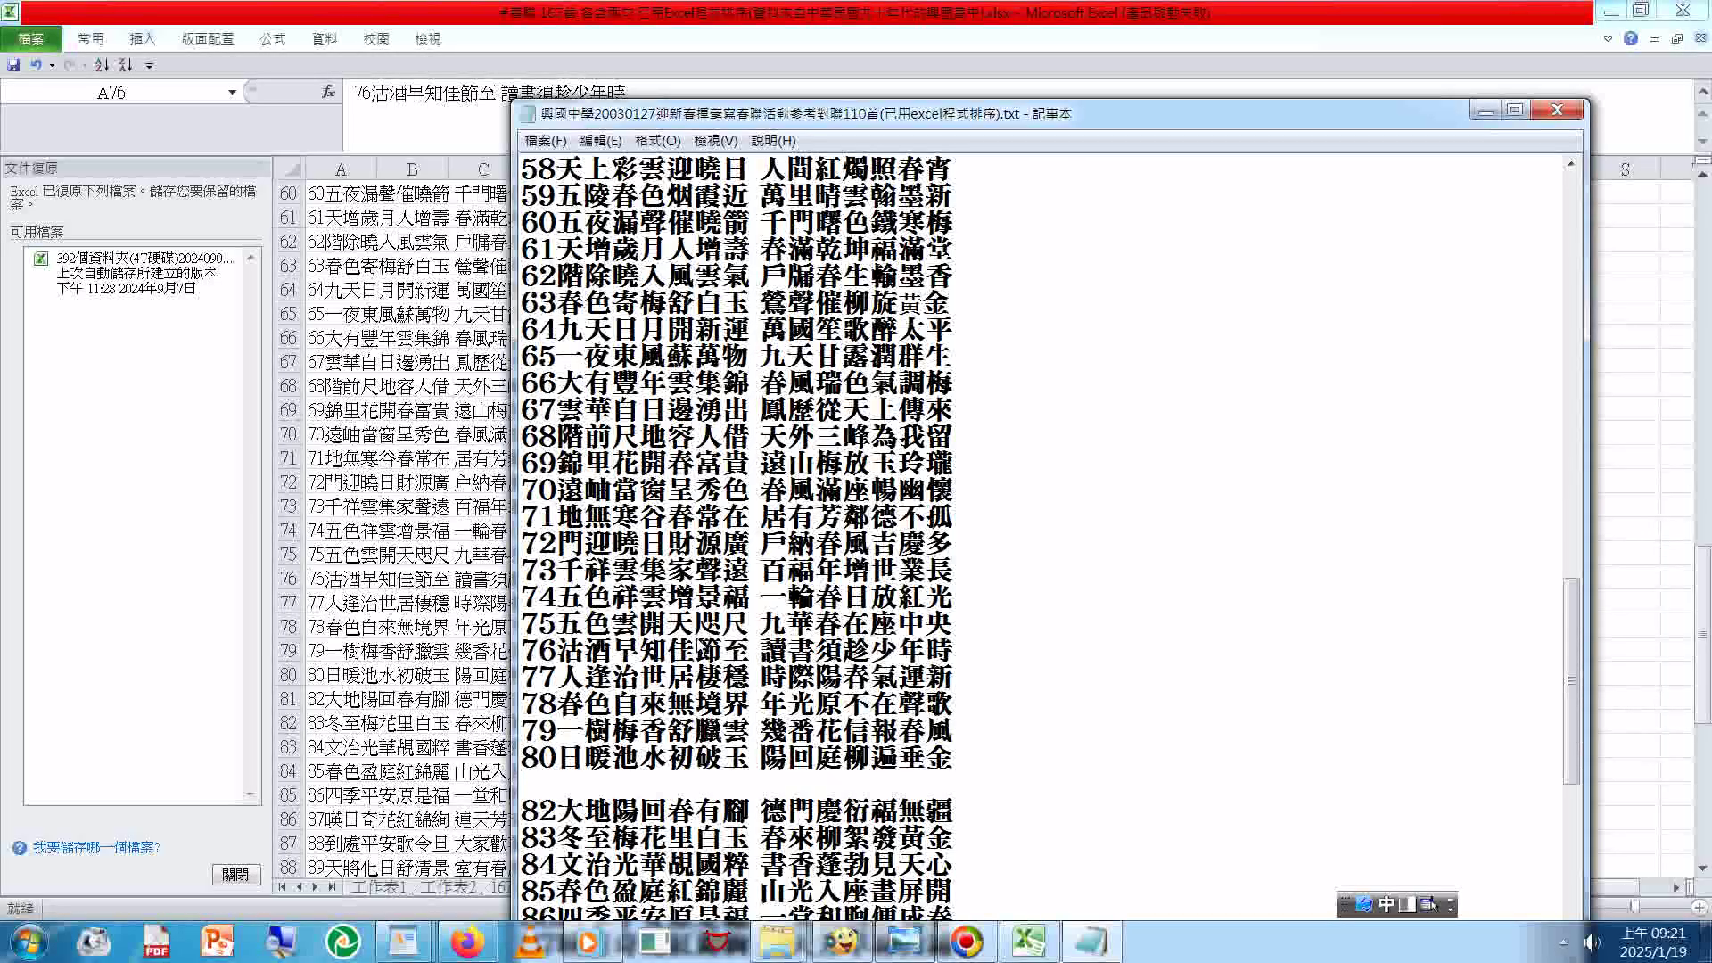
pyautogui.write('81')
pyautogui.write('ㄙ')
pyautogui.write('三春')
pyautogui.write('草ㄇ')
pyautogui.write('木')
pyautogui.write('韓')
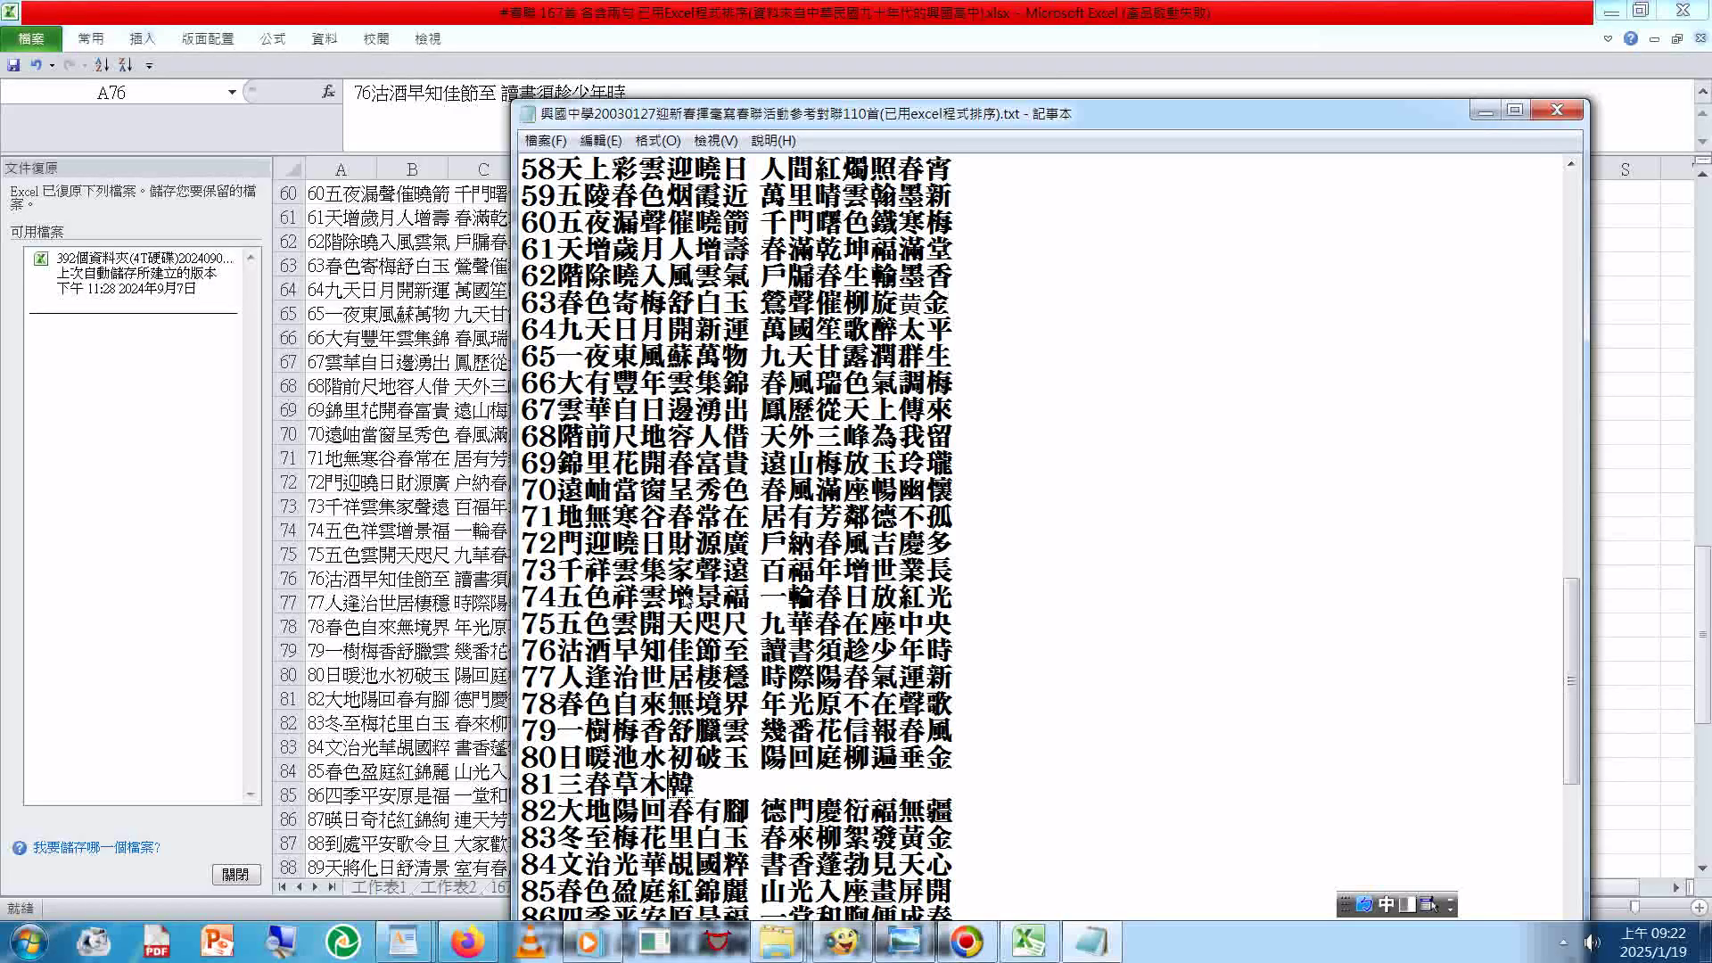
pyautogui.press('Down')
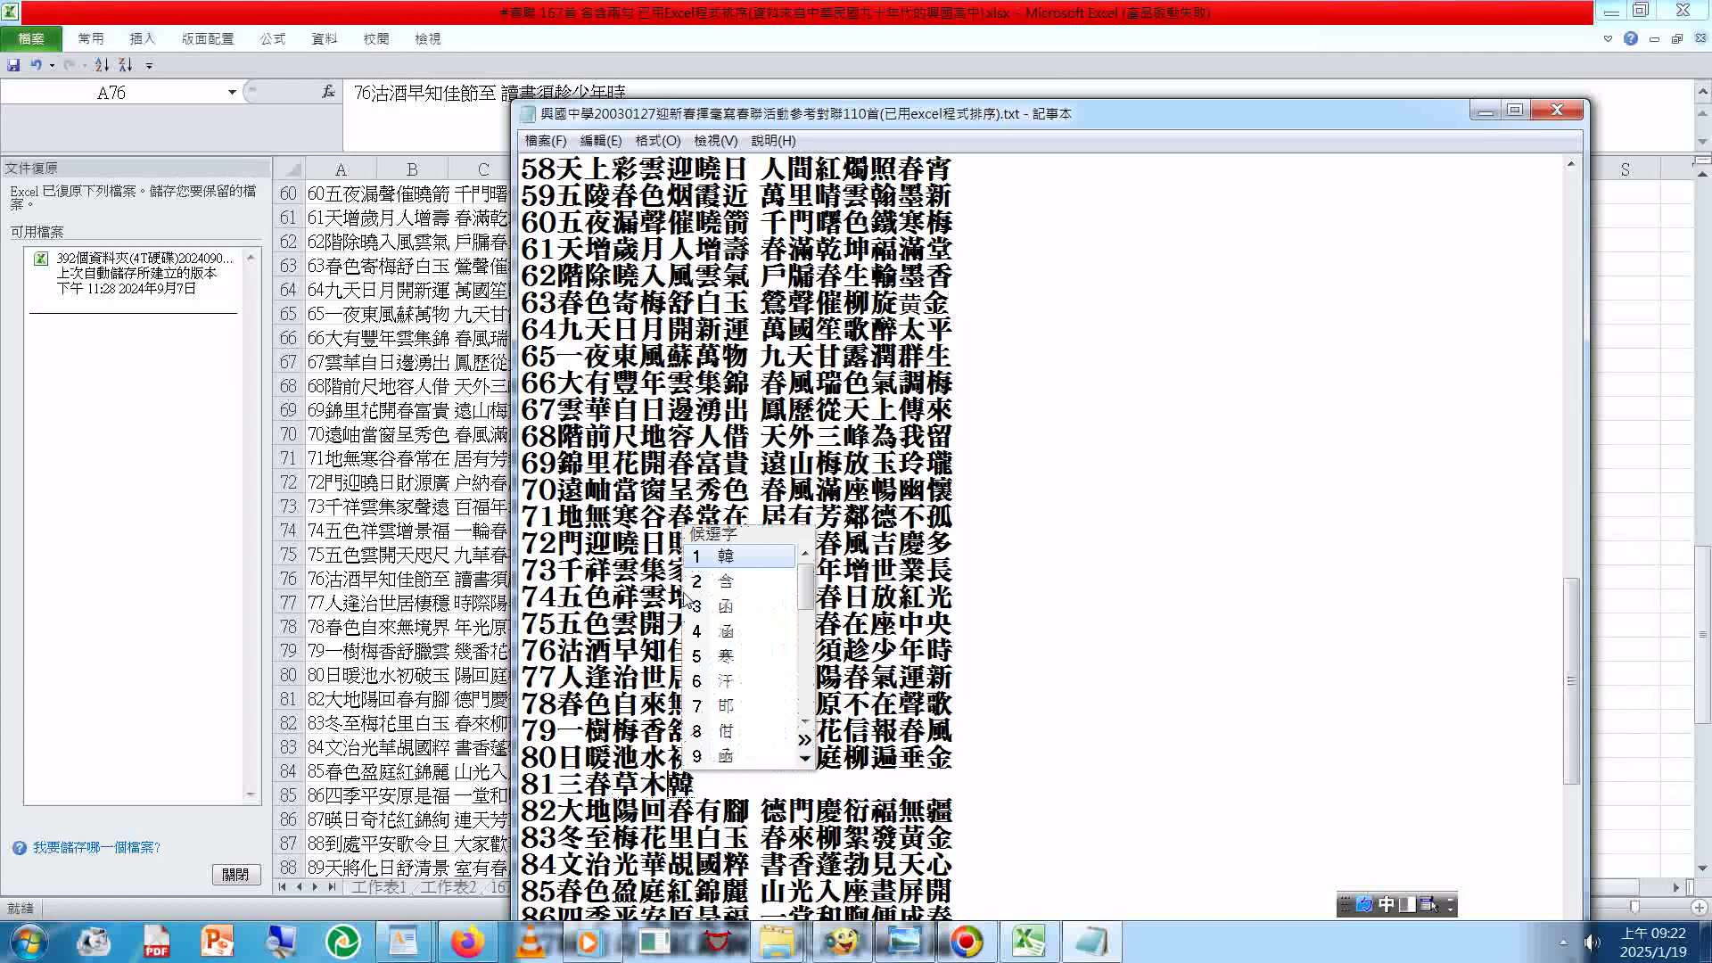
pyautogui.press('2')
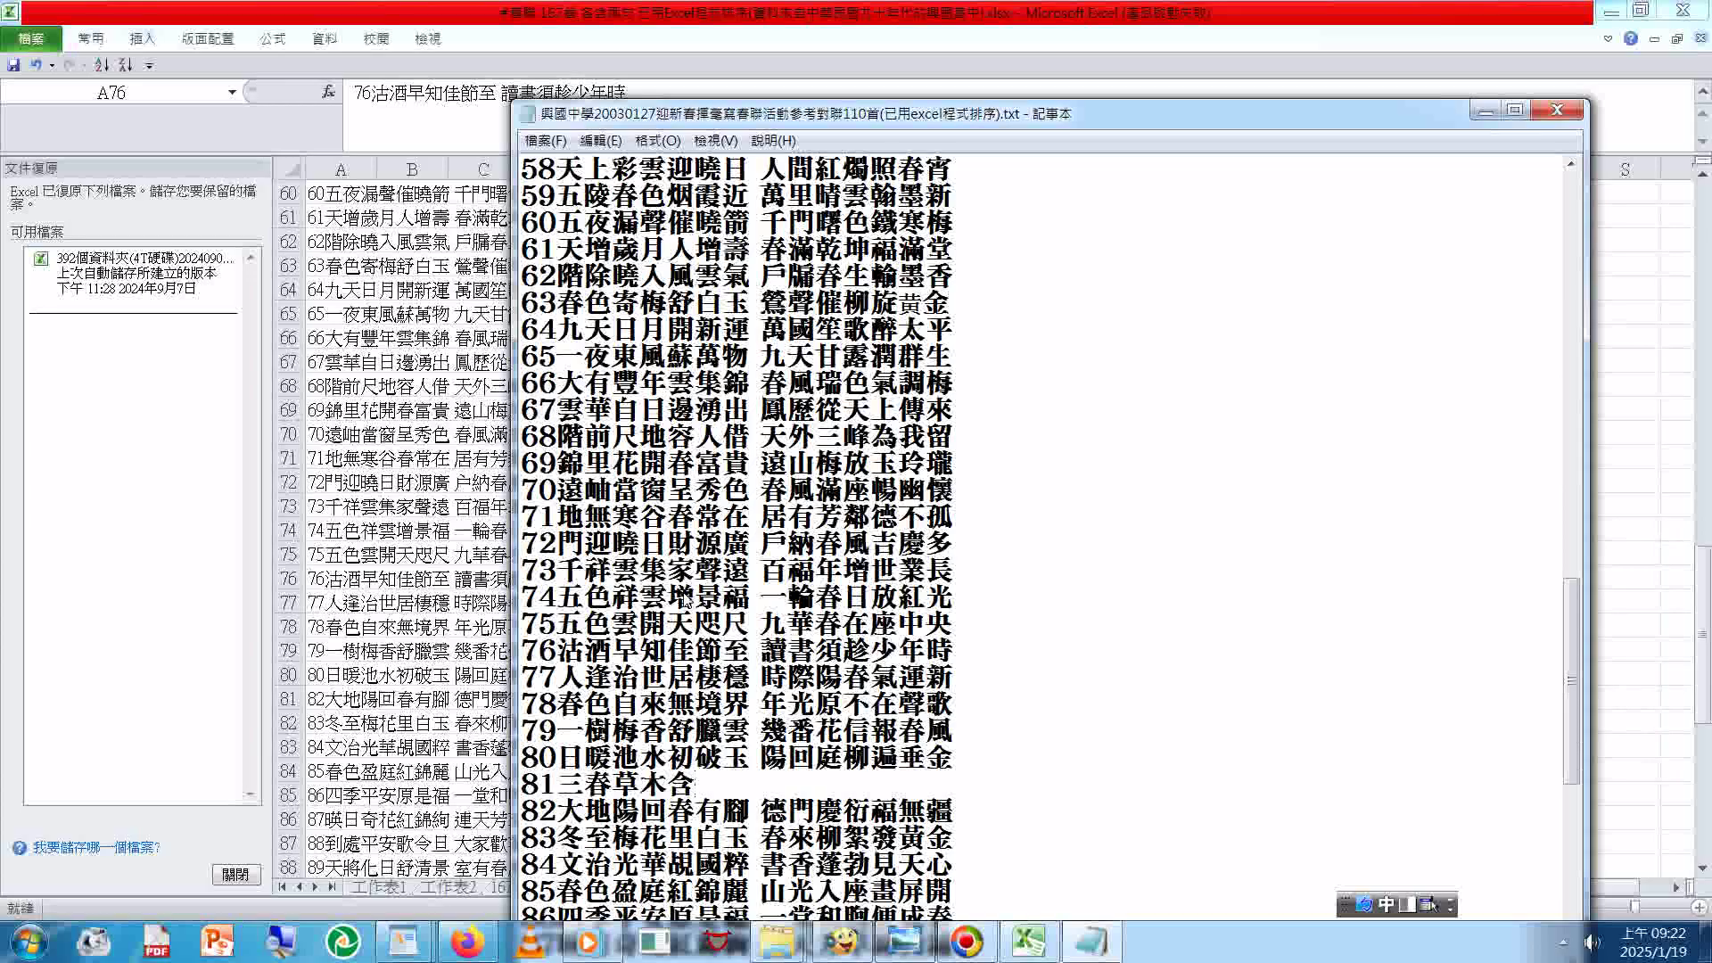
pyautogui.write('生一')
pyautogui.write('意')
pyautogui.press('Return')
# Step: Complete couplet 81 in the Notepad list with its second half 一室芝蘭發異香
pyautogui.write('一世')
pyautogui.press('Down')
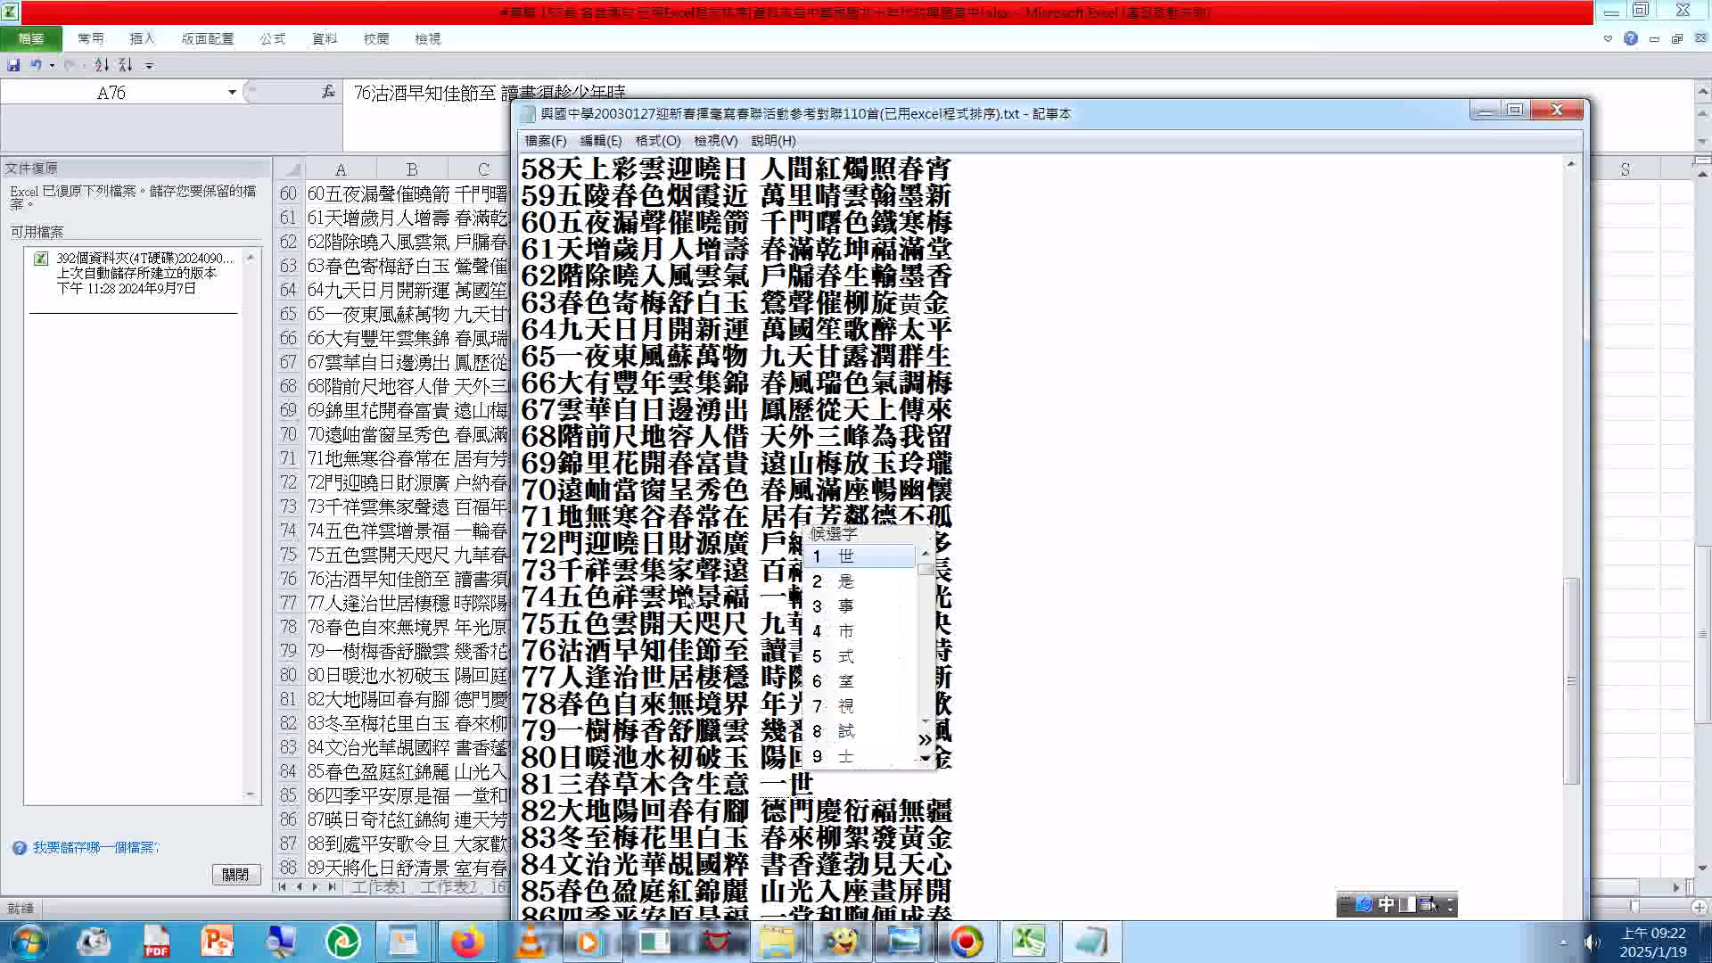
pyautogui.write('6之ㄌㄢ6')
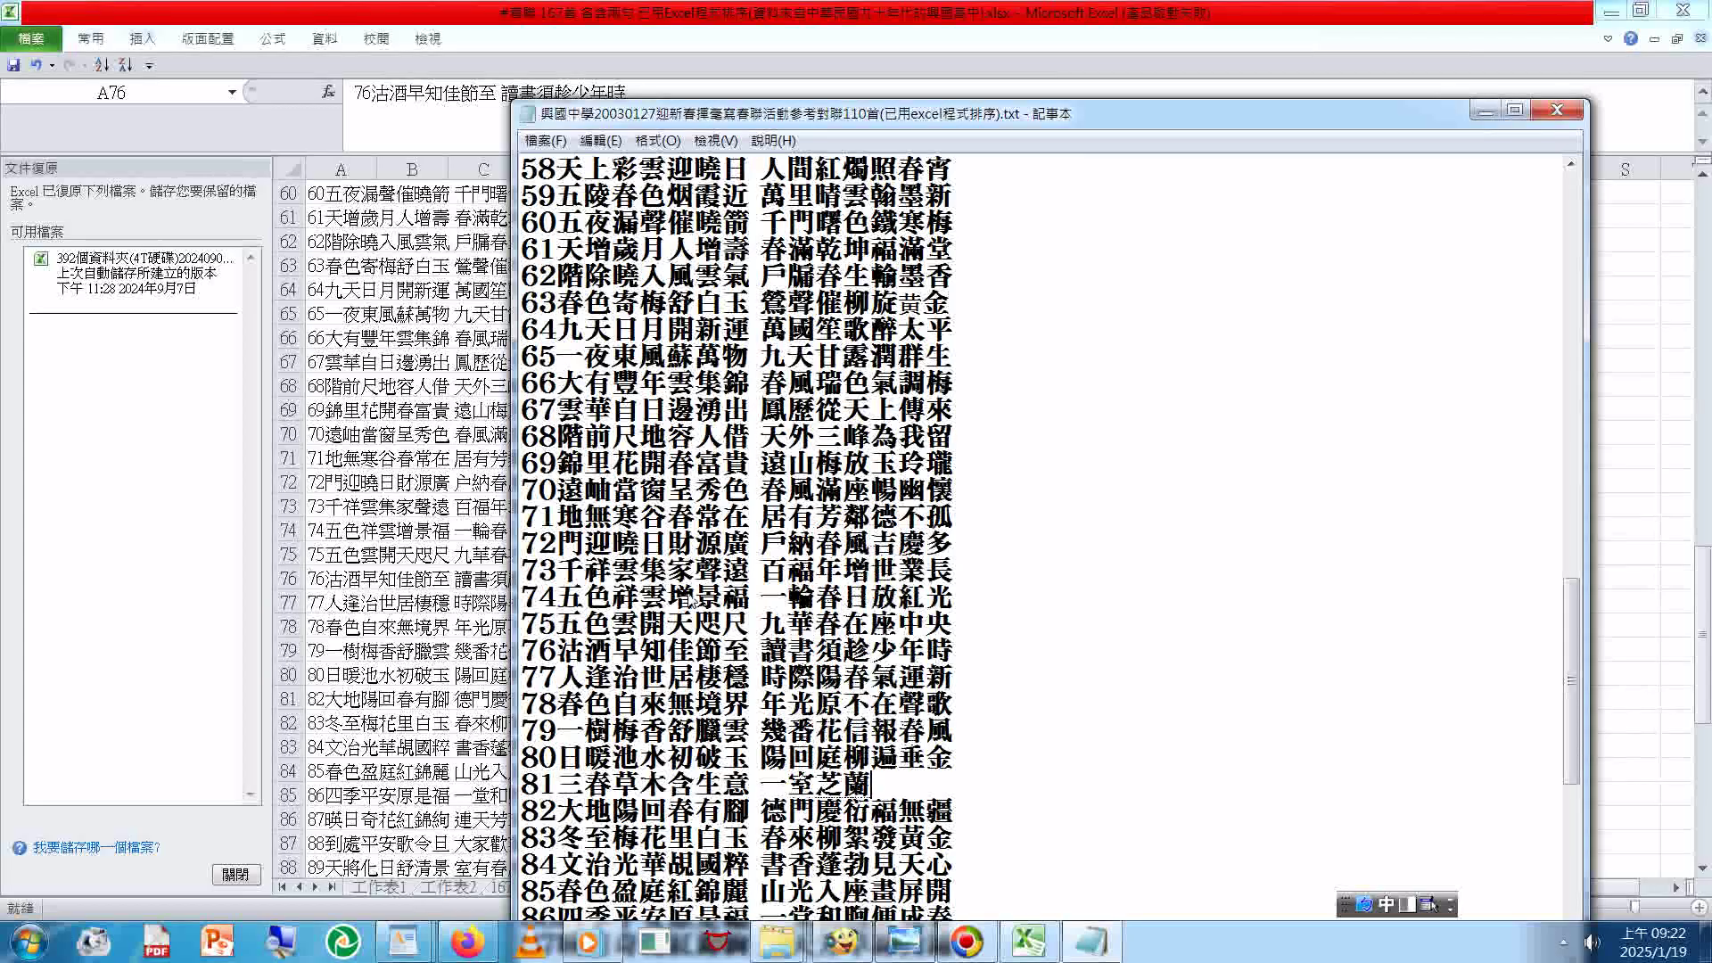
pyautogui.write('ㄈㄚ')
pyautogui.write('ㄧˋㄒㄧㄤ')
pyautogui.press('Down')
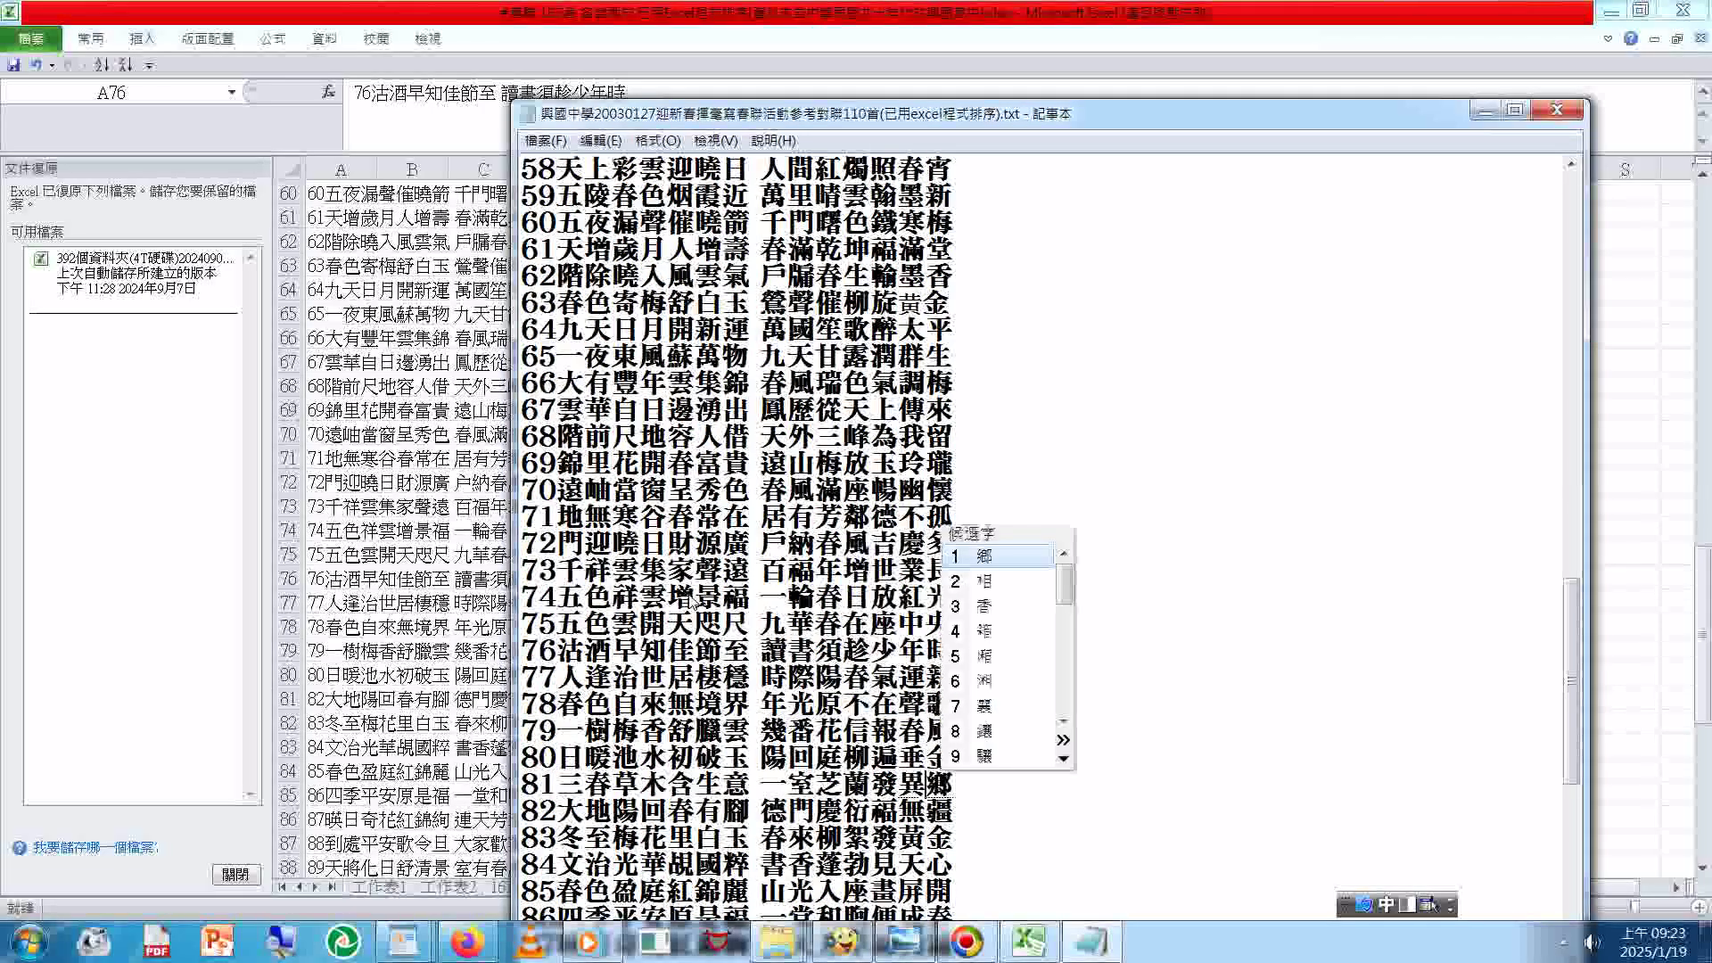
pyautogui.press('Return')
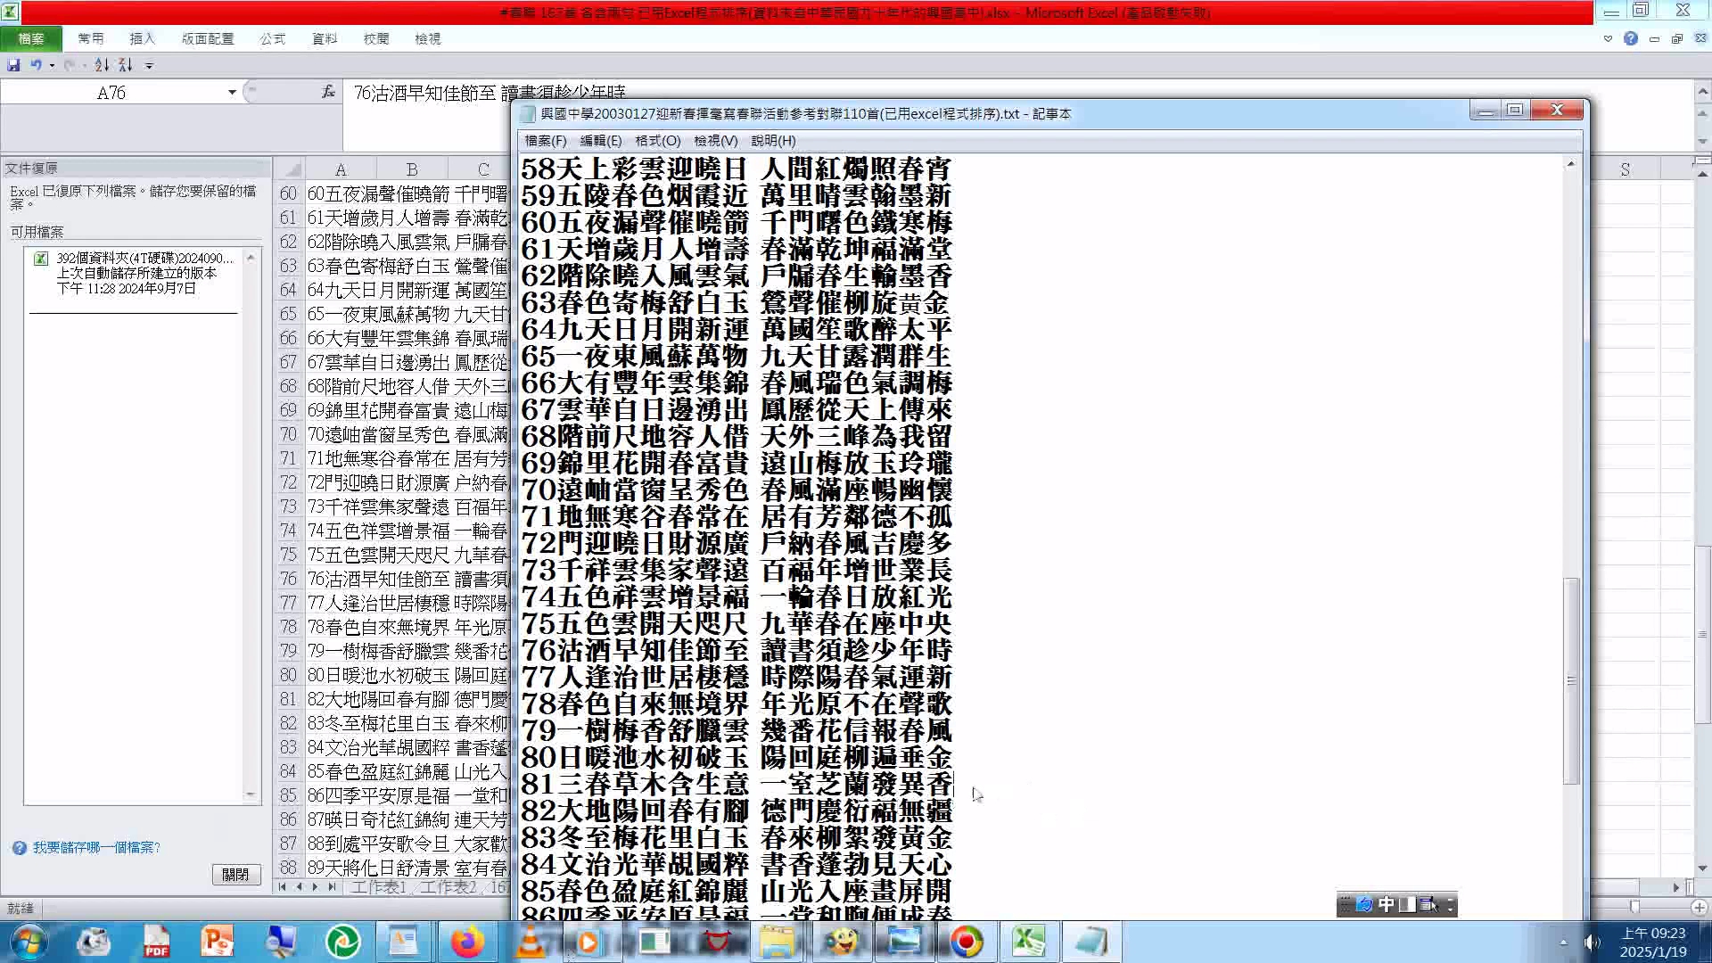
# Step: Copy the whole line 81三春草木含生意 一室芝蘭發異香 from the Notepad list
pyautogui.moveTo(955, 785); pyautogui.dragTo(410, 792)
pyautogui.hotkey('ctrl', 'c')
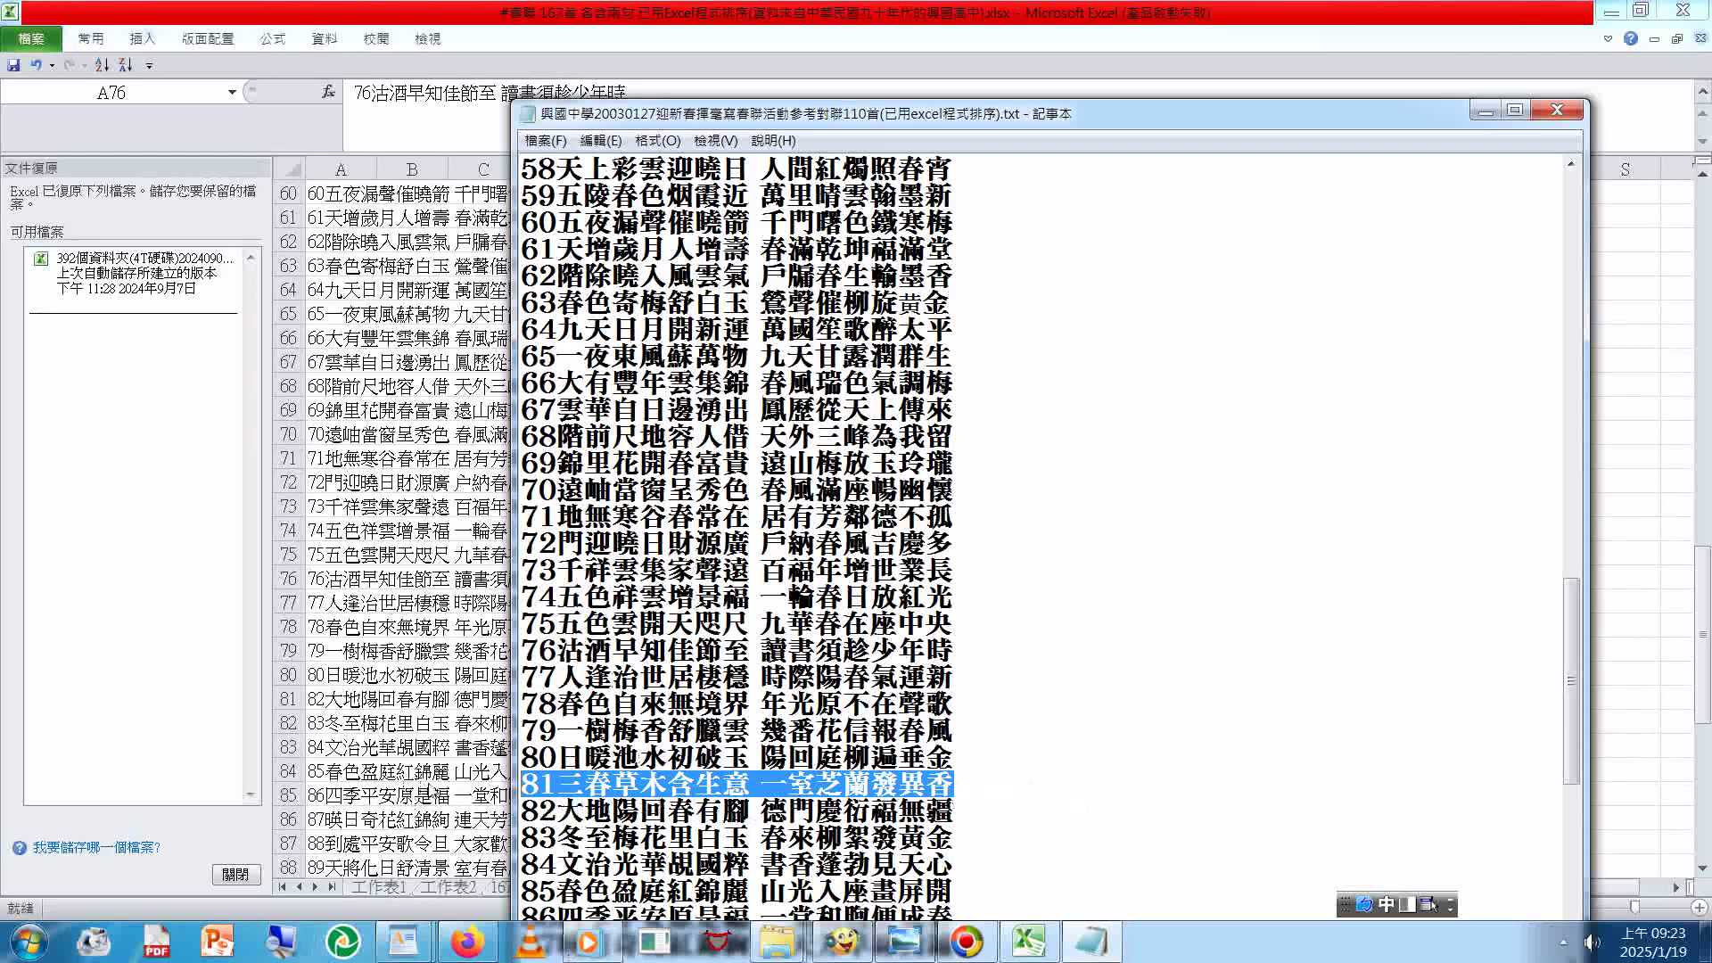
pyautogui.click(1025, 838)
pyautogui.scroll(-4, 1571, 768)
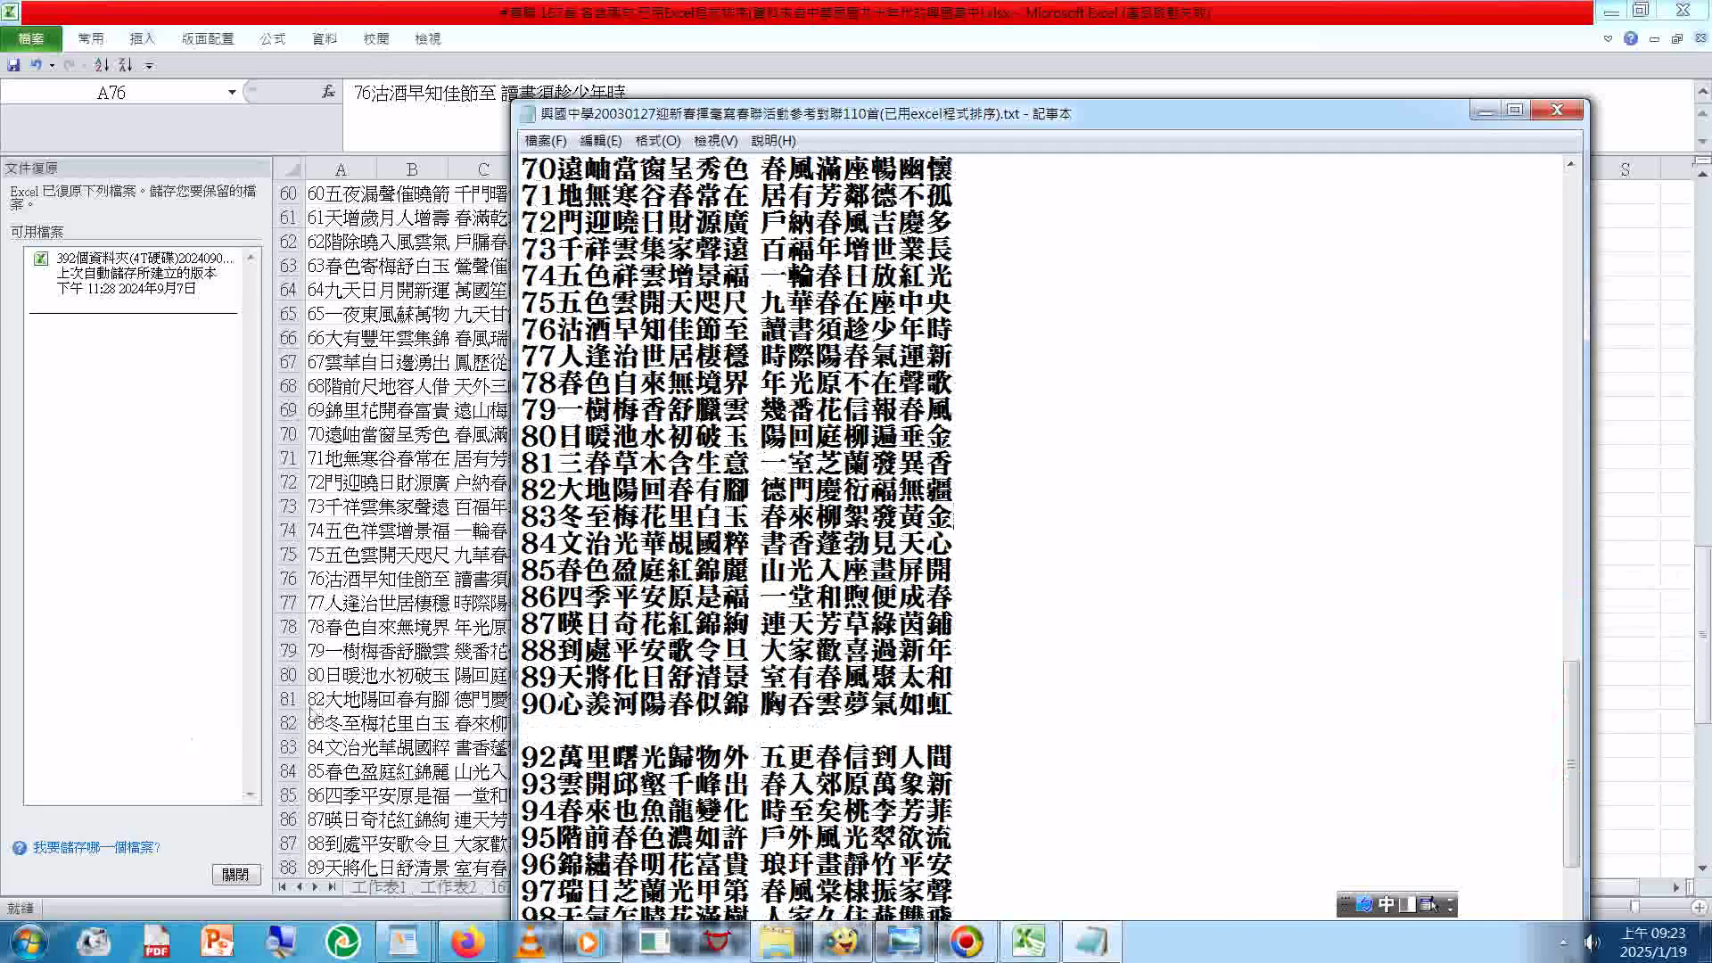
# Step: Switch to Excel, insert a blank cell at A81 with existing cells shifted down, and paste the copied couplet 81 into it
pyautogui.click(314, 706)
pyautogui.rightClick(325, 704)
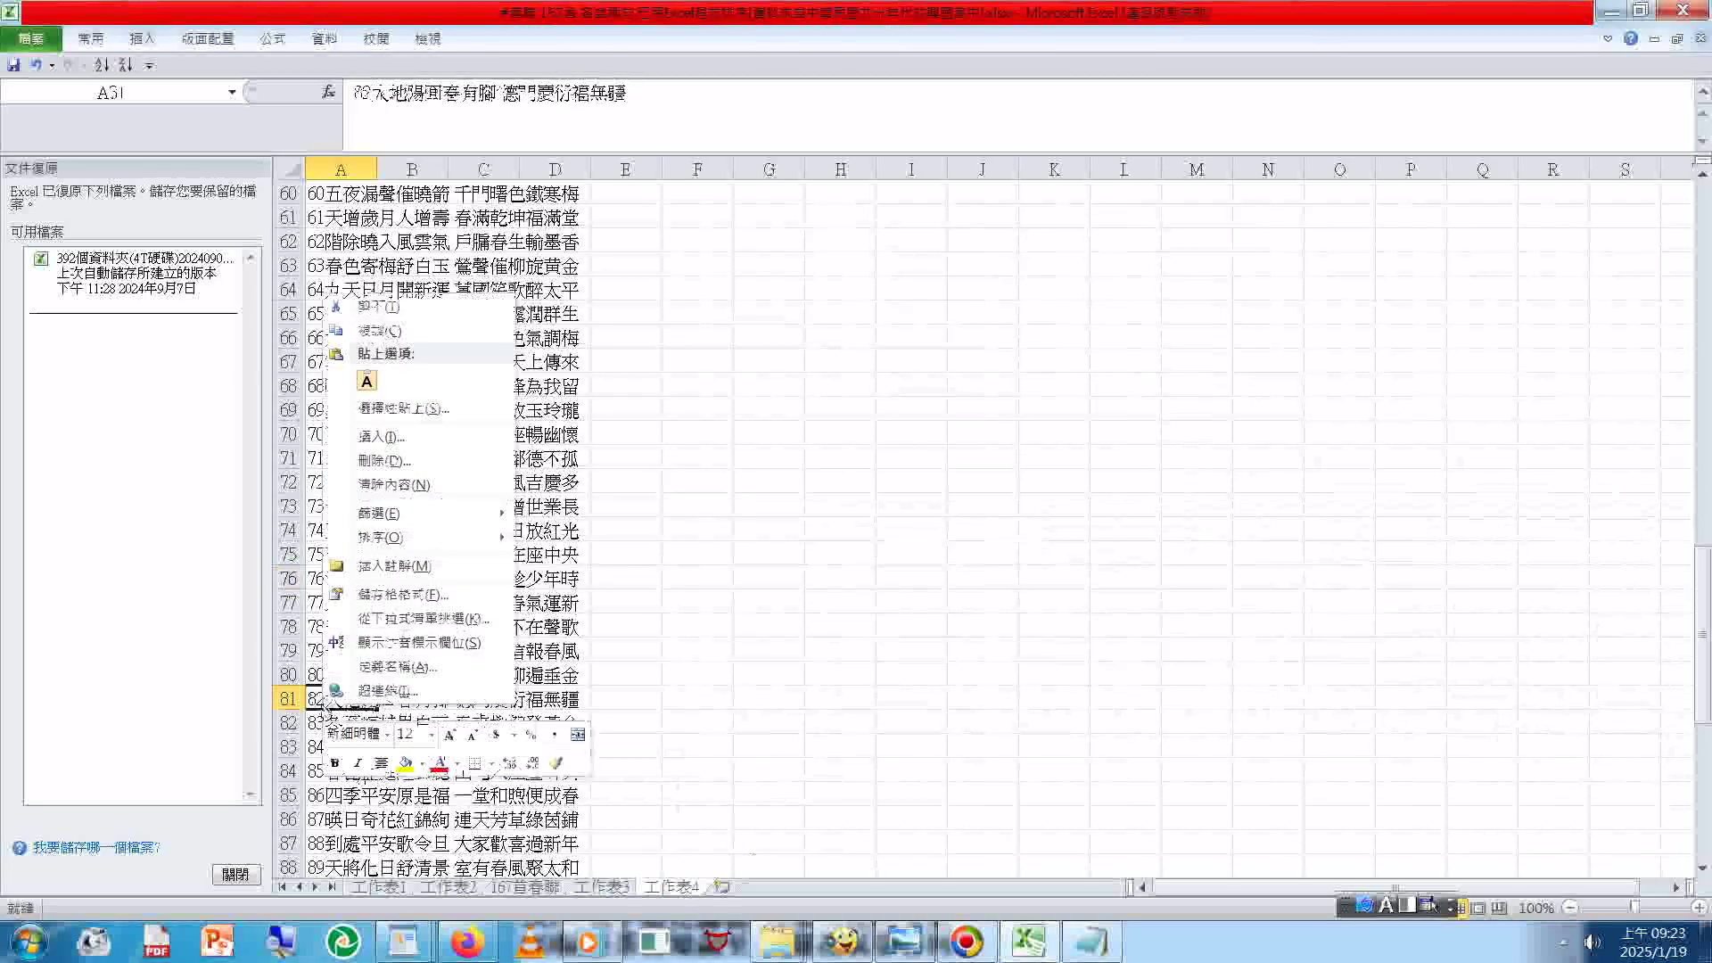
pyautogui.click(384, 436)
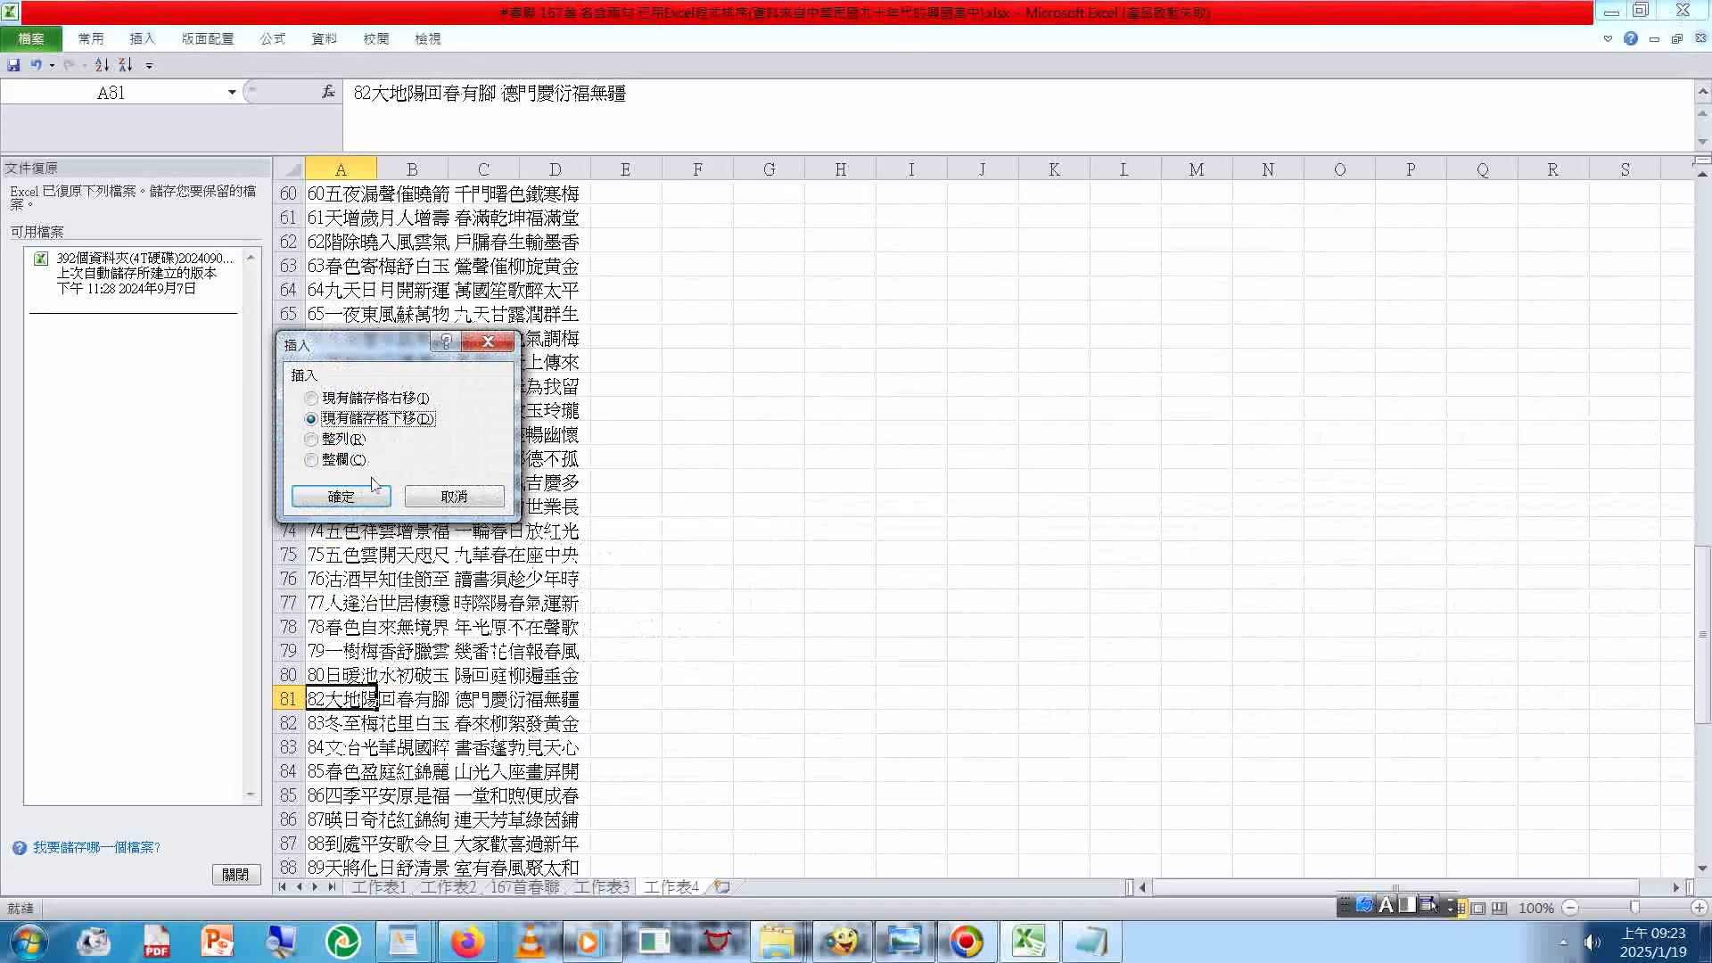
pyautogui.click(356, 498)
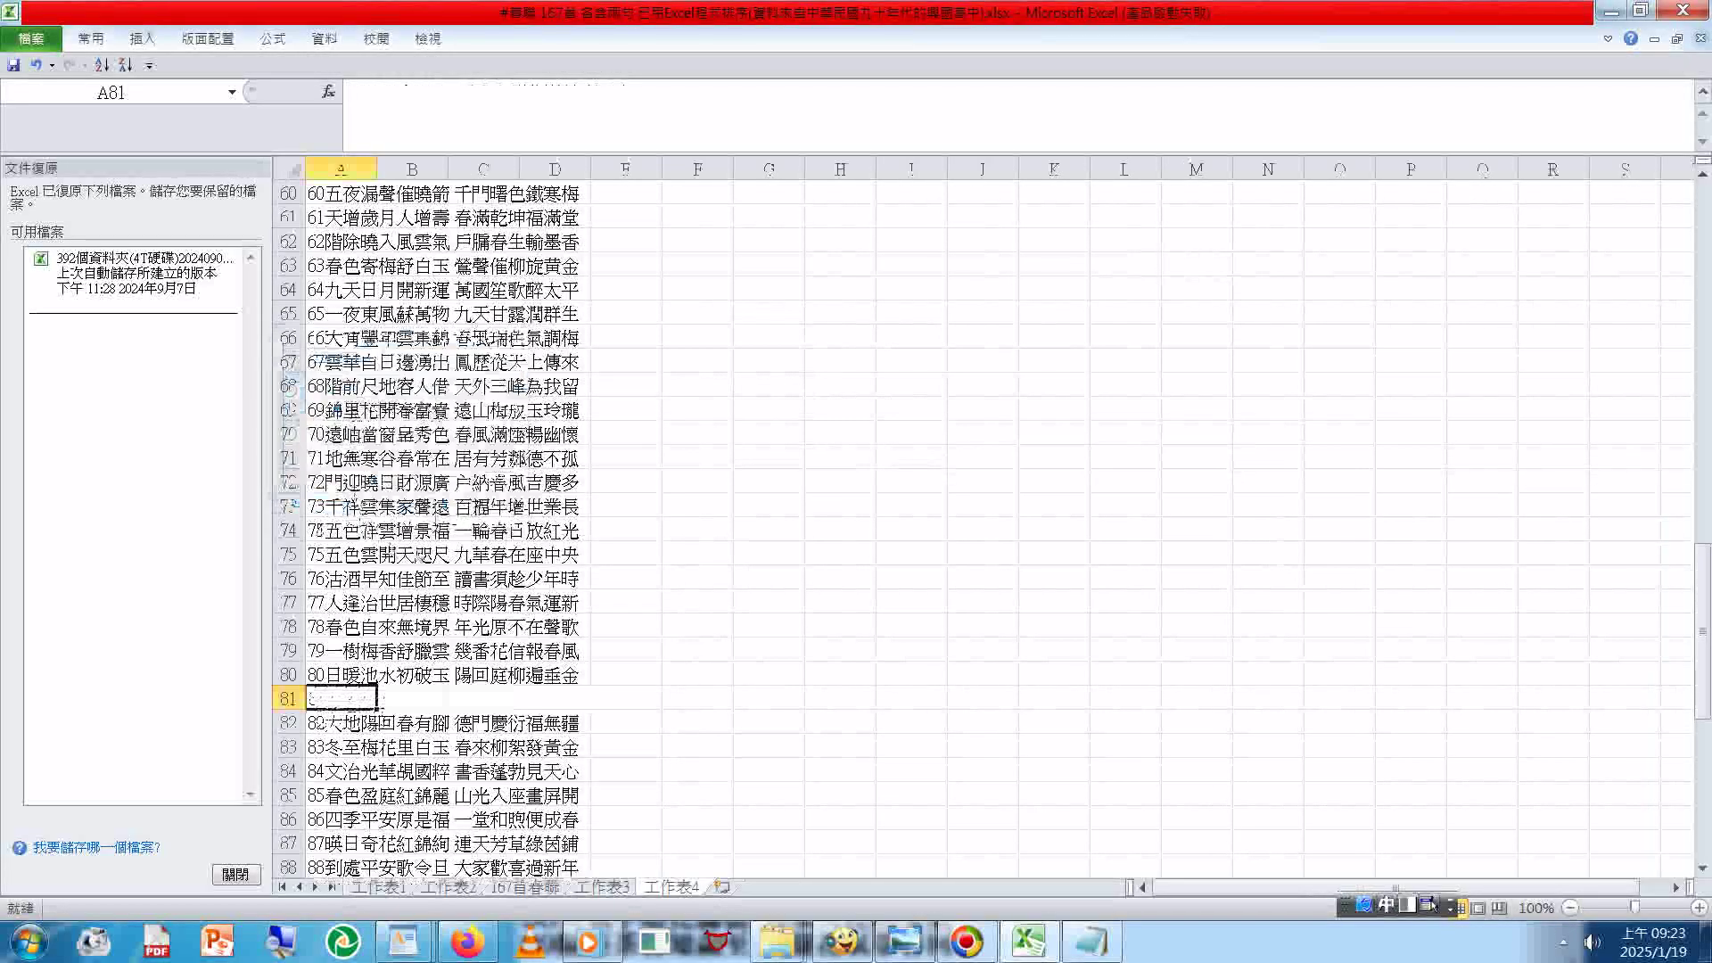
pyautogui.rightClick(318, 703)
pyautogui.click(360, 784)
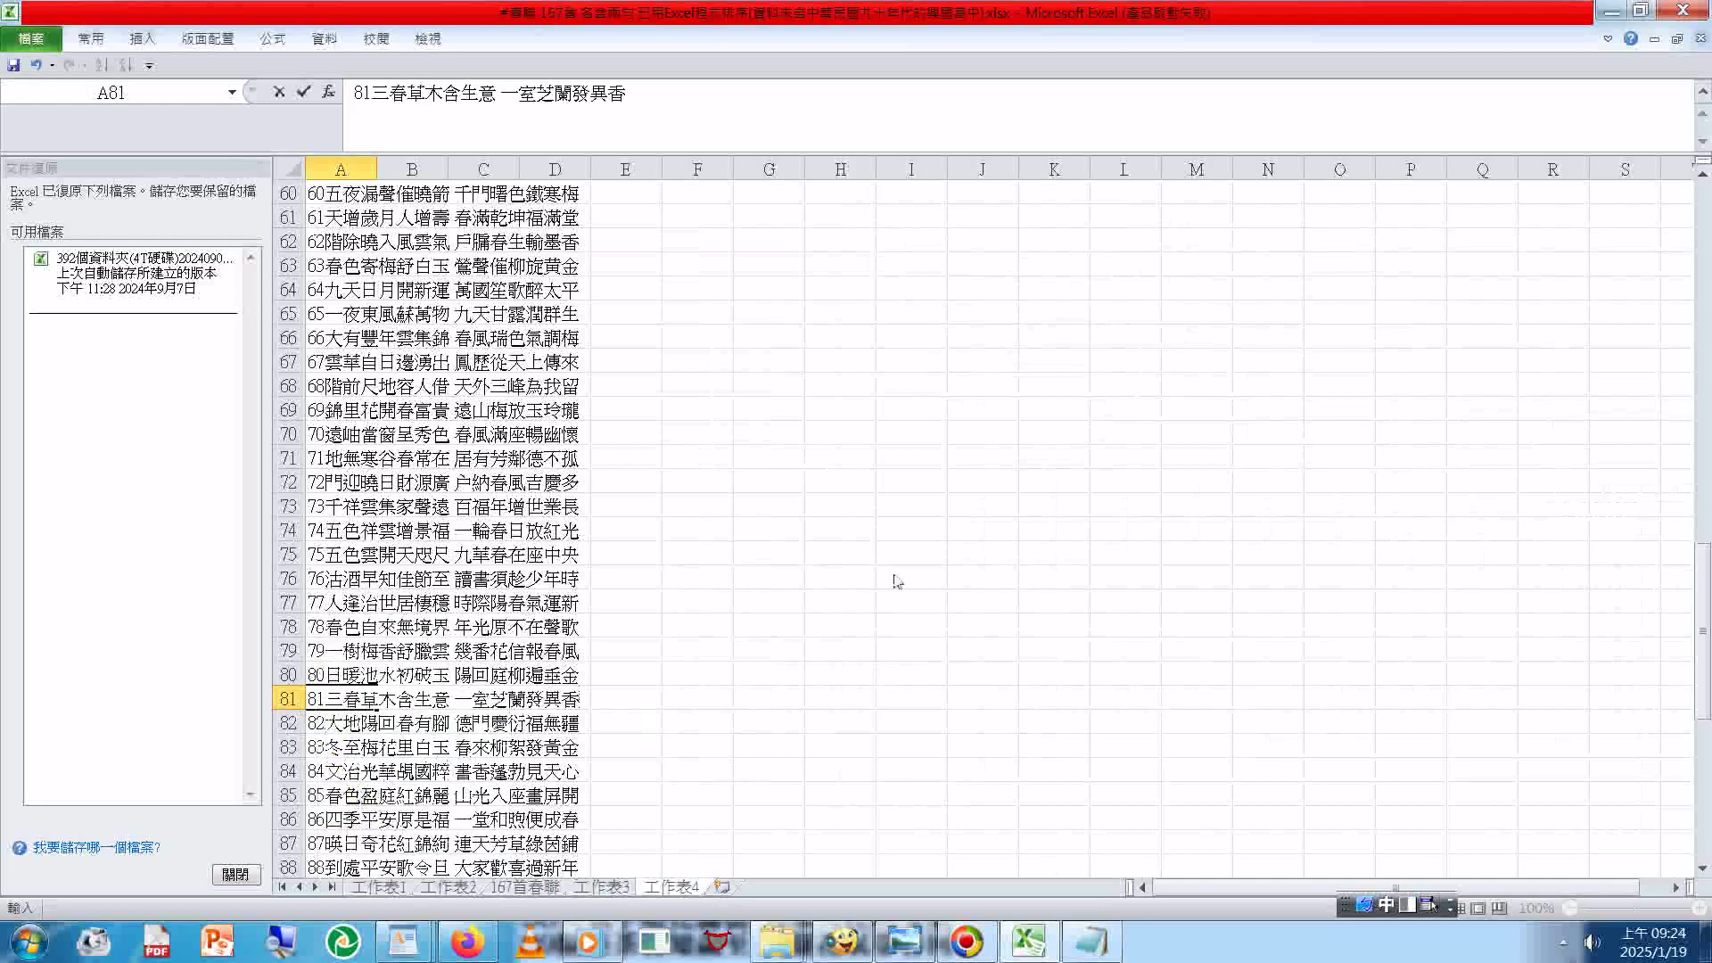
pyautogui.press('Return')
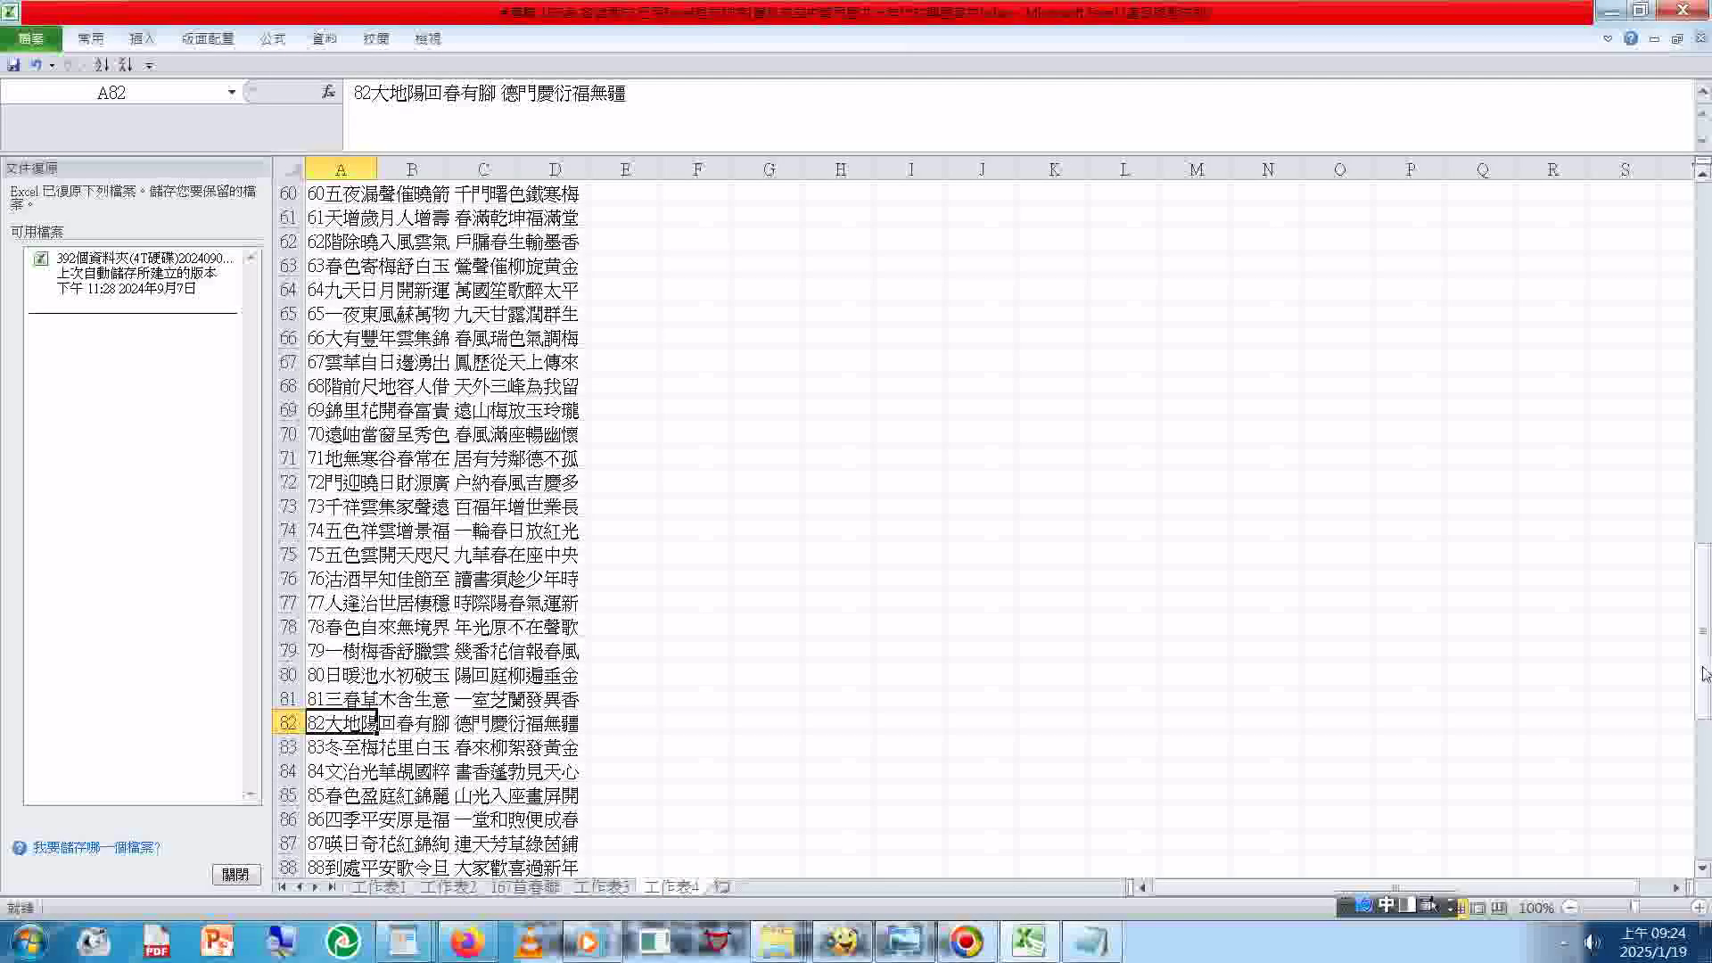
# Step: Insert a blank cell at A91 above couplet 92, shifting the existing cells down
pyautogui.scroll(-4, 378, 719)
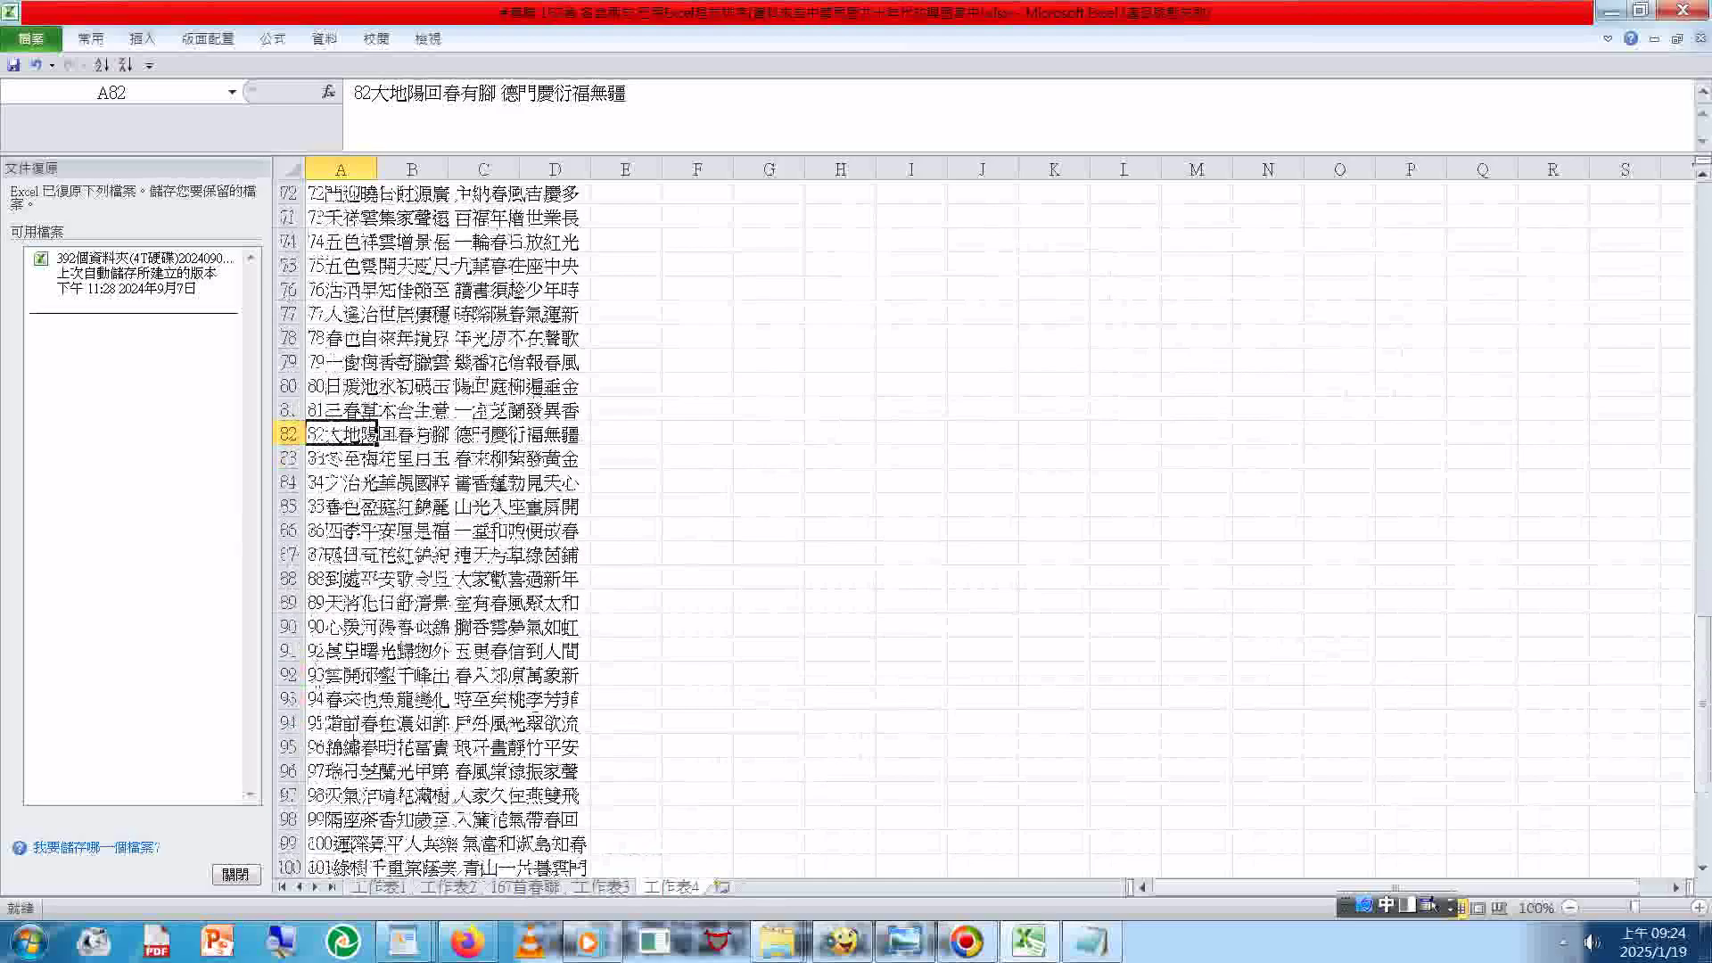
pyautogui.click(1081, 943)
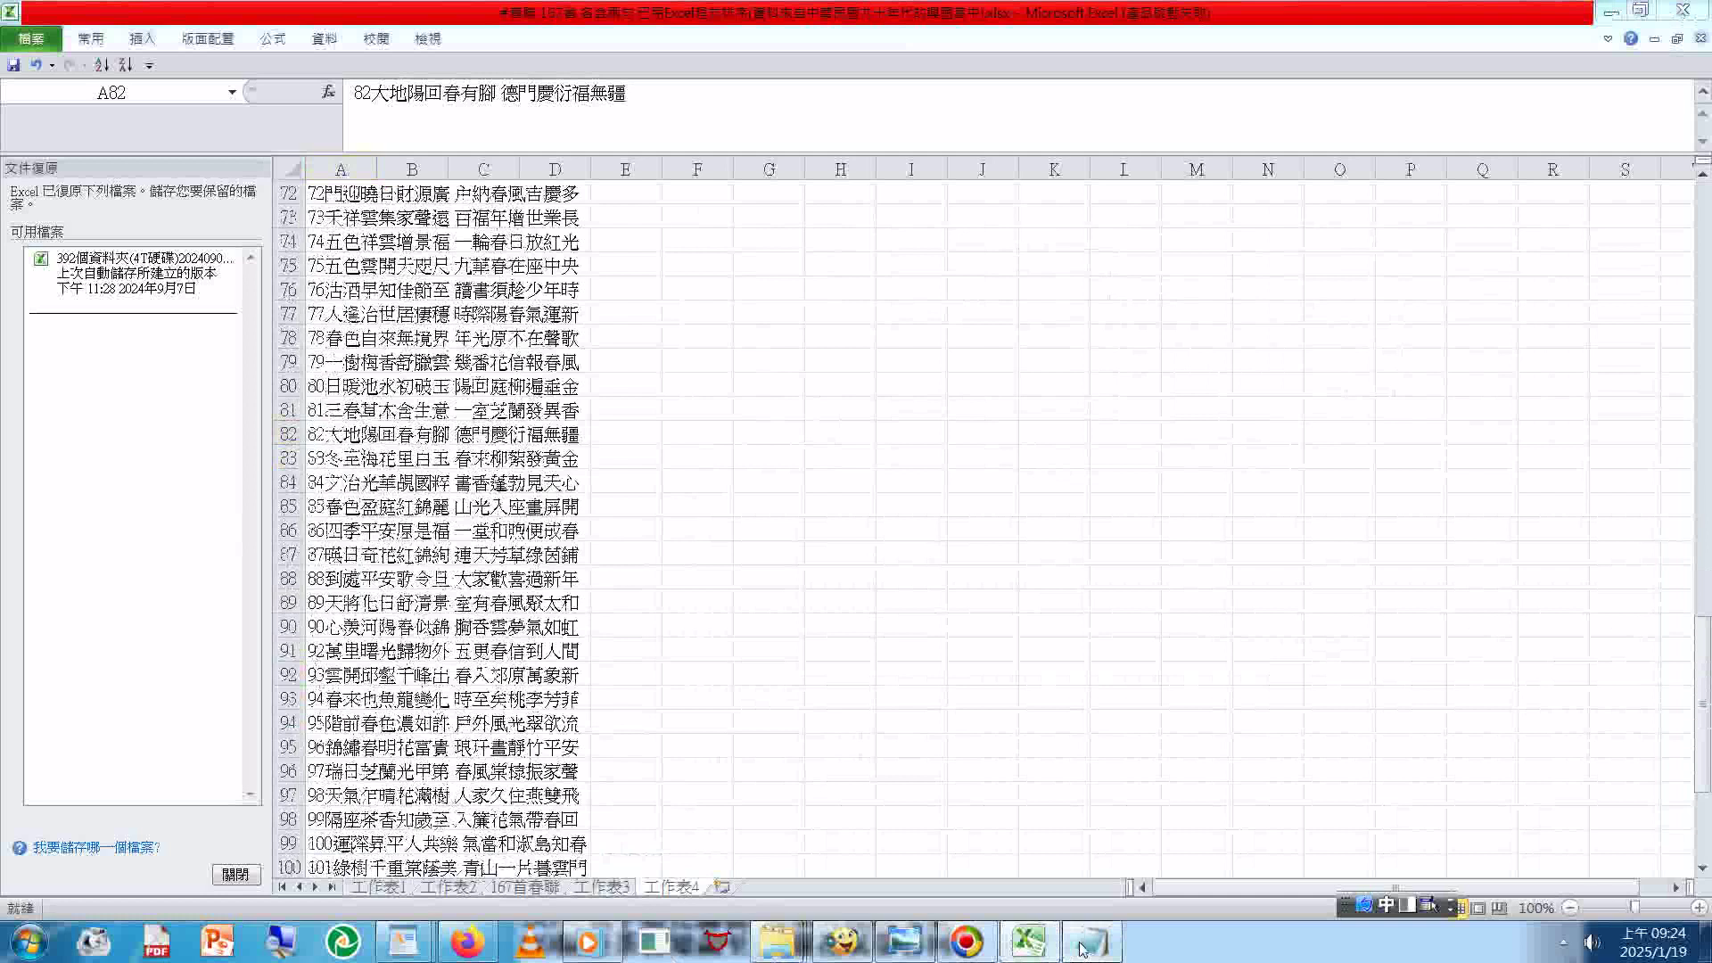
pyautogui.click(319, 655)
pyautogui.rightClick(320, 655)
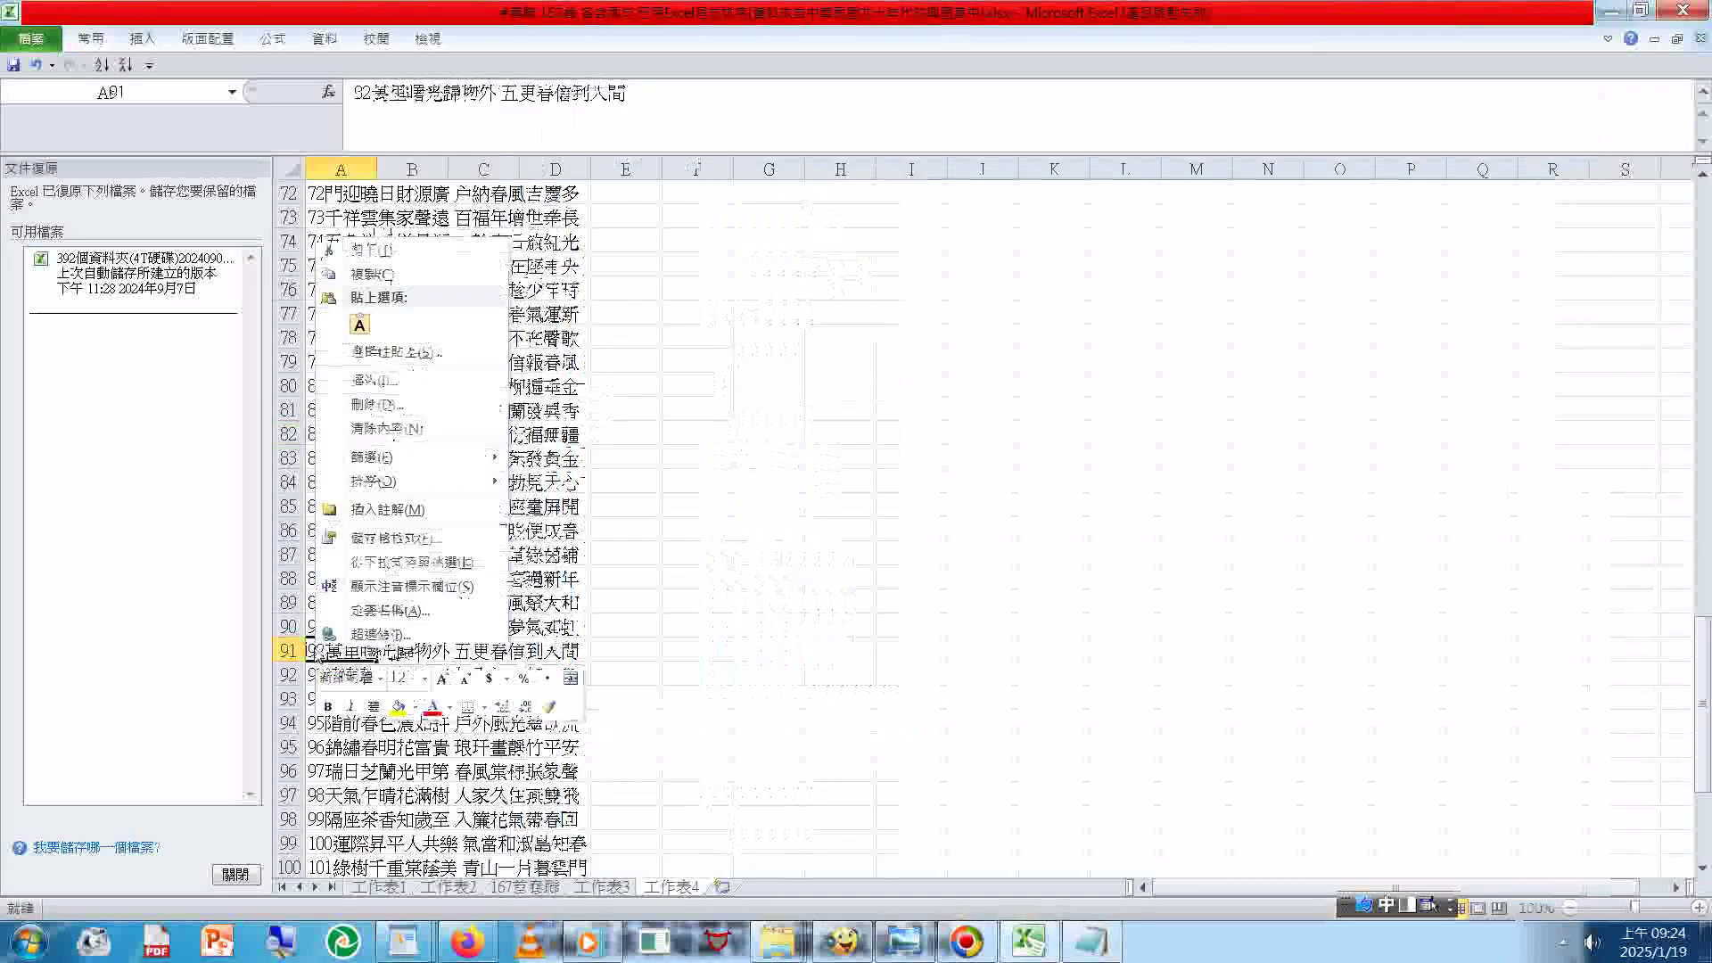
pyautogui.click(376, 381)
pyautogui.click(339, 443)
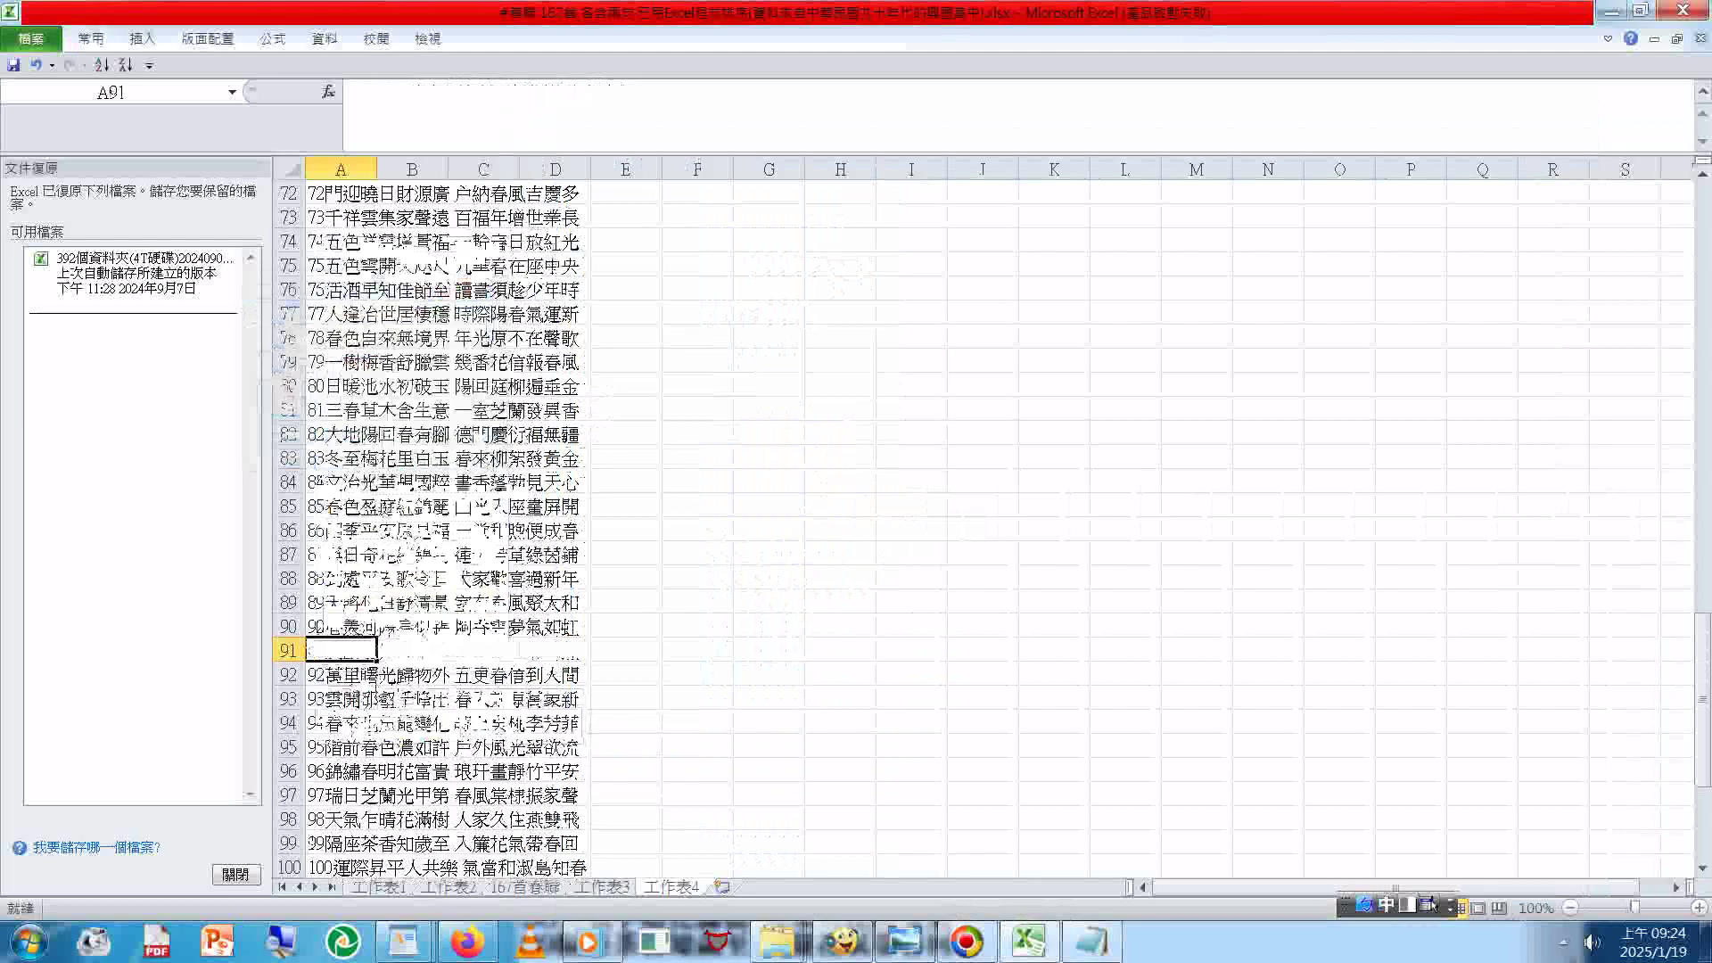
pyautogui.write('9')
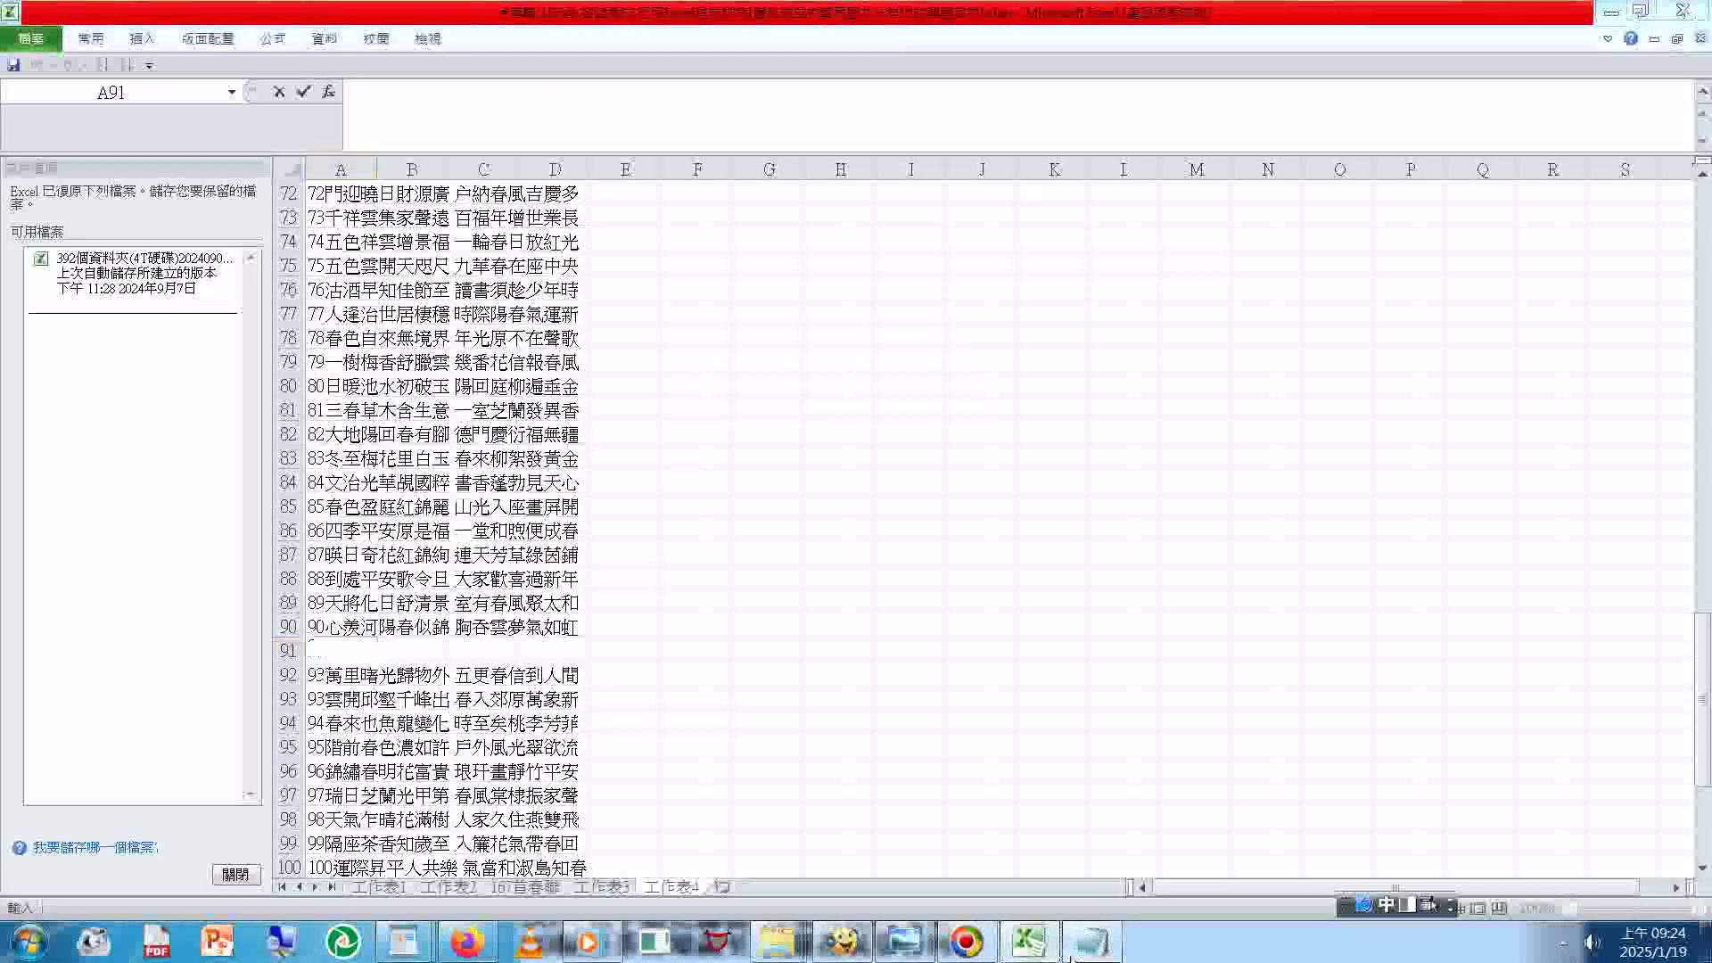
# Step: Switch to the Notepad list and enter 91四海風光隨處好 on the empty line between couplets 90 and 92
pyautogui.click(1089, 941)
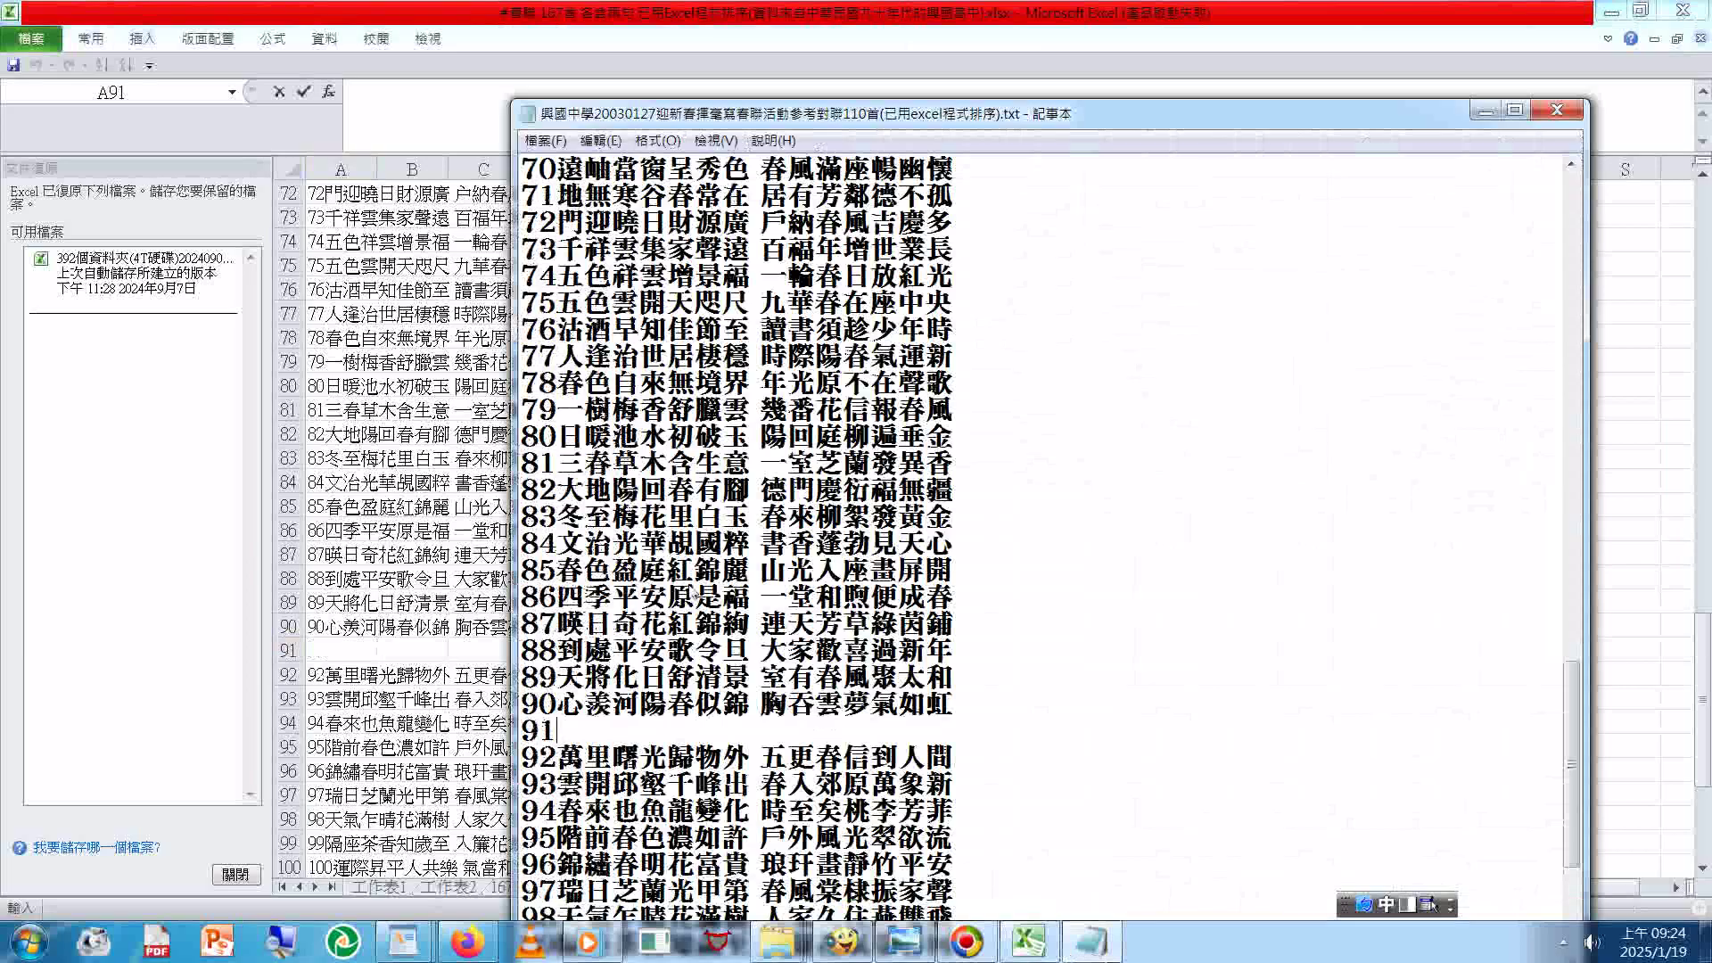
pyautogui.write('四海')
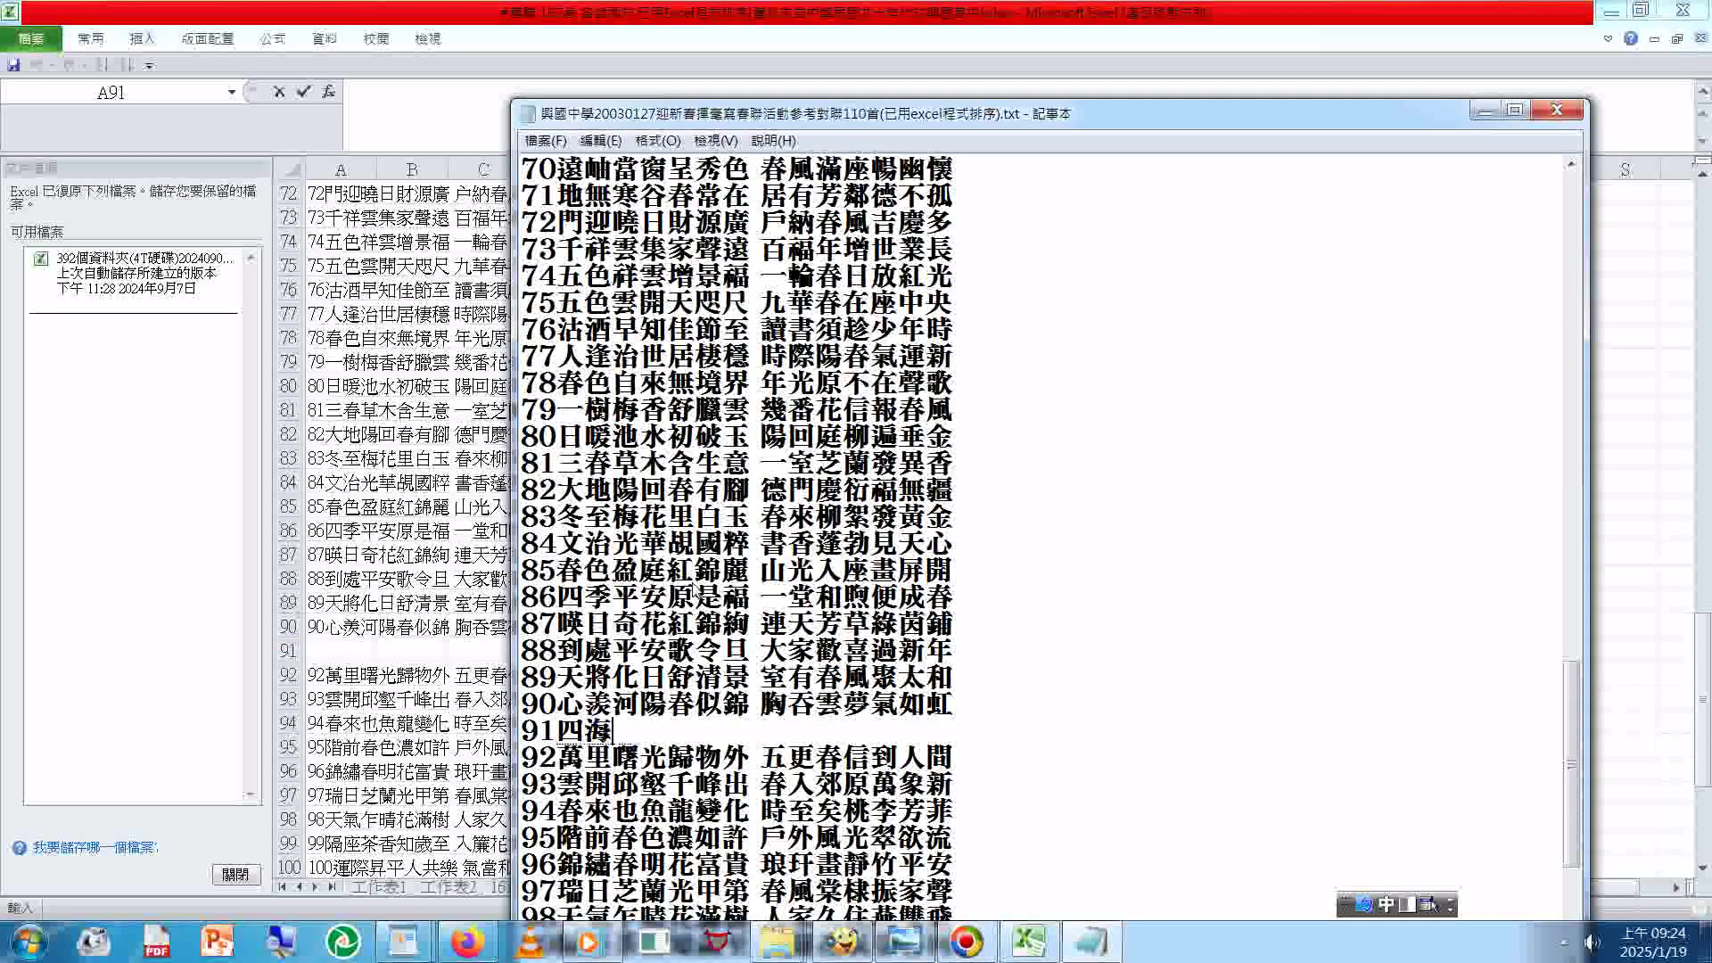
pyautogui.write('ㄈ封ㄍㄨㄤ')
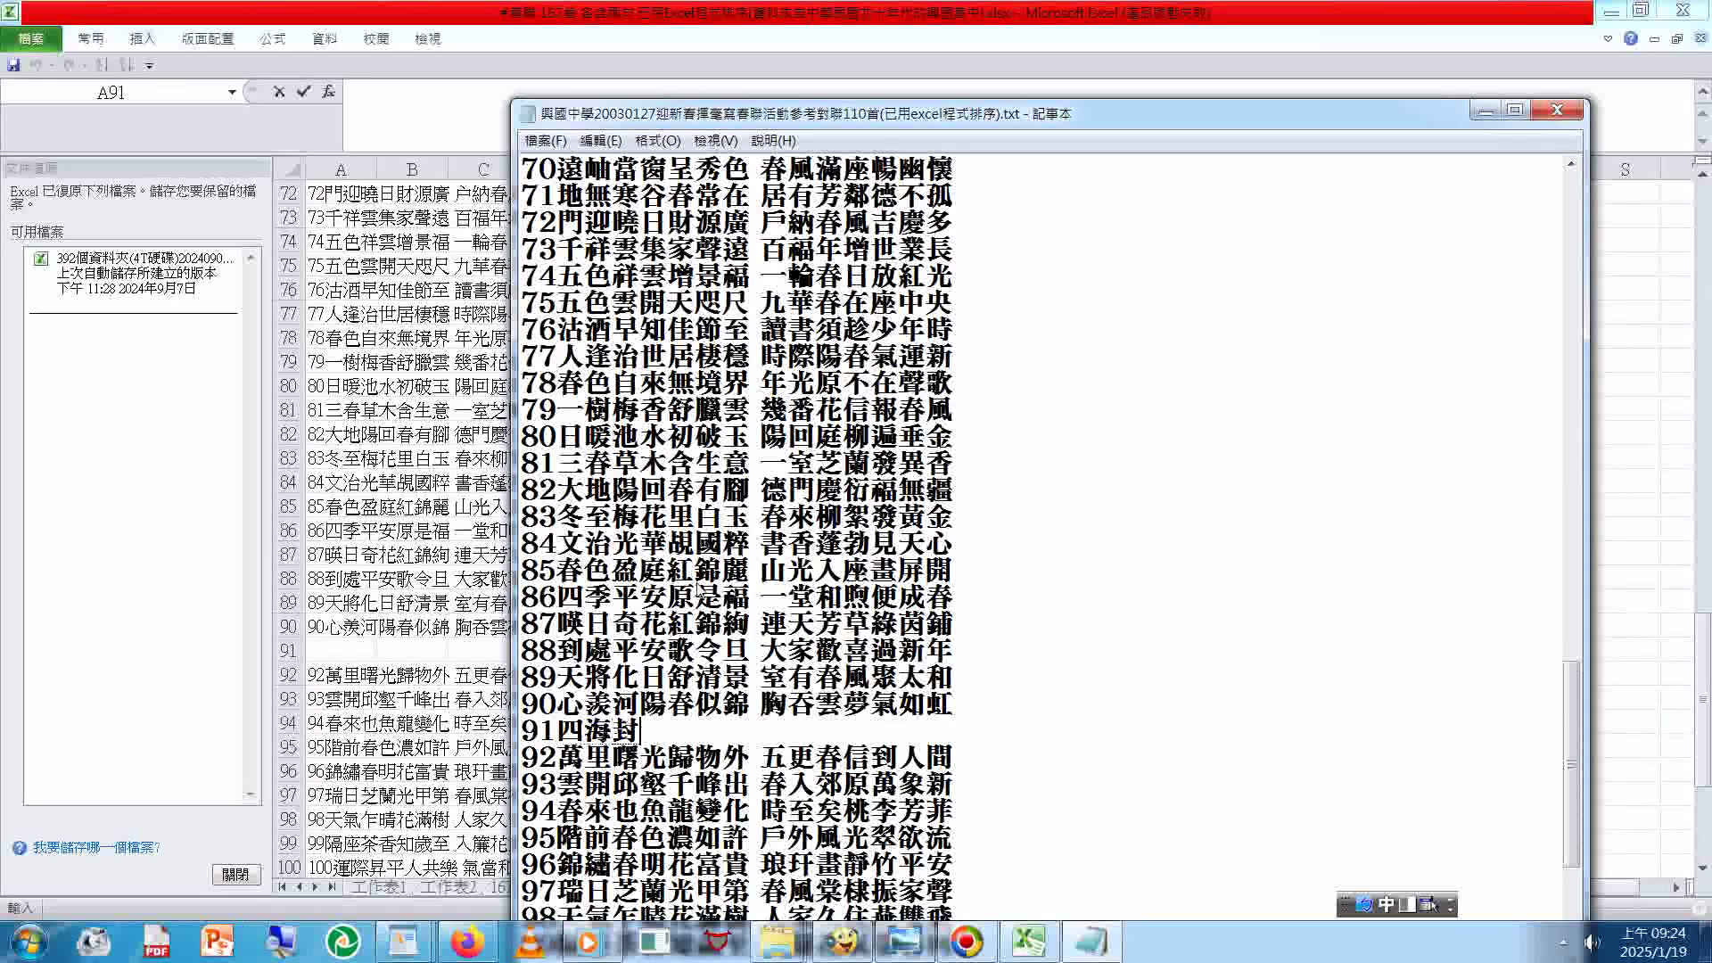
pyautogui.press('space')
pyautogui.write('ㄙㄨㄟ')
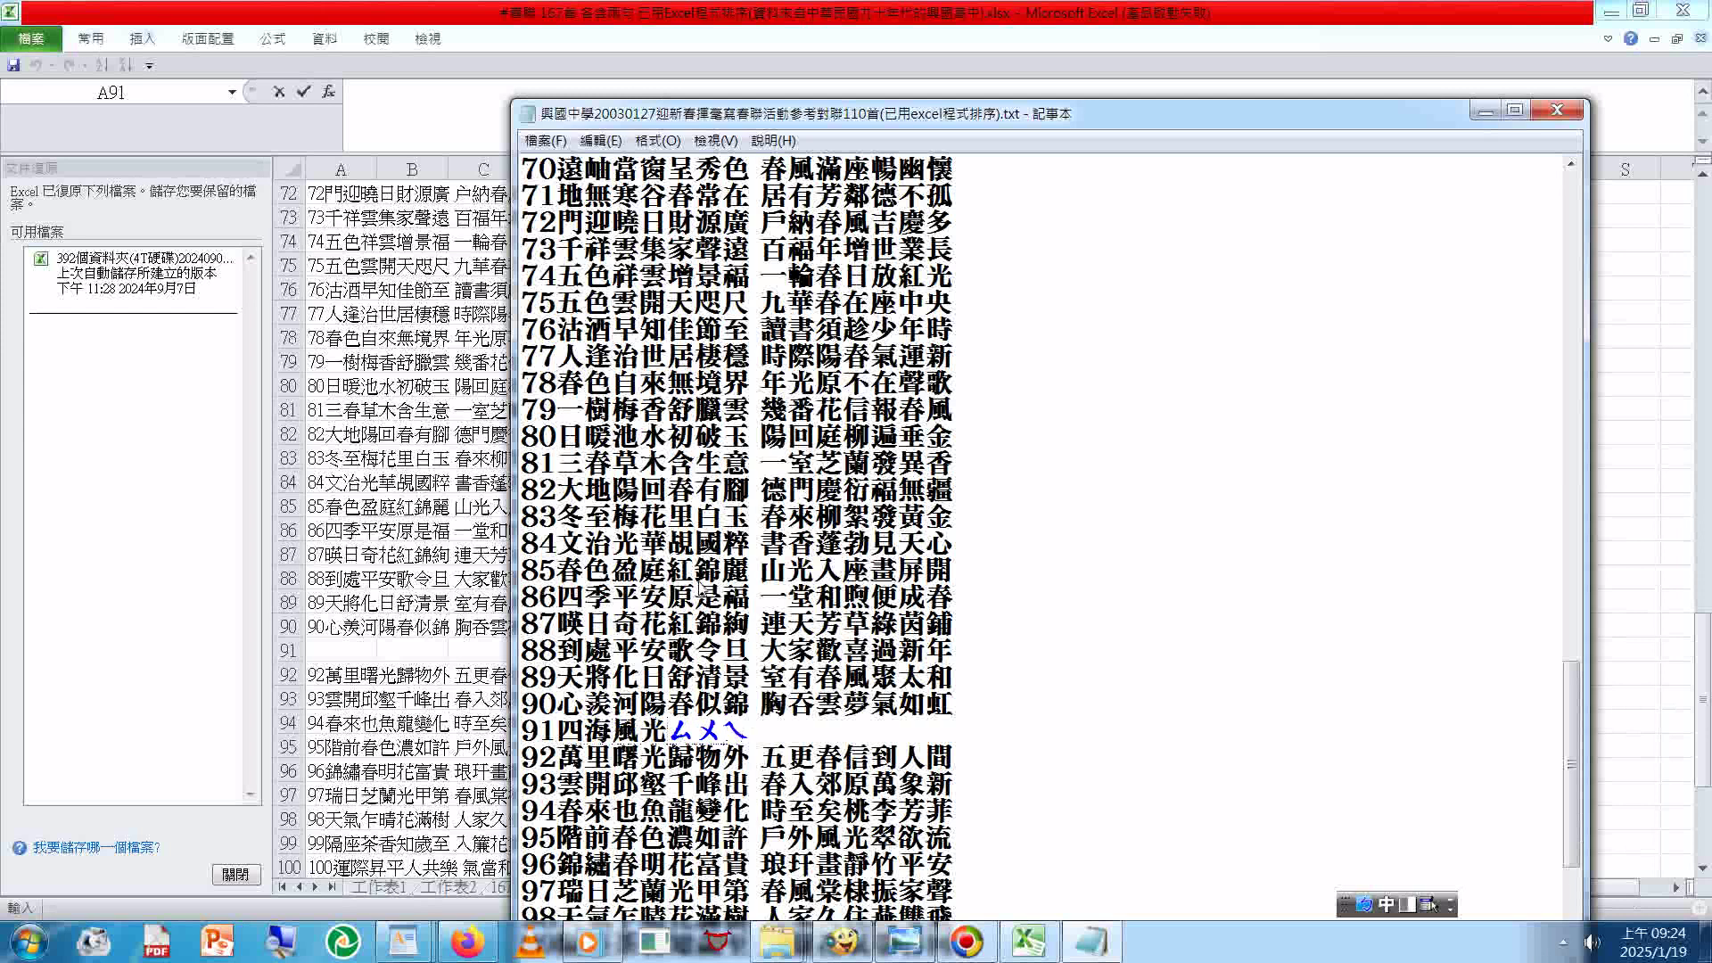
pyautogui.write('ˊㄔㄨˋㄏㄠˇ')
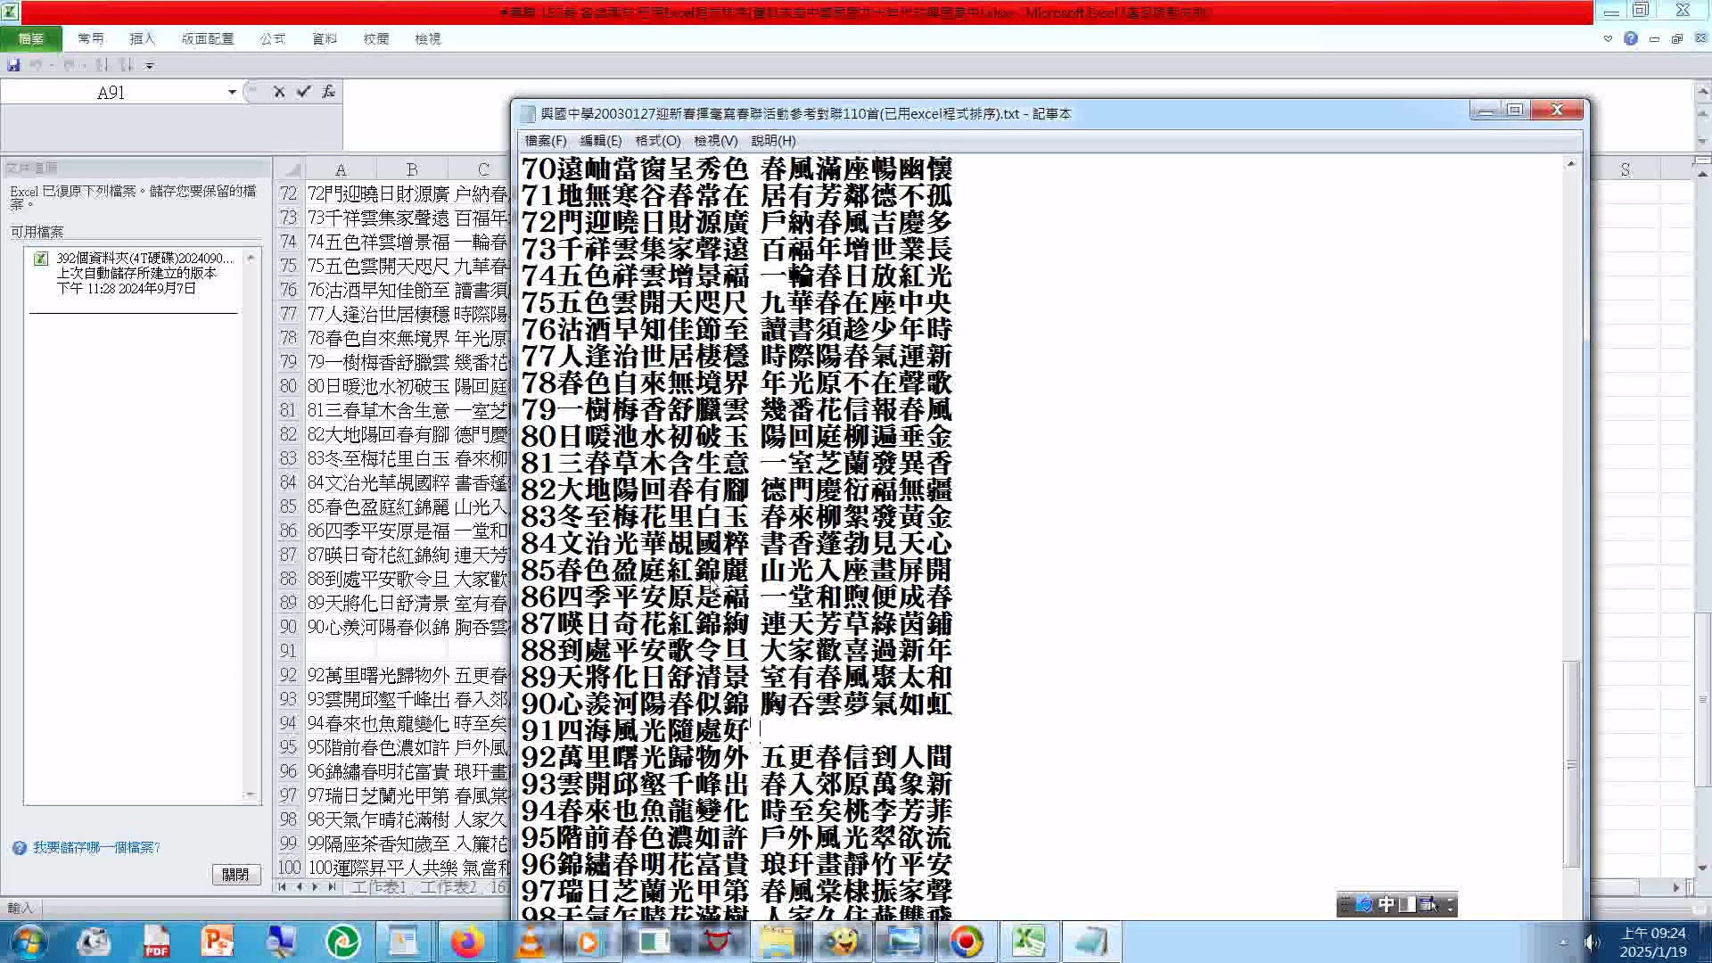
# Step: Complete couplet 91 in the Notepad list with its second half 滿天雨露應時新
pyautogui.write('ㄇㄢˇㄊㄧㄢ ')
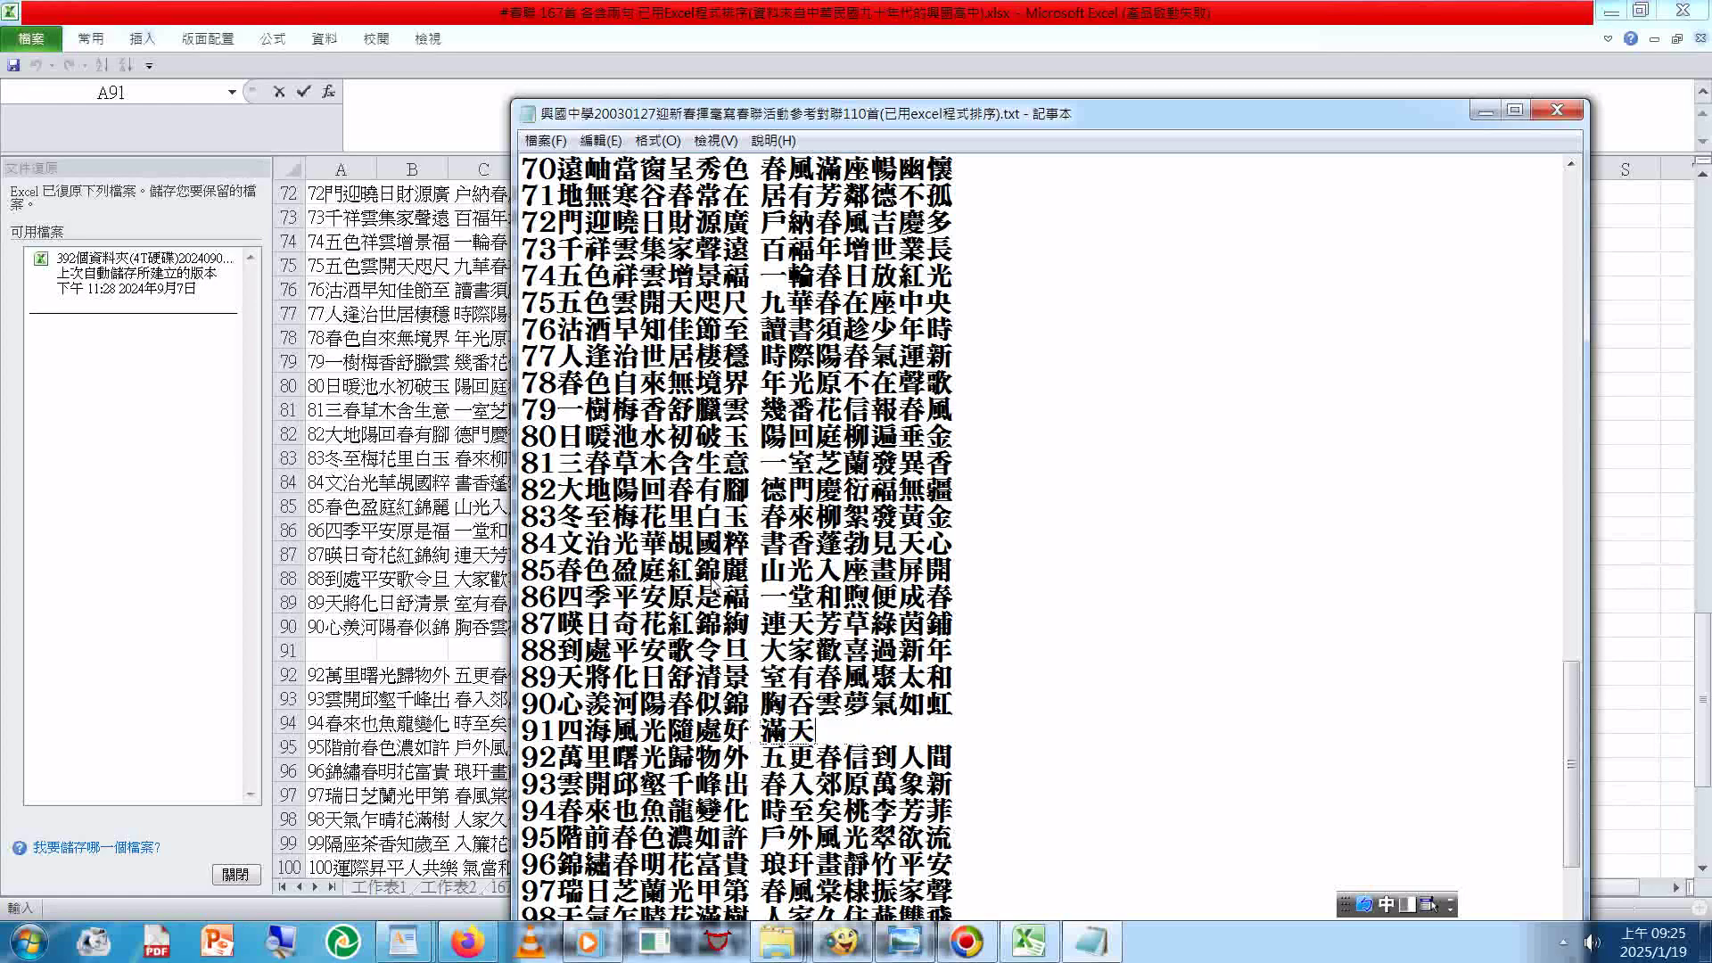
pyautogui.write('ㄩˇㄌㄨˋ')
pyautogui.press('Down')
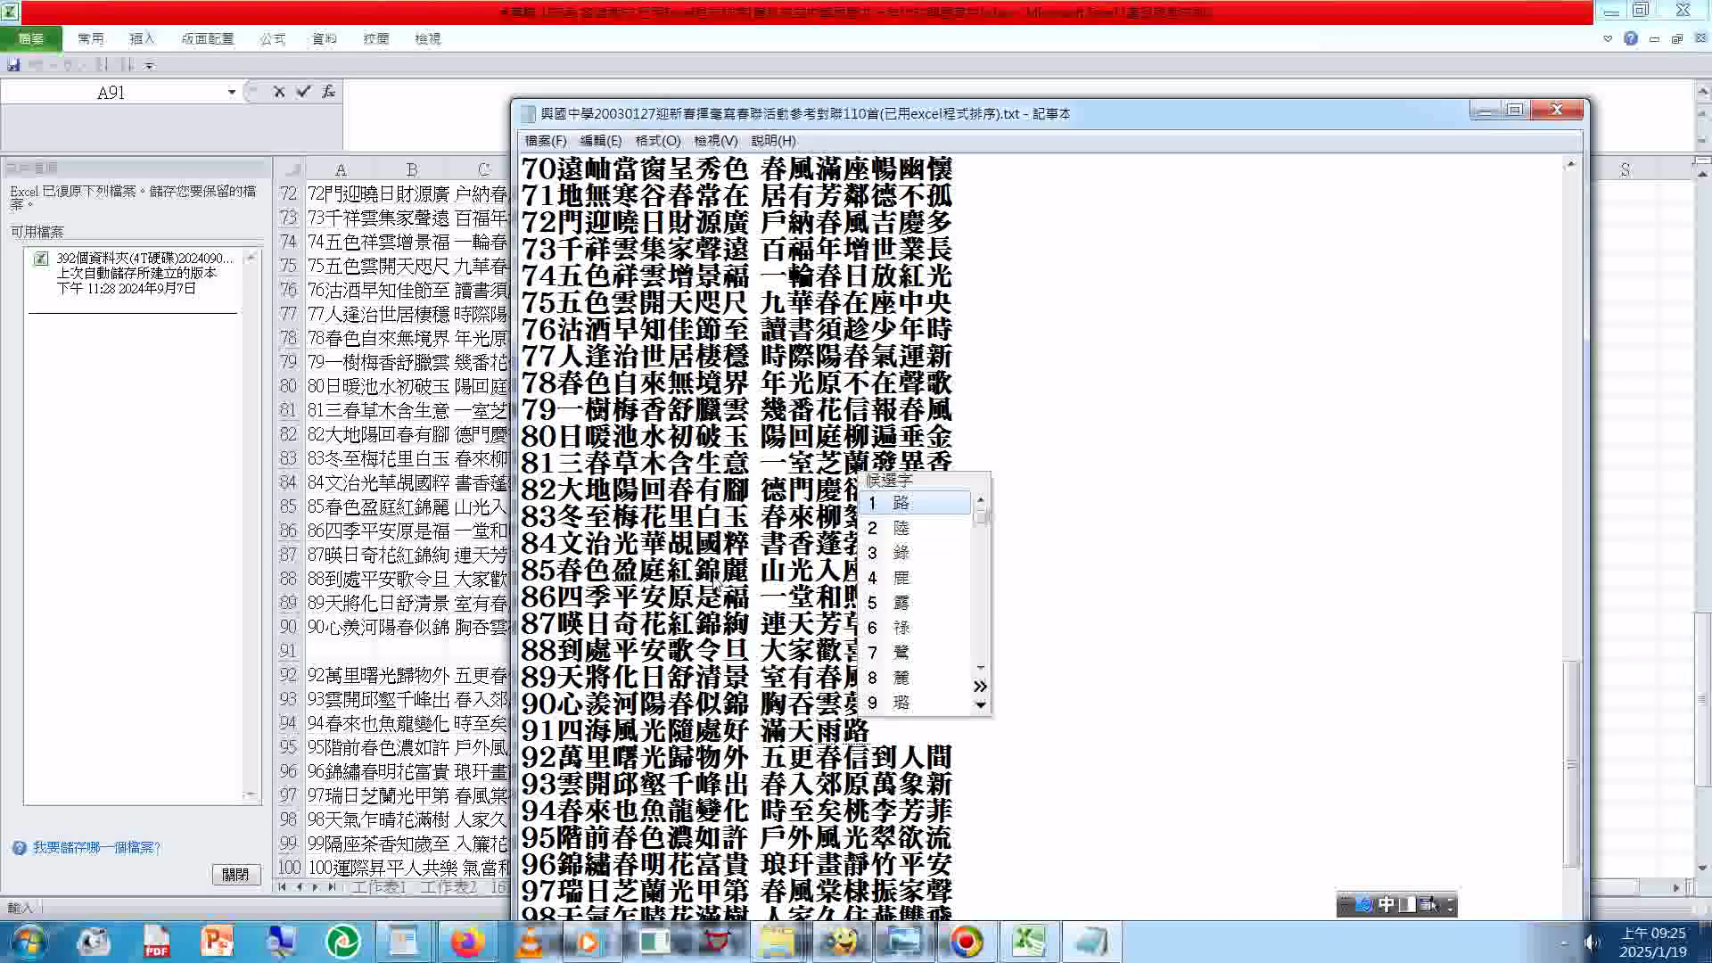
pyautogui.write('5')
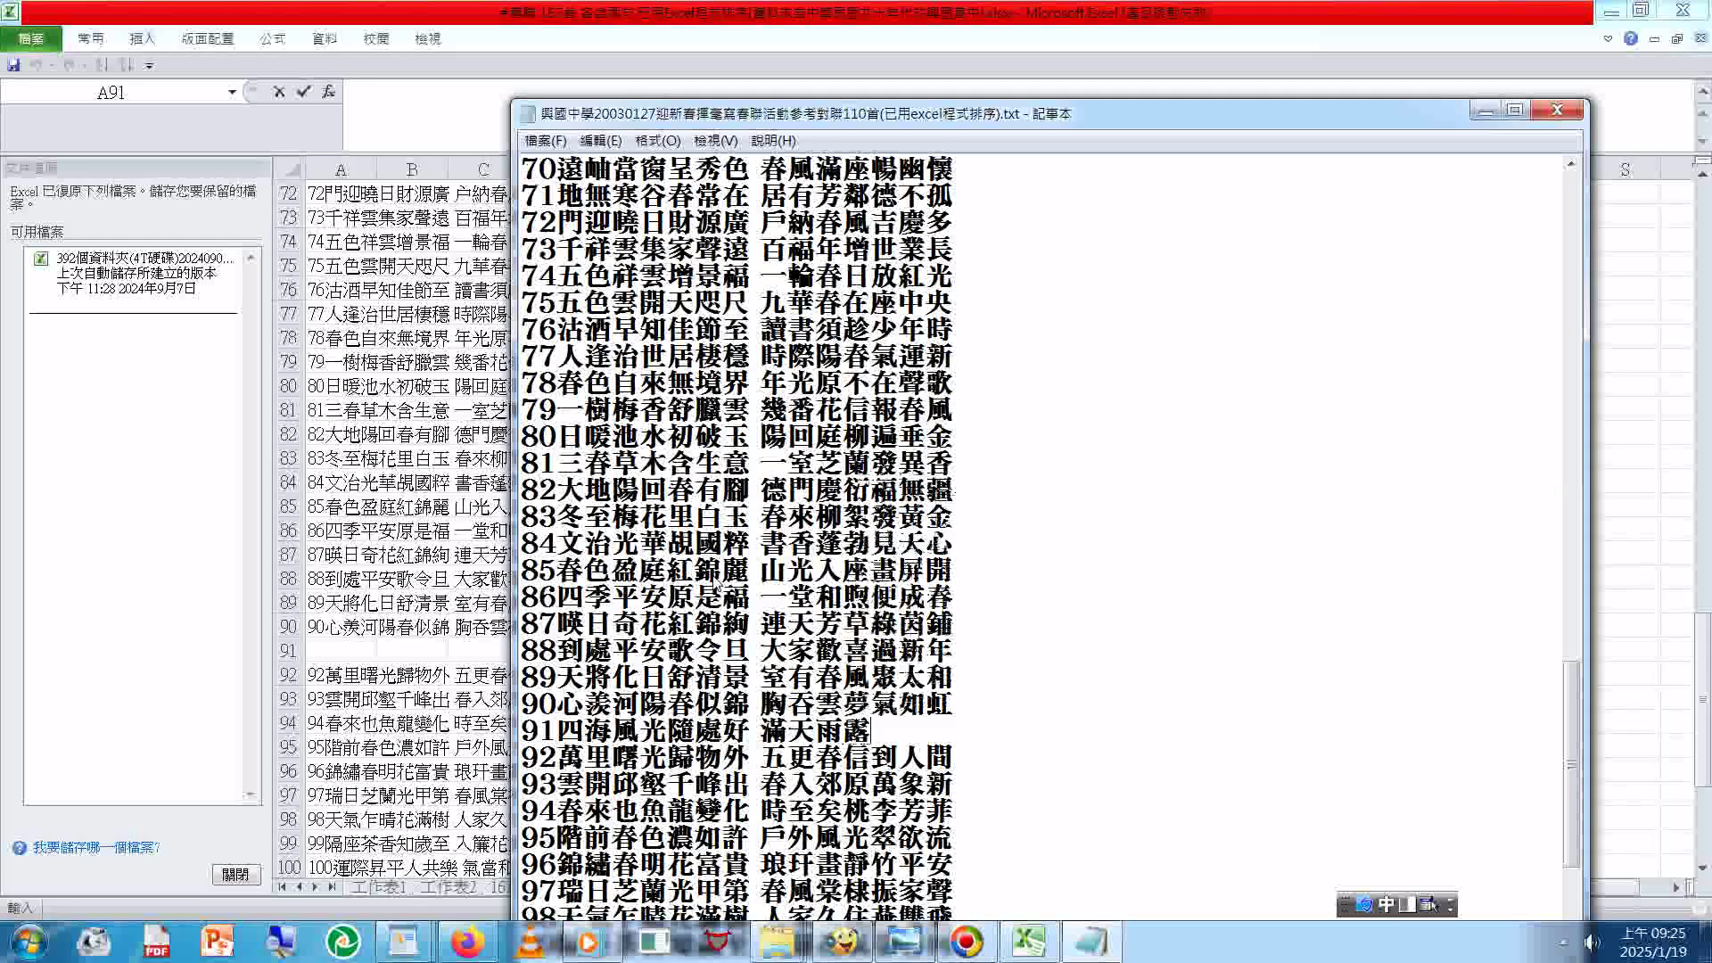
pyautogui.write('ㄧㄥˋㄕˊㄒㄧㄣ')
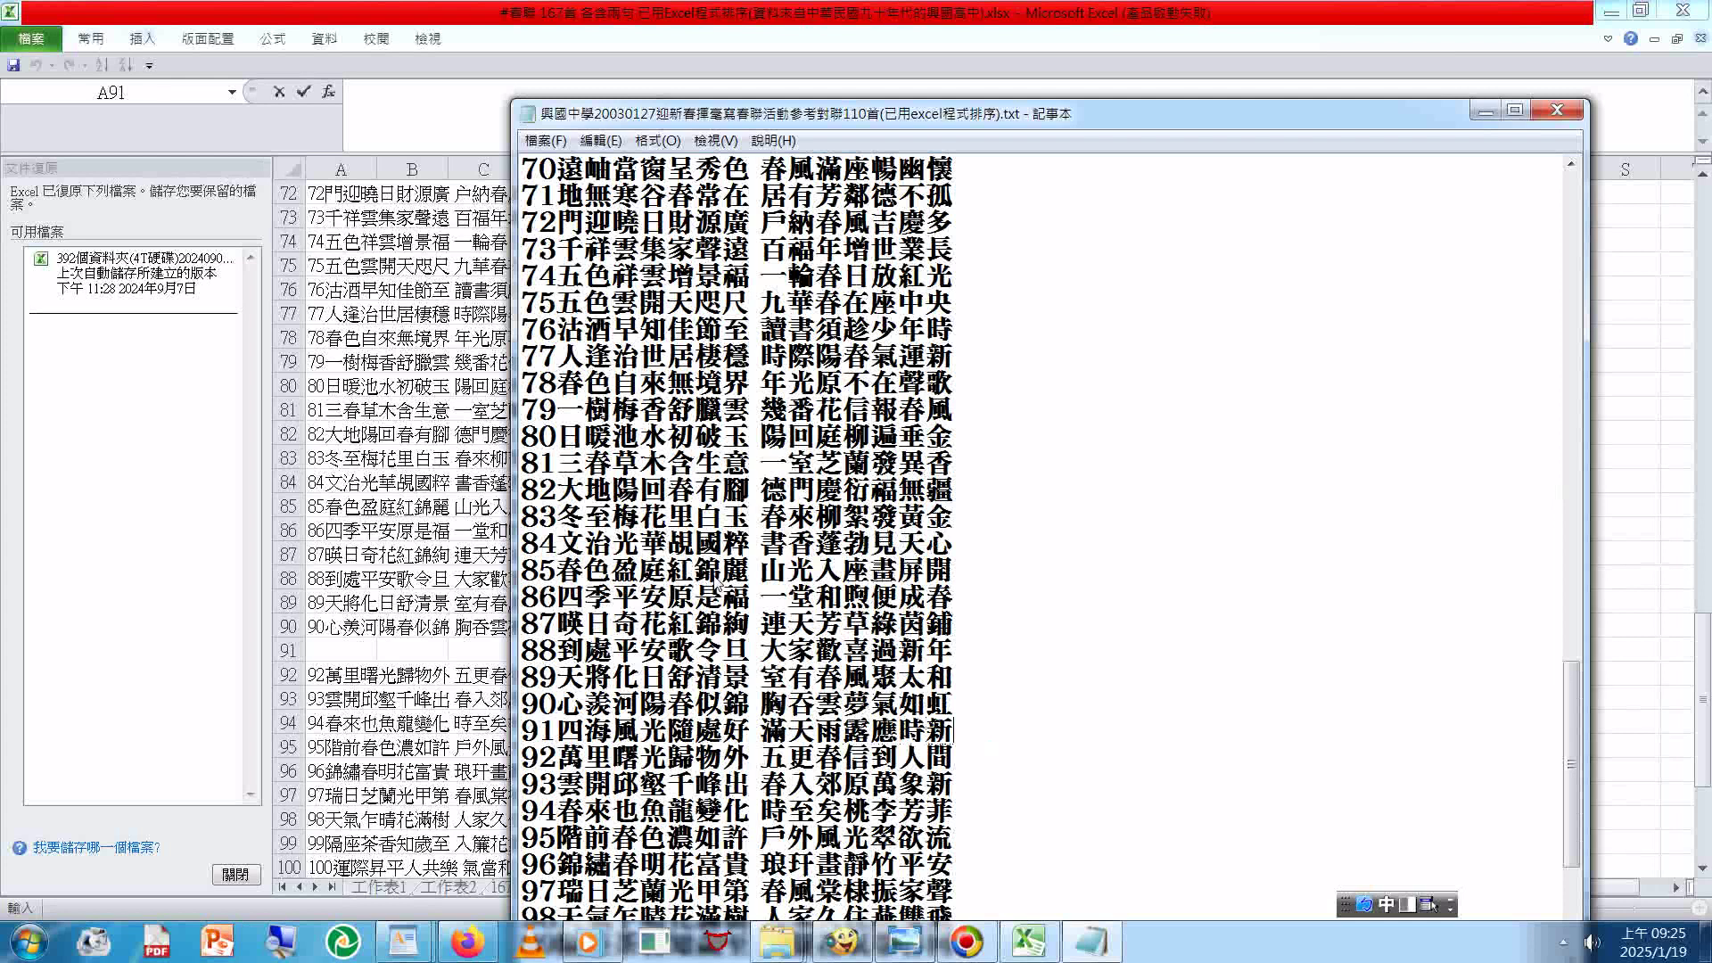
# Step: Copy 91四海風光隨處好 滿天雨露應時新 from the Notepad list and paste it into cell A91 in Excel
pyautogui.moveTo(953, 732); pyautogui.dragTo(523, 731)
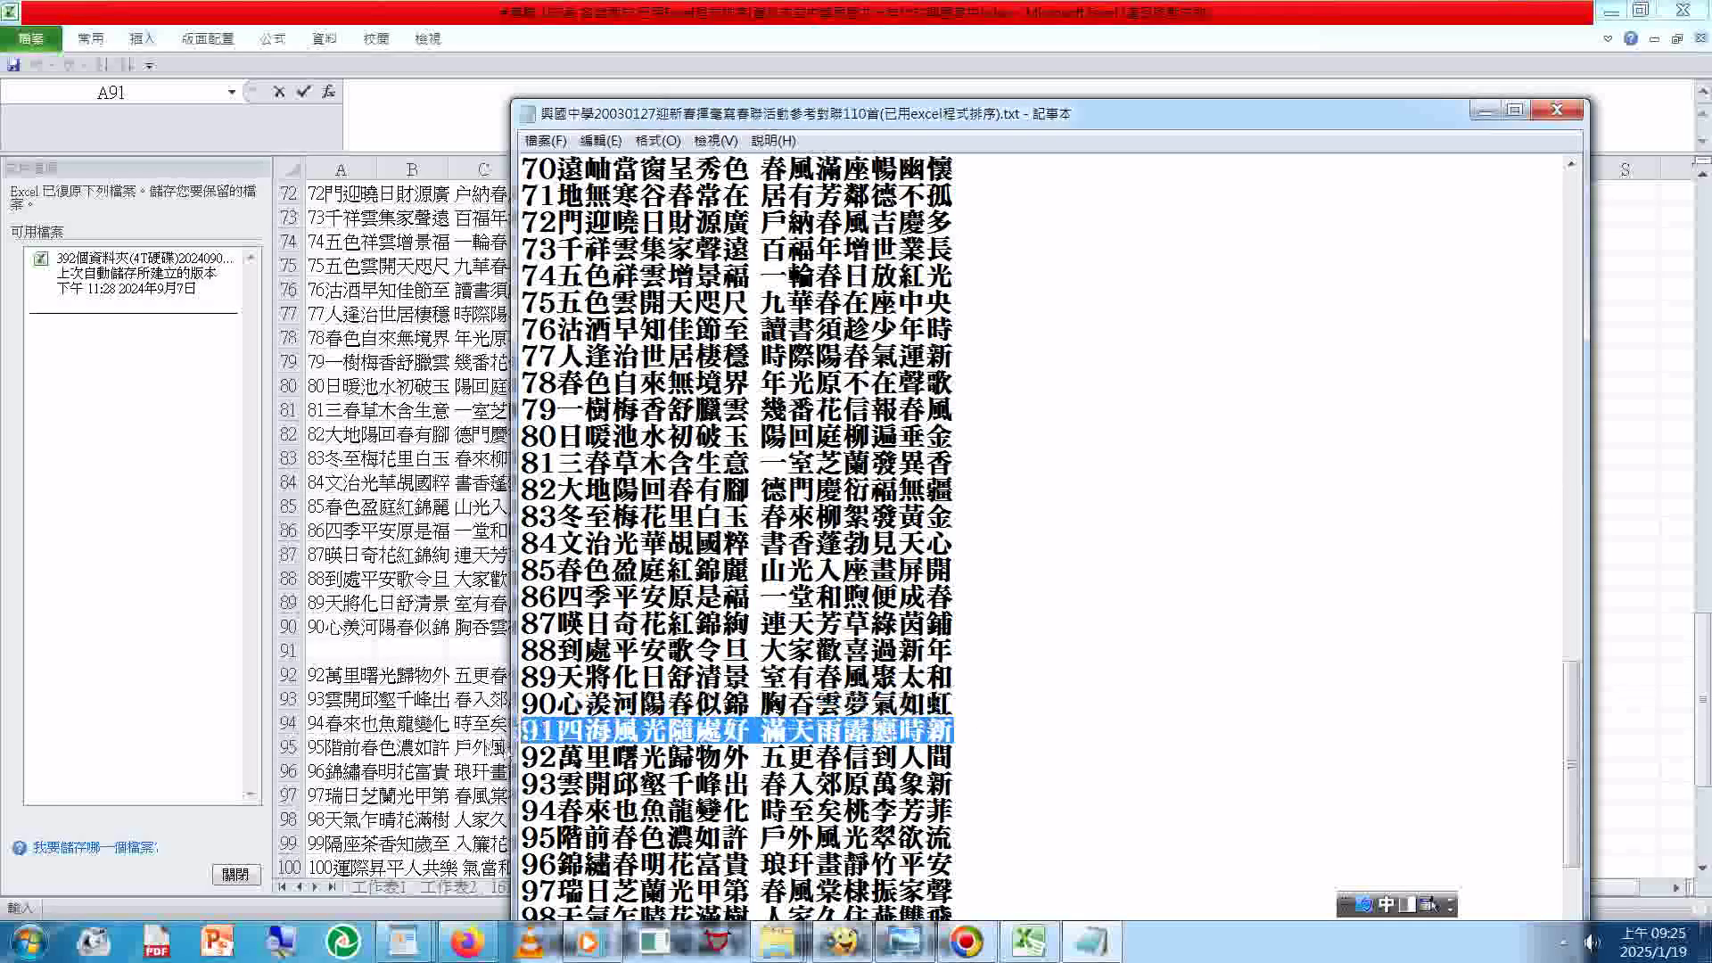
pyautogui.rightClick(545, 756)
pyautogui.click(633, 535)
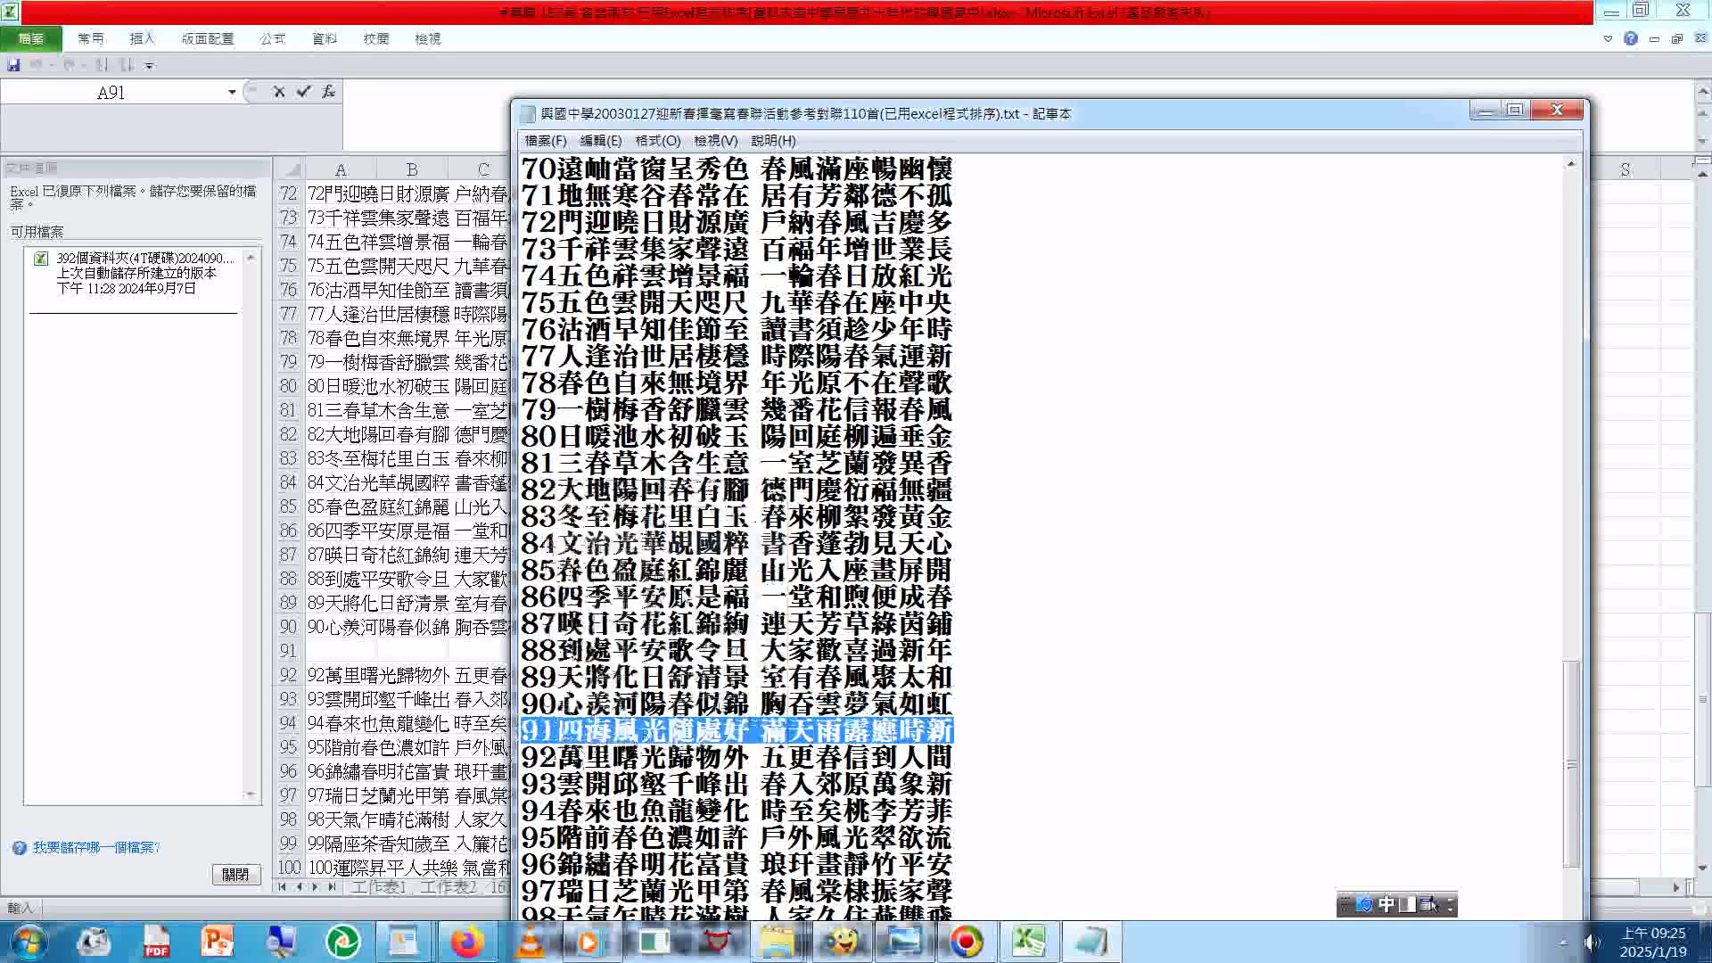
pyautogui.click(321, 652)
pyautogui.rightClick(319, 649)
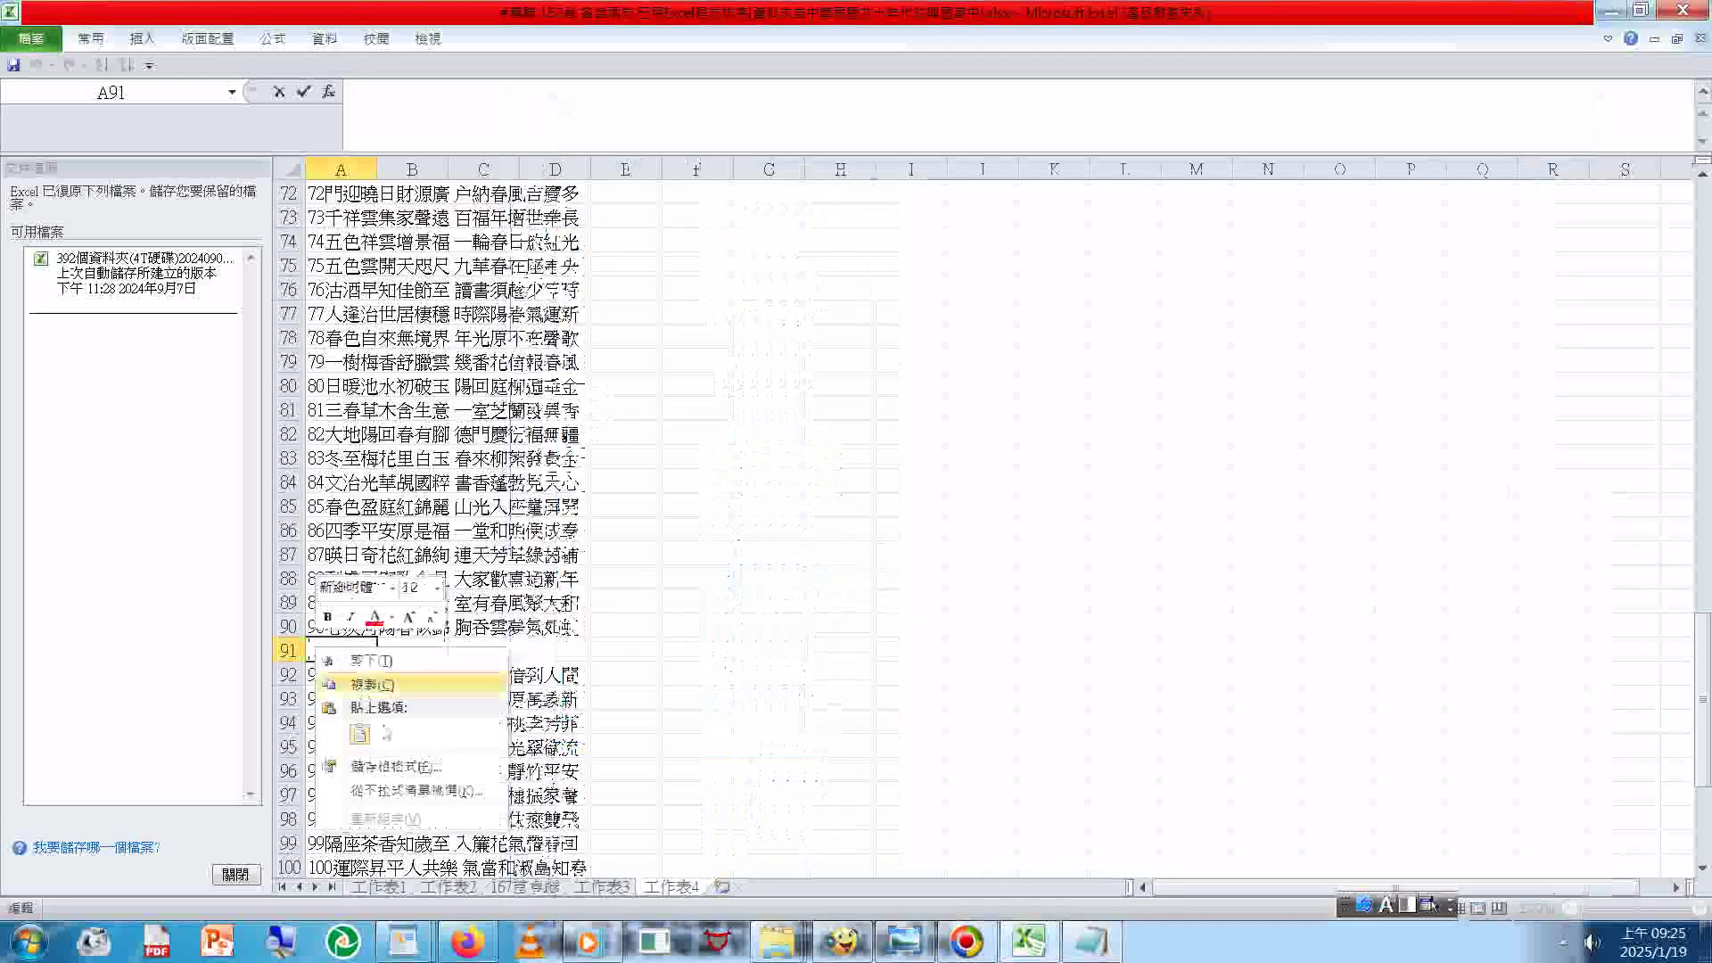
pyautogui.click(360, 733)
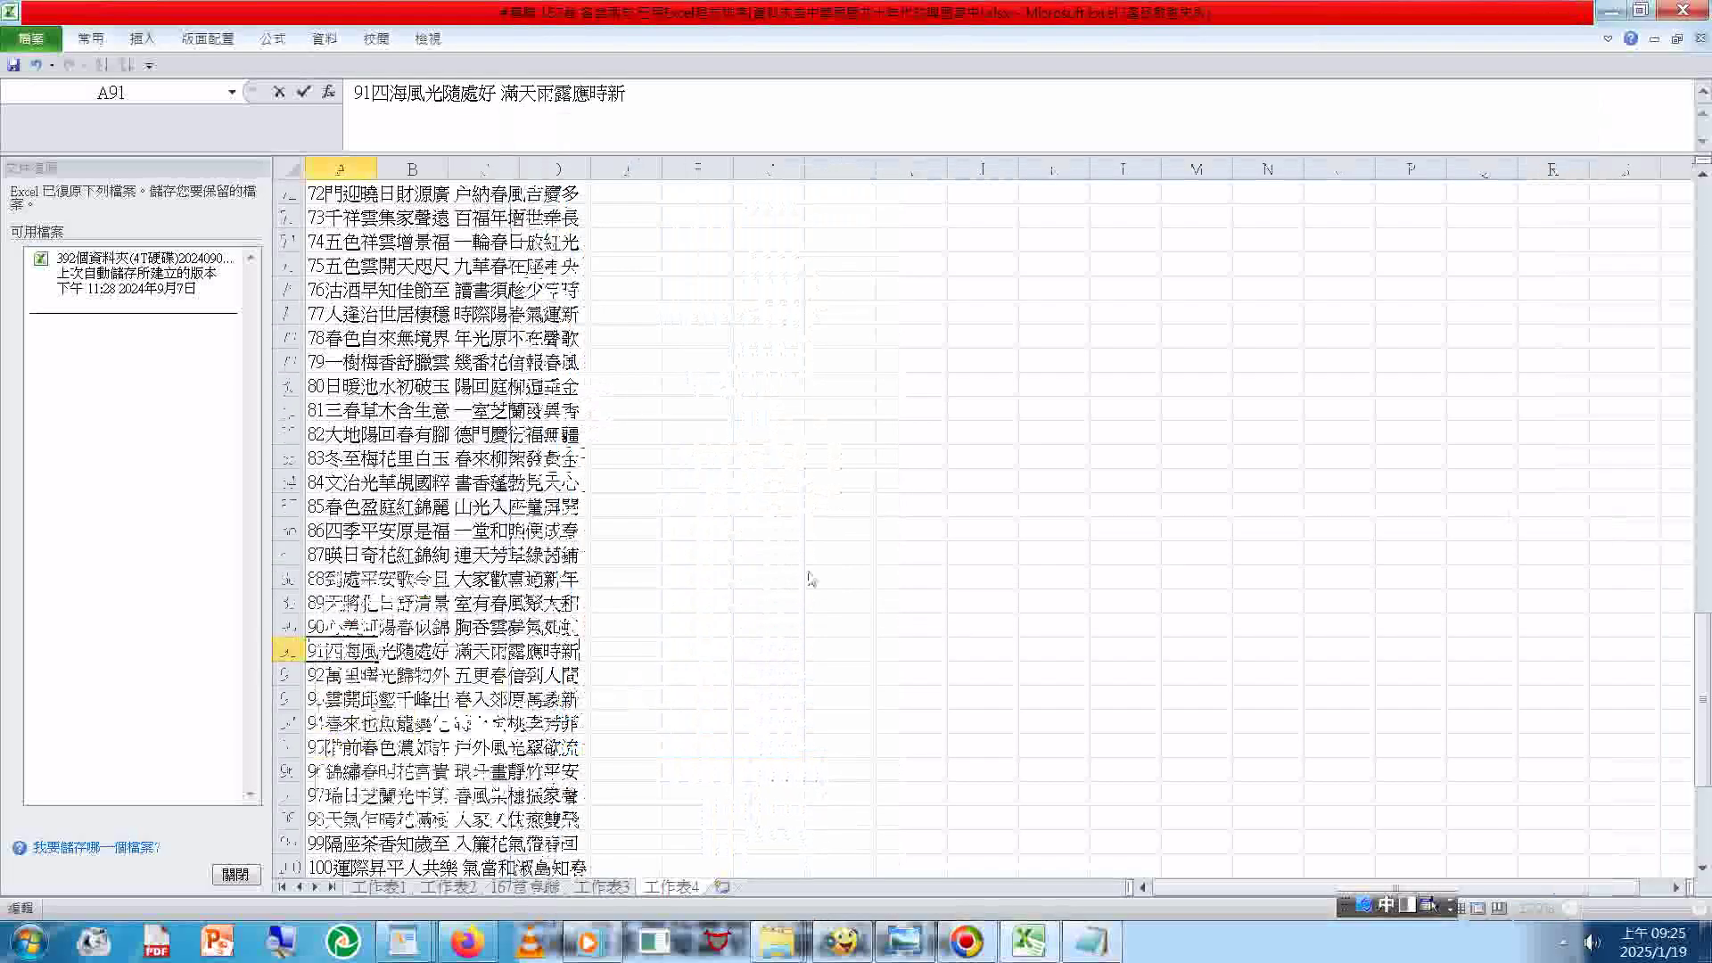
pyautogui.press('Return')
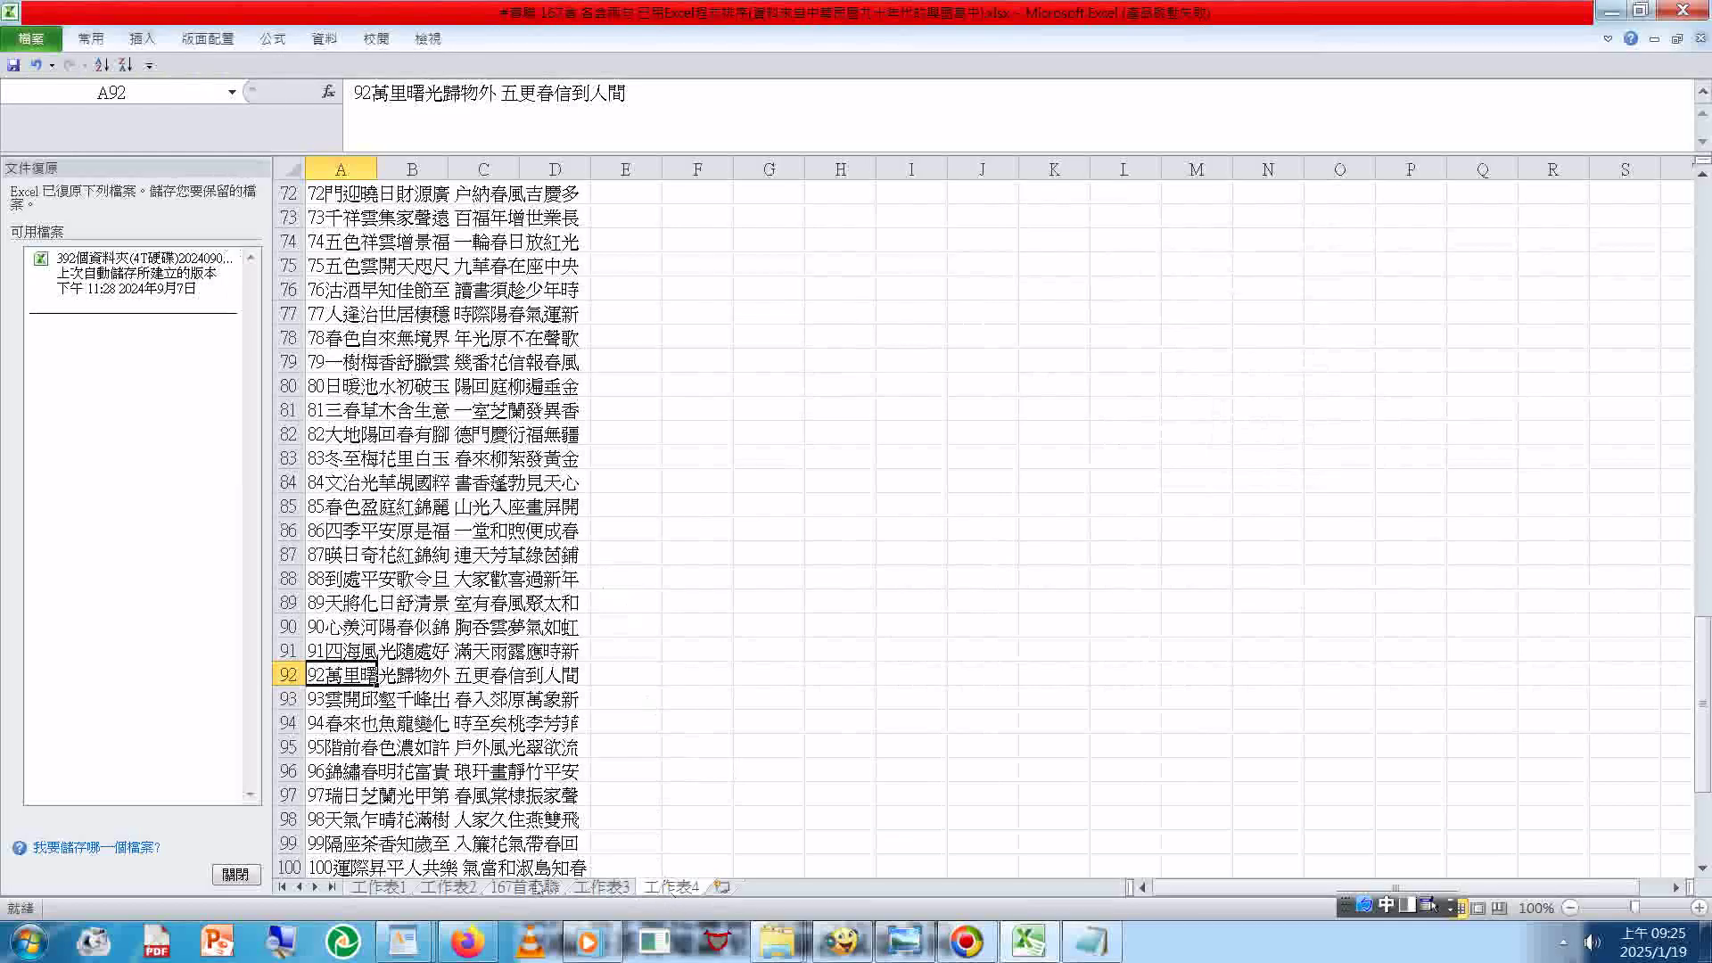
# Step: Copy the name of the 167首春聯 sheet and return to the 工作表4 sheet
pyautogui.rightClick(530, 889)
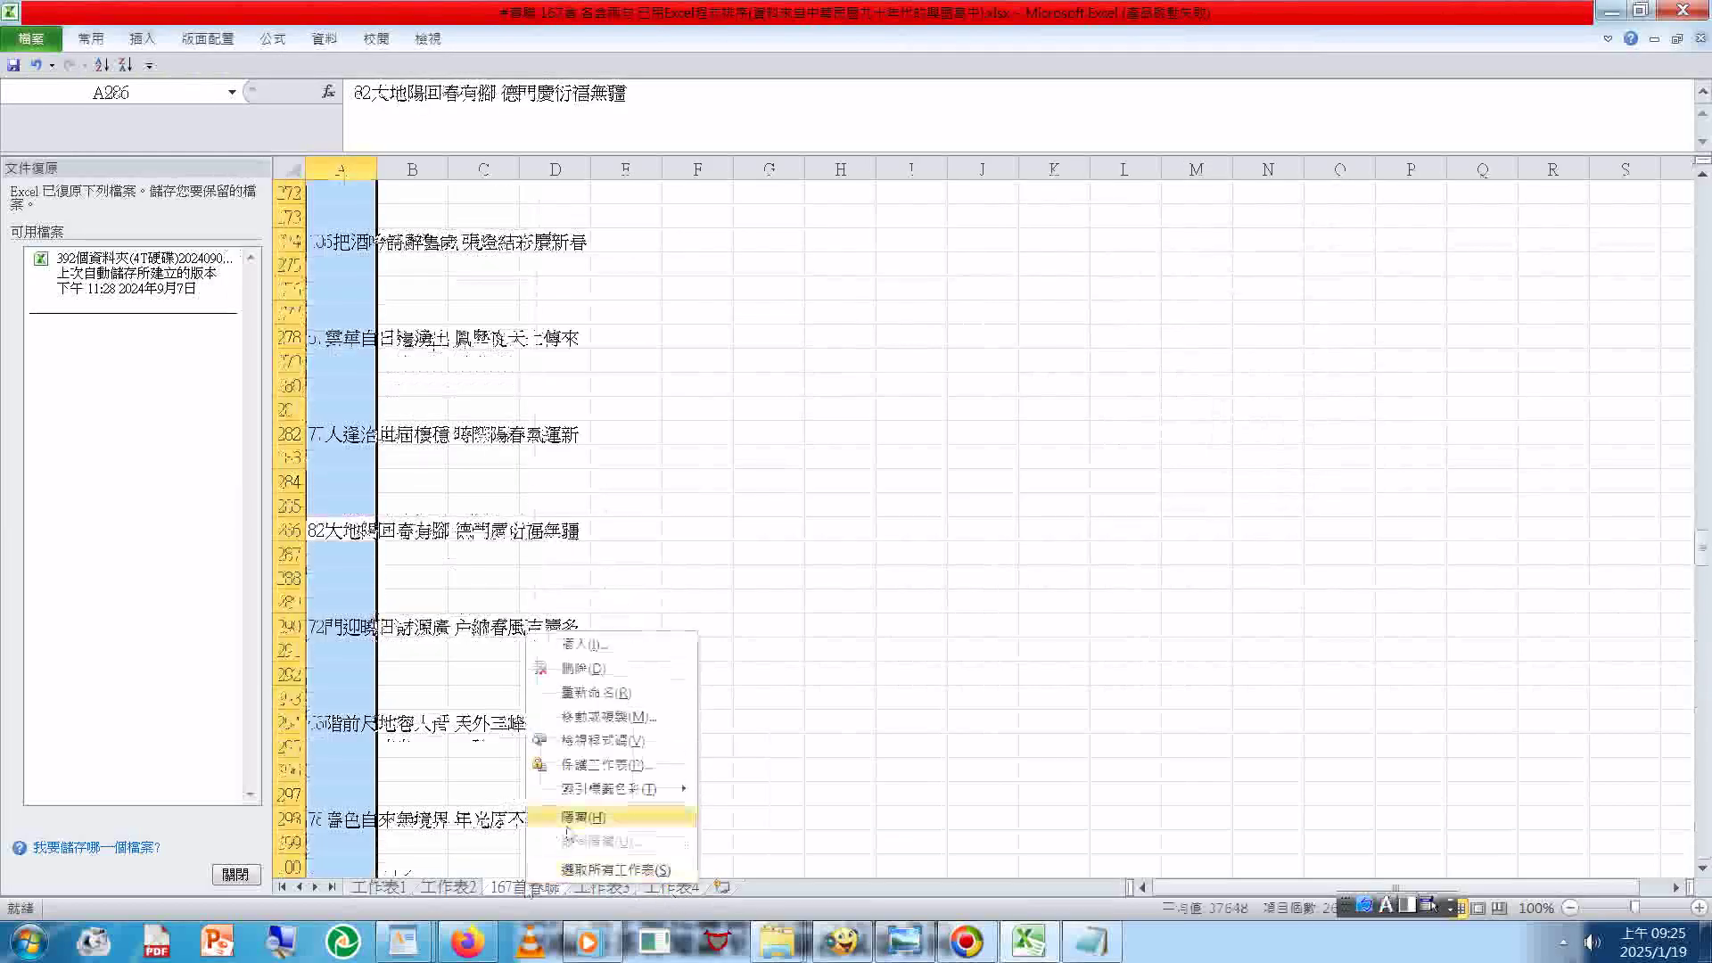
pyautogui.click(593, 693)
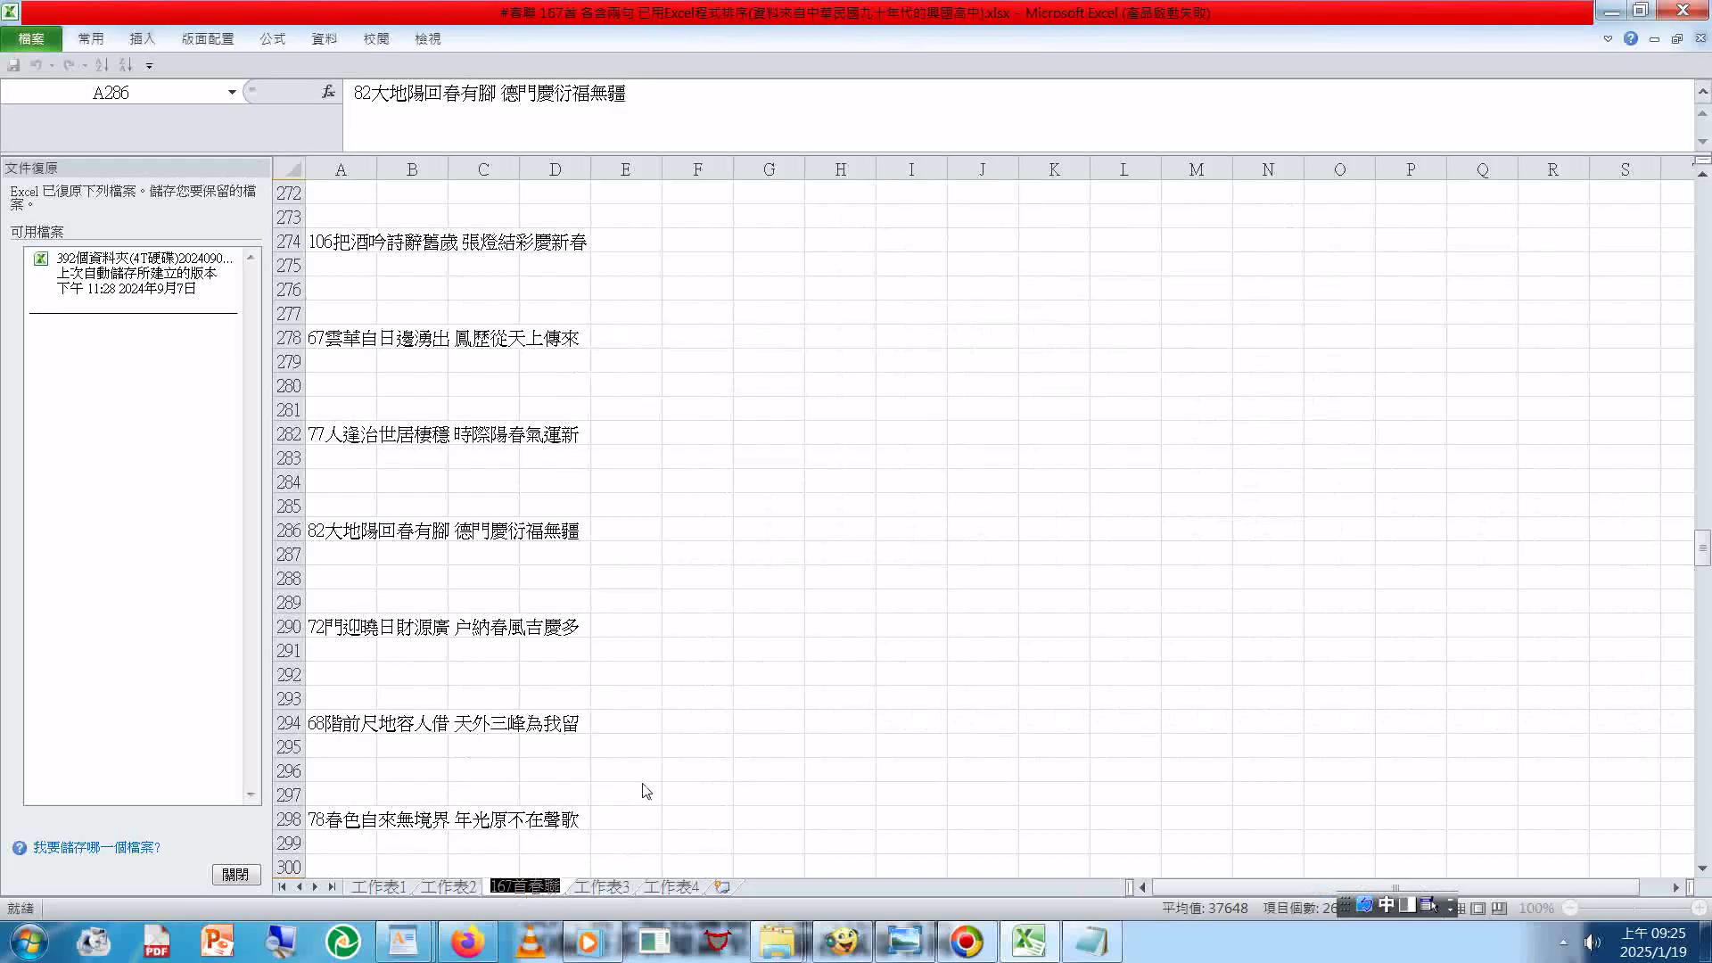
pyautogui.click(670, 888)
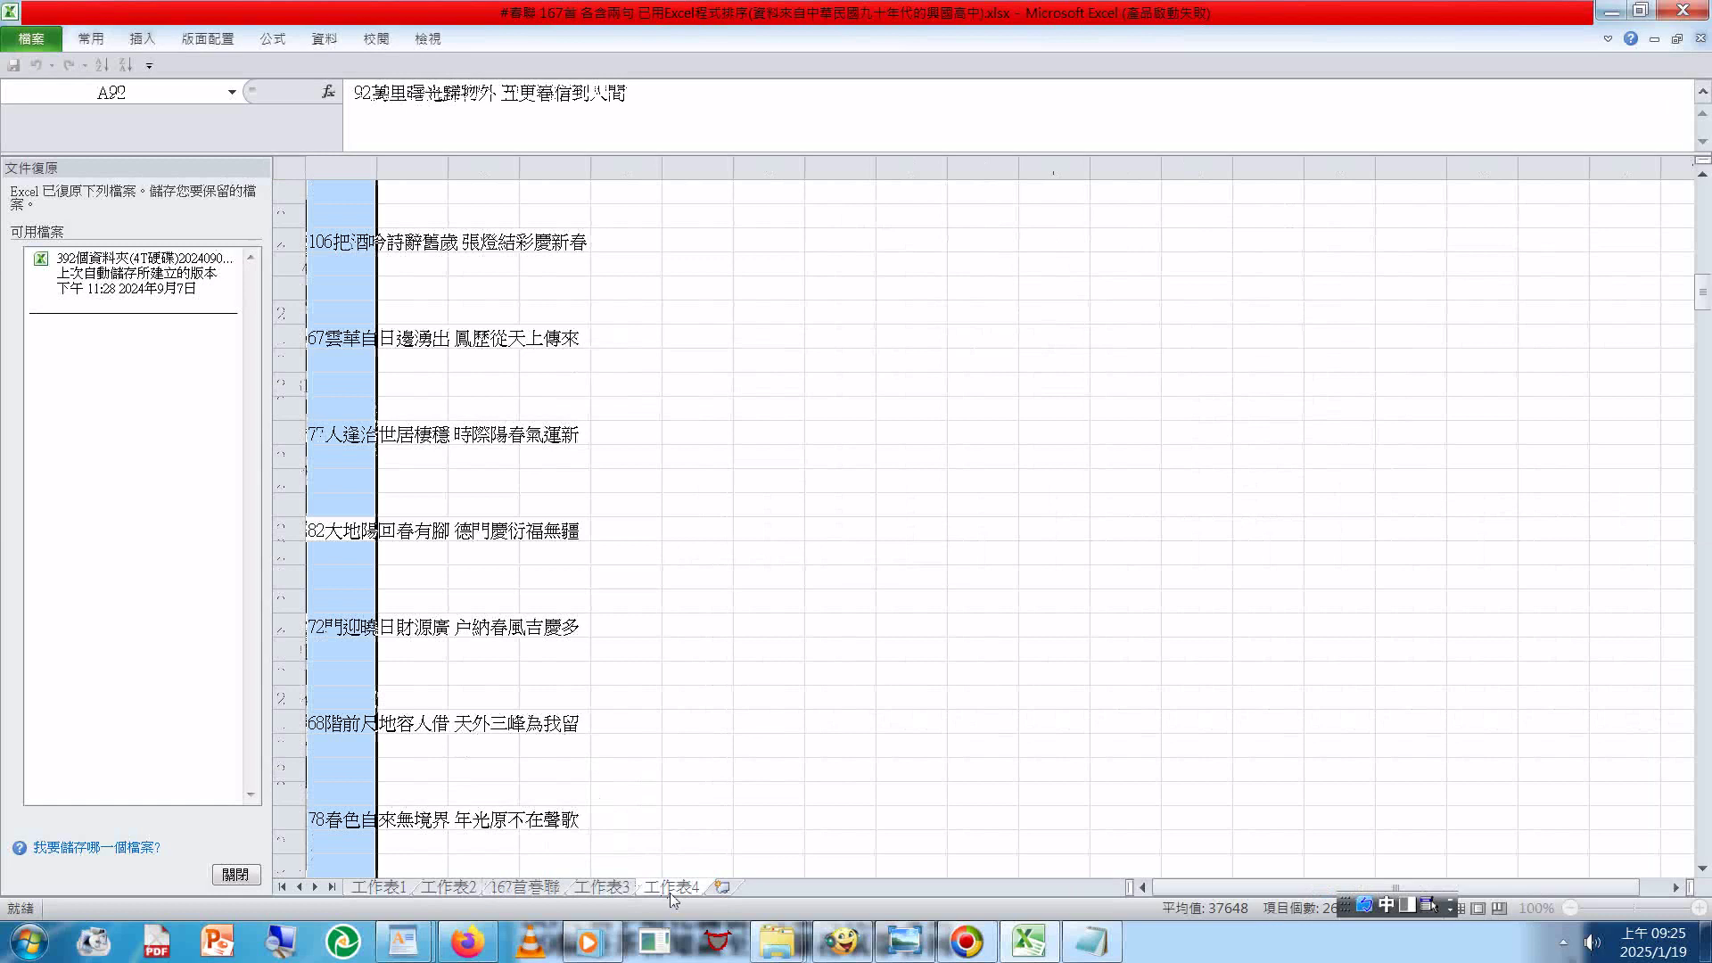
pyautogui.hotkey('ctrl', 'v')
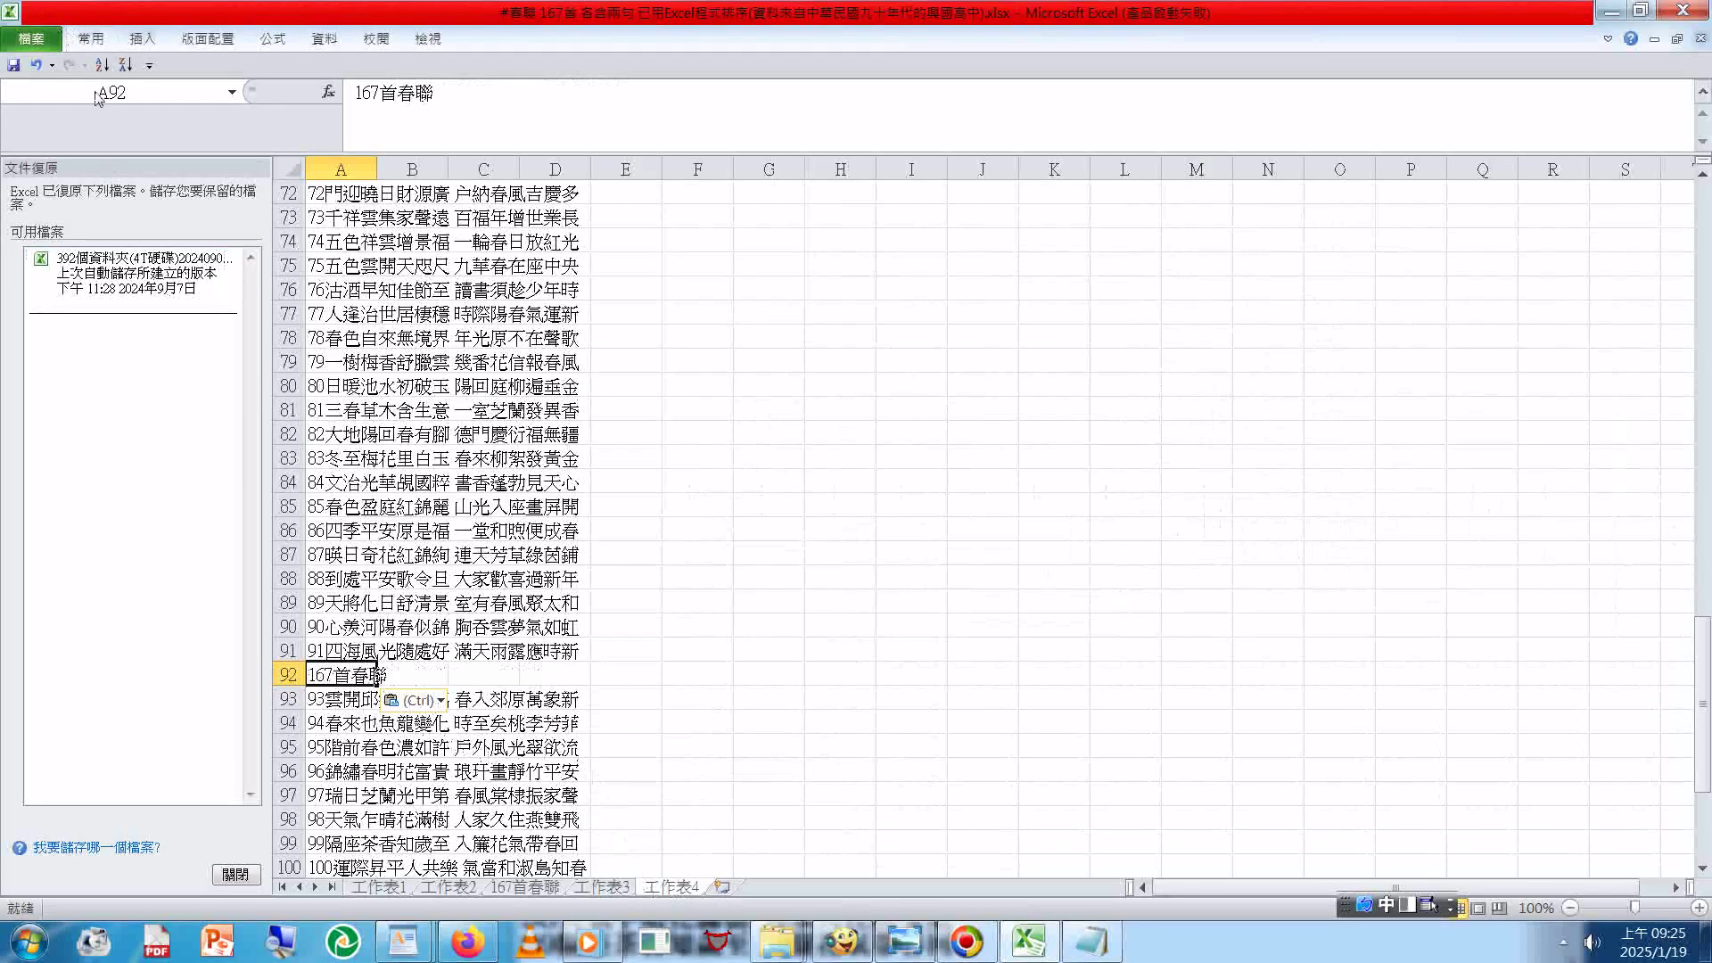
pyautogui.hotkey('ctrl', 'z')
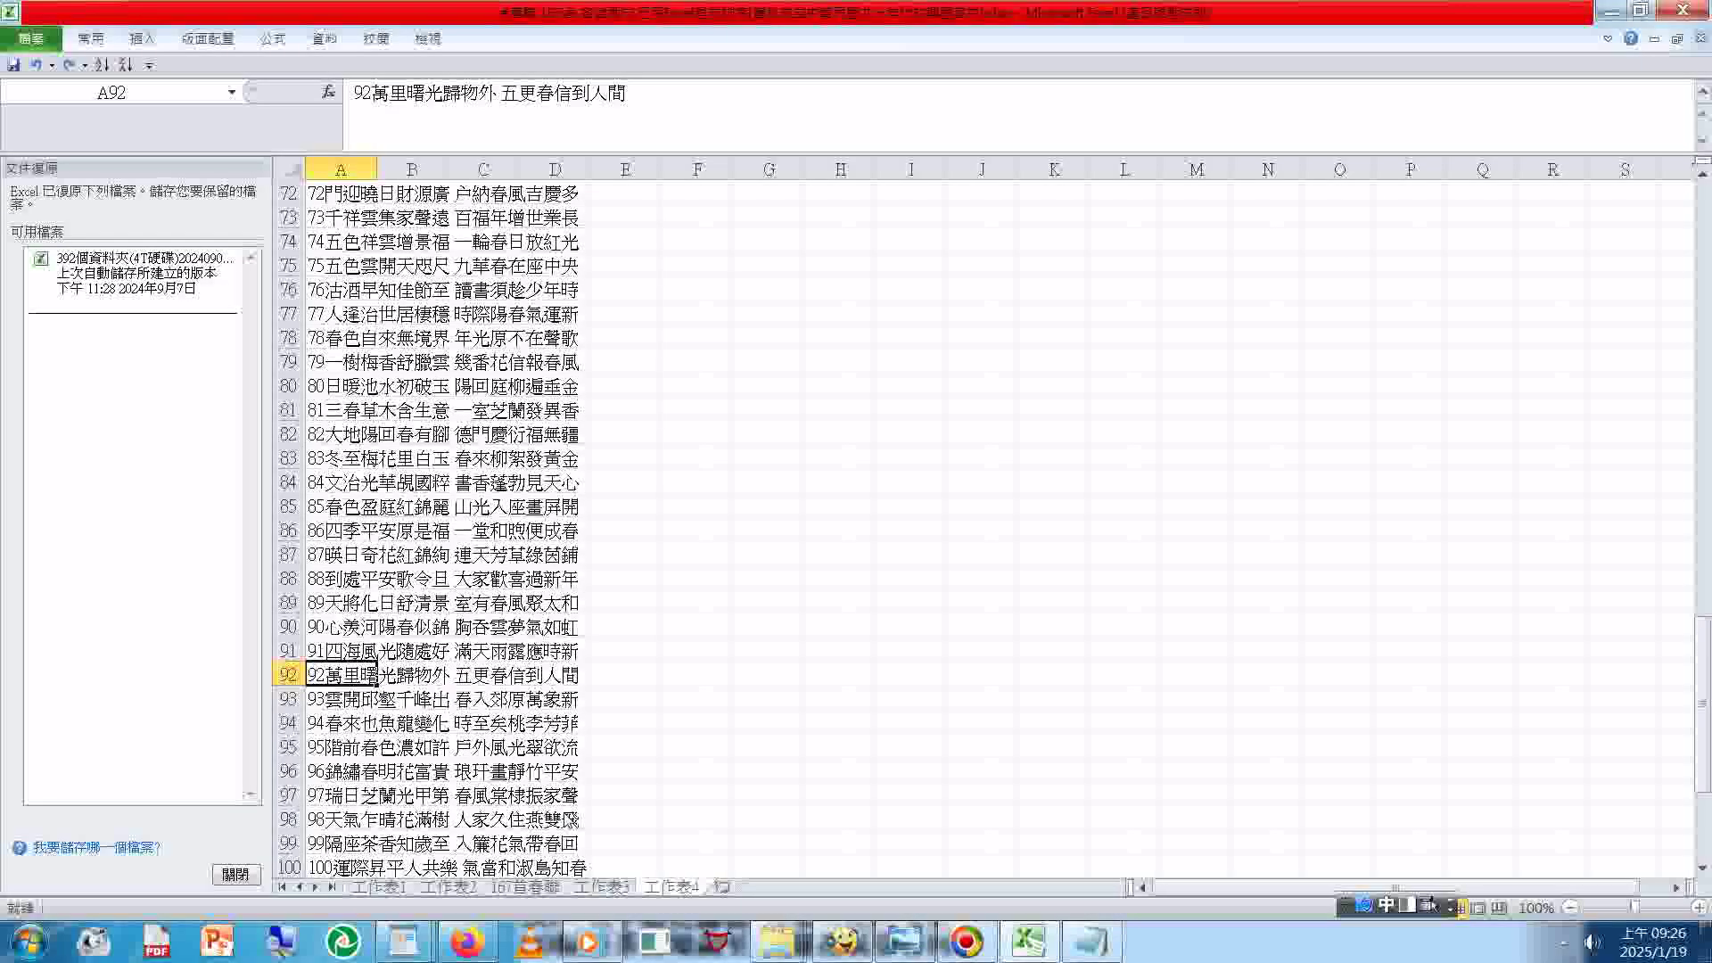
# Step: Rename the 工作表4 sheet as 110首春聯(已排序)
pyautogui.rightClick(669, 890)
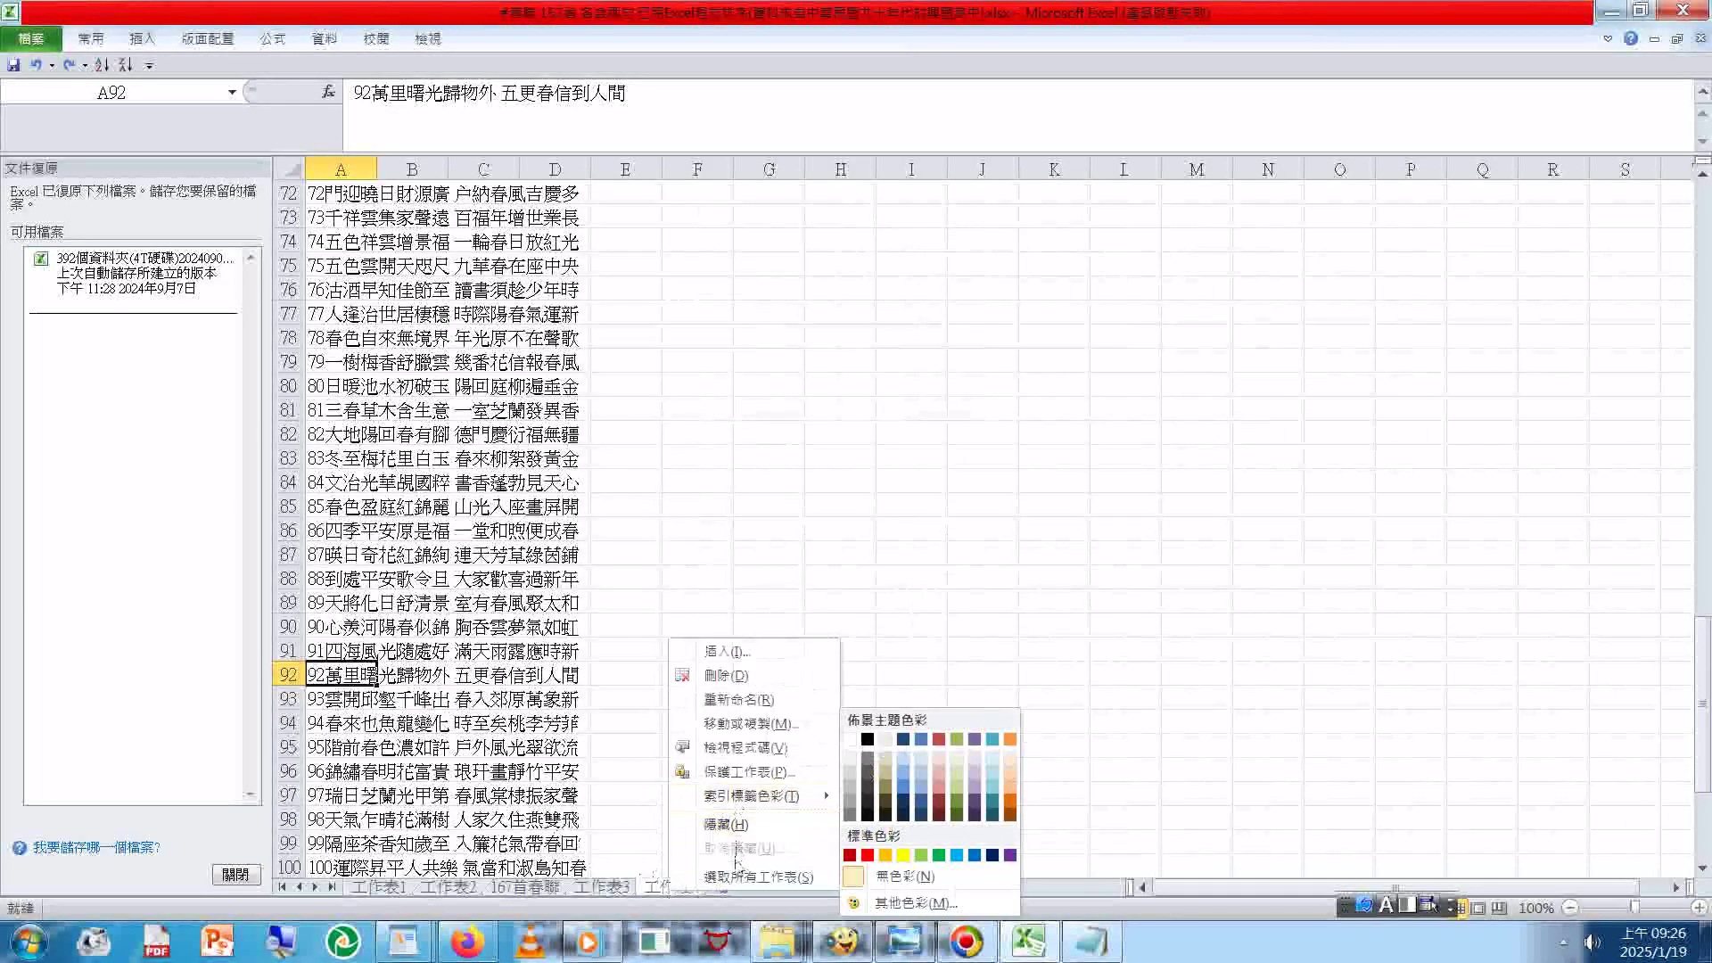
pyautogui.click(736, 700)
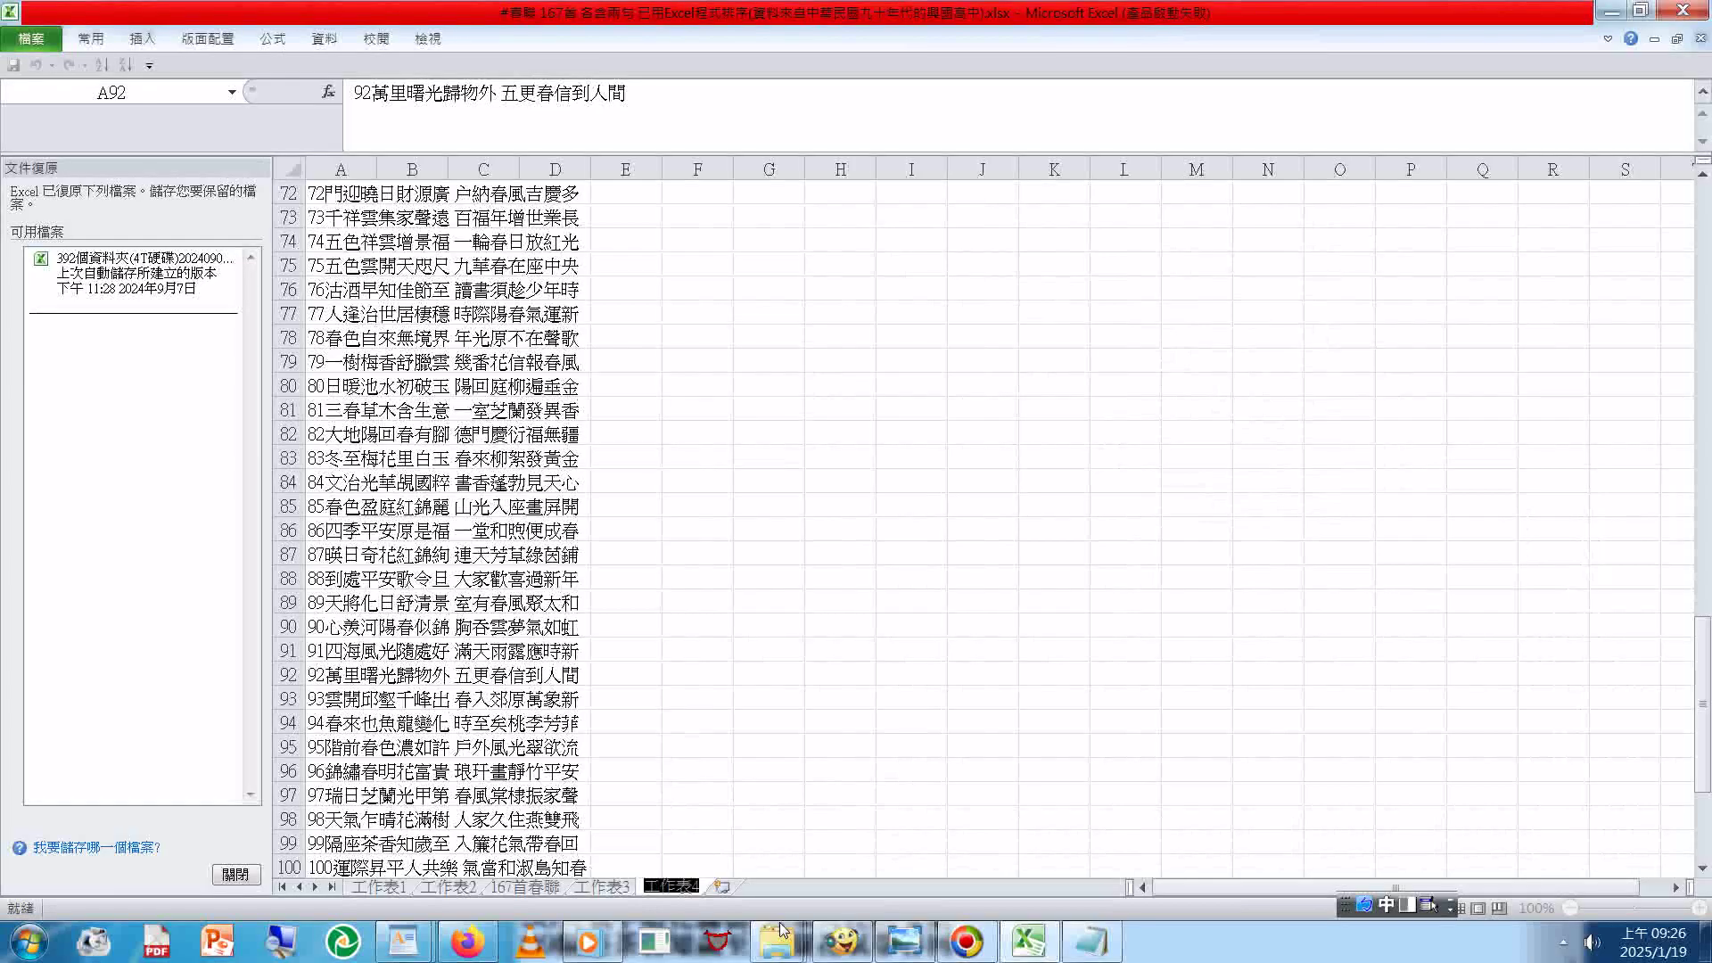
pyautogui.hotkey('ctrl', 'v')
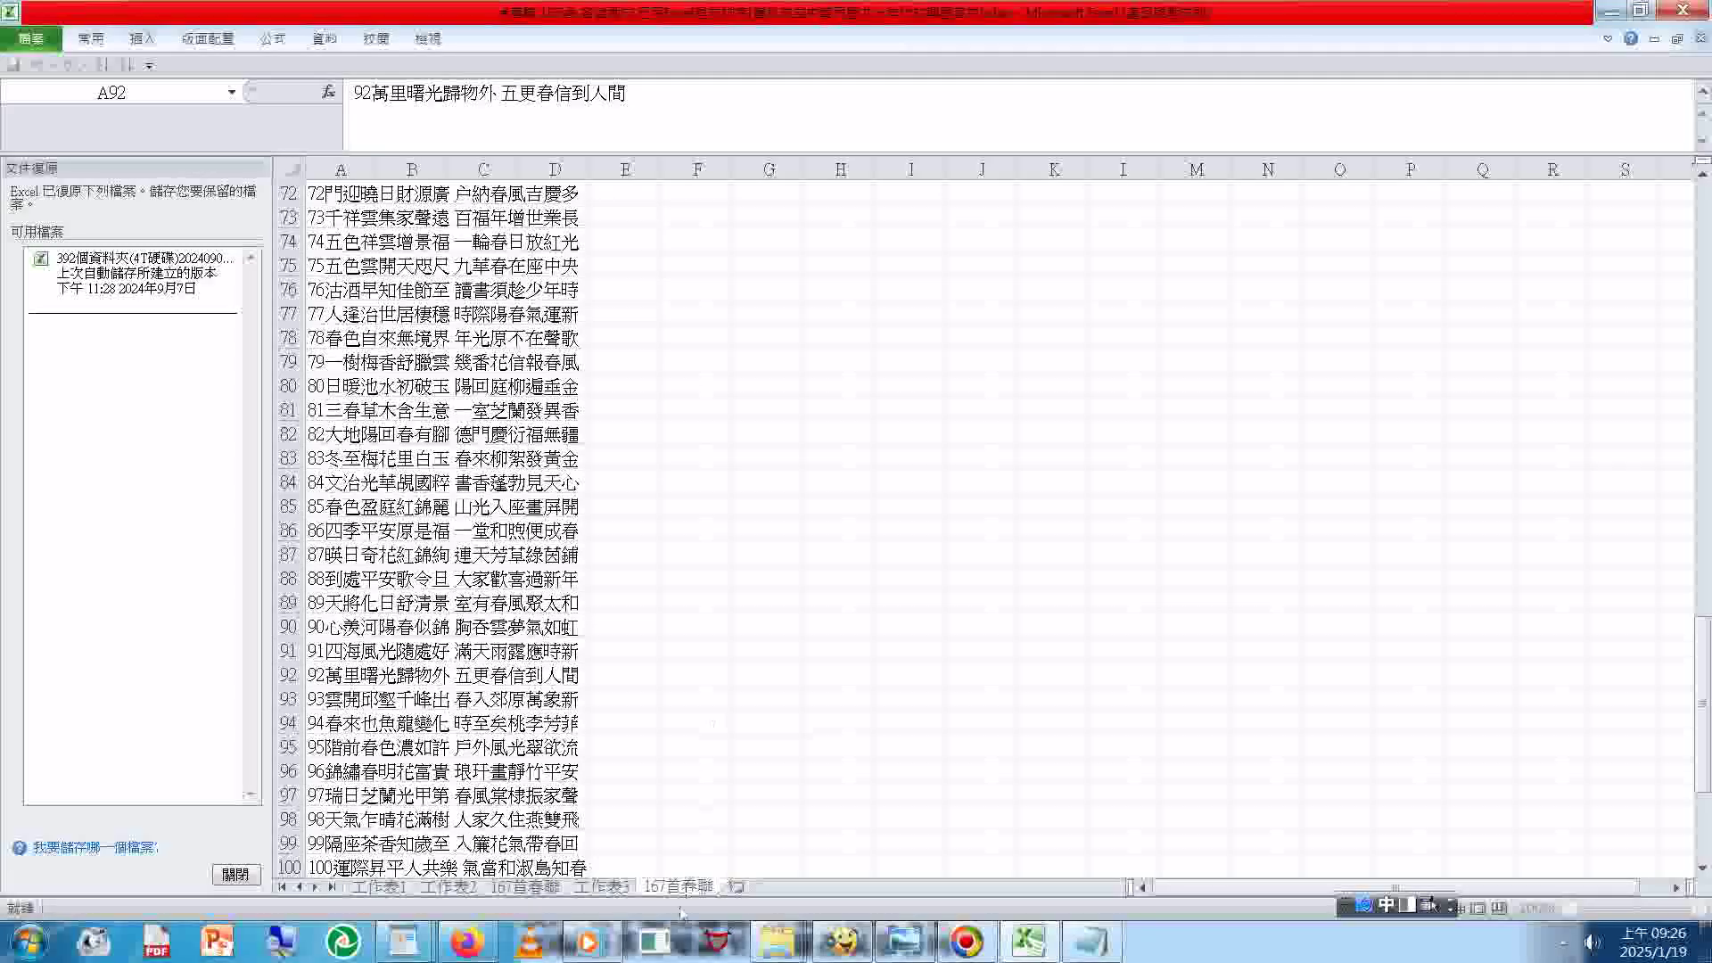
pyautogui.moveTo(649, 888); pyautogui.dragTo(666, 891)
pyautogui.write('10首春聯')
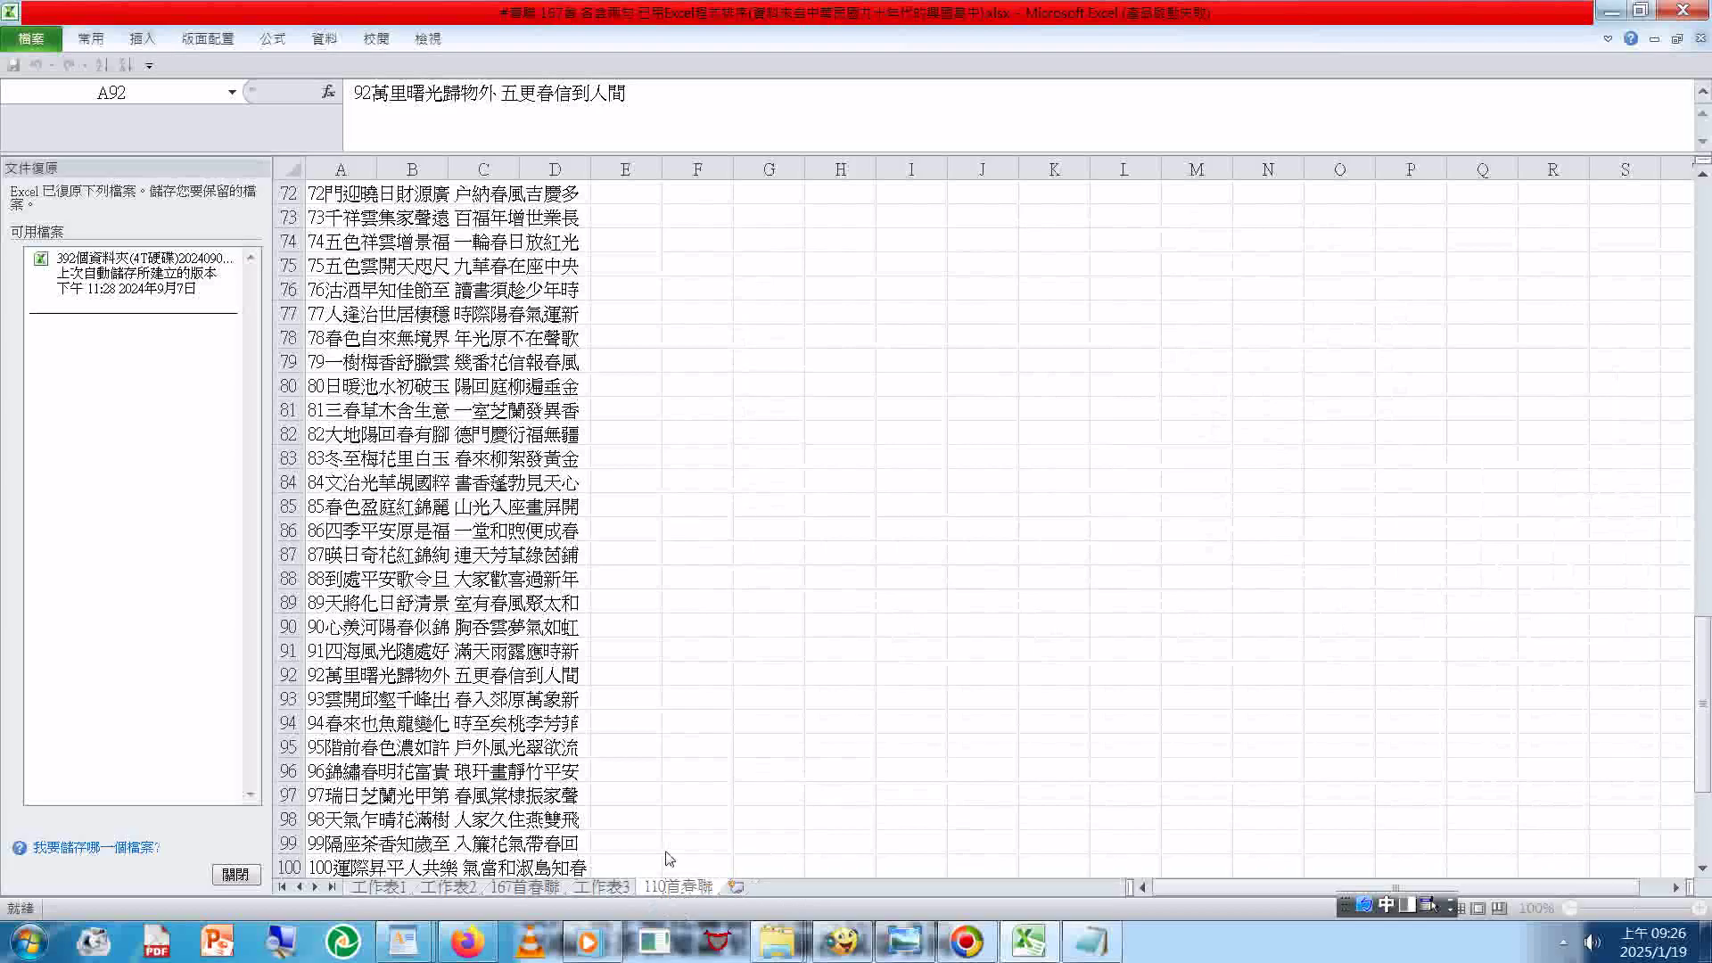
pyautogui.write('(')
pyautogui.write('已排序')
pyautogui.write(')')
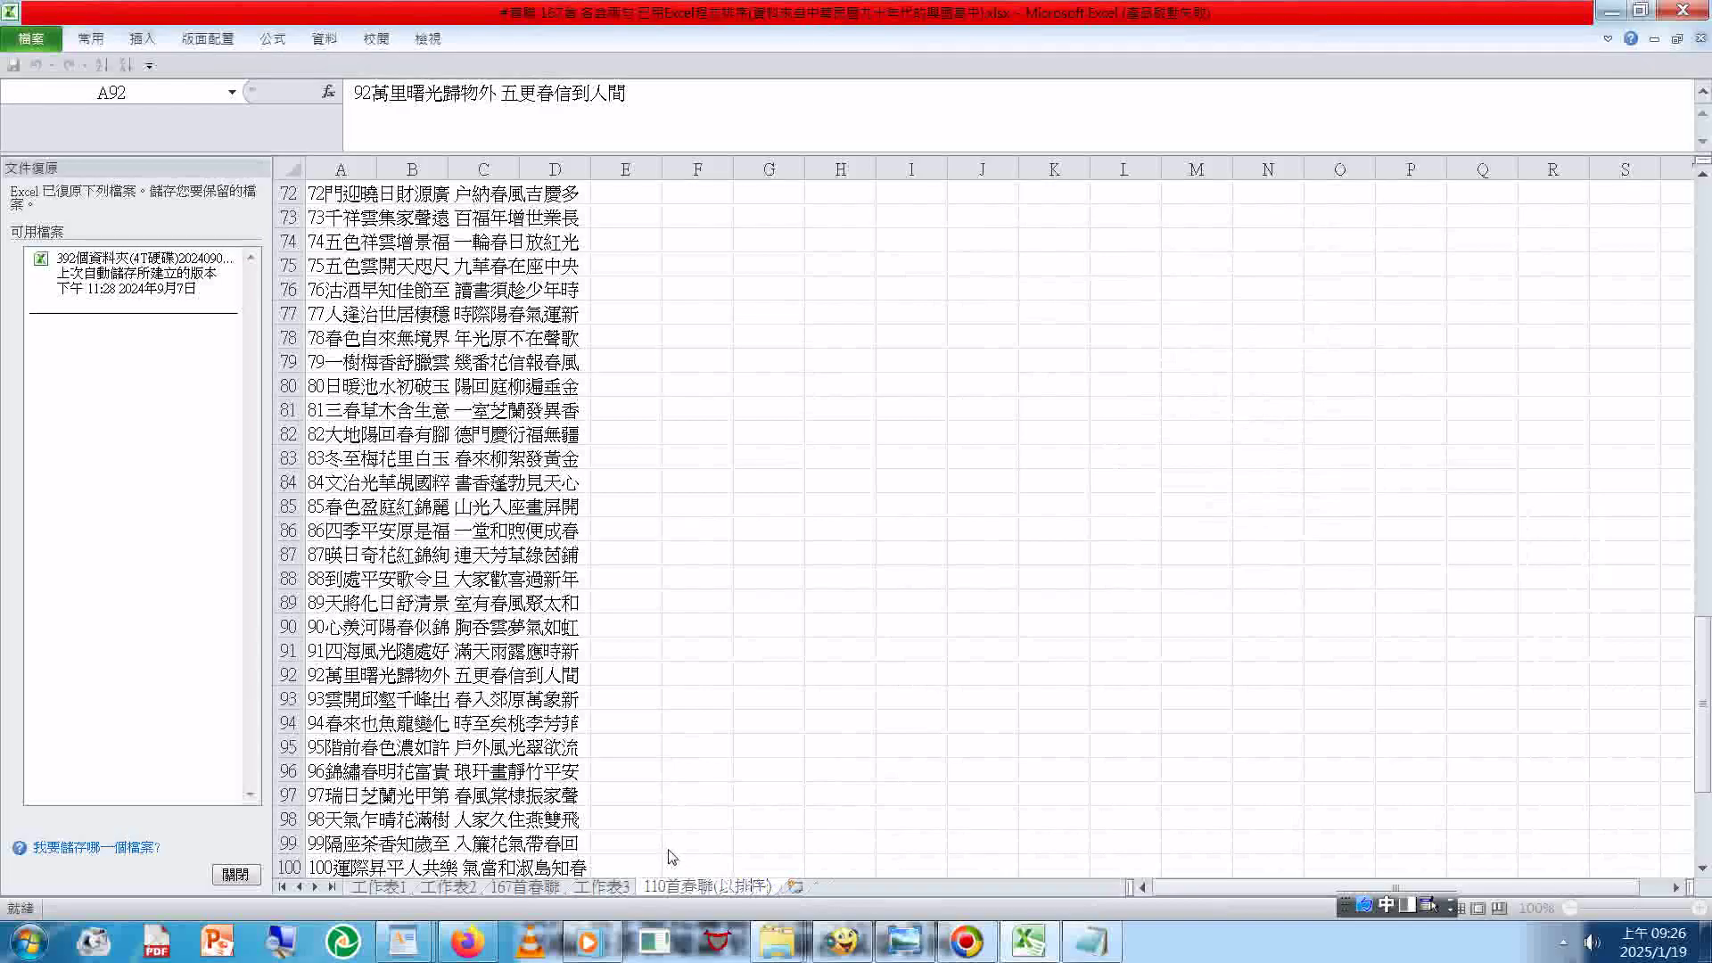
pyautogui.press('Down')
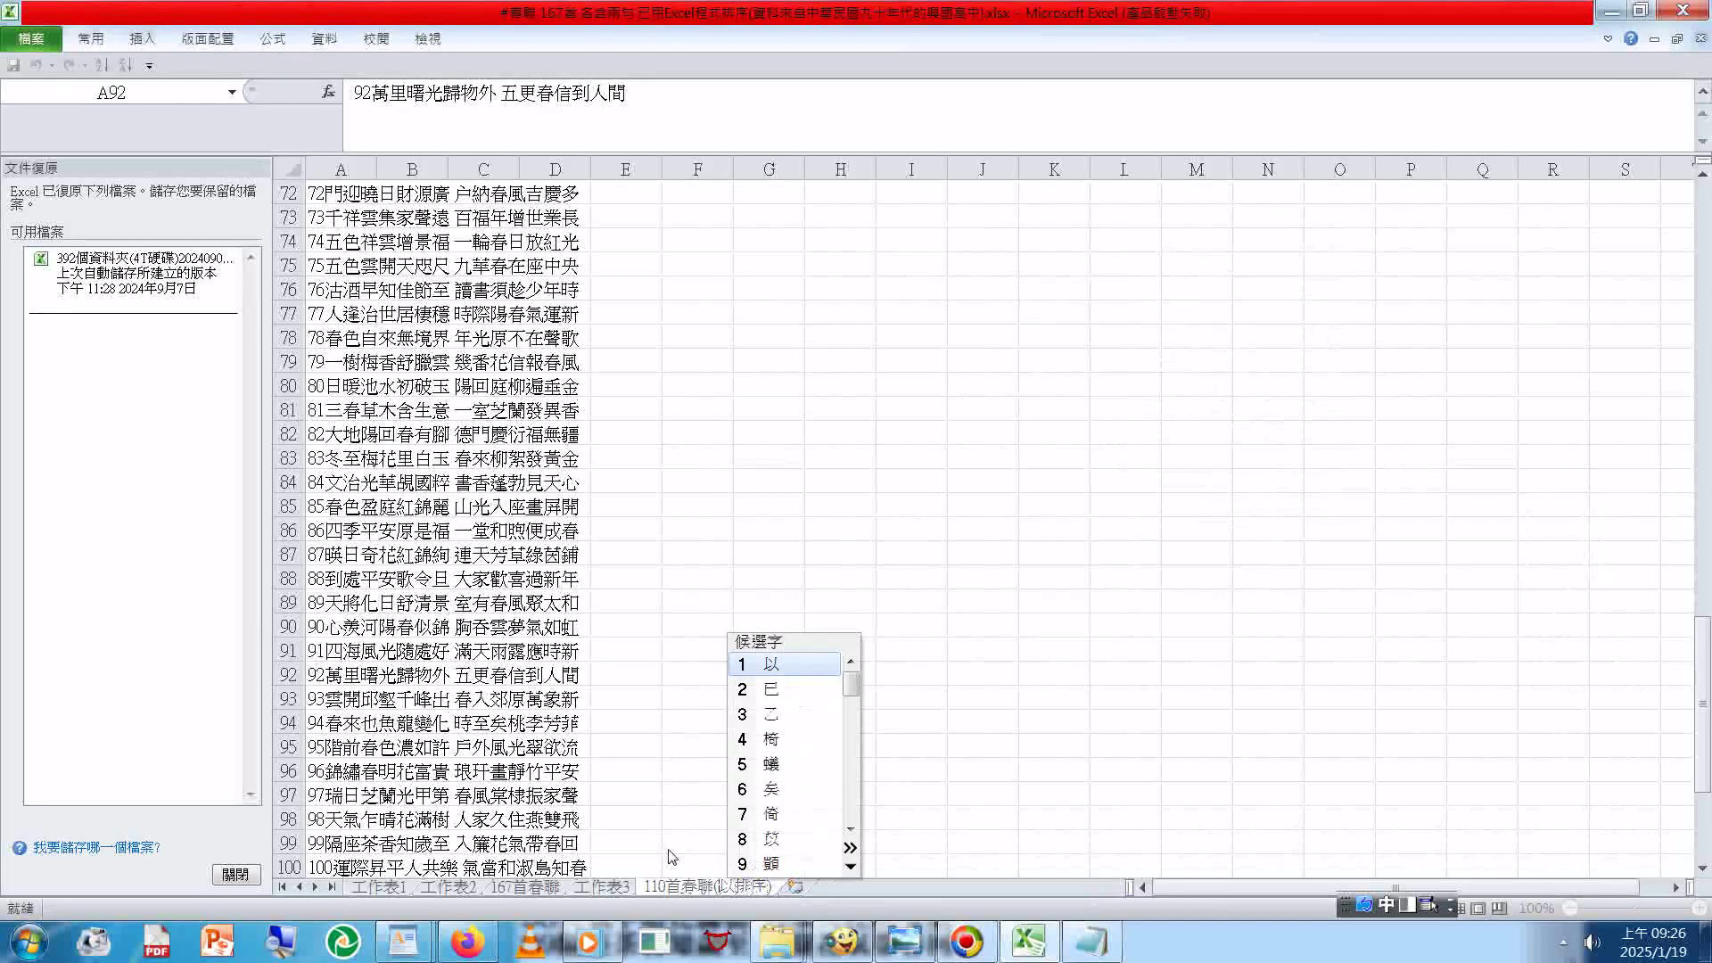
pyautogui.press('2')
pyautogui.press('Return')
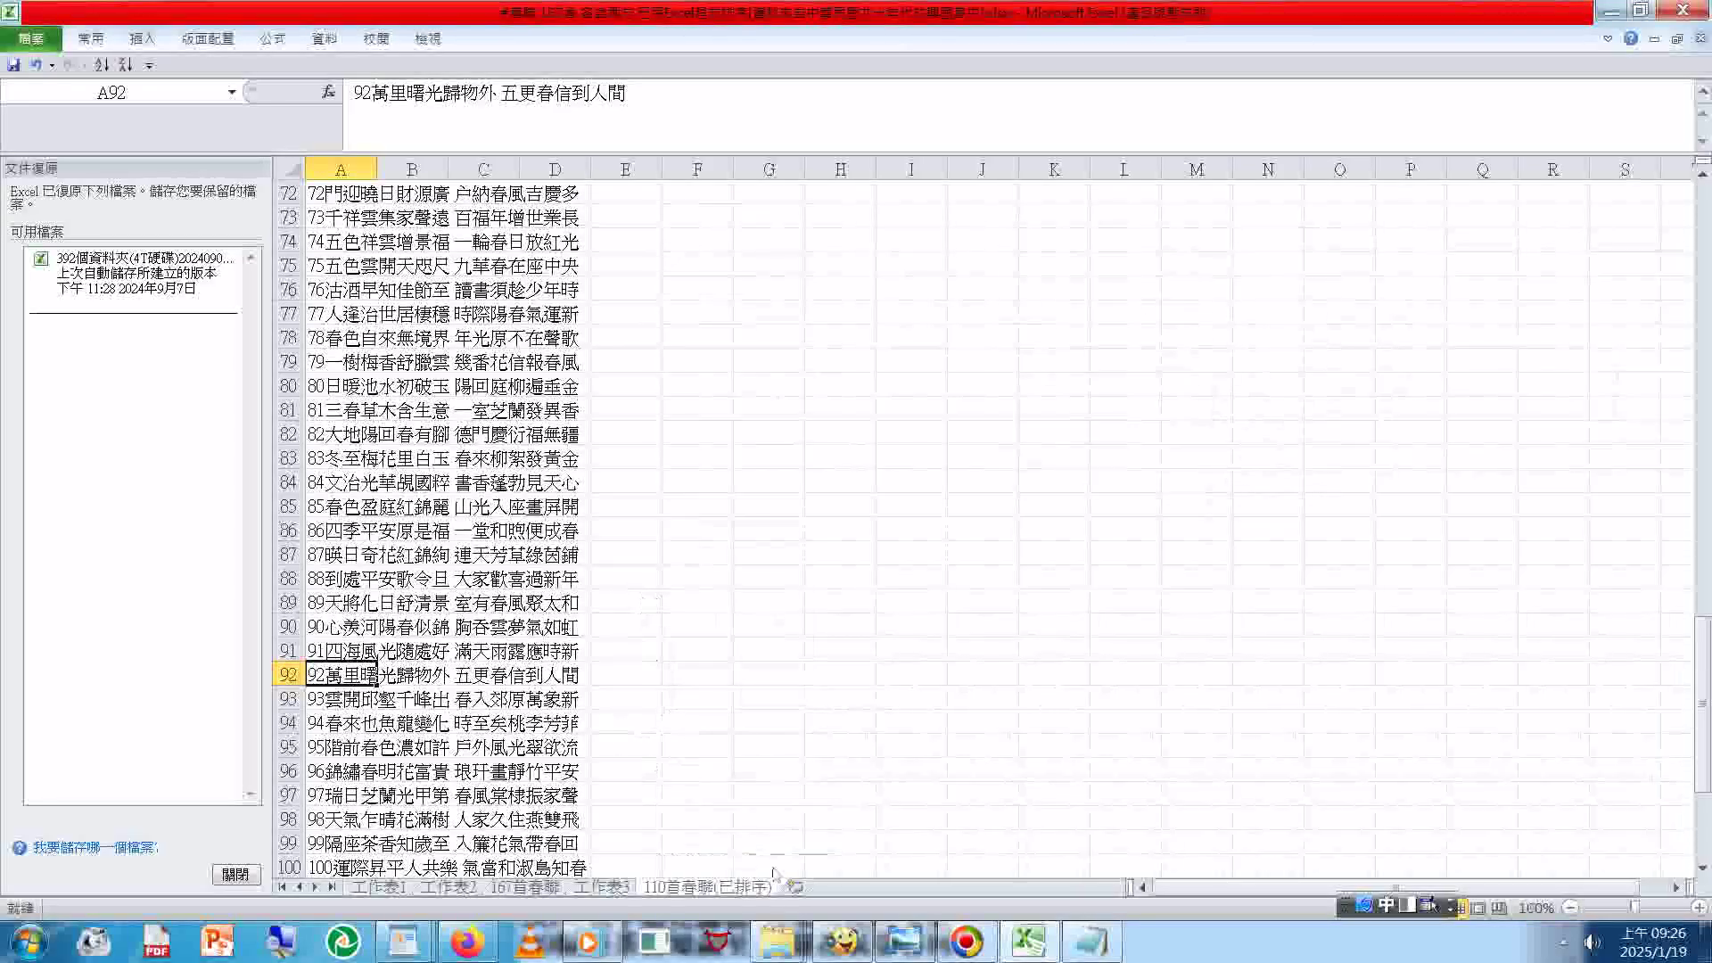
# Step: Switch to the Notepad list, maximize it and copy its final line 興國中學20030127迎新春揮毫寫春聯活動參考對聯110首
pyautogui.click(1086, 952)
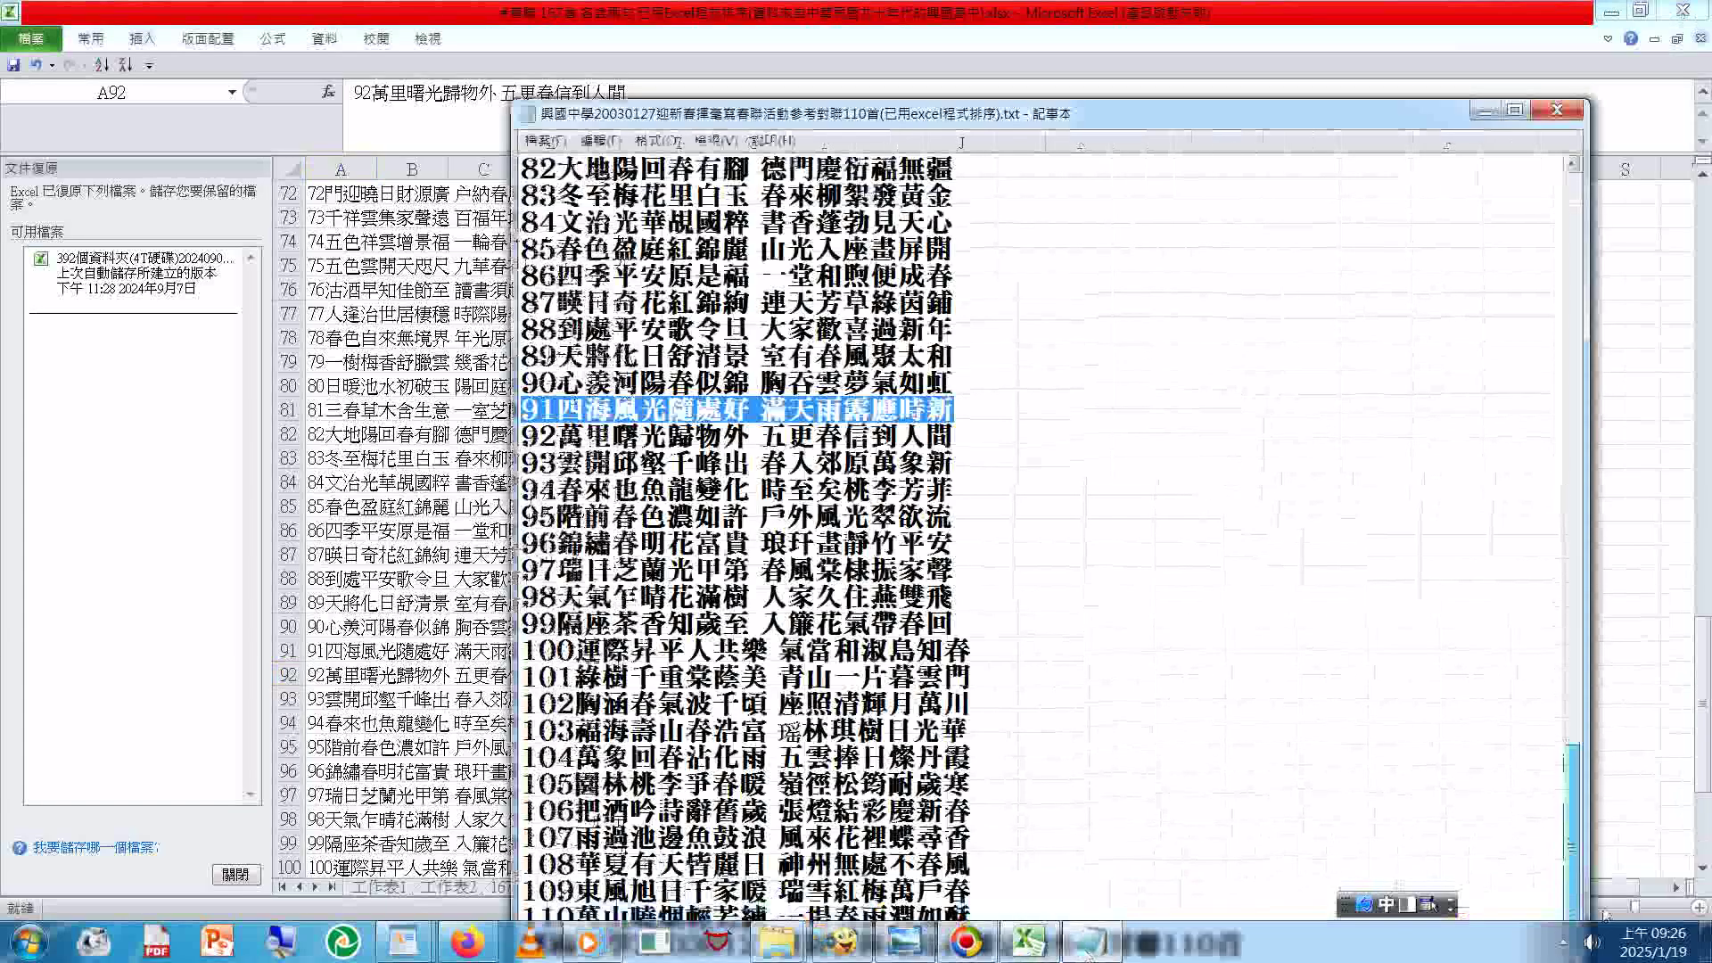
pyautogui.moveTo(1596, 814); pyautogui.dragTo(1595, 339)
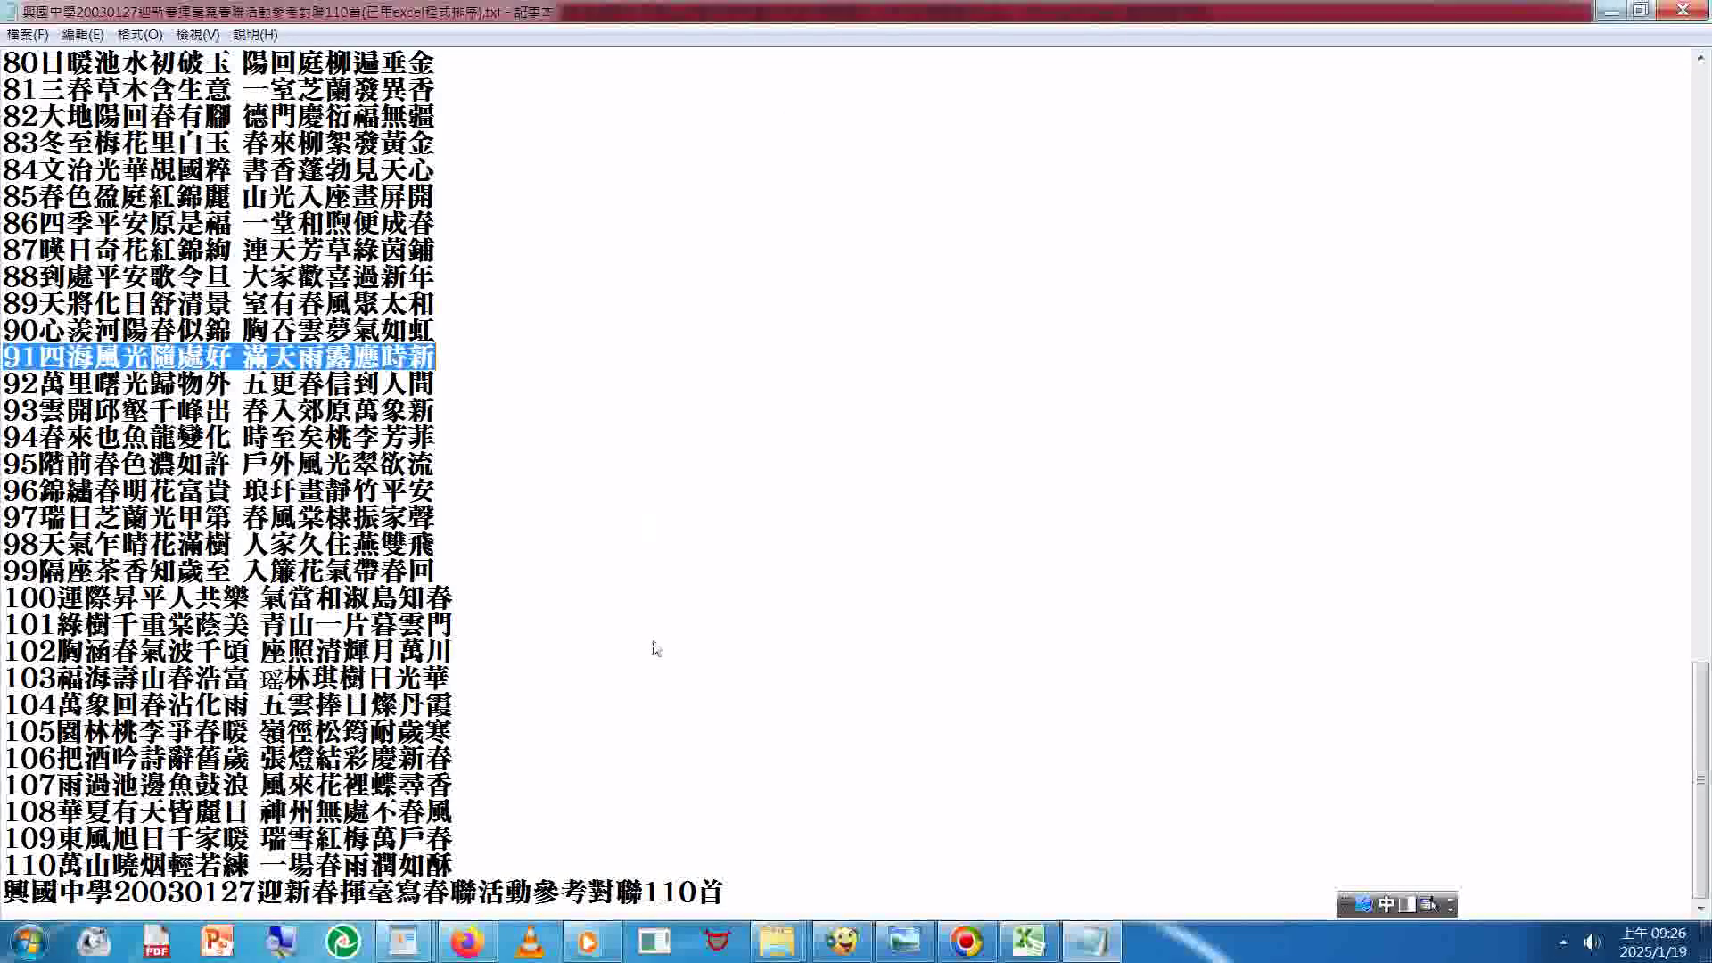
pyautogui.moveTo(769, 900); pyautogui.dragTo(169, 864)
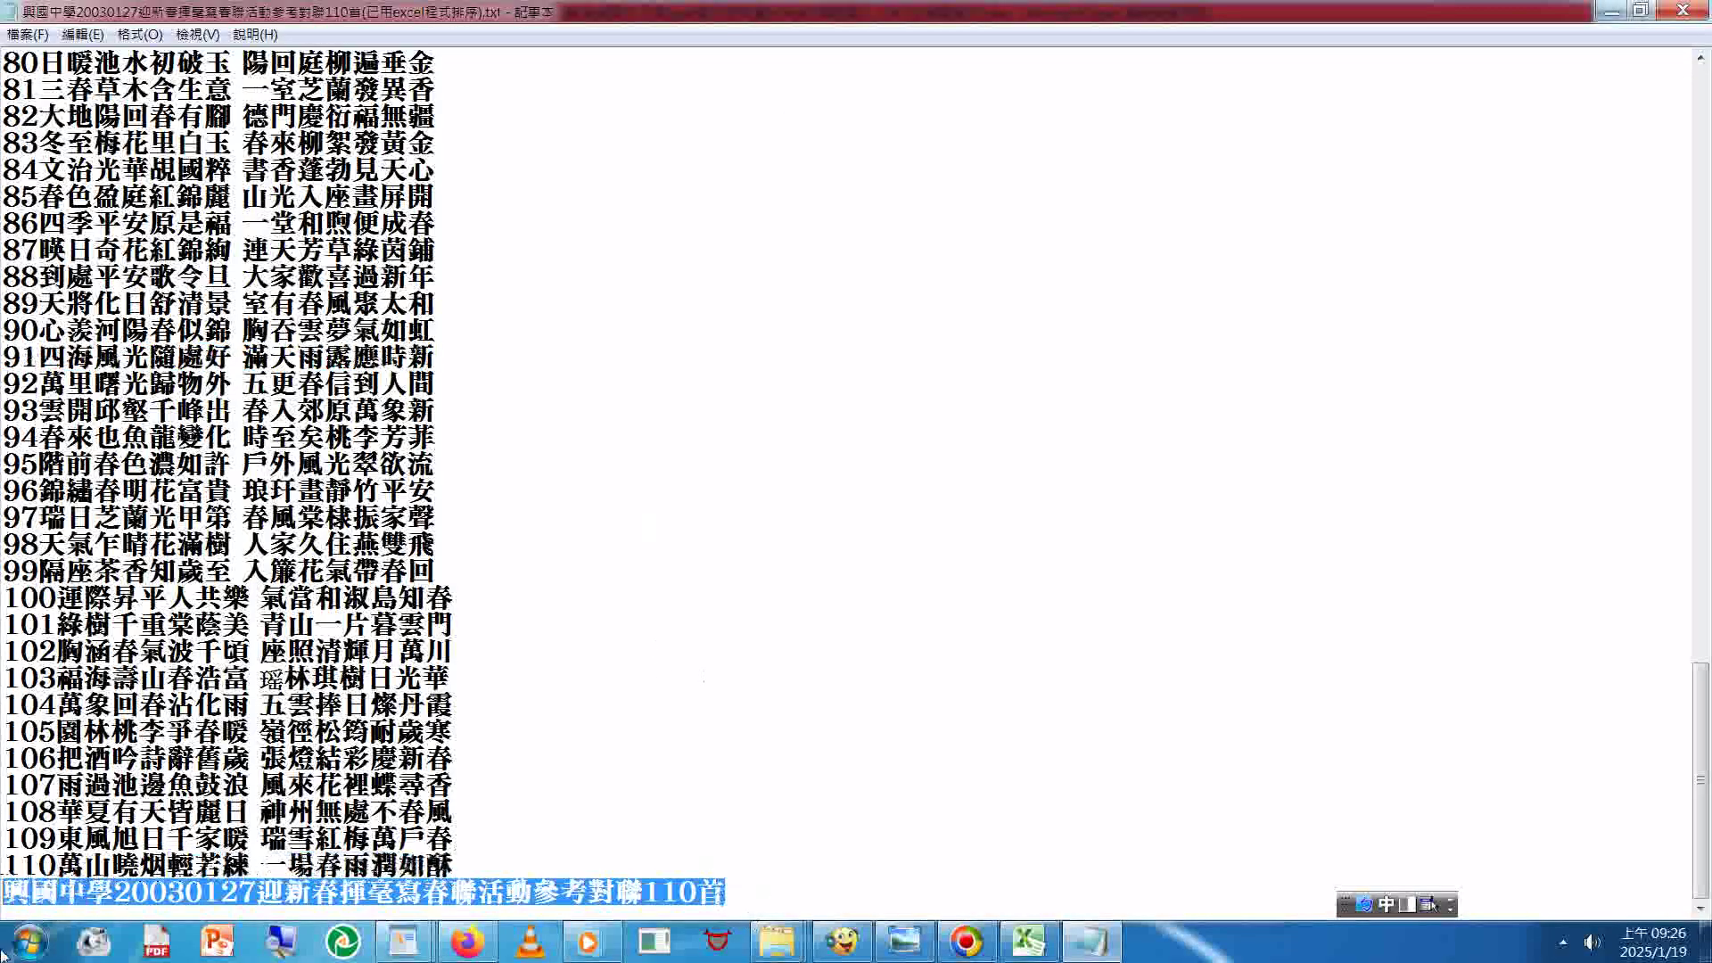
pyautogui.rightClick(200, 924)
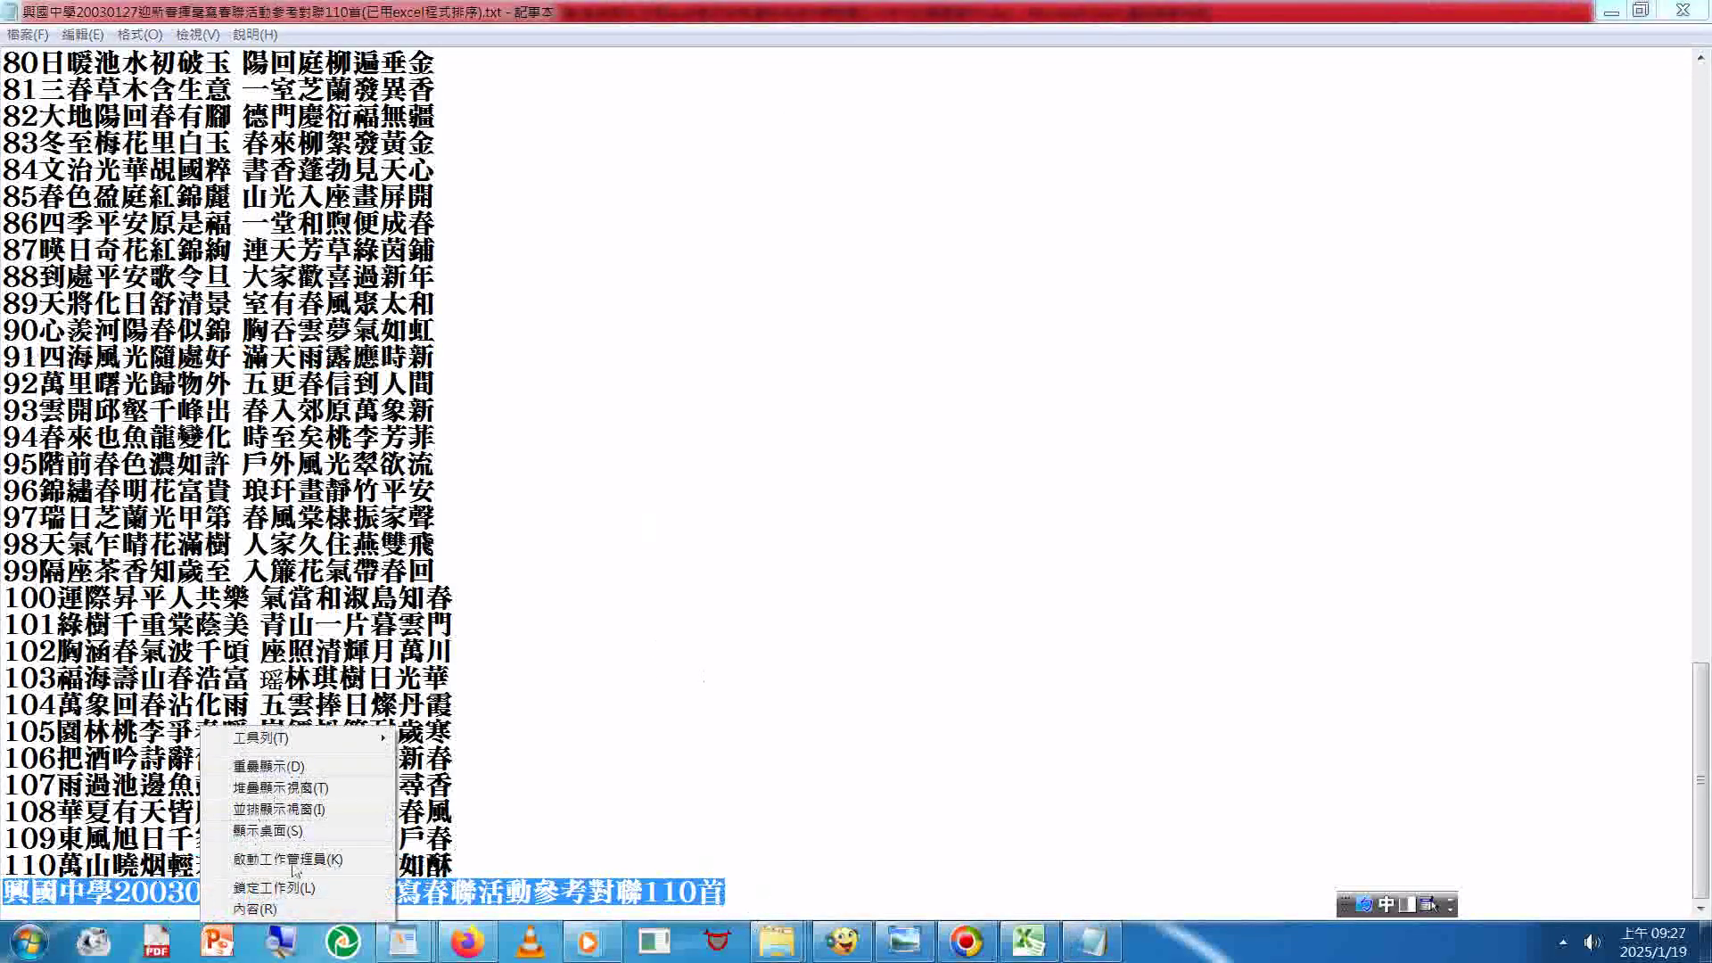
pyautogui.rightClick(427, 631)
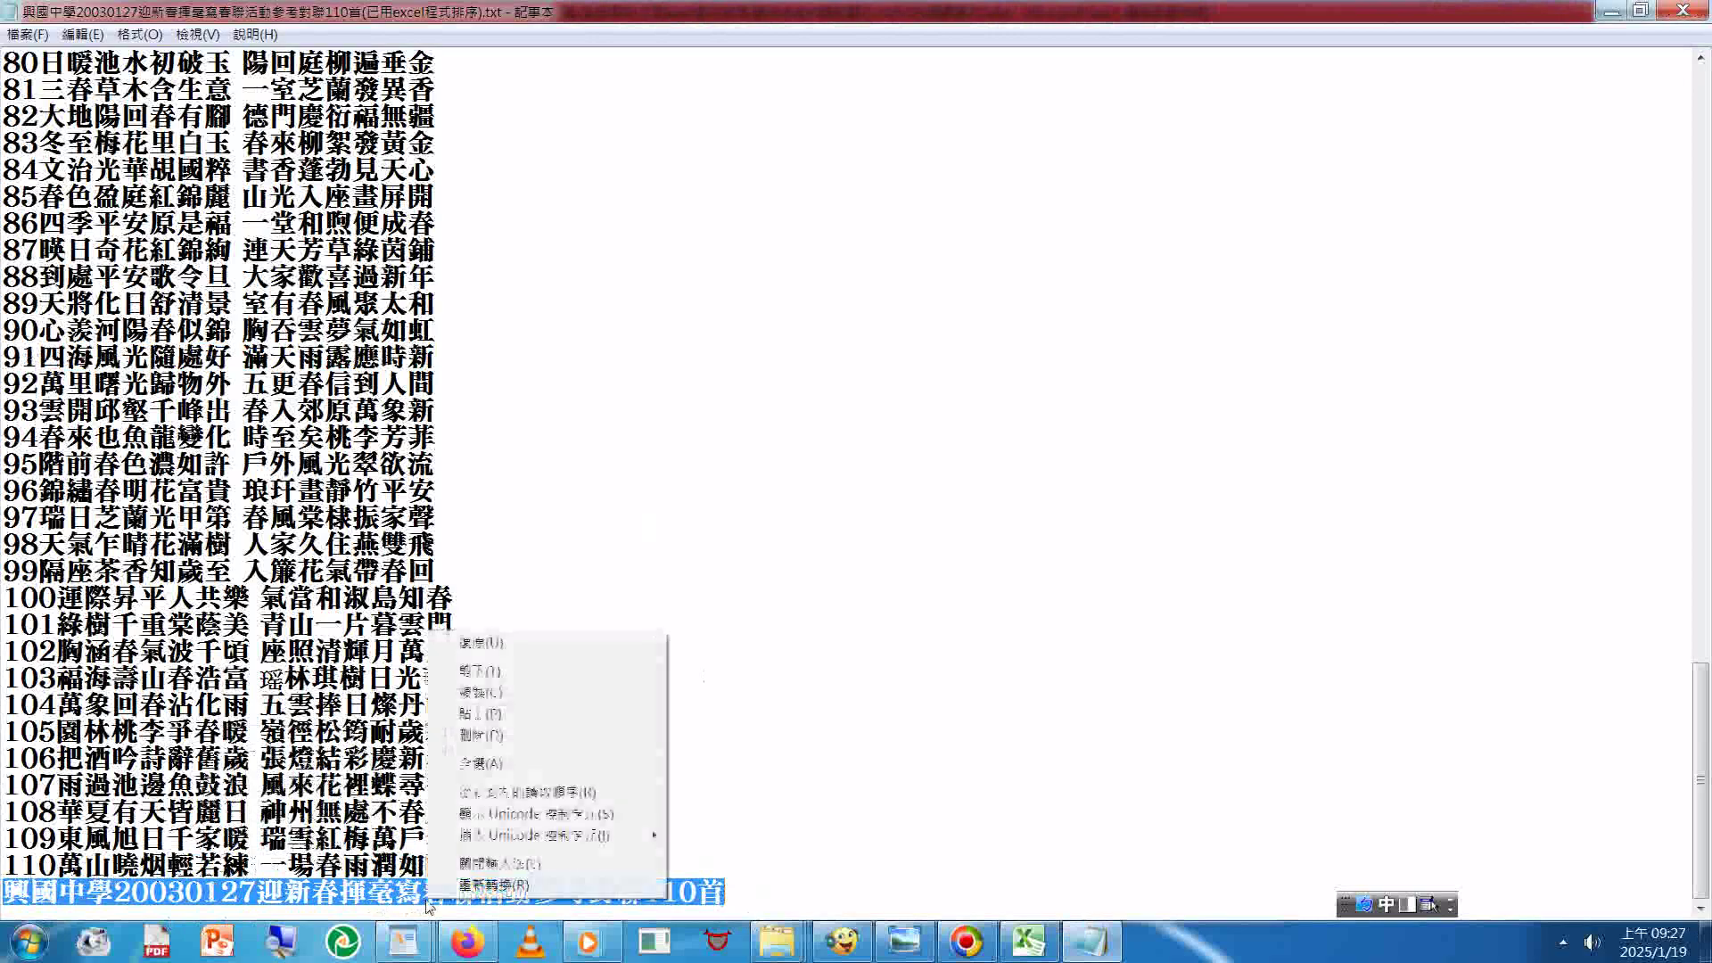
pyautogui.click(453, 693)
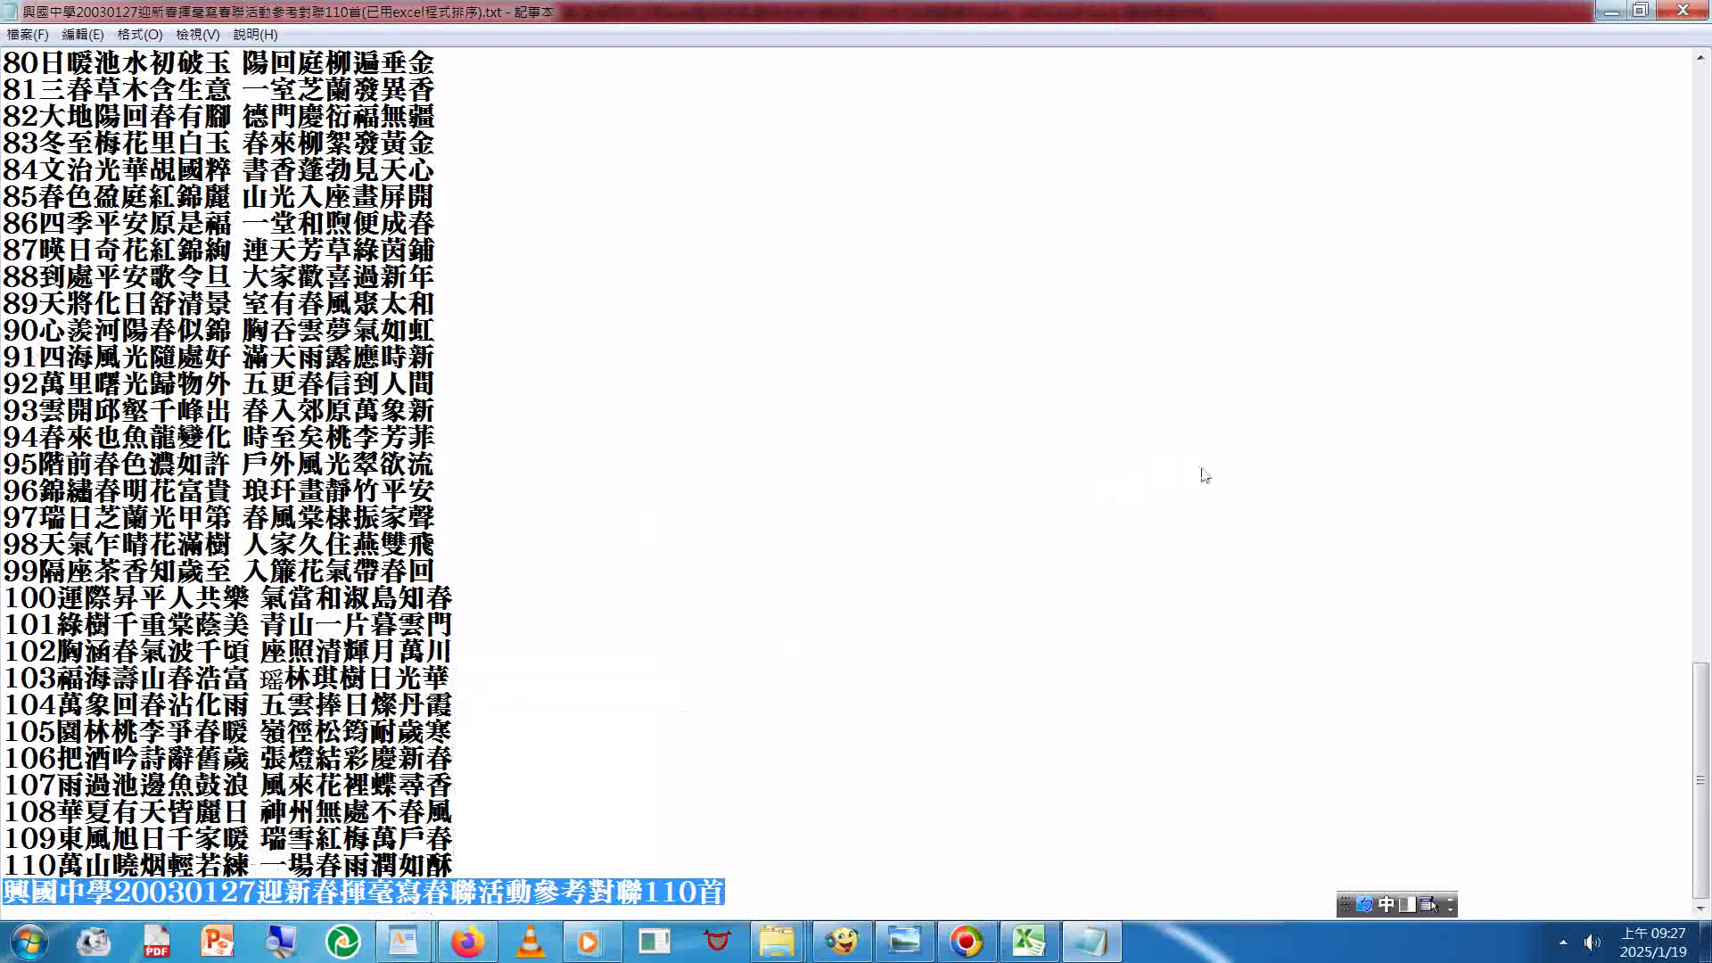
# Step: Paste the copied title on the first line above couplet 01 and put # directly in front of it
pyautogui.click(1706, 190)
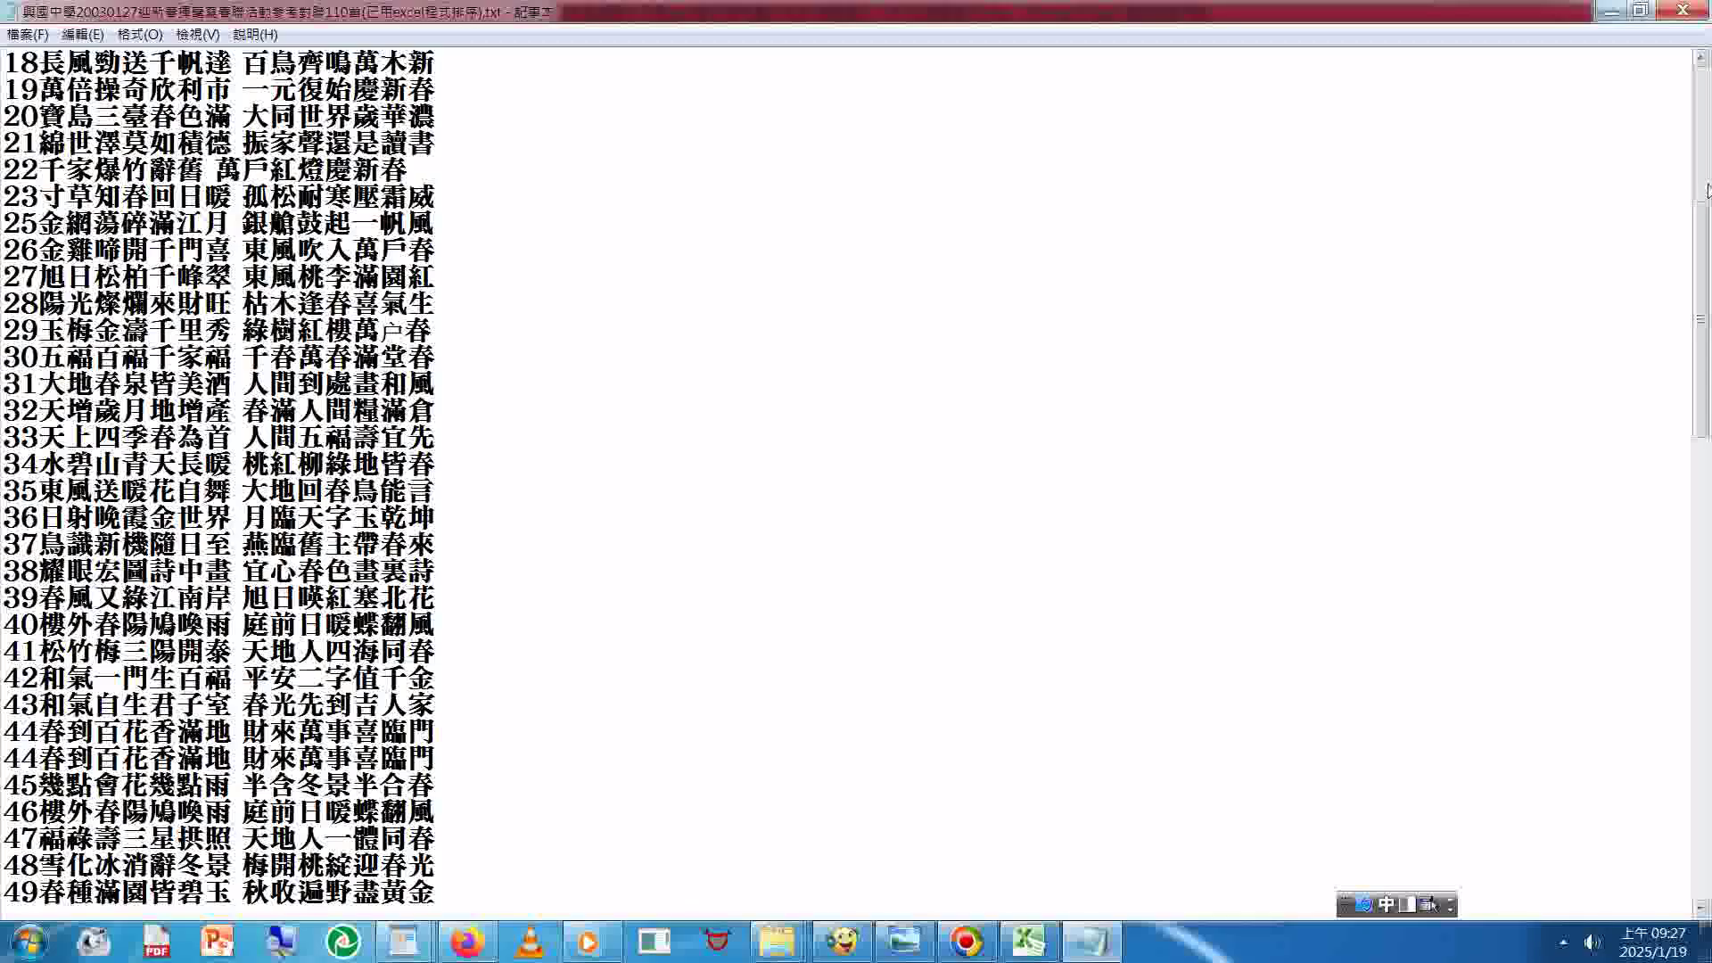
pyautogui.click(1706, 189)
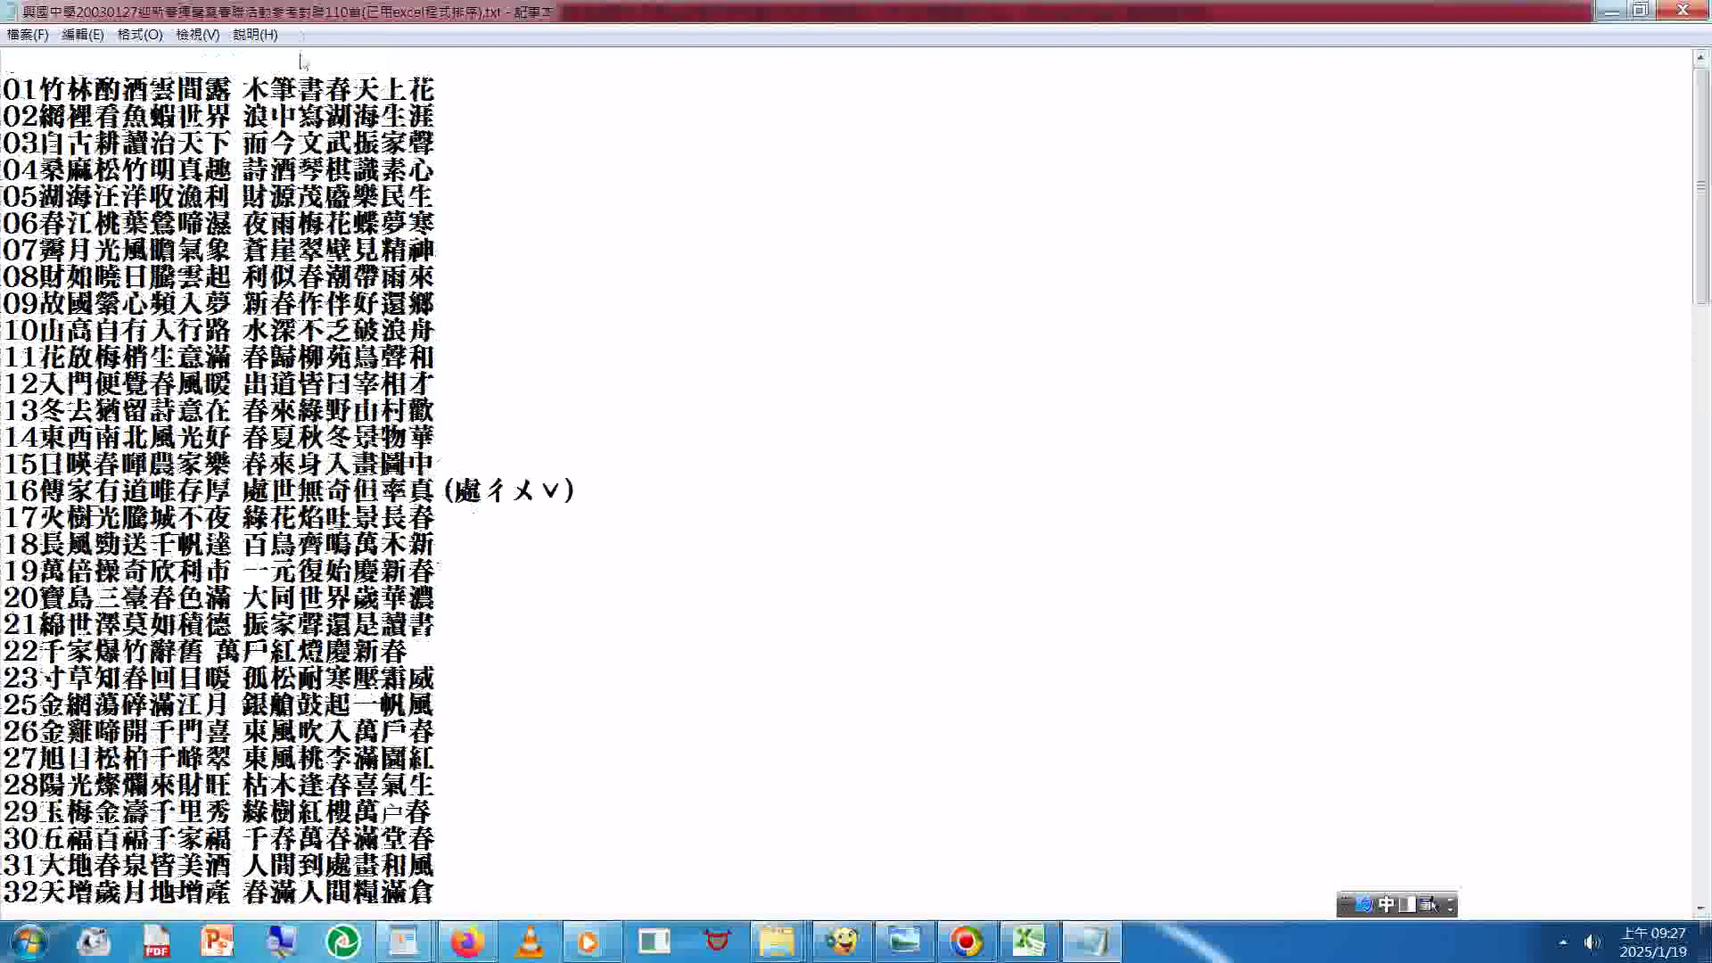
pyautogui.rightClick(301, 57)
pyautogui.click(355, 138)
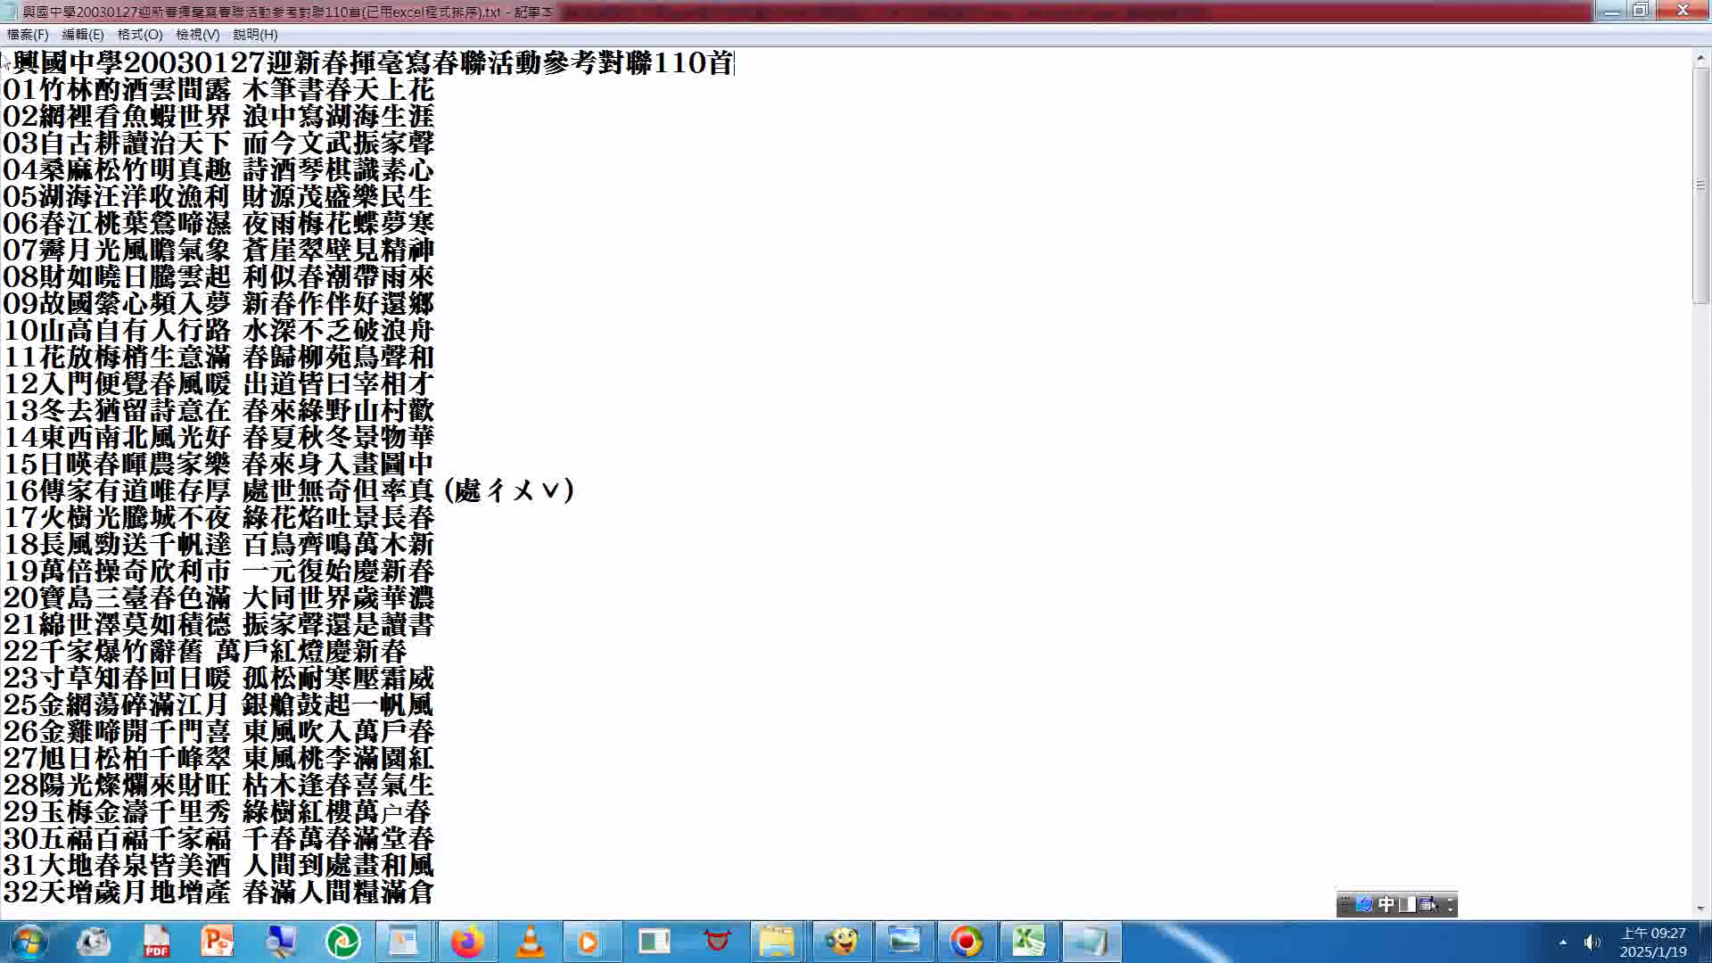
pyautogui.moveTo(13, 62); pyautogui.dragTo(3, 59)
pyautogui.write('#')
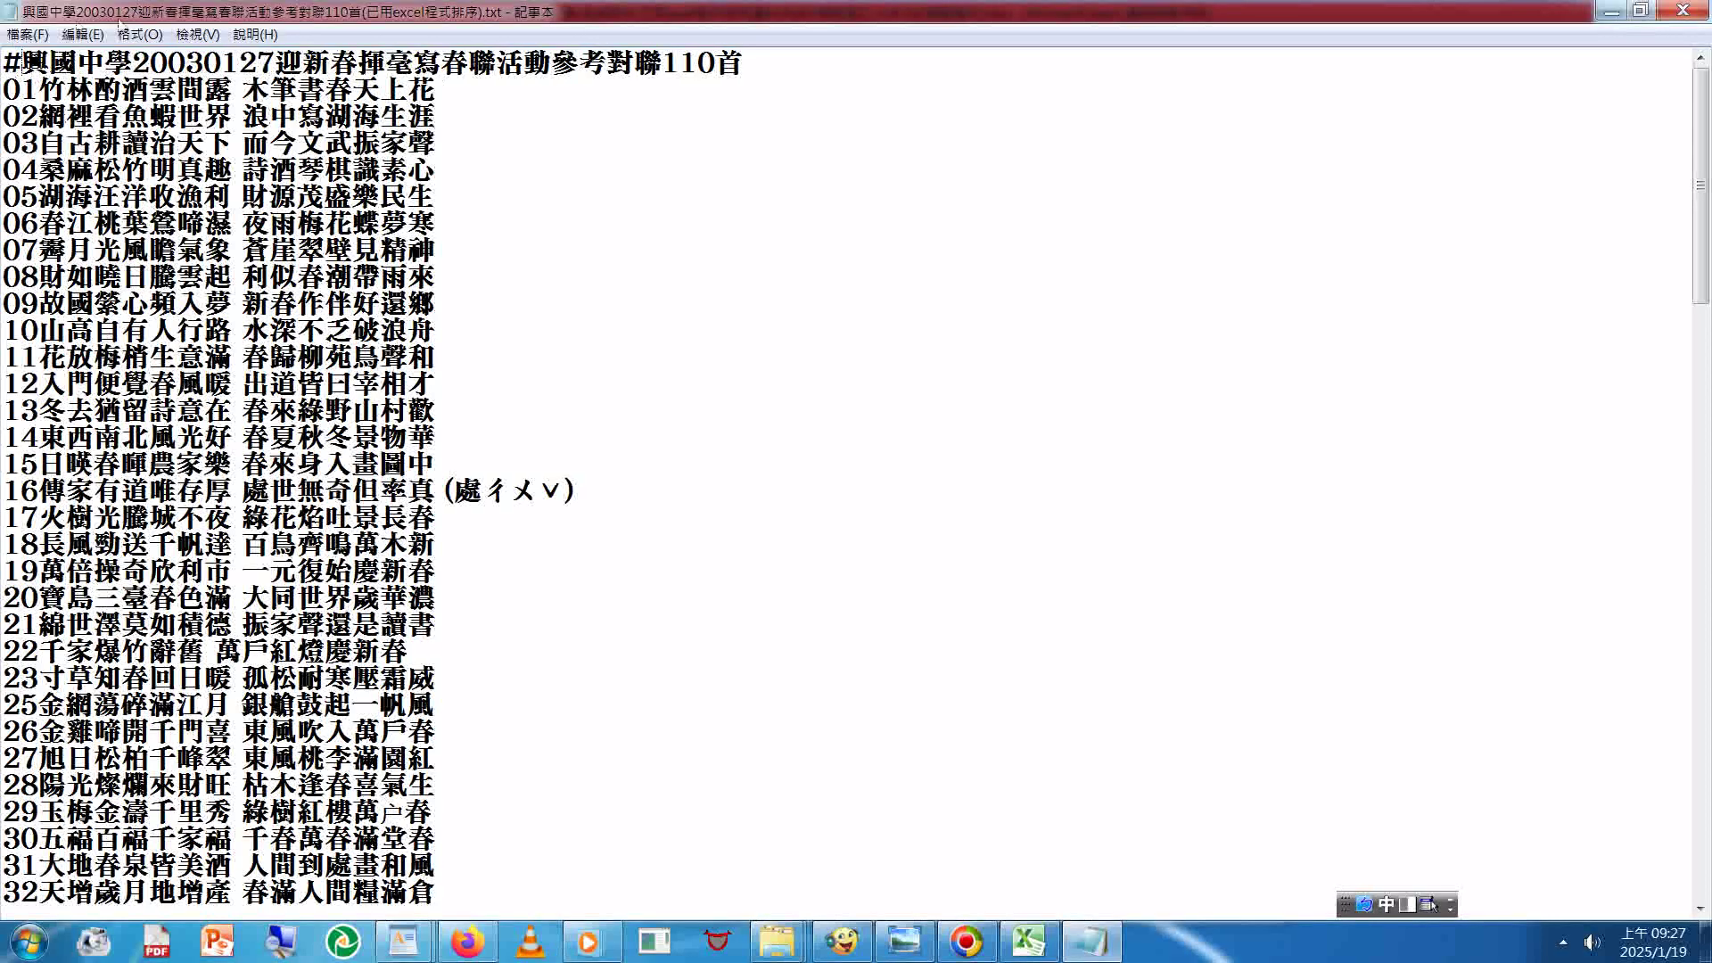
# Step: Save the text file under its current name on drive D, replacing the existing file
pyautogui.click(26, 34)
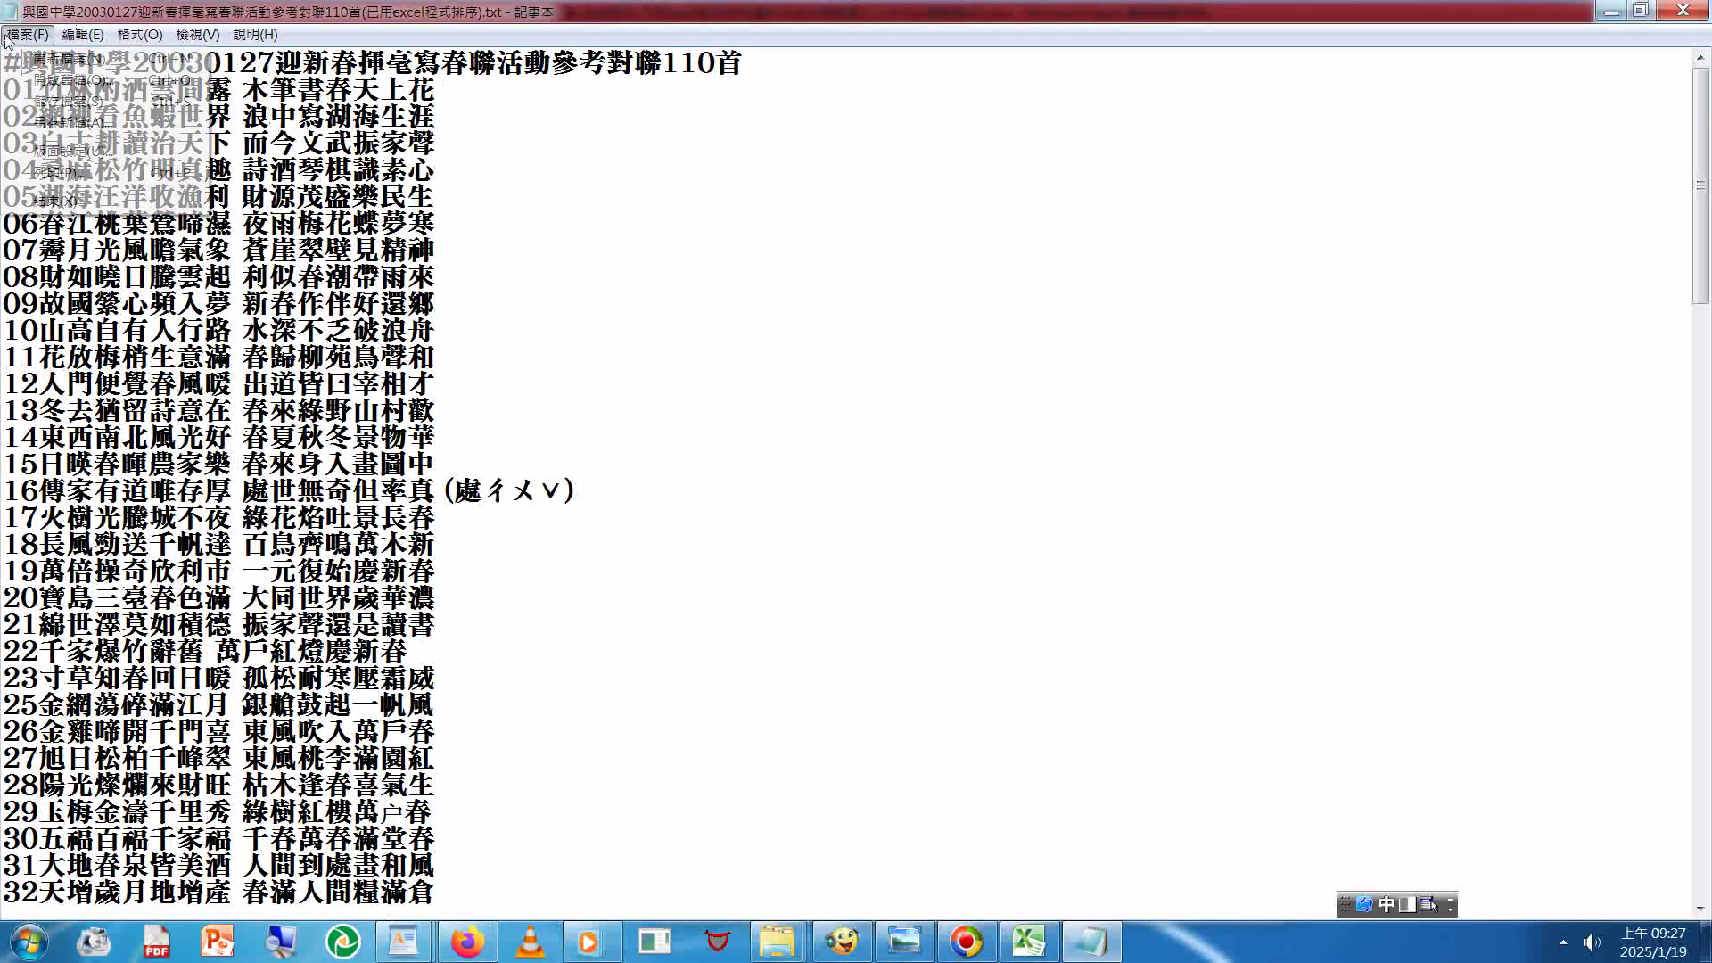
pyautogui.click(50, 131)
pyautogui.rightClick(597, 518)
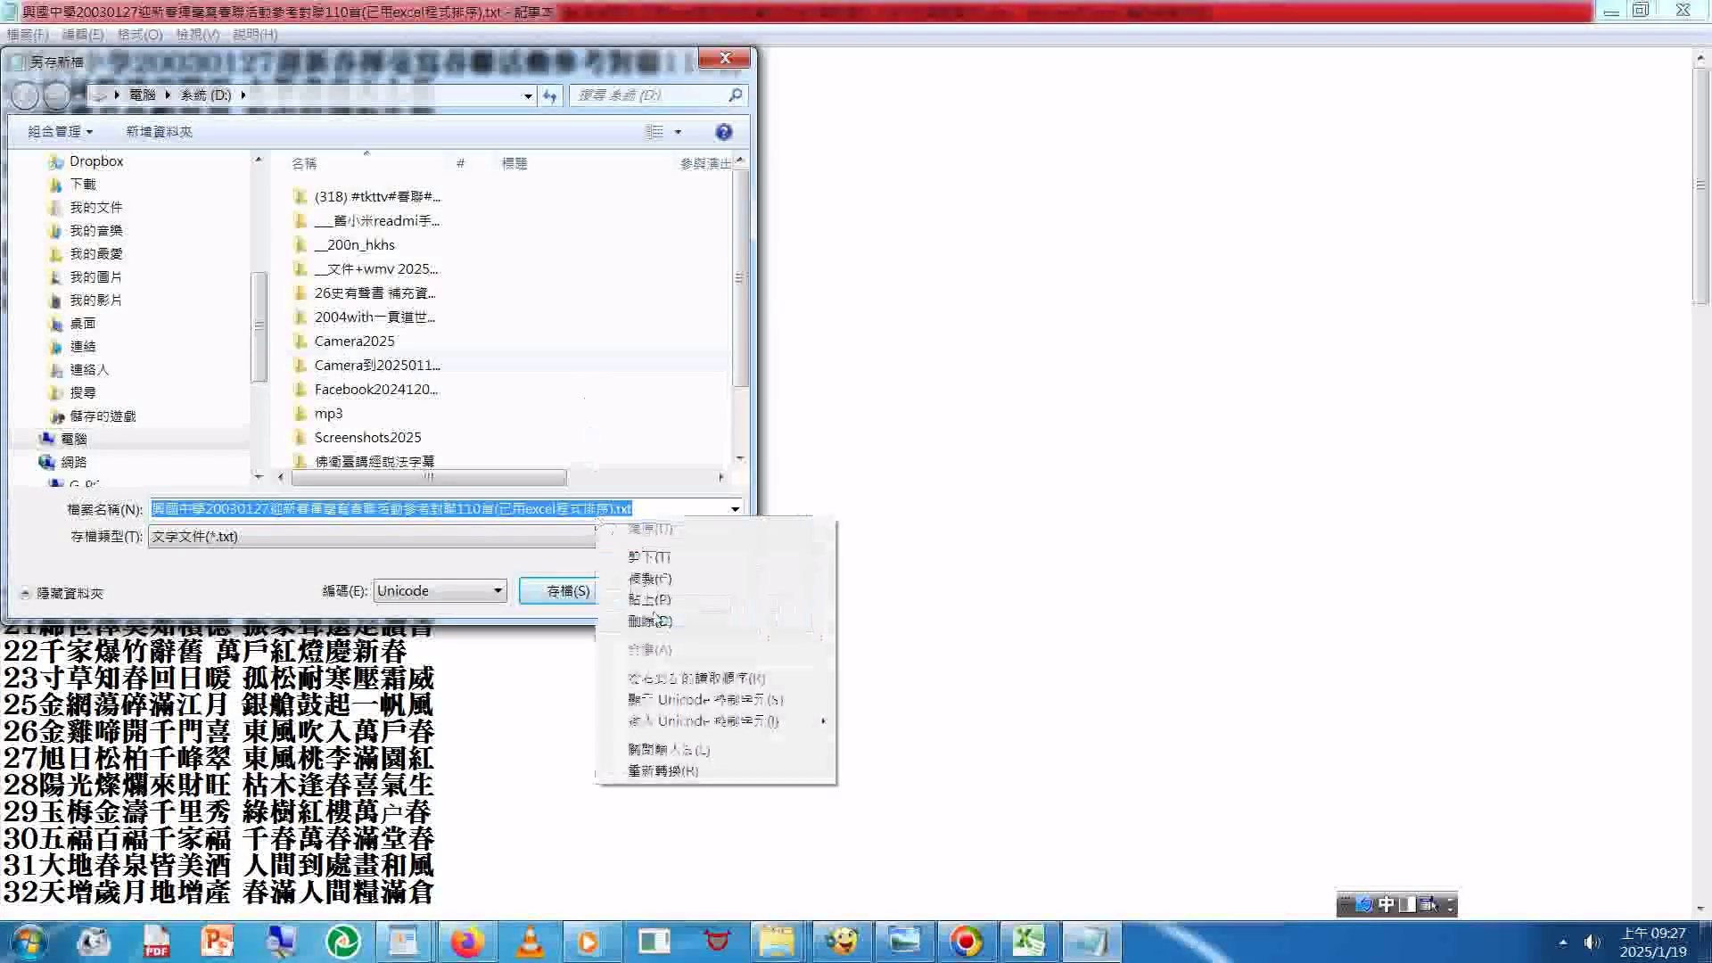
pyautogui.click(482, 511)
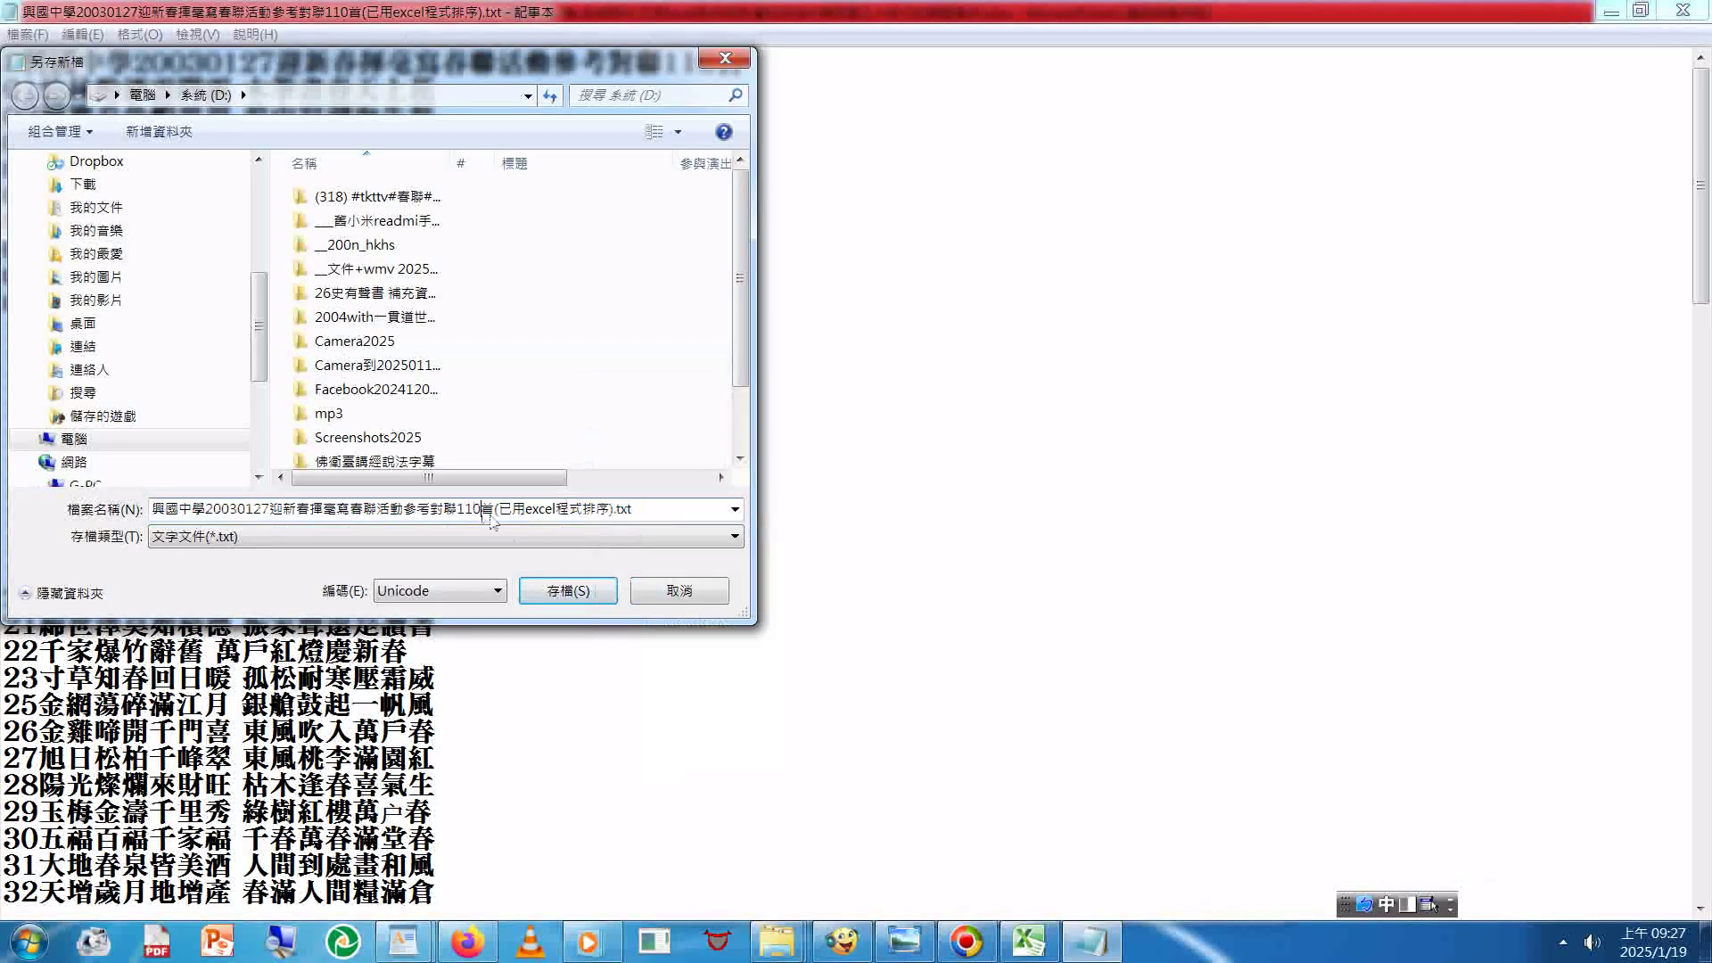
pyautogui.click(578, 589)
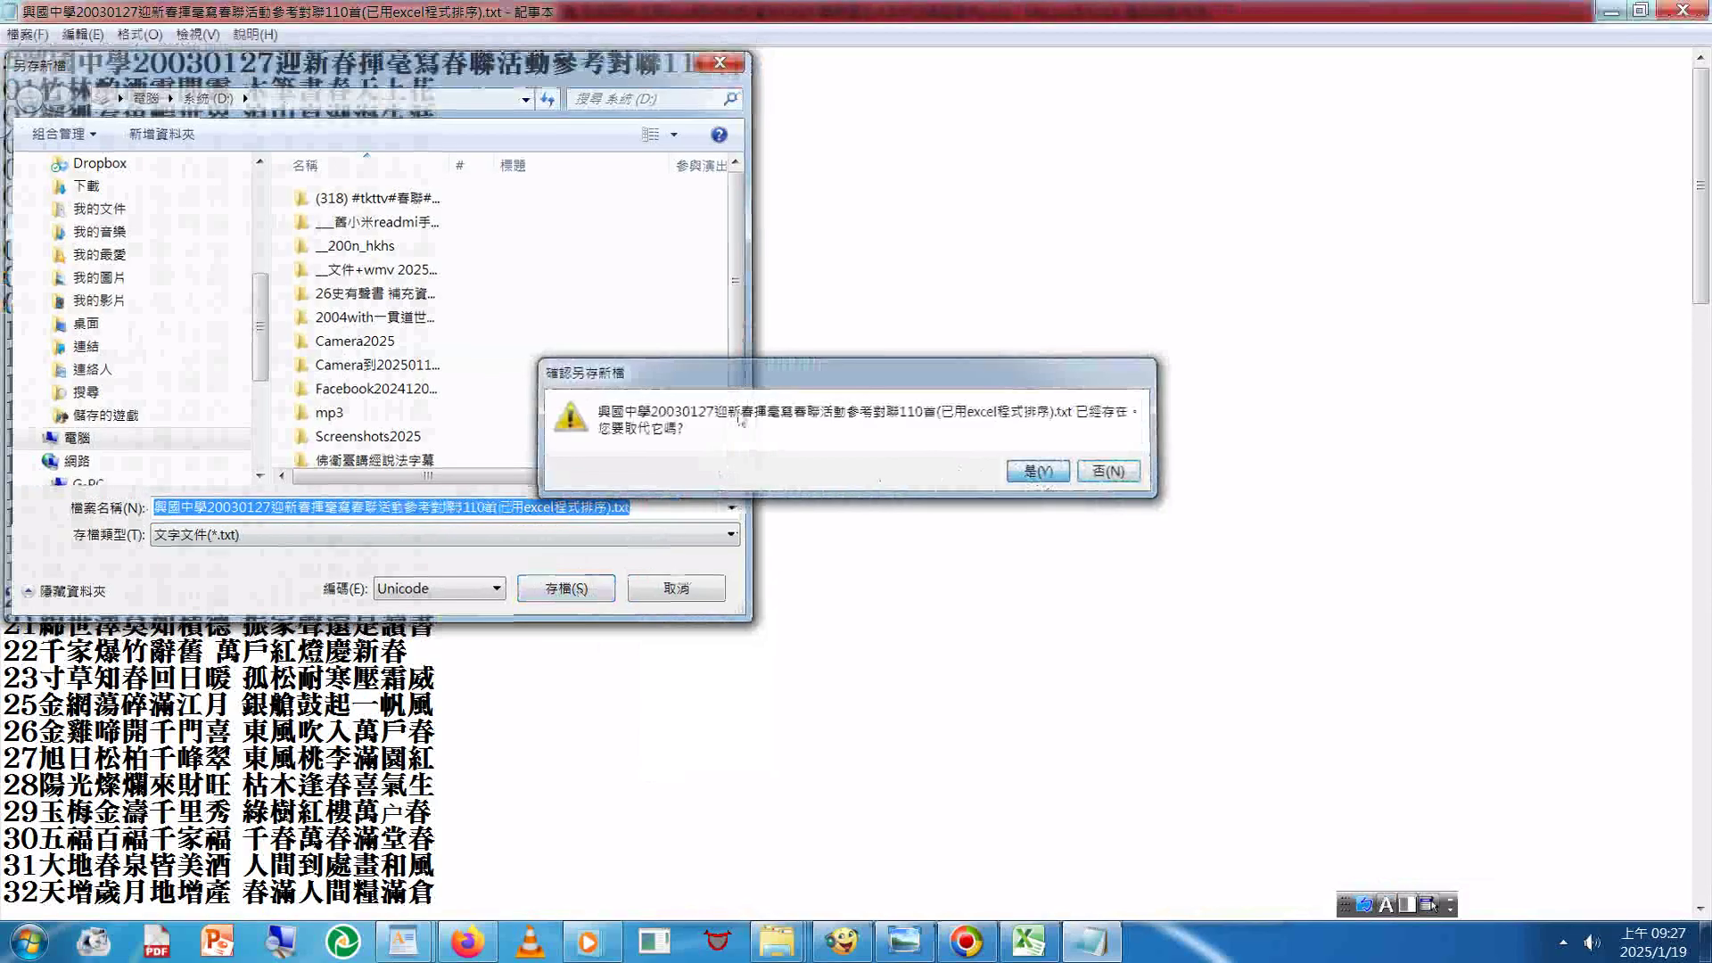
pyautogui.press('n')
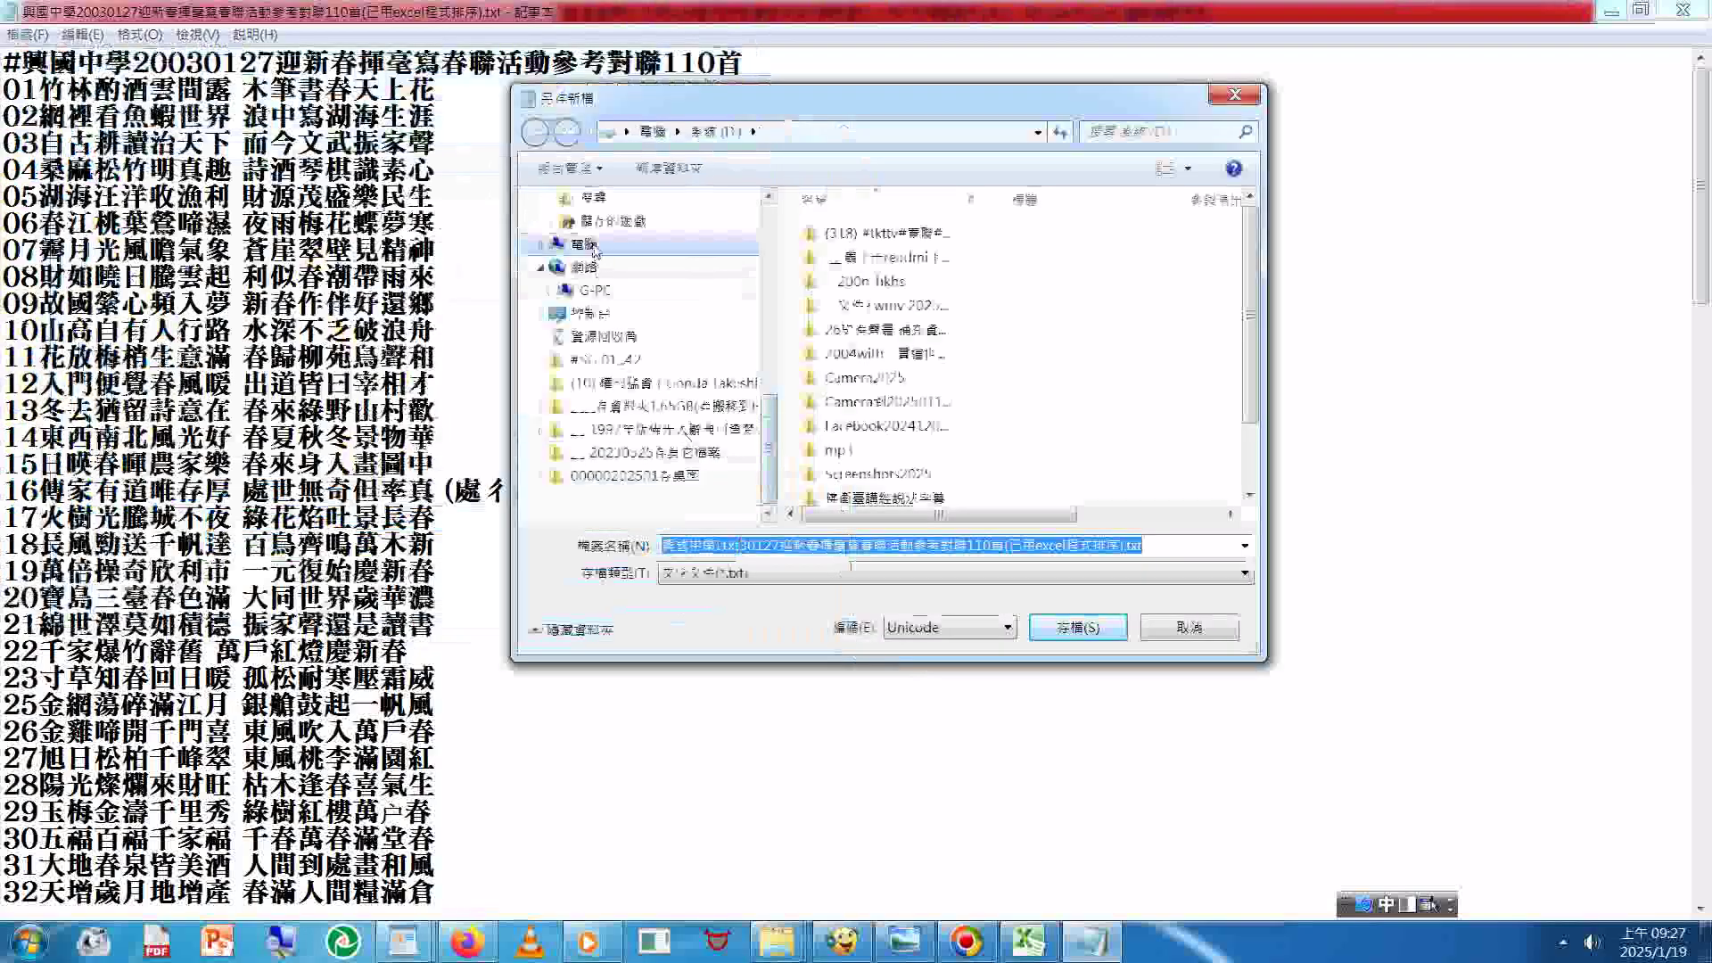
# Step: Save copies of the text file under the same name on drive H and in the 文件 library
pyautogui.click(584, 475)
pyautogui.doubleClick(932, 392)
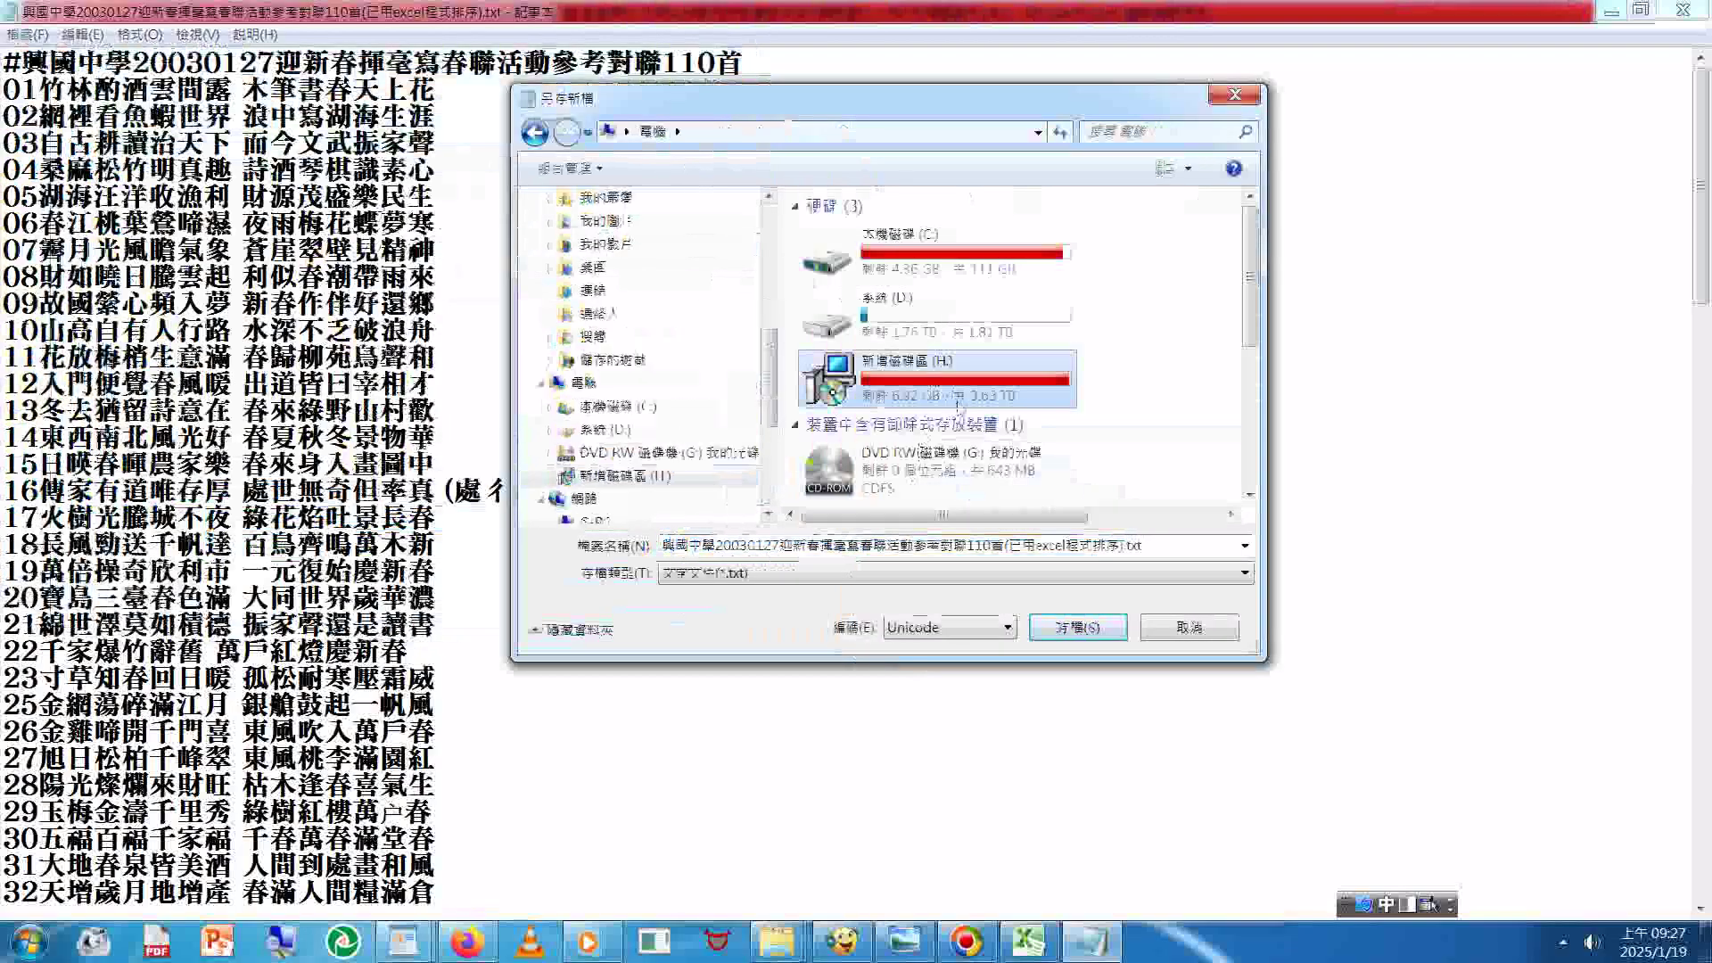
pyautogui.click(1079, 627)
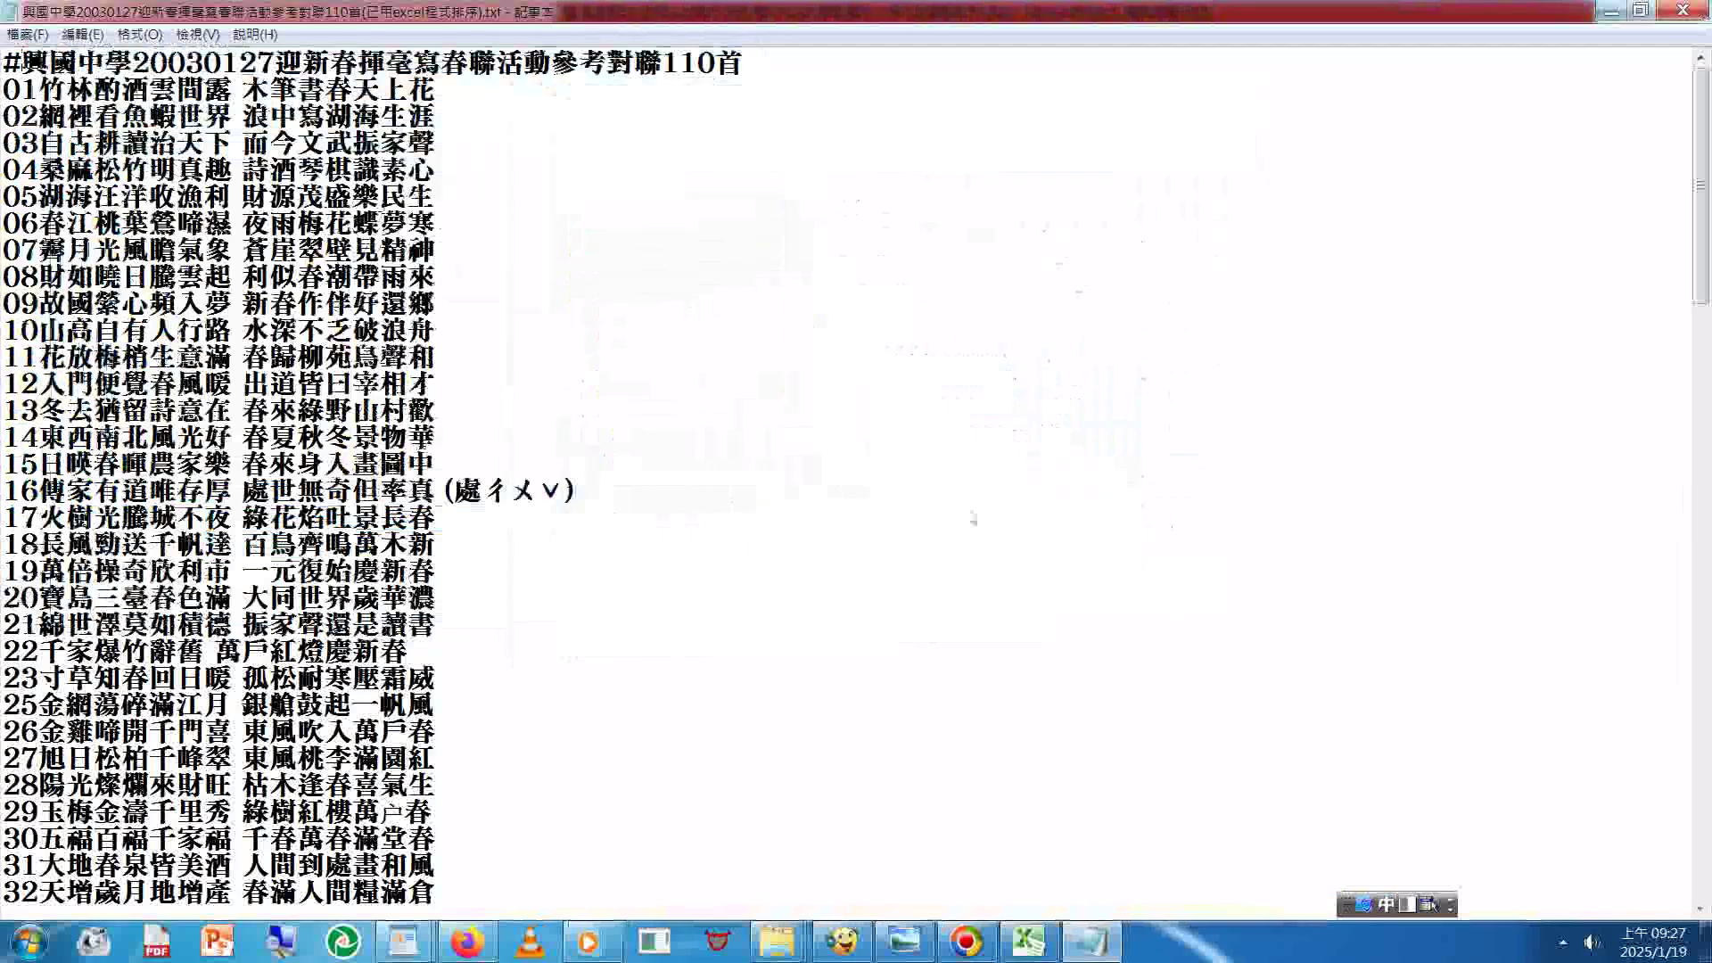
pyautogui.hotkey('alt', 'f')
pyautogui.press('a')
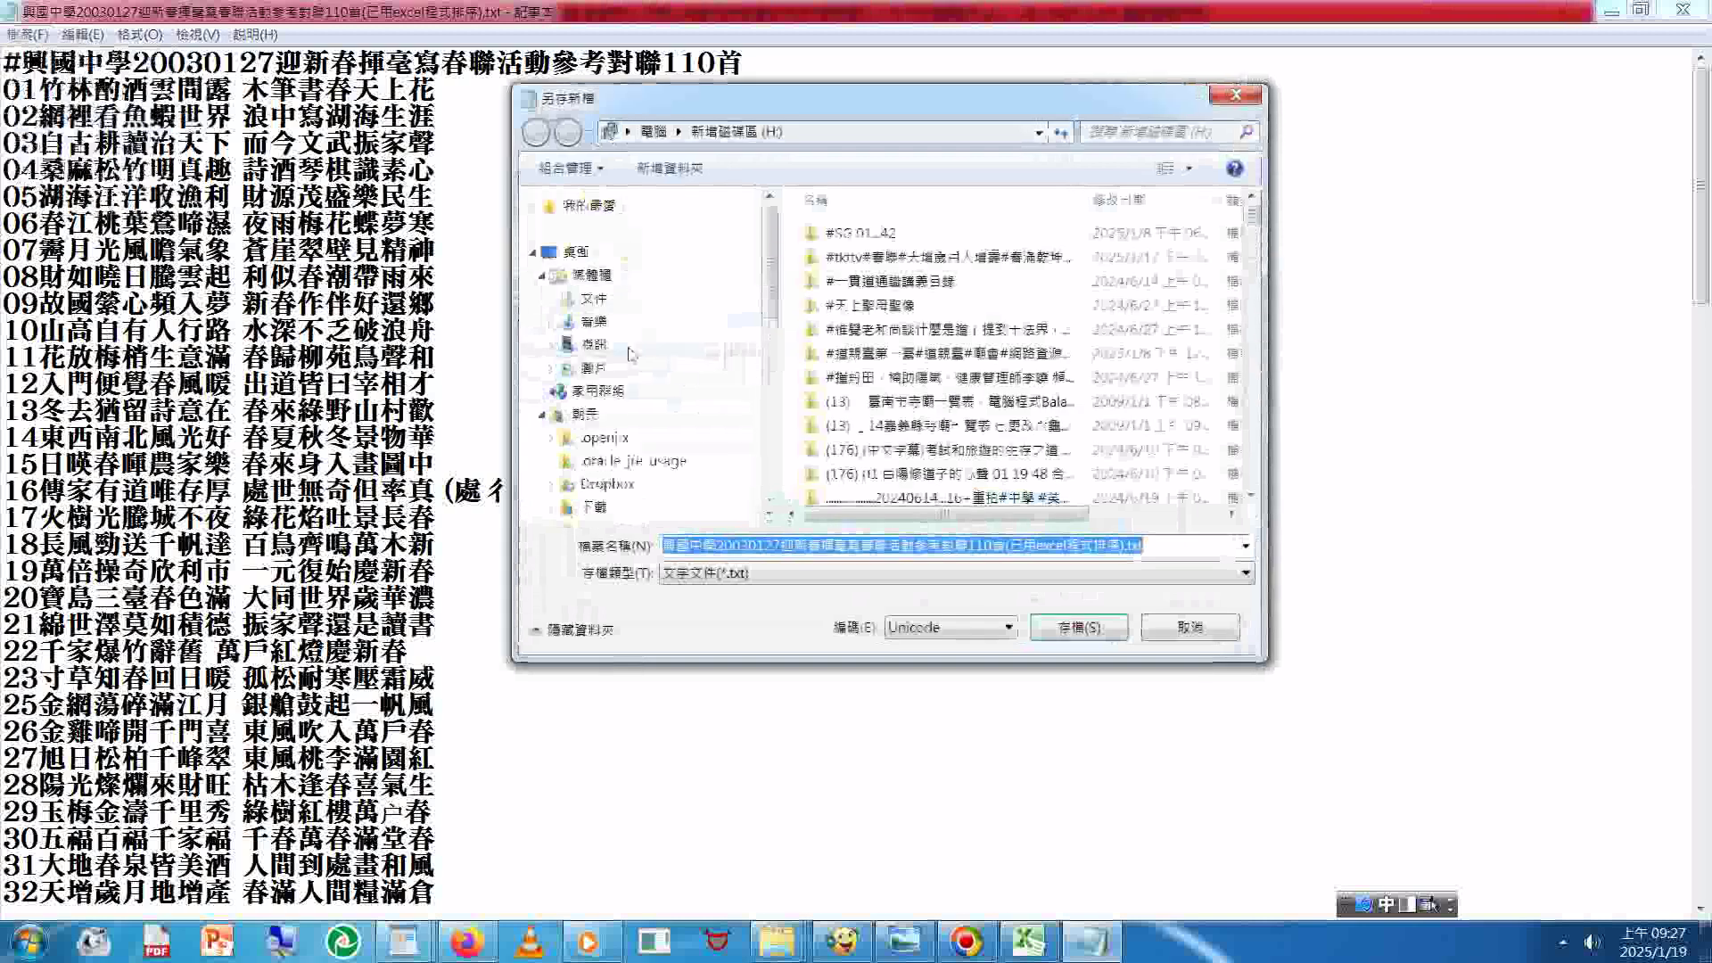
pyautogui.click(593, 299)
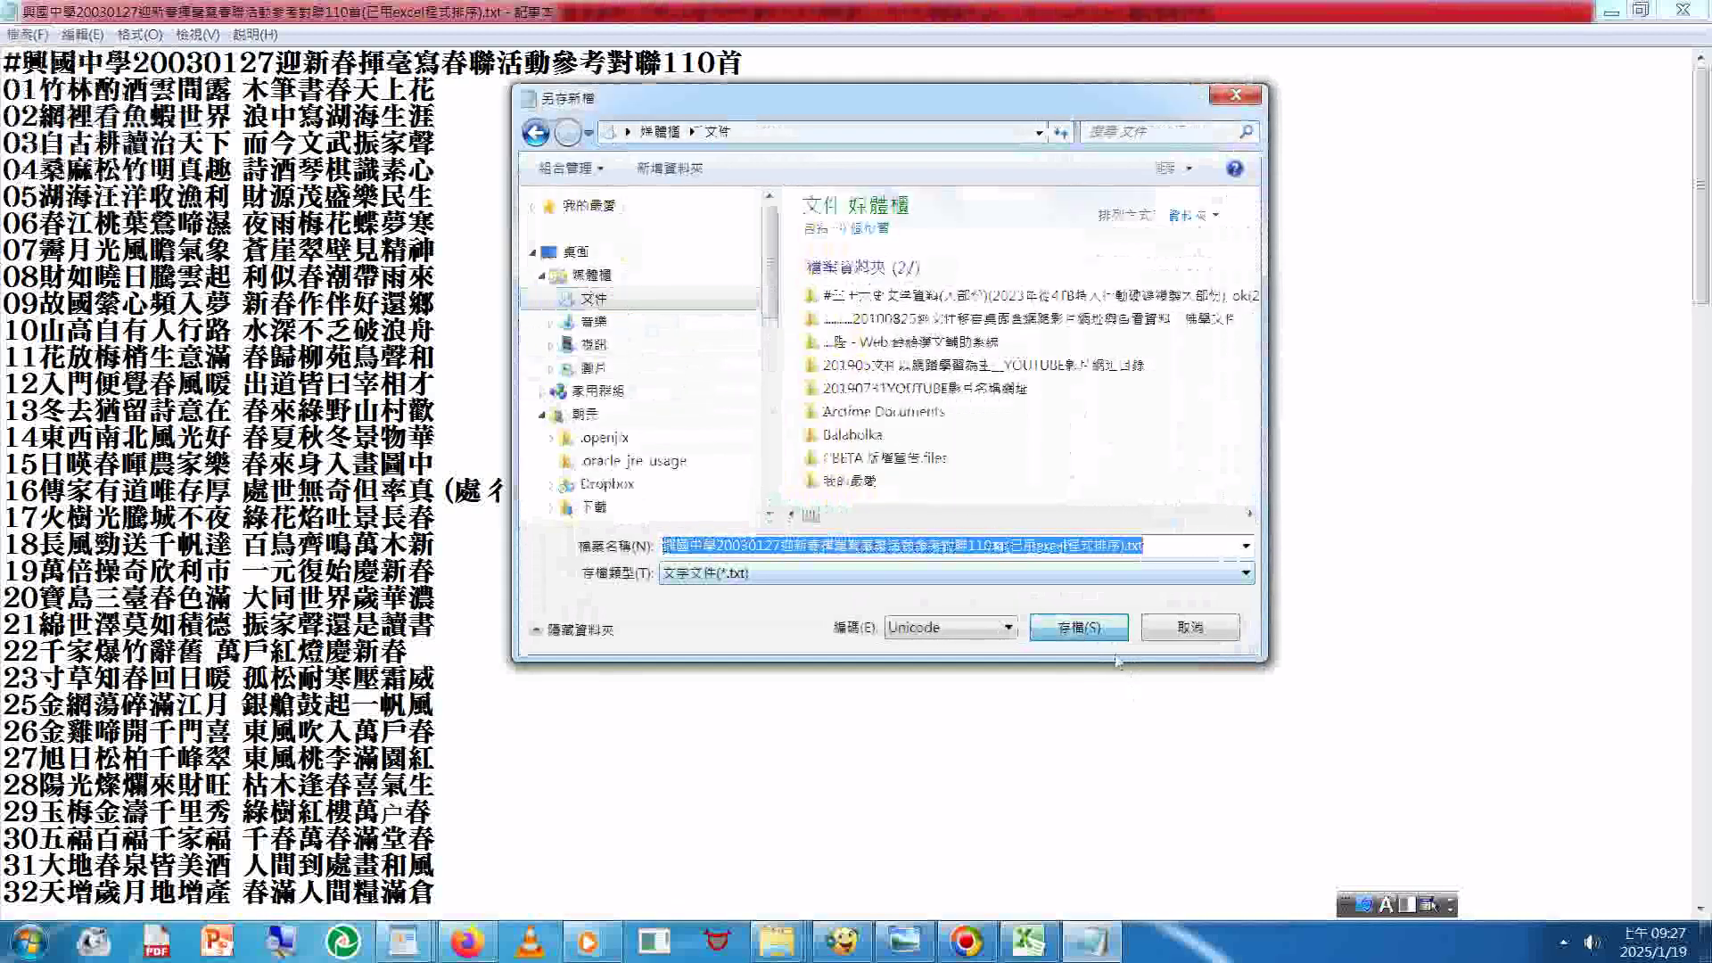
# Step: Save another copy of the text file under the same name on the desktop (桌面)
pyautogui.click(18, 34)
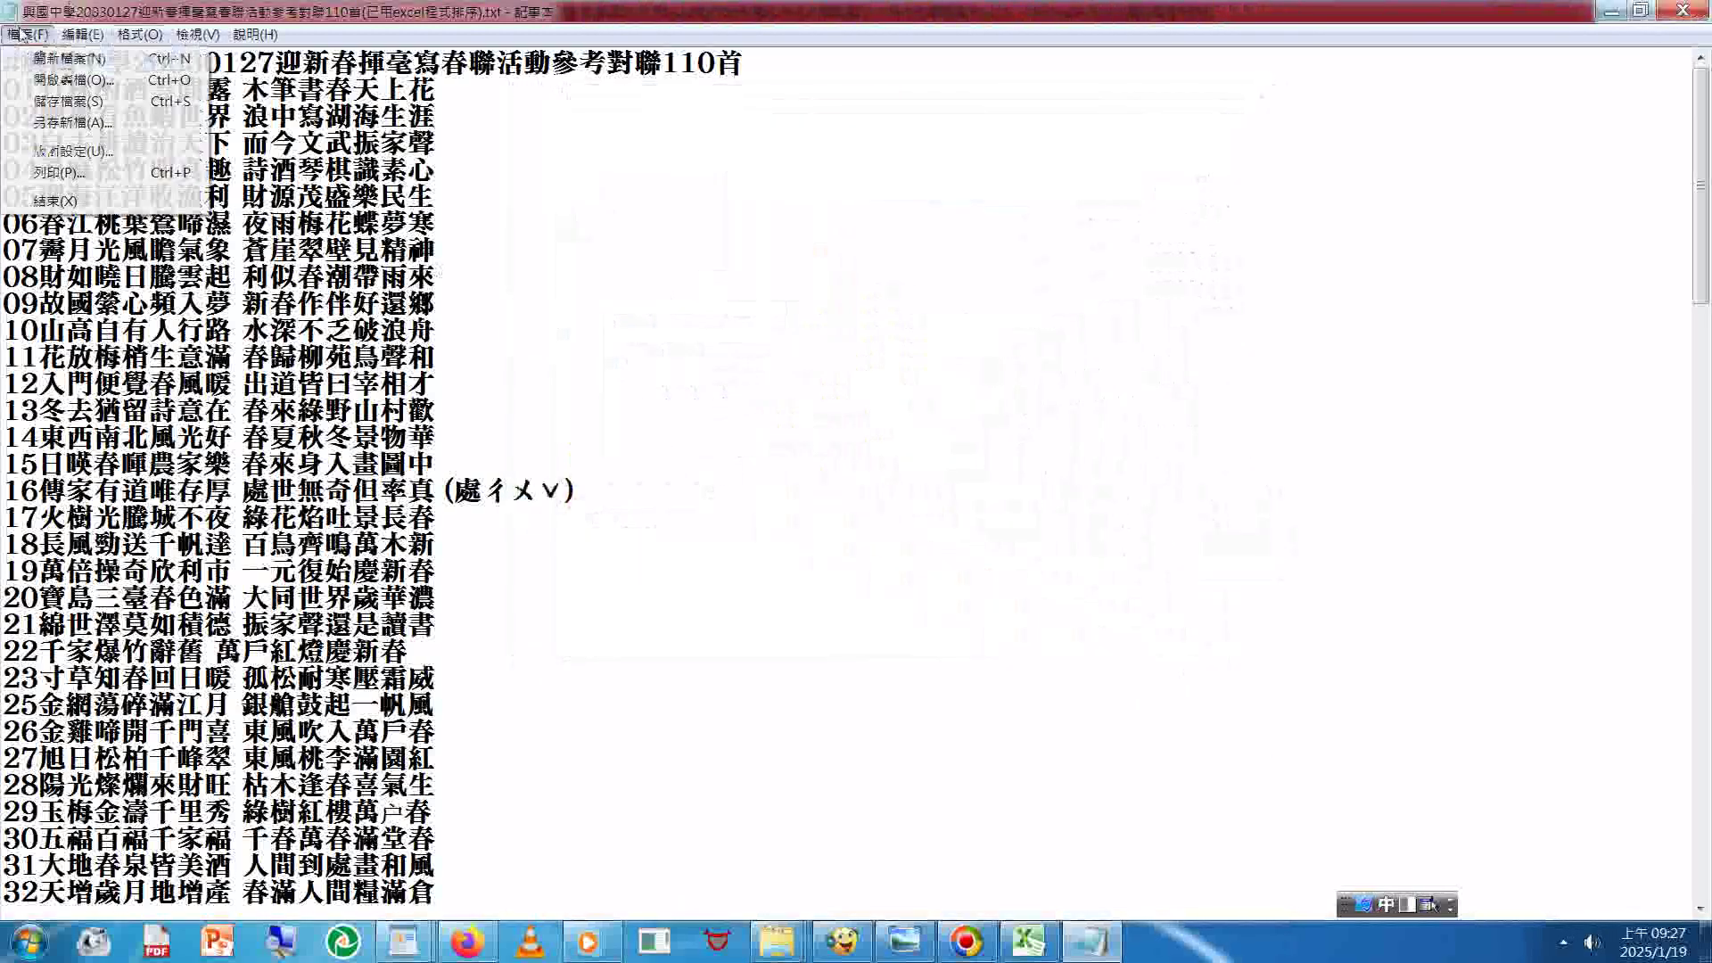
pyautogui.click(71, 122)
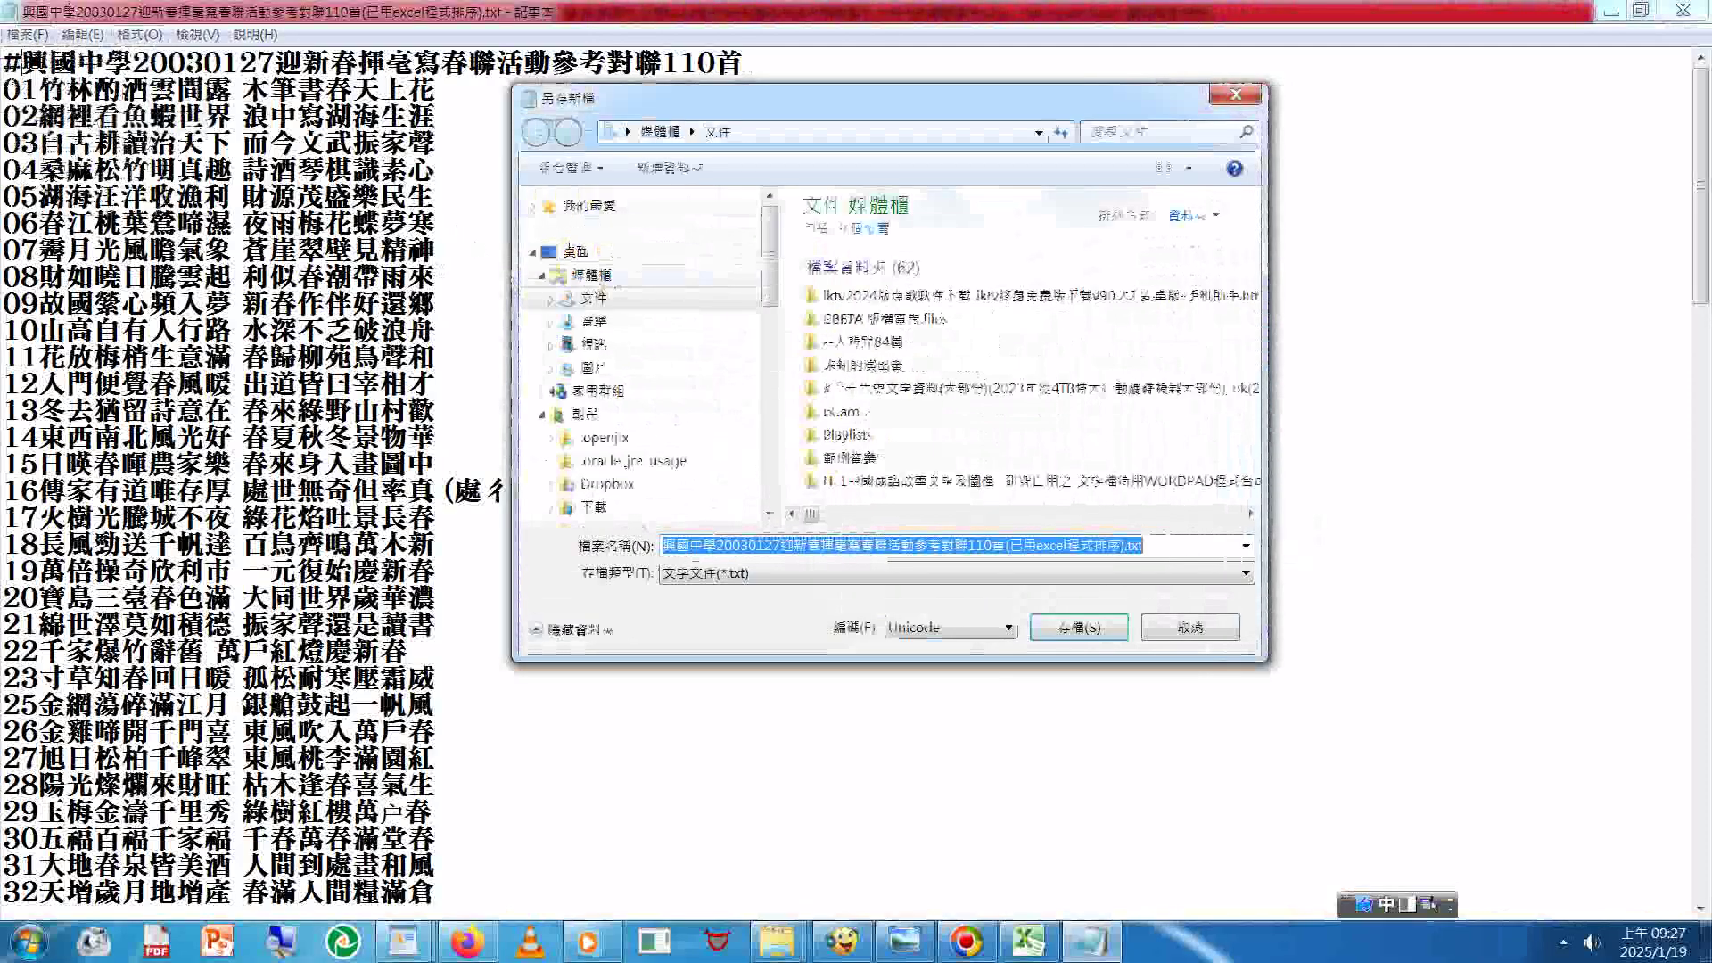
pyautogui.press('Return')
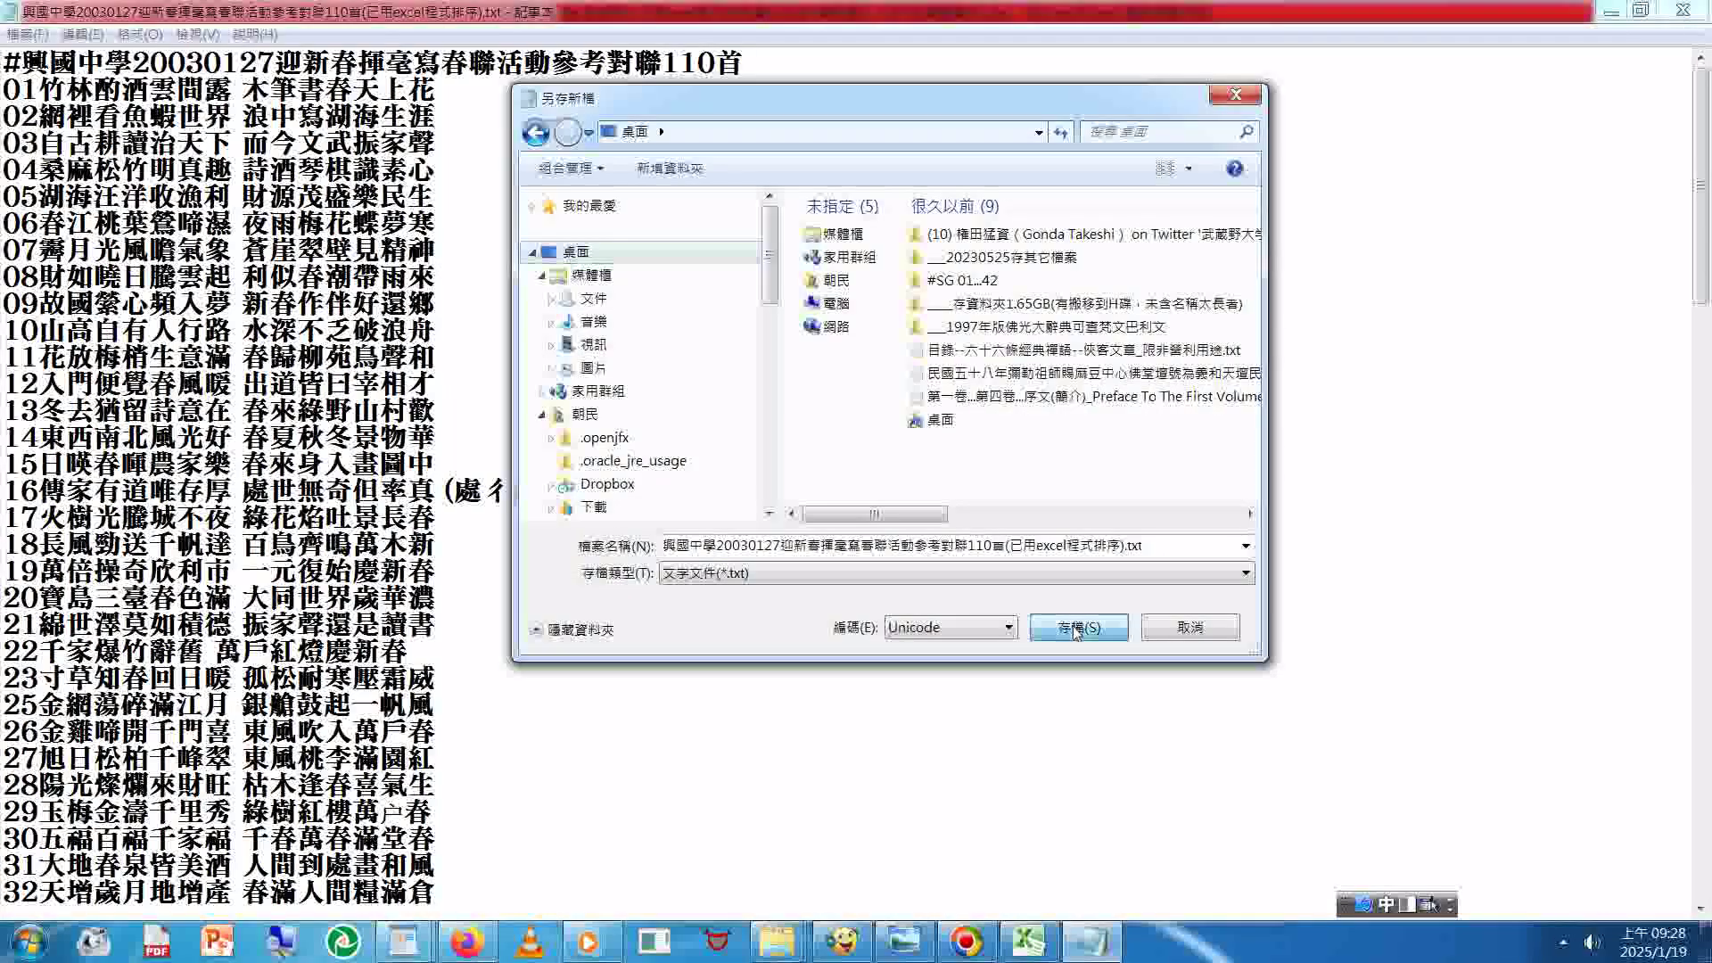